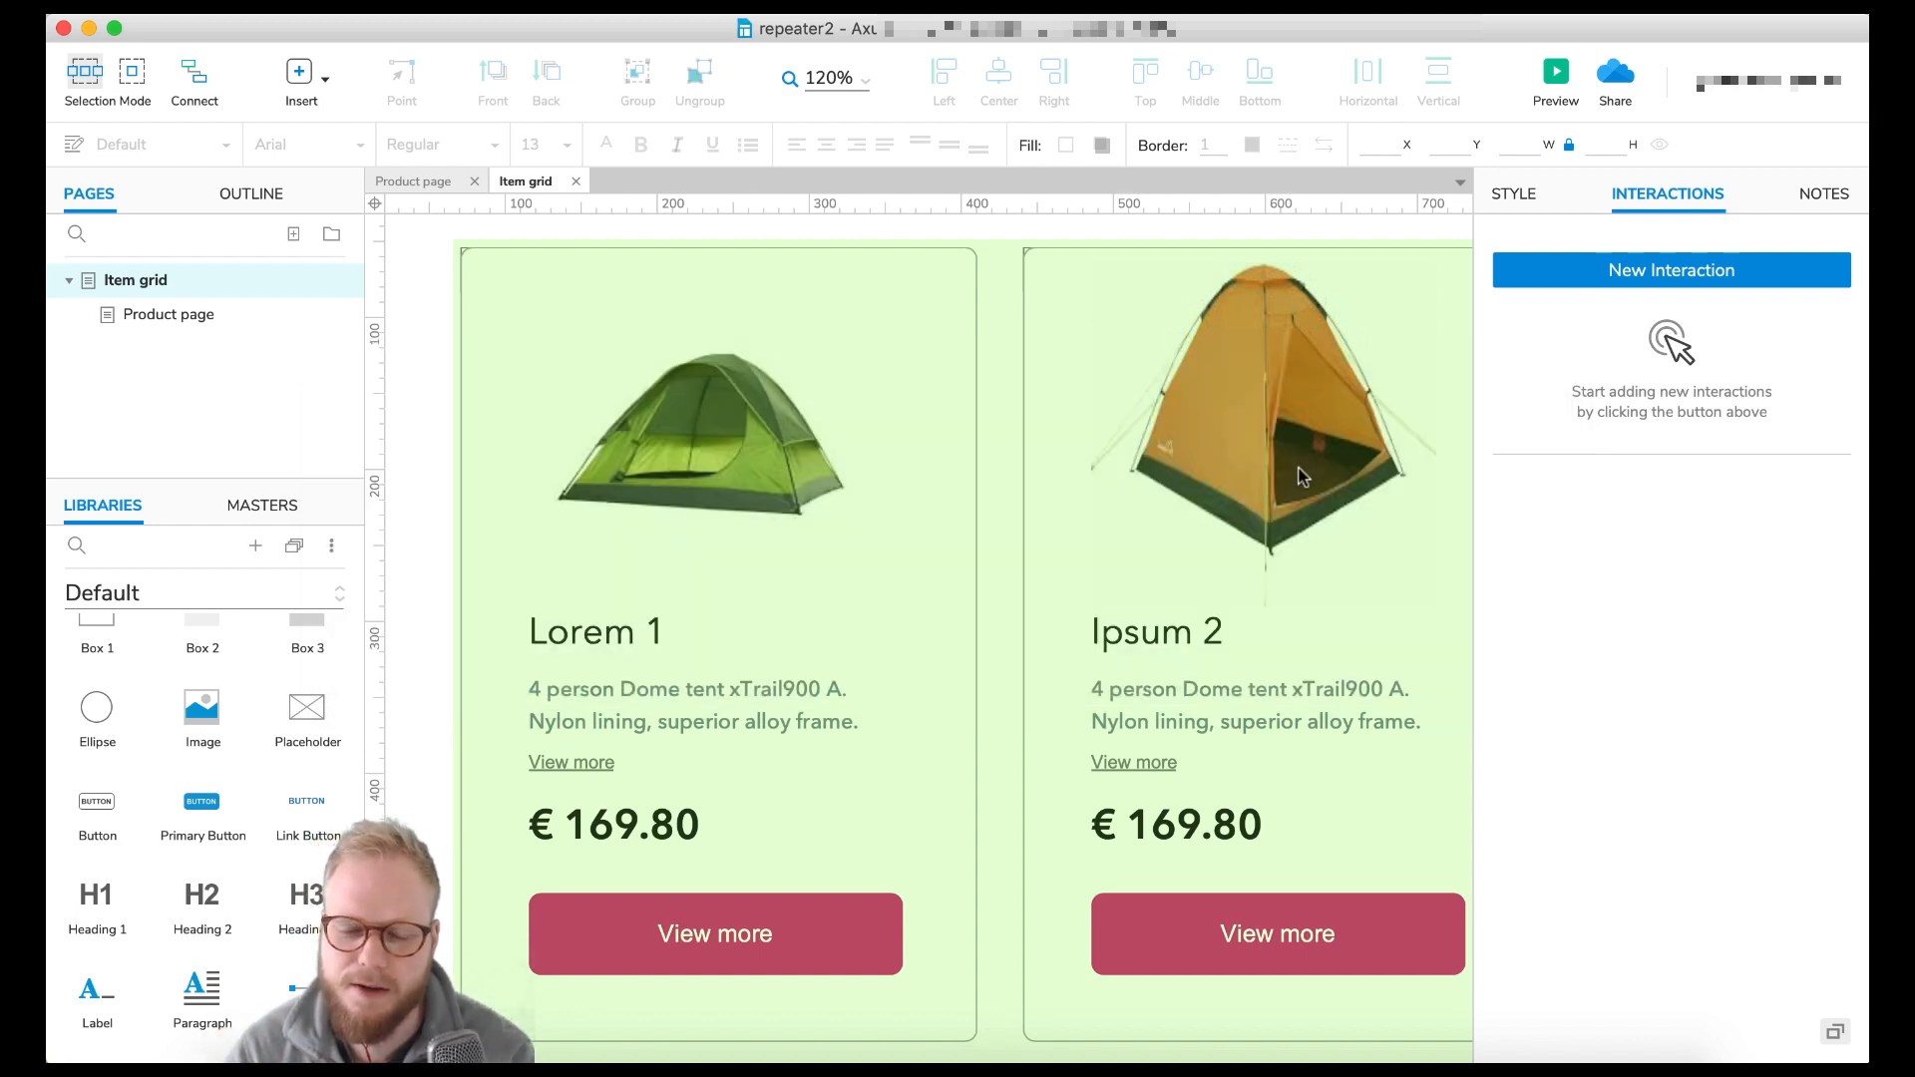
- Open the Product grid repeater's item template, view the card layout, and return to the Item grid page
scroll(790, 564, "down", 1)
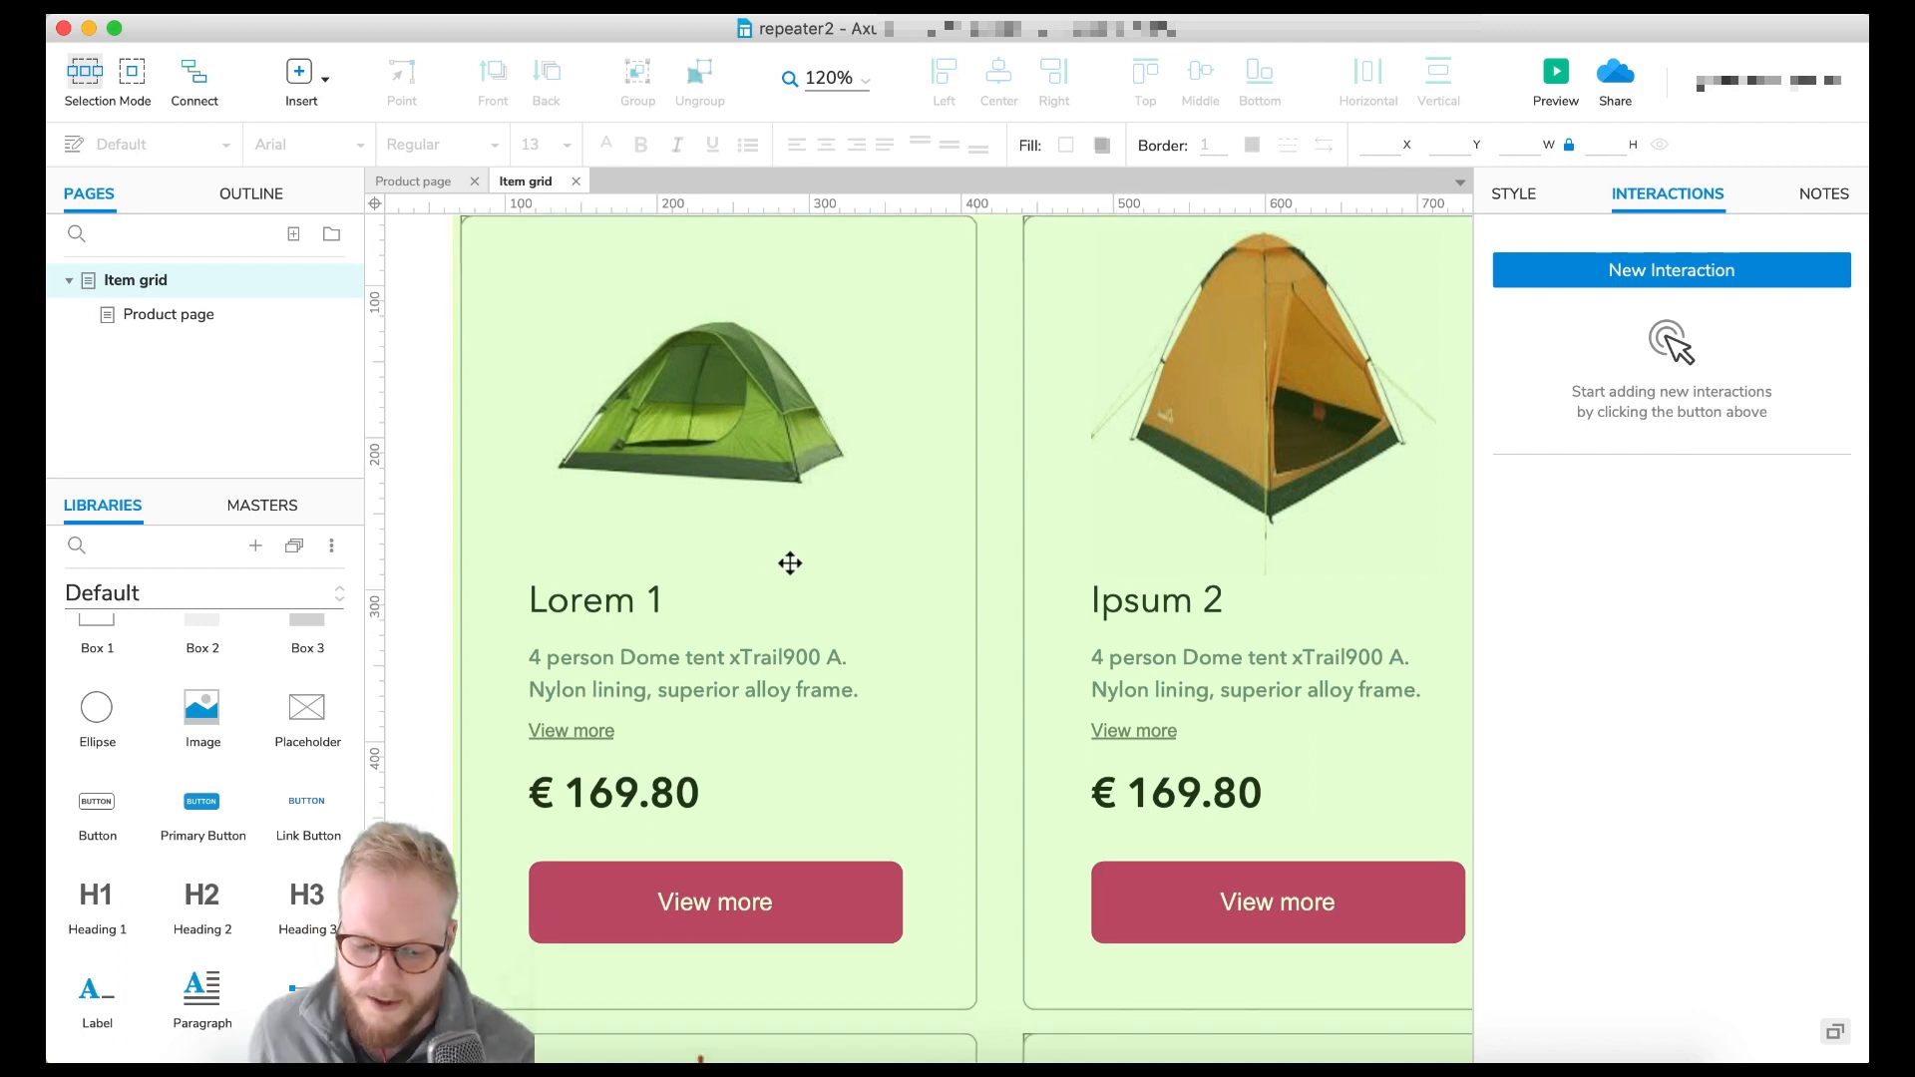
double_click(828, 526)
scroll(1081, 721, "up", 1)
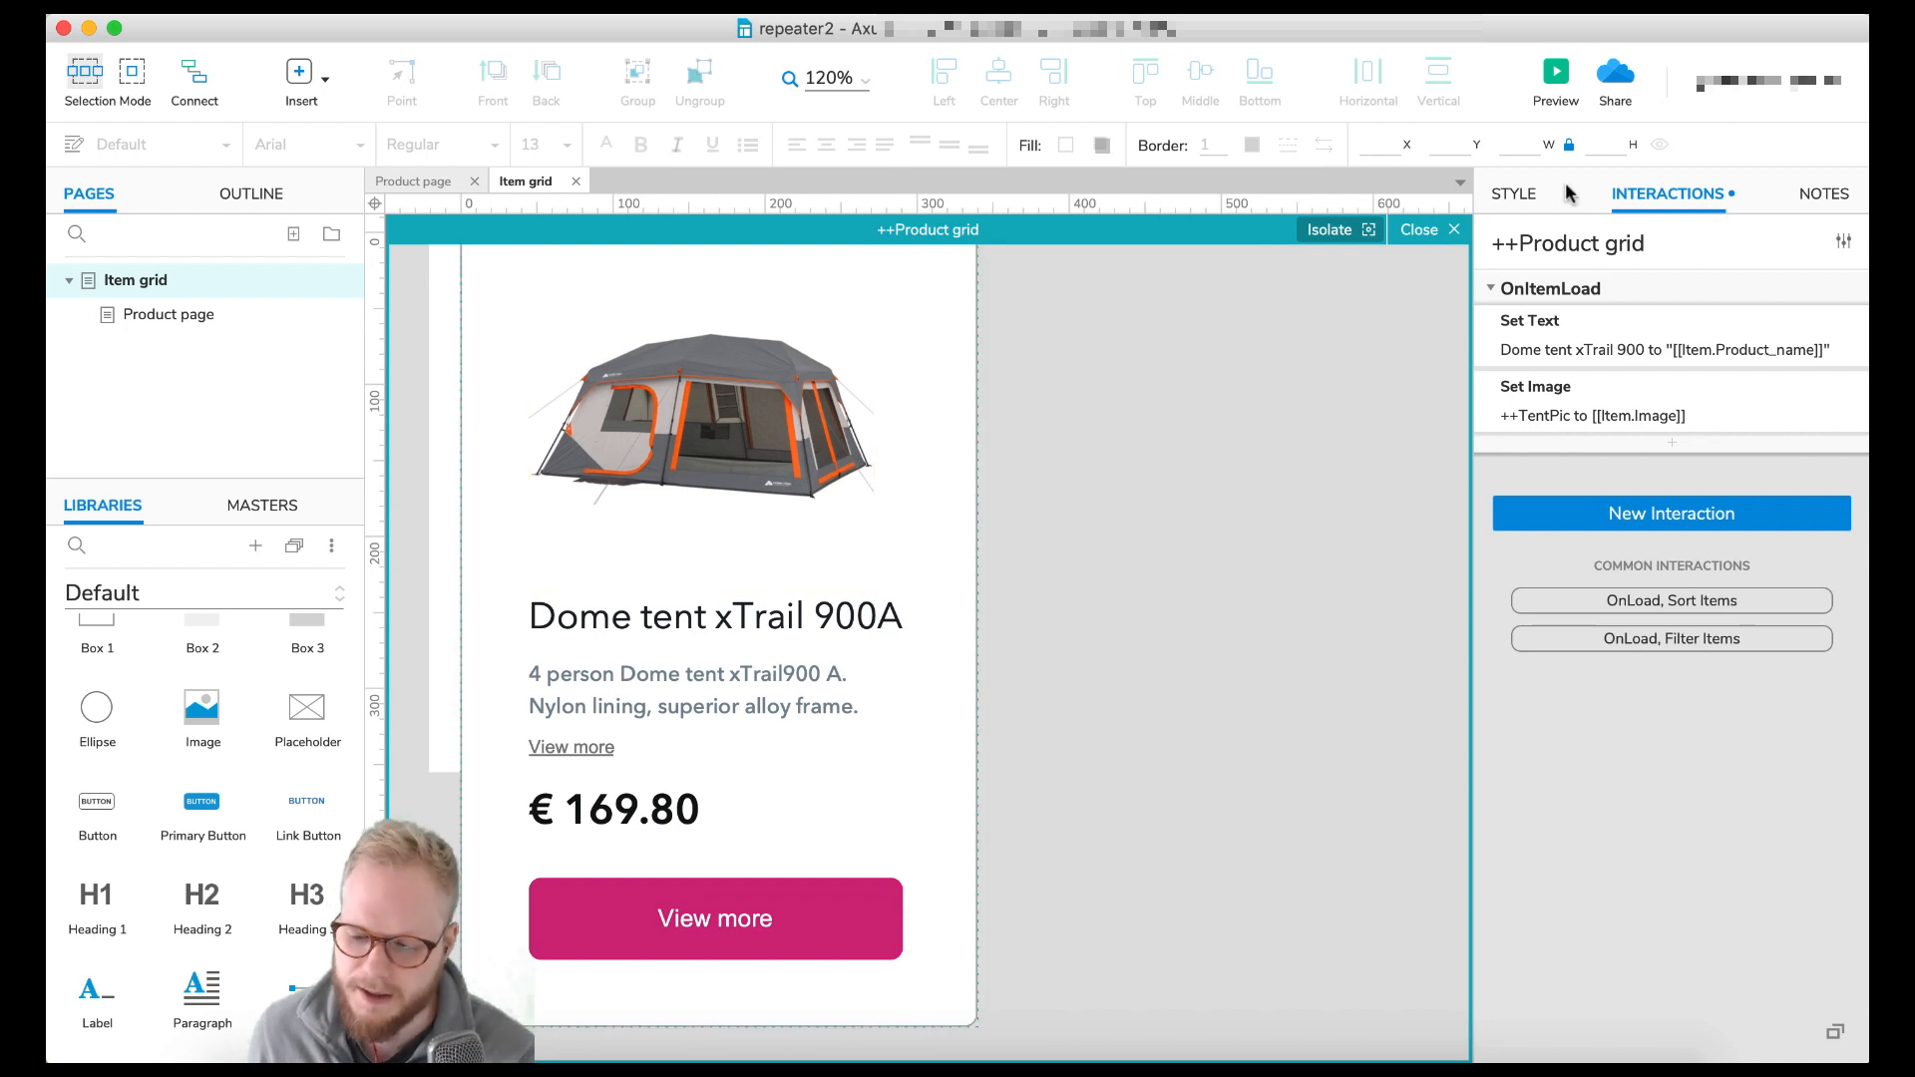
left_click(1421, 231)
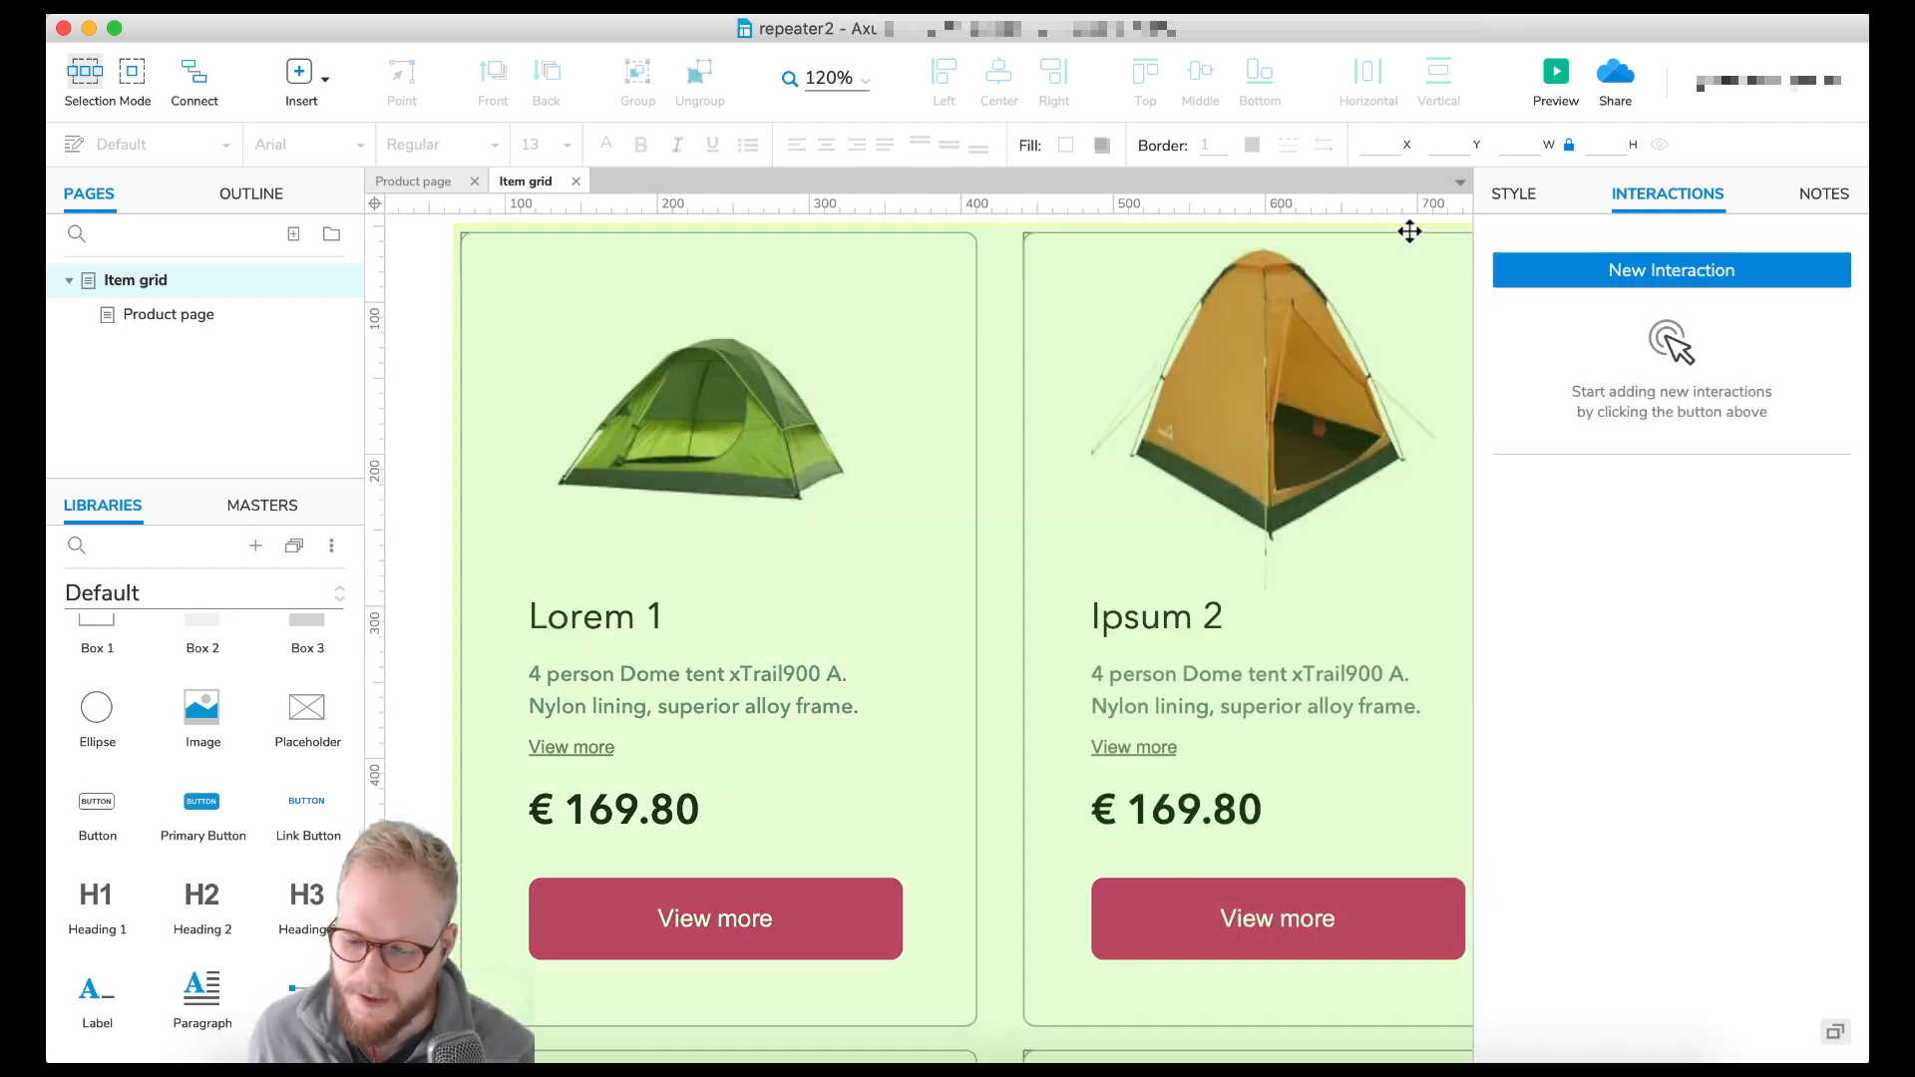
- Preview the Item grid page in the browser without the preview toolbar and examine the product names and descriptions
left_click(1558, 78)
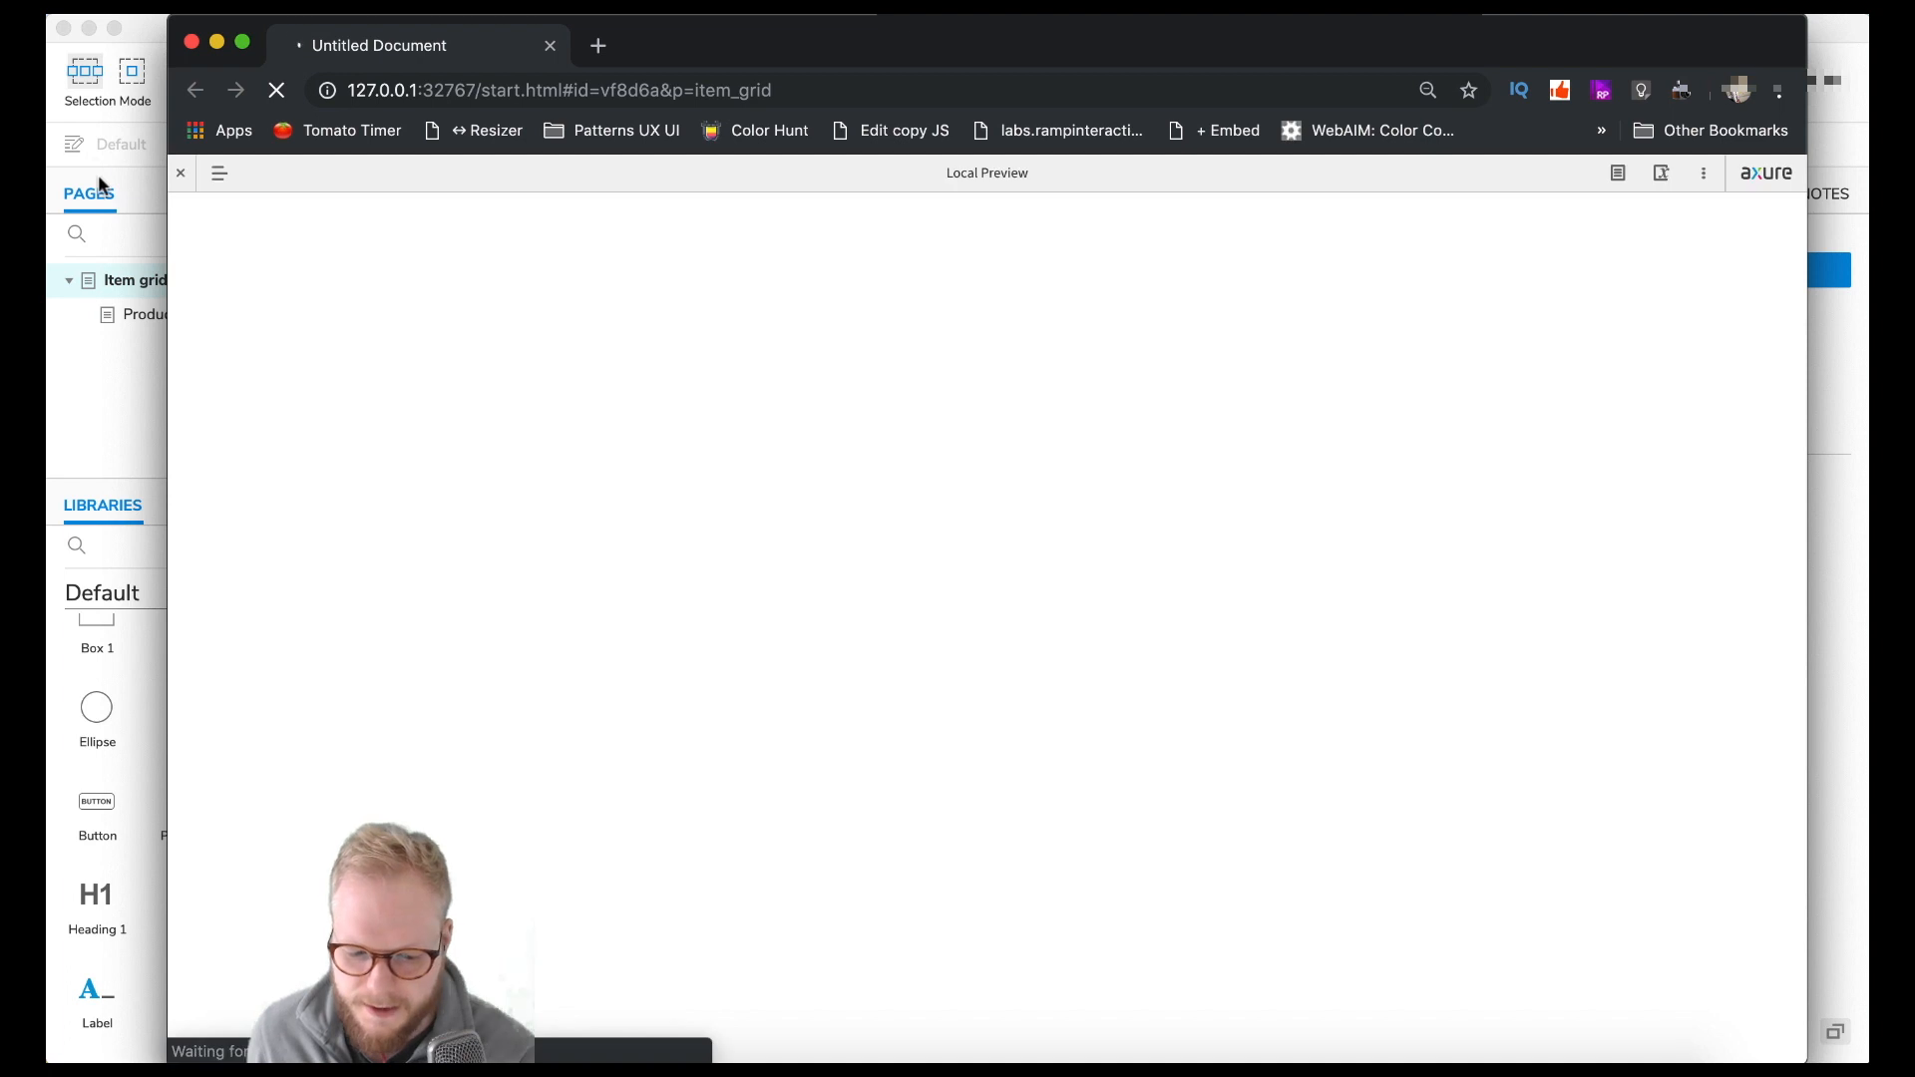
left_click(193, 182)
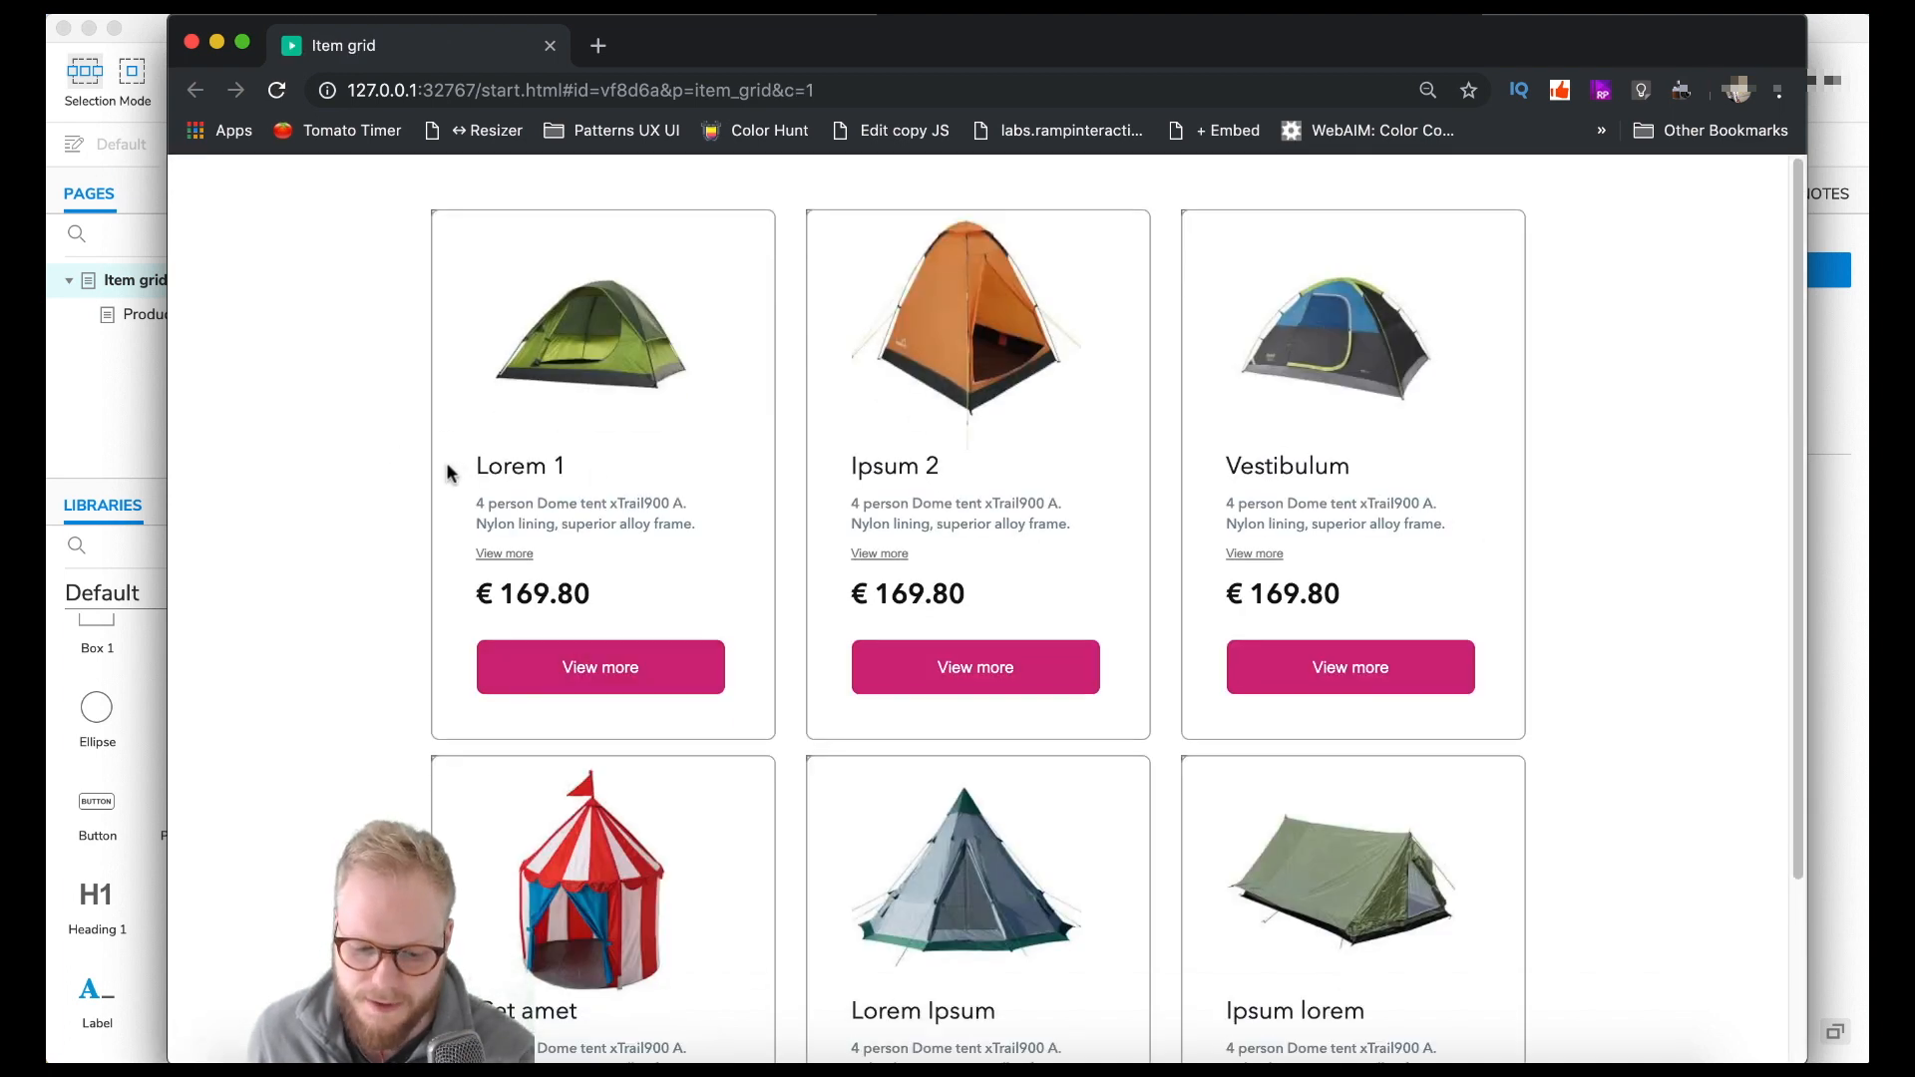
left_click_drag(473, 464, 655, 524)
left_click(764, 465)
left_click(514, 503)
left_click_drag(888, 501, 1027, 518)
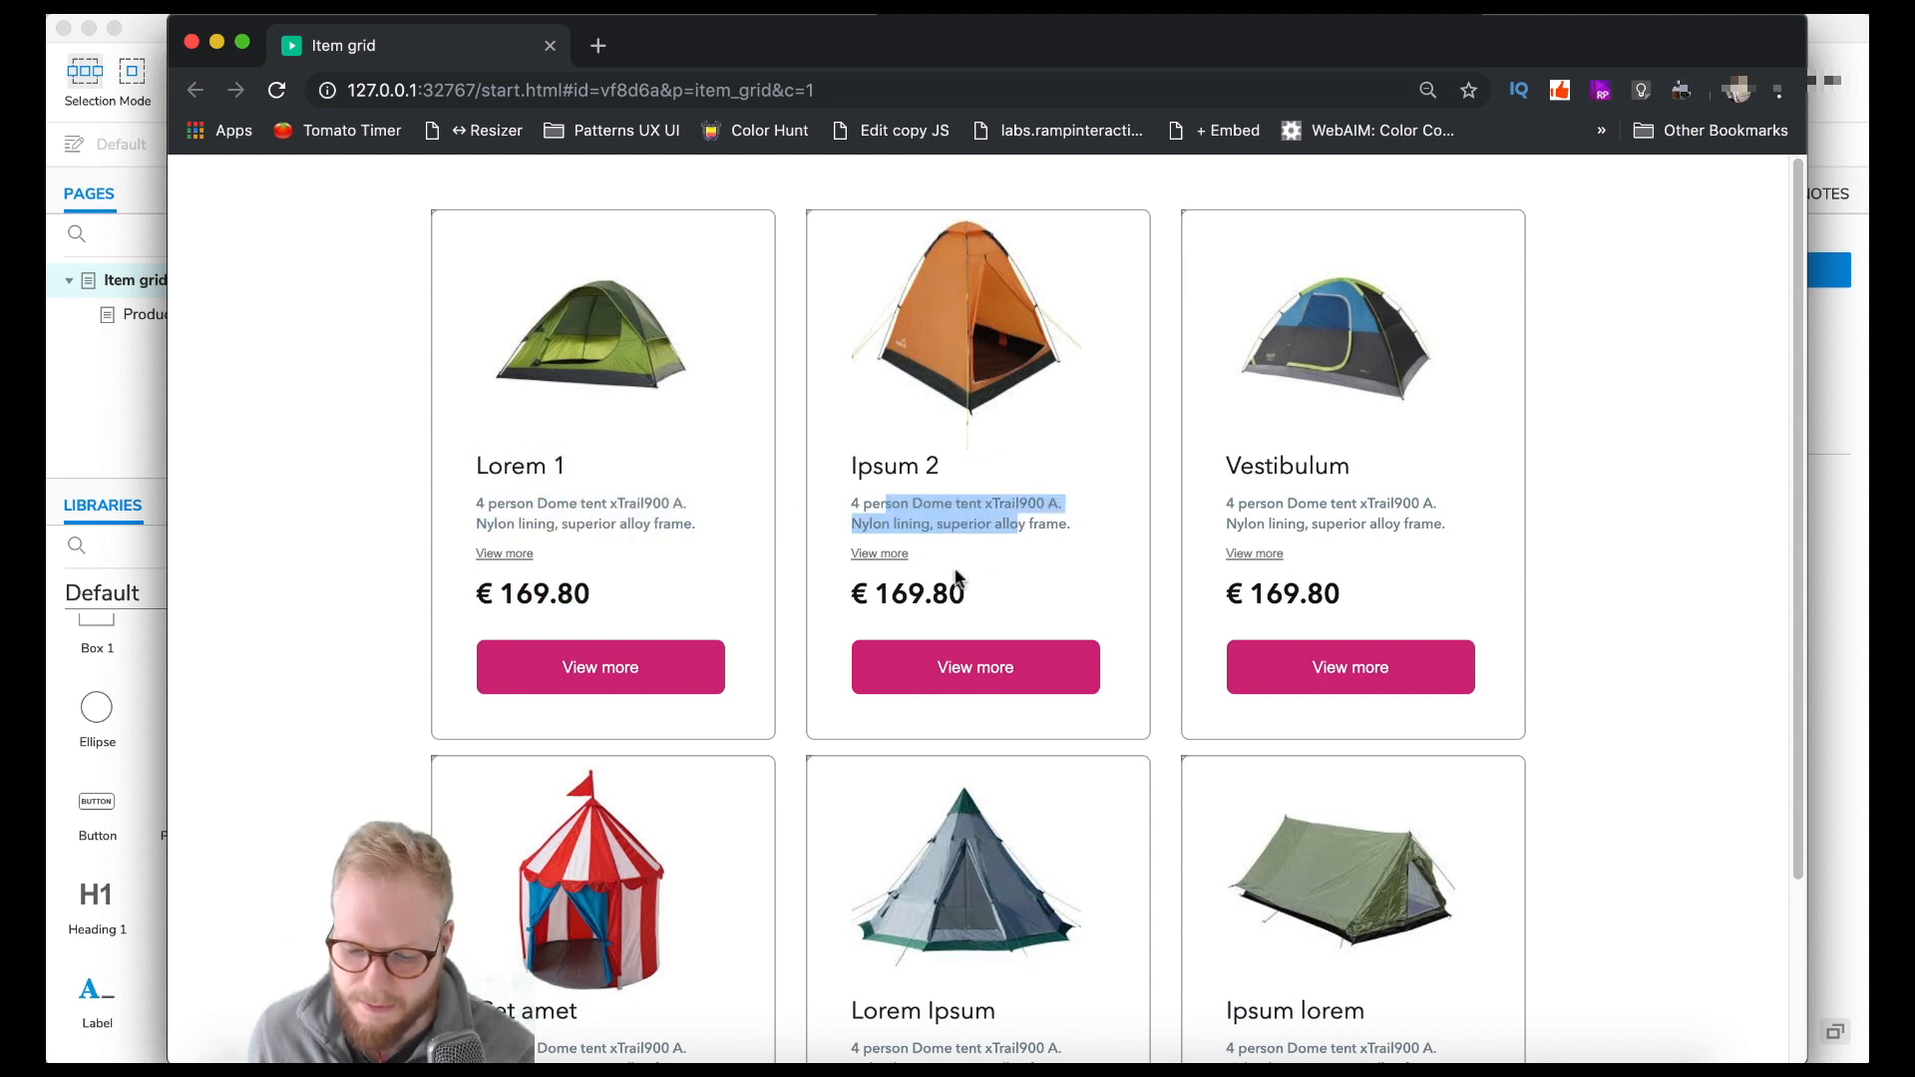
- Compare the prices on the Lorem 1 and Ipsum 2 cards, and close the preview
left_click(871, 590)
left_click_drag(871, 589, 850, 499)
left_click(865, 591)
left_click_drag(856, 586, 532, 595)
left_click(970, 599)
left_click(580, 592)
left_click(596, 599)
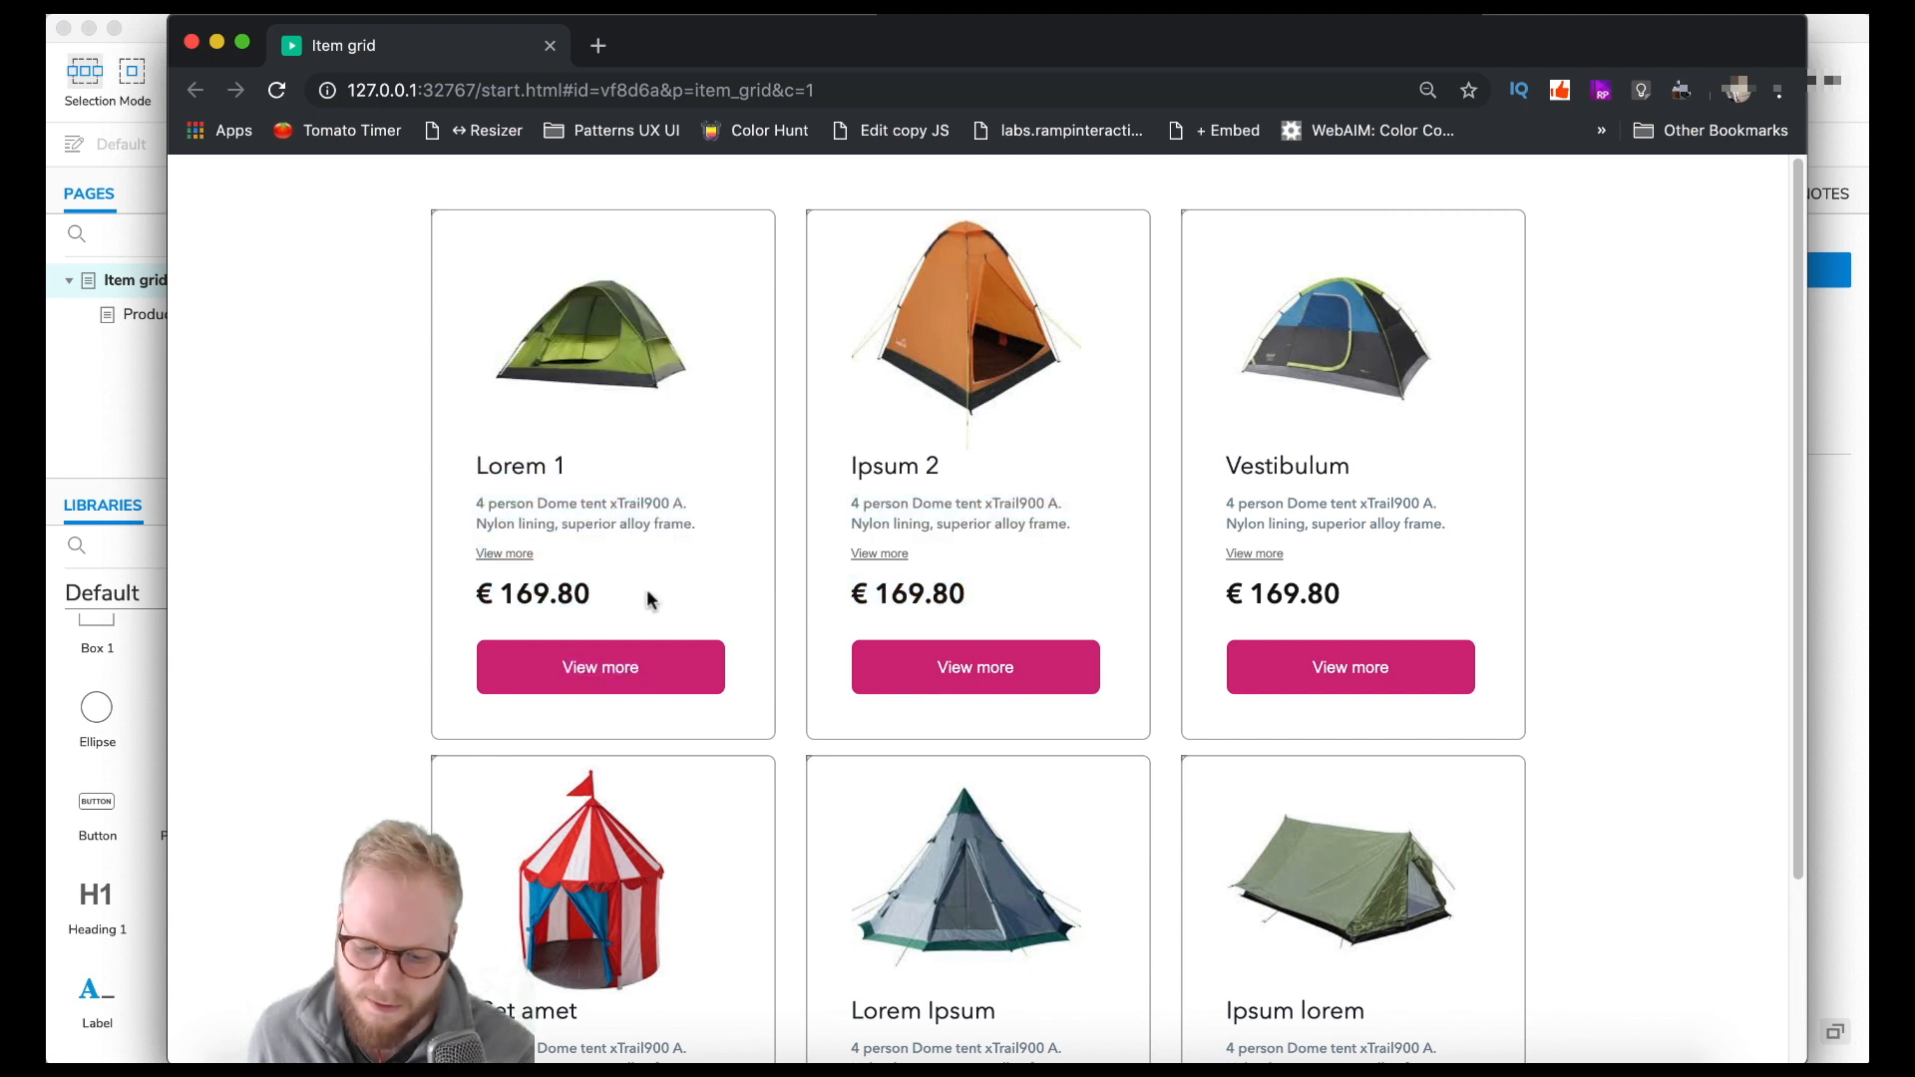
left_click(550, 47)
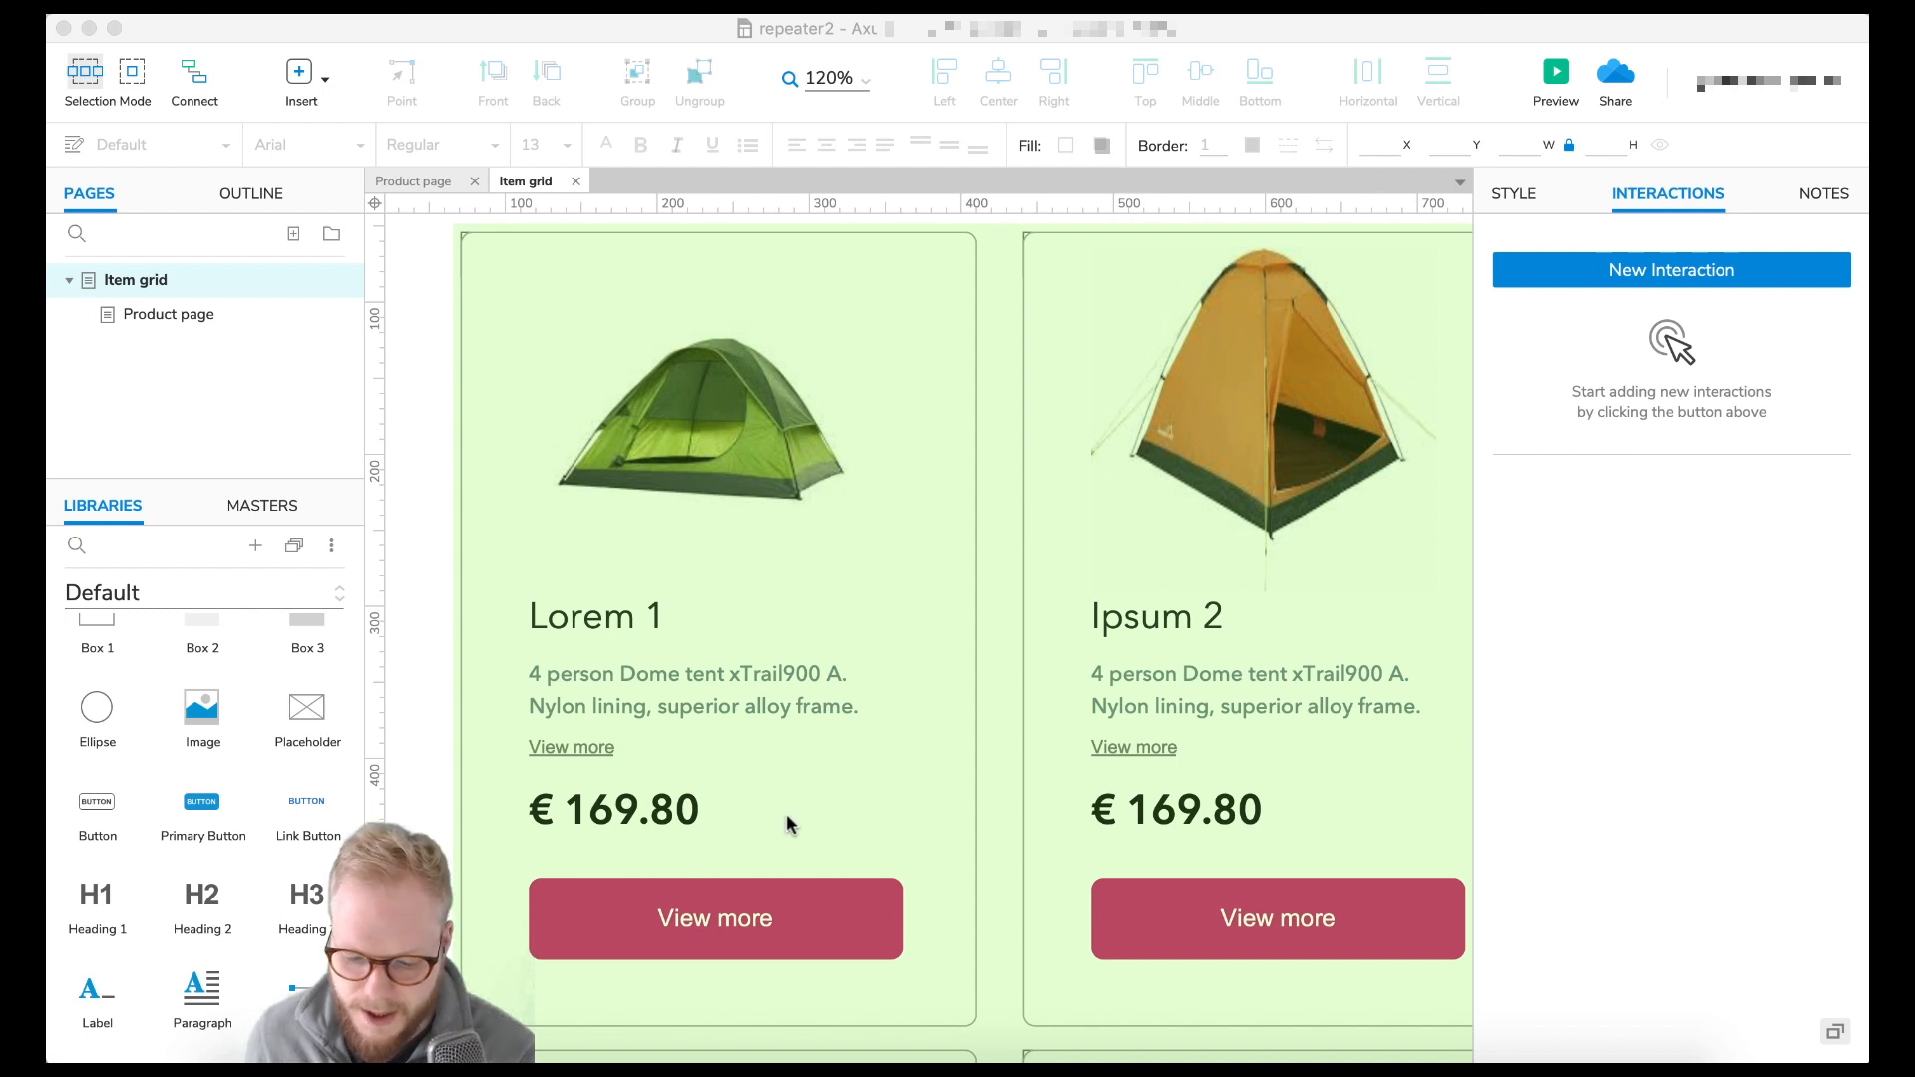
- Look over the product cards on the canvas and check the repeater's single-card template again before closing it
scroll(828, 808, "down", 1)
scroll(898, 795, "right", 5)
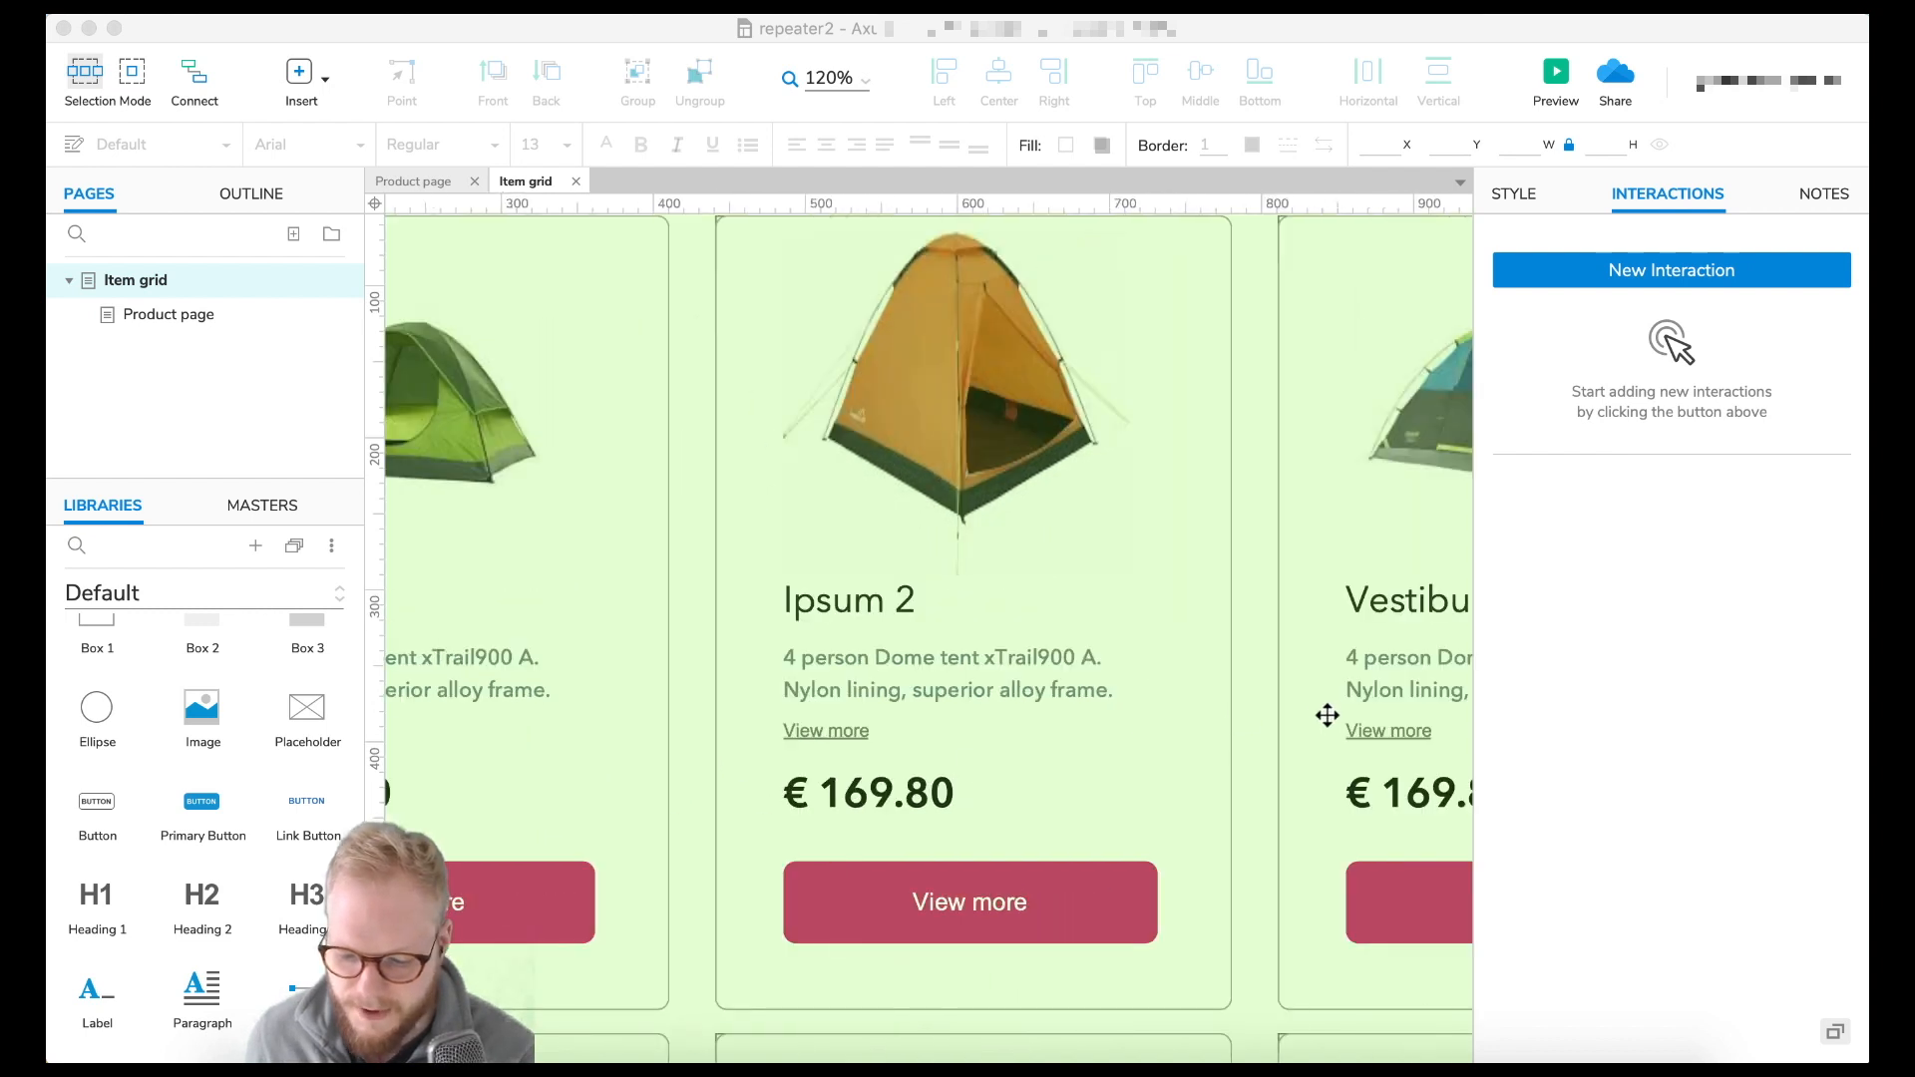
double_click(743, 796)
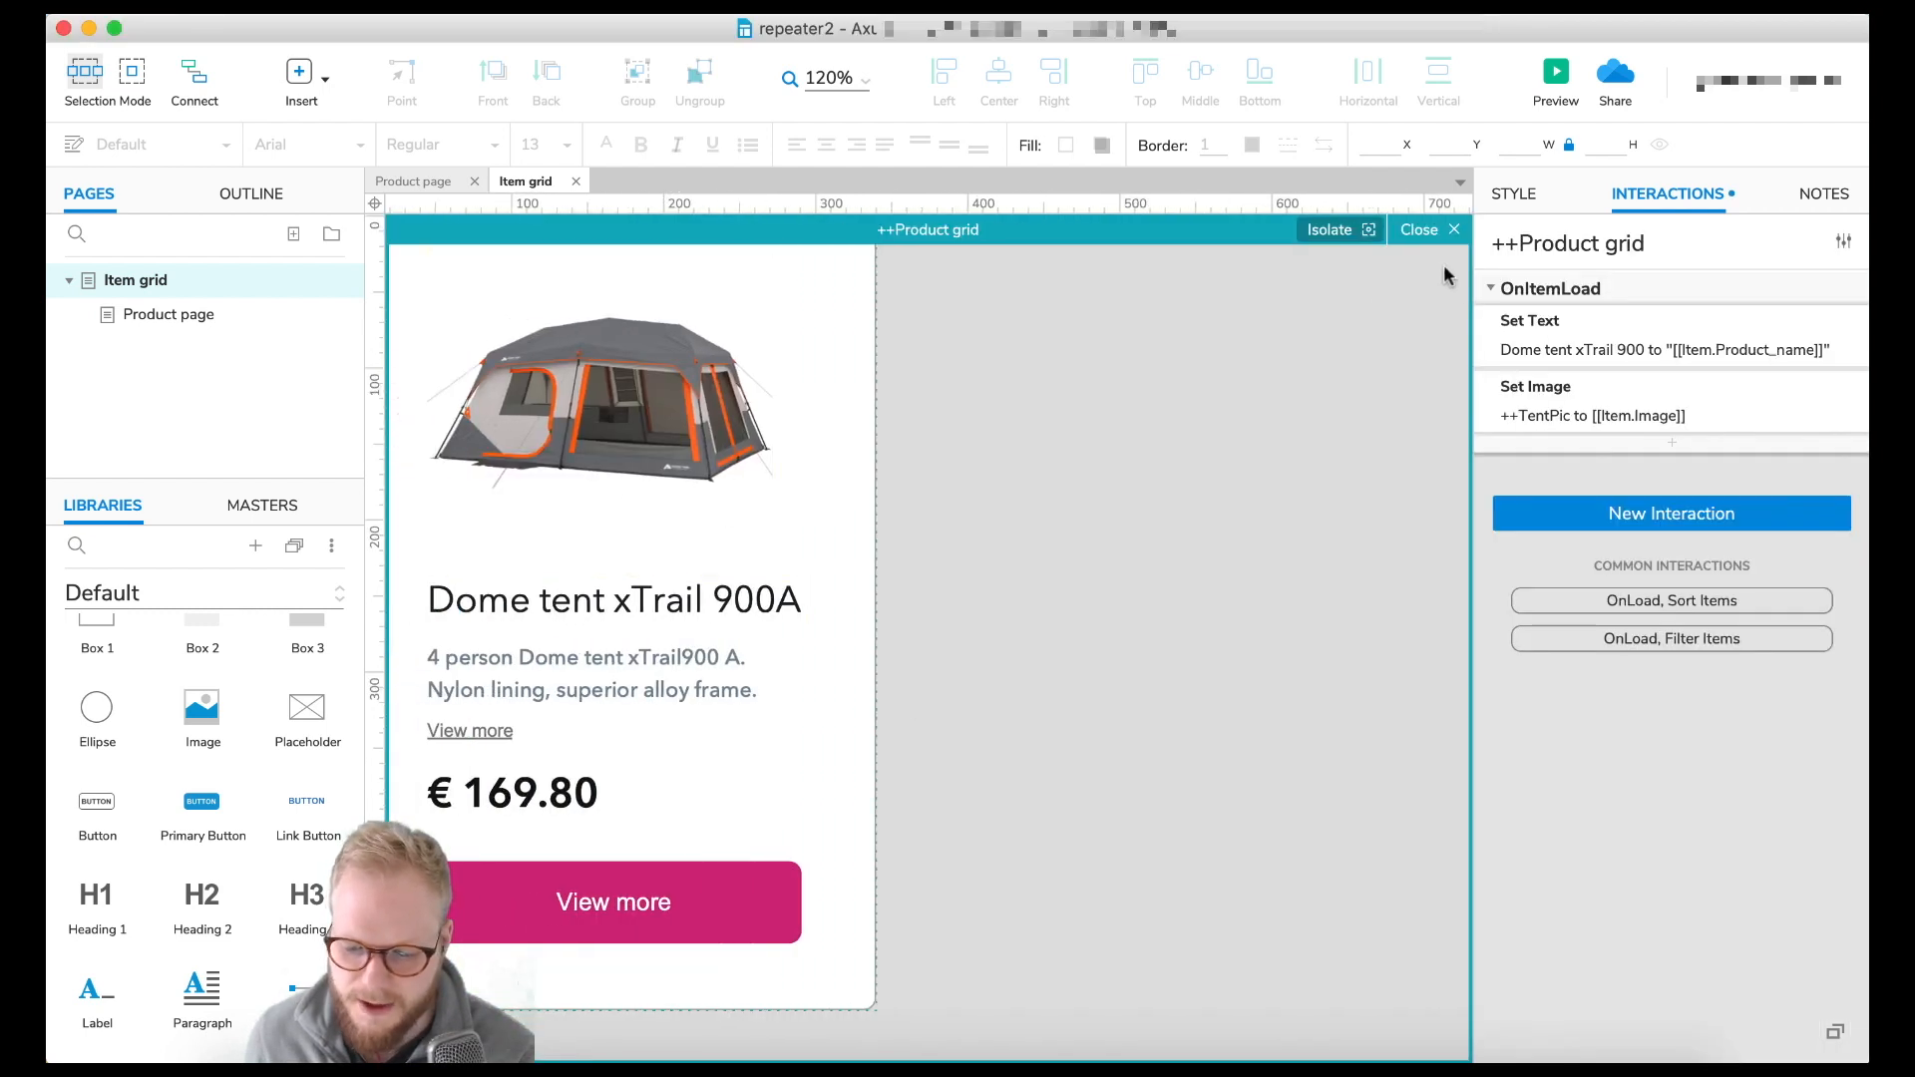
left_click(1425, 231)
scroll(1071, 331, "down", 2)
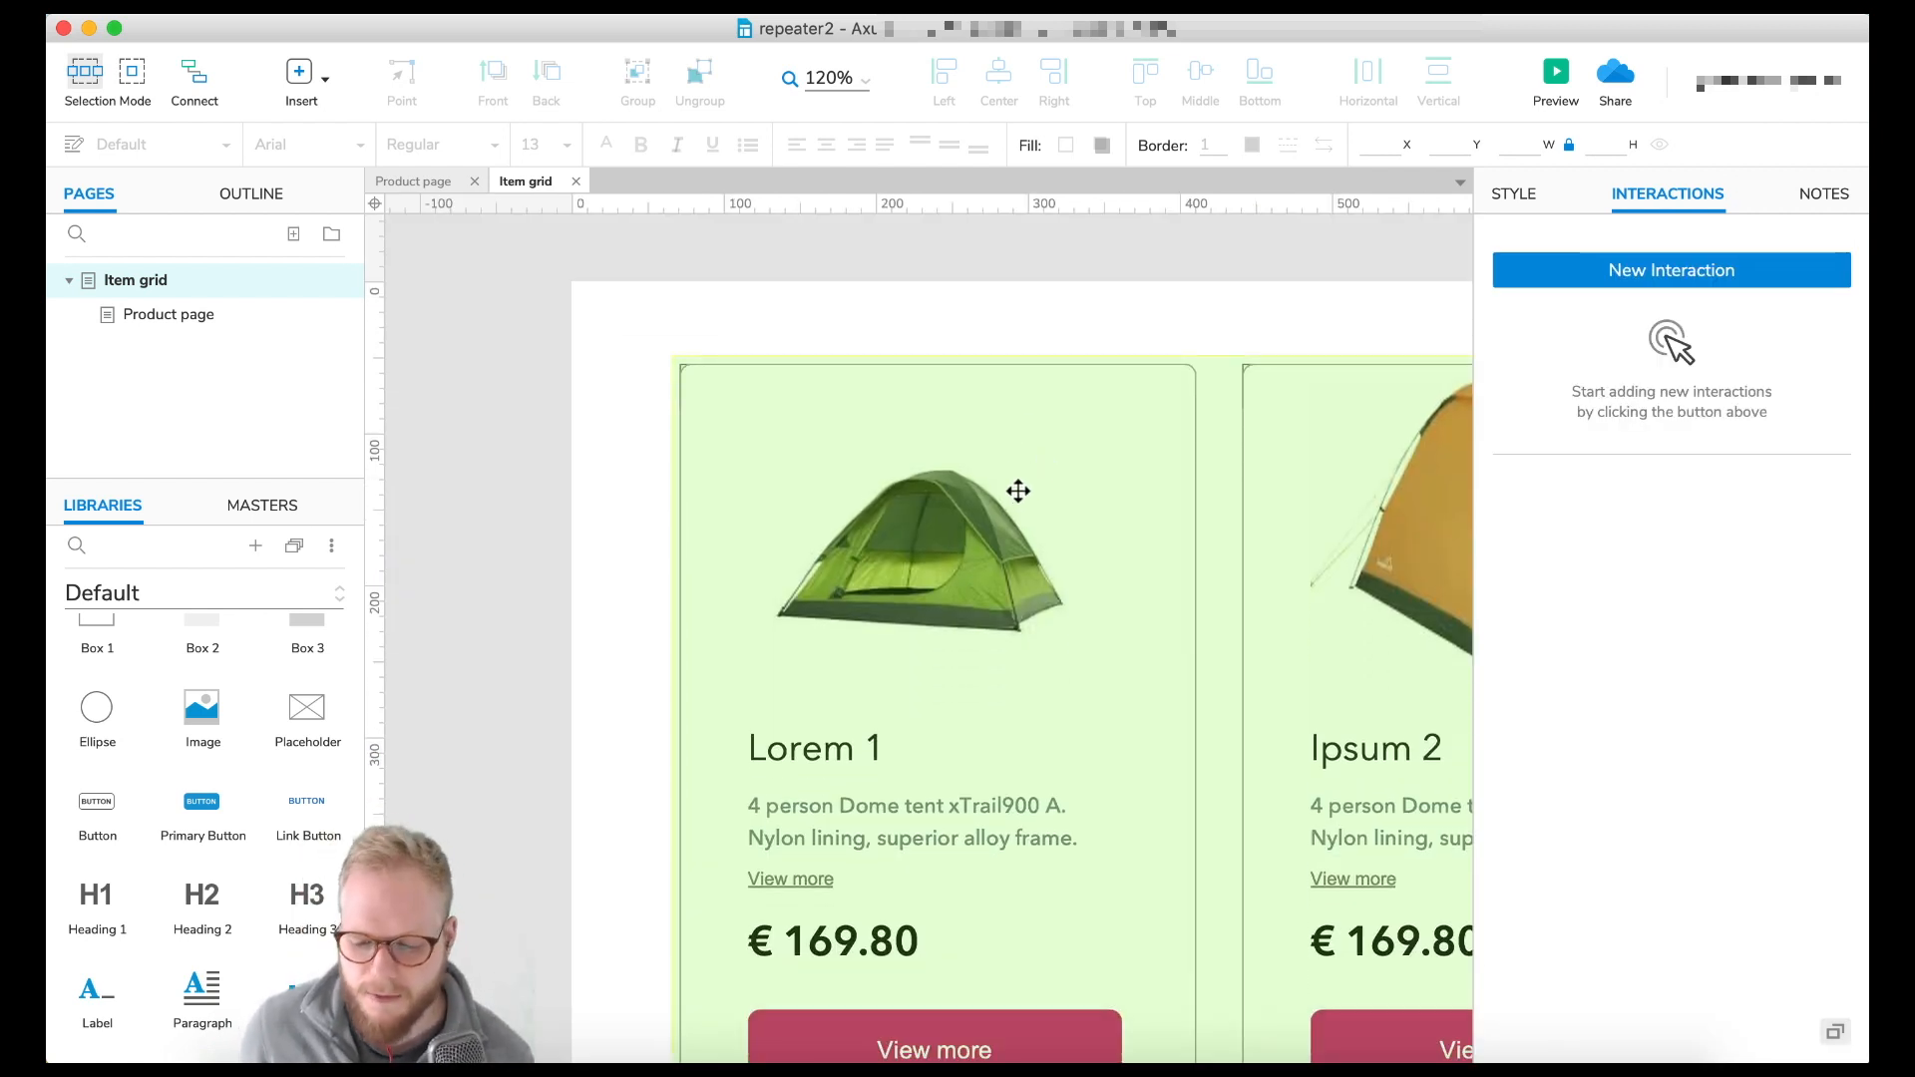
scroll(975, 937, "down", 2)
scroll(1066, 841, "right", 5)
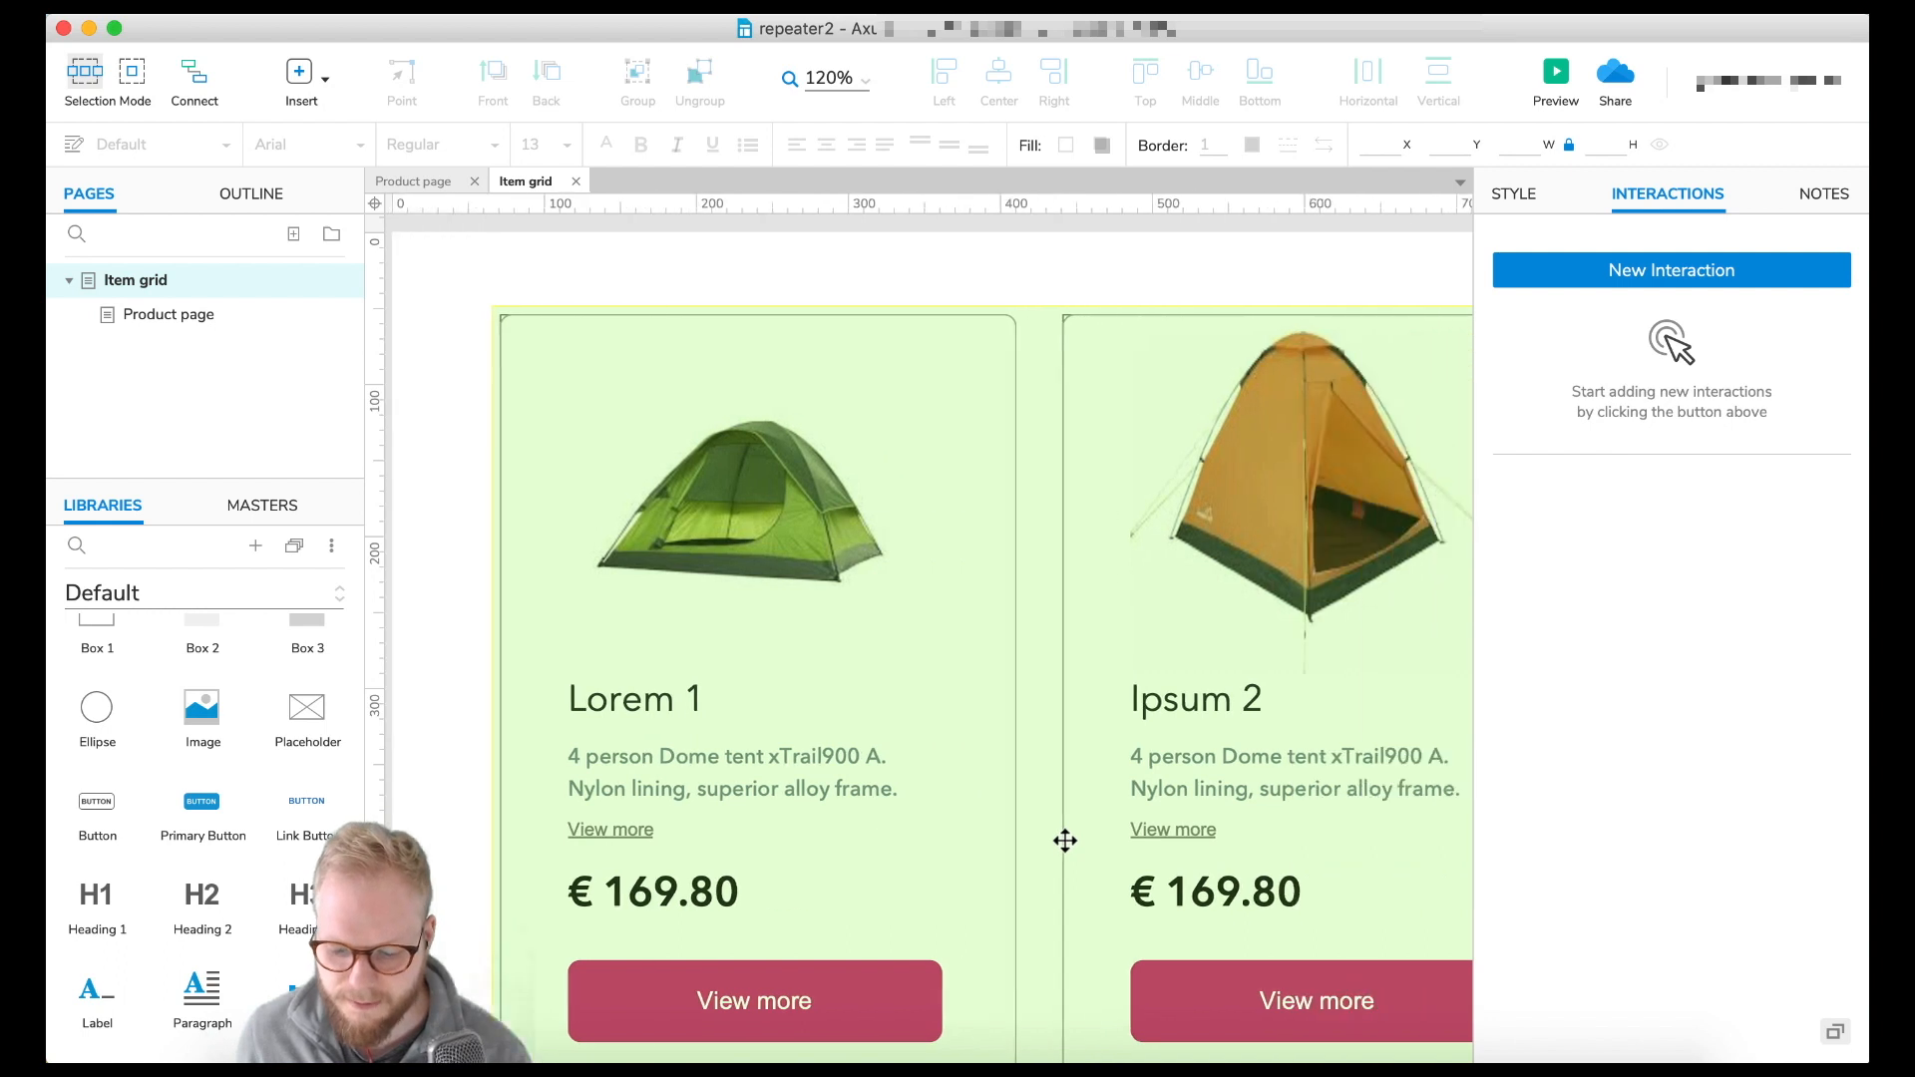
scroll(1066, 841, "right", 2)
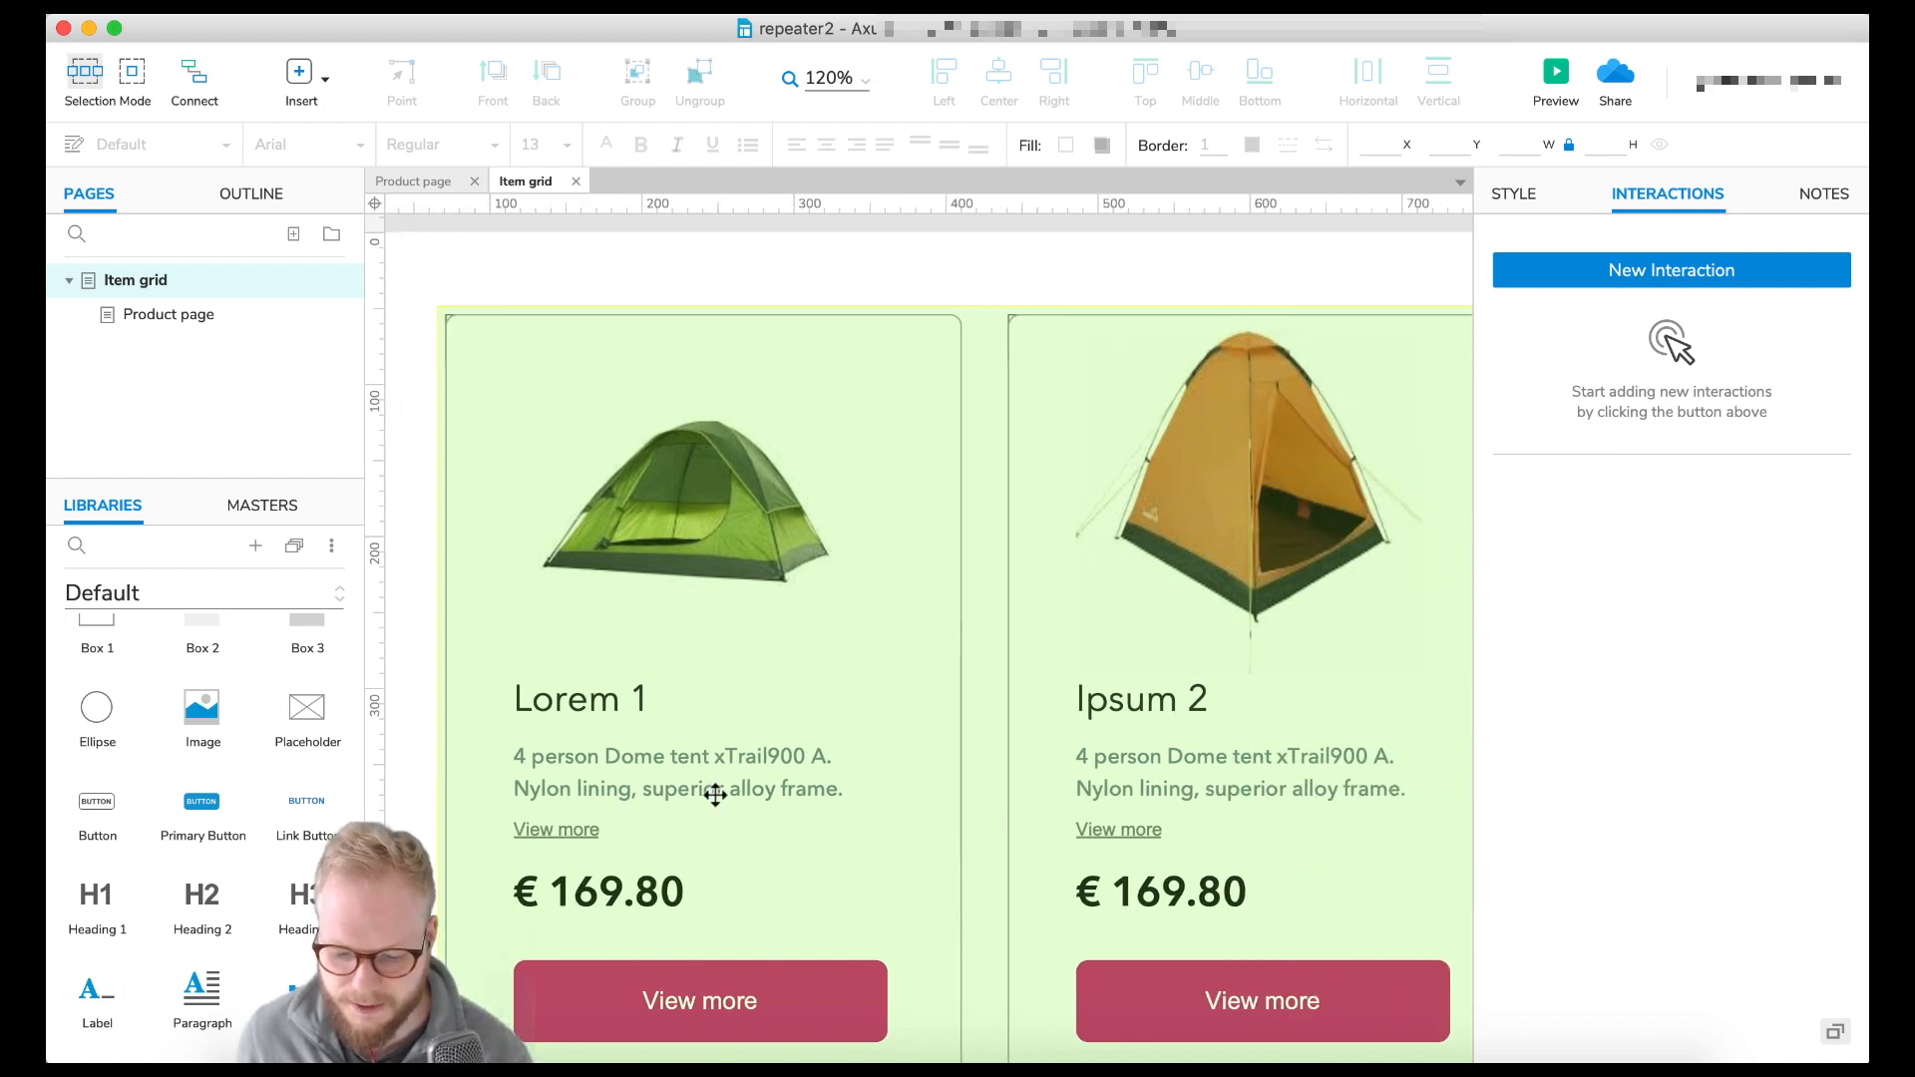
- Preview the Item grid page again and examine the View more link on the Ipsum 2 card
left_click(1553, 74)
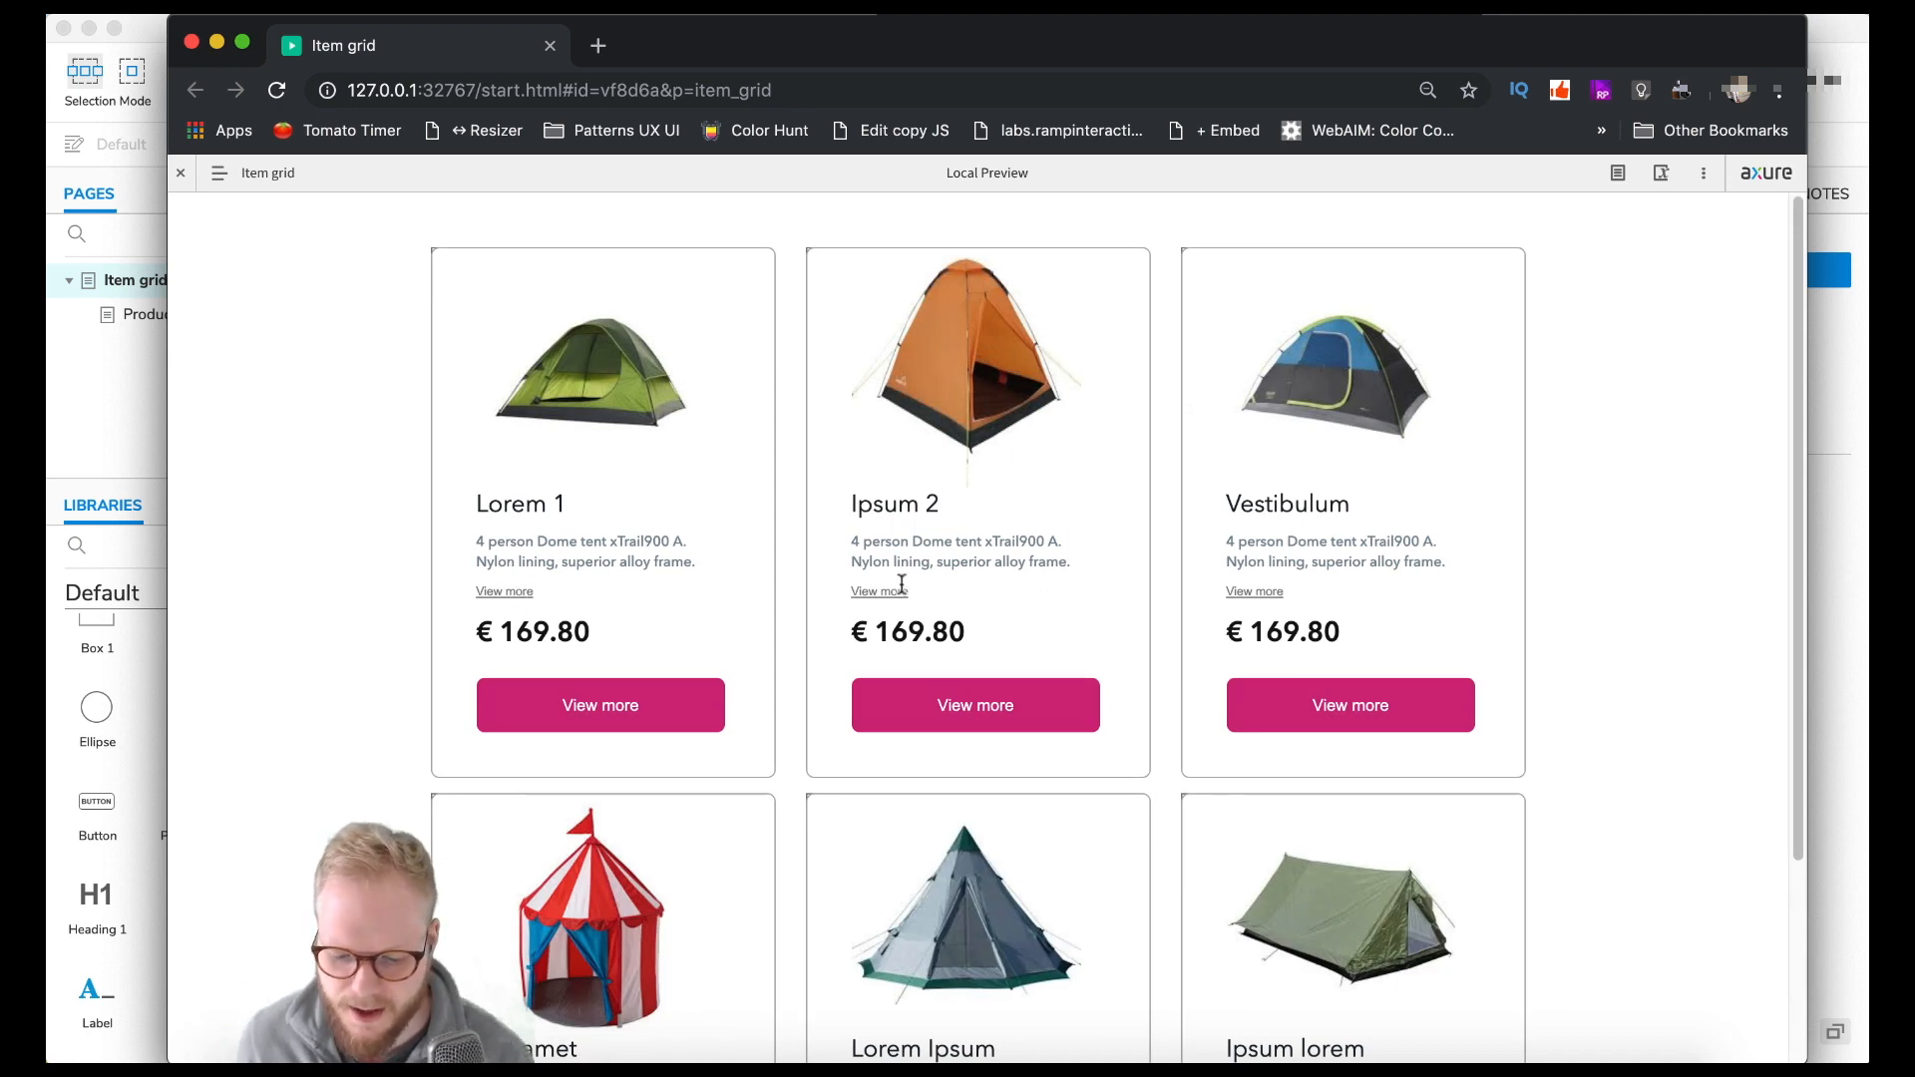
left_click_drag(908, 591, 854, 593)
left_click(934, 598)
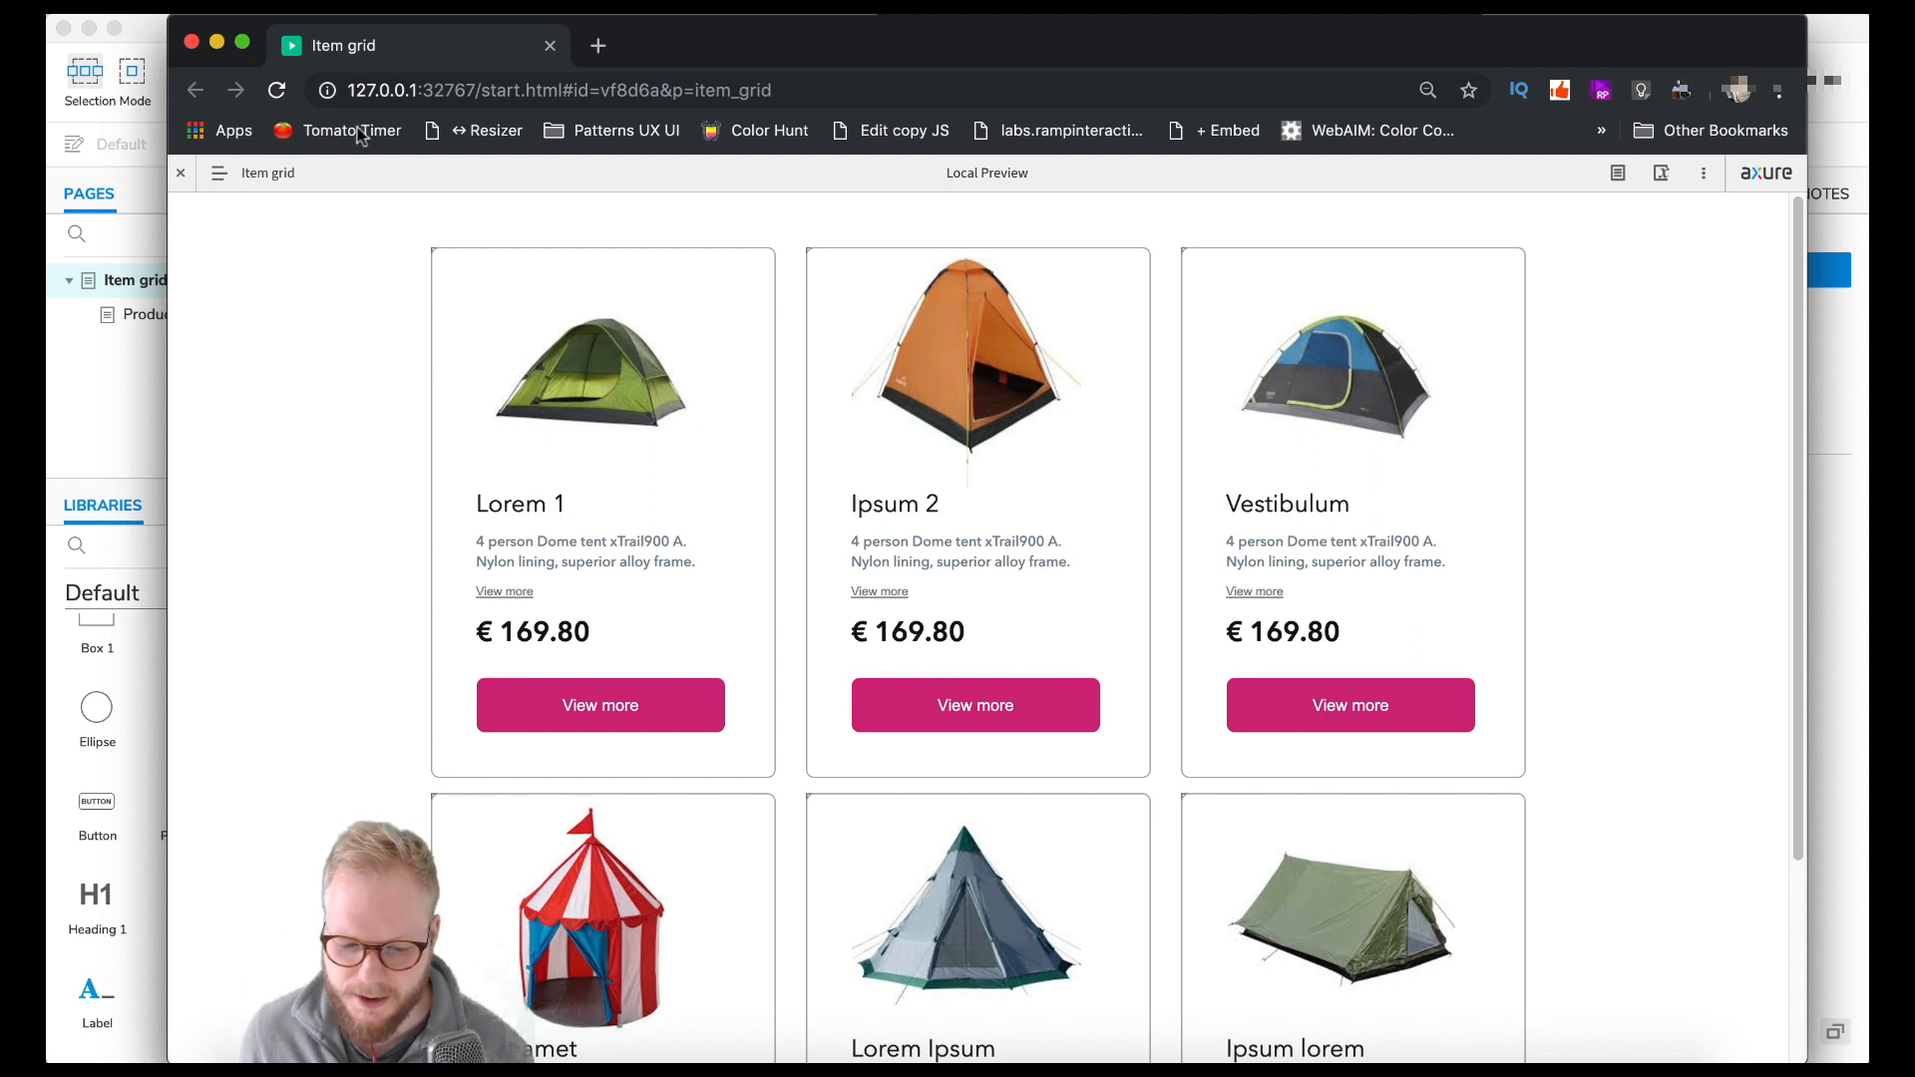
- Switch back to Axure, select the Product grid repeater and view its data table
left_click(140, 351)
left_click(565, 376)
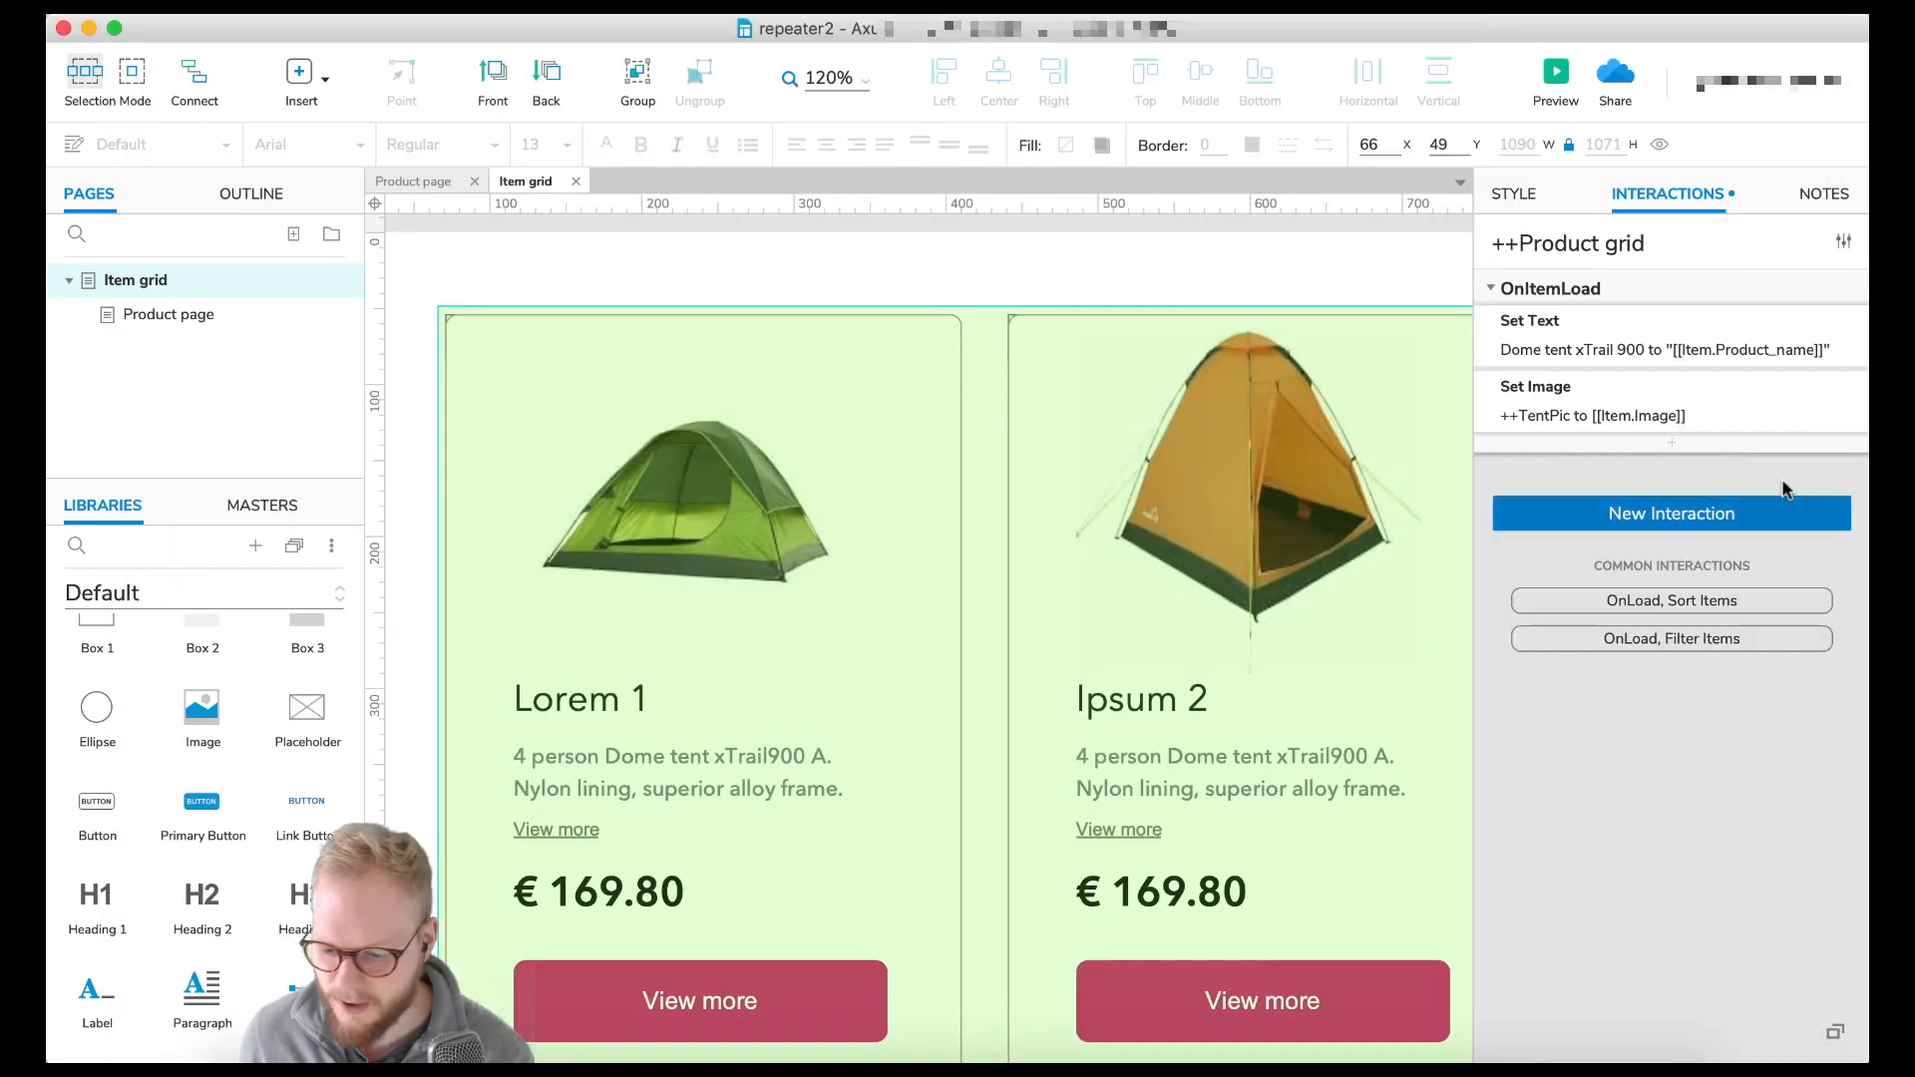
left_click(1514, 195)
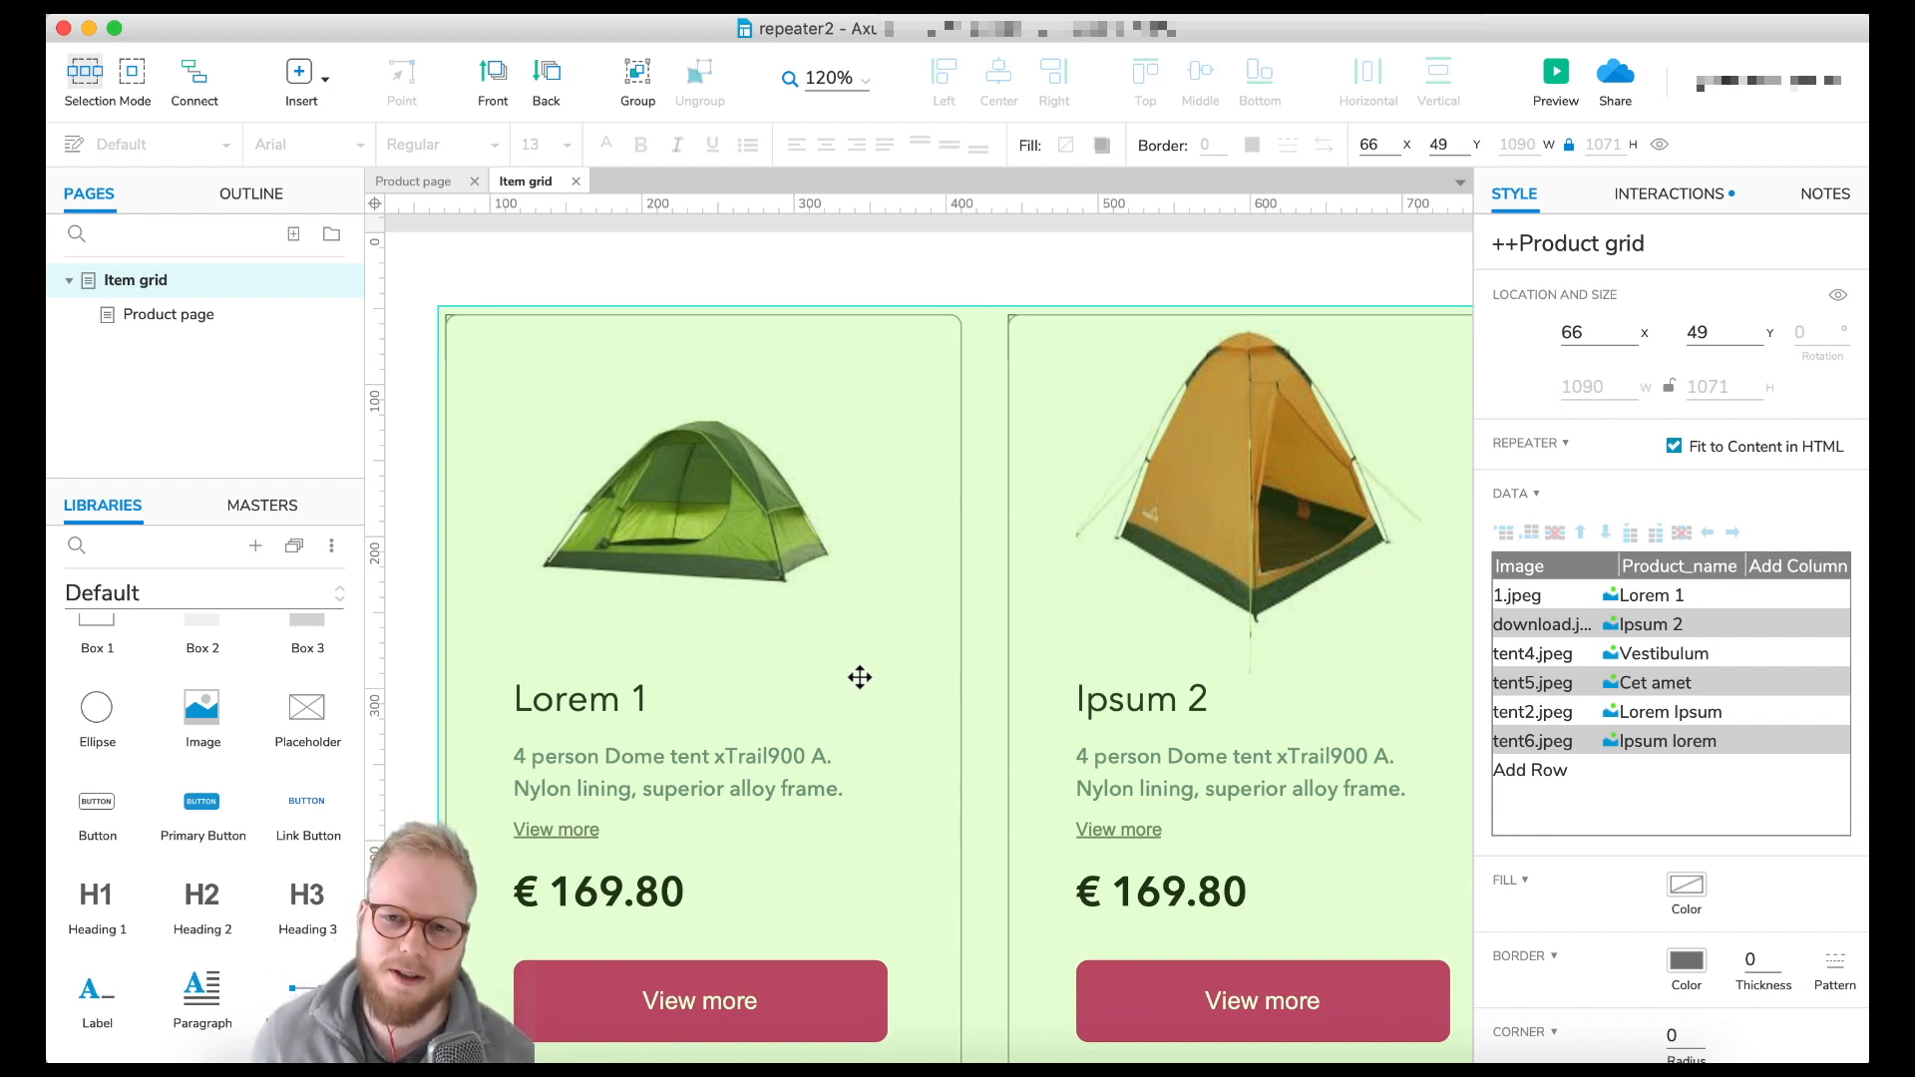
scroll(786, 788, "down", 1)
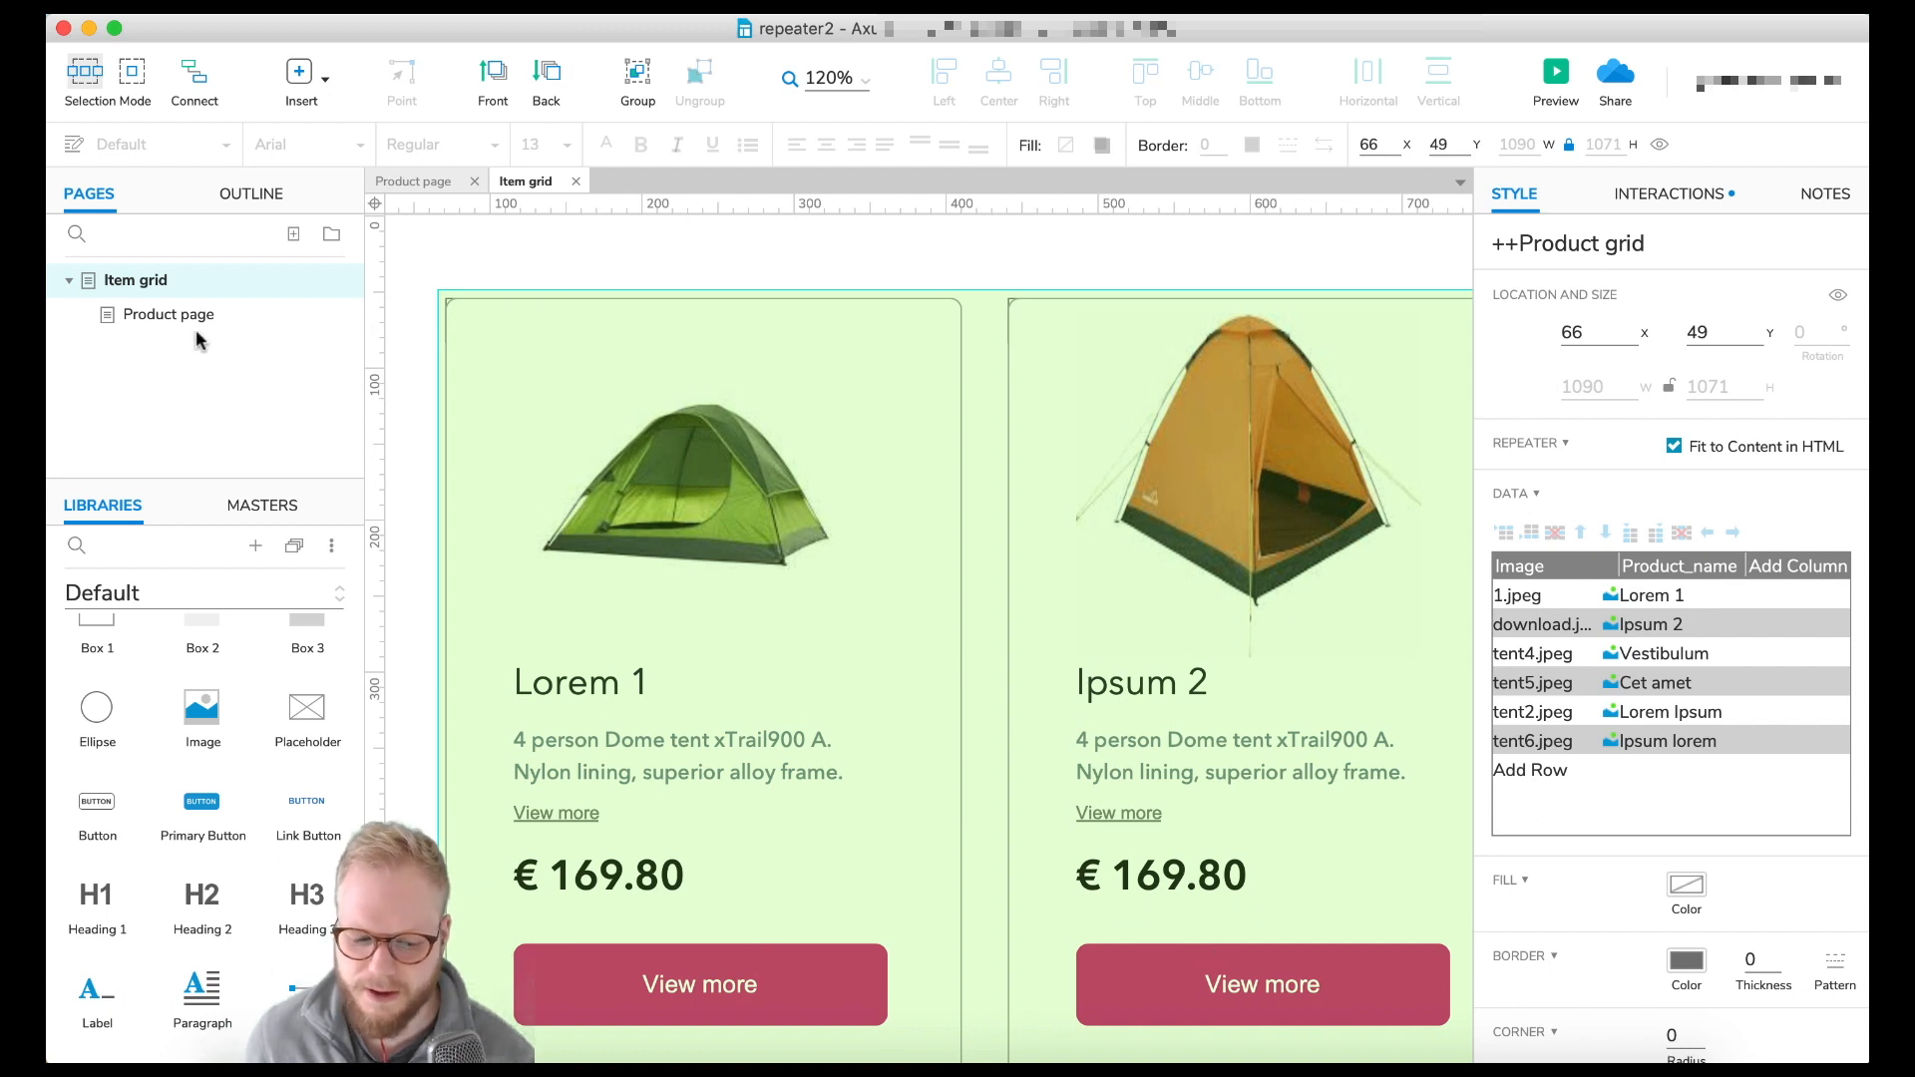
- In the repeater's item template, give the View more button an OnClick Open Link action to Product page
double_click(659, 798)
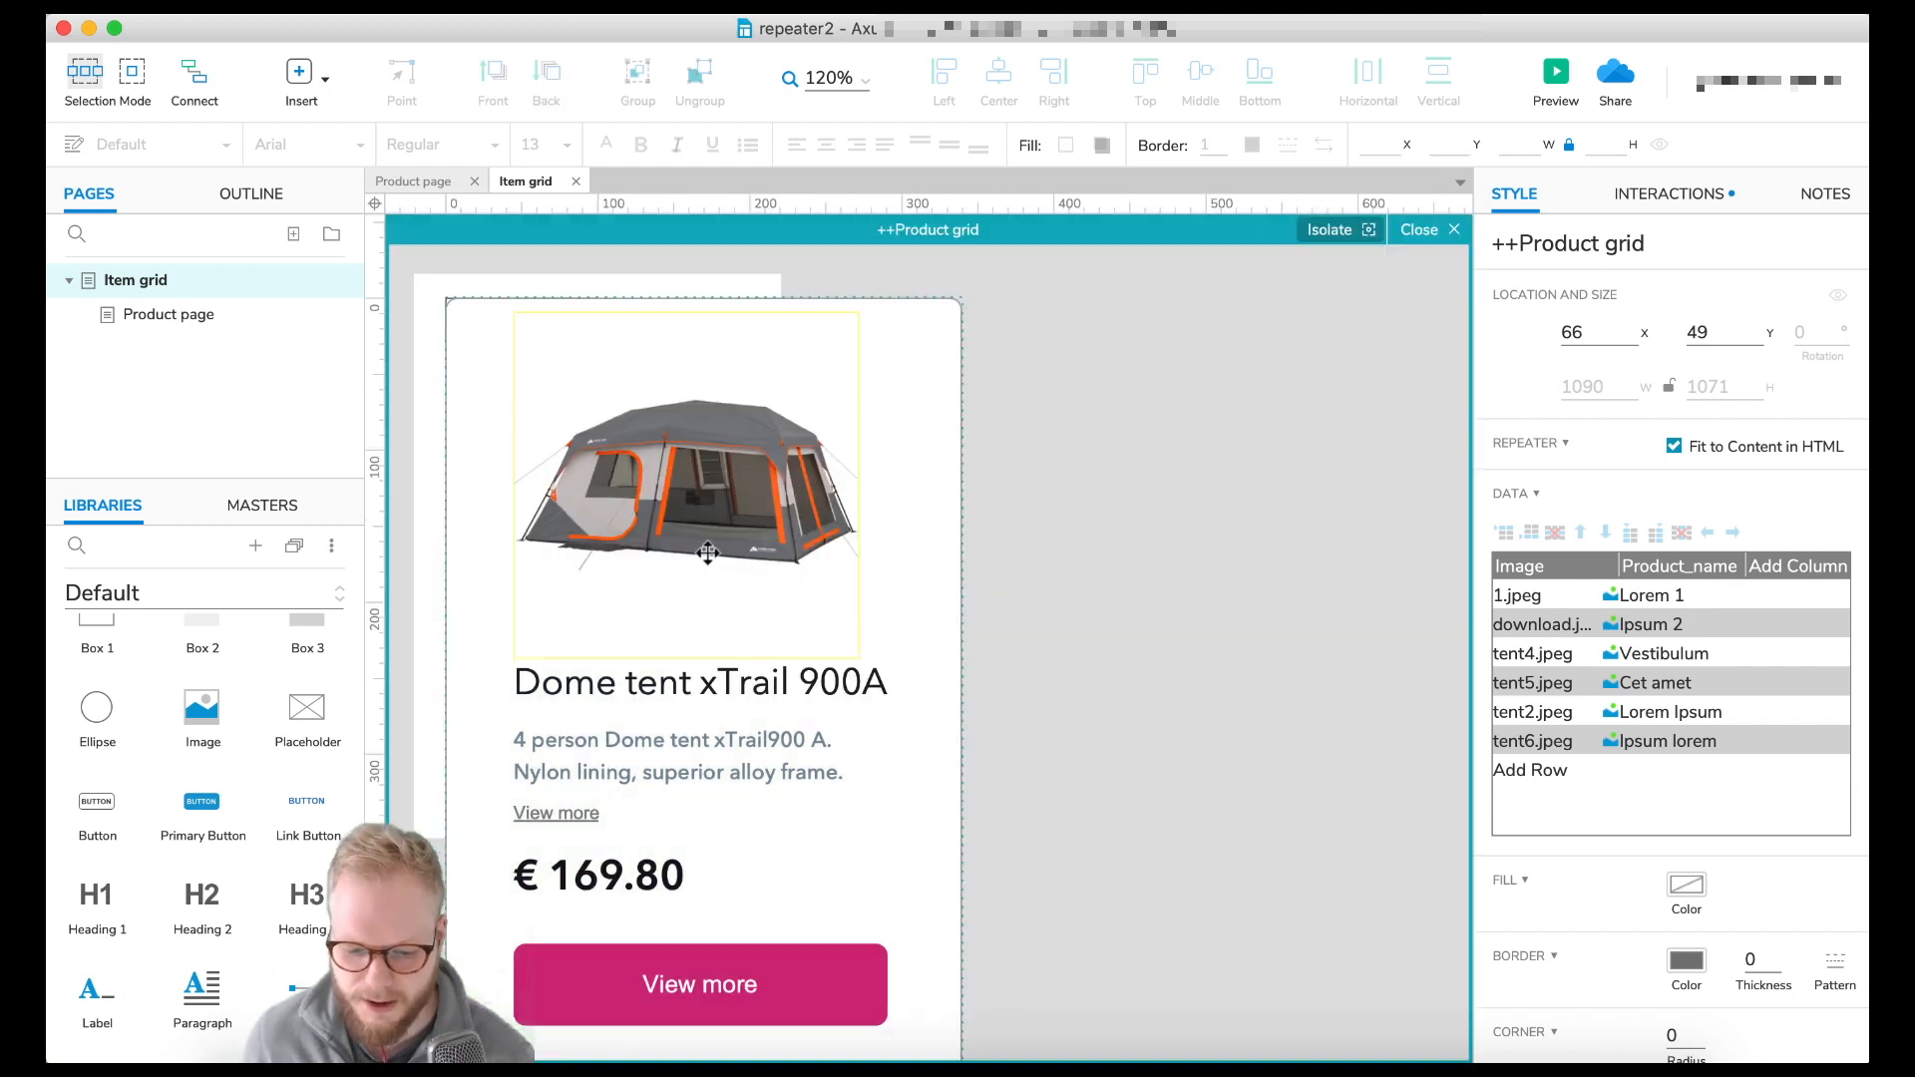
left_click(768, 948)
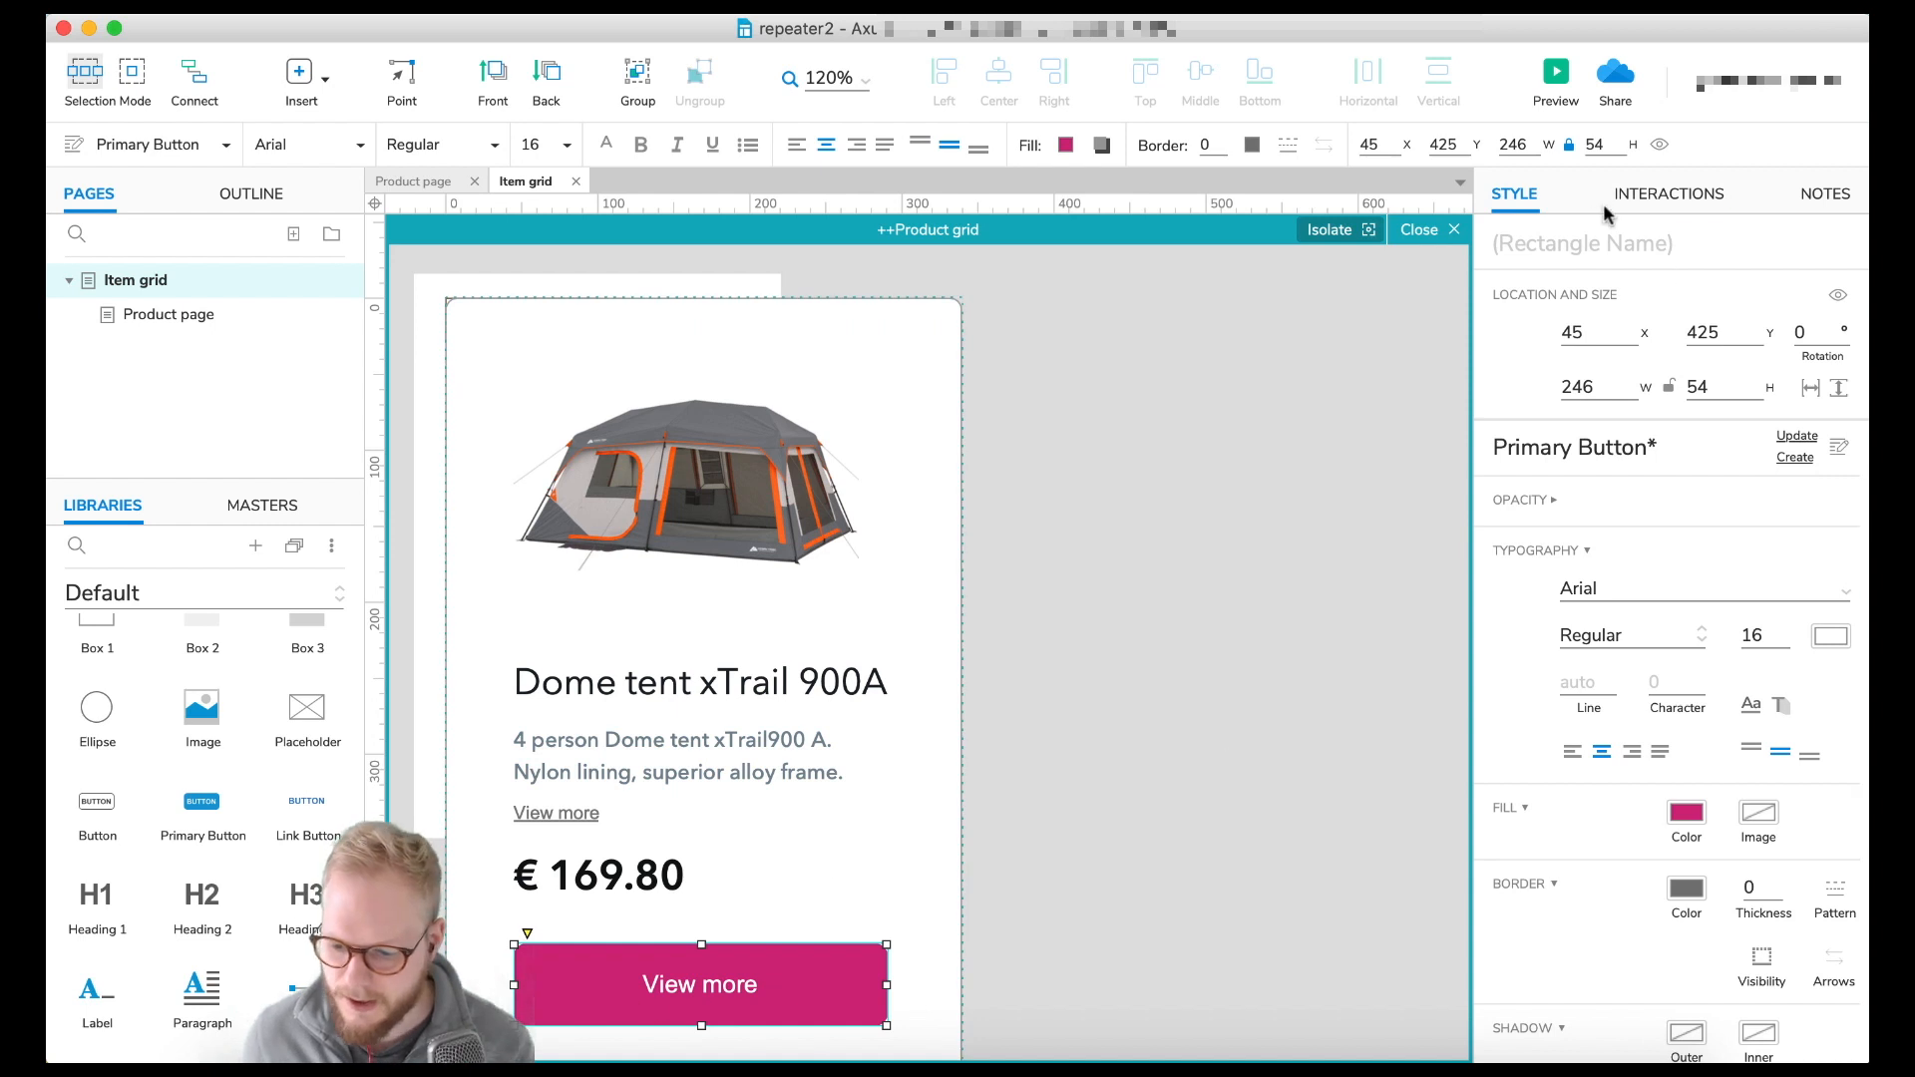
left_click(1616, 196)
left_click(1642, 347)
left_click(1593, 397)
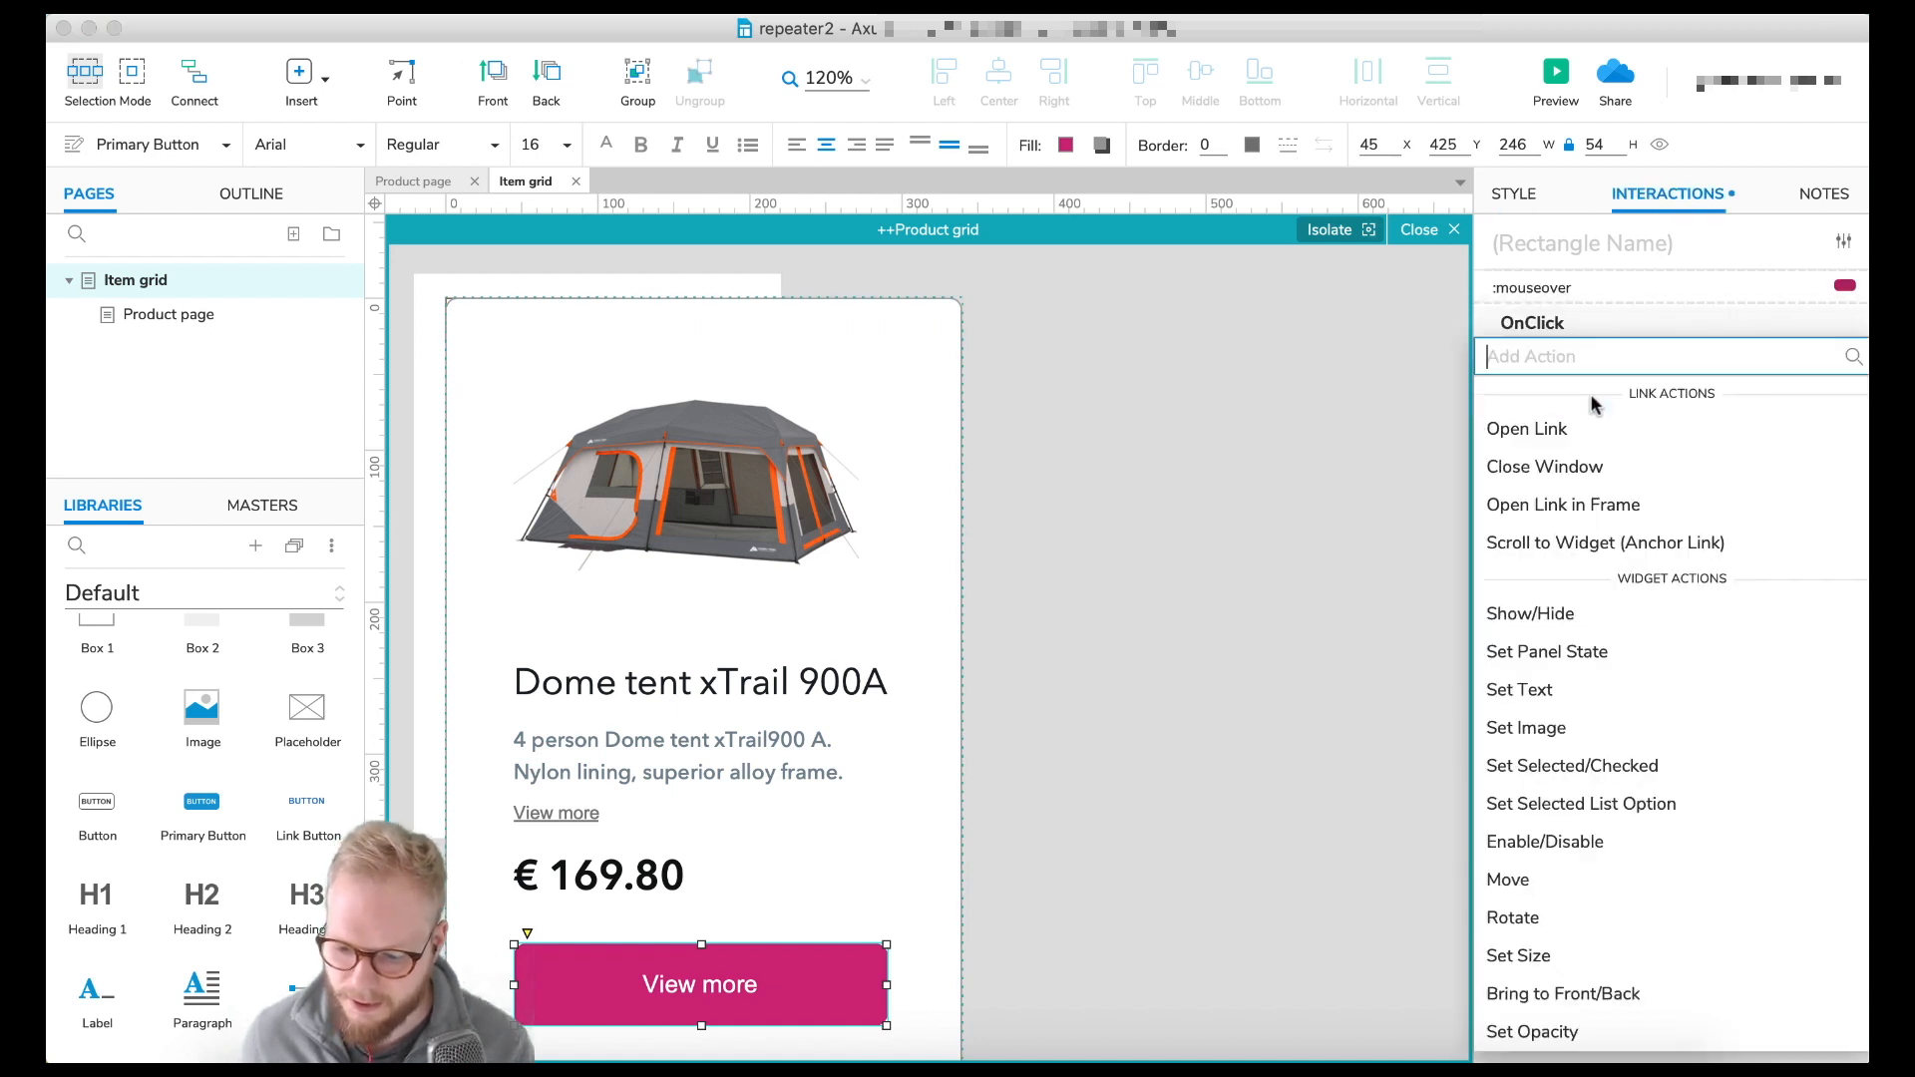
left_click(1527, 428)
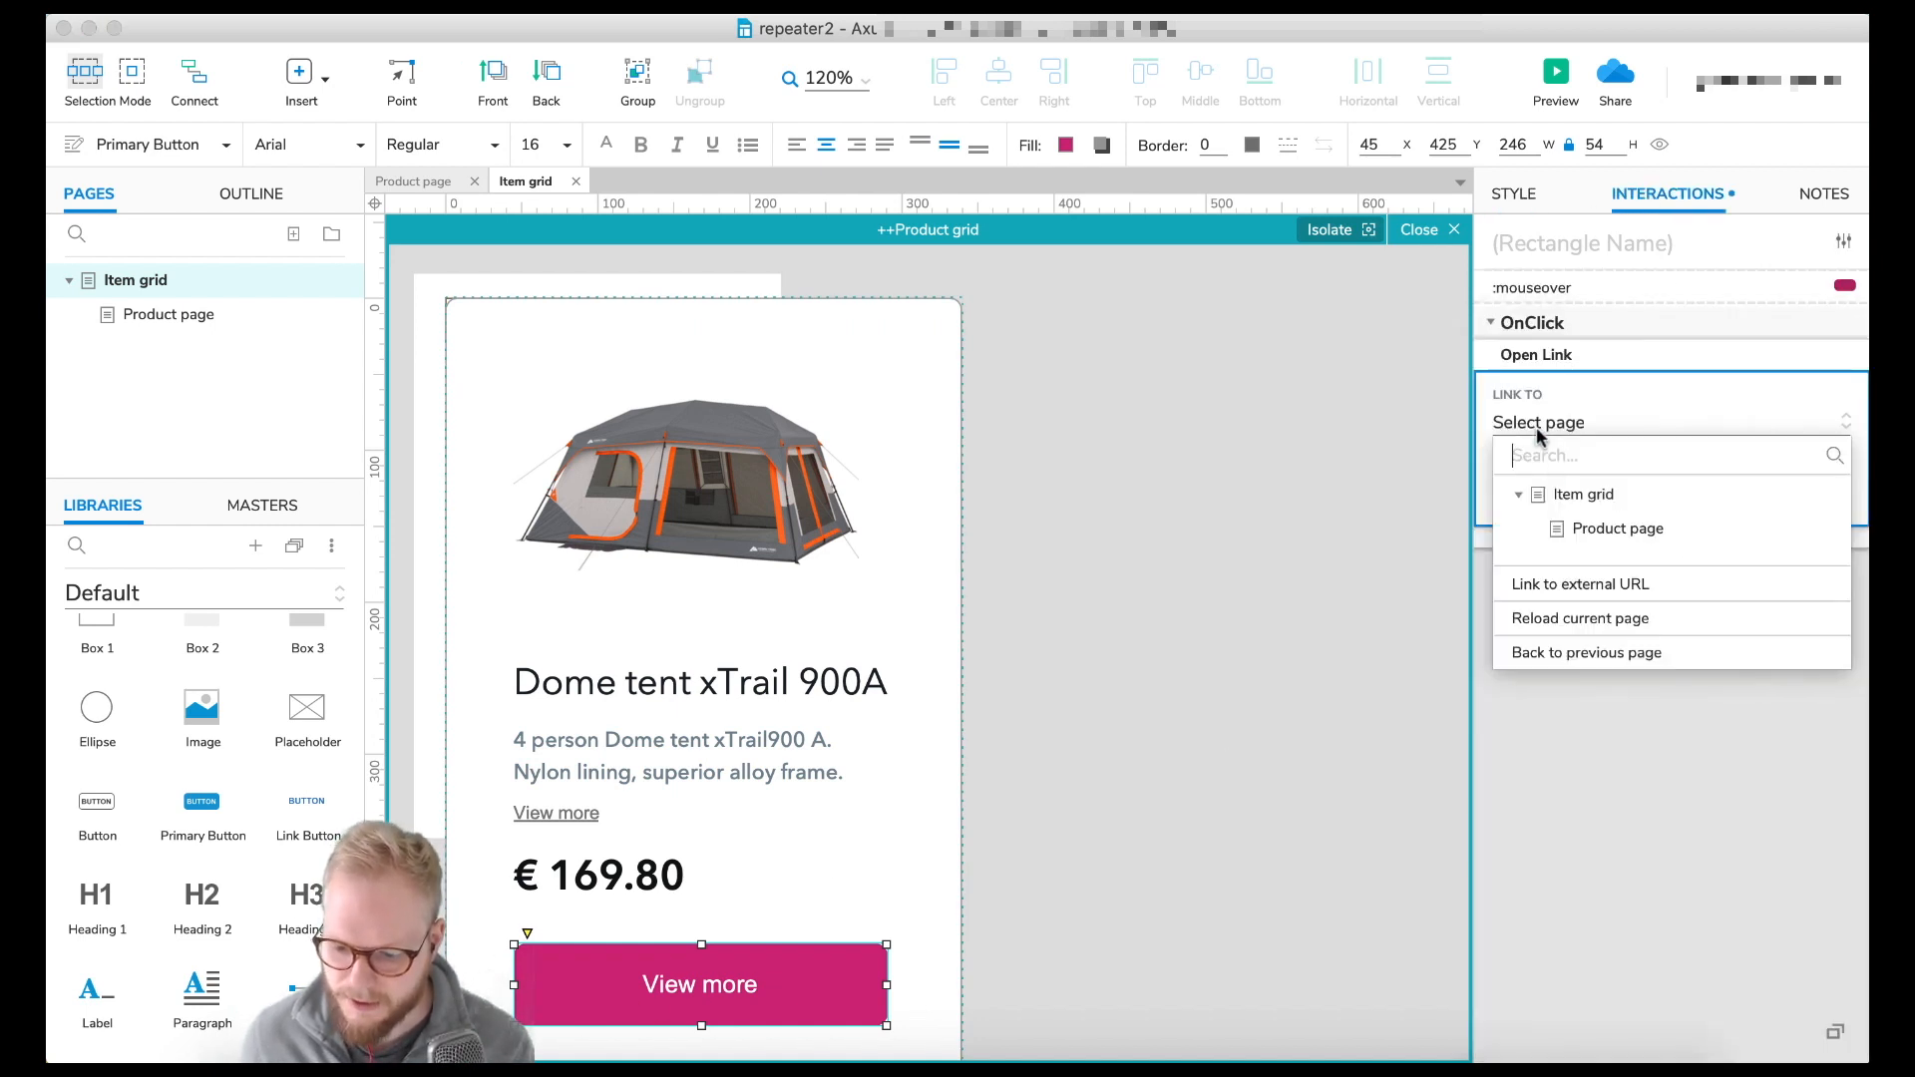
left_click(1616, 528)
left_click(1802, 532)
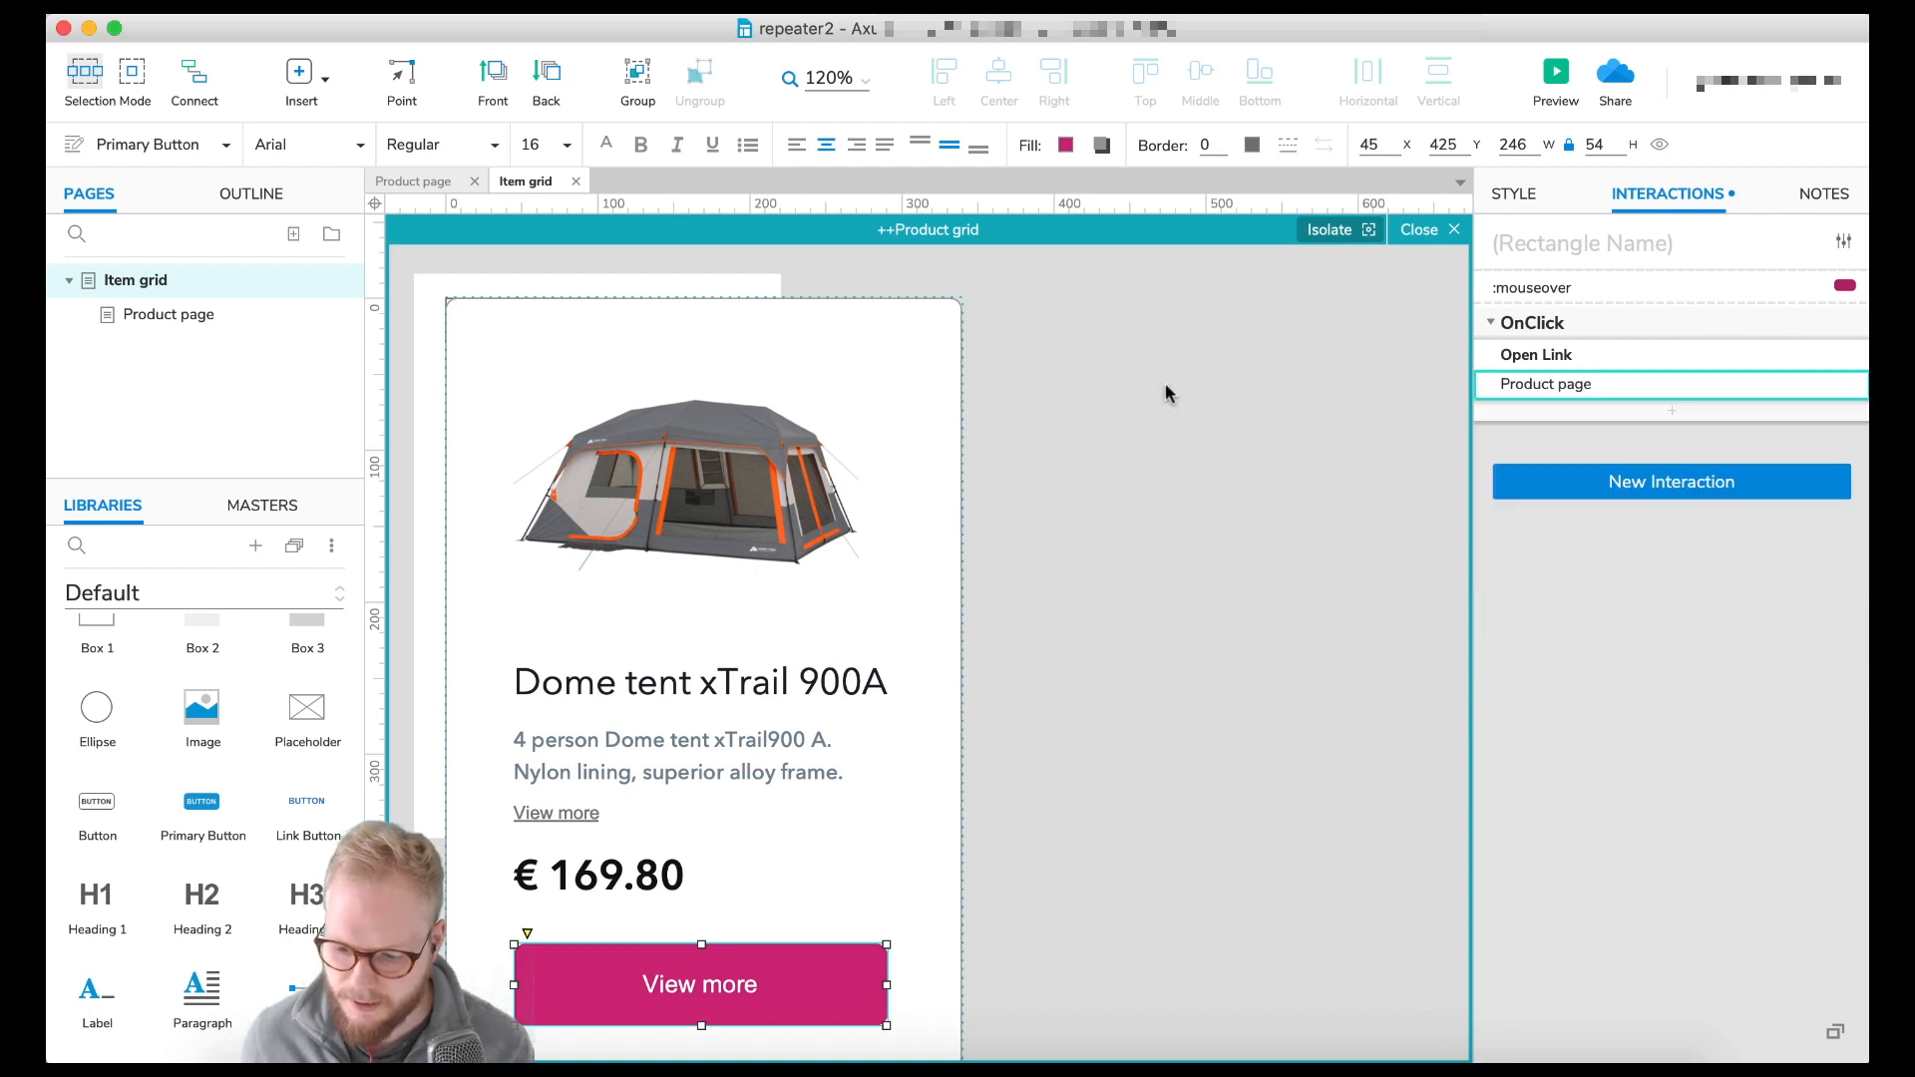
left_click(1169, 393)
- Preview the Item grid page, test the View more button on the Ipsum 2 card, and return to Item grid
left_click(1556, 75)
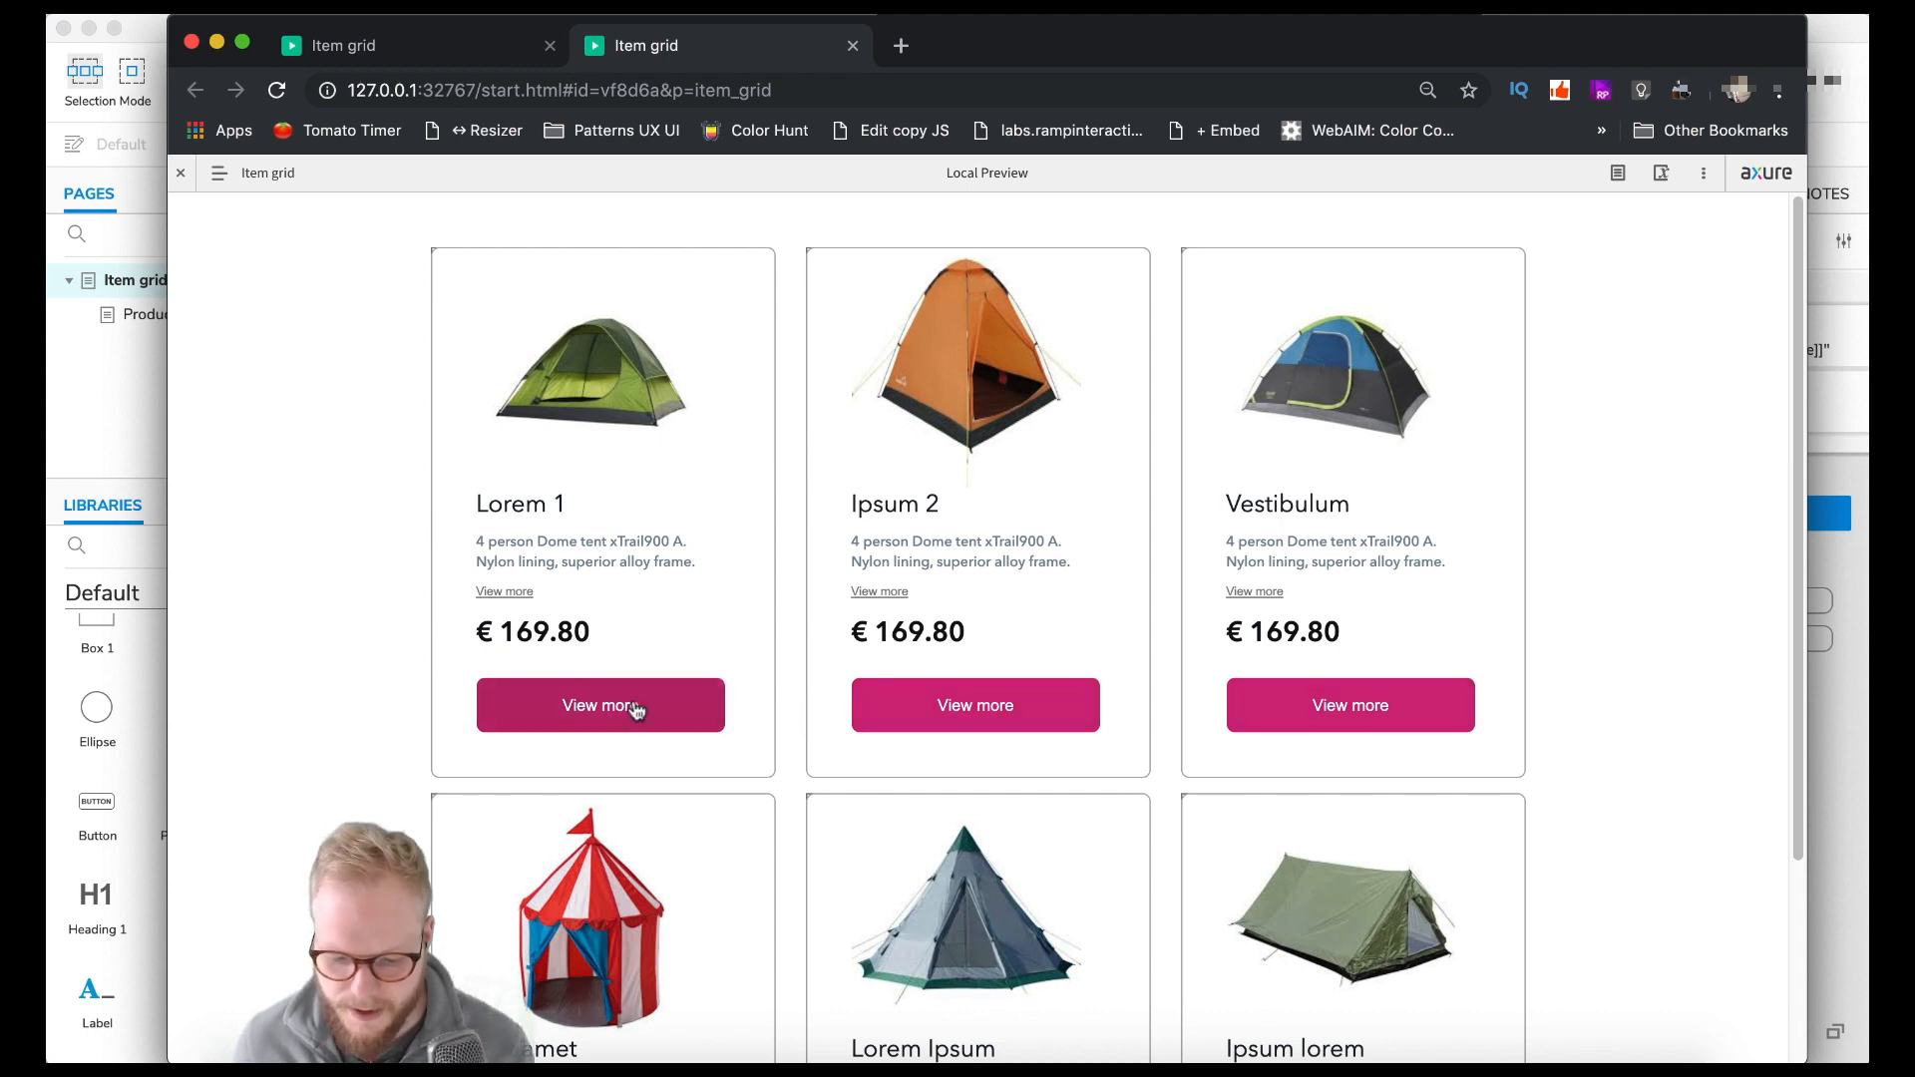
left_click(984, 711)
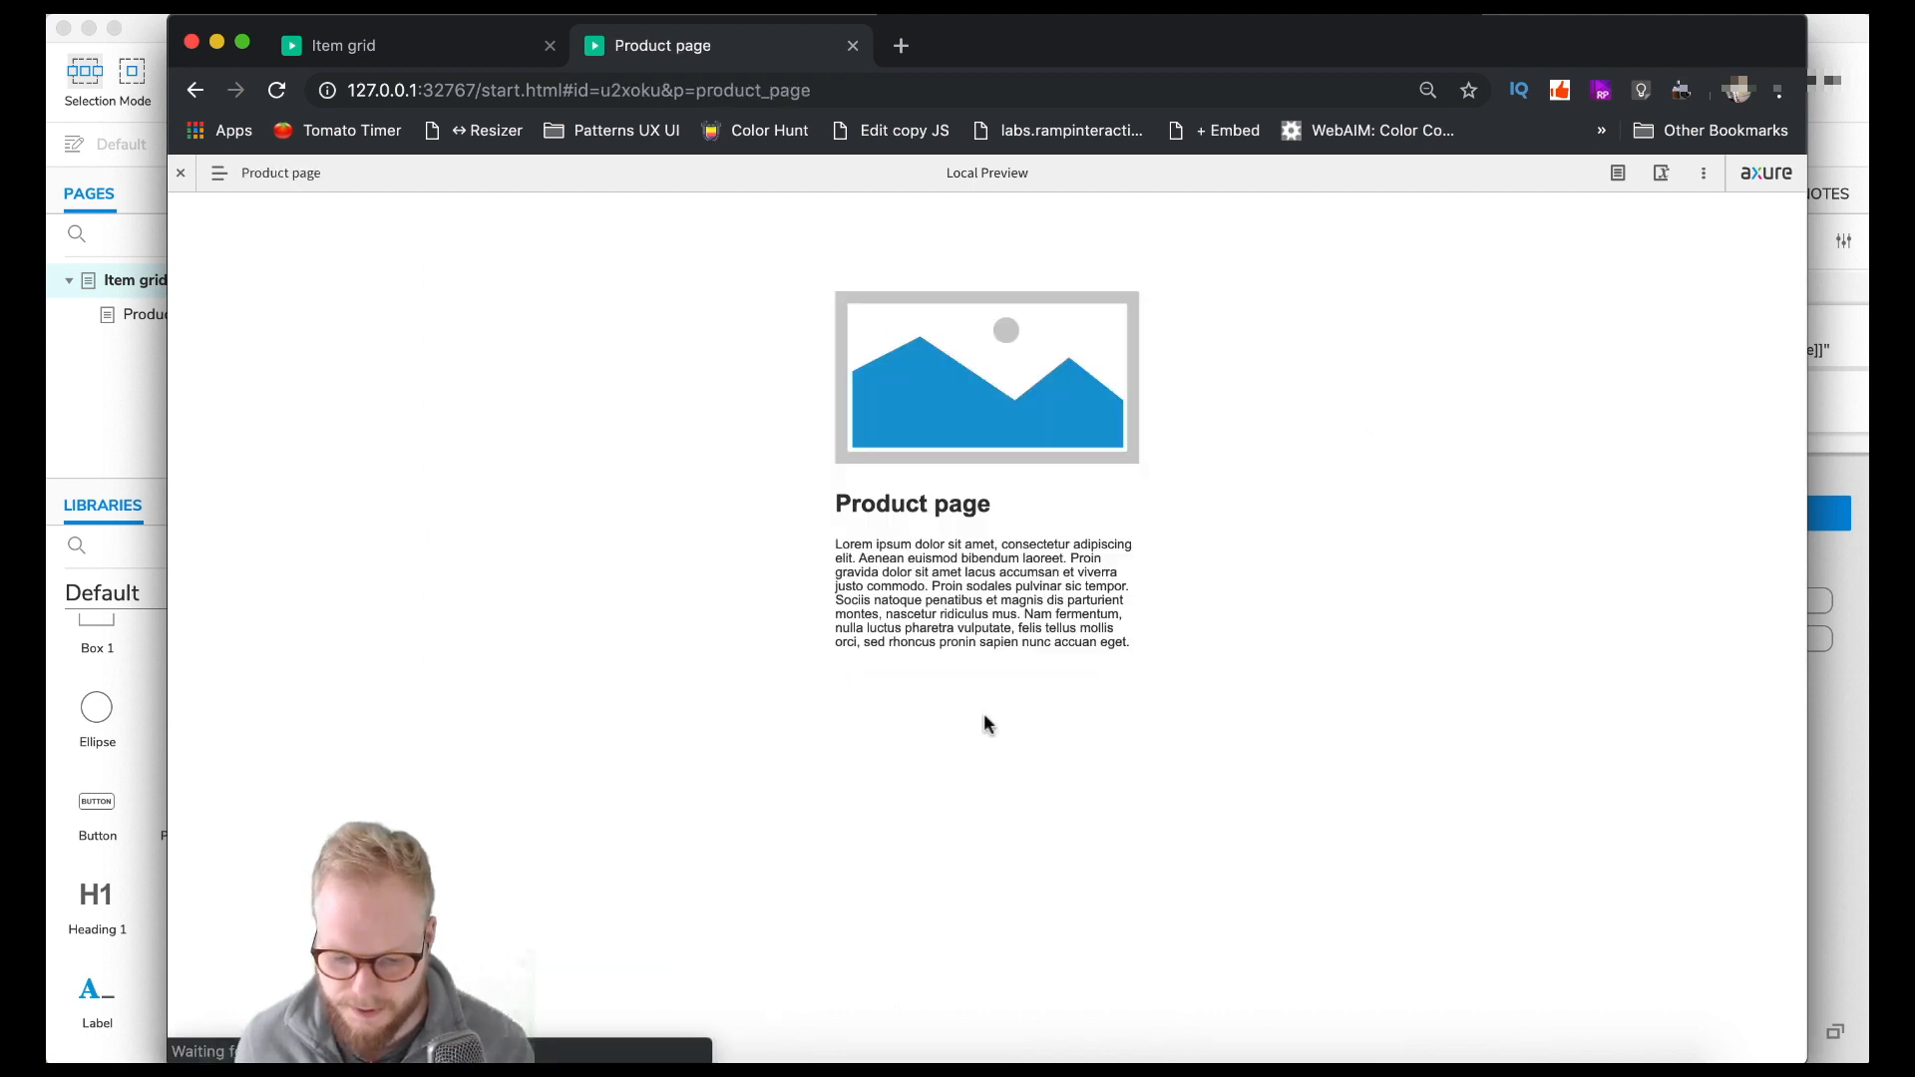
left_click(215, 182)
left_click(250, 271)
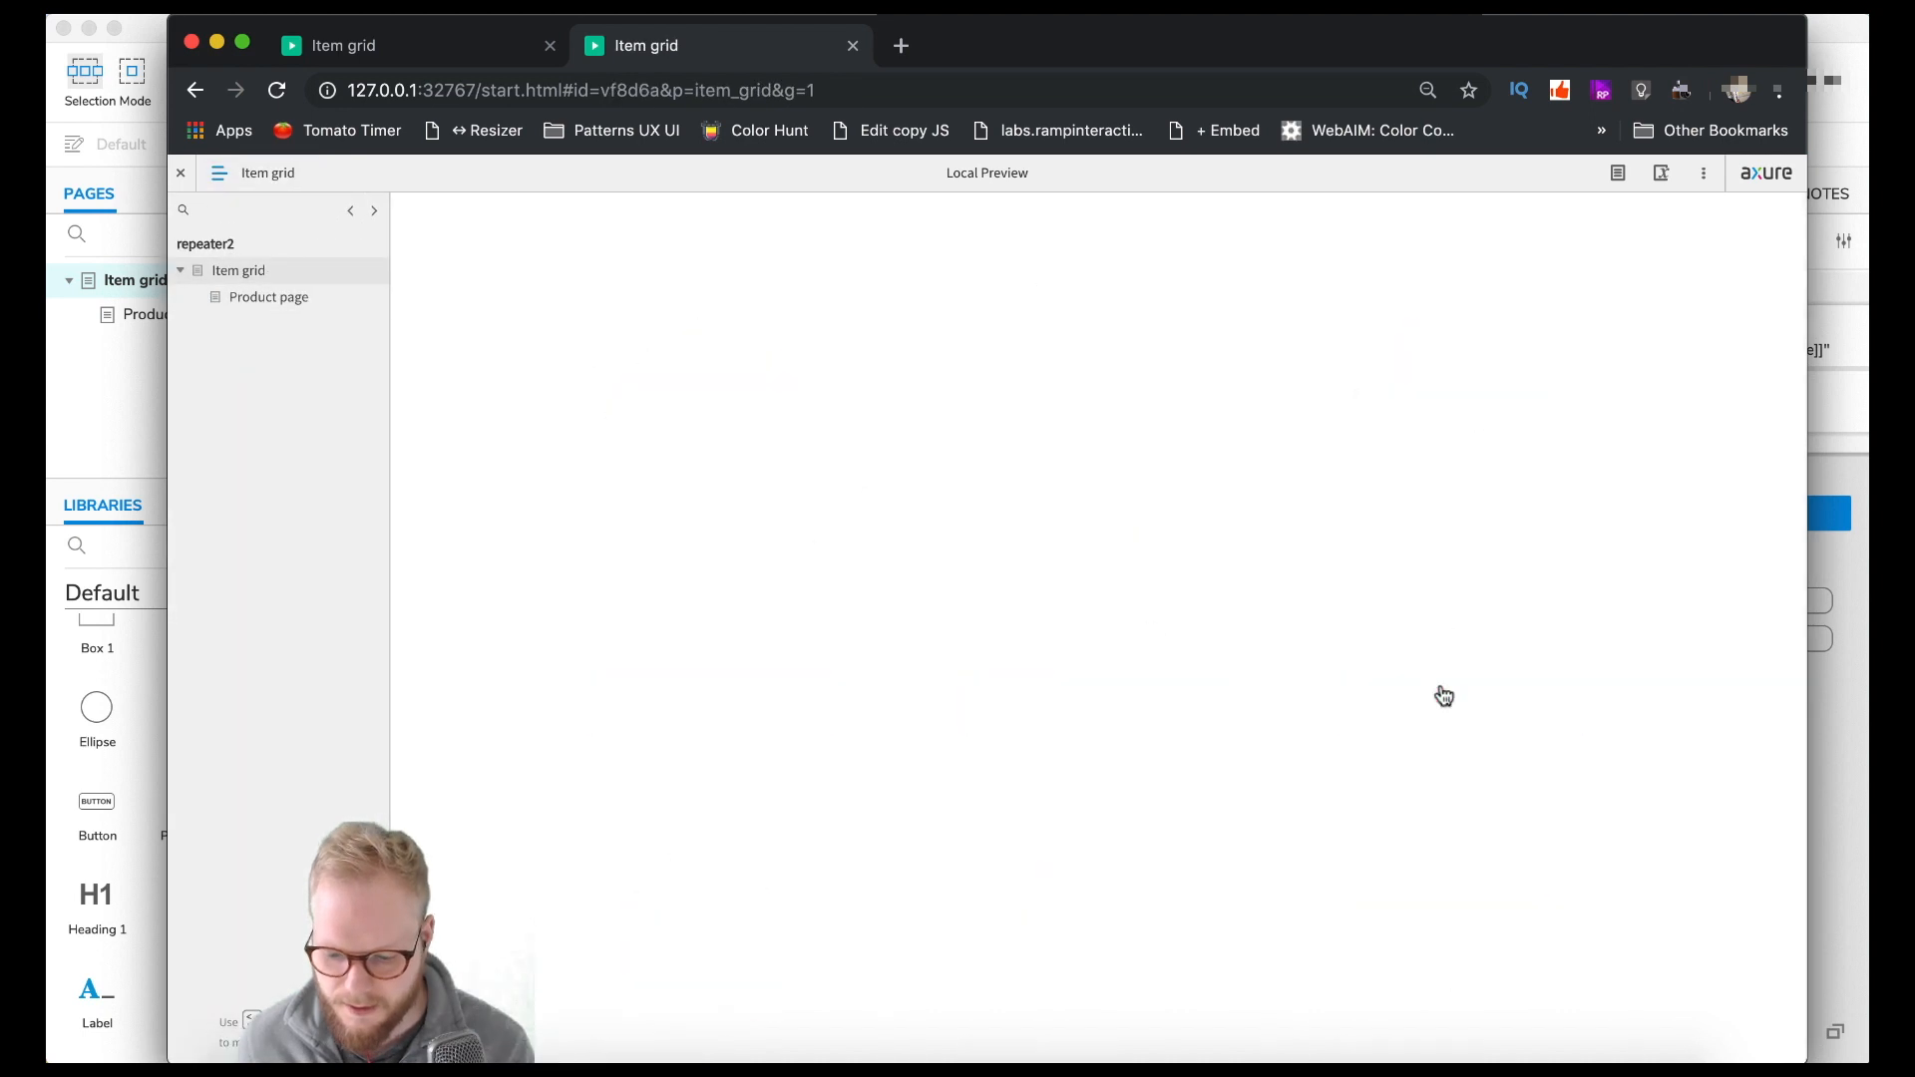
left_click(236, 270)
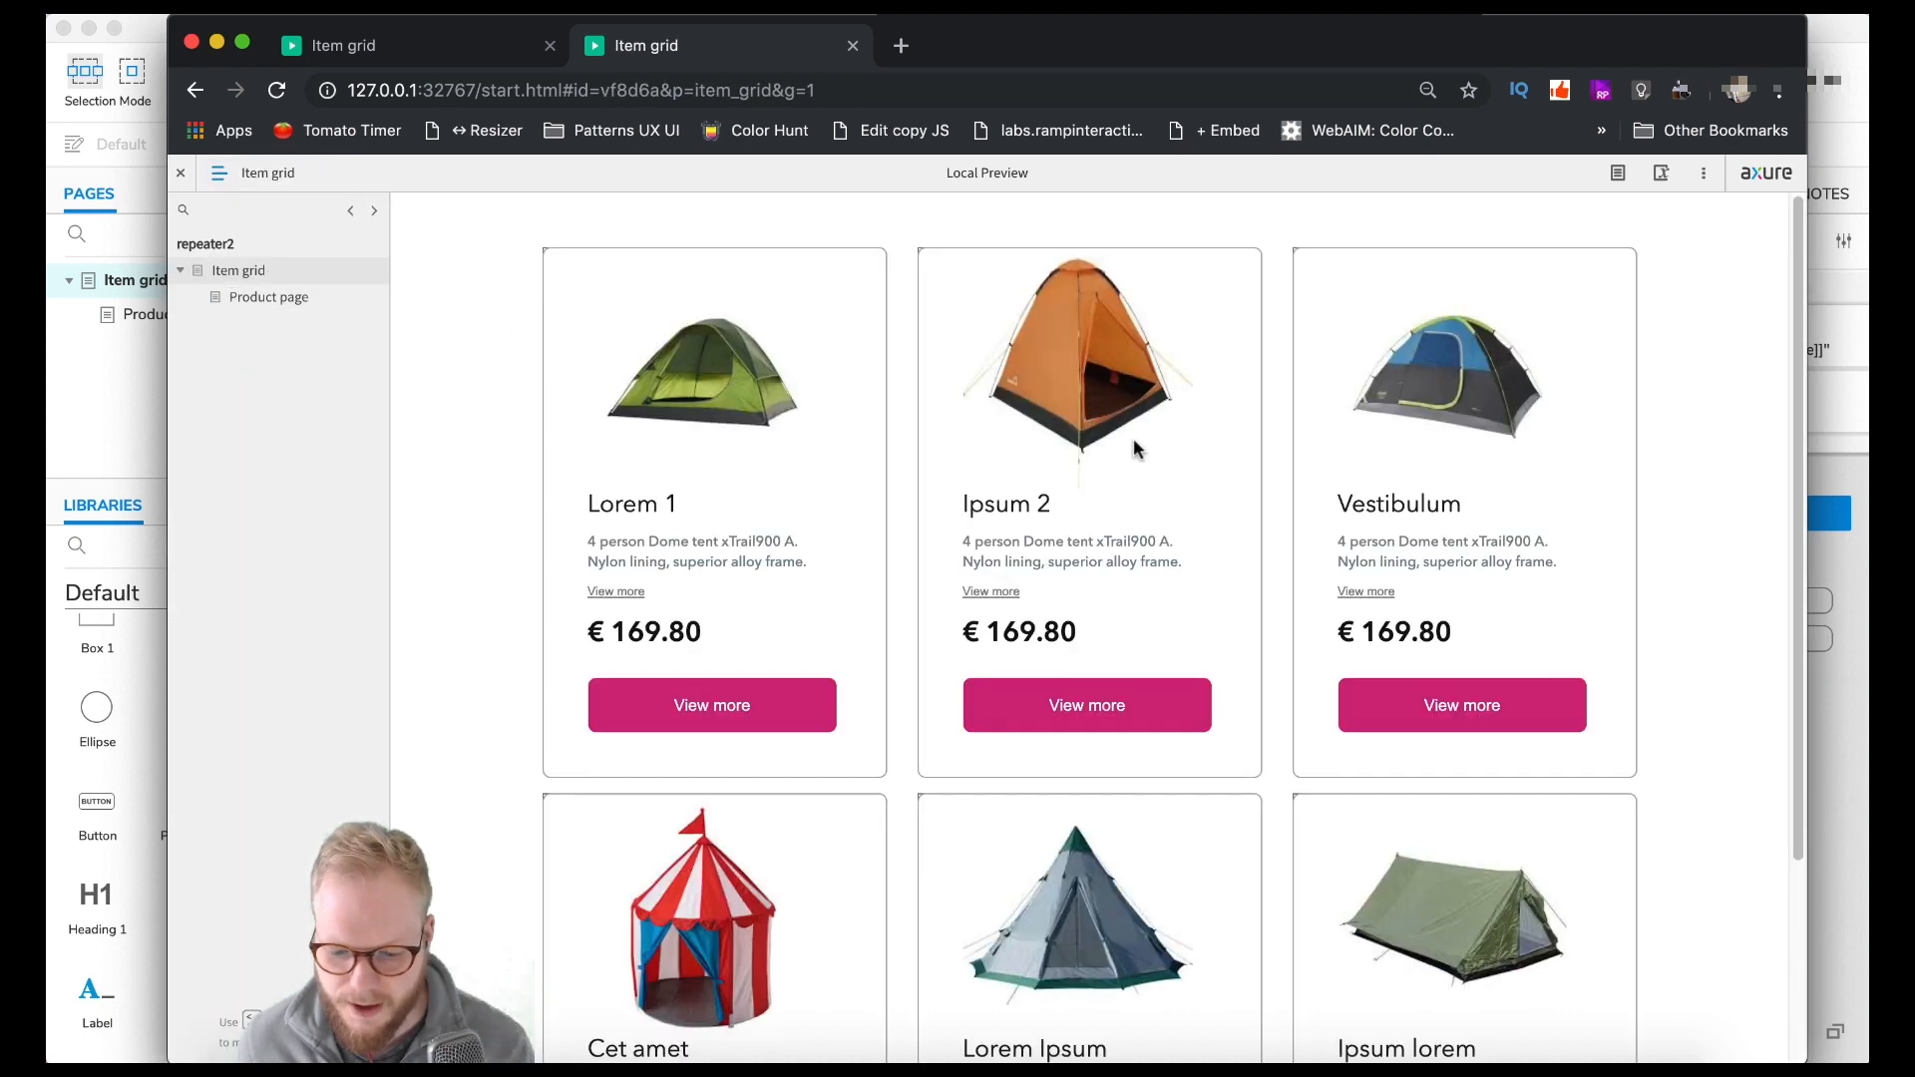
- Switch back to Axure, duplicate Product page and name the copy "Product page 2"
left_click(159, 437)
left_click(158, 314)
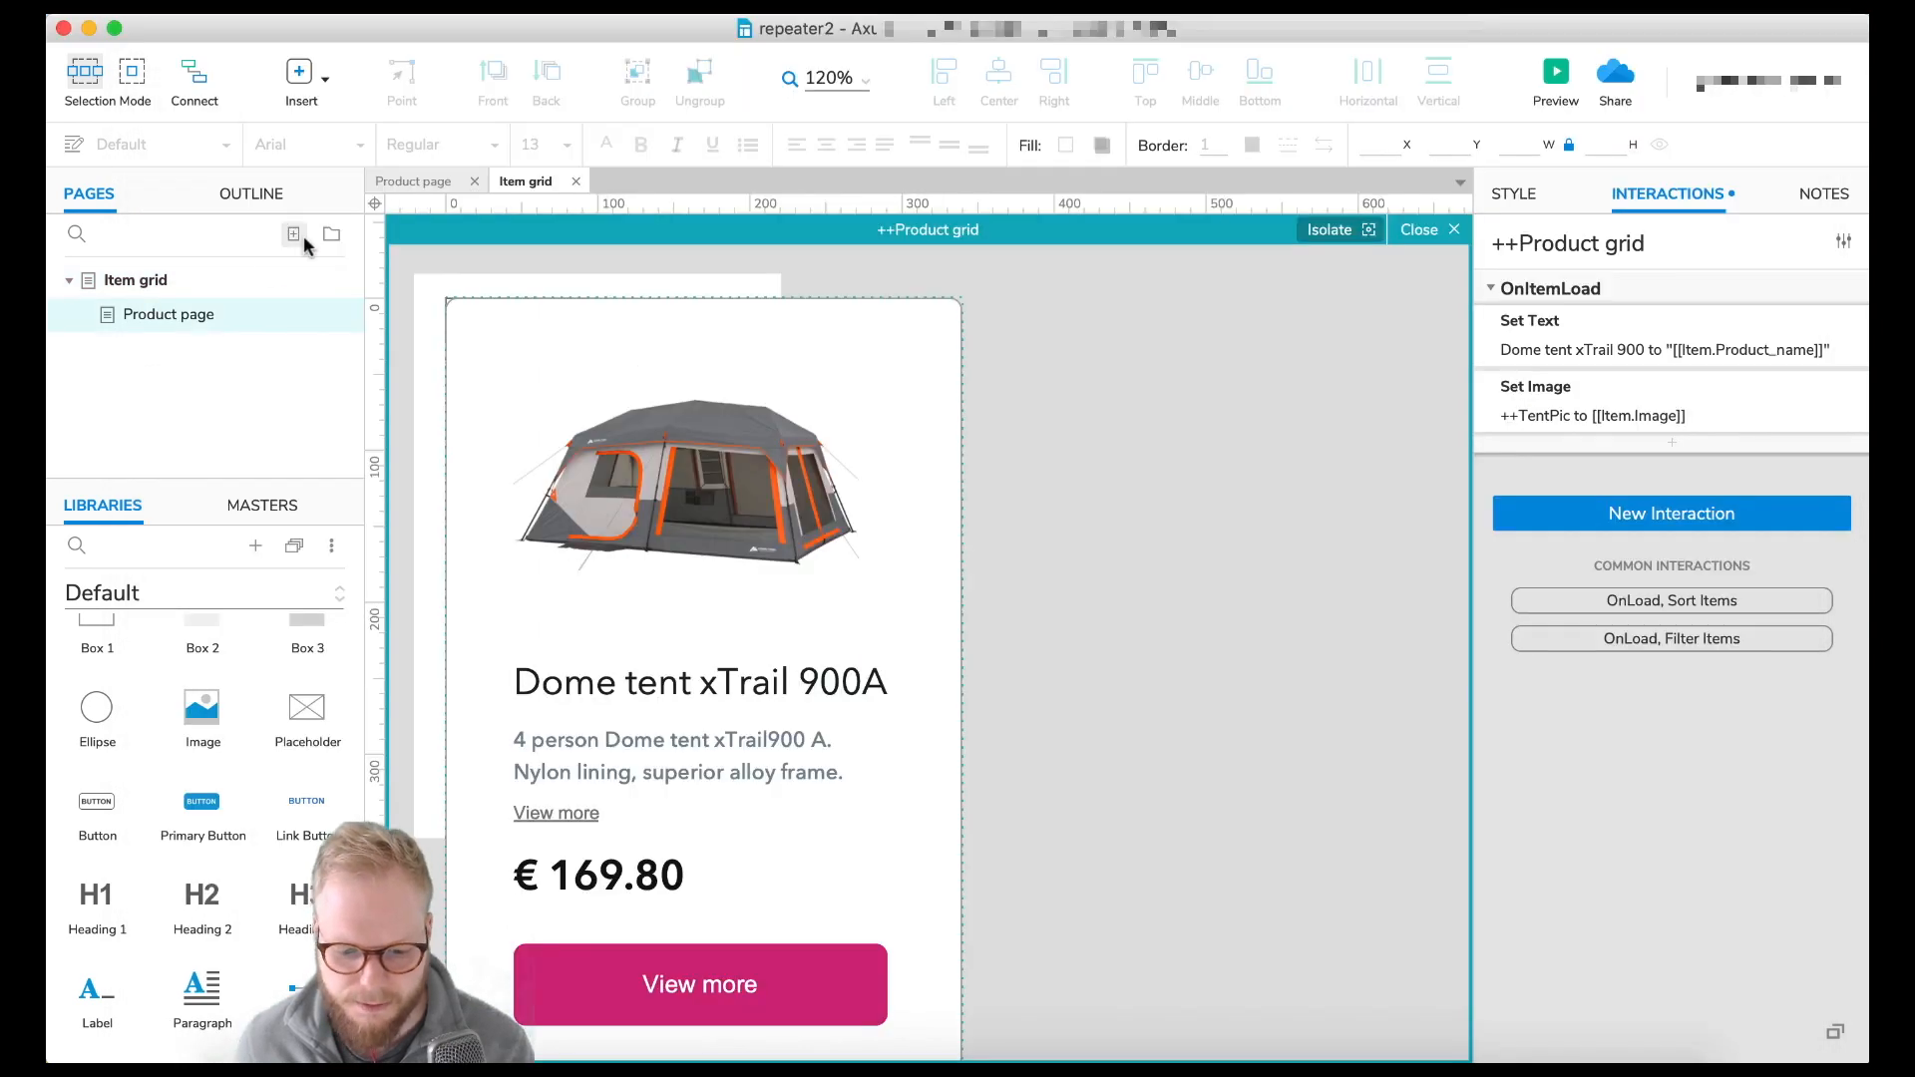
right_click(187, 316)
mouse_move(288, 489)
left_click(469, 491)
left_click(249, 350)
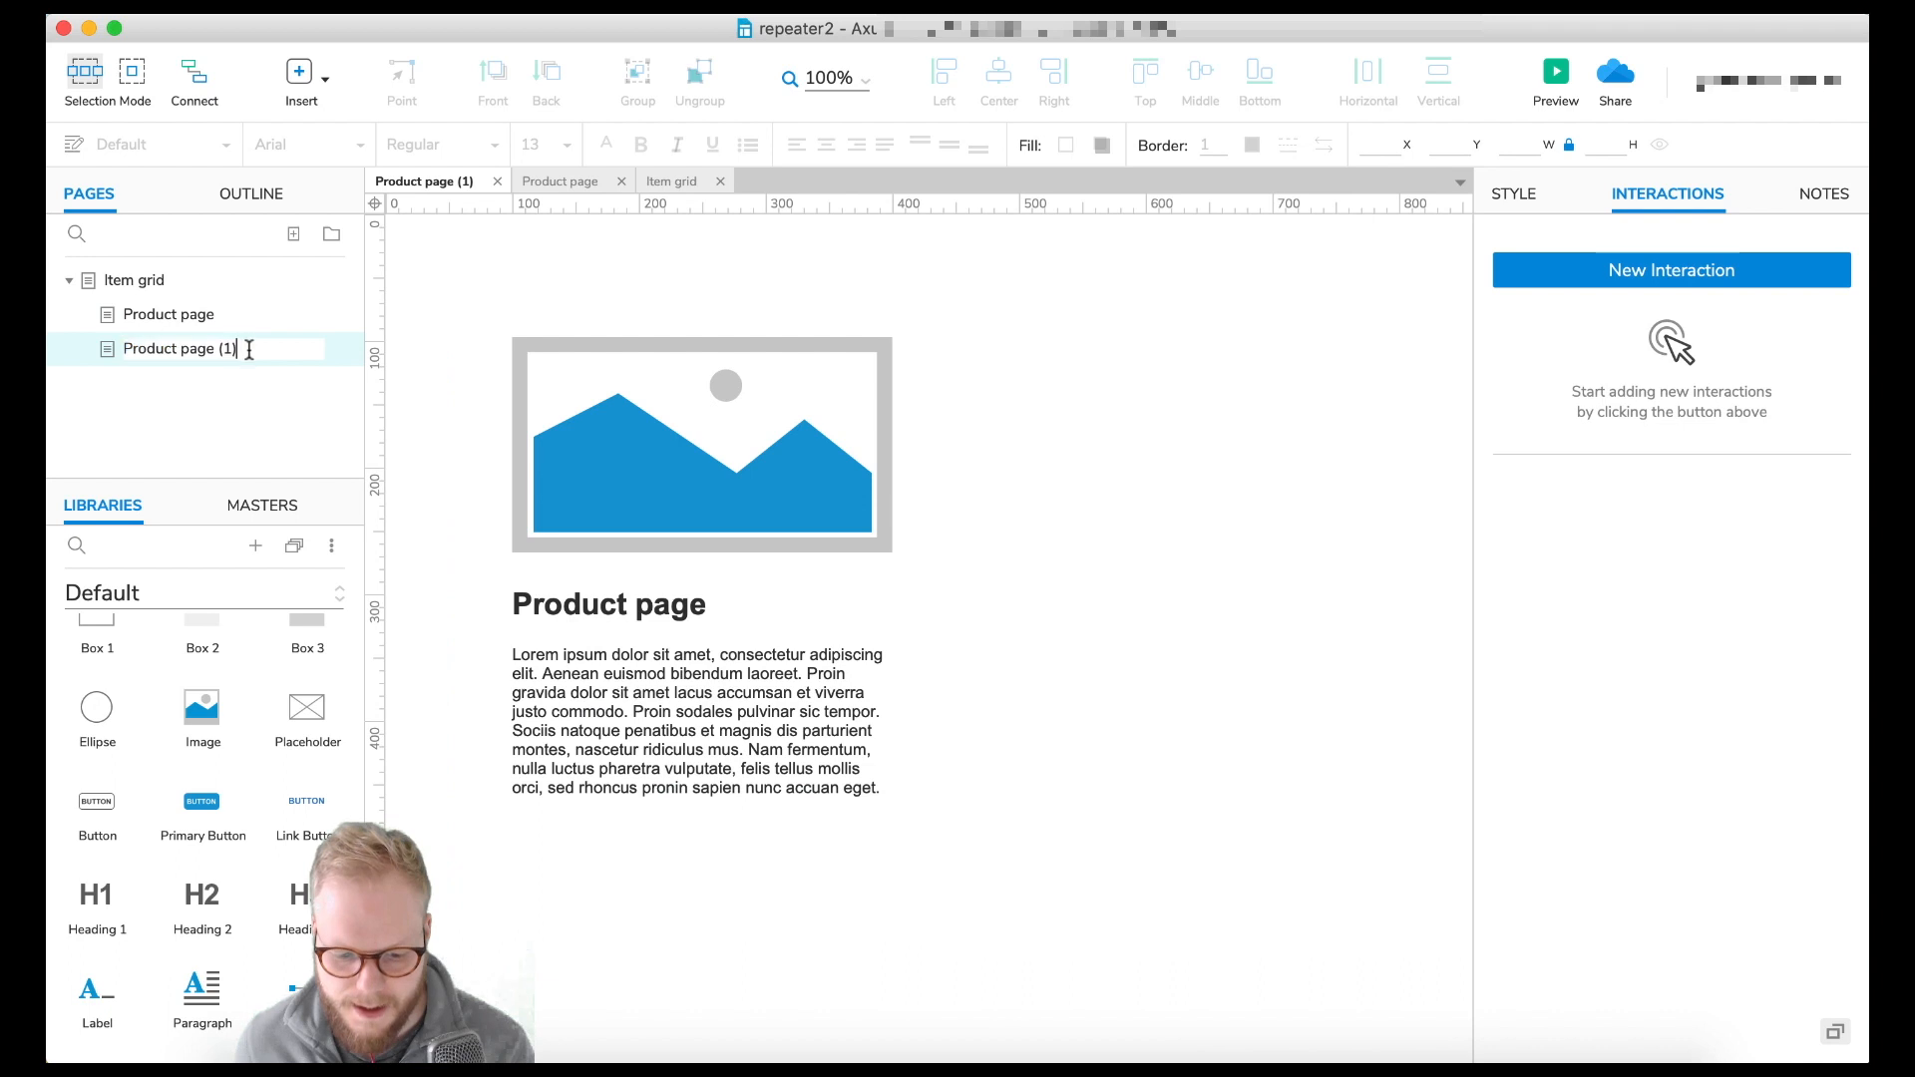
type("2")
- Rename the original Product page as "Product page 1"
left_click(210, 321)
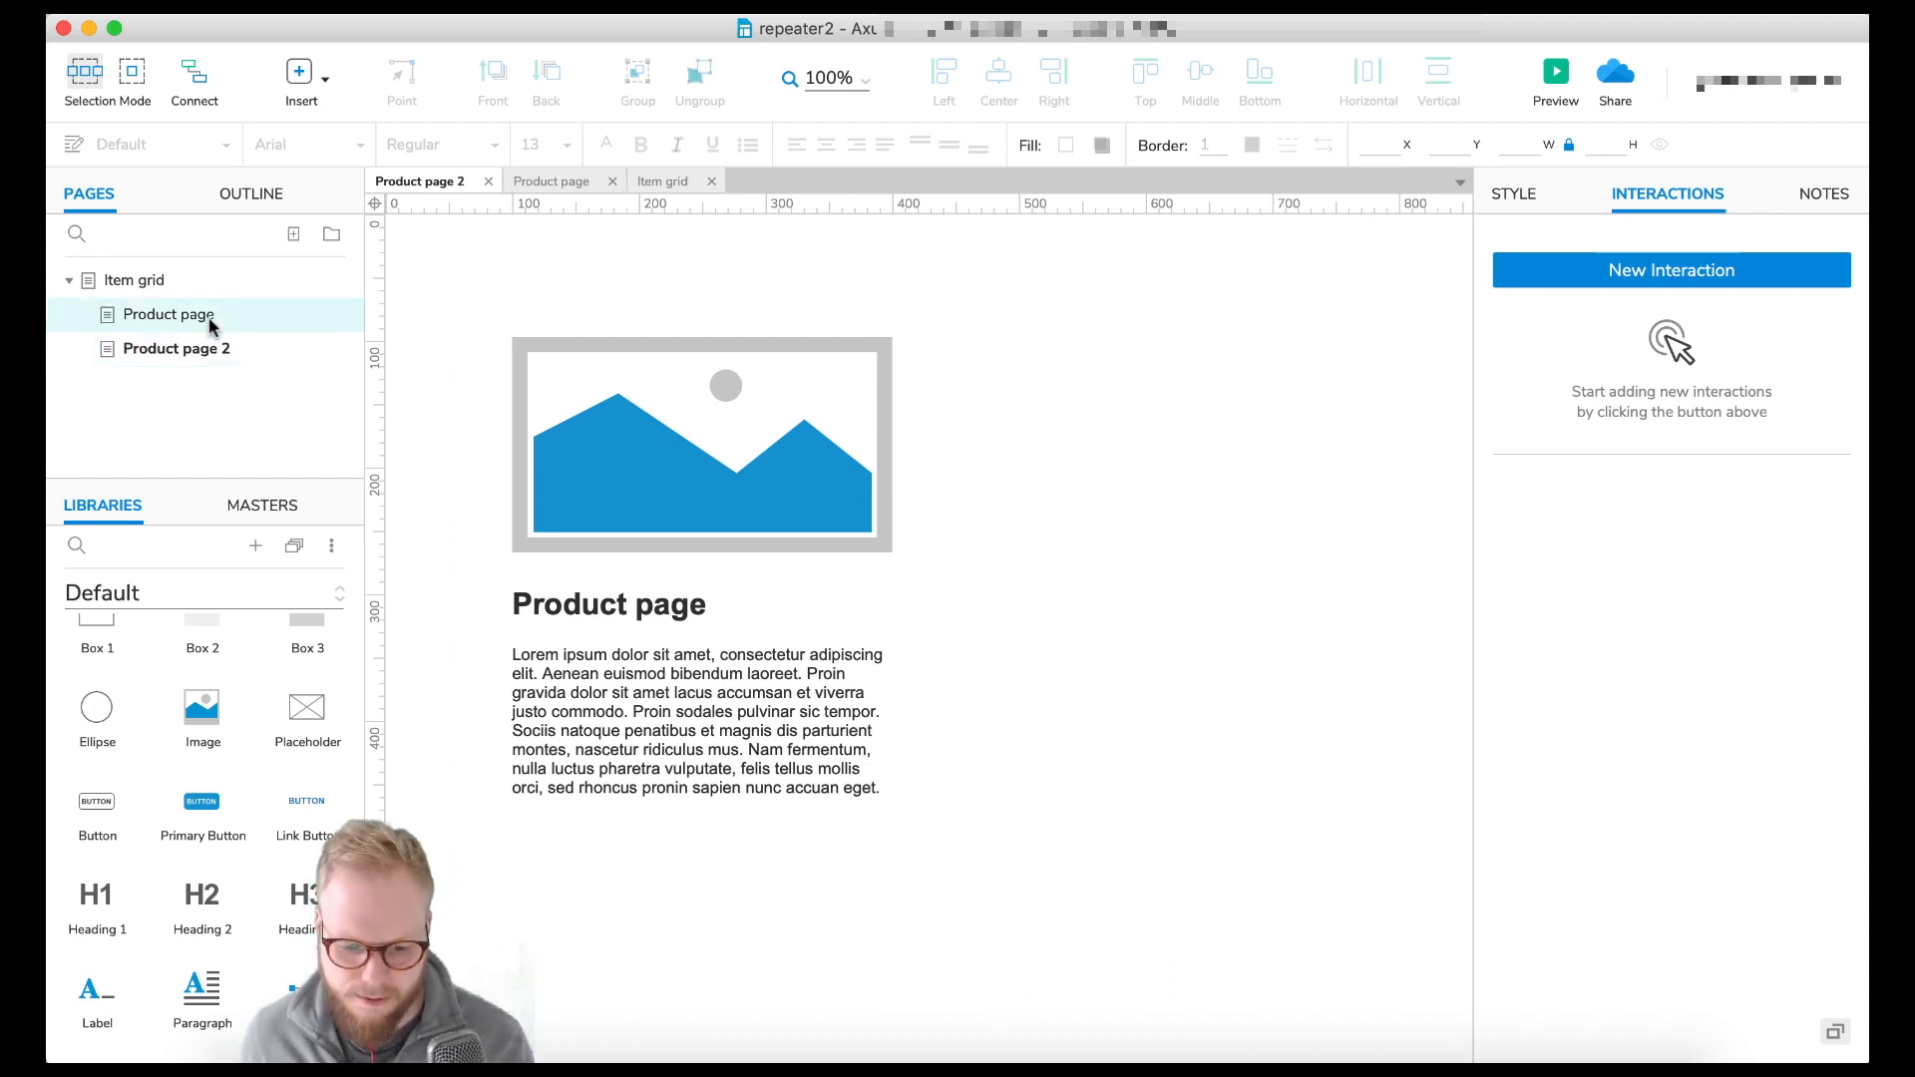
left_click(217, 312)
left_click(217, 313)
type("1")
left_click(232, 417)
- Return to the Item grid page, leave the repeater's item template and select the whole Product grid
left_click(180, 287)
double_click(180, 289)
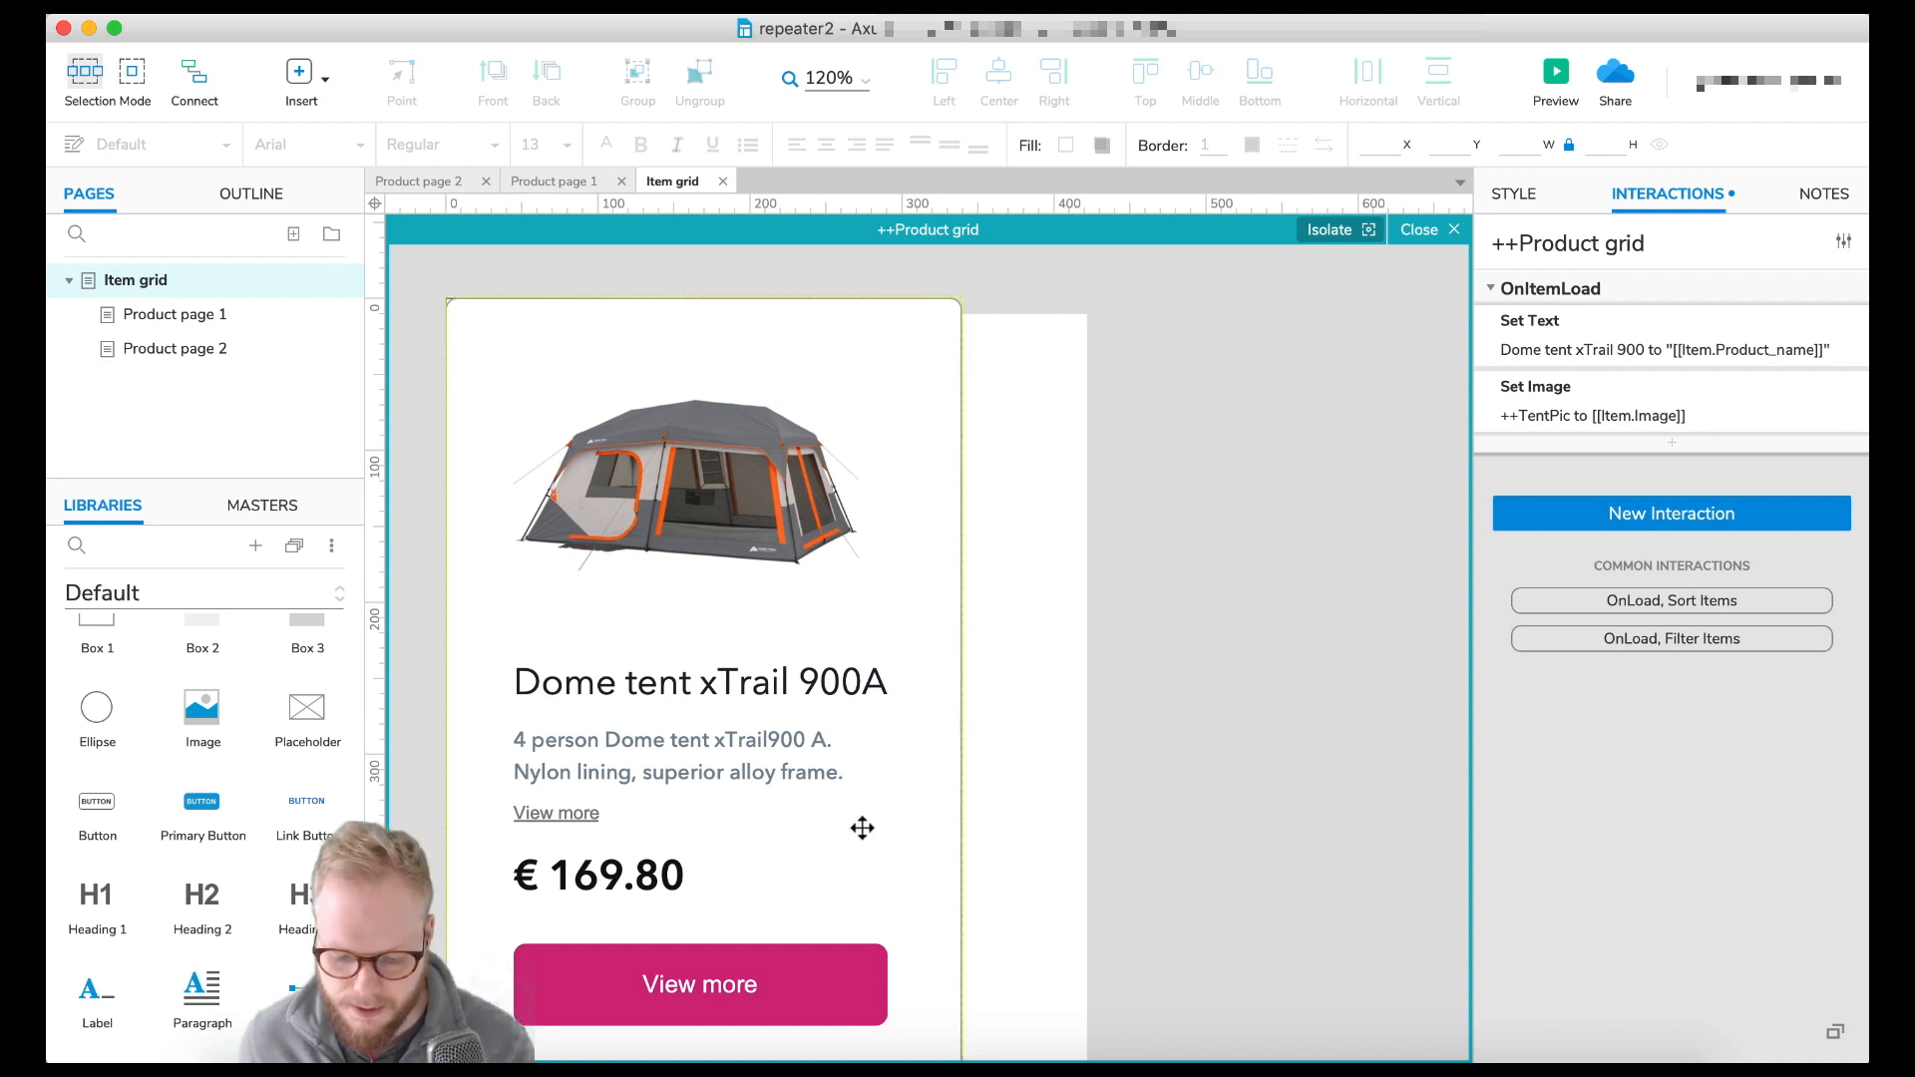
scroll(858, 848, "down", 1)
left_click(819, 934)
double_click(151, 314)
left_click(706, 607)
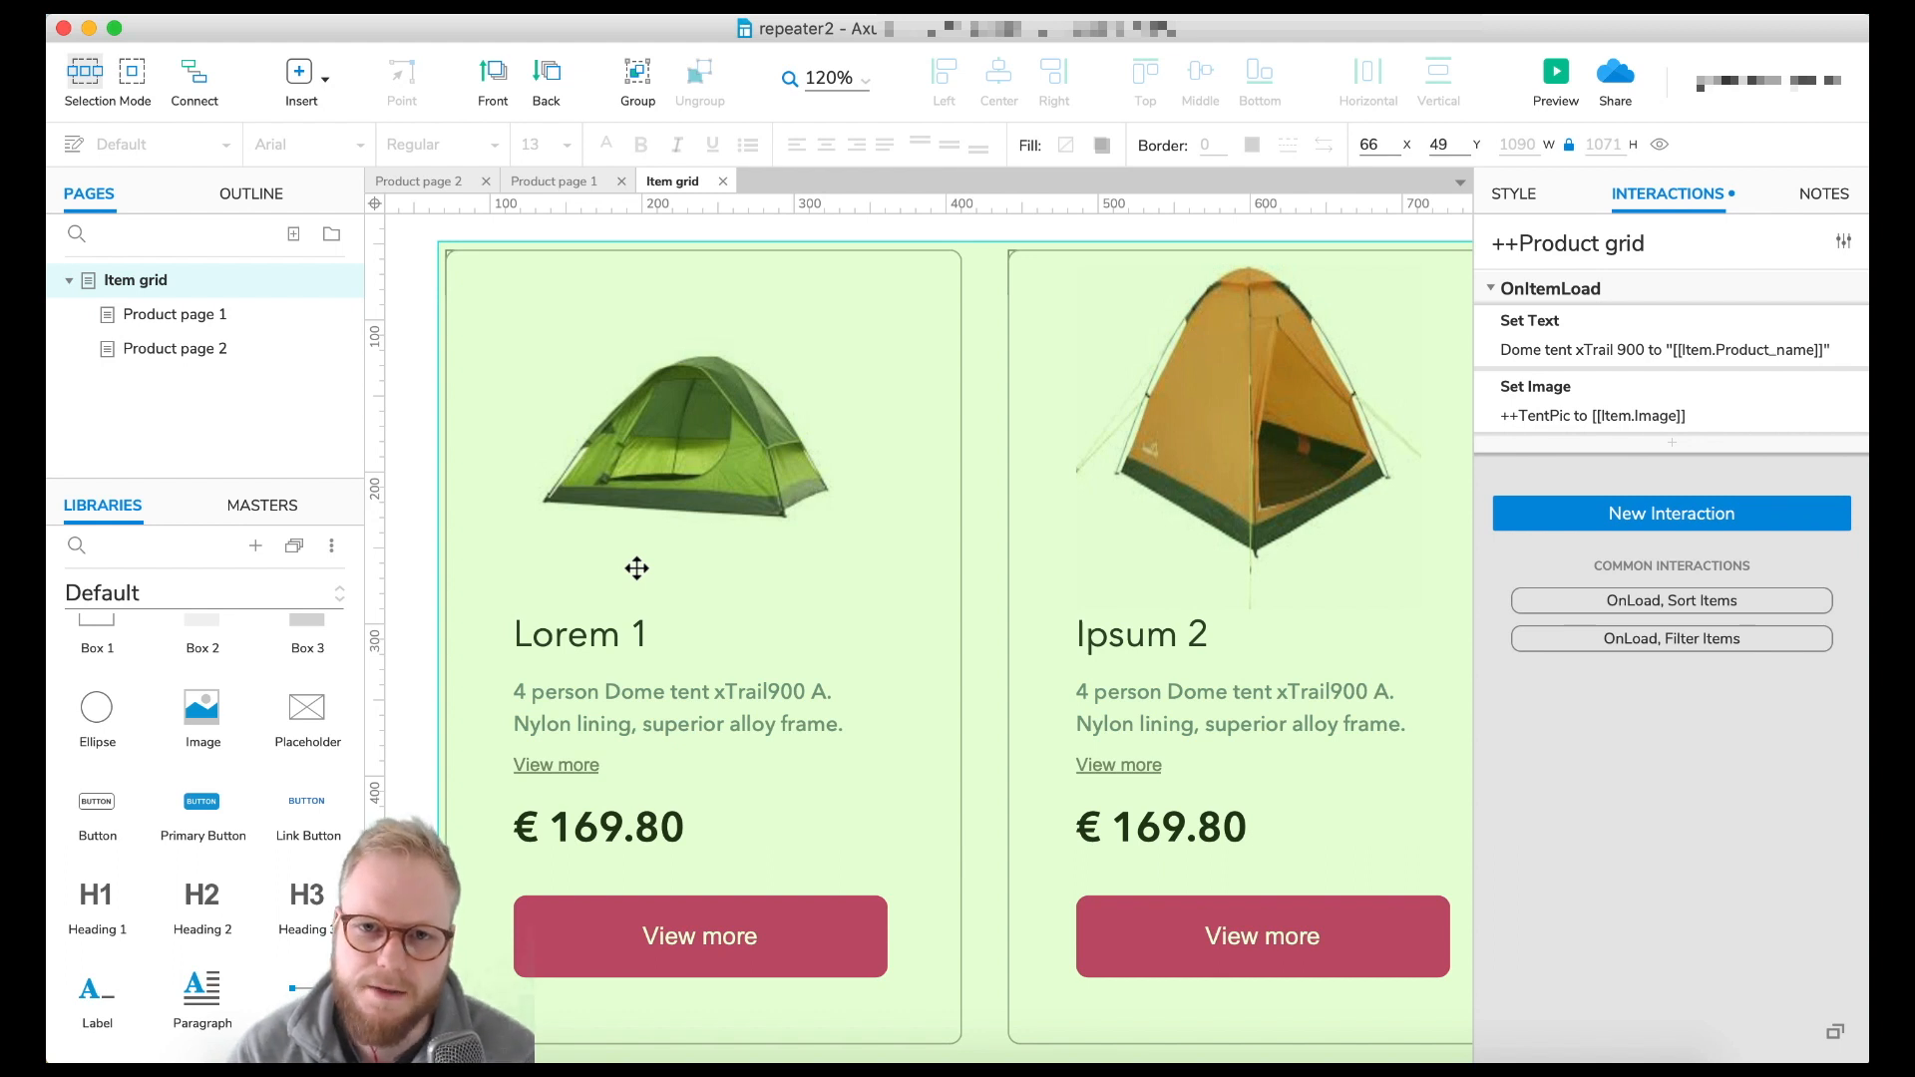
- Add a data column named "Destination" to the Product grid repeater
left_click(1511, 195)
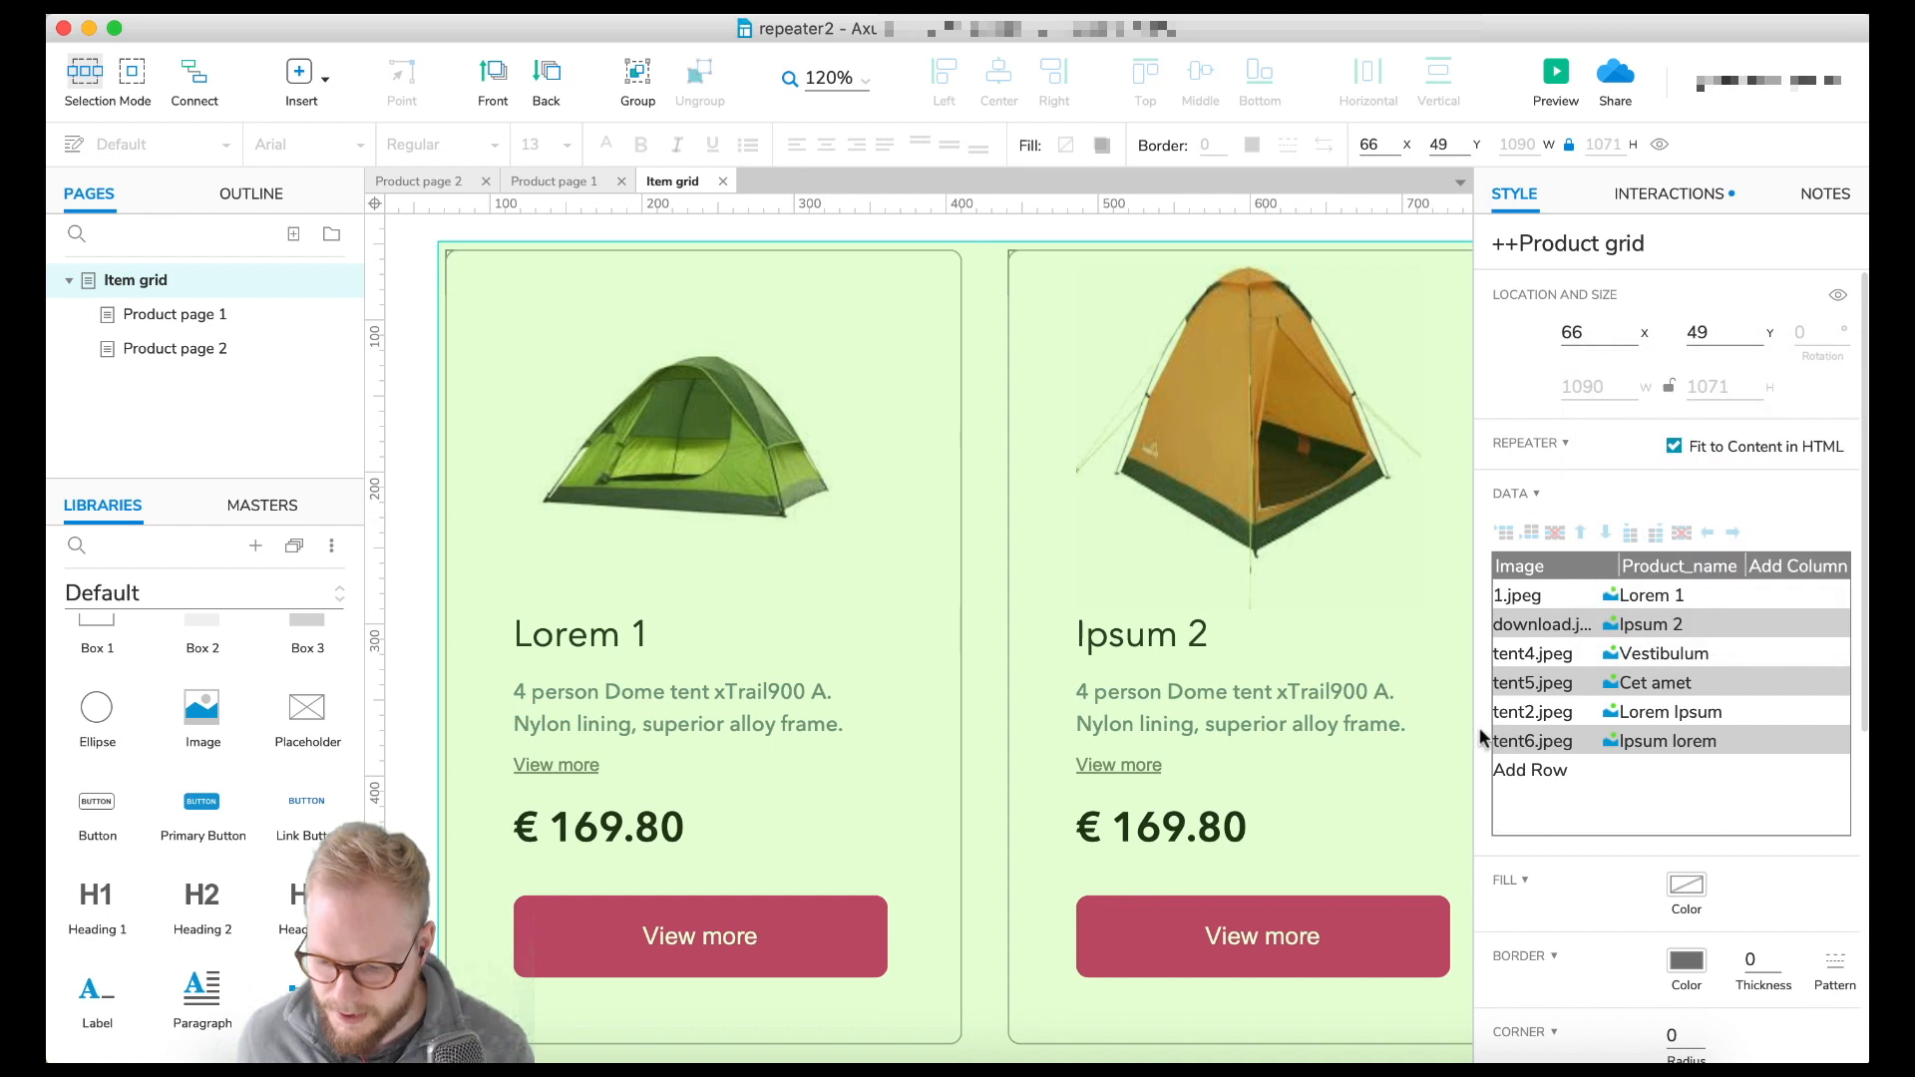
left_click_drag(1474, 726, 1228, 727)
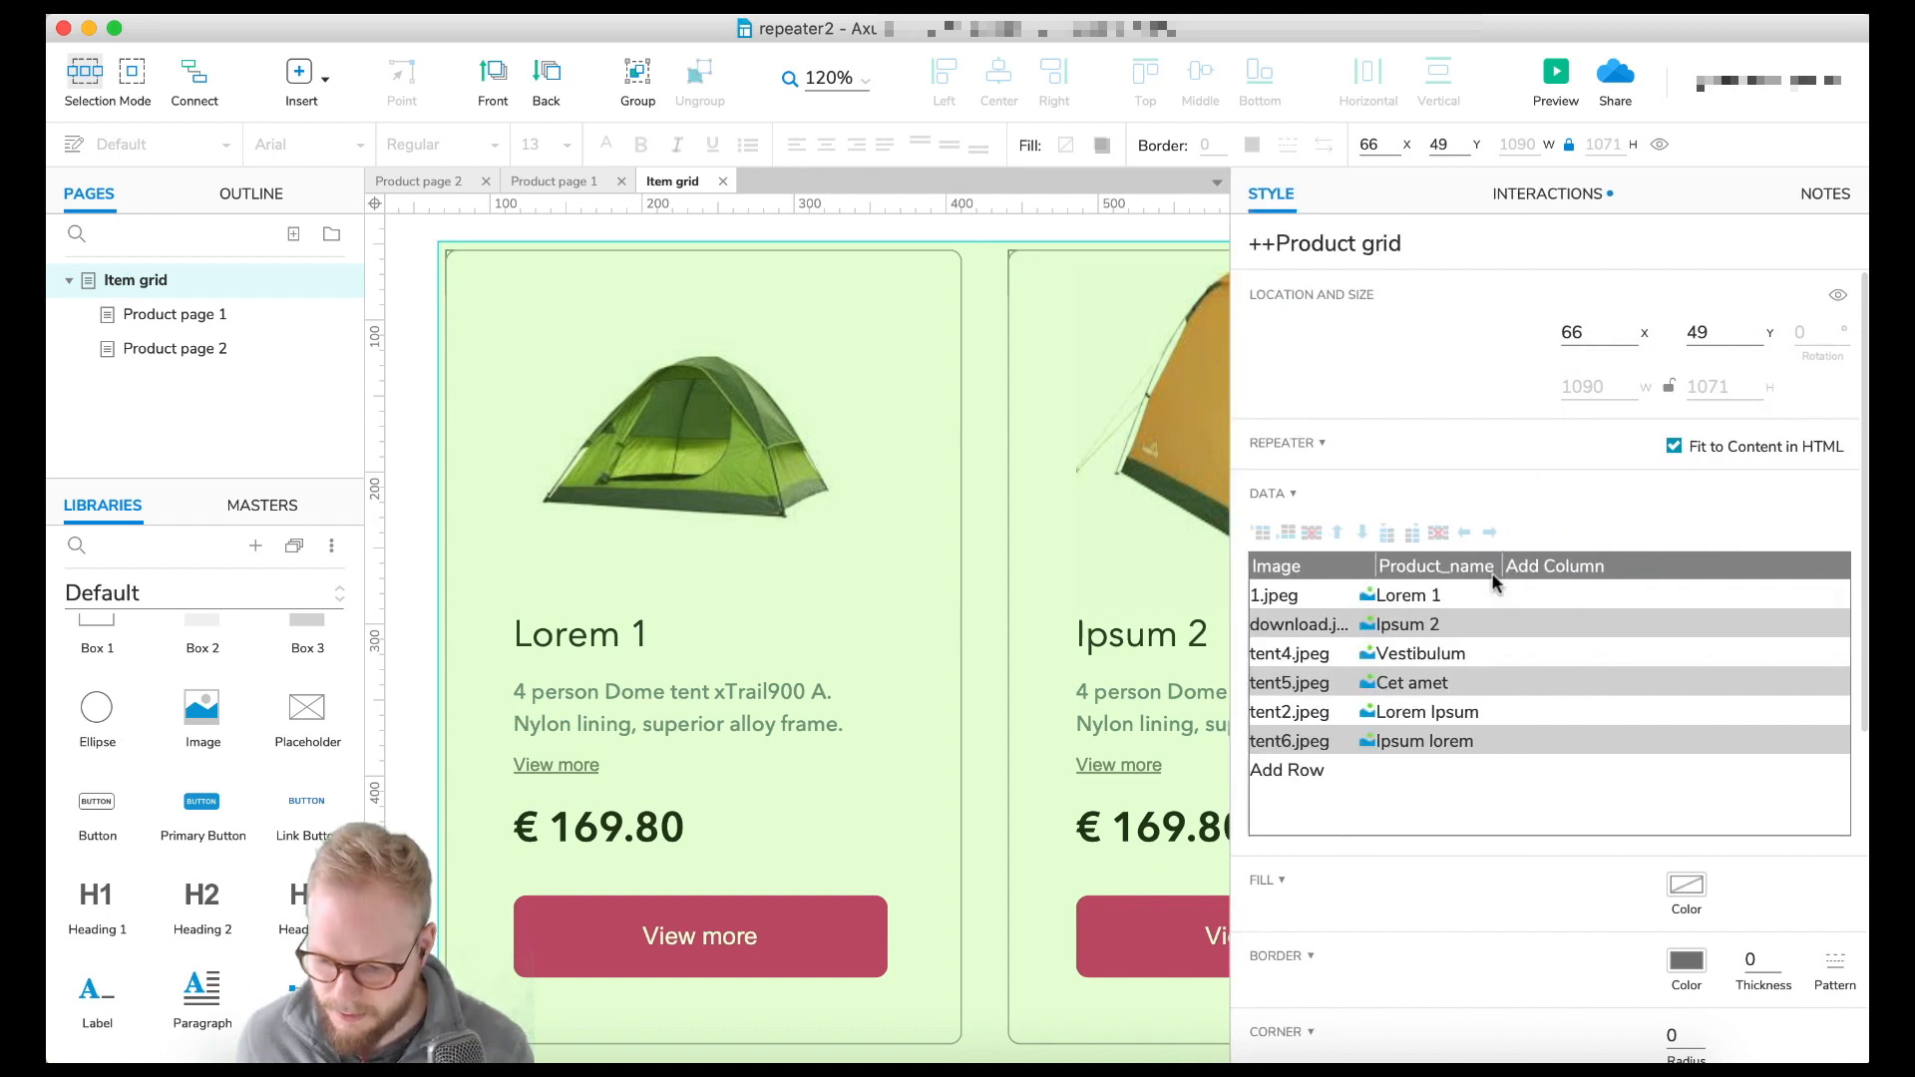
double_click(1558, 571)
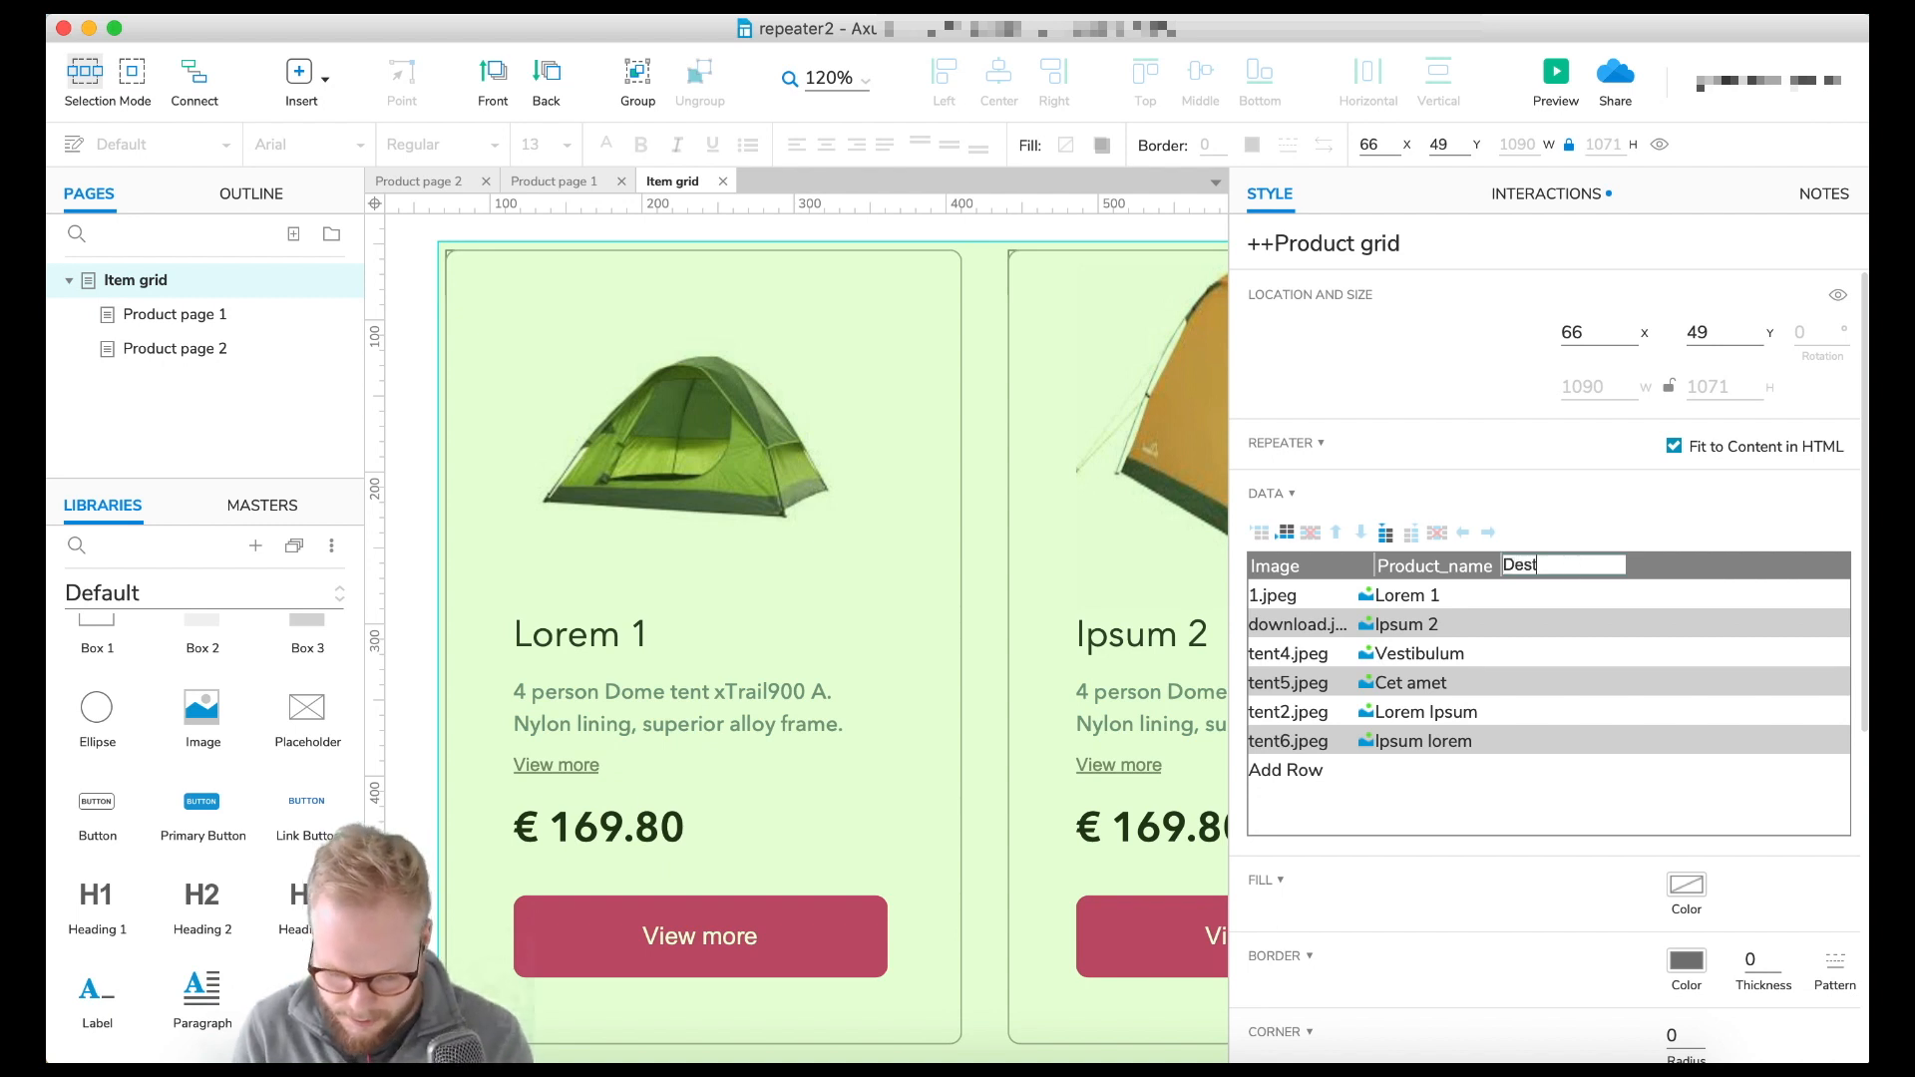
left_click(1554, 599)
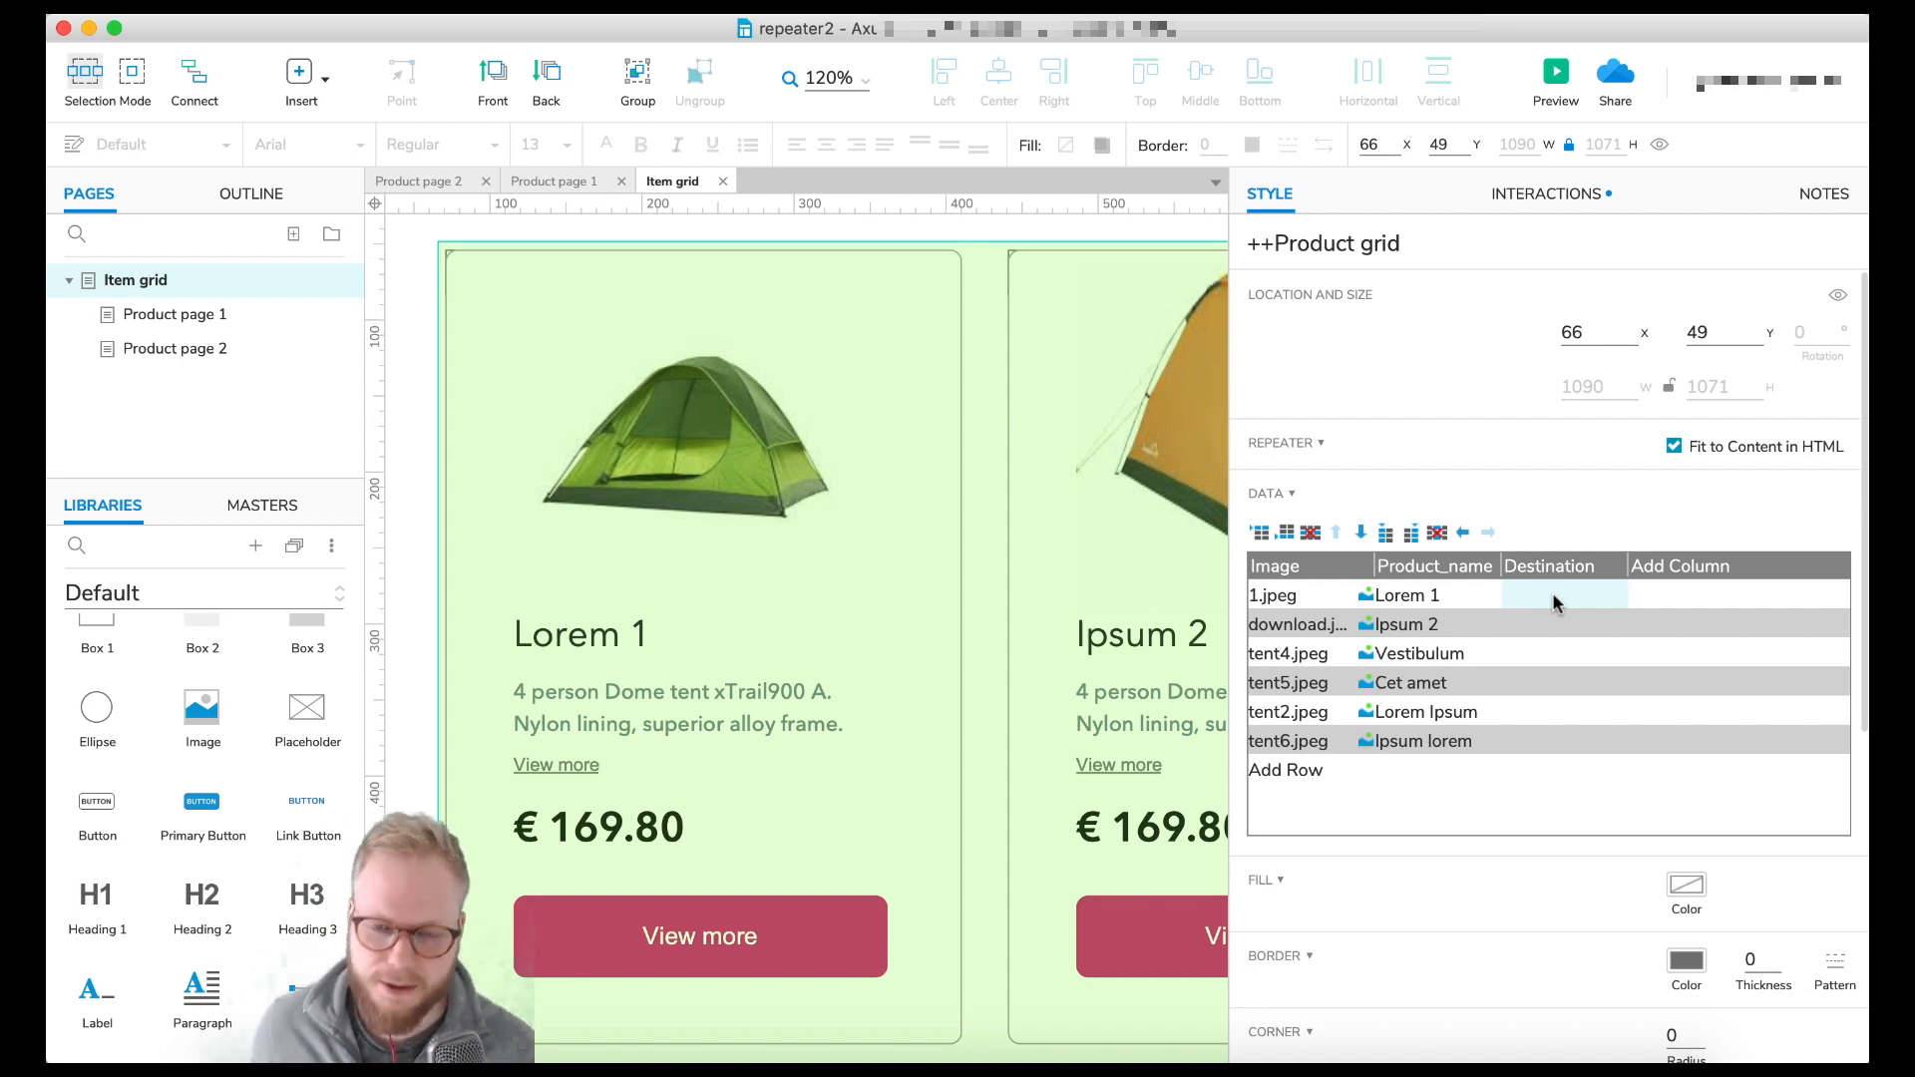
- Reference Product page 1 in the Destination cell of the Lorem 1 row
left_click(1552, 597)
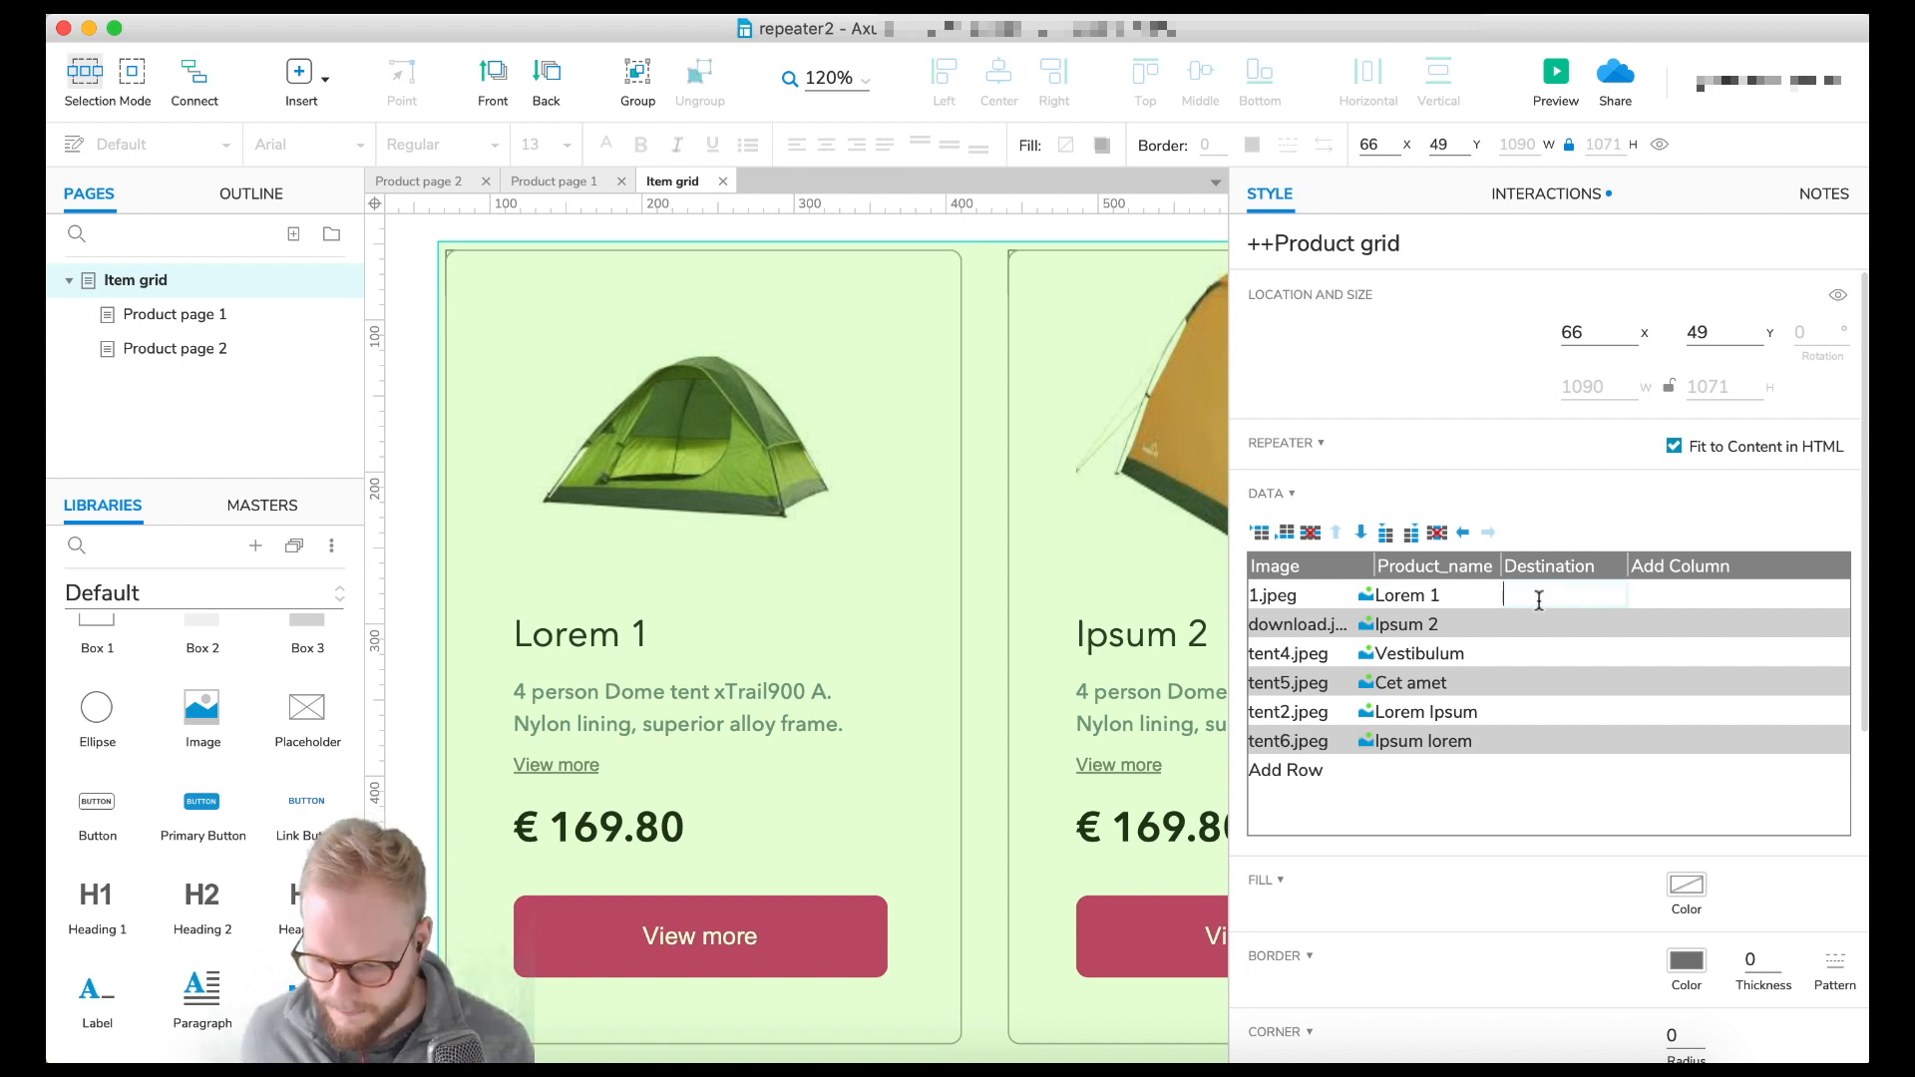
right_click(1540, 604)
left_click(1547, 601)
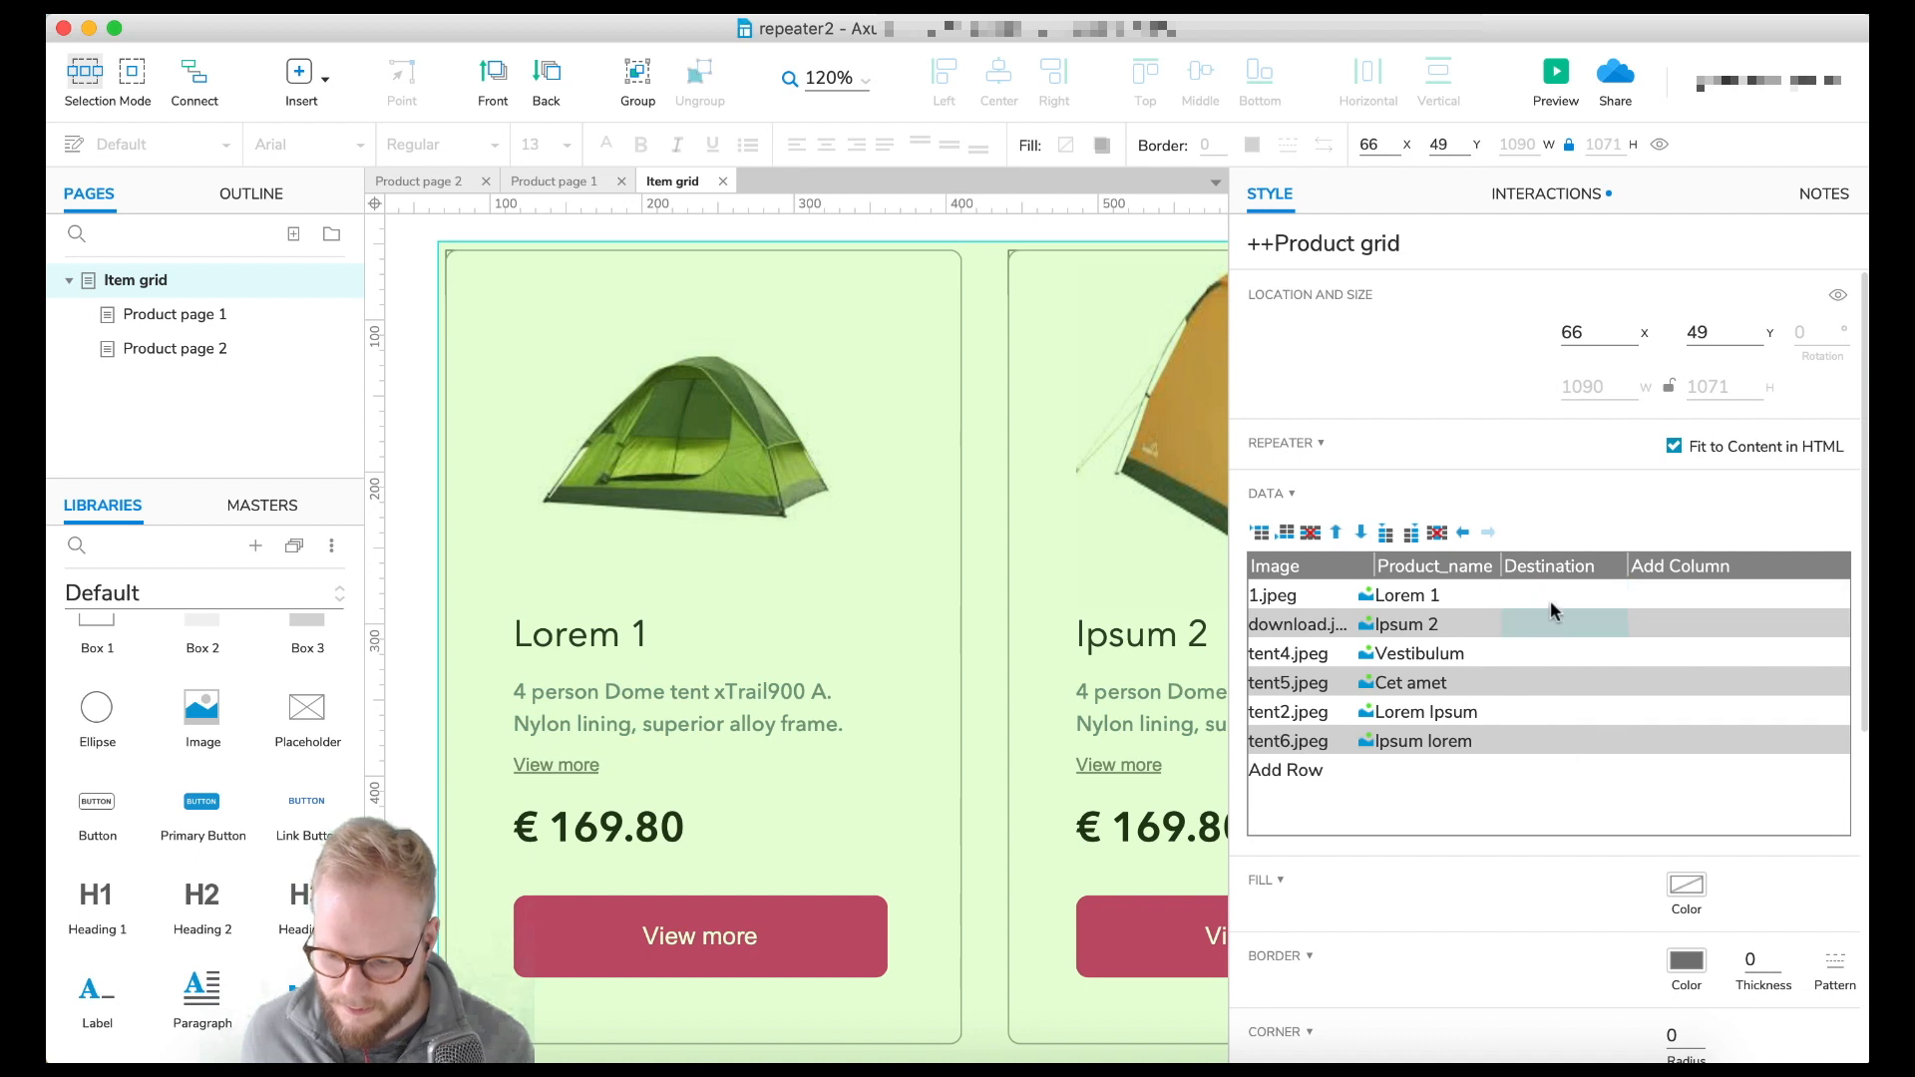
right_click(1552, 599)
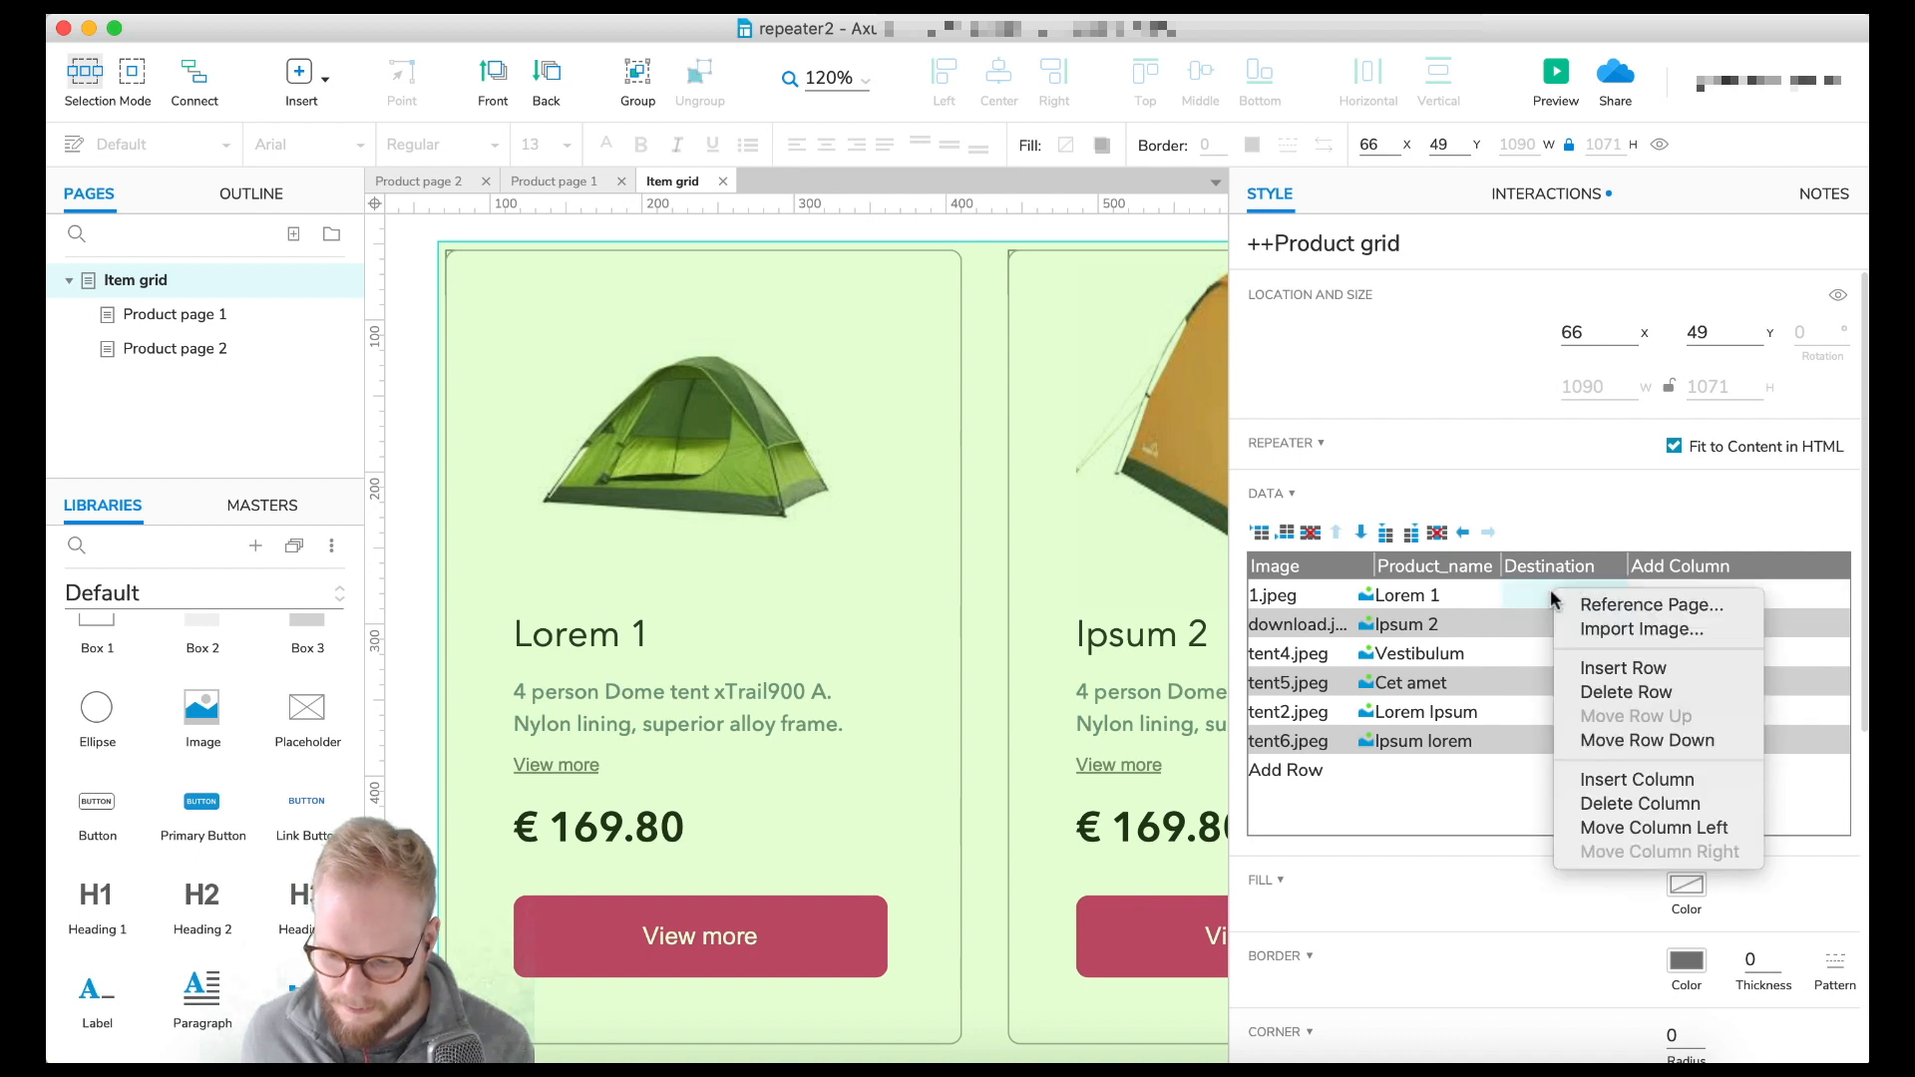
left_click(1634, 606)
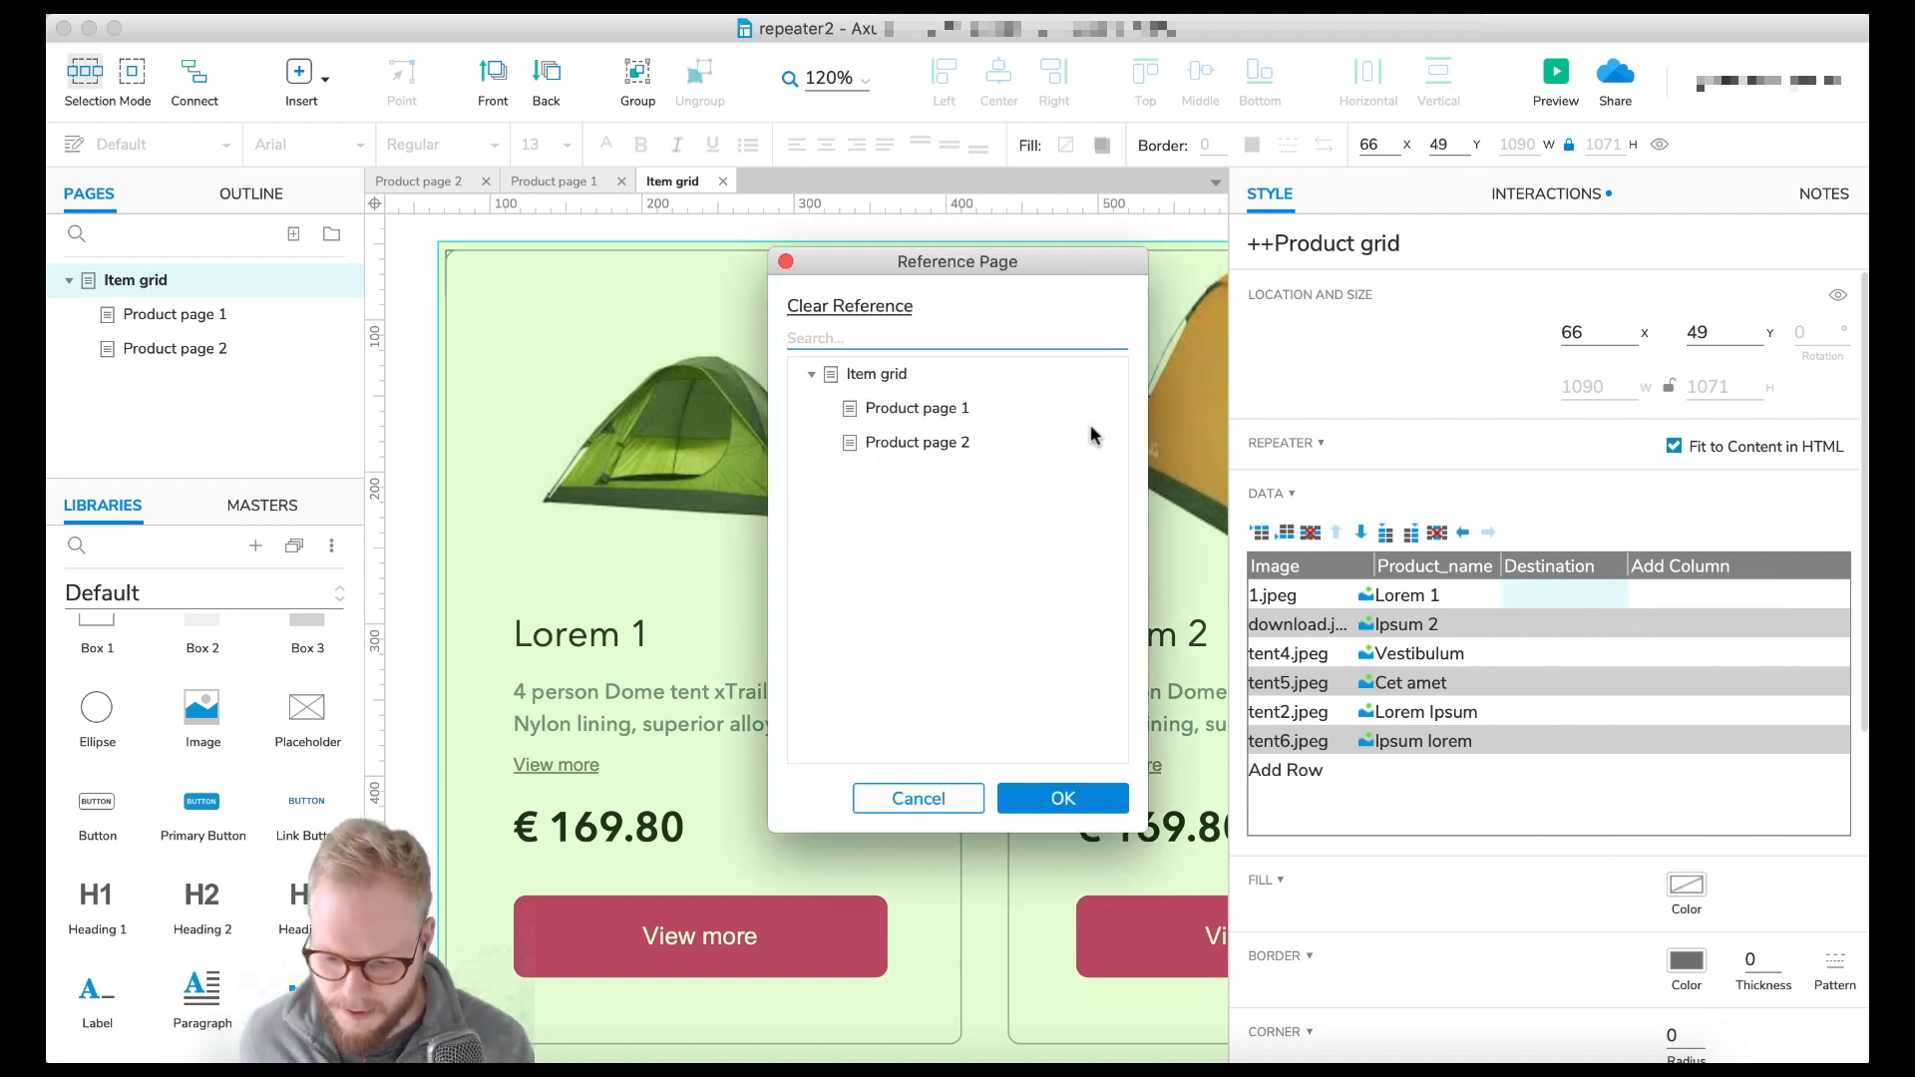
left_click(895, 405)
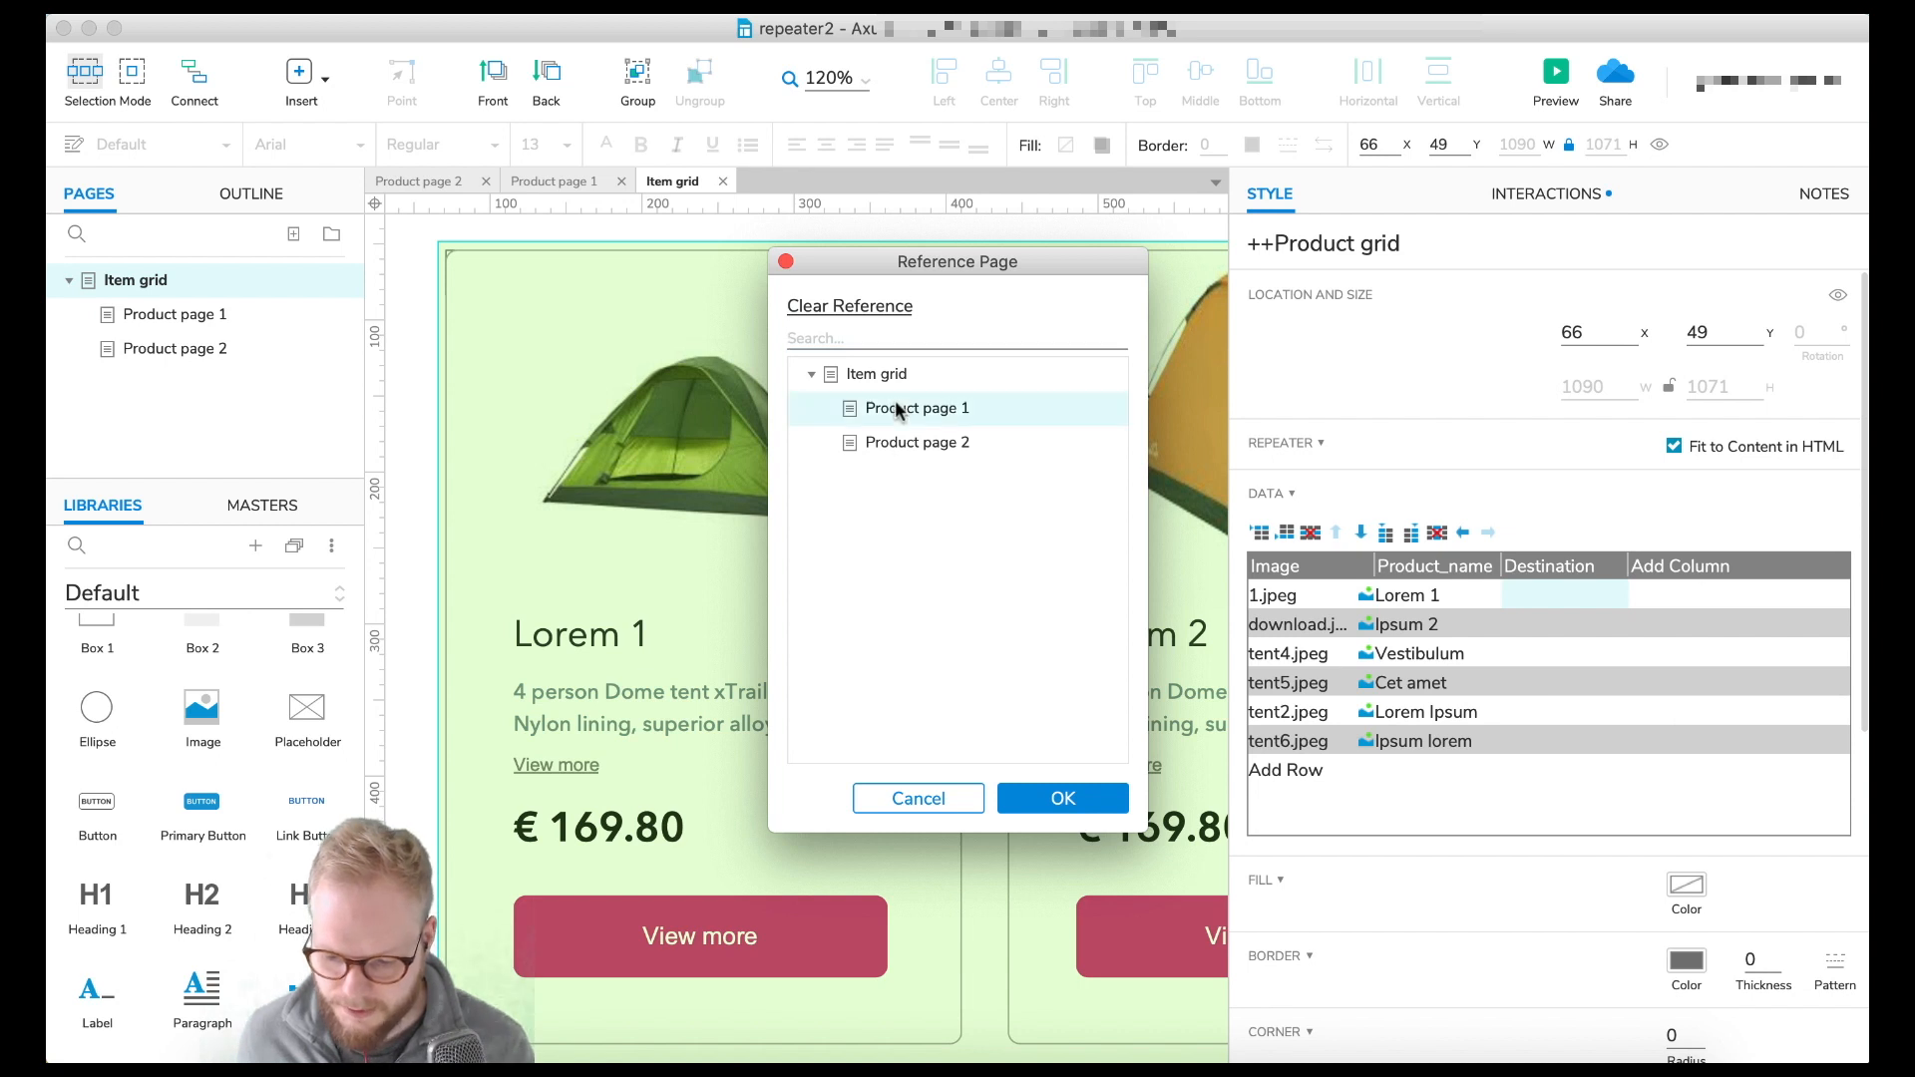
left_click(1103, 799)
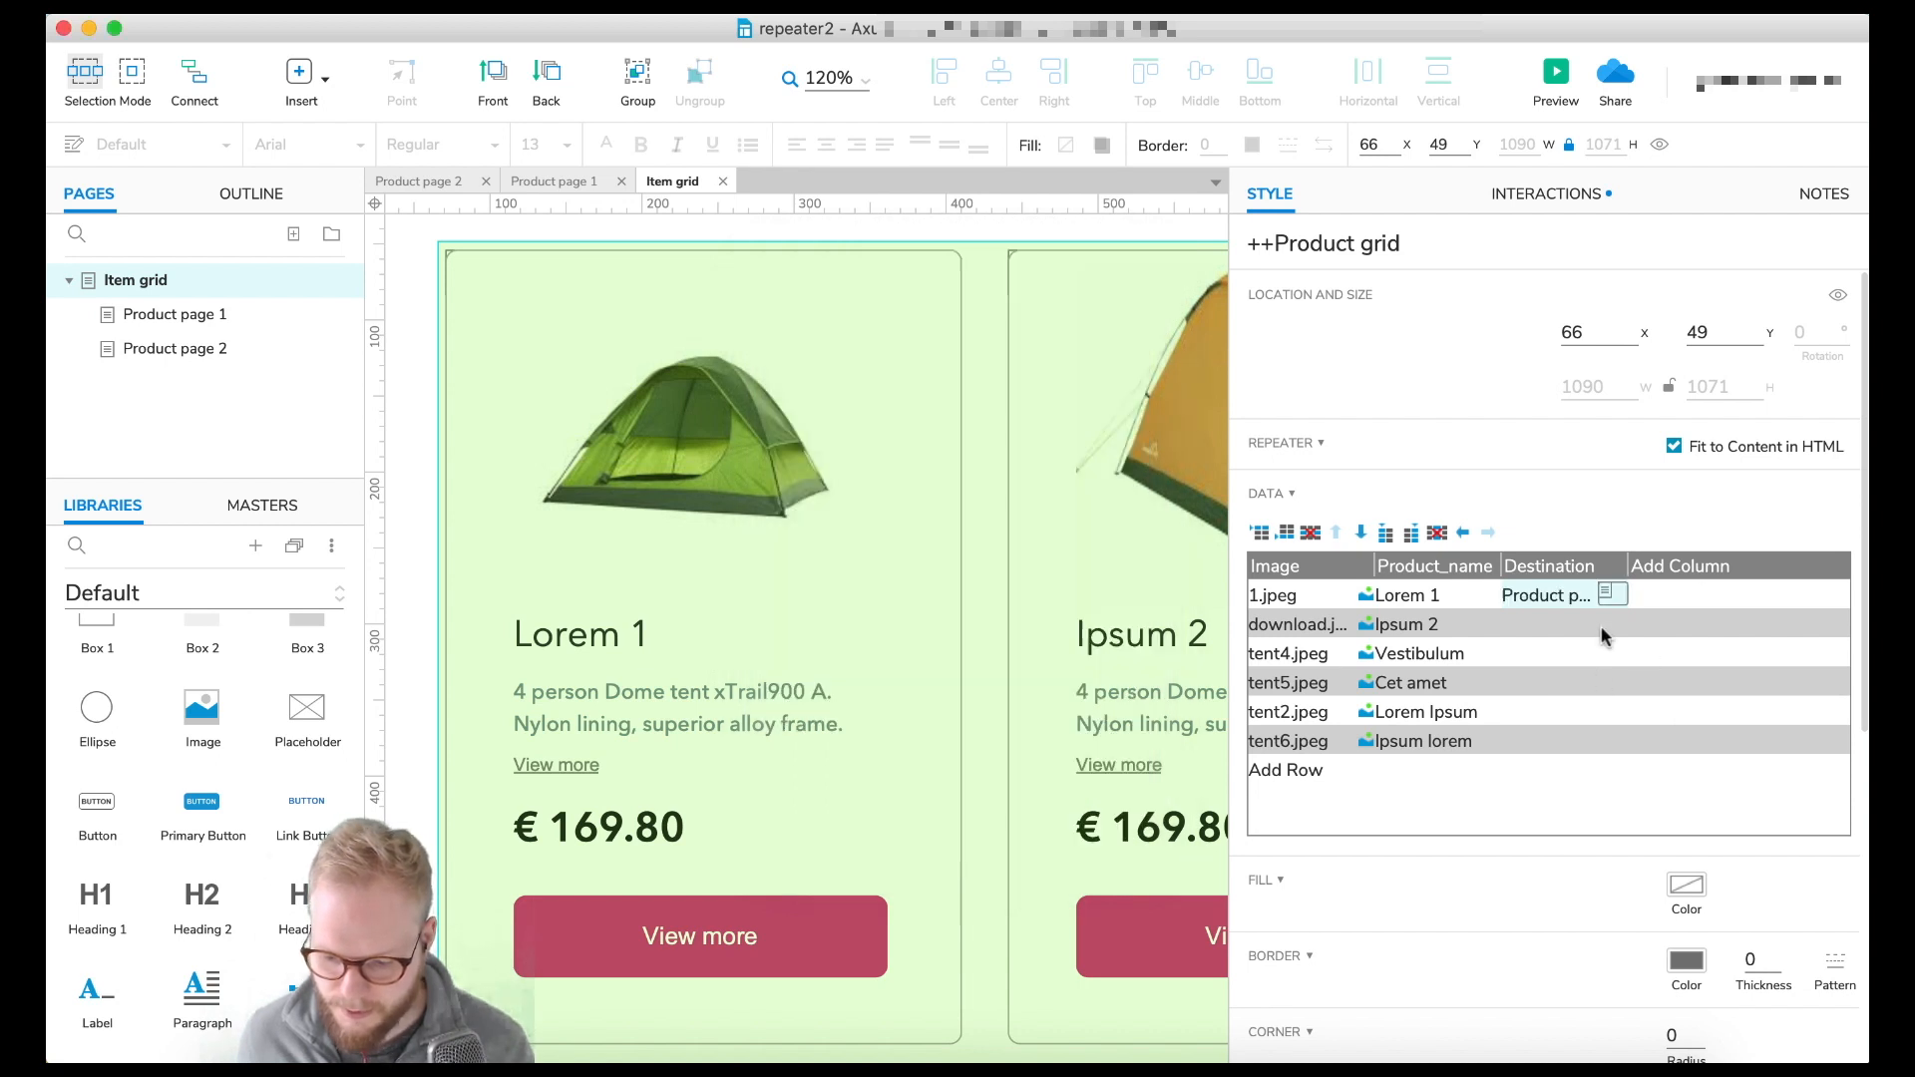
- Reference Product page 2 in the Destination cell of the Ipsum 2 row and widen the Destination column to fit the page names
right_click(1559, 620)
left_click(1636, 635)
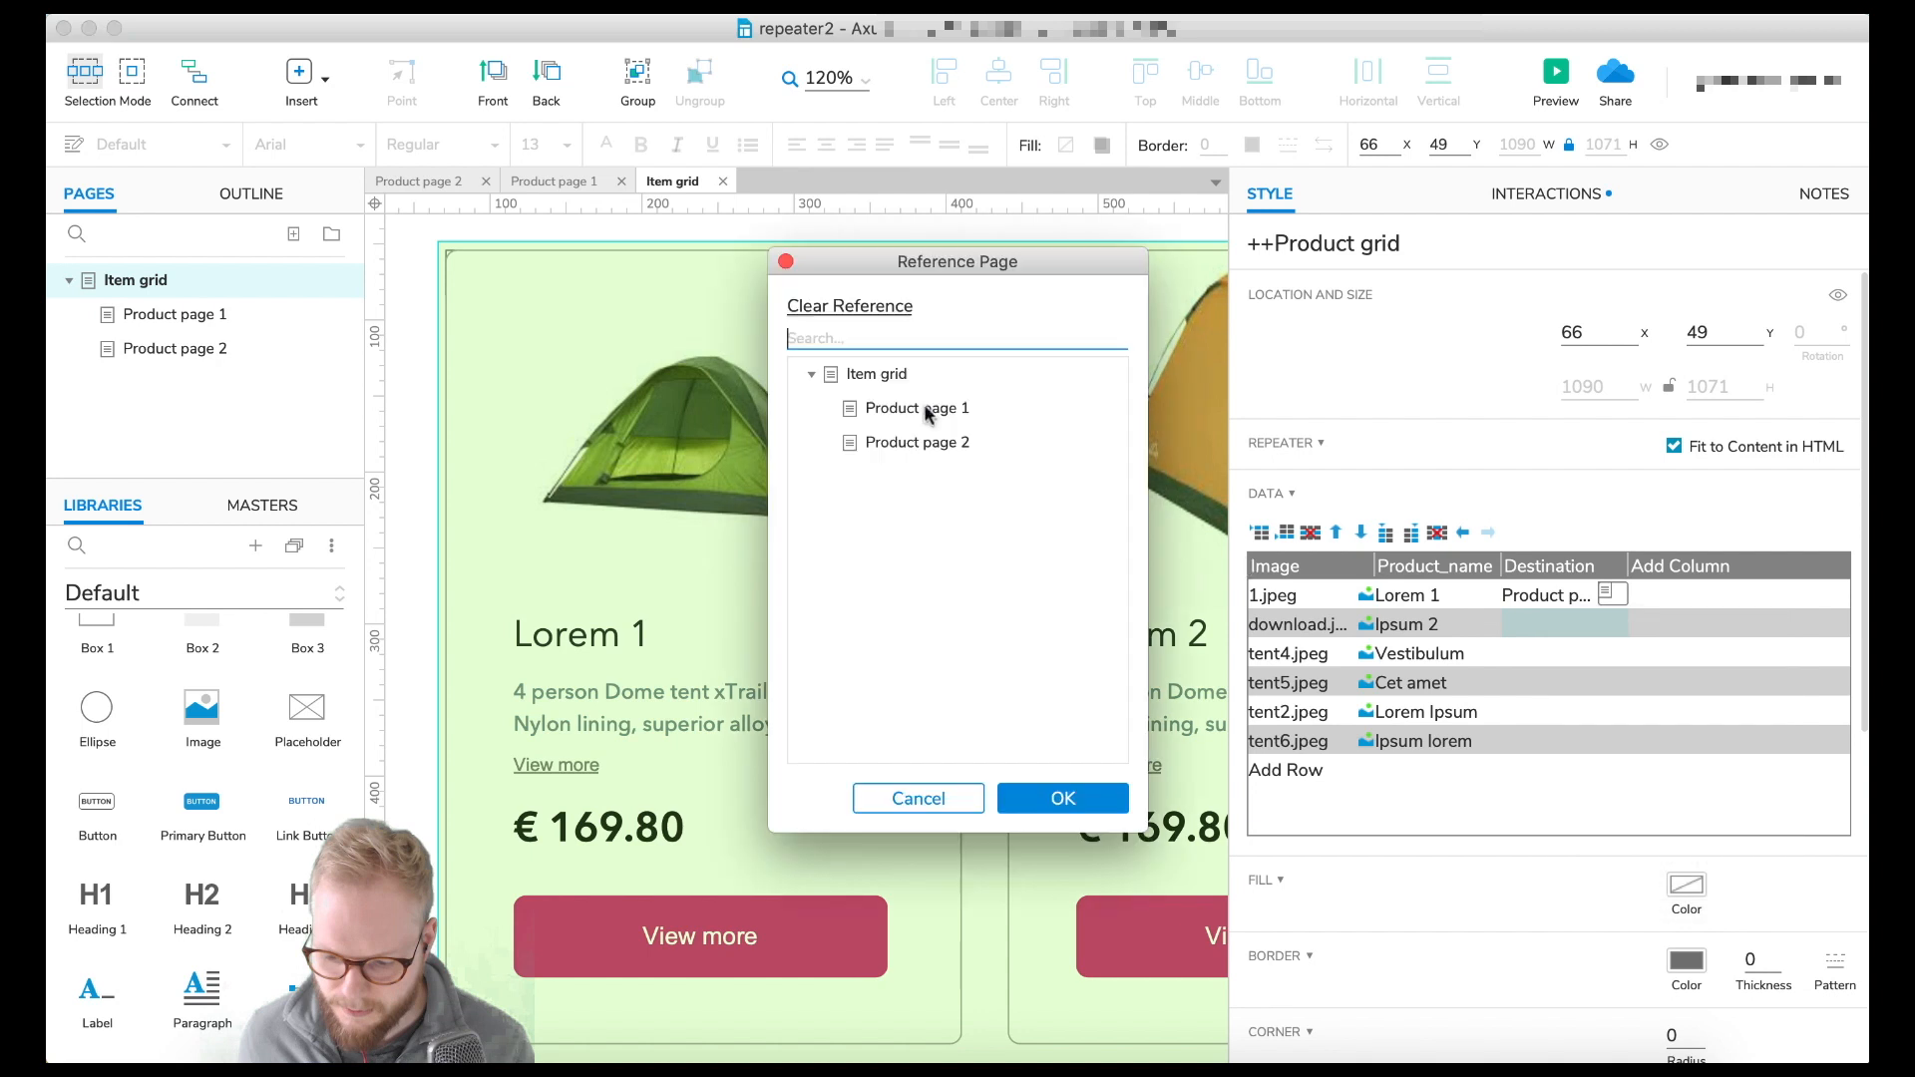
left_click(909, 443)
left_click(1038, 796)
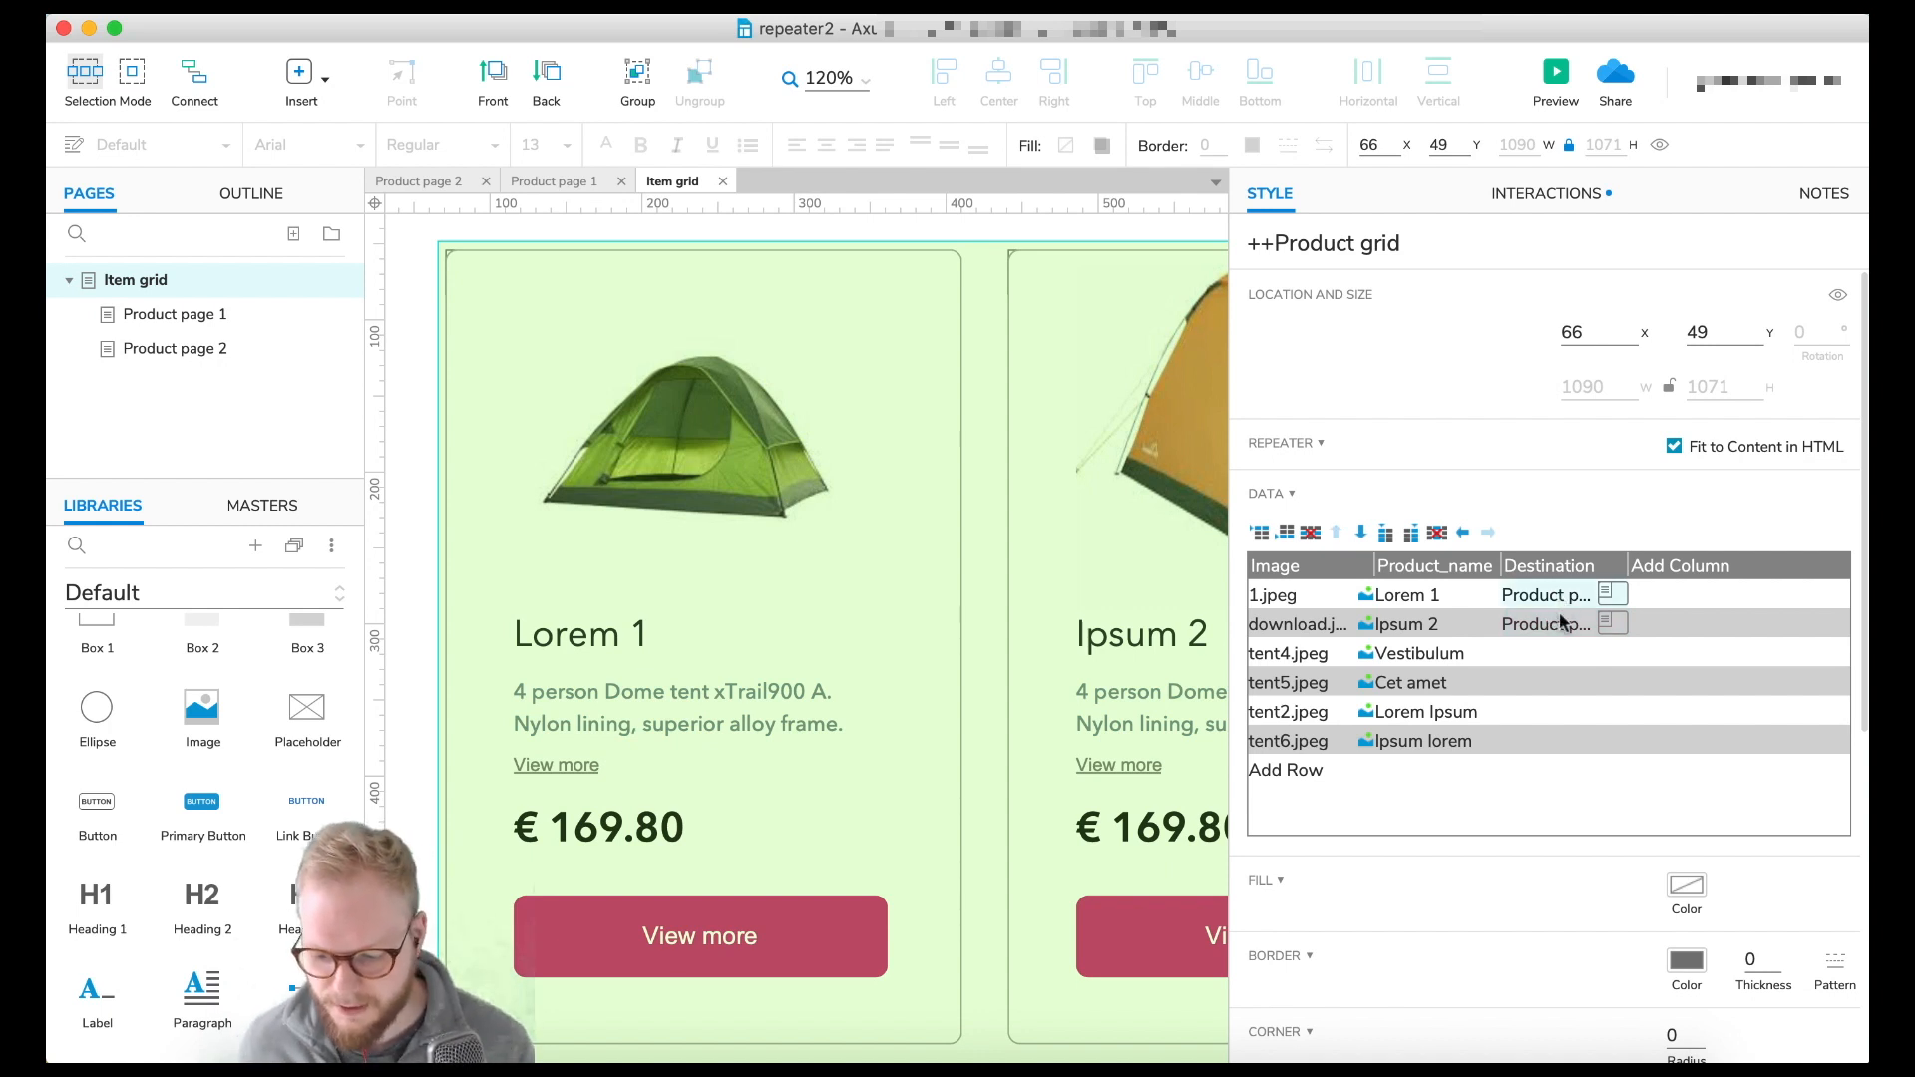
mouse_move(1628, 565)
left_mouse_down()
mouse_move(1701, 566)
mouse_move(1654, 565)
left_mouse_up()
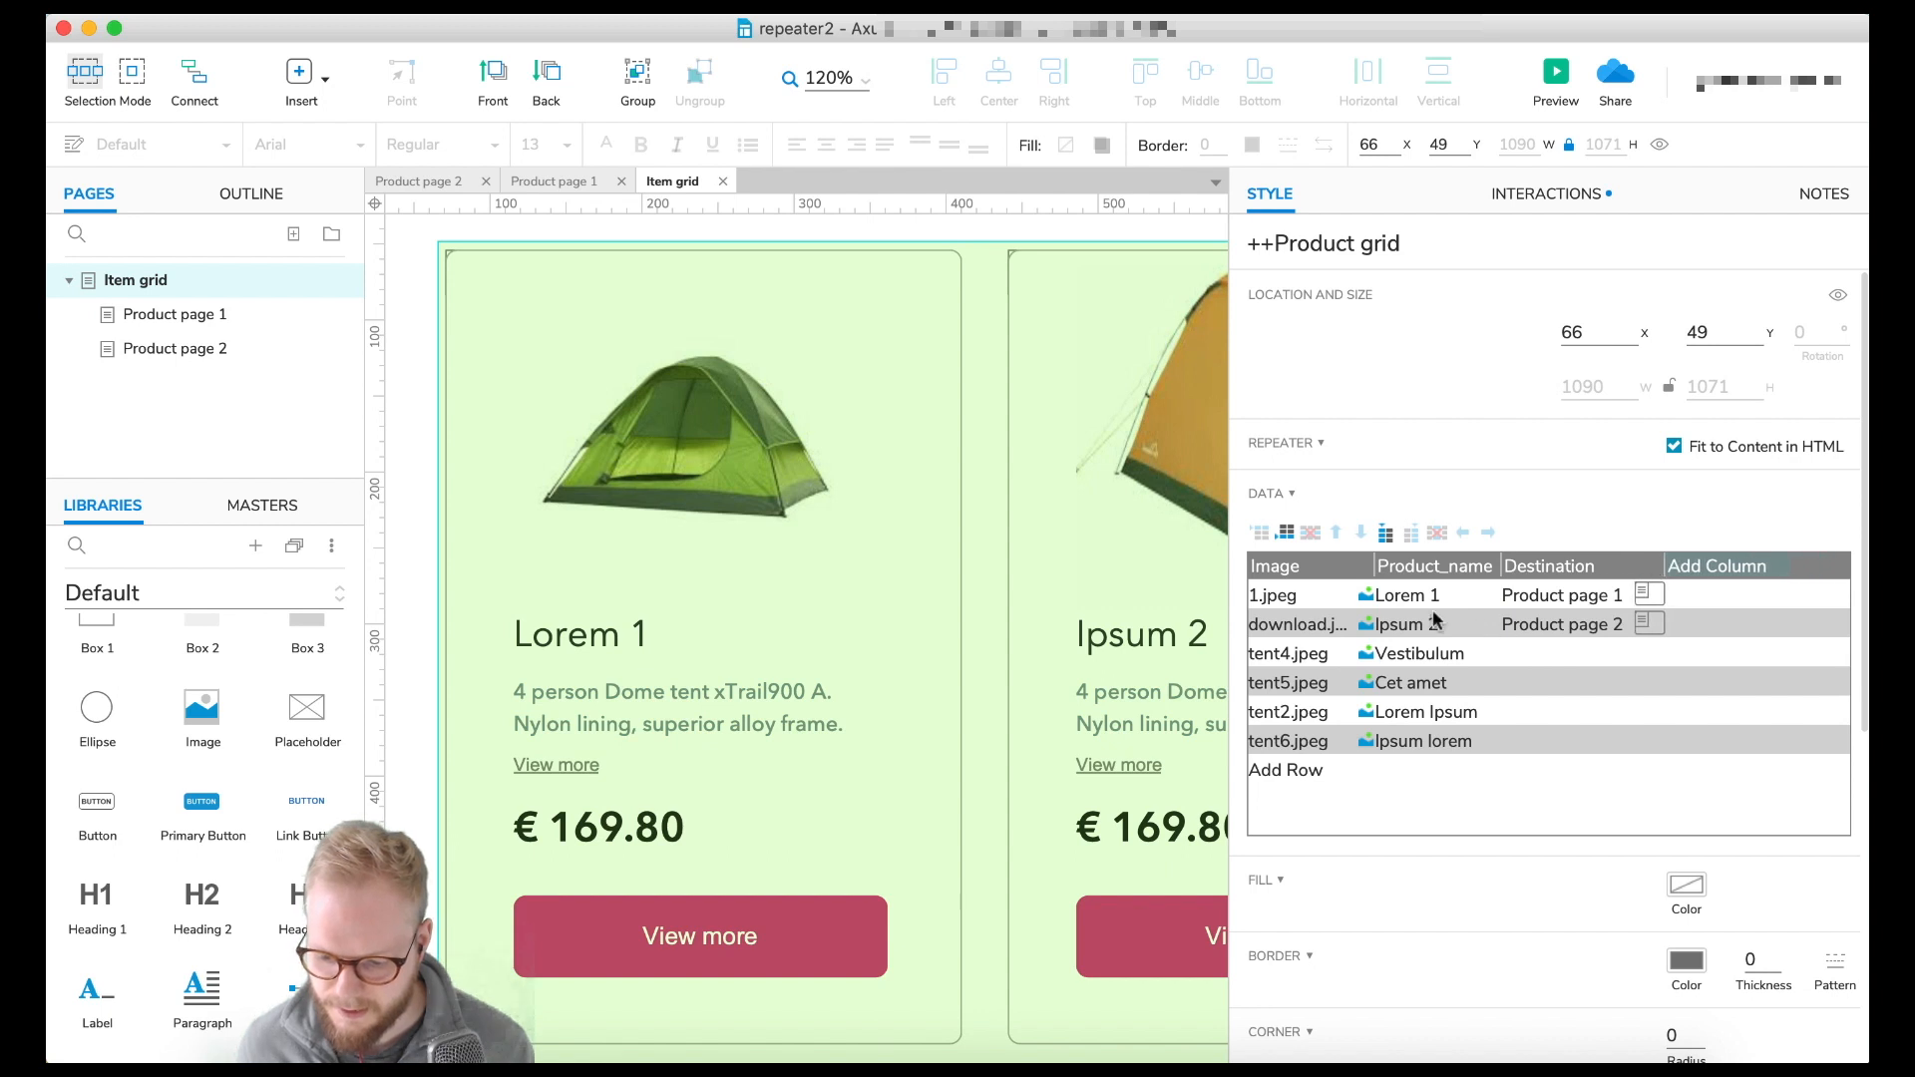
- In the repeater's item template, change the View more button's OnClick Open Link target to "Link to external URL"
mouse_move(1329, 601)
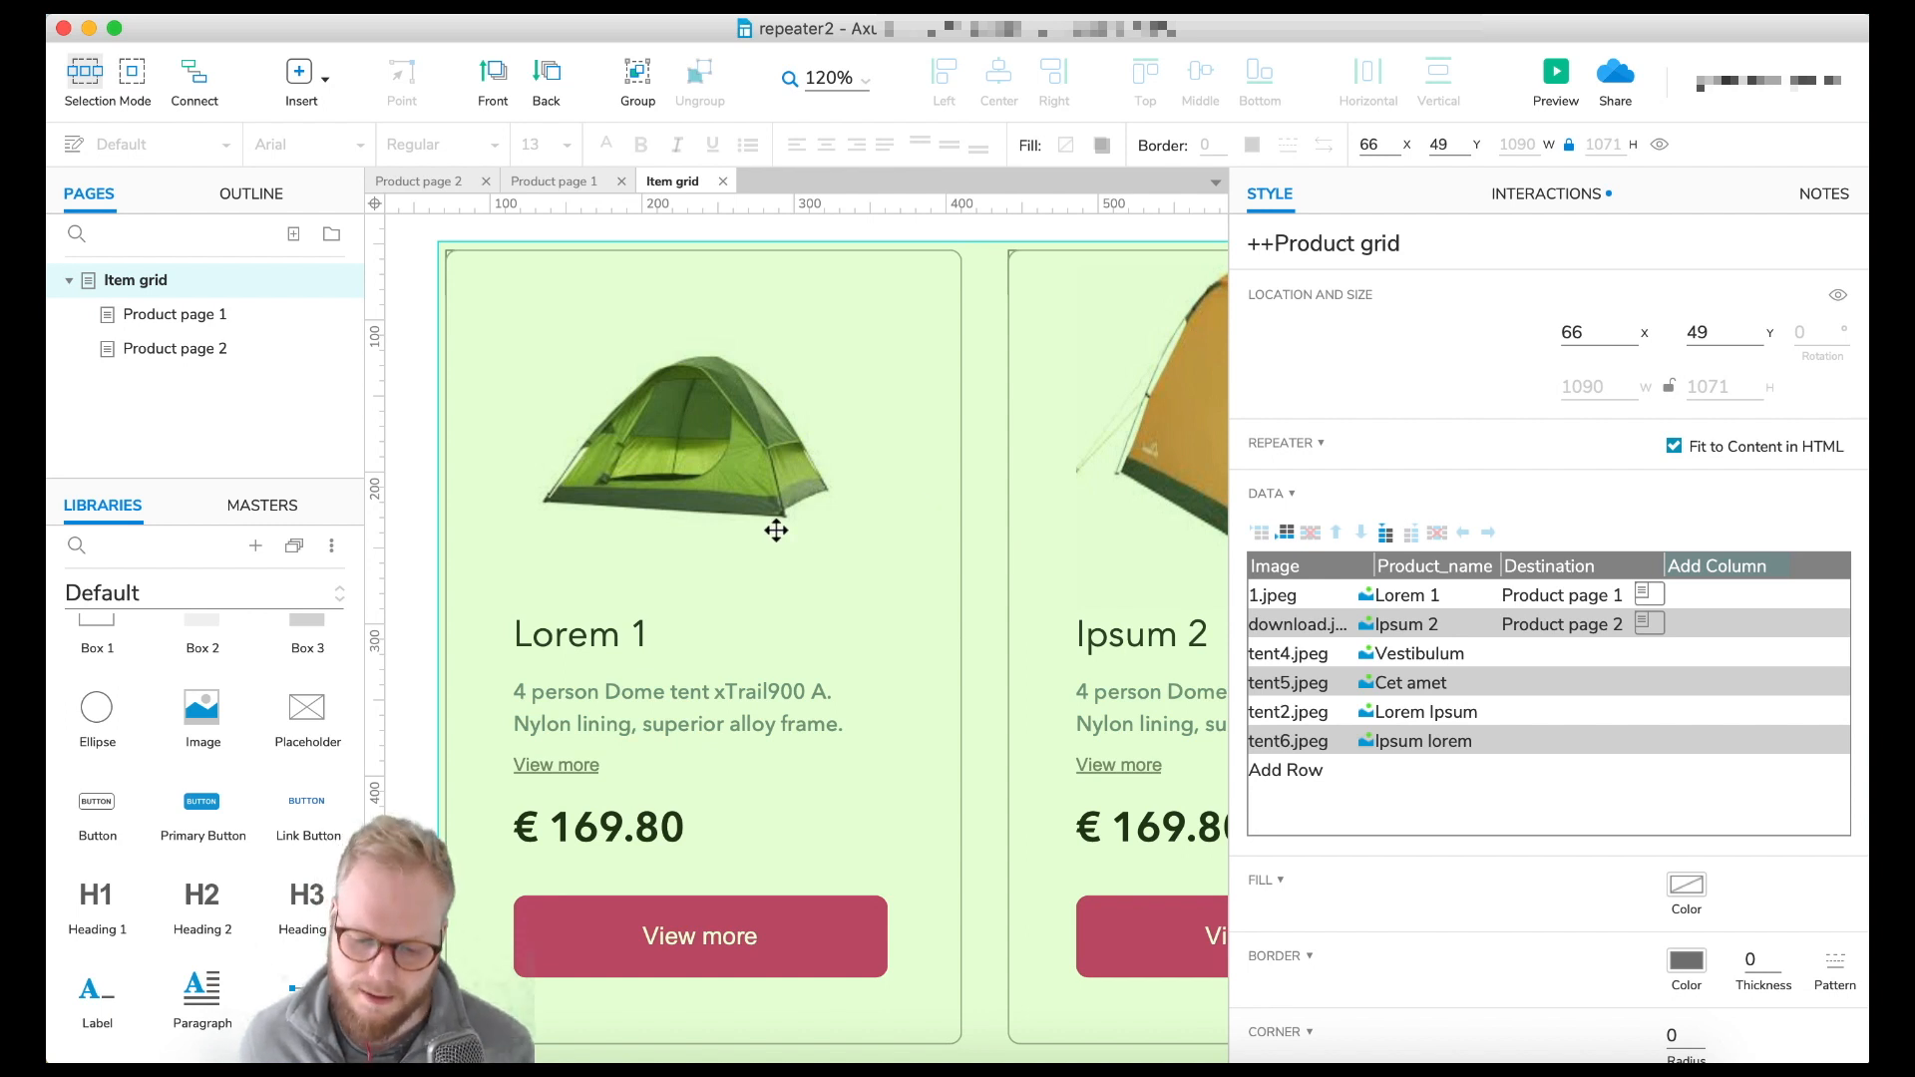
double_click(726, 529)
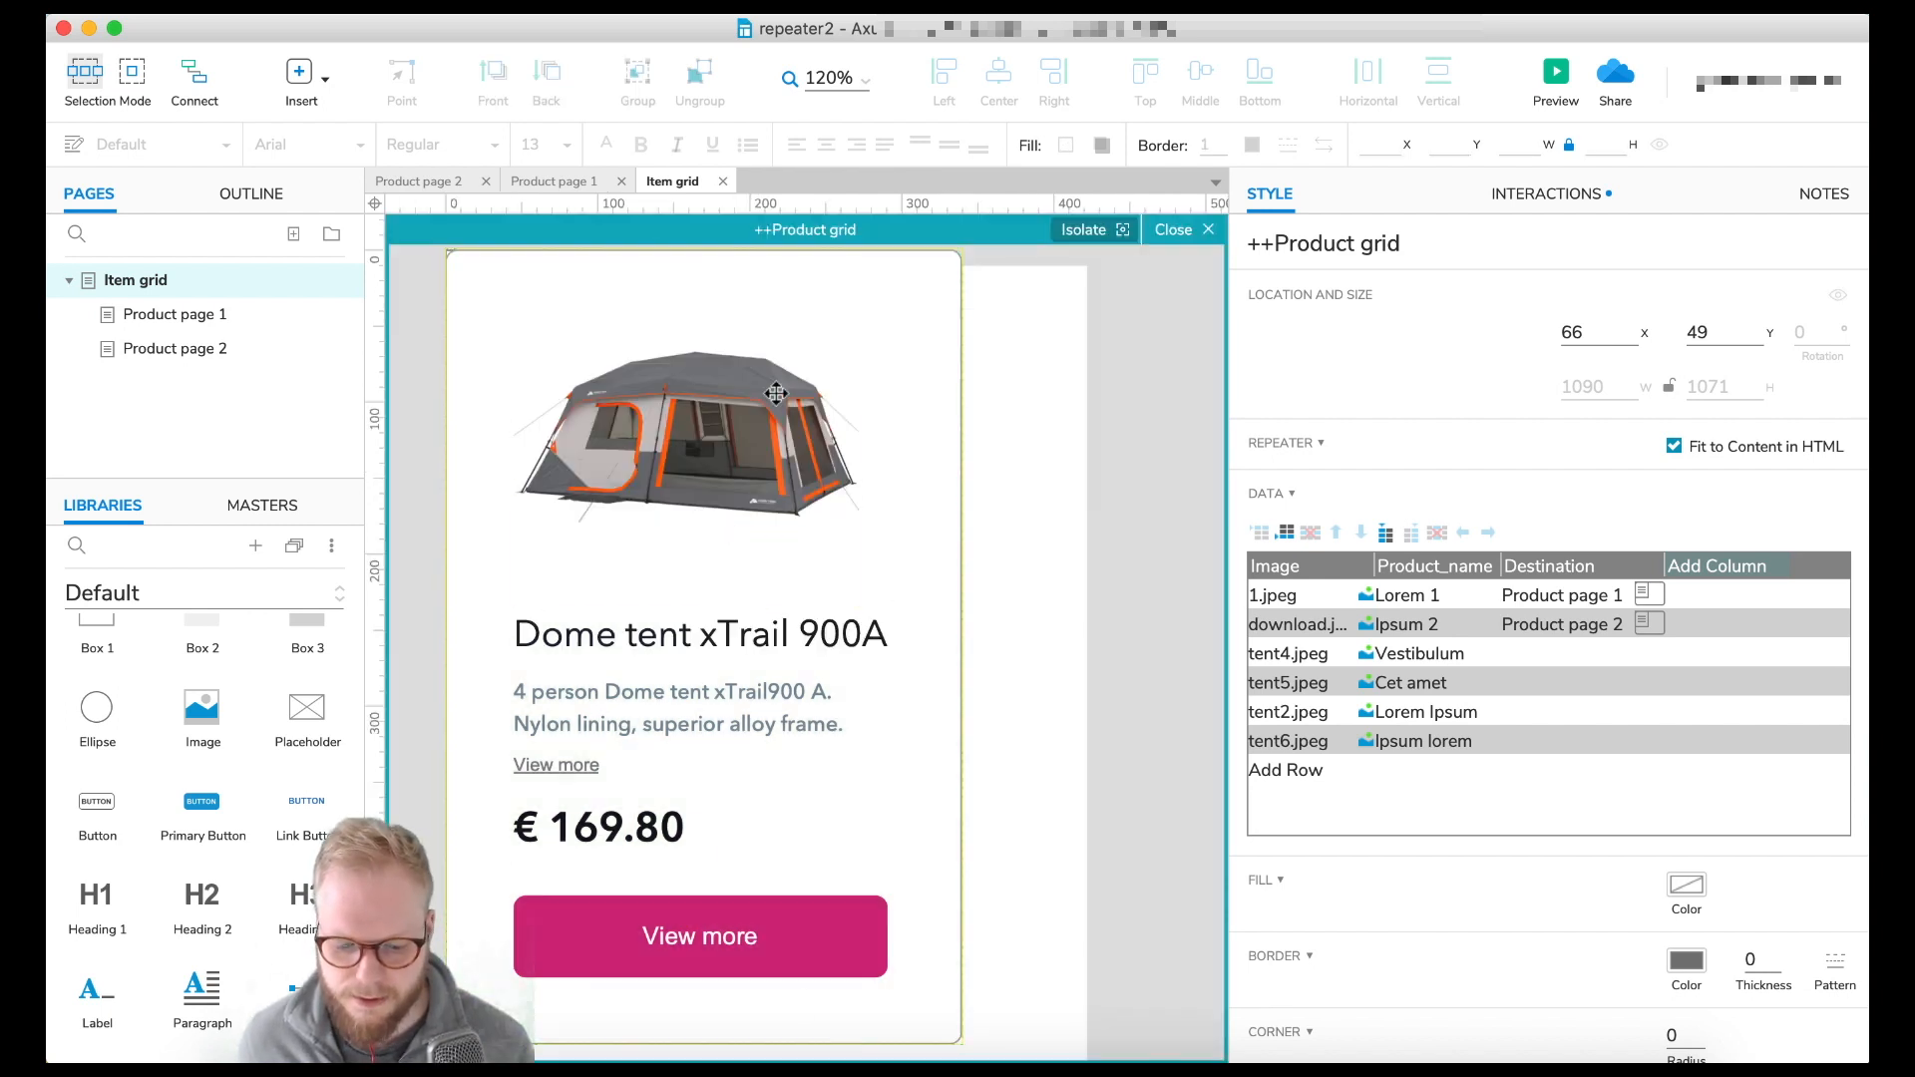
left_click(836, 925)
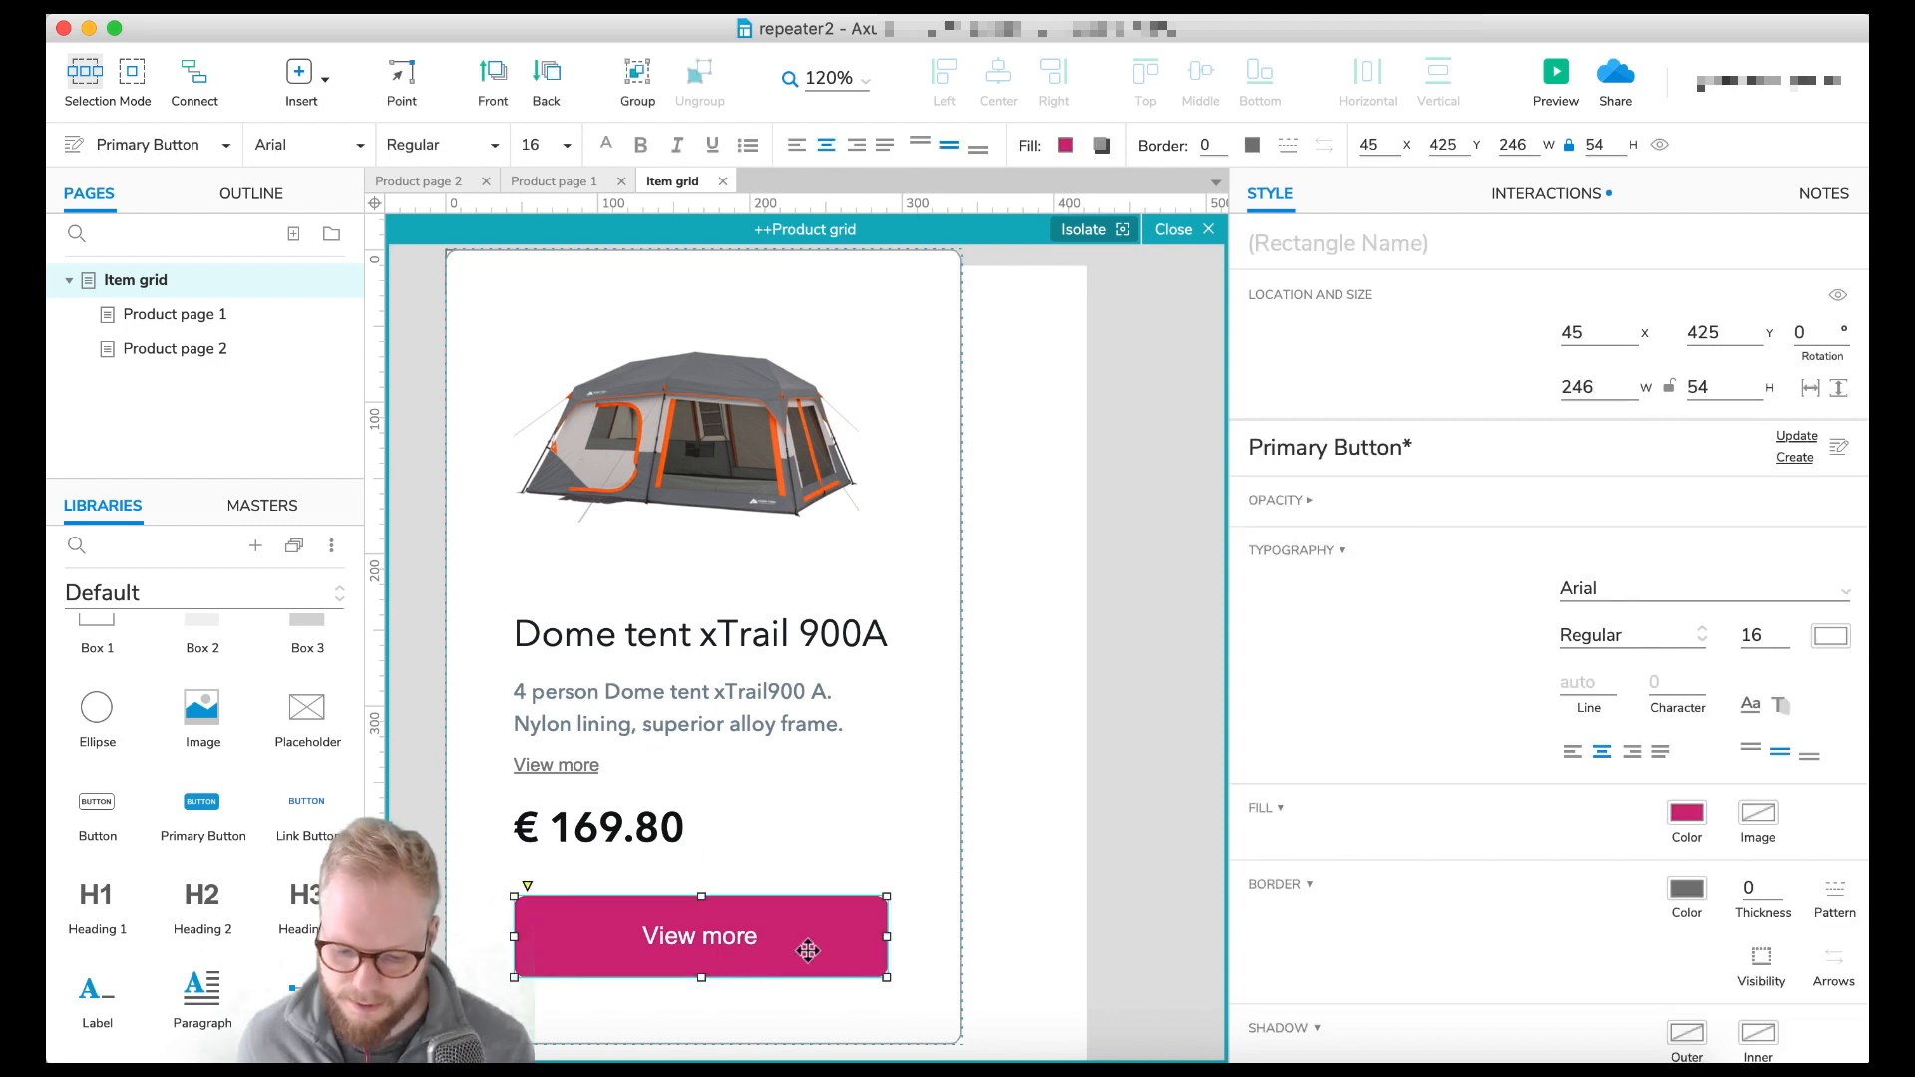
left_click(1545, 196)
left_click_drag(1228, 367, 1385, 380)
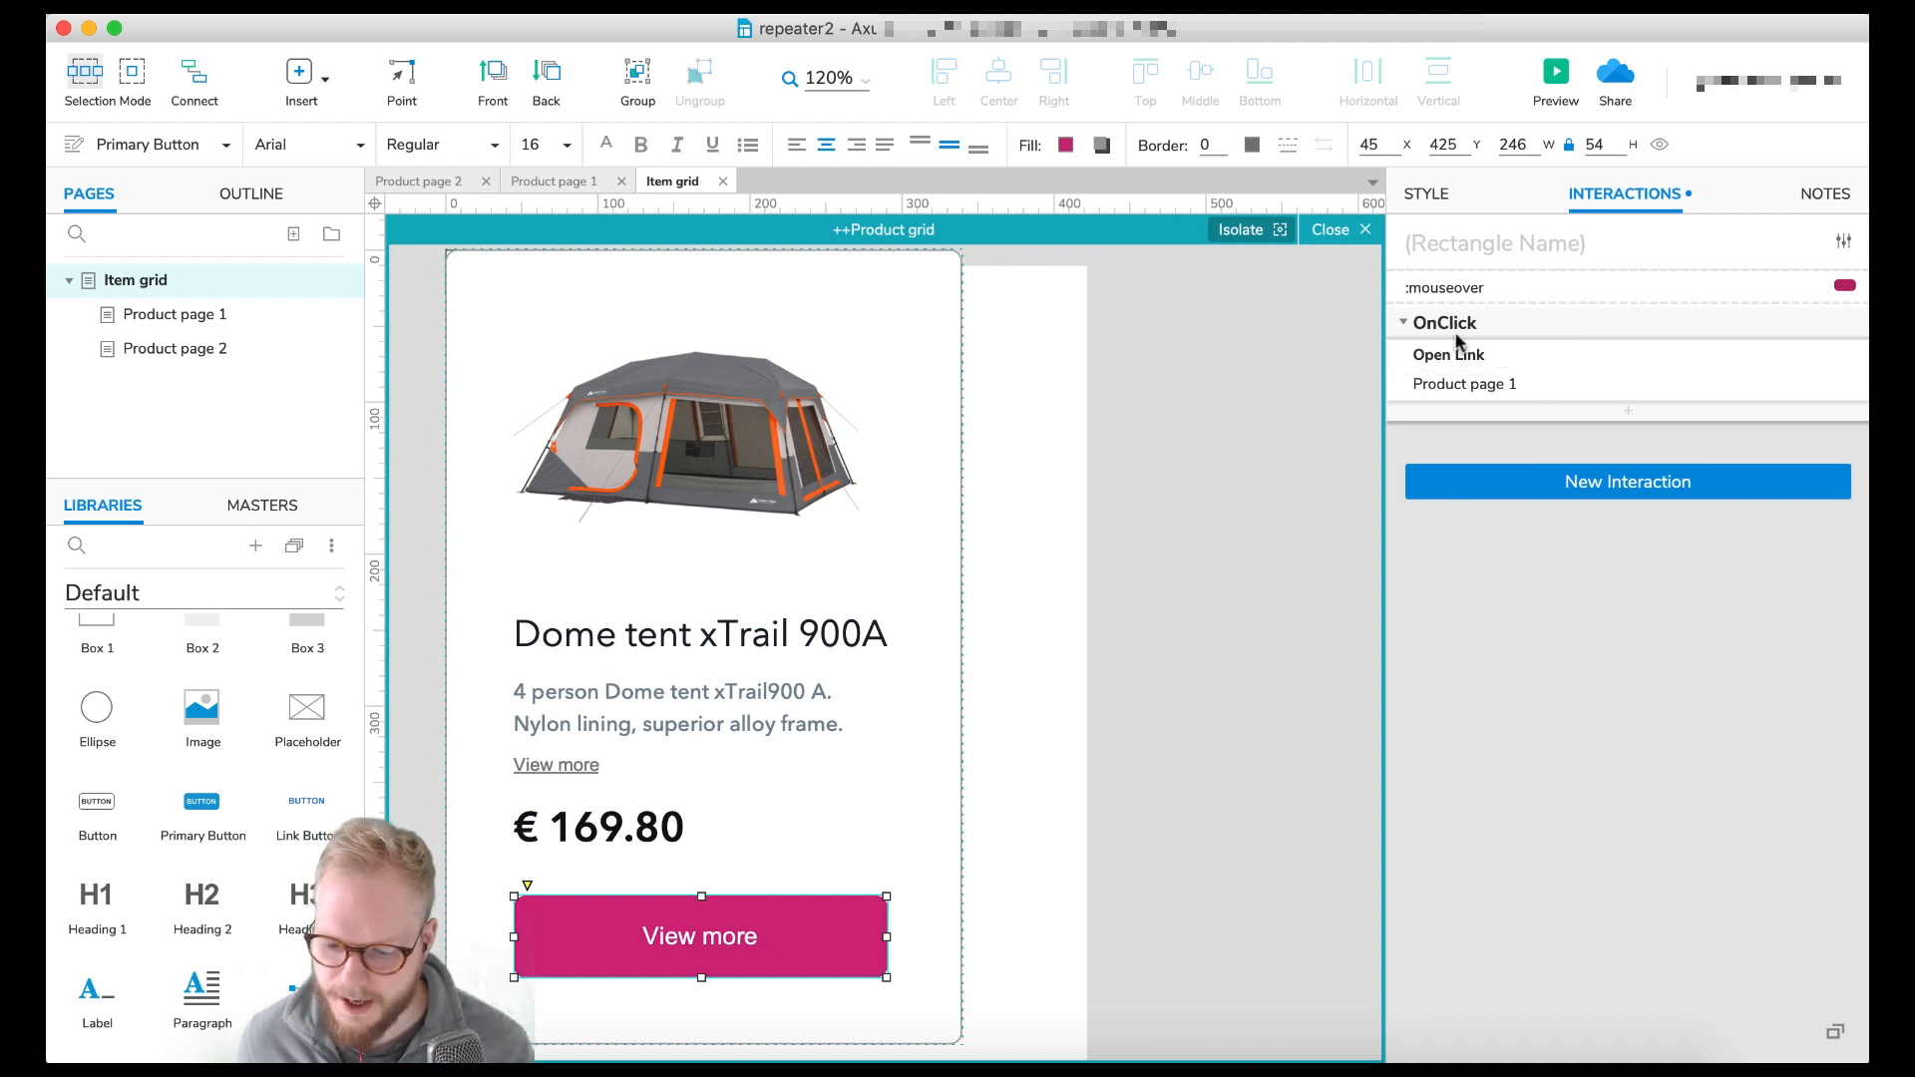
left_click(1495, 389)
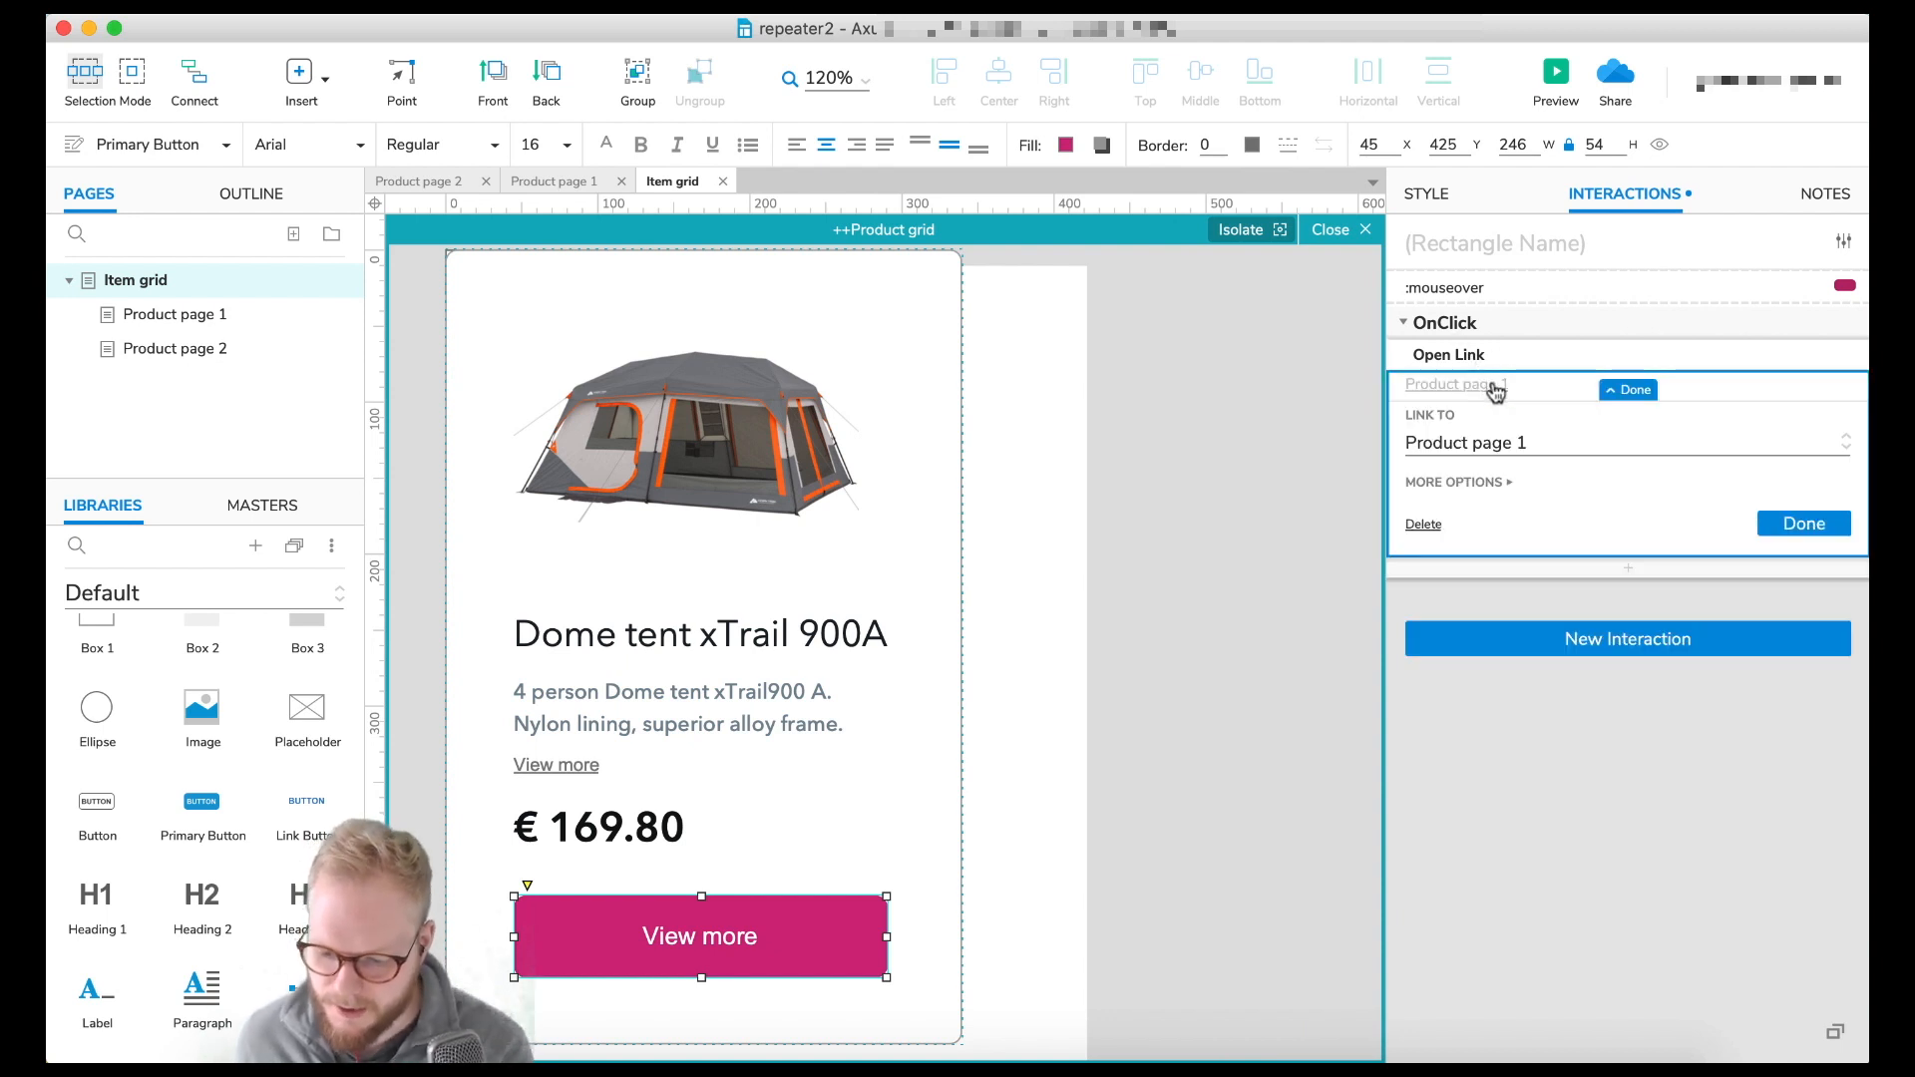
left_click(1567, 445)
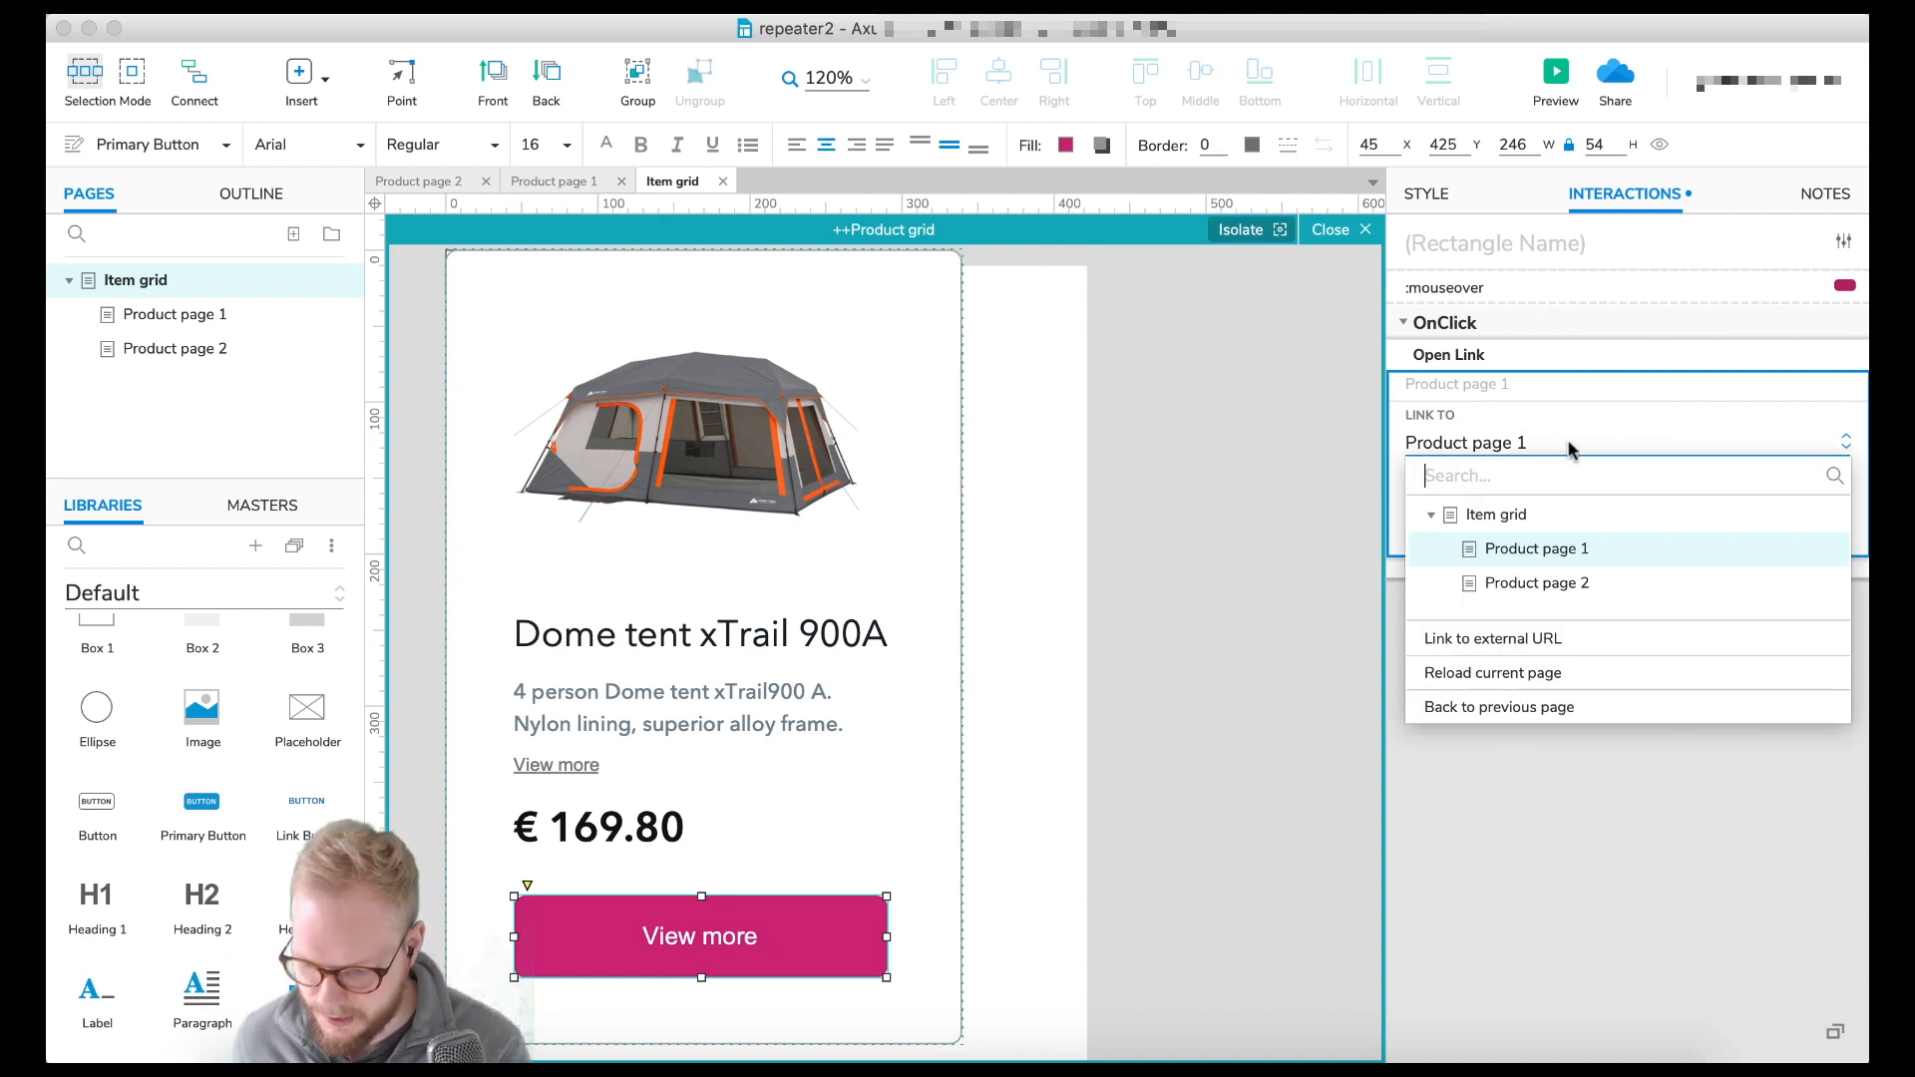
left_click(1524, 648)
left_click(1553, 451)
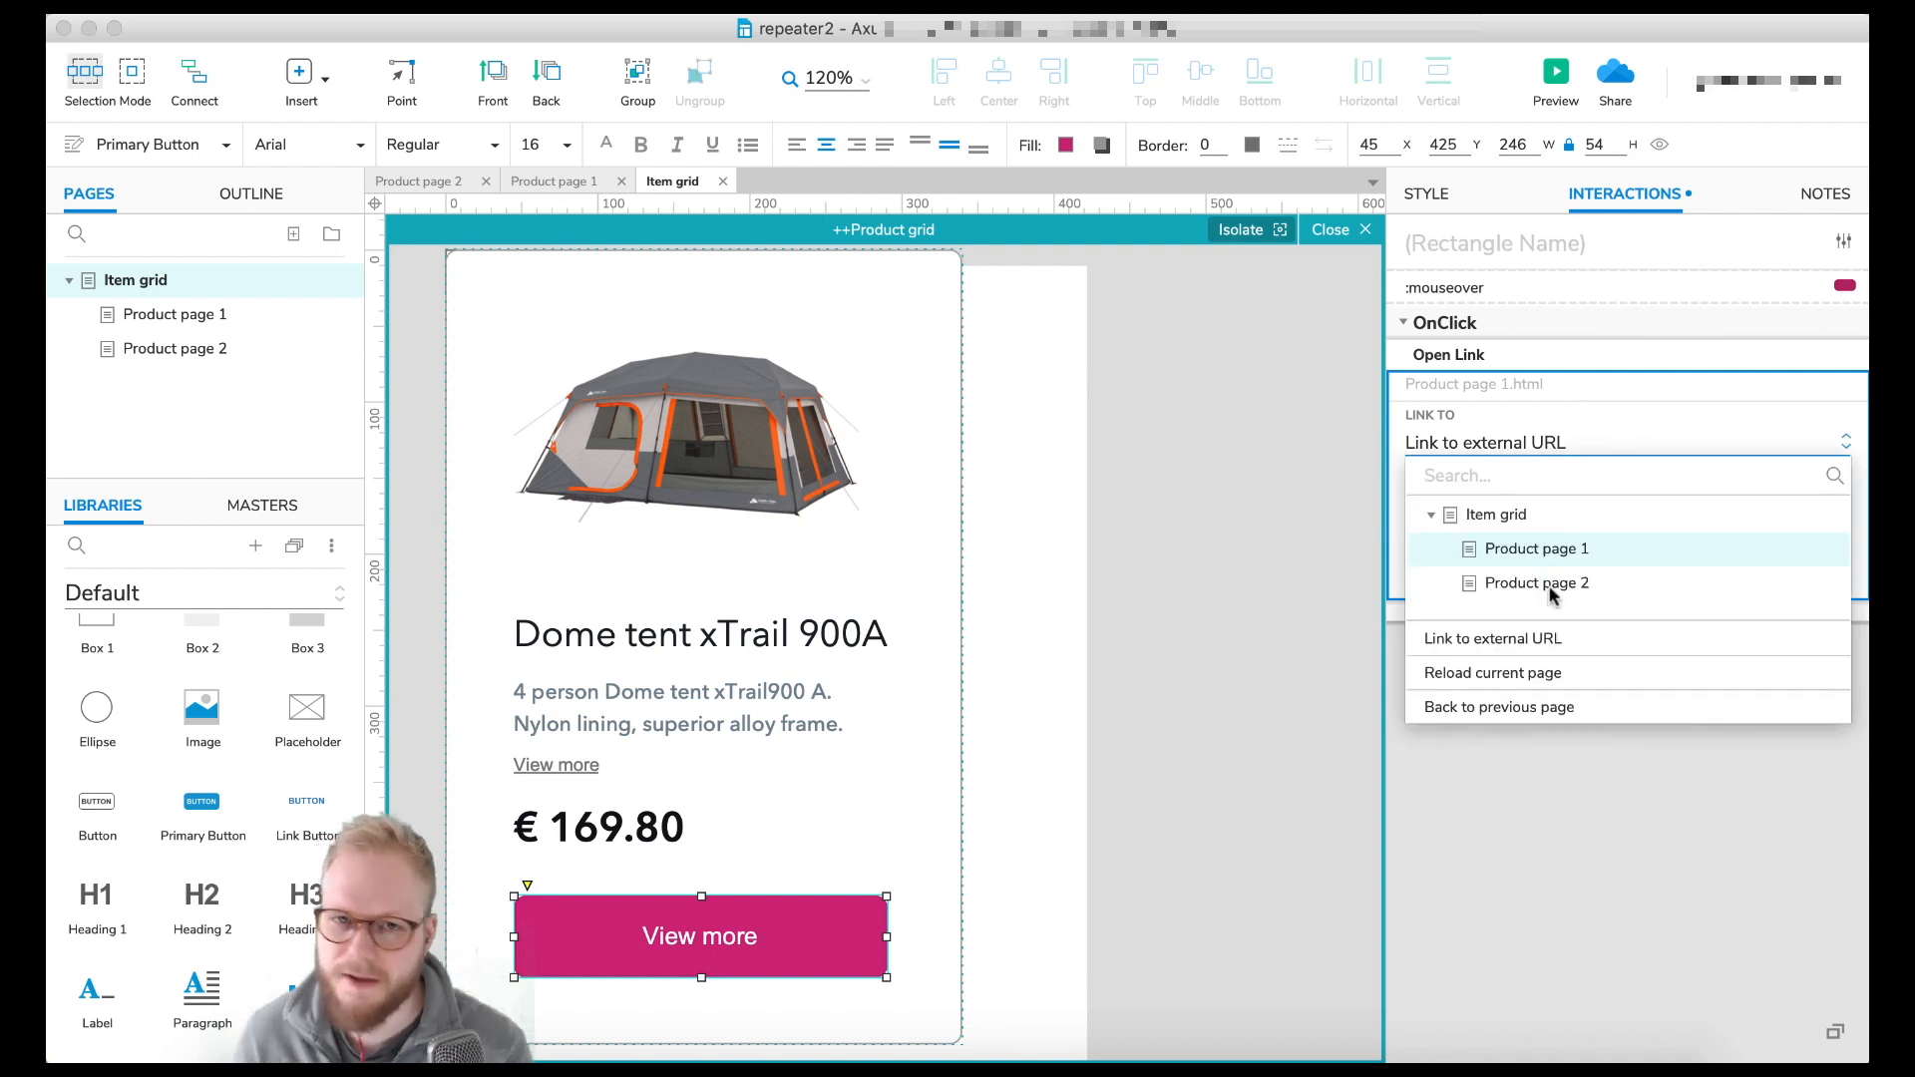
left_click(1524, 649)
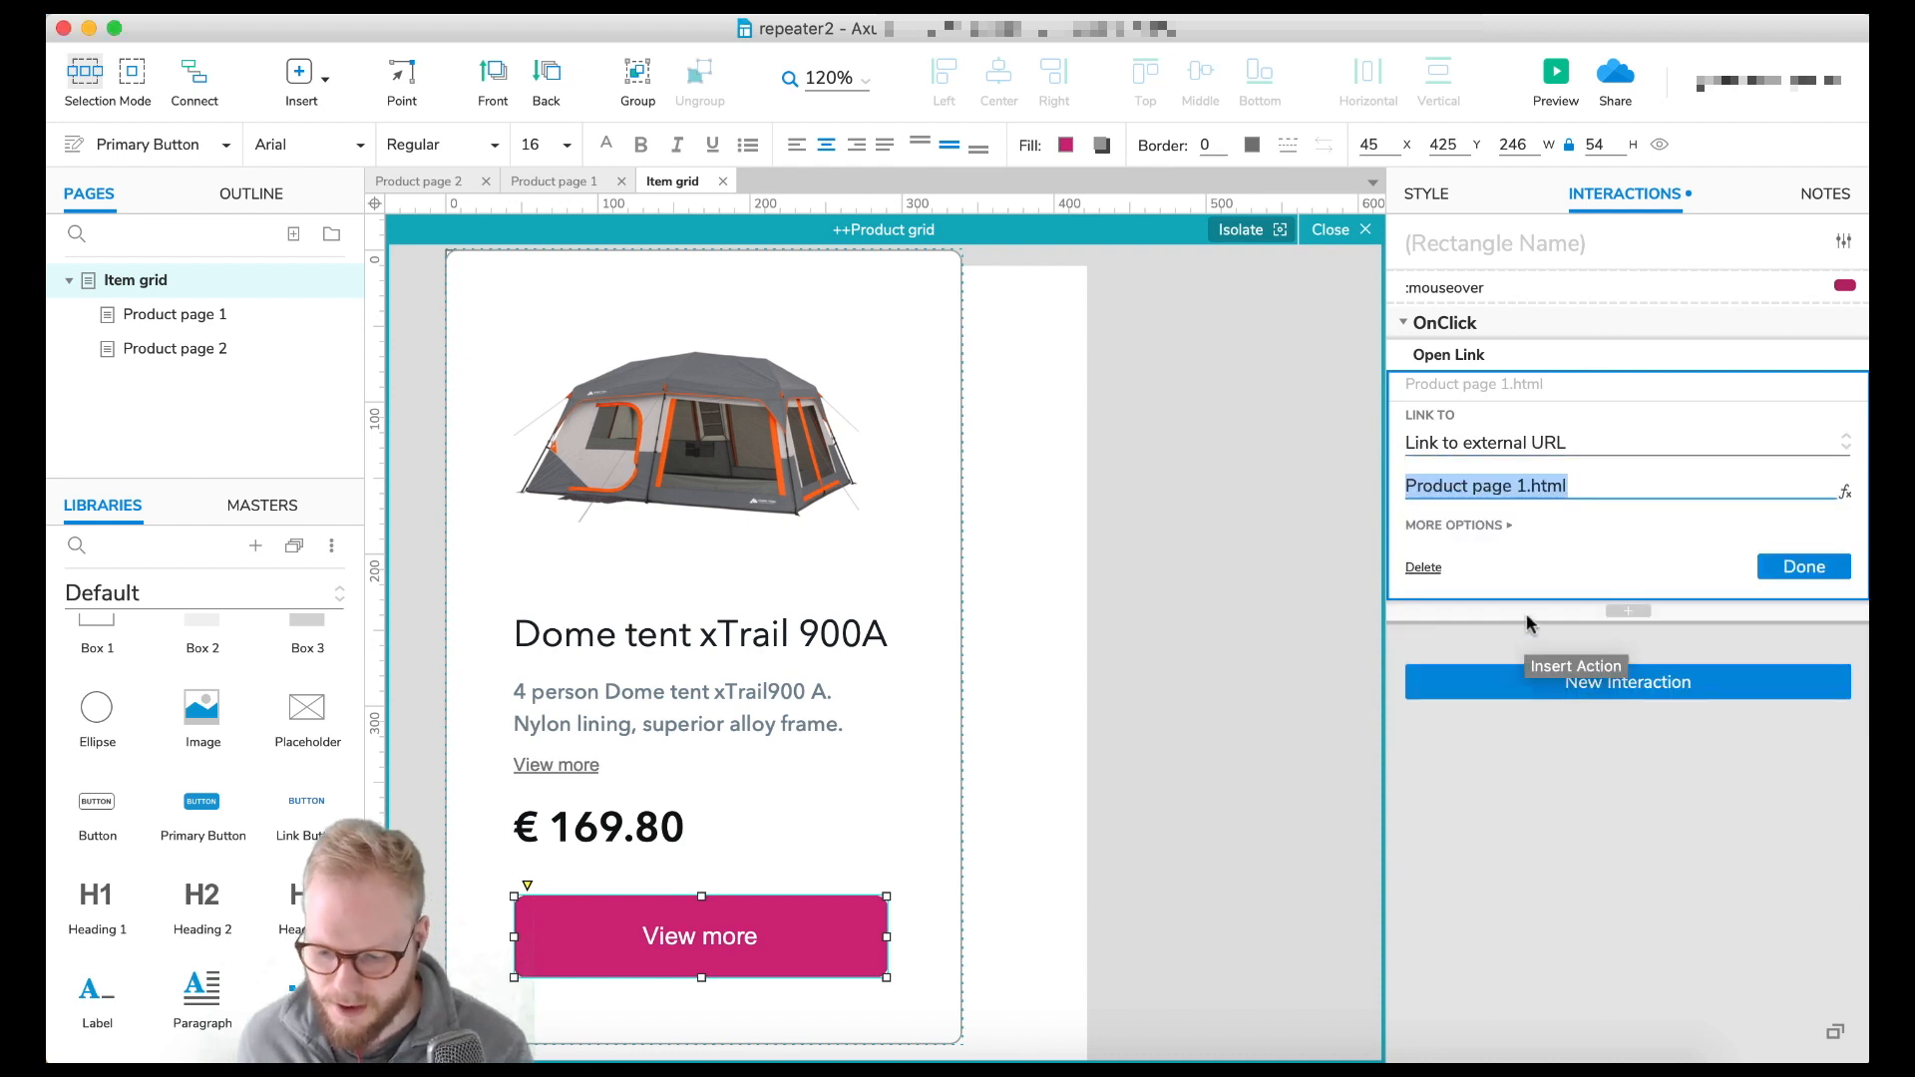
- Replace the link's URL with the repeater variable [[Item.Destination]], finish the action and deselect the button
left_click(1847, 492)
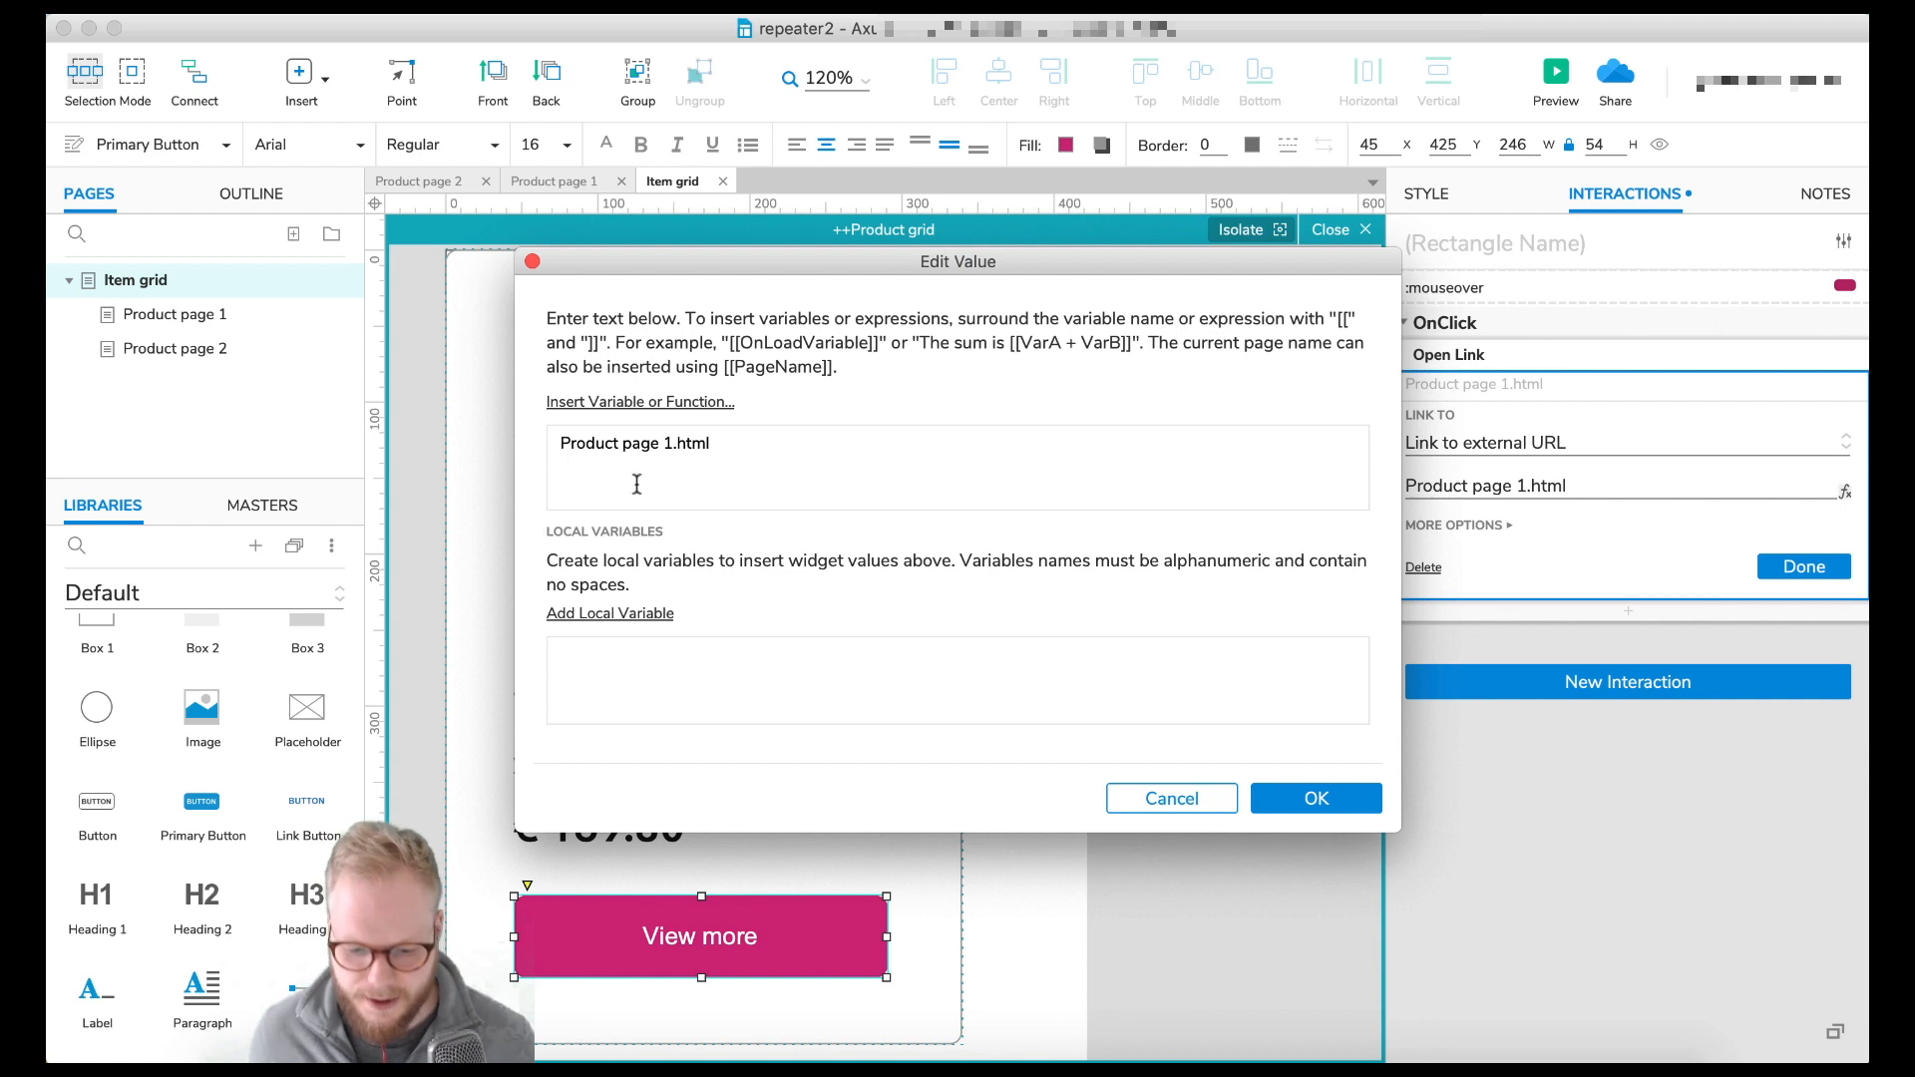
left_click_drag(735, 443, 569, 439)
left_click(569, 439)
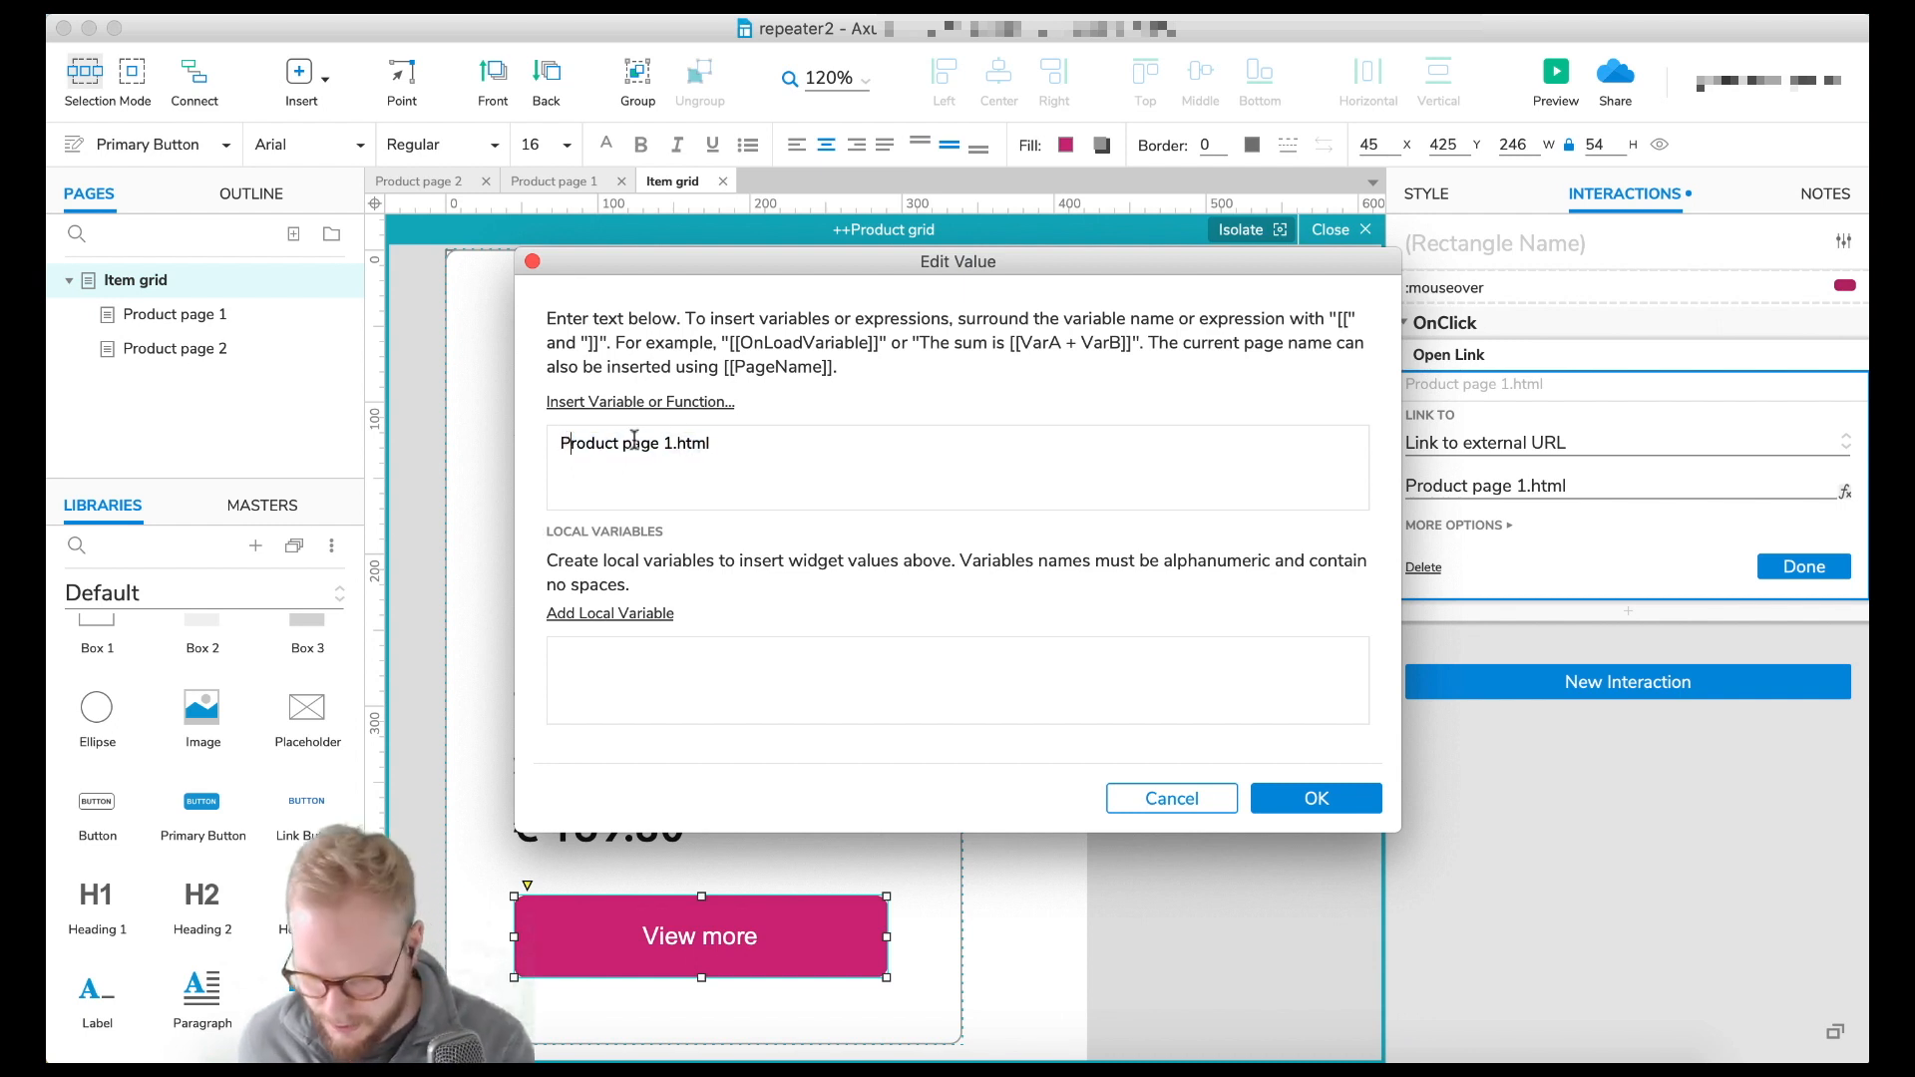
left_click_drag(760, 446, 456, 445)
key("BackSpace")
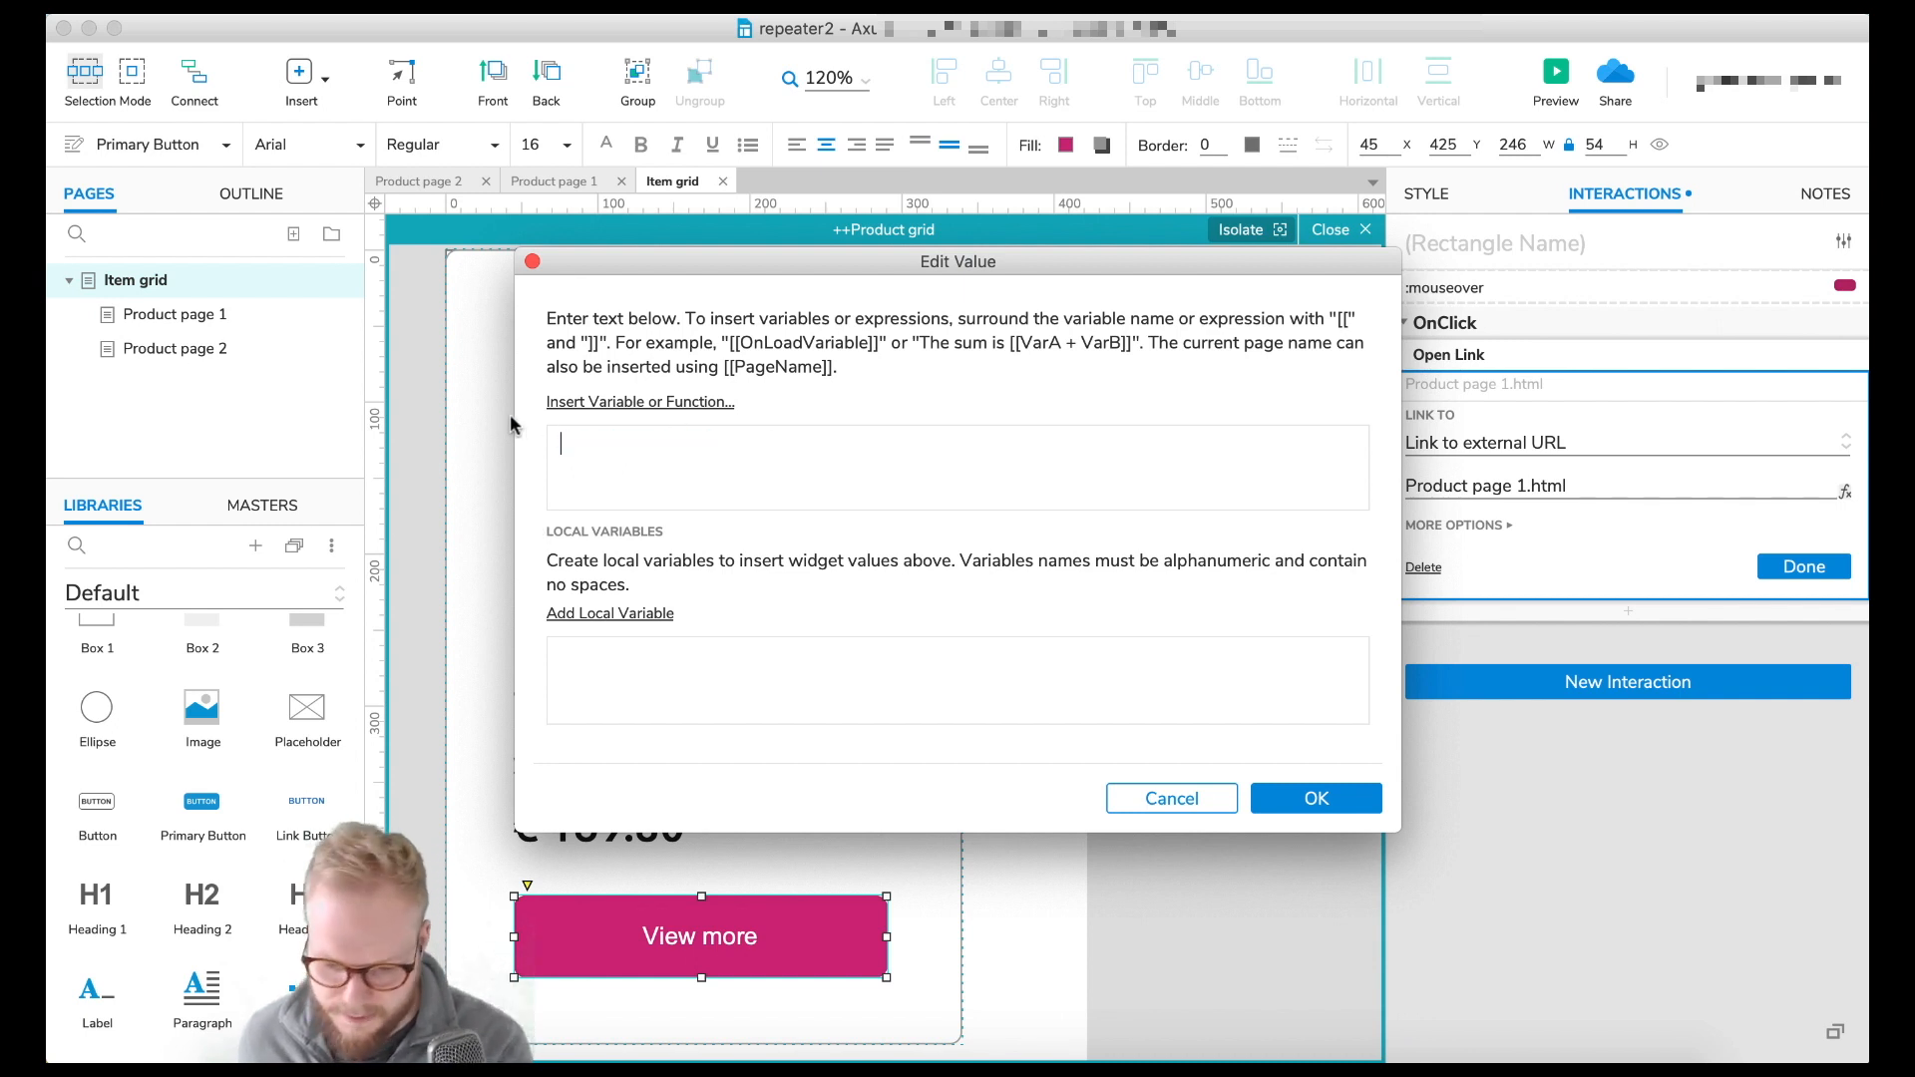
left_click(602, 401)
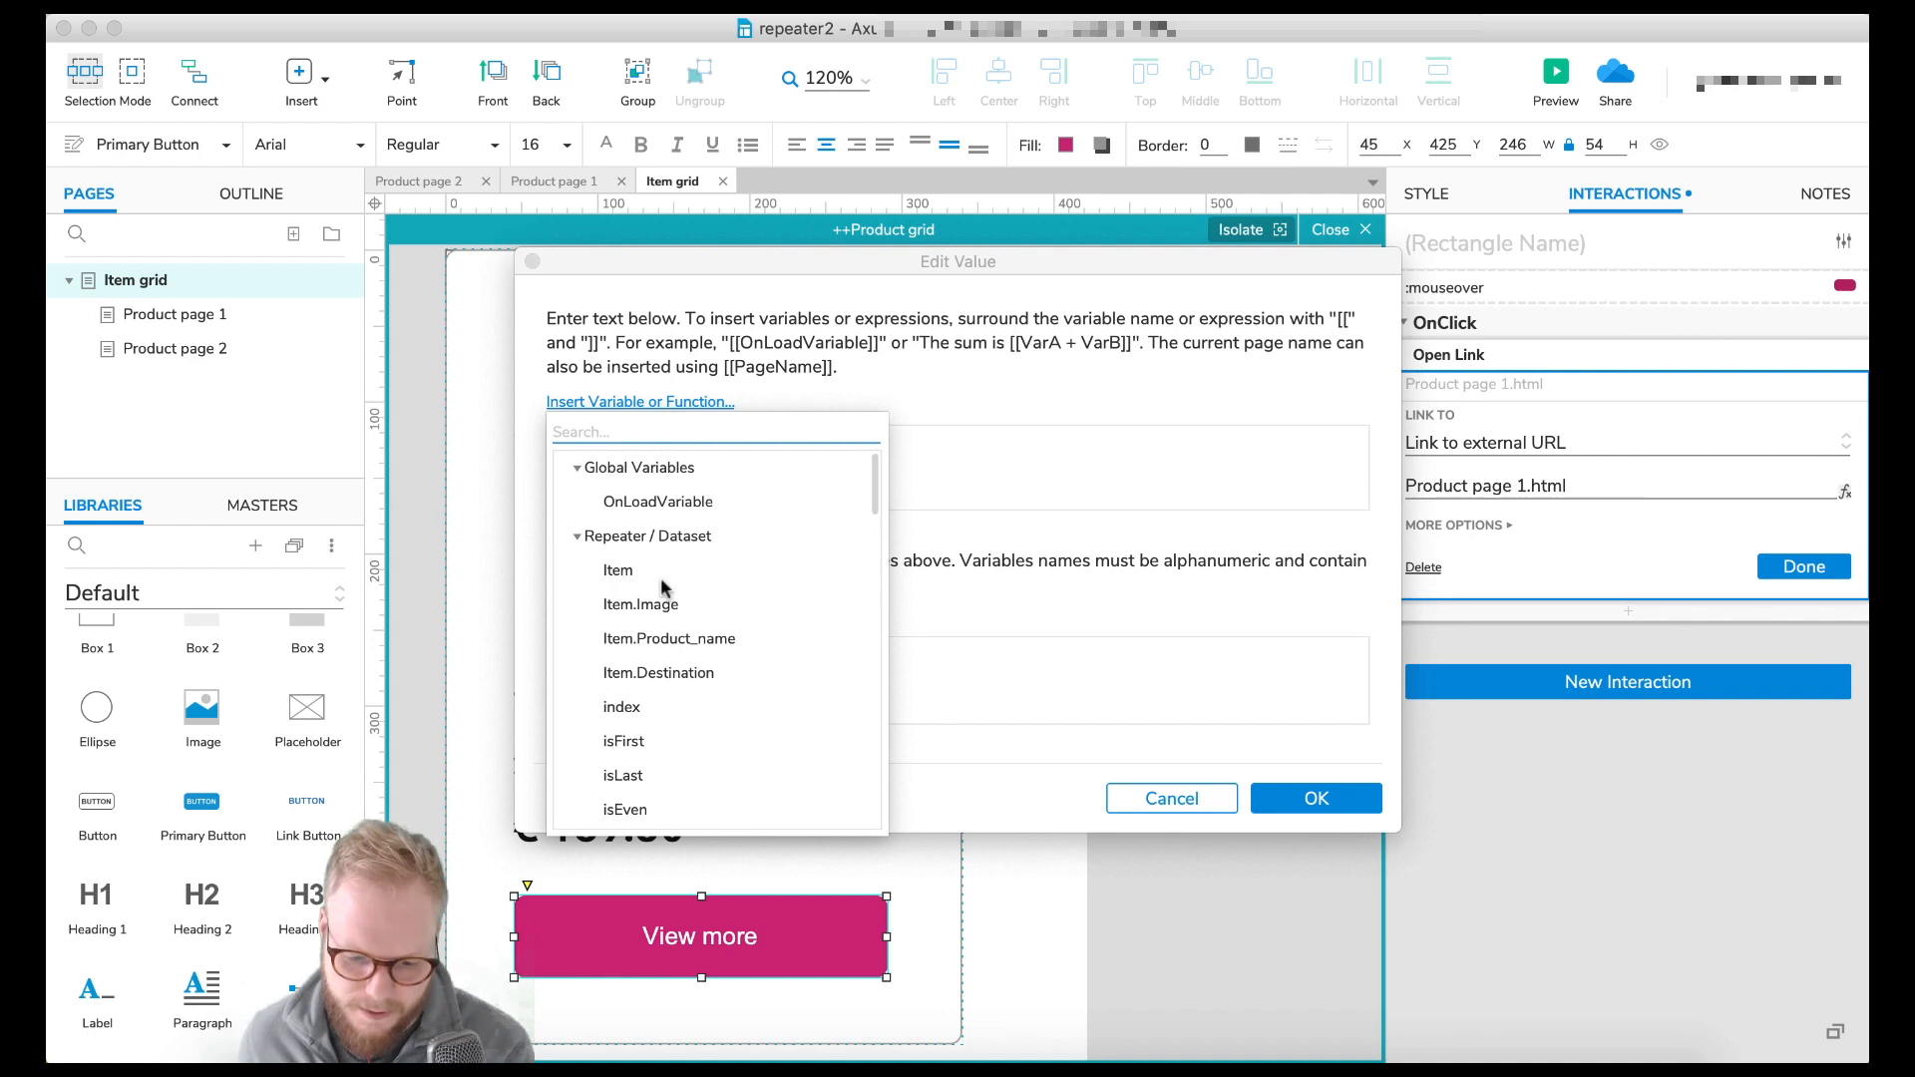
left_click(664, 673)
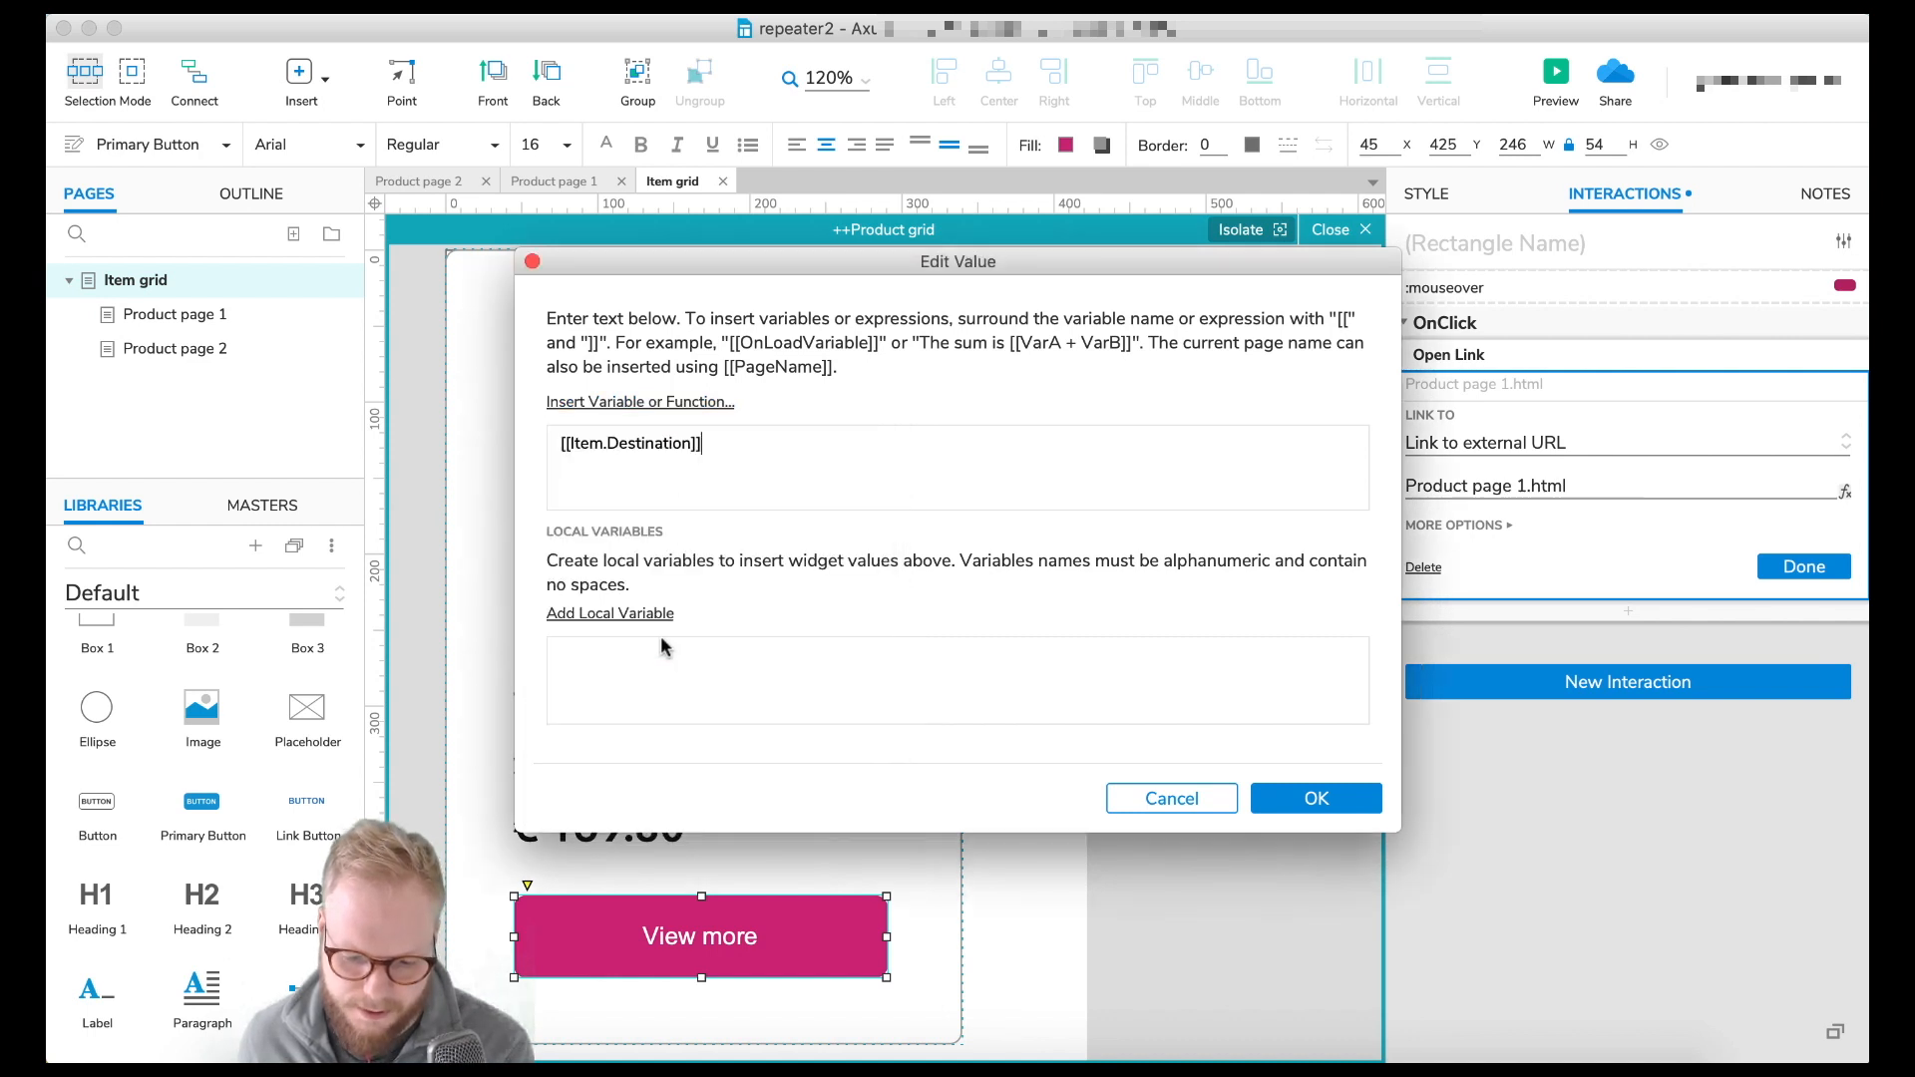
left_click(1332, 808)
left_click(1808, 568)
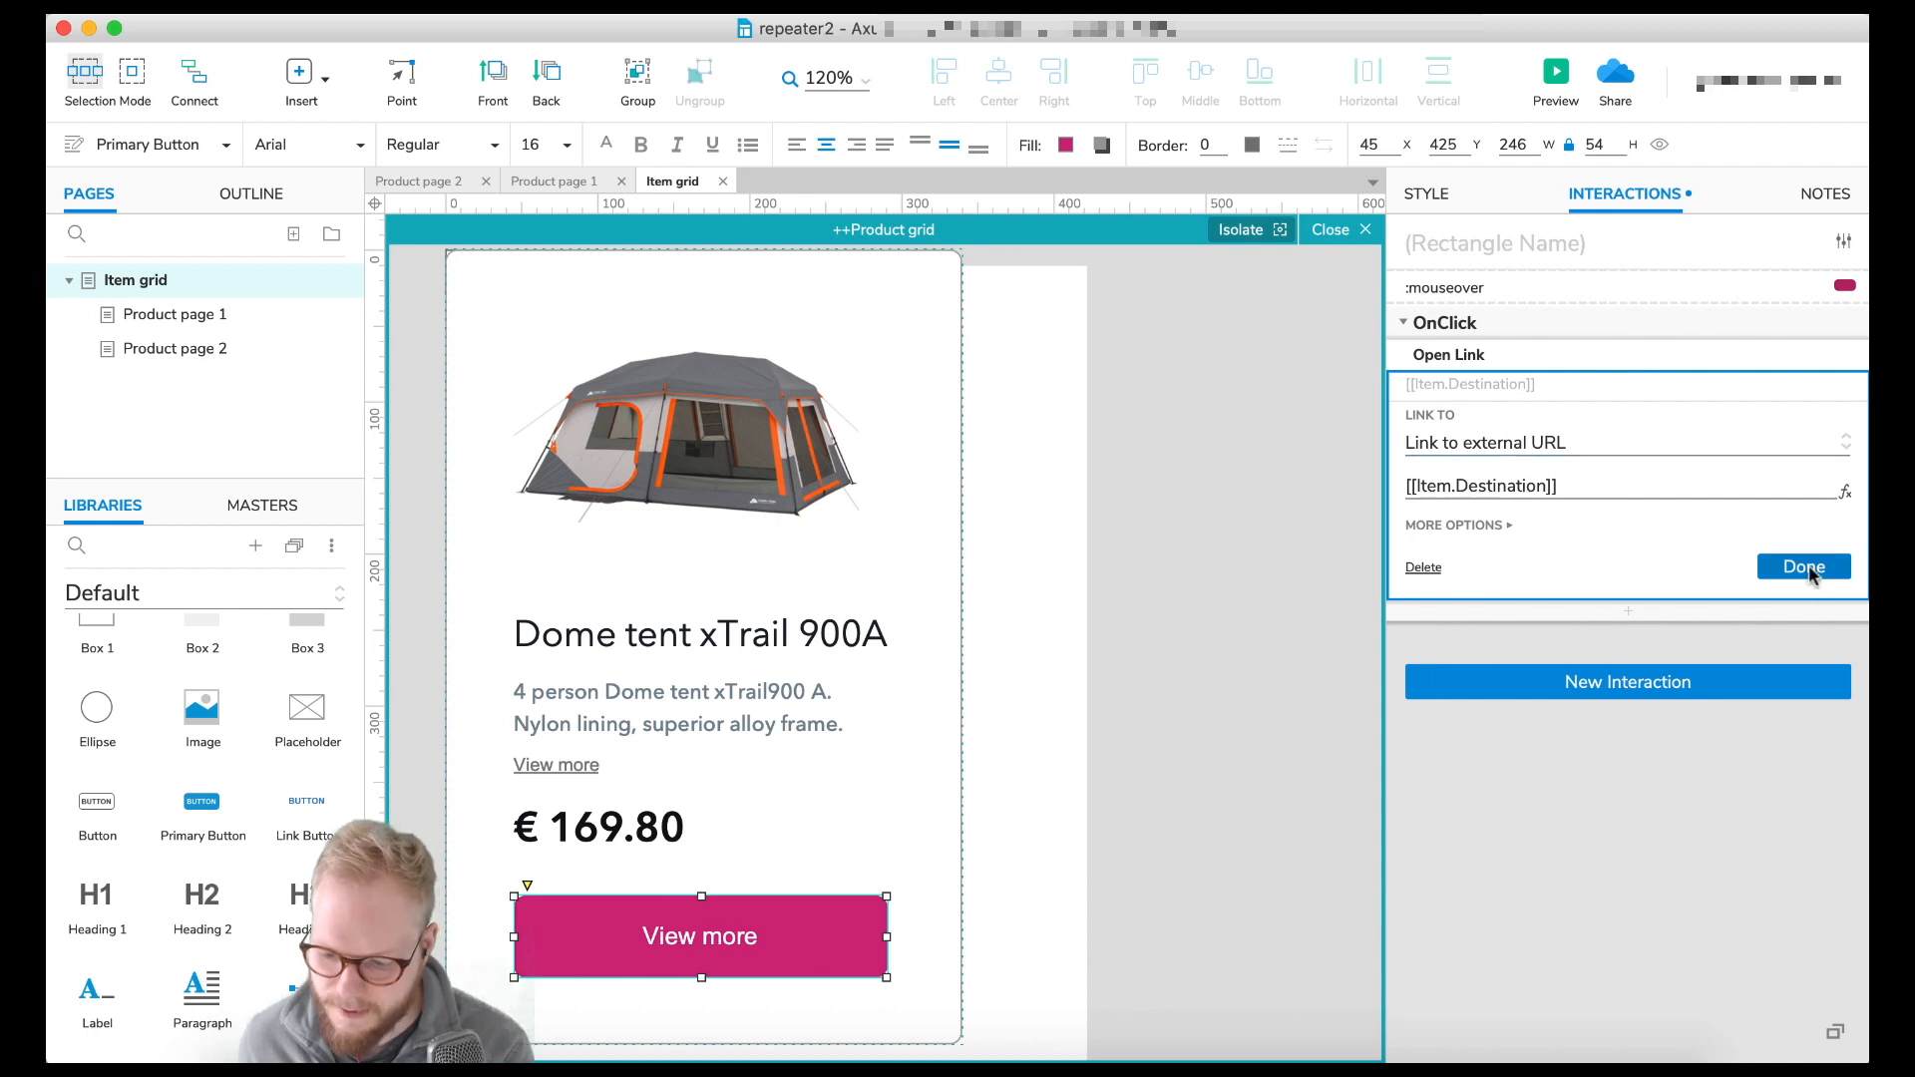
left_click(1282, 351)
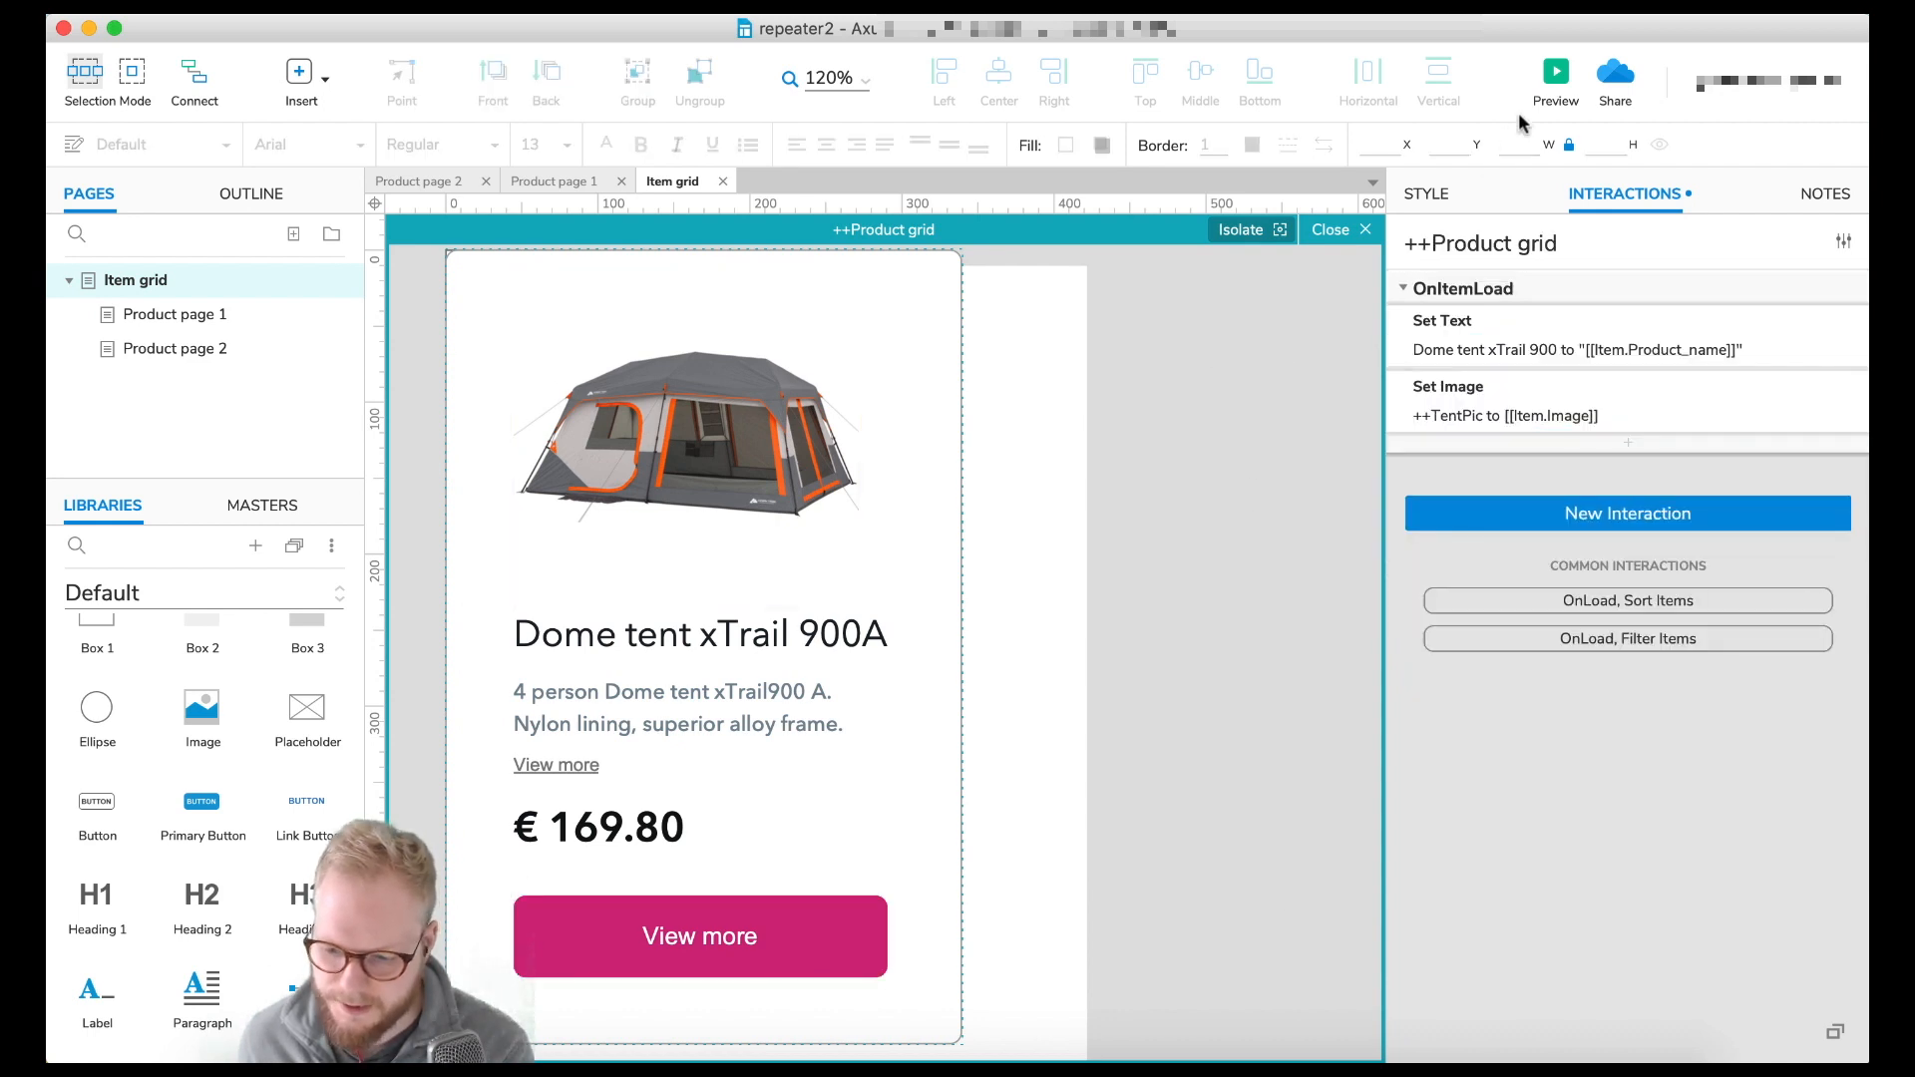
- Preview the Item grid page in the browser and test the View more buttons on the Lorem 1 and Ipsum 2 cards
left_click(1556, 75)
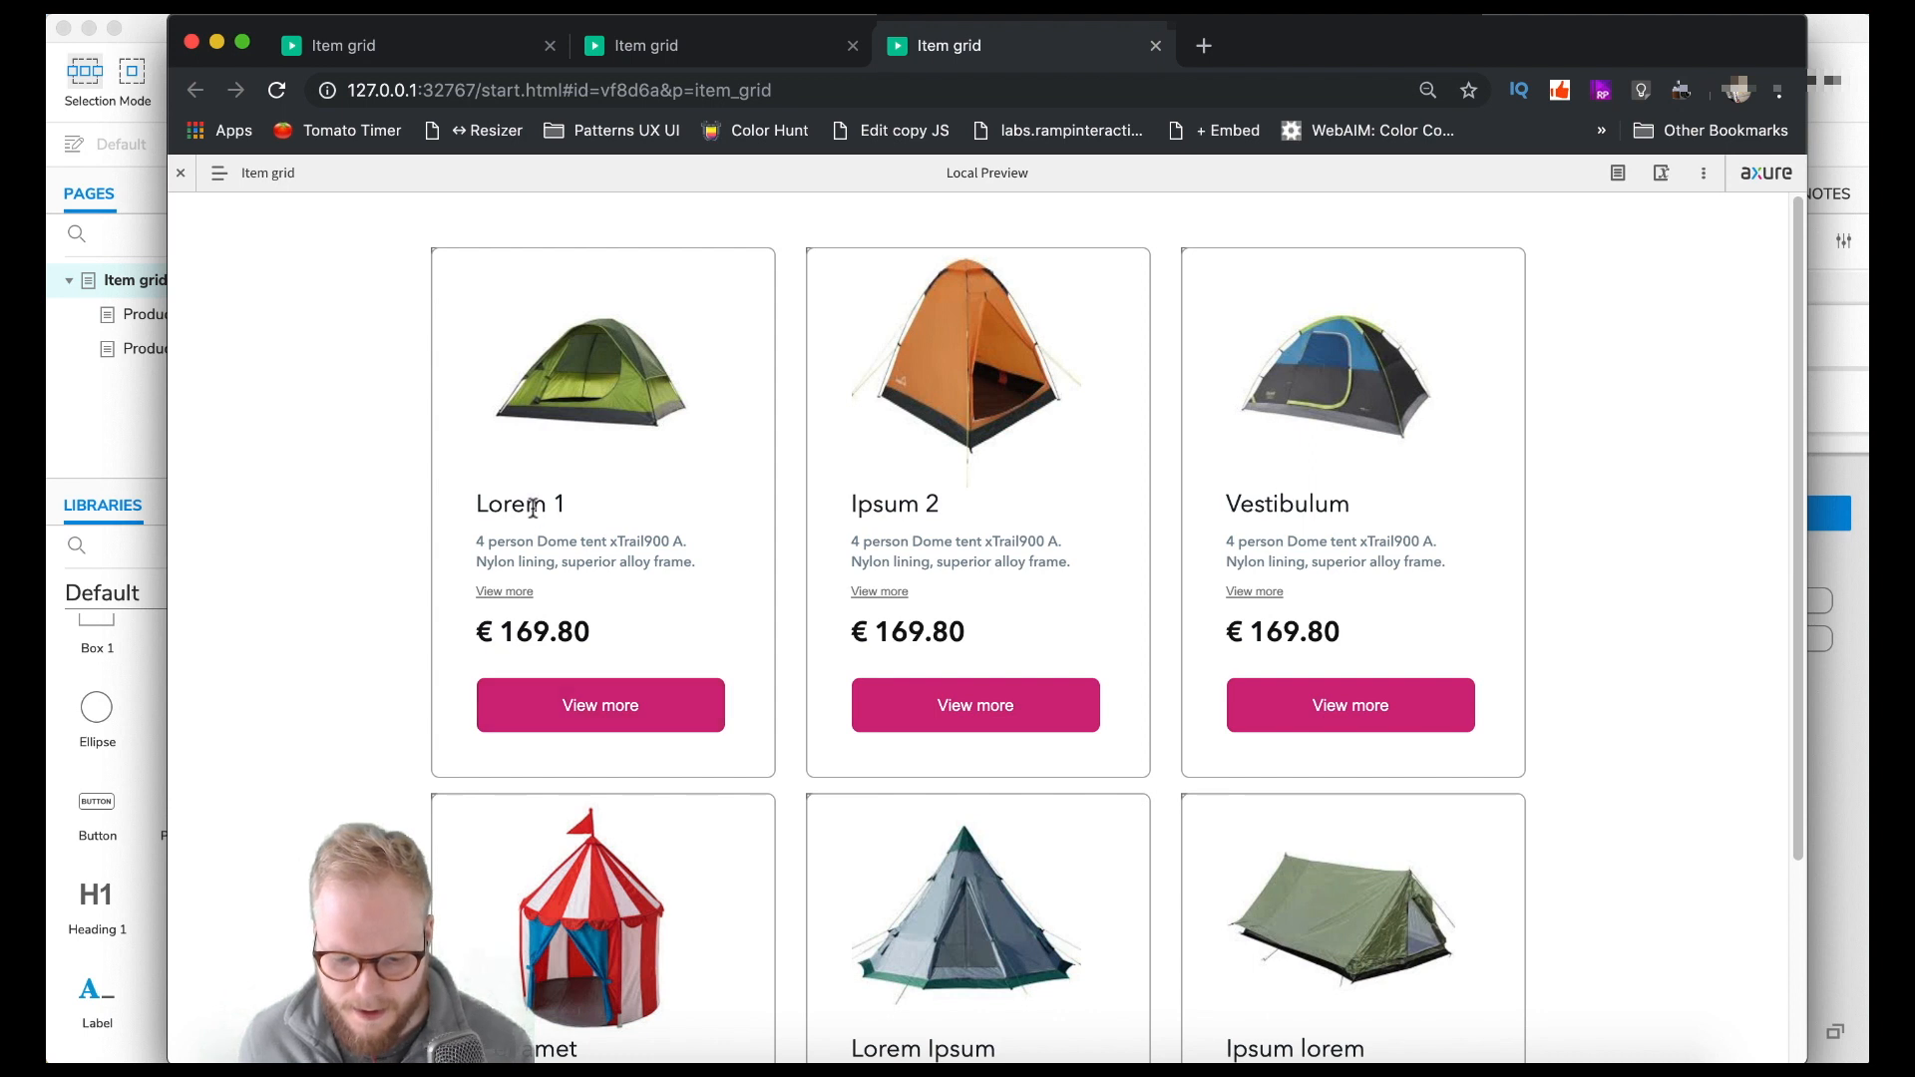
left_click(675, 701)
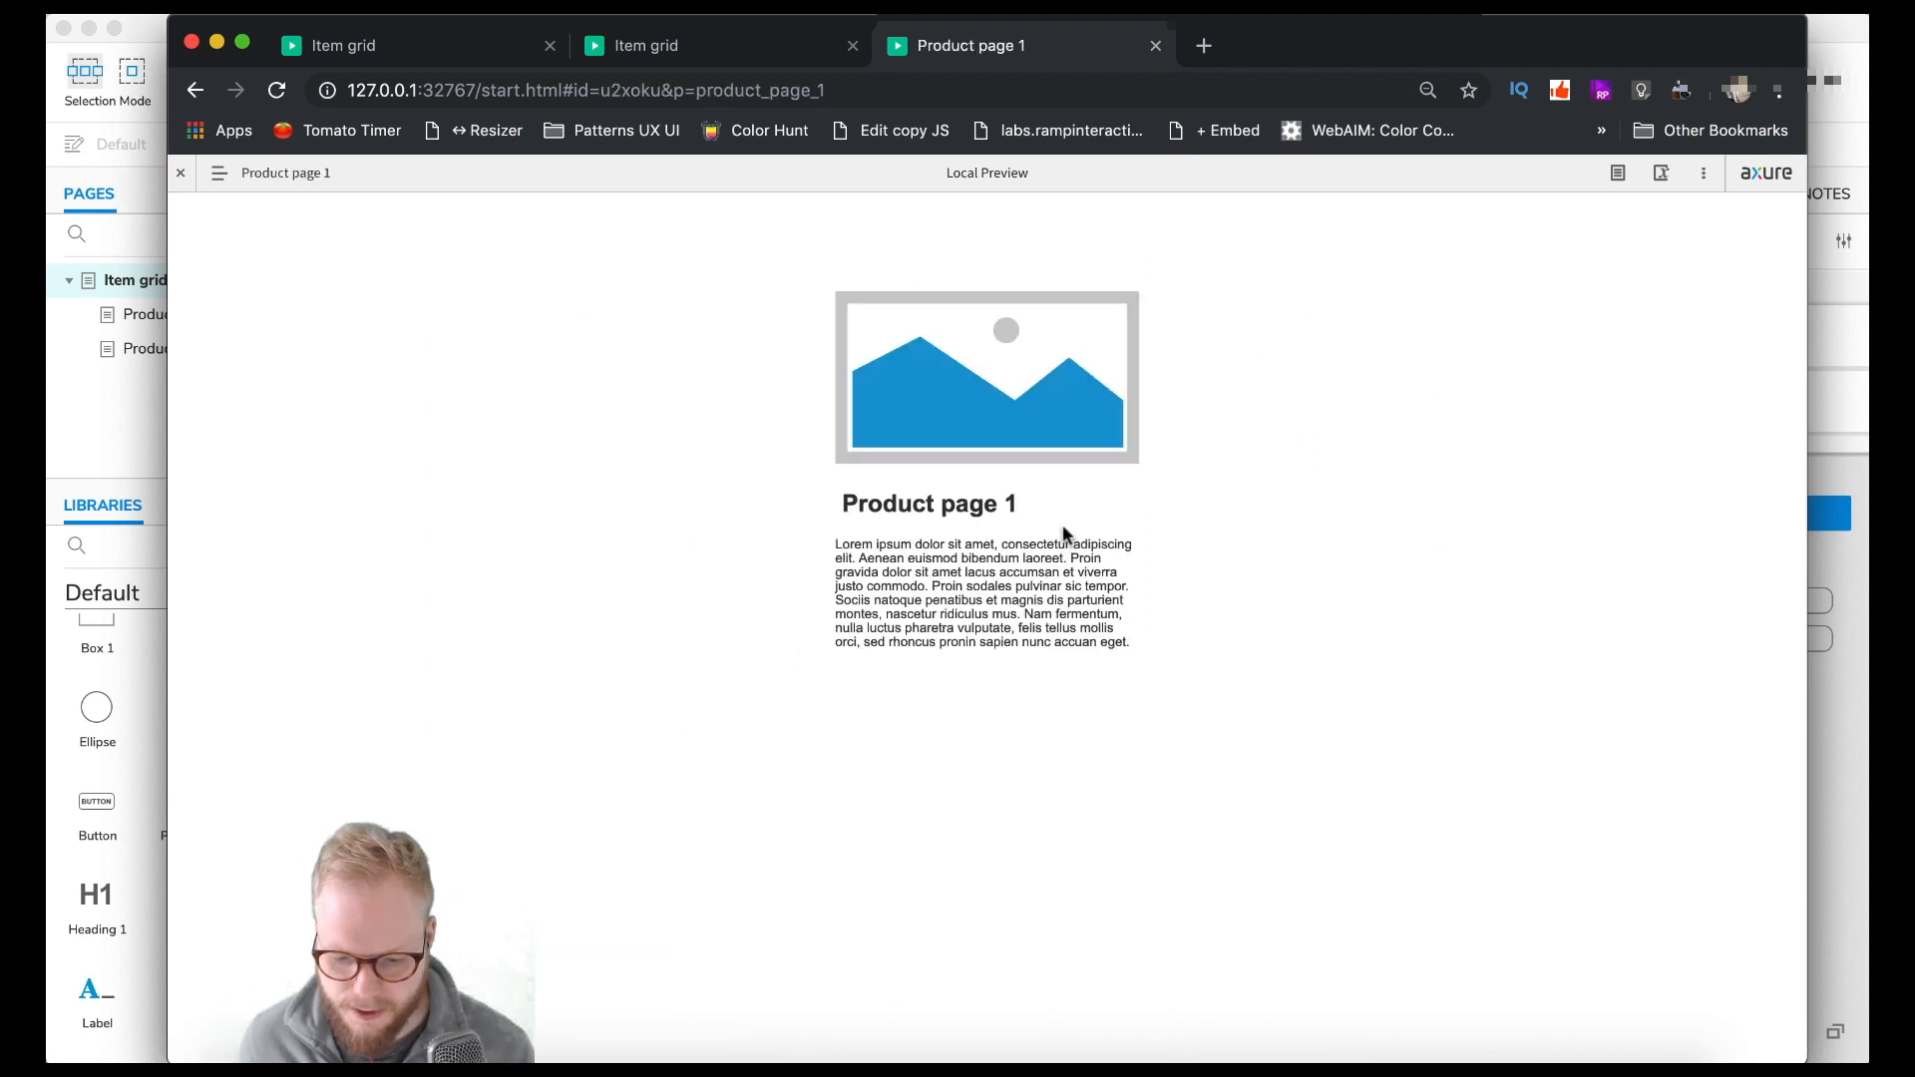
left_click(198, 91)
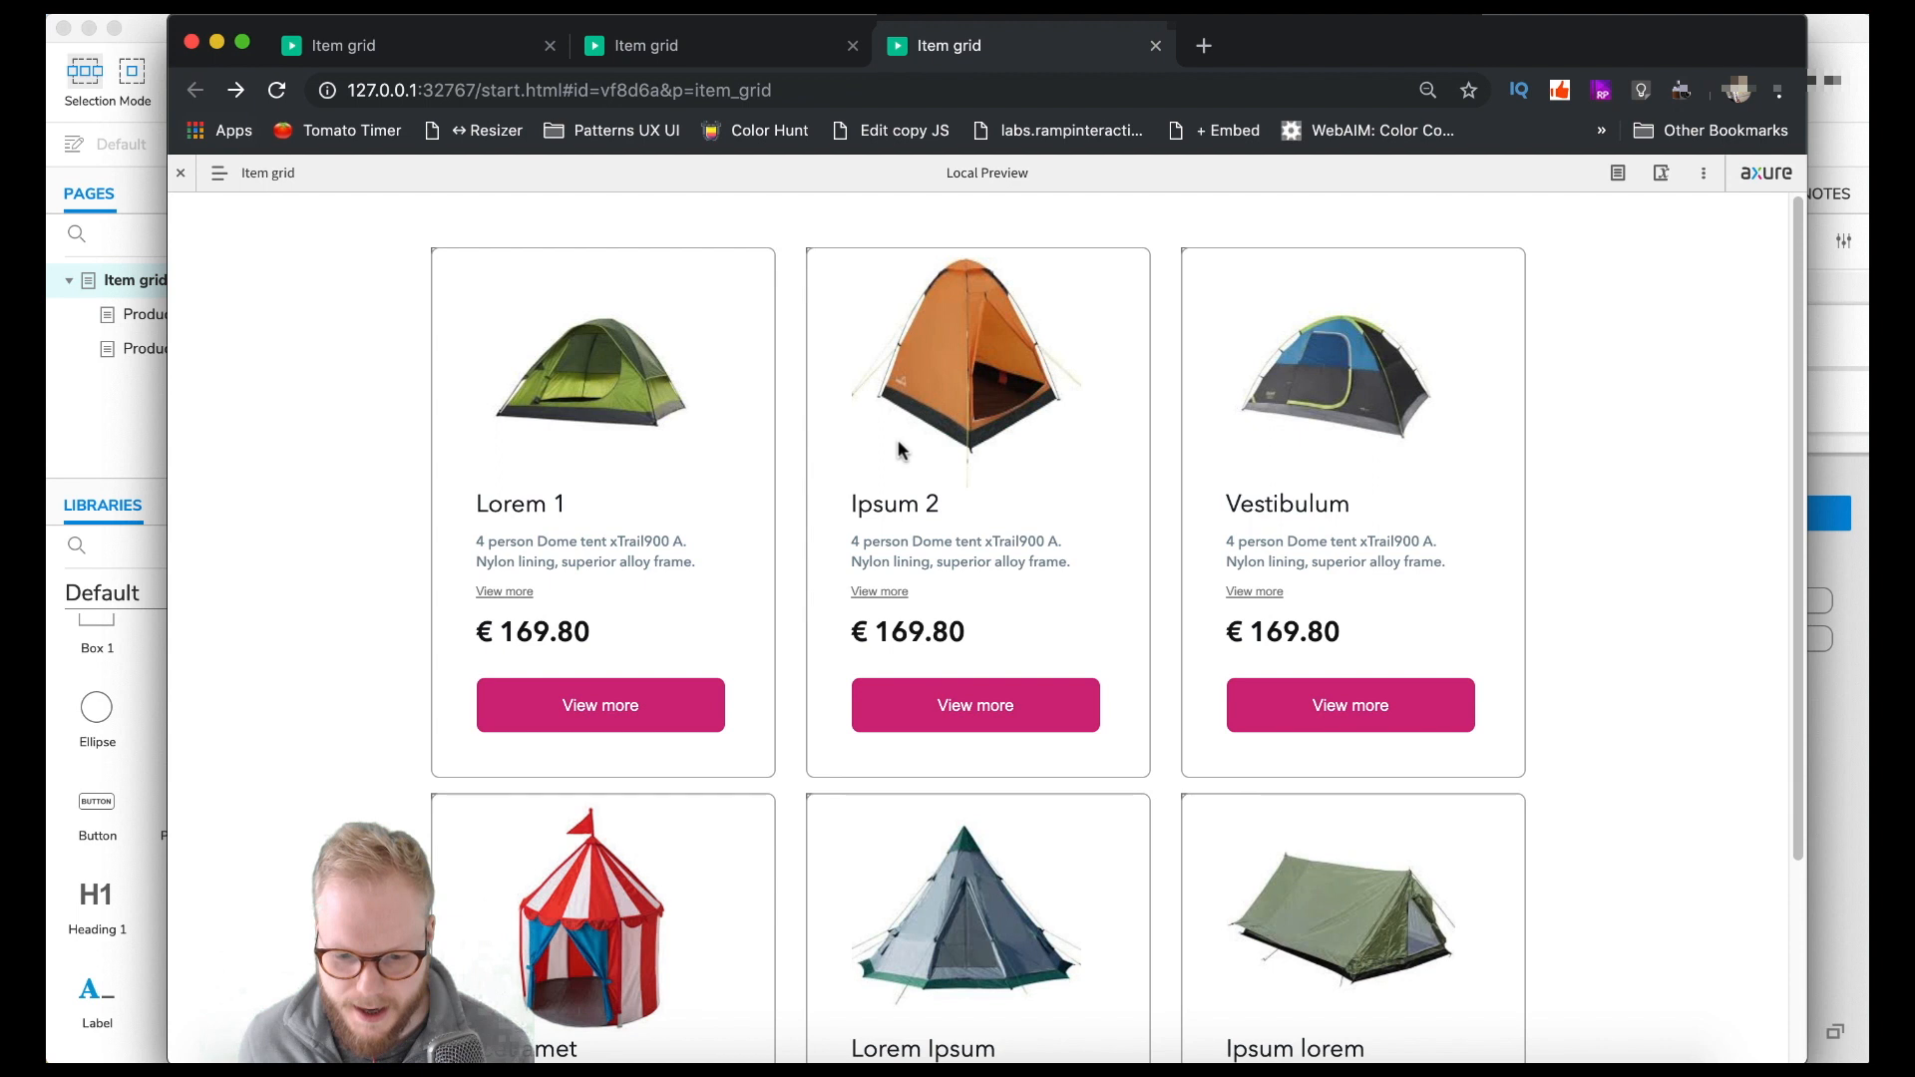
left_click(1006, 711)
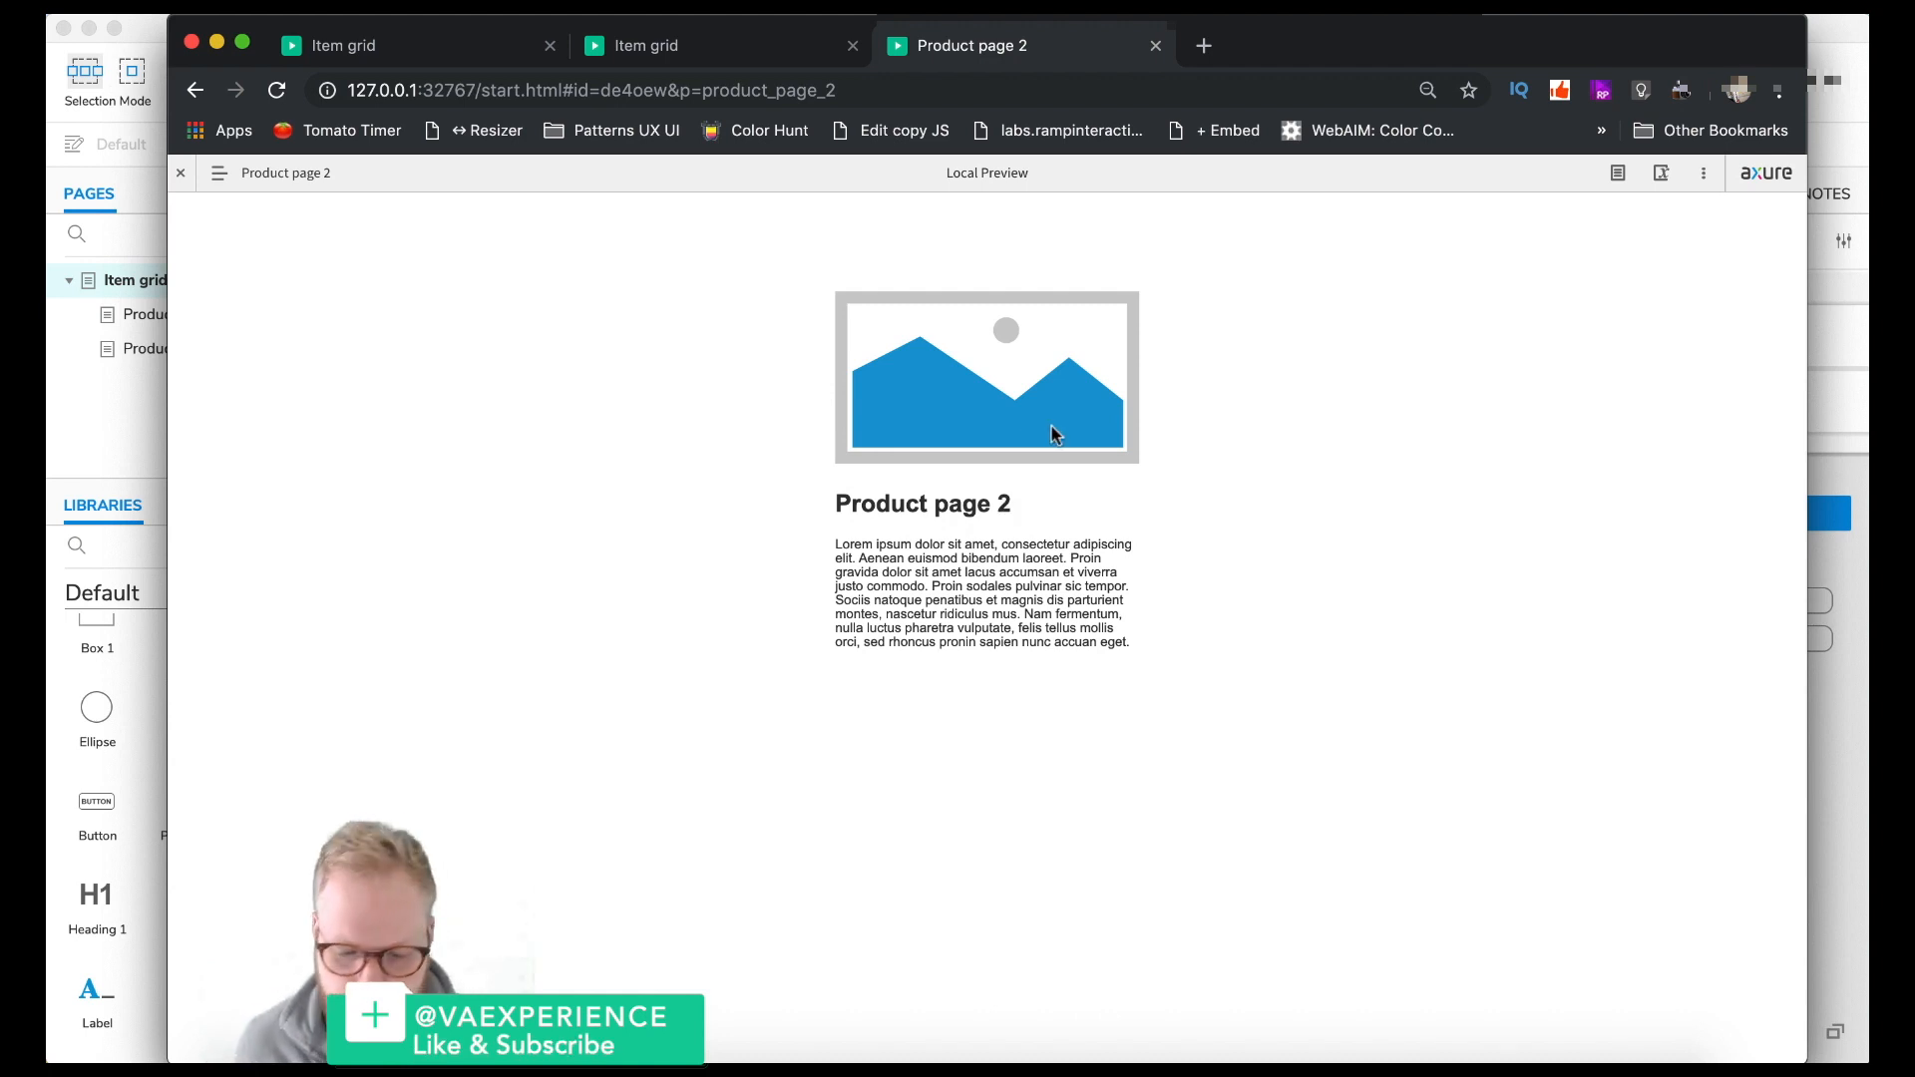
- Close all three preview tabs, return to Axure and leave the repeater's item template
left_click(1156, 45)
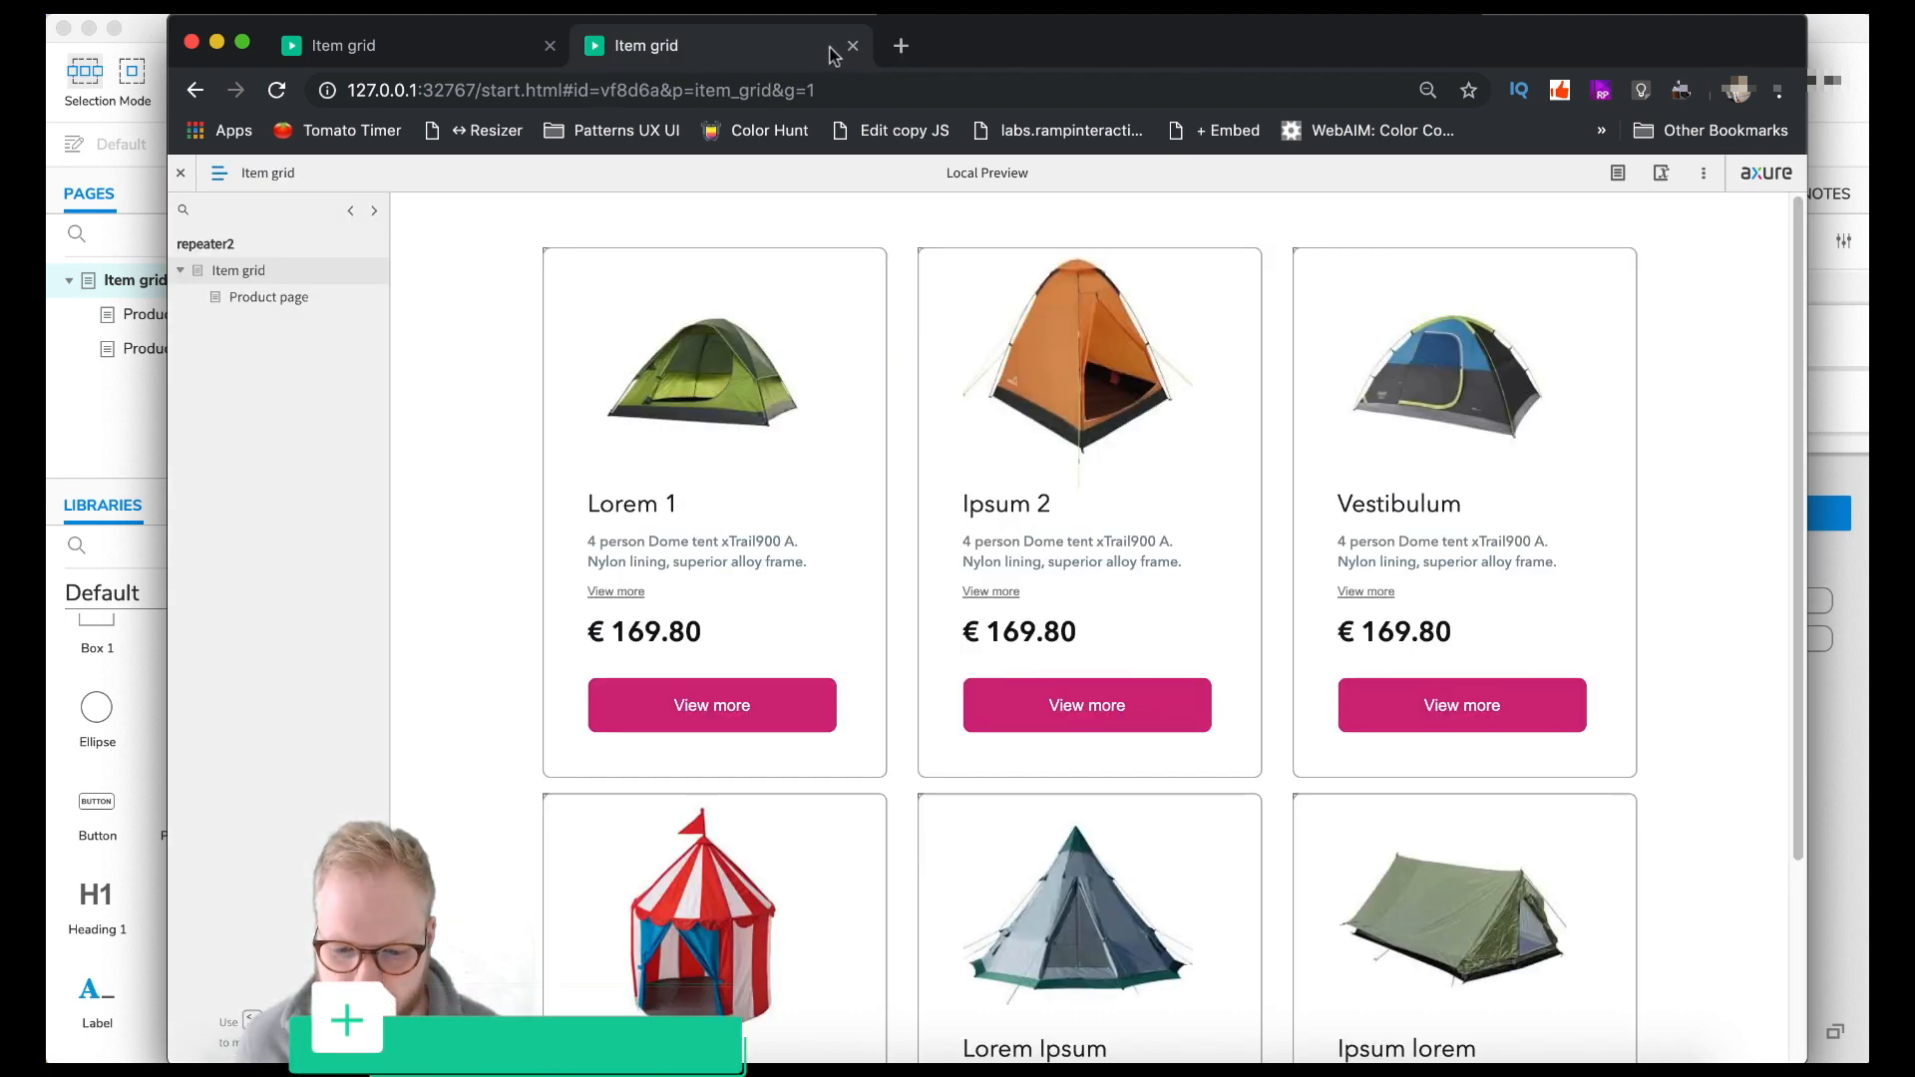
left_click(853, 46)
left_click(550, 46)
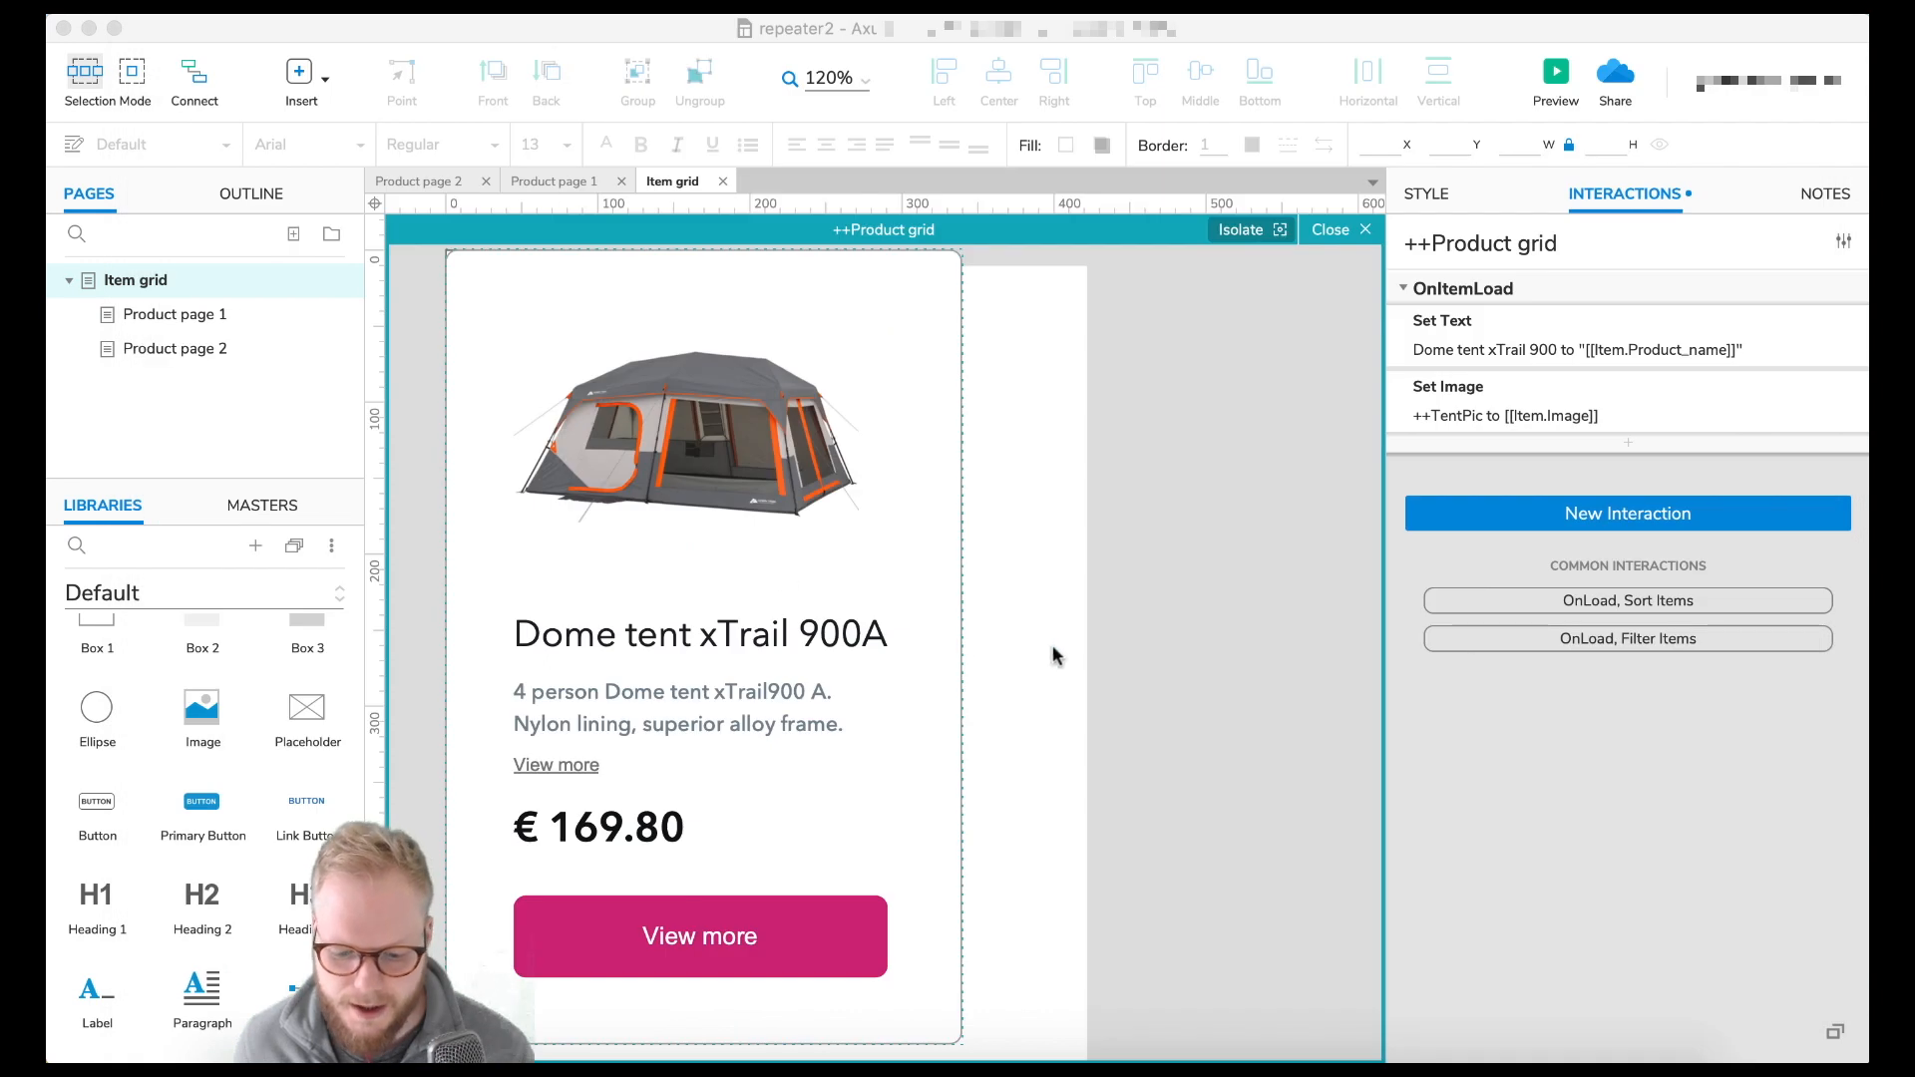
left_click(1341, 229)
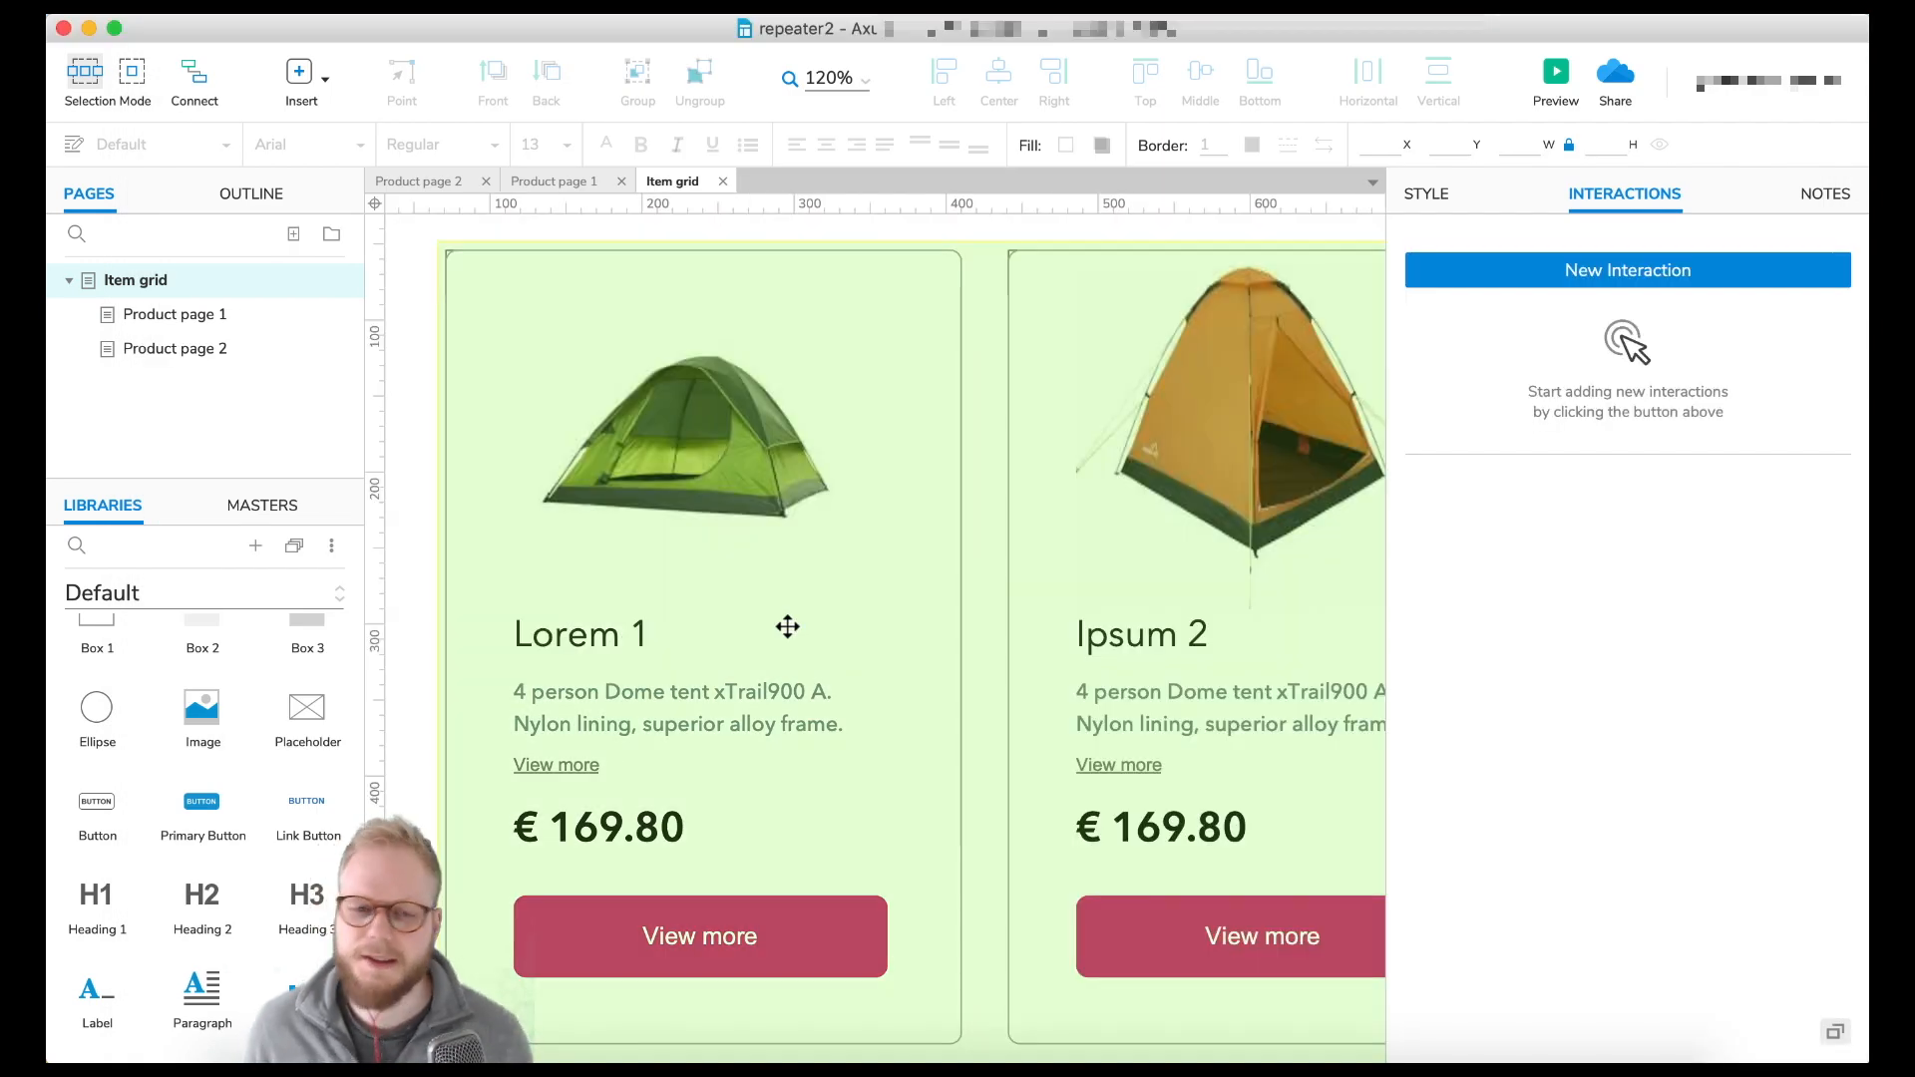
- Preview the Item grid page, inspect the View more text link on the Lorem 1 card and close the preview
left_click(838, 544)
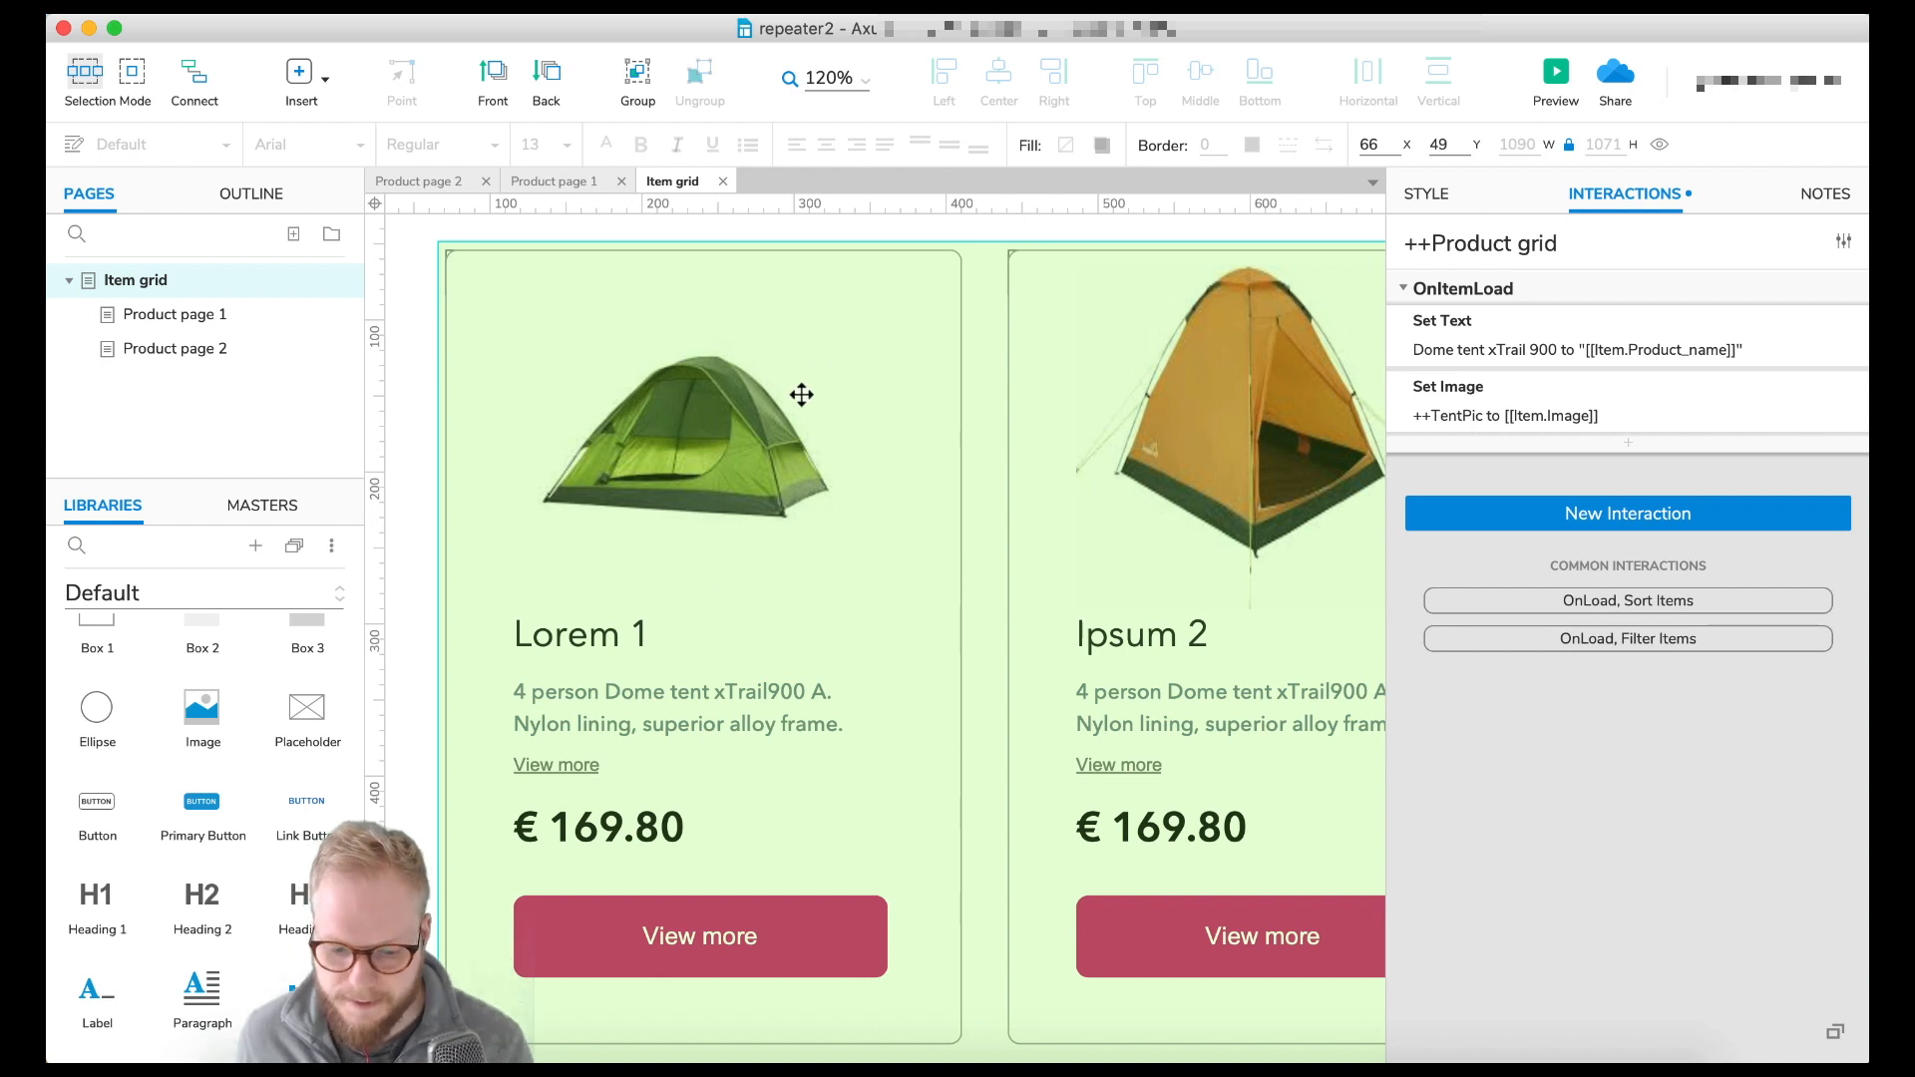
key("super+period")
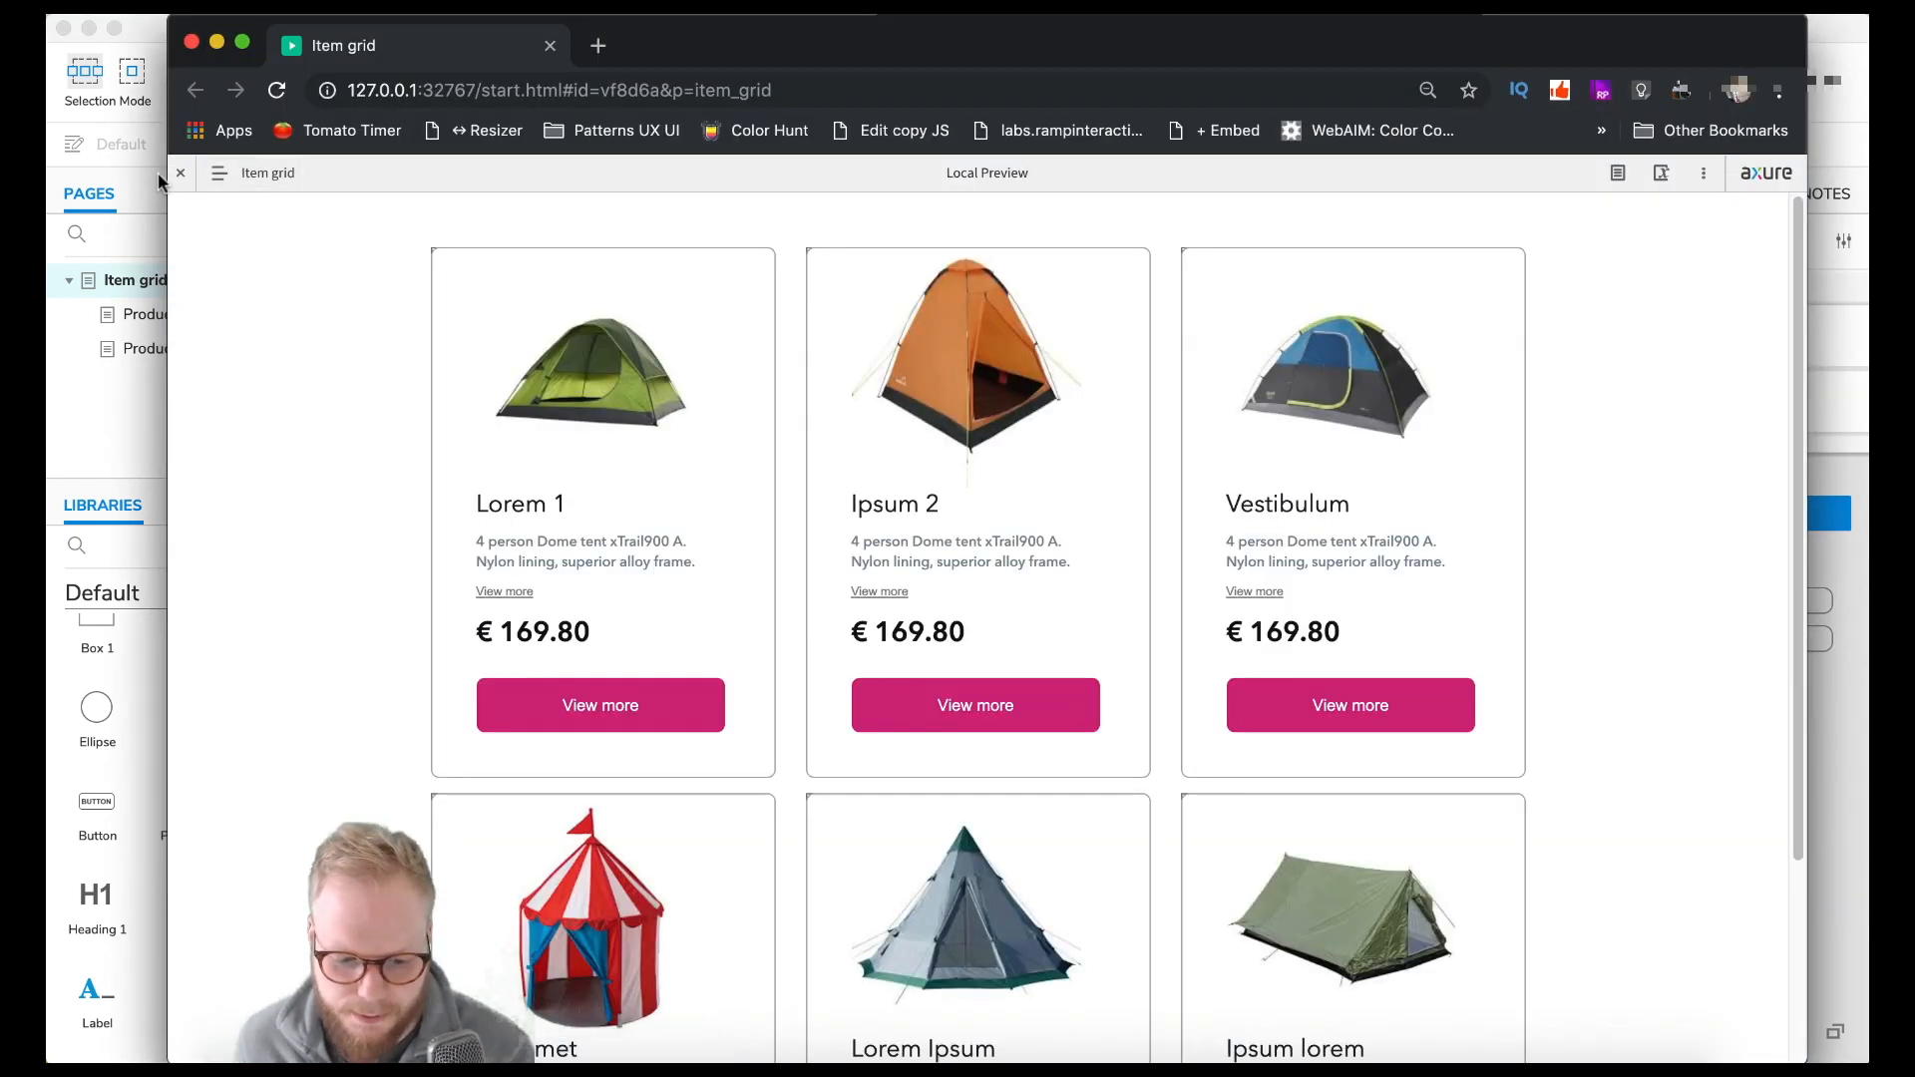
left_click(180, 173)
left_click_drag(481, 556, 543, 556)
left_click(522, 557)
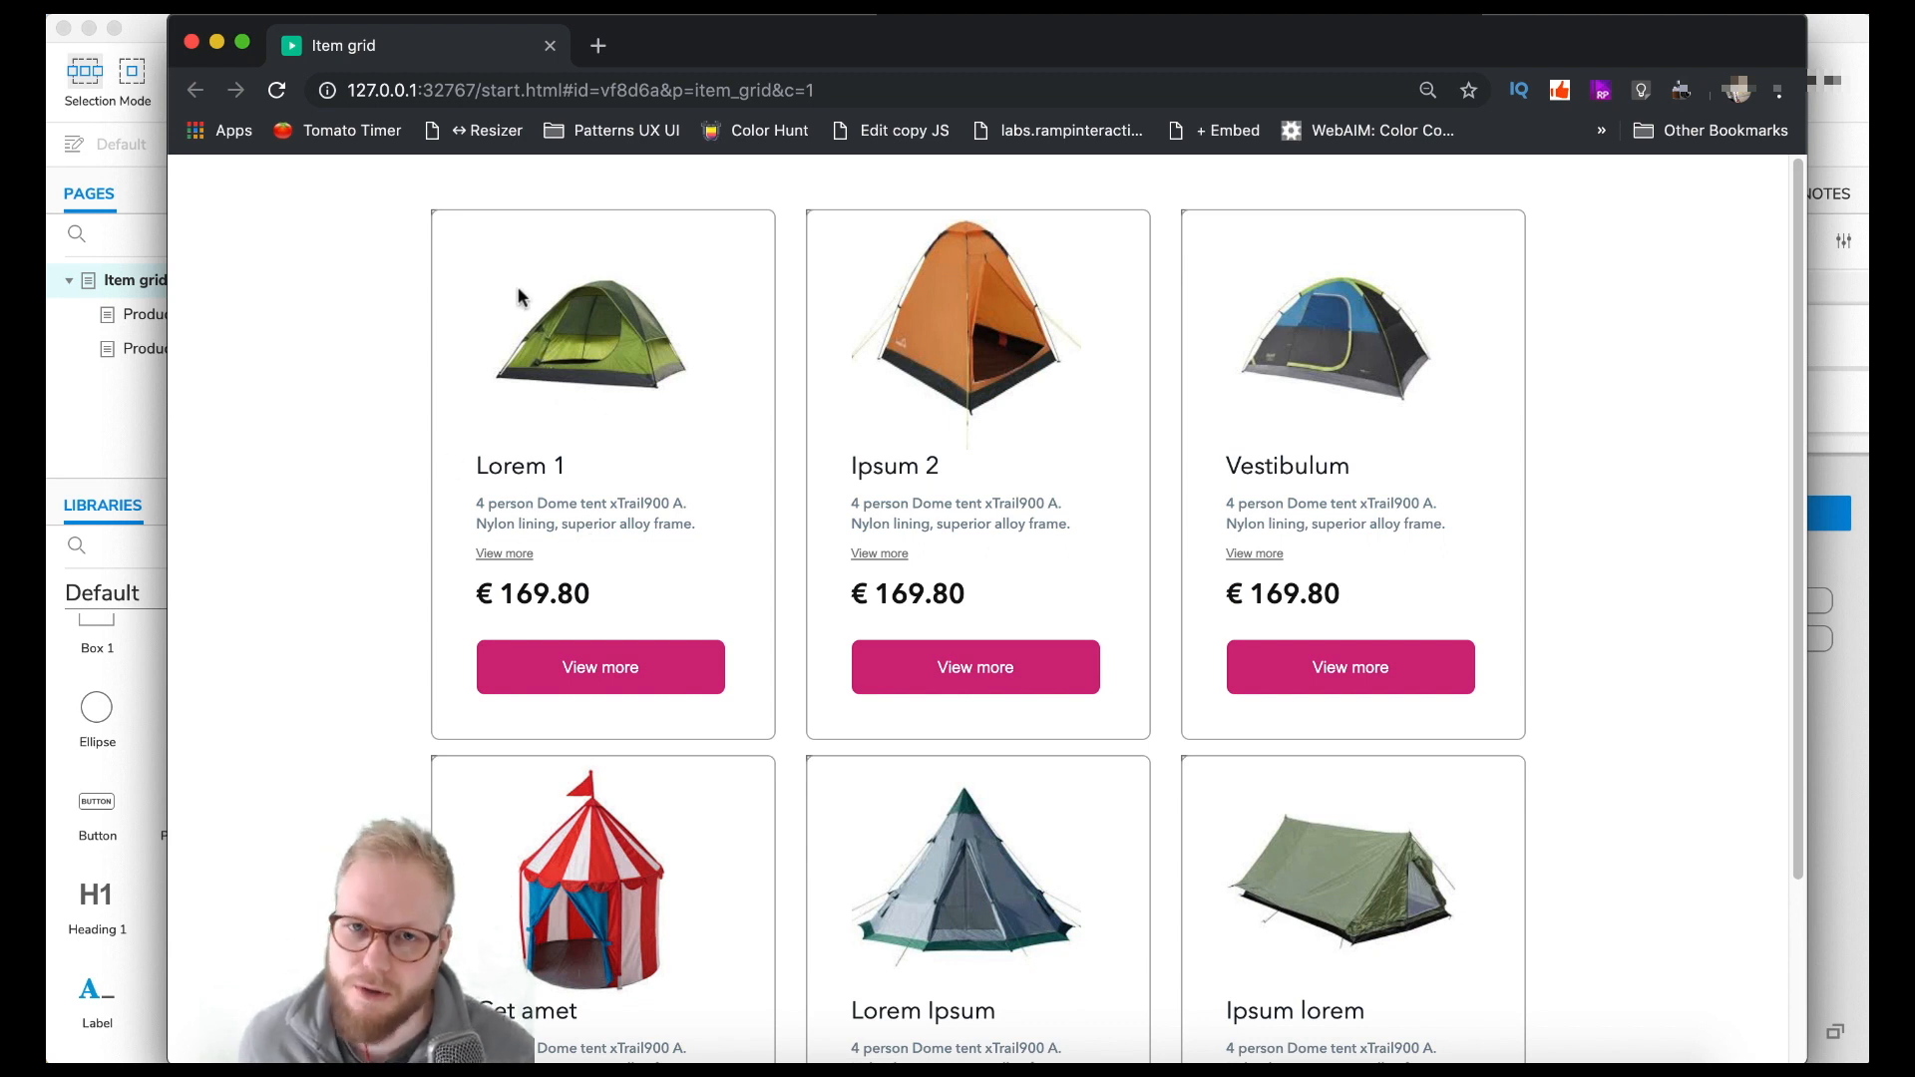
left_click(550, 47)
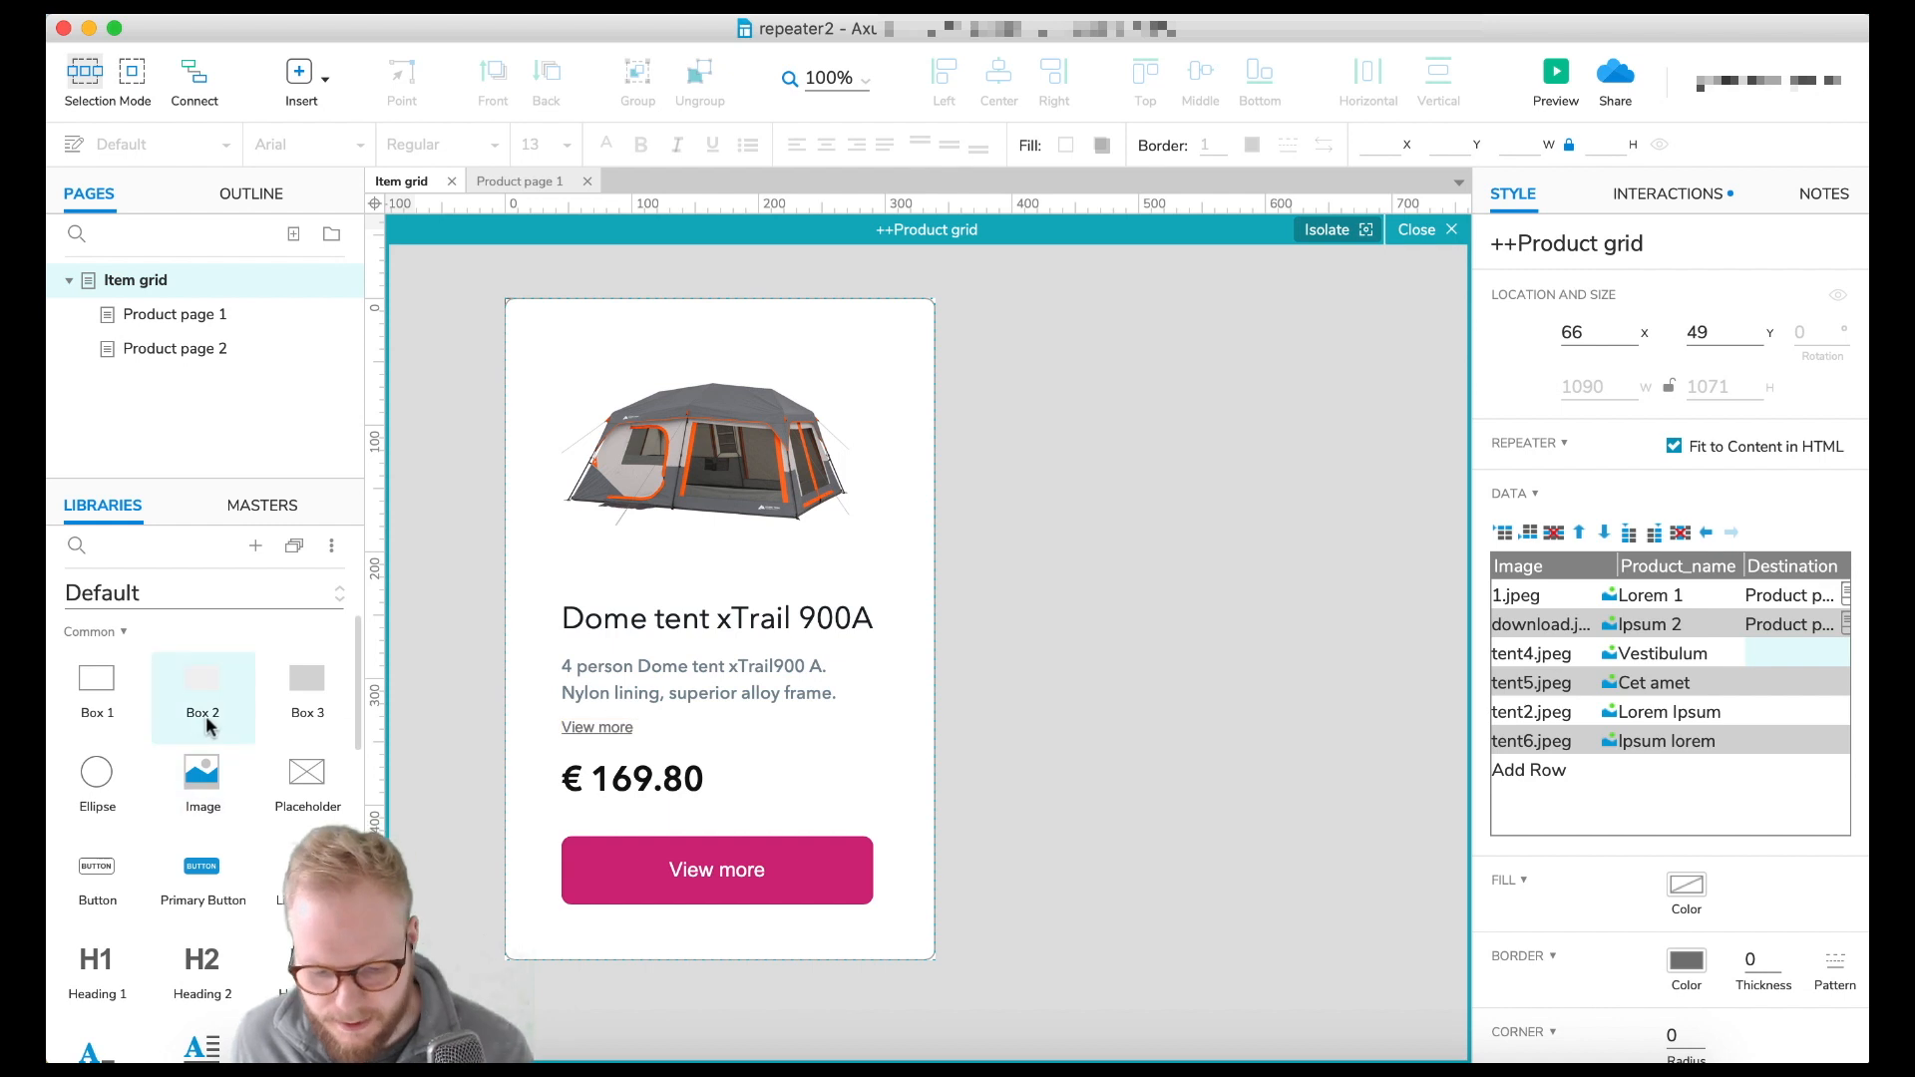
- Add a 300 × 170 Box 2 at X 20, Y 153 above the View more link in the item template, with corner radius 4
left_click_drag(591, 617, 544, 556)
left_click_drag(757, 755, 746, 680)
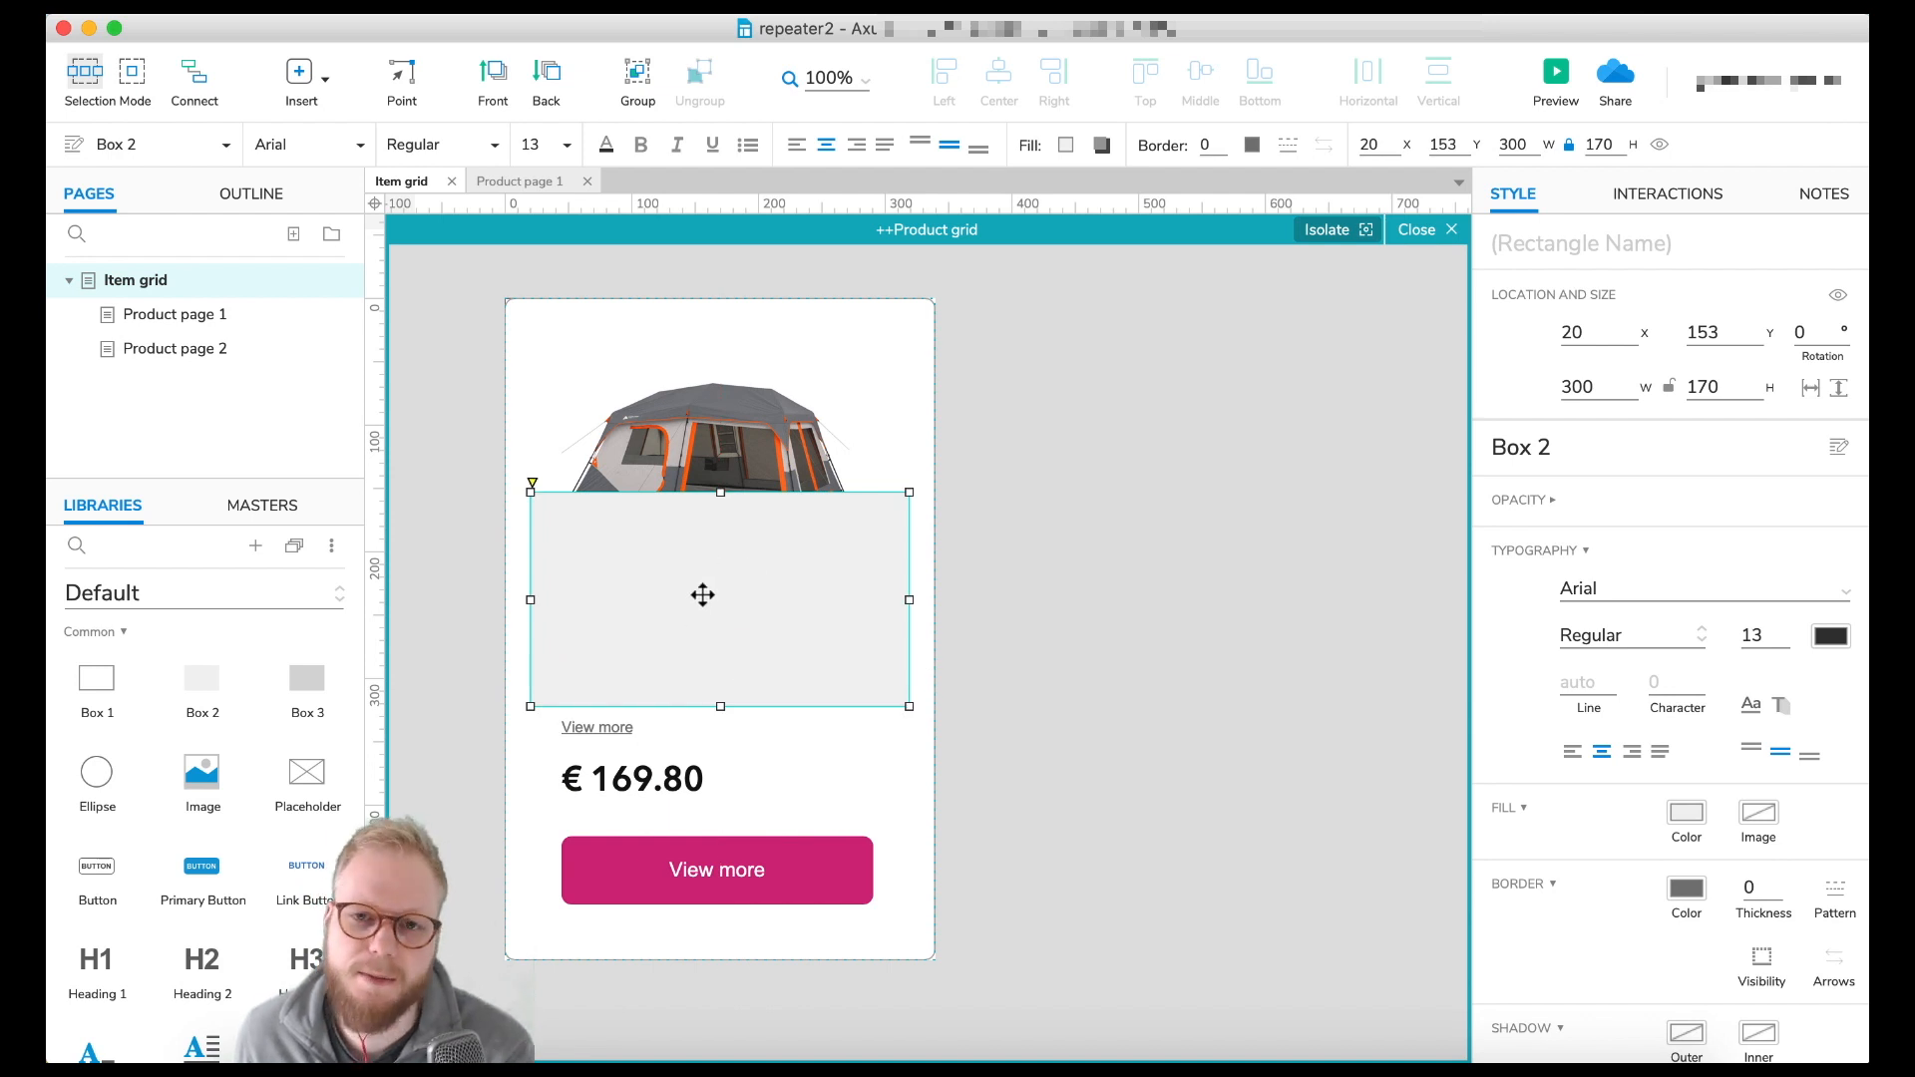
right_click(714, 592)
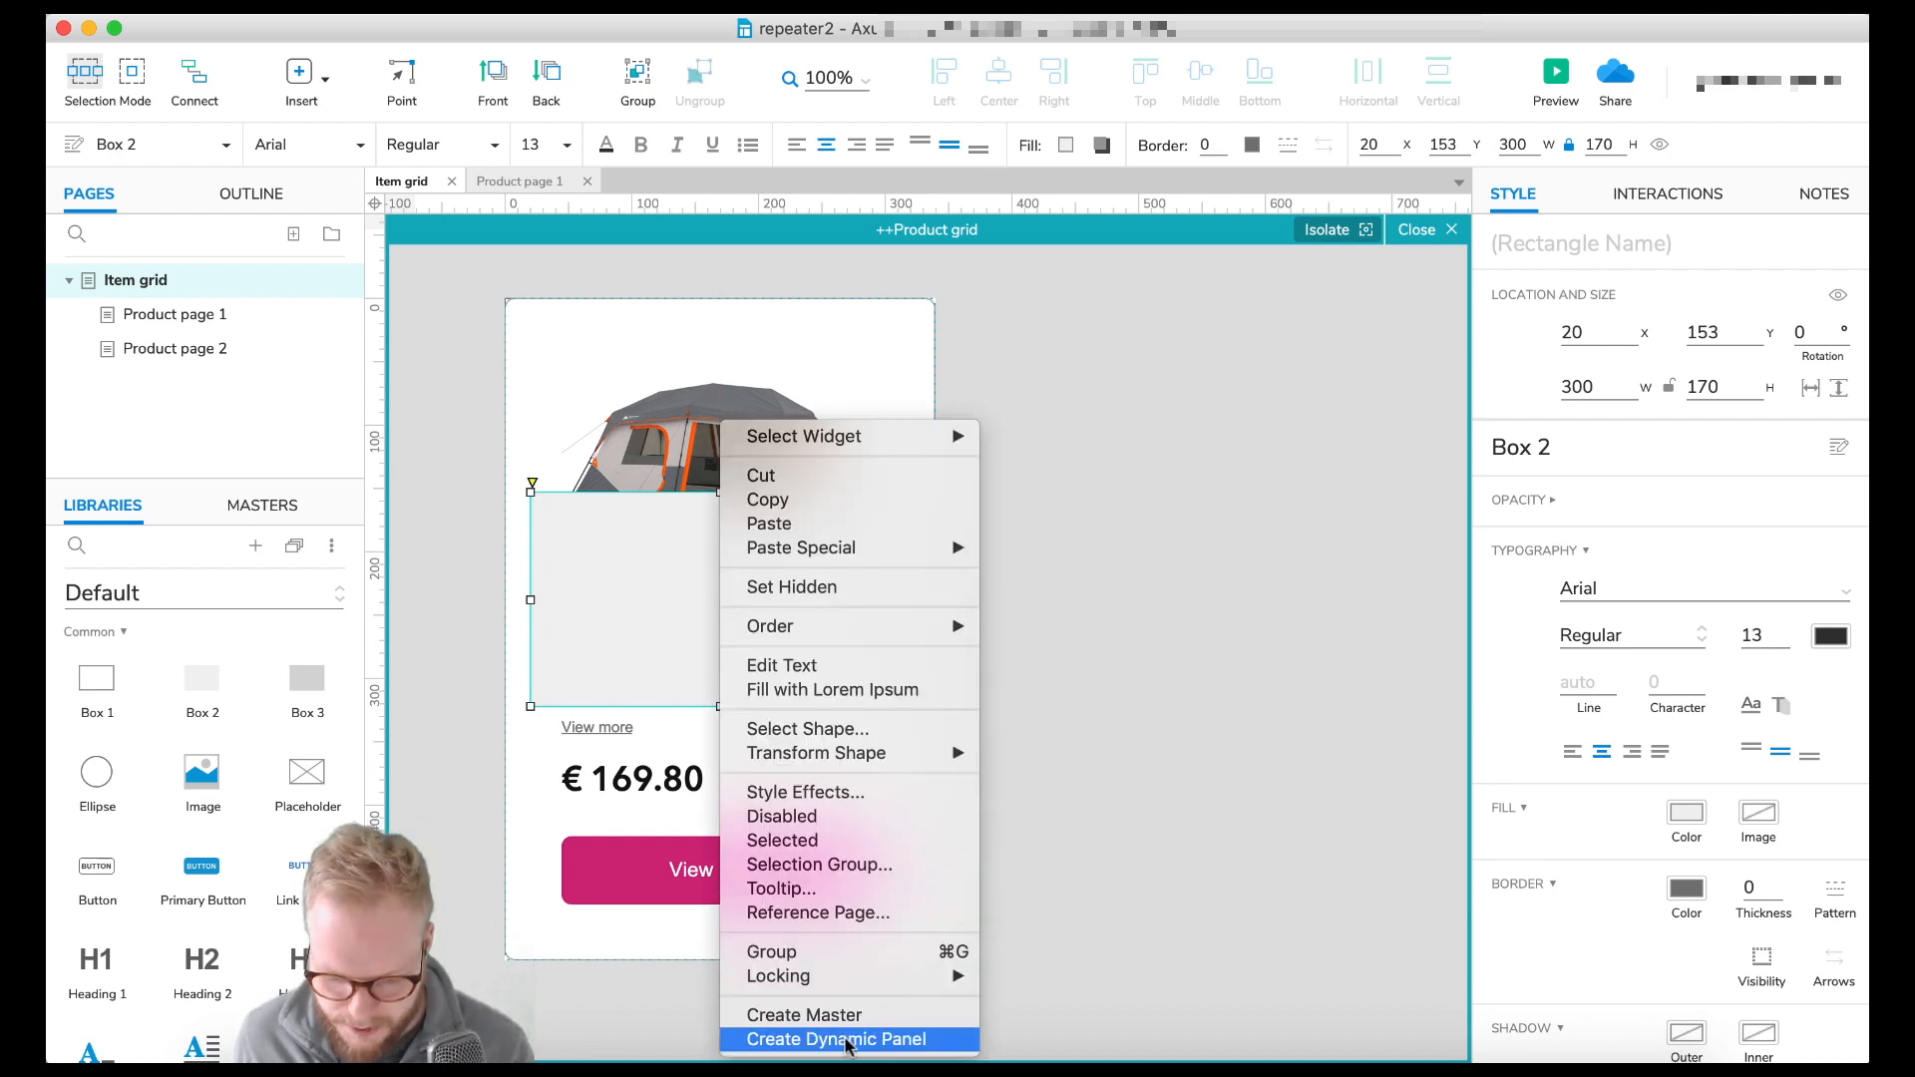
left_click(648, 662)
scroll(1686, 848, "down", 3)
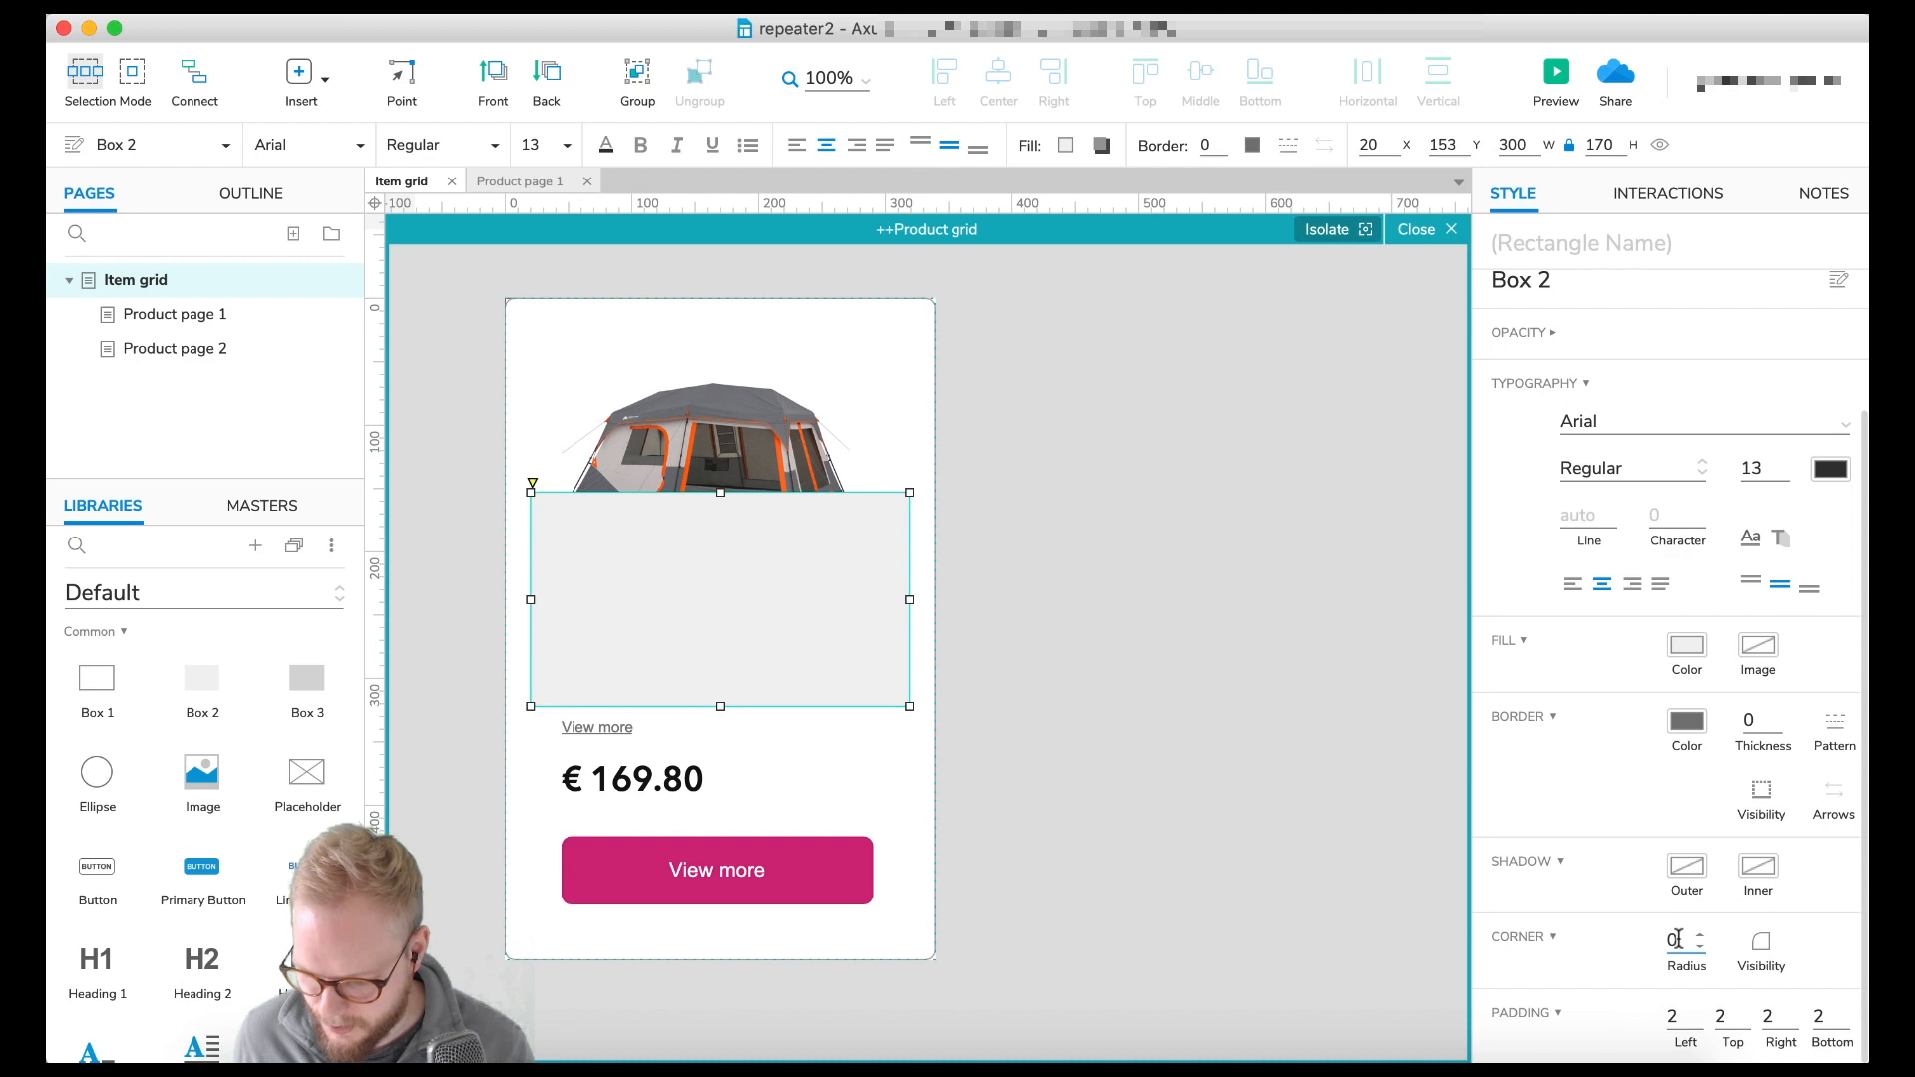
type("4")
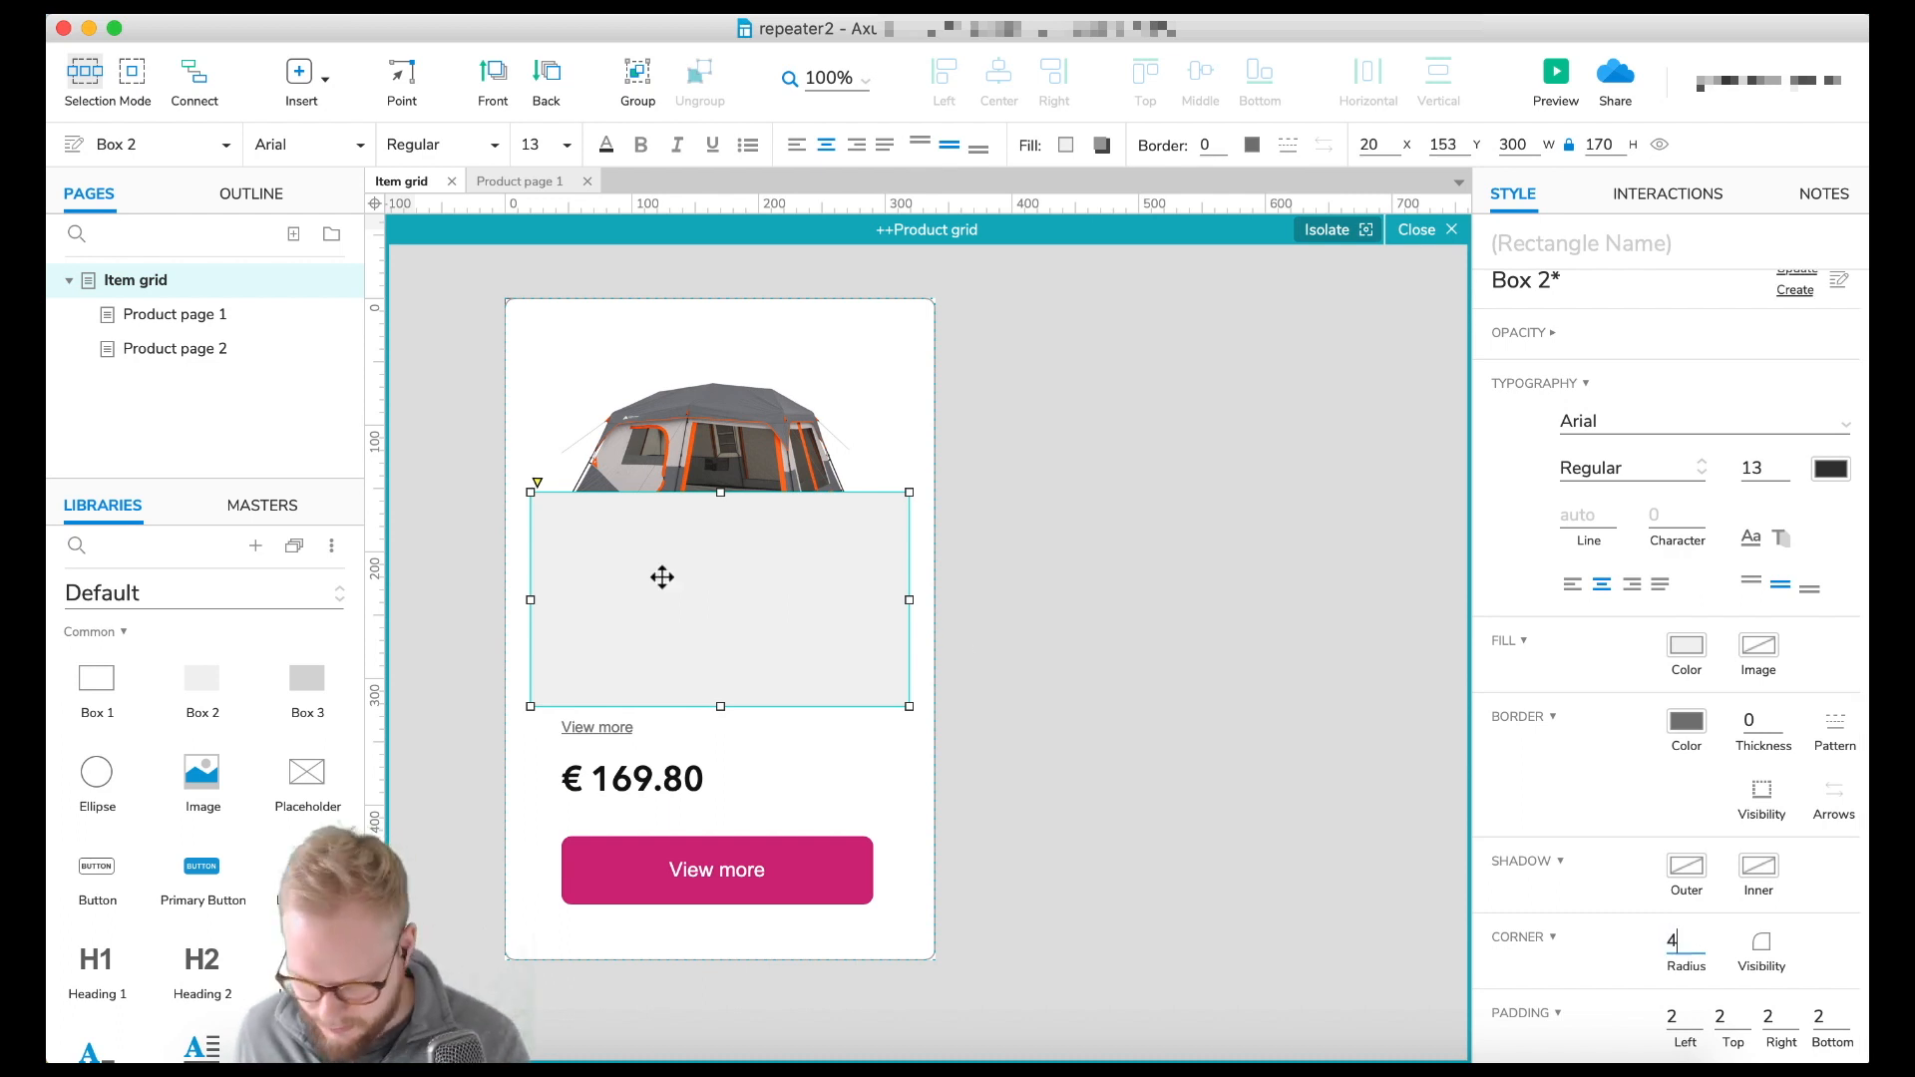
- Convert the box into a dynamic panel, move it up to Y 143 and extend its height to 185
right_click(779, 603)
mouse_move(891, 982)
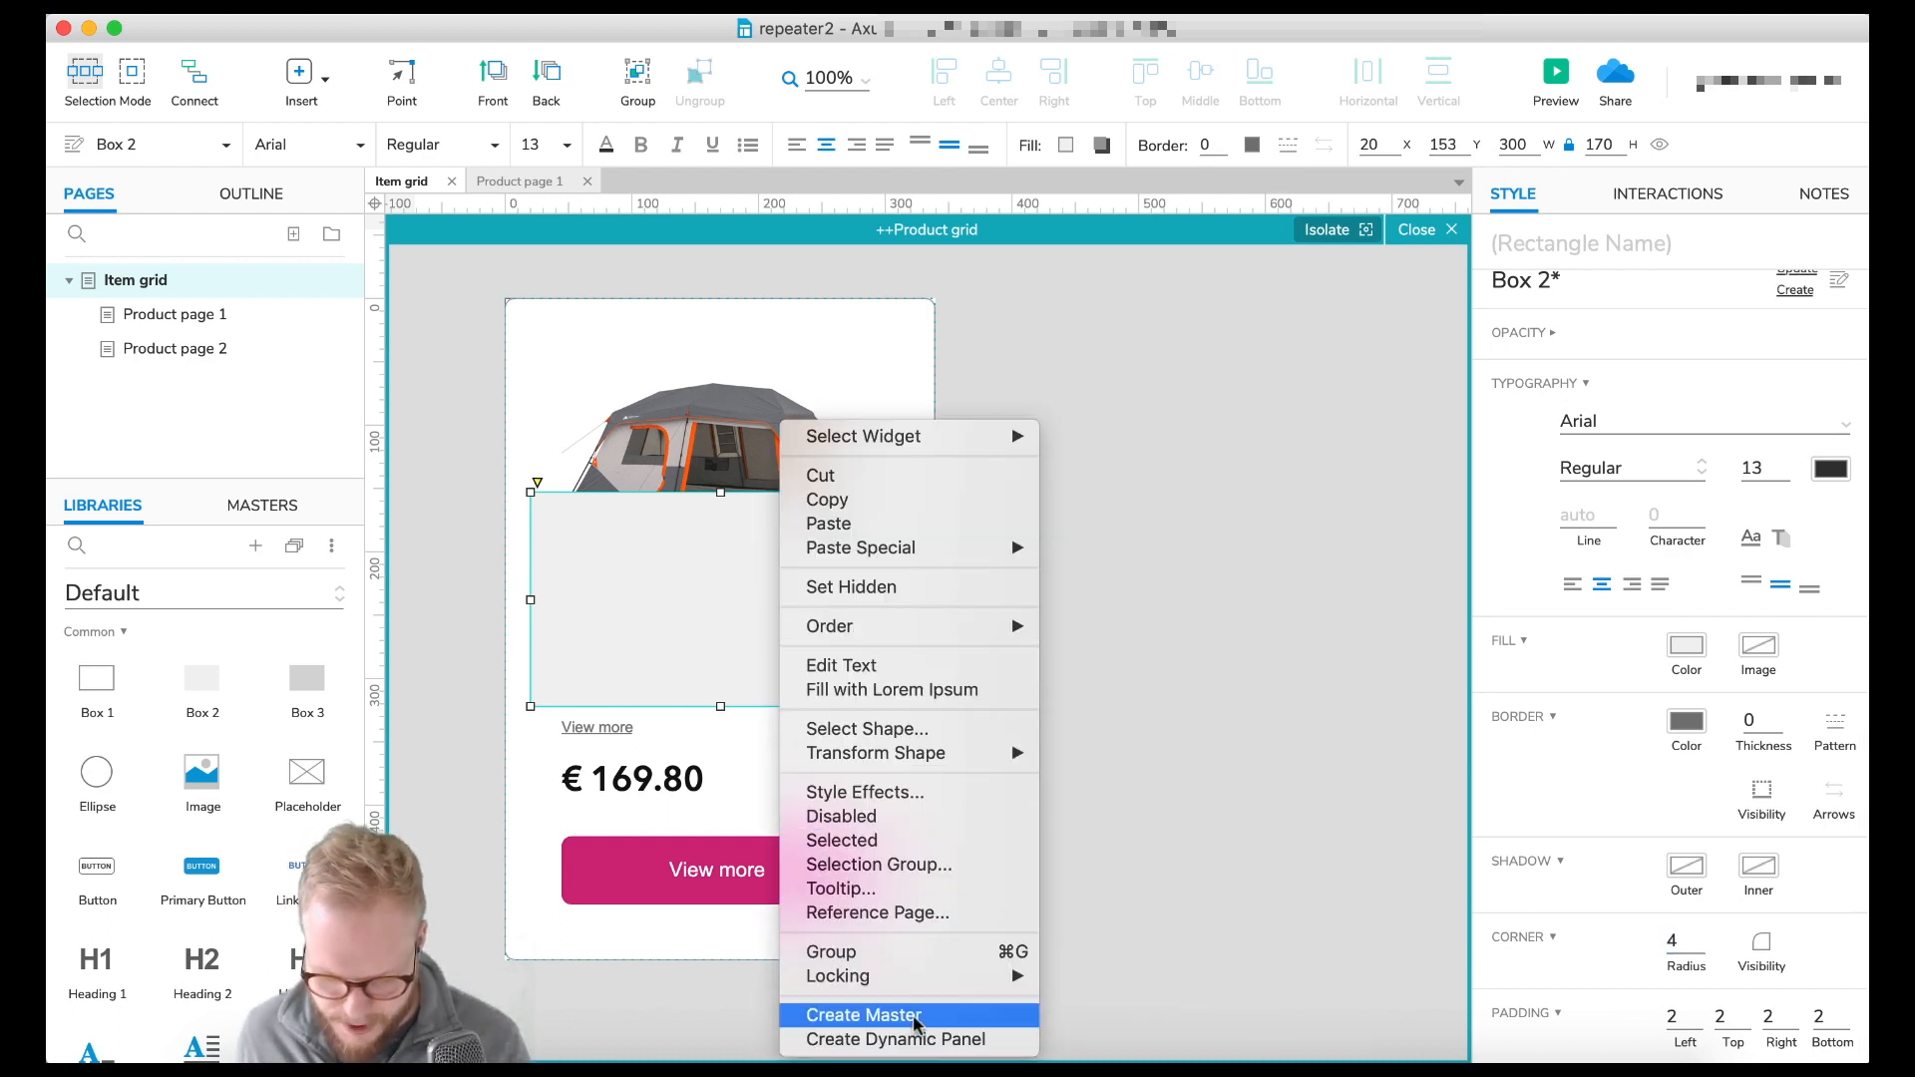
left_click(918, 1042)
key("Up")
key("Up")
key("Up")
key("Up")
key("Up")
key("Up")
left_click_drag(721, 698, 696, 647)
- In the panel's State1, add a second box, reshape it into a small downward triangle and place it under the box's lower-left edge
double_click(589, 698)
left_click_drag(543, 667, 582, 613)
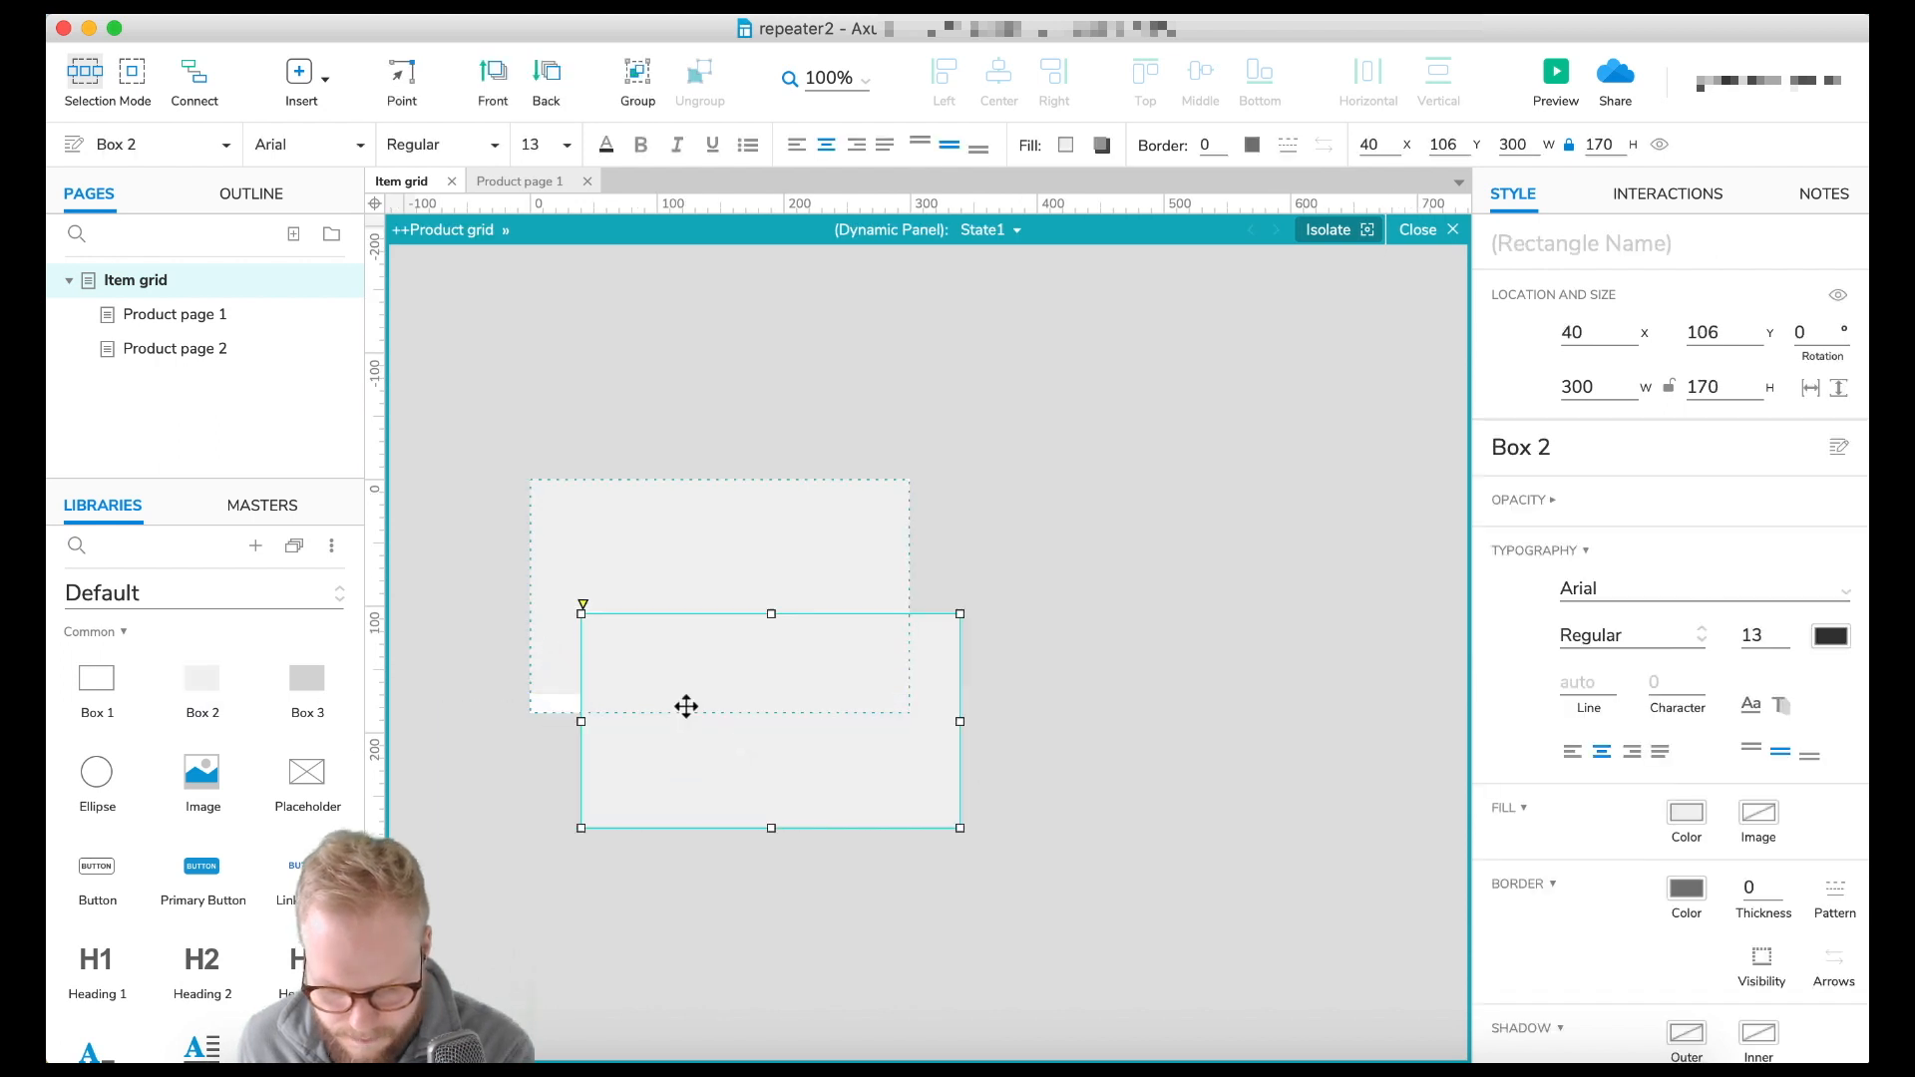
right_click(734, 753)
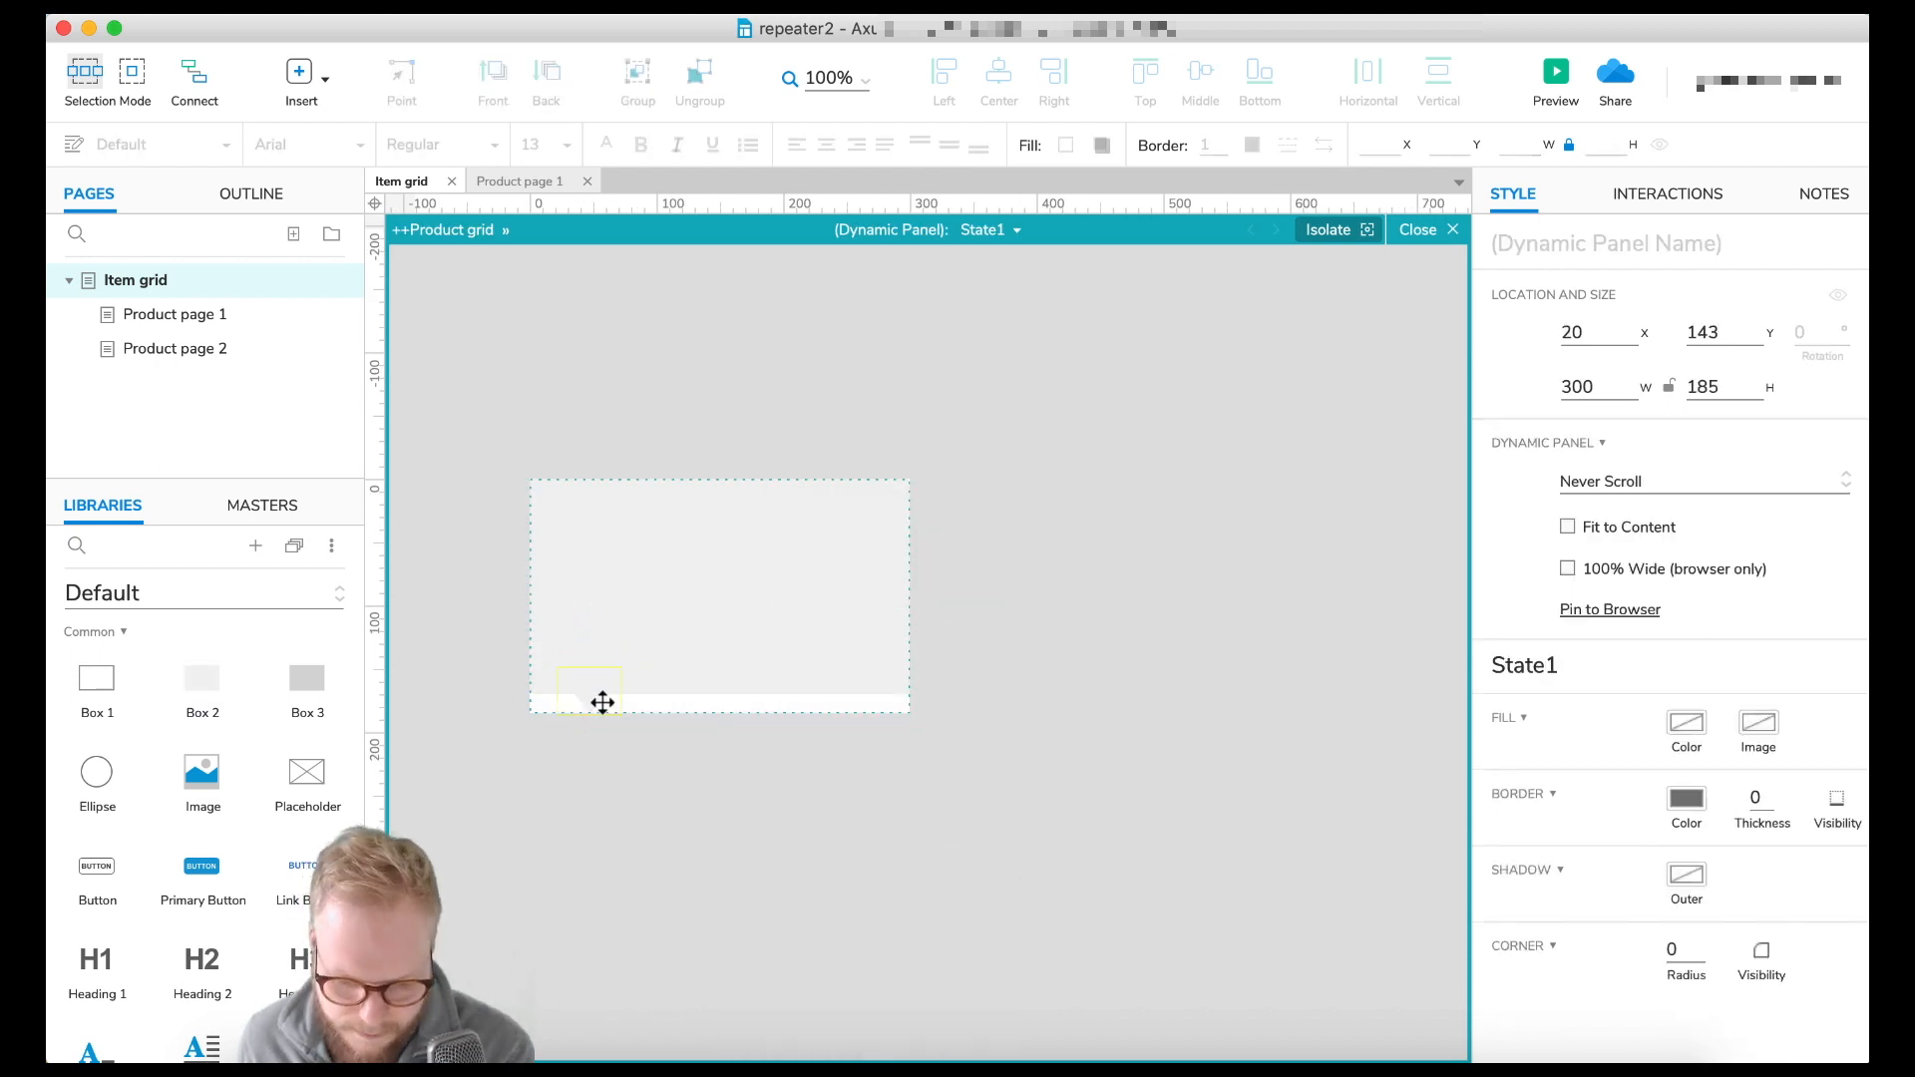
left_click(601, 702)
left_click_drag(590, 667, 590, 677)
left_click(1017, 674)
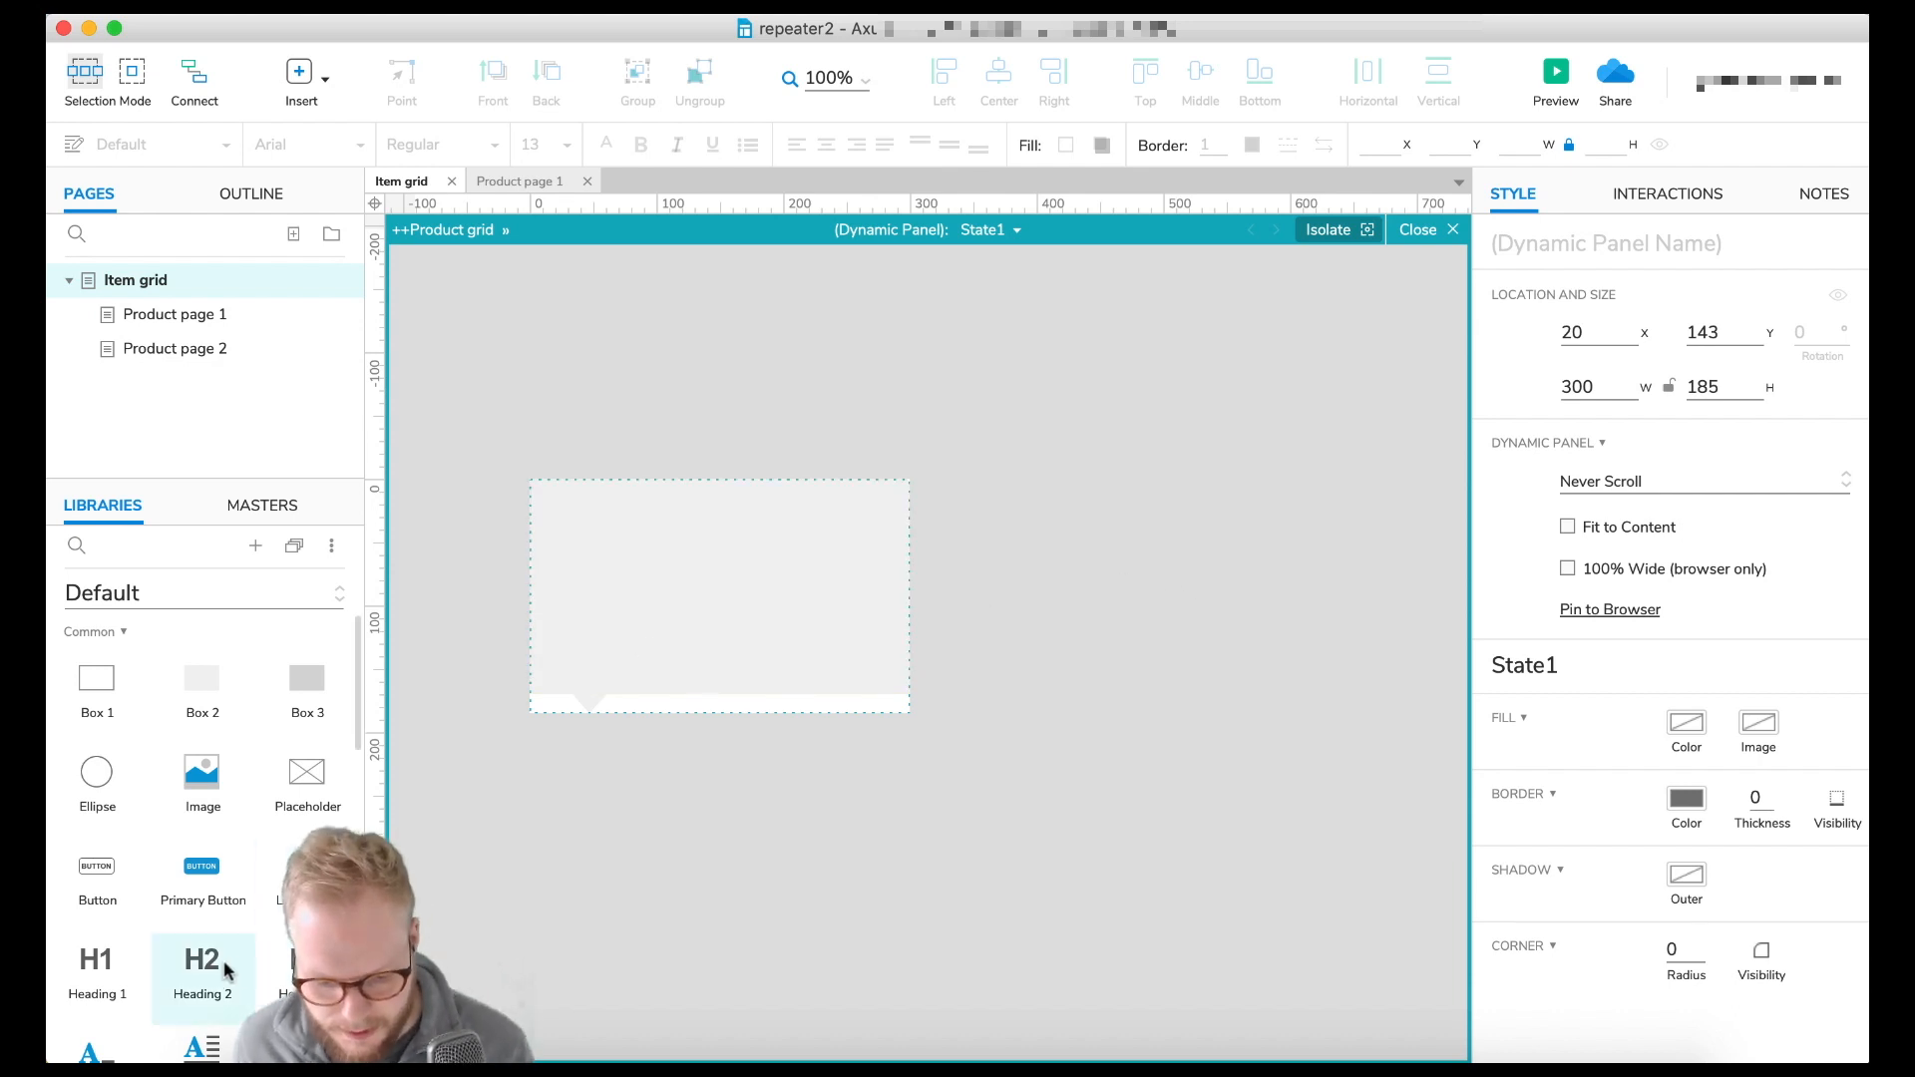
- Add a 258 × 131 paragraph at X 21, Y 21 inside the panel reading "This is there the text goes" at font size 14
scroll(195, 990, "down", 1)
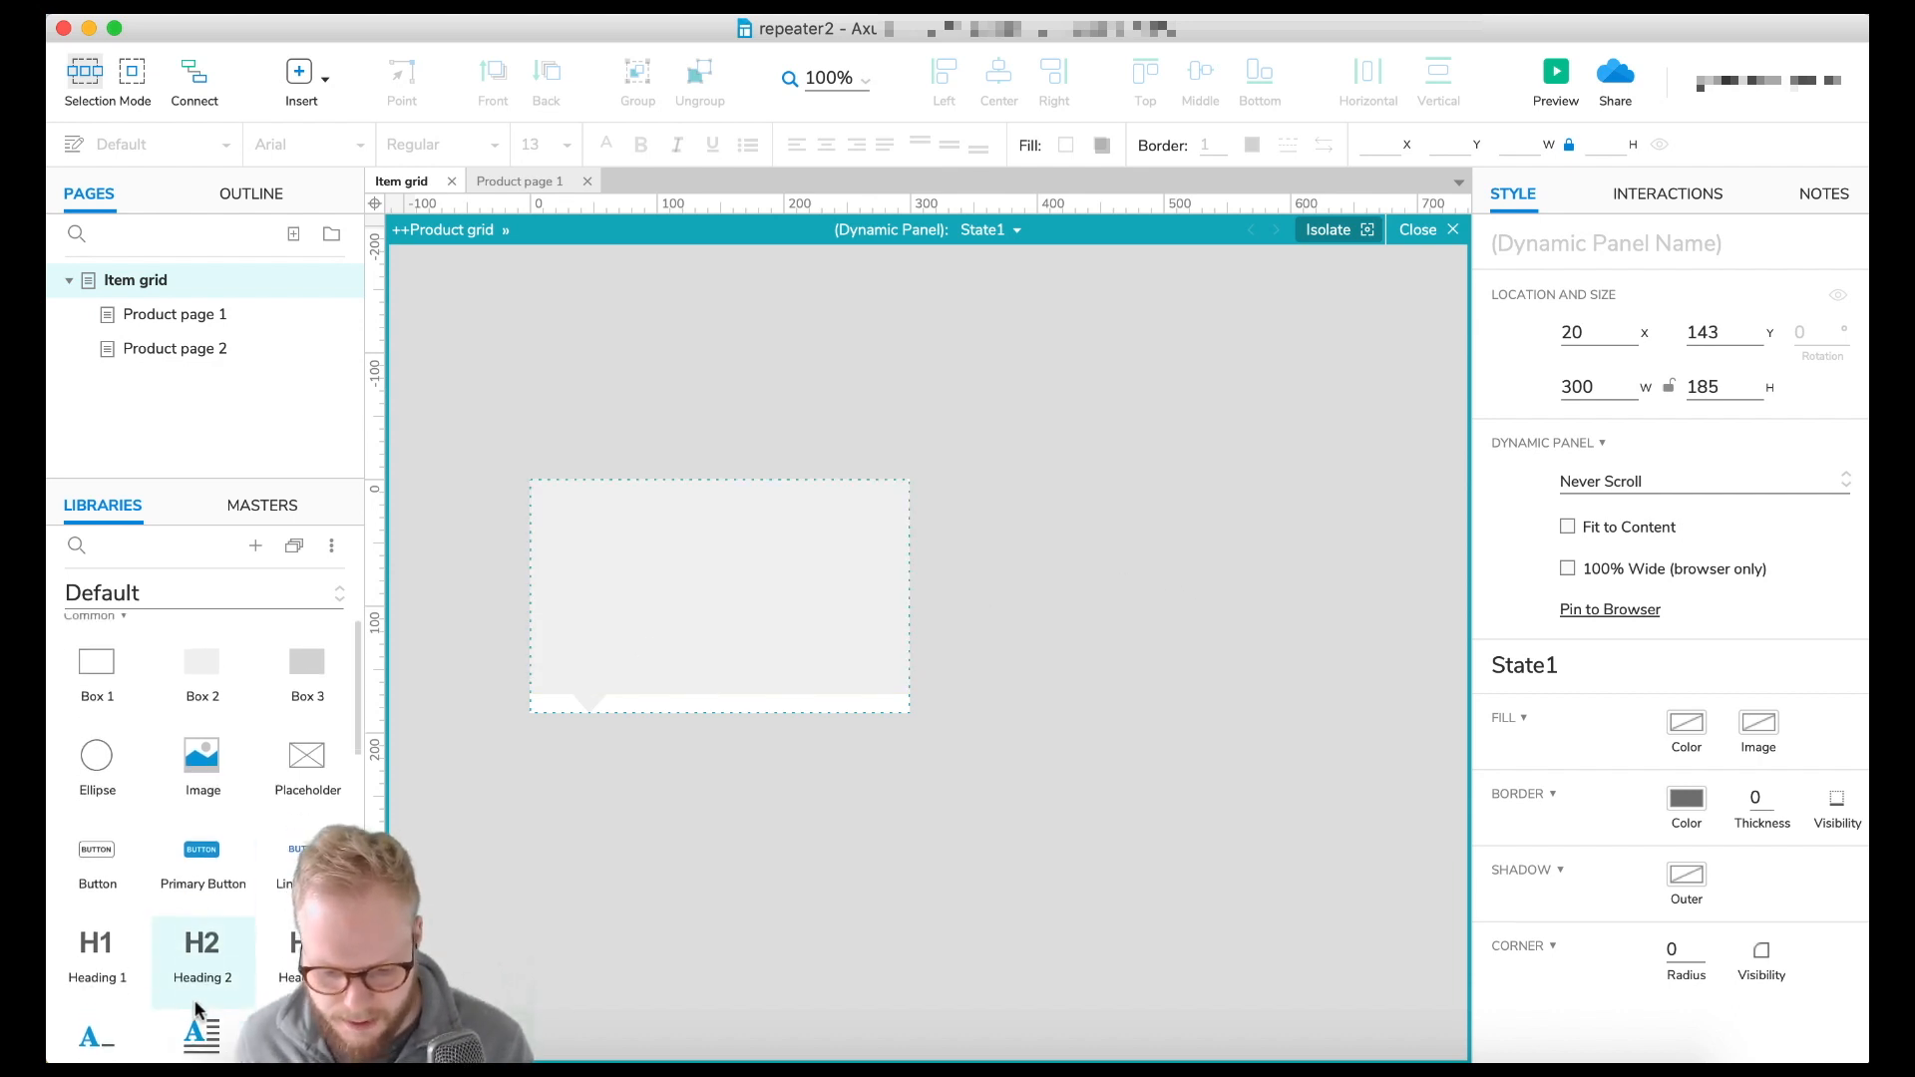
left_click_drag(200, 1035, 582, 509)
left_click_drag(934, 586, 883, 585)
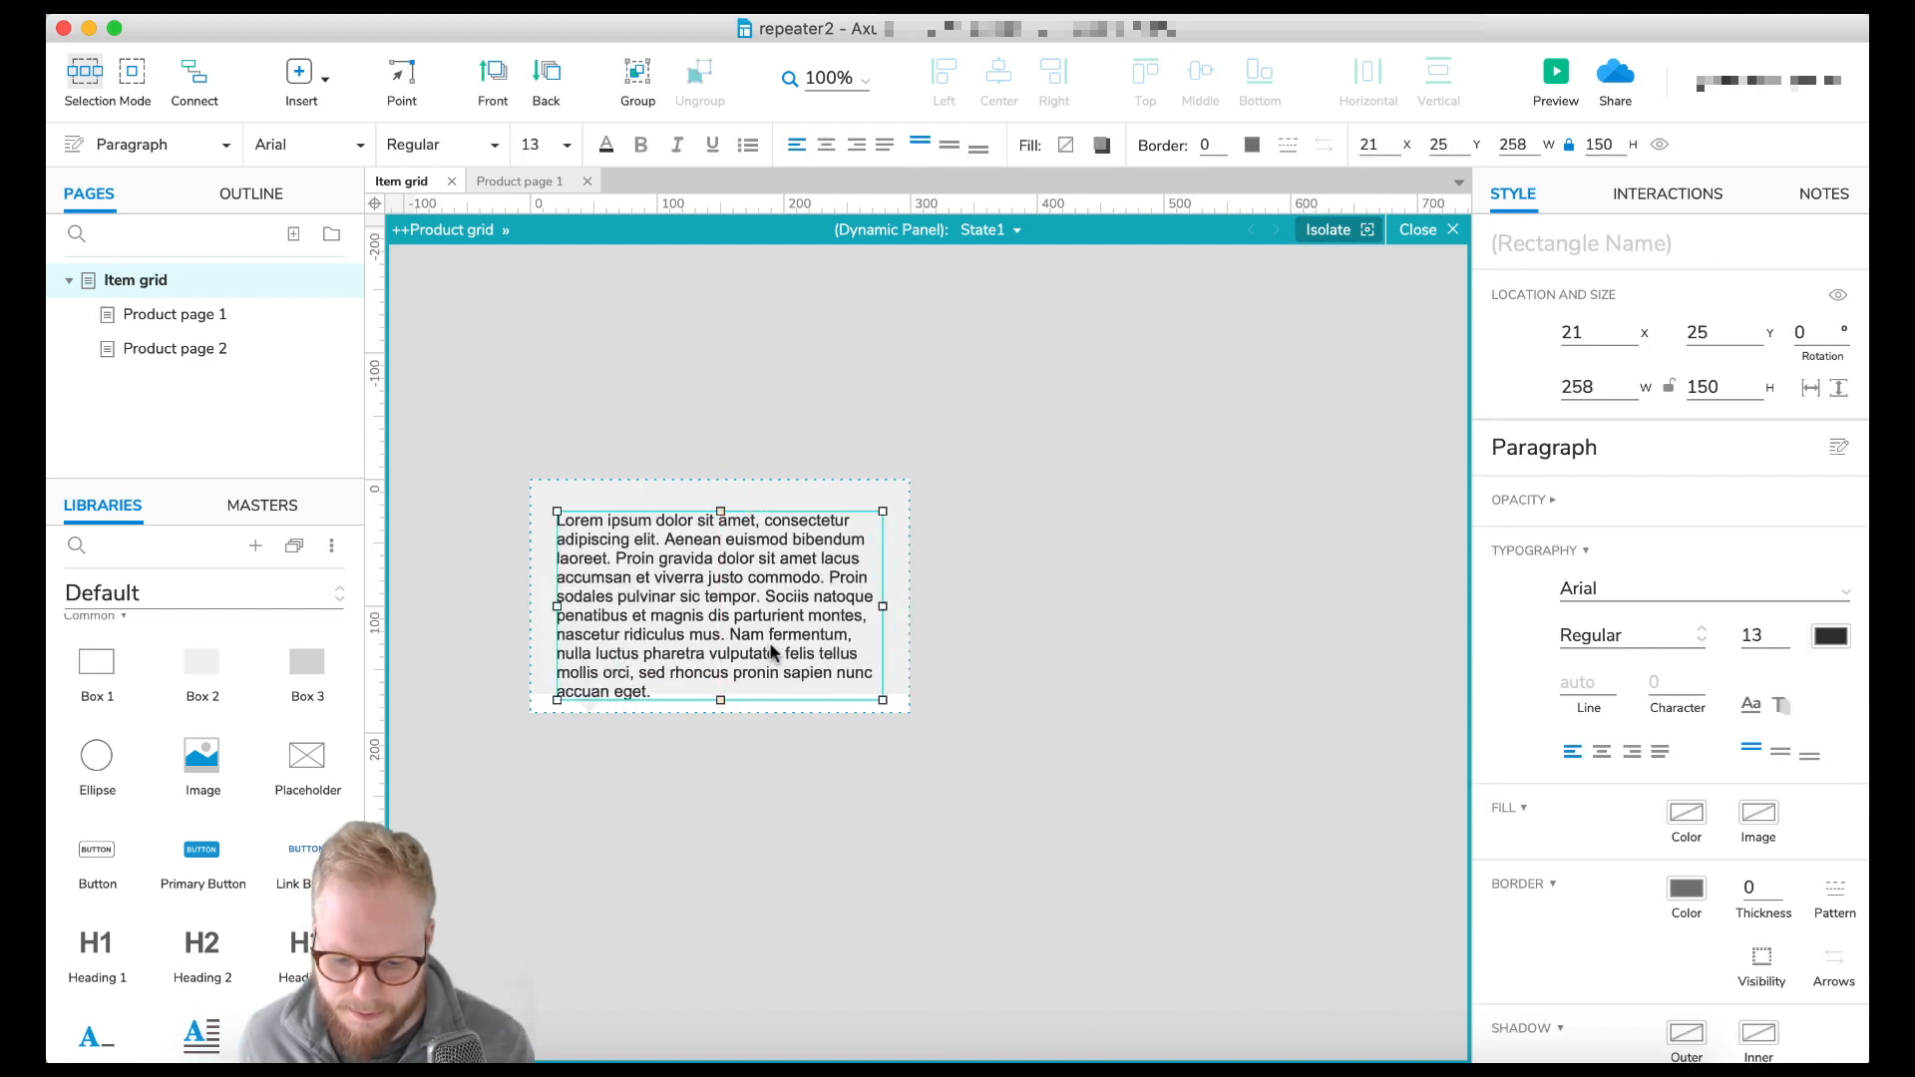
left_click_drag(719, 701, 721, 698)
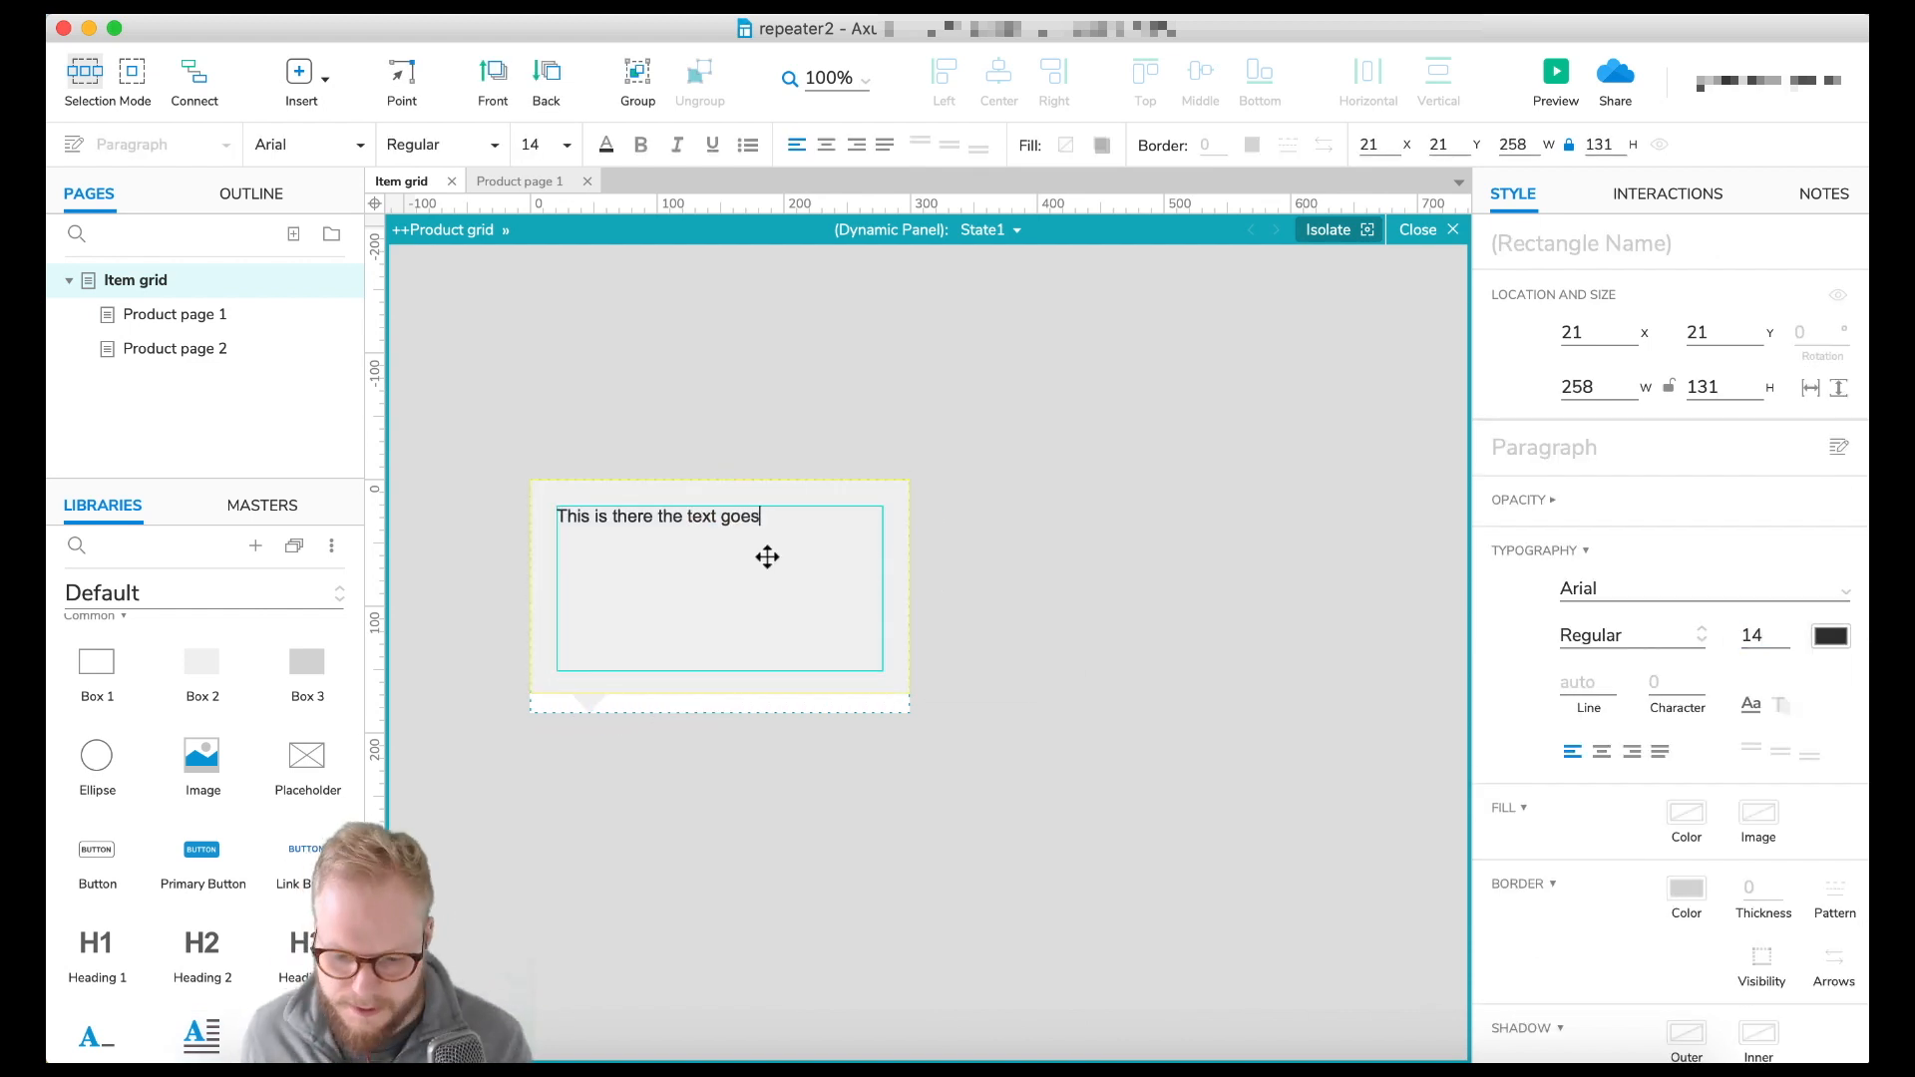
key("Escape")
- Return to the item template, name the dynamic panel "++Tooltip" and set it hidden
left_click(1418, 230)
double_click(696, 615)
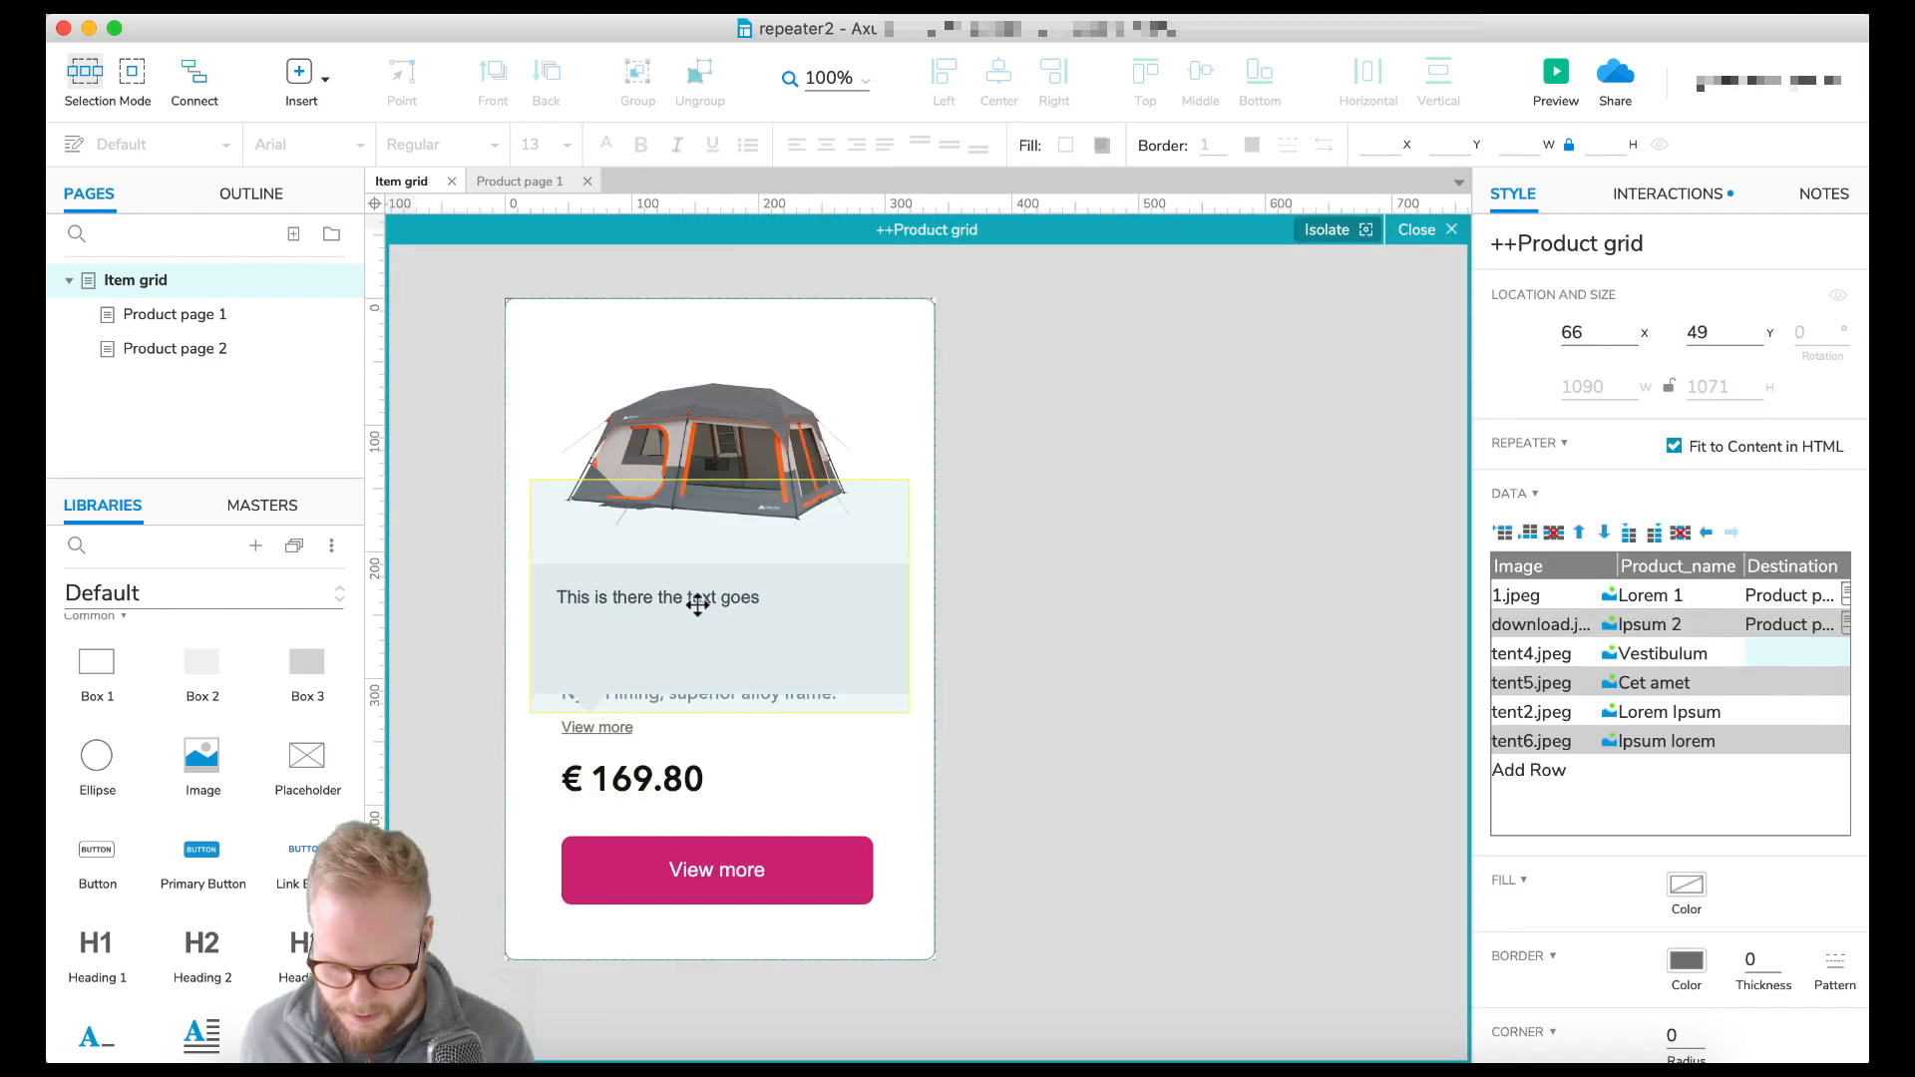
left_click(716, 611)
left_click_drag(719, 482, 719, 482)
left_click(1606, 244)
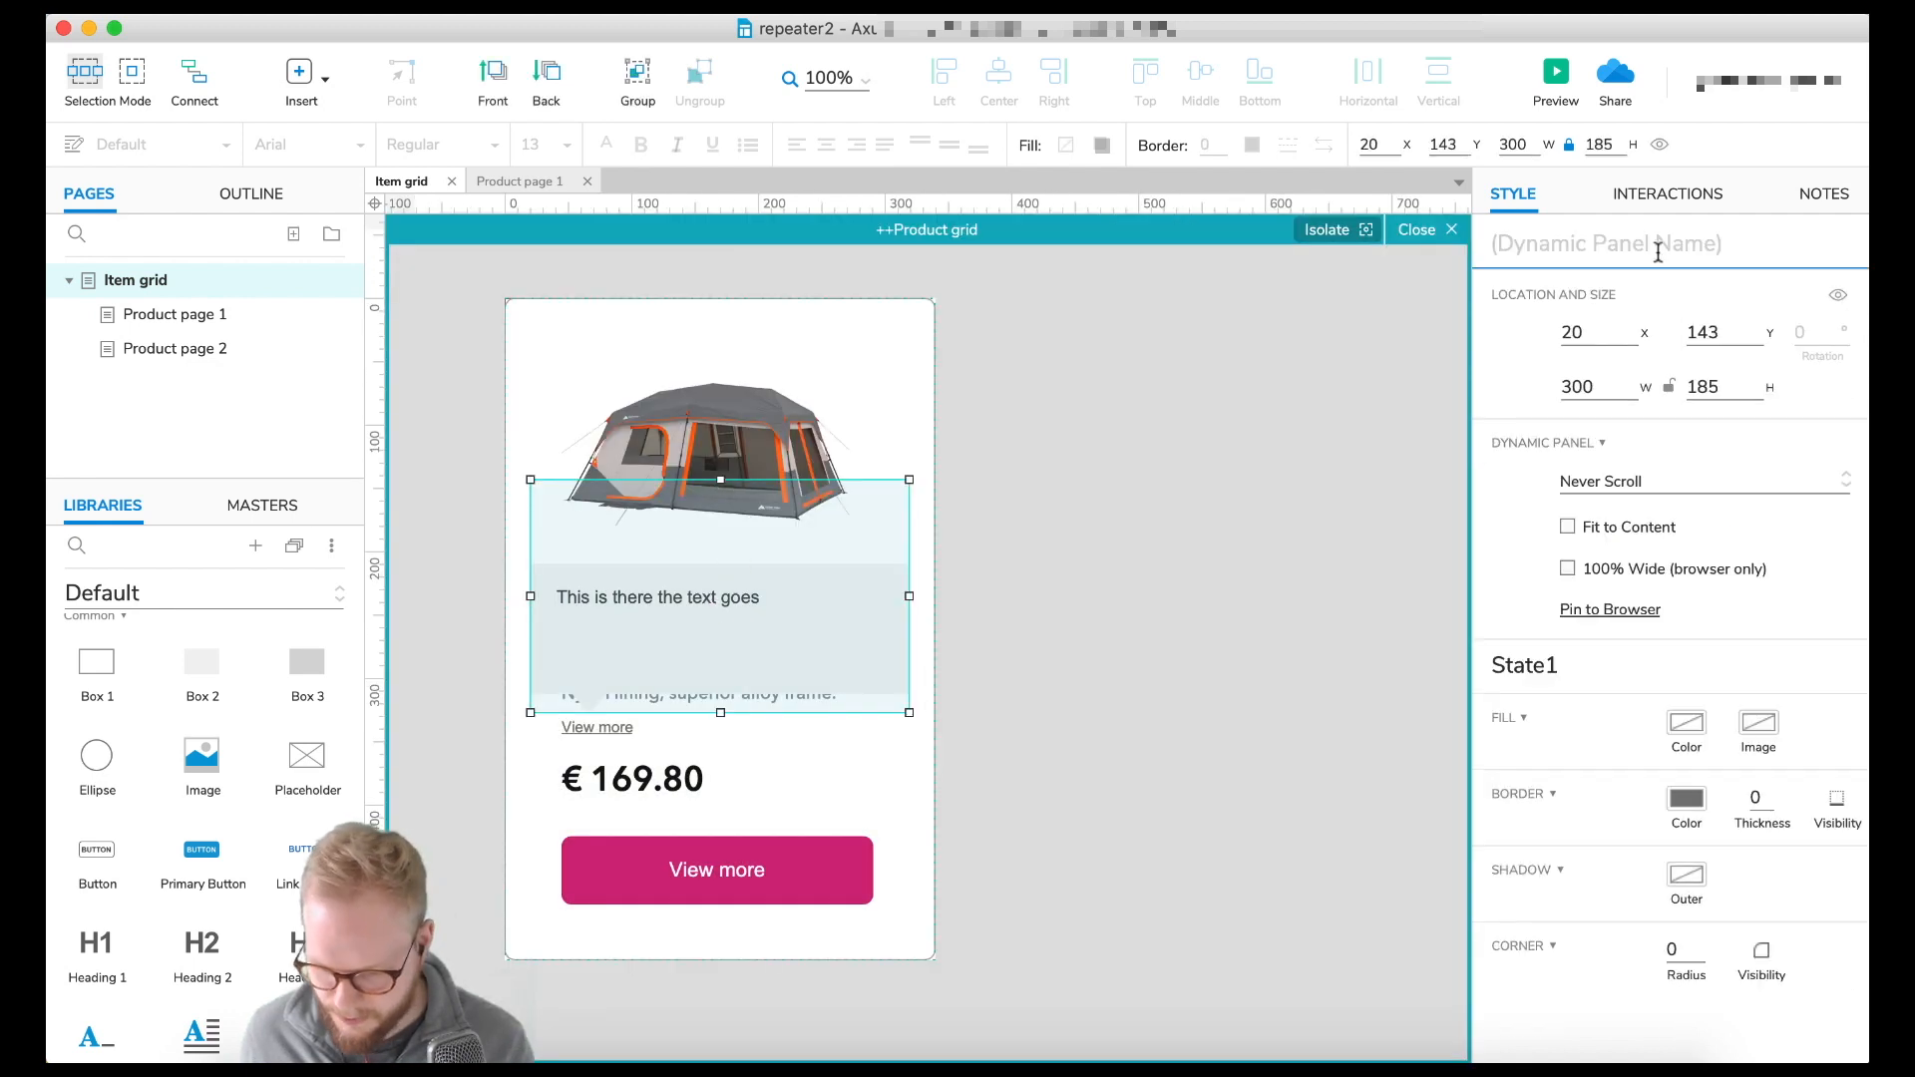
type("++Tooltip")
key("Return")
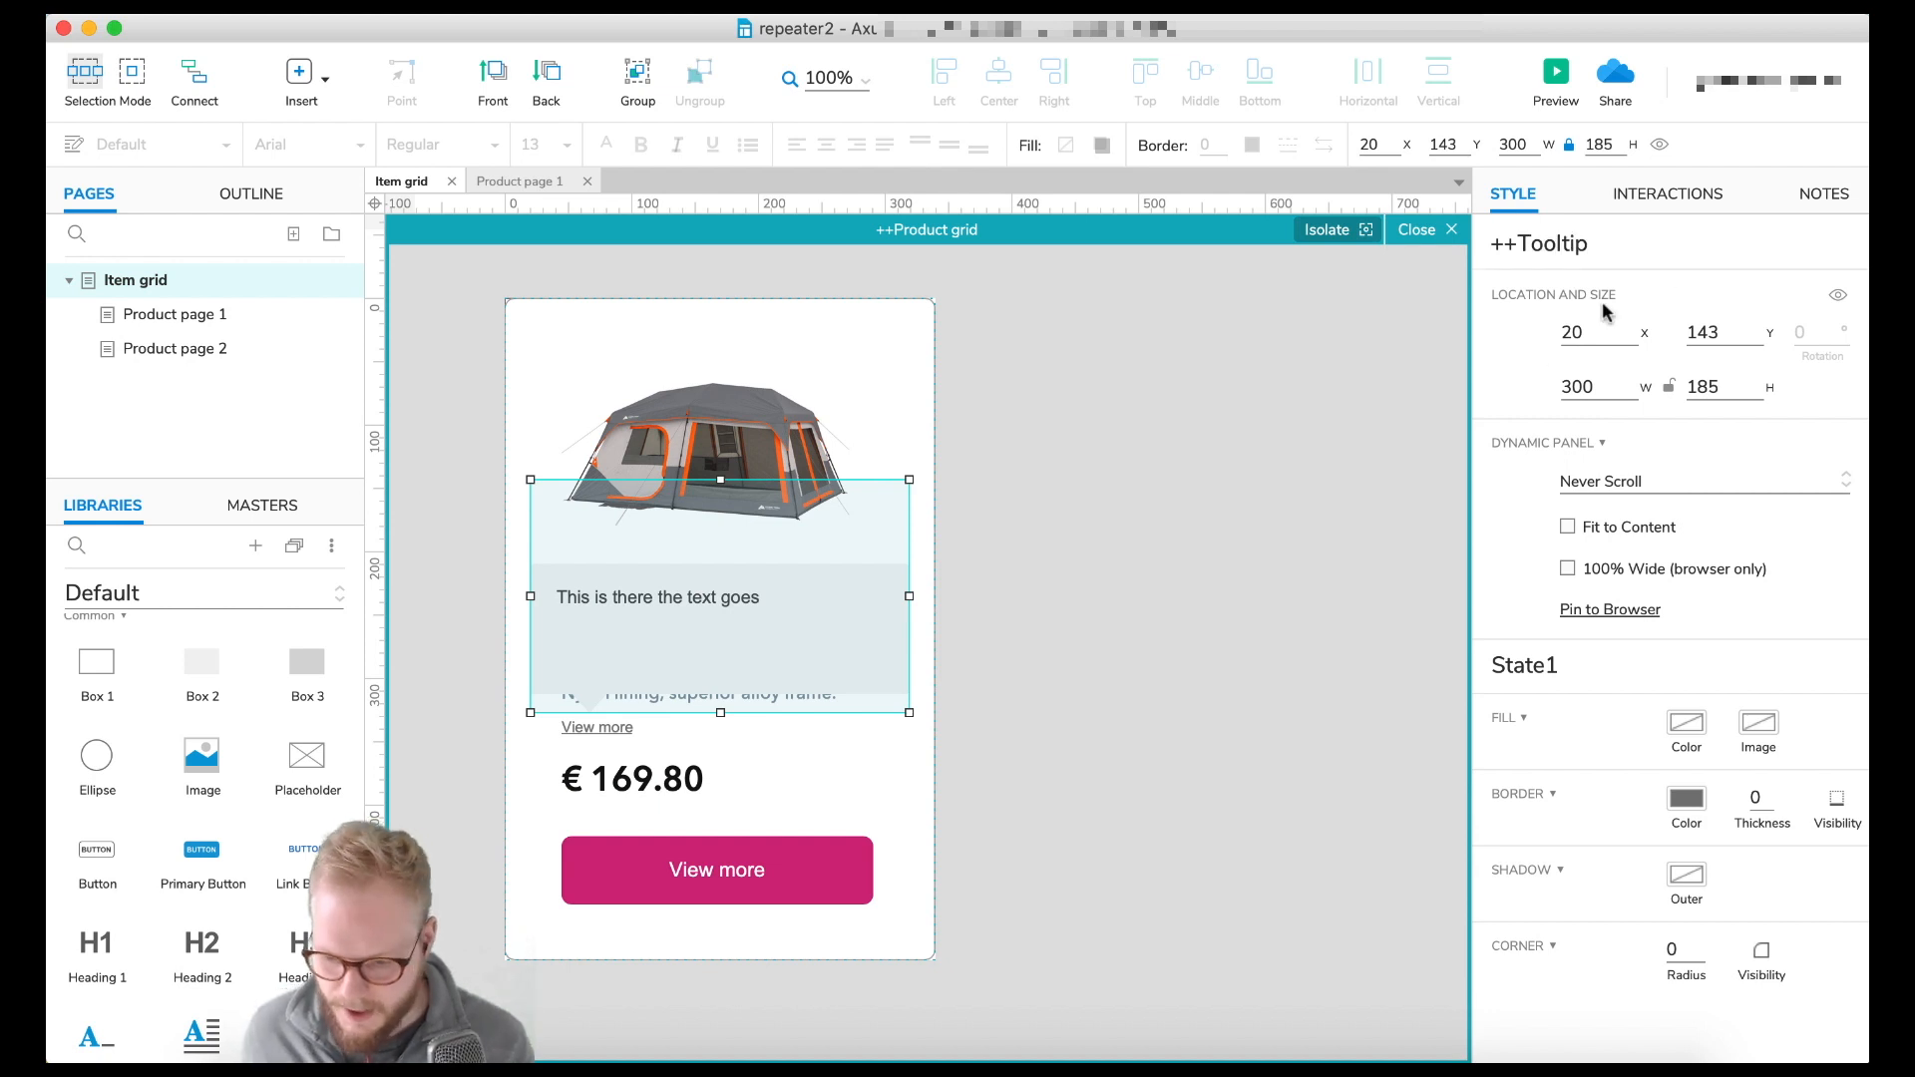
left_click(1838, 296)
- Place a 100 × 27 Hot Spot over the View more text link at X 29, Y 326
scroll(120, 915, "down", 5)
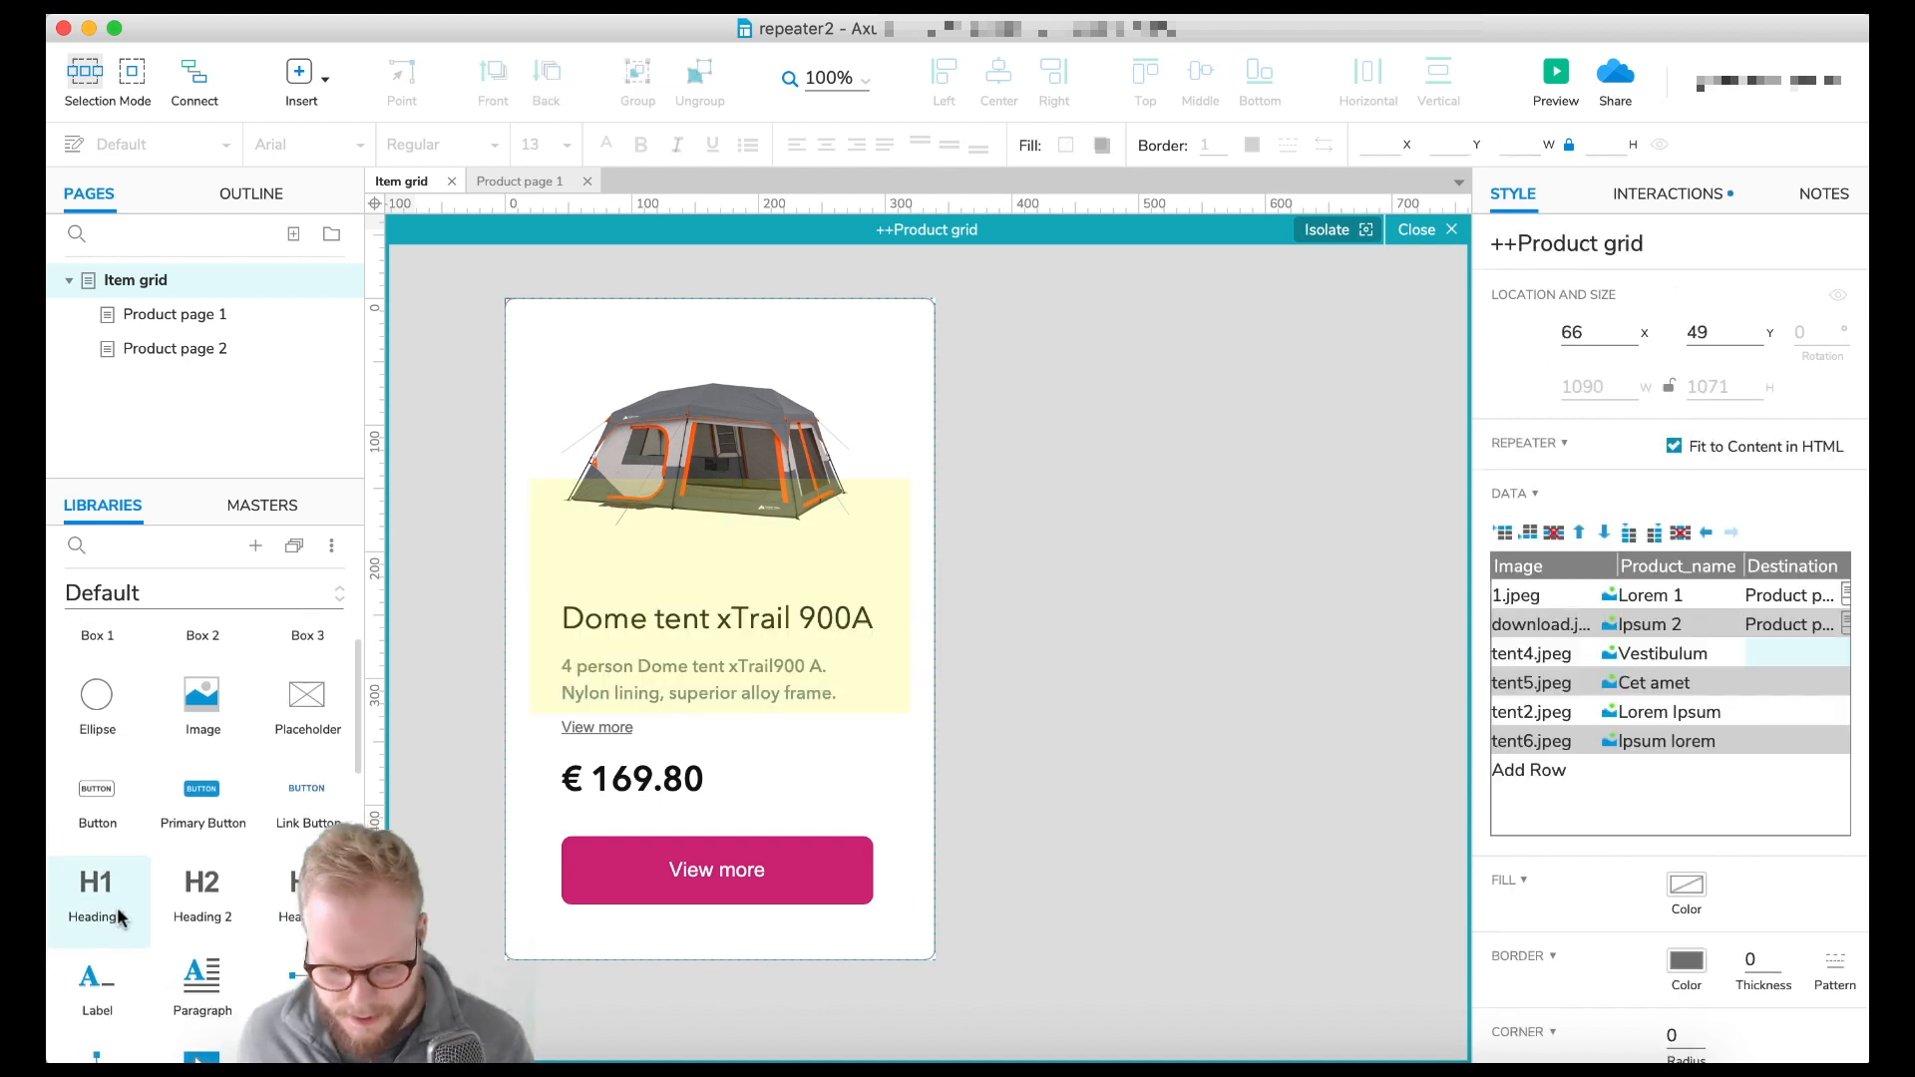
left_click_drag(193, 933, 540, 713)
left_click_drag(608, 847, 607, 760)
key("Up")
key("Up")
key("Up")
key("Up")
key("Up")
key("Up")
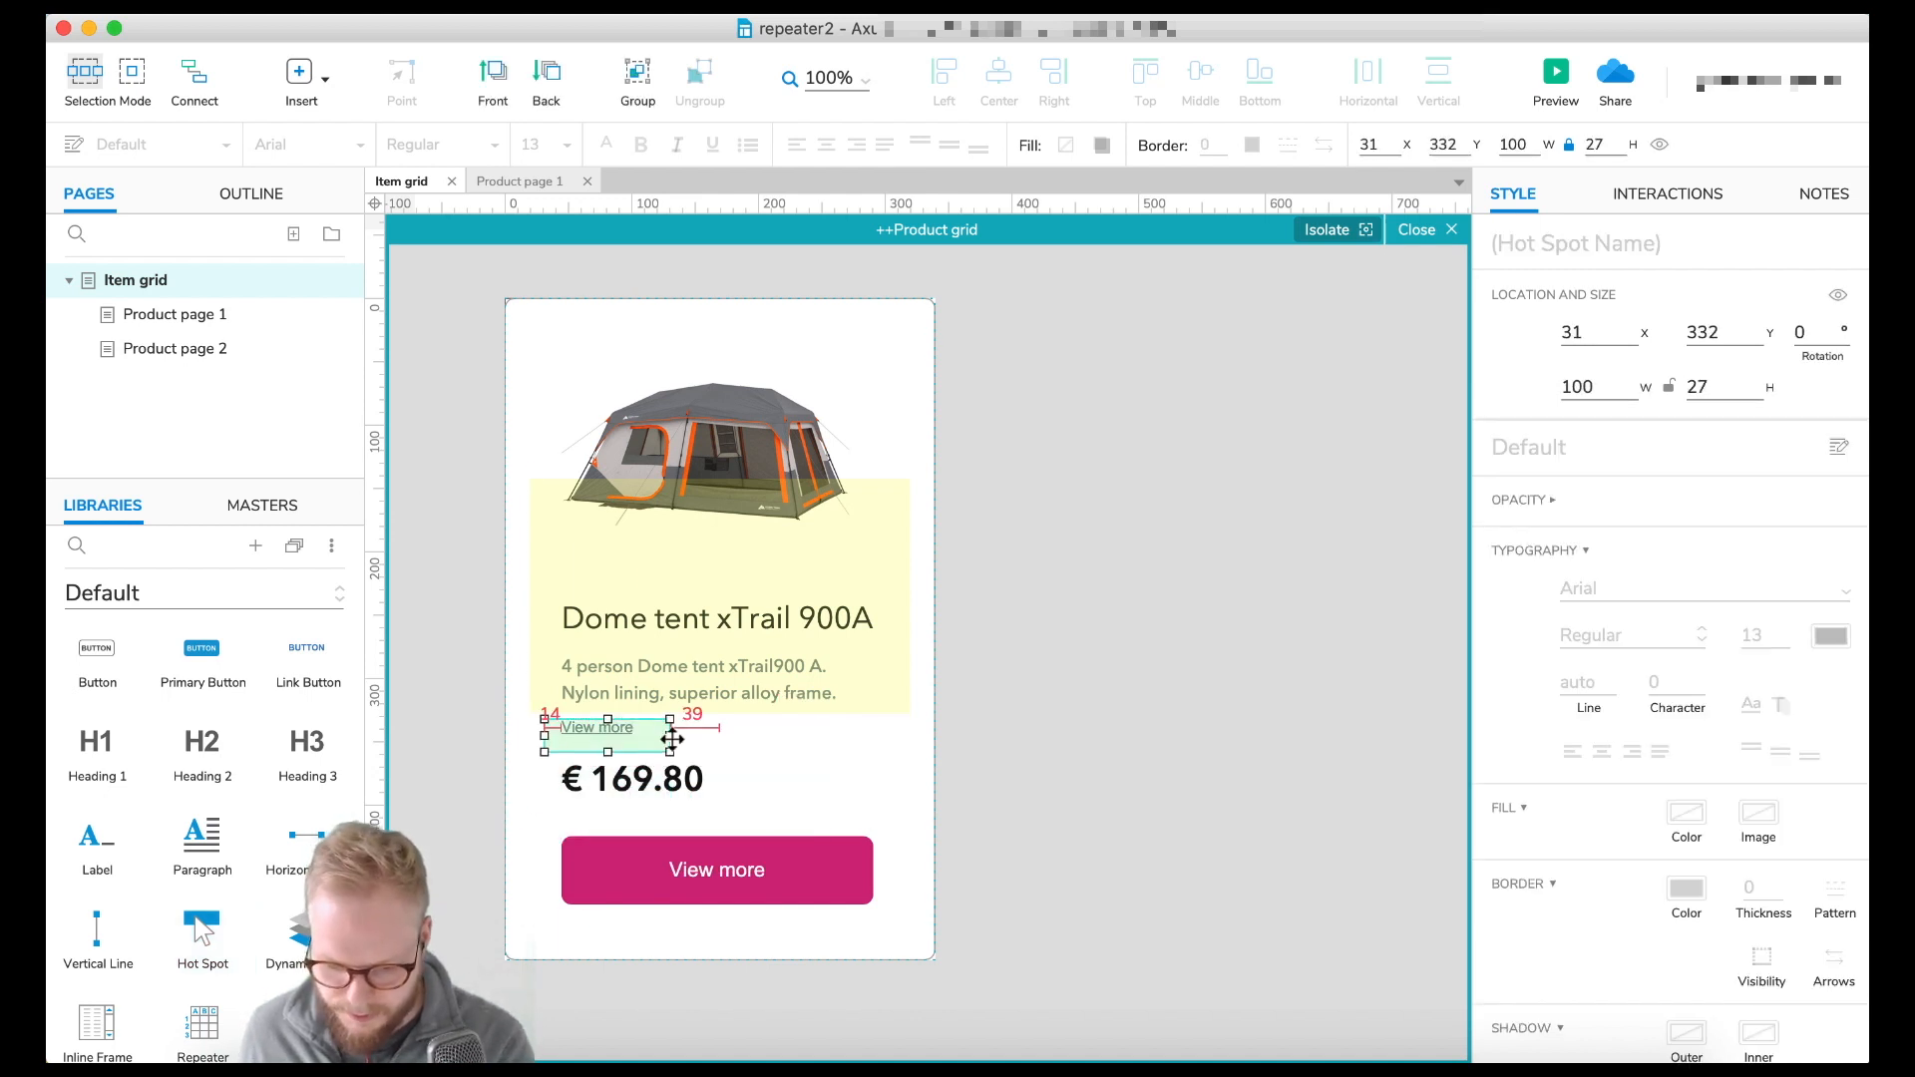
key("Left")
key("Left")
key("Up")
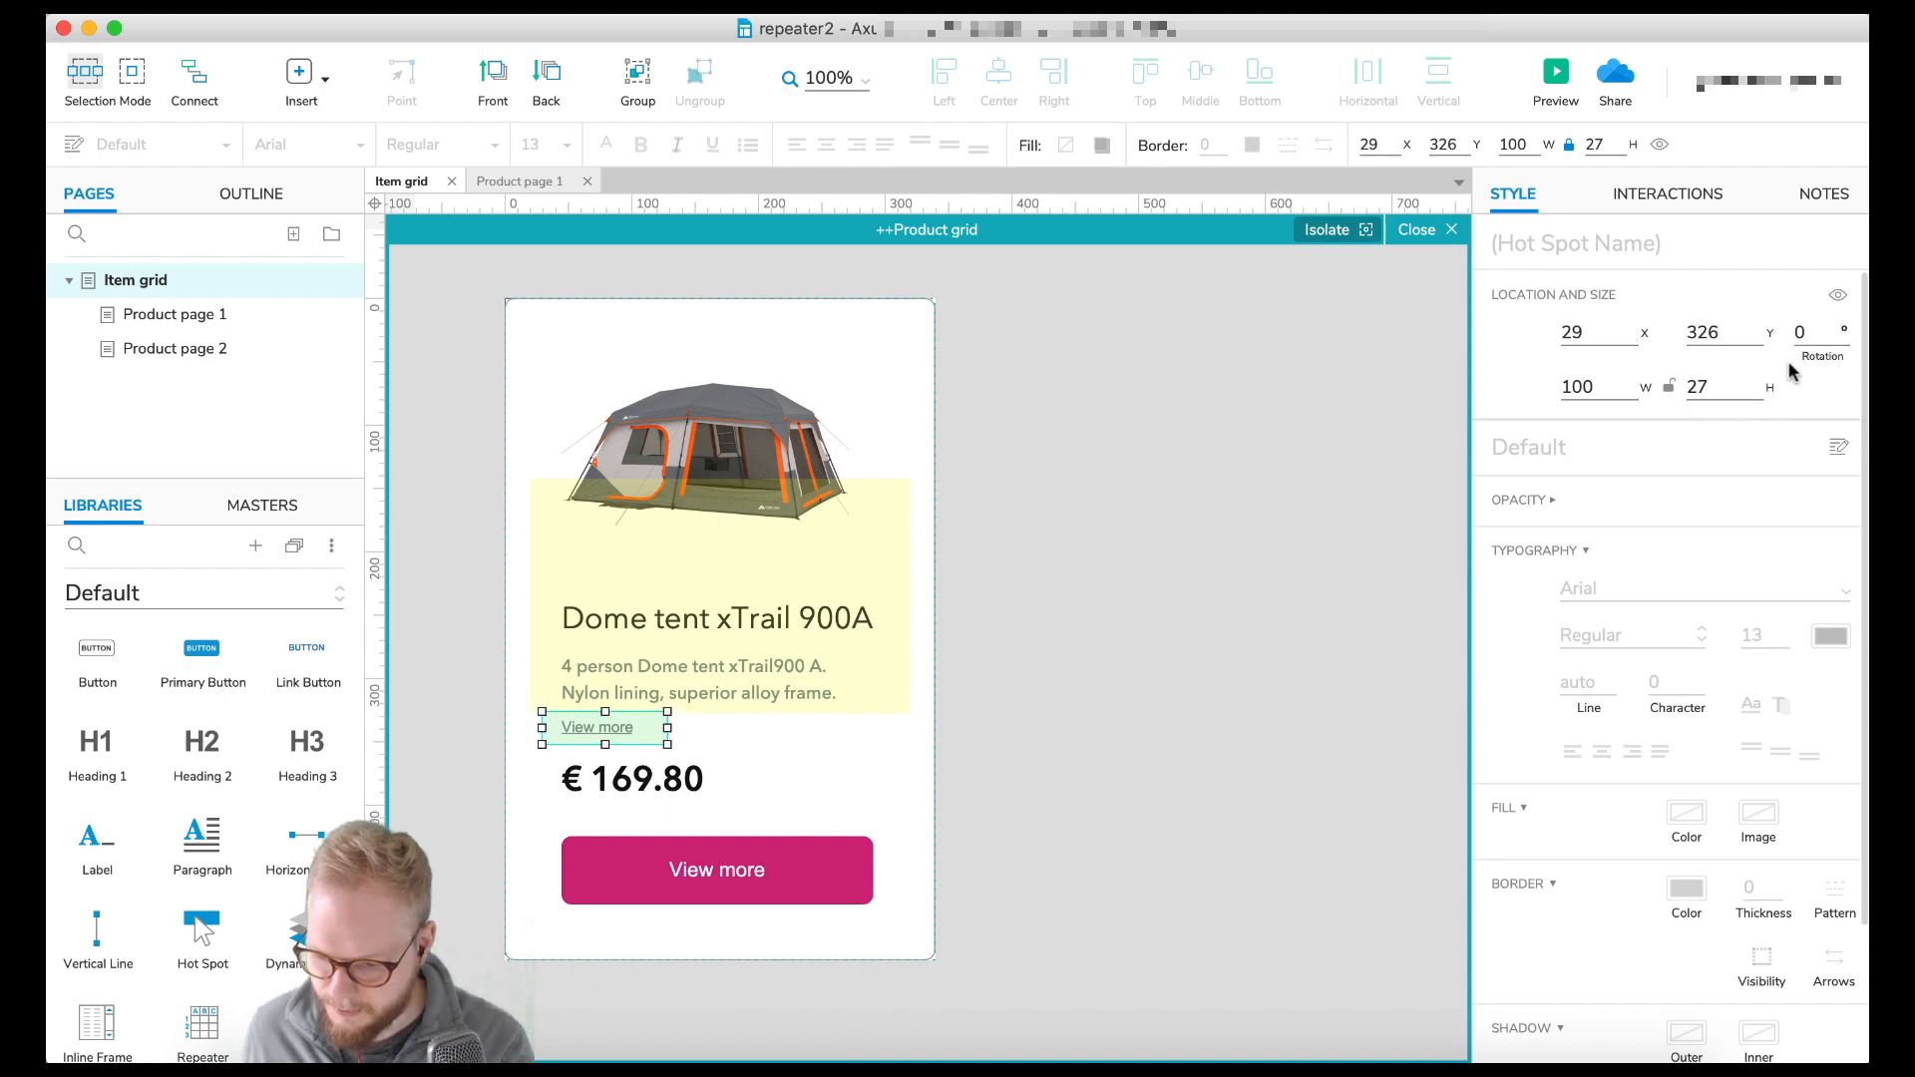
- Give the hot spot an OnMouseEnter interaction with a Show/Hide action that shows ++Tooltip
left_click(1667, 196)
left_click(1664, 315)
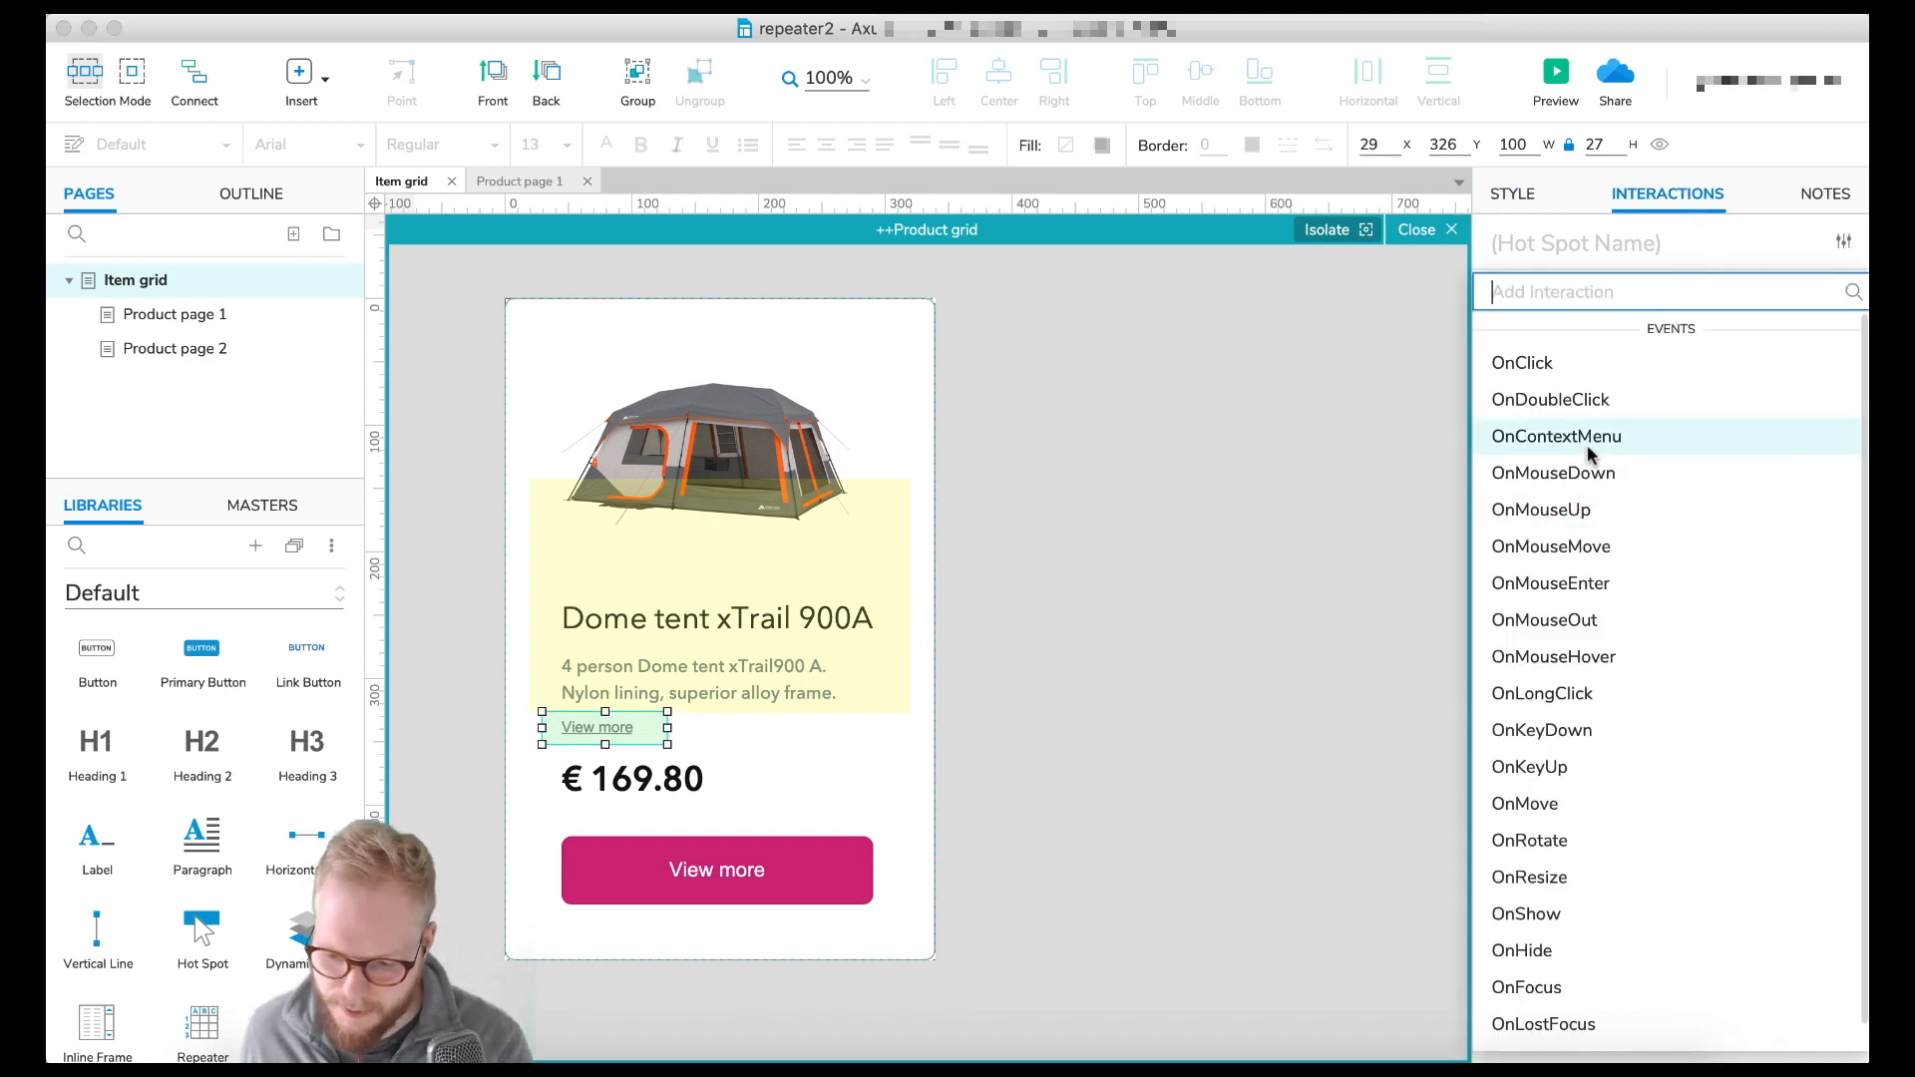
left_click(1591, 583)
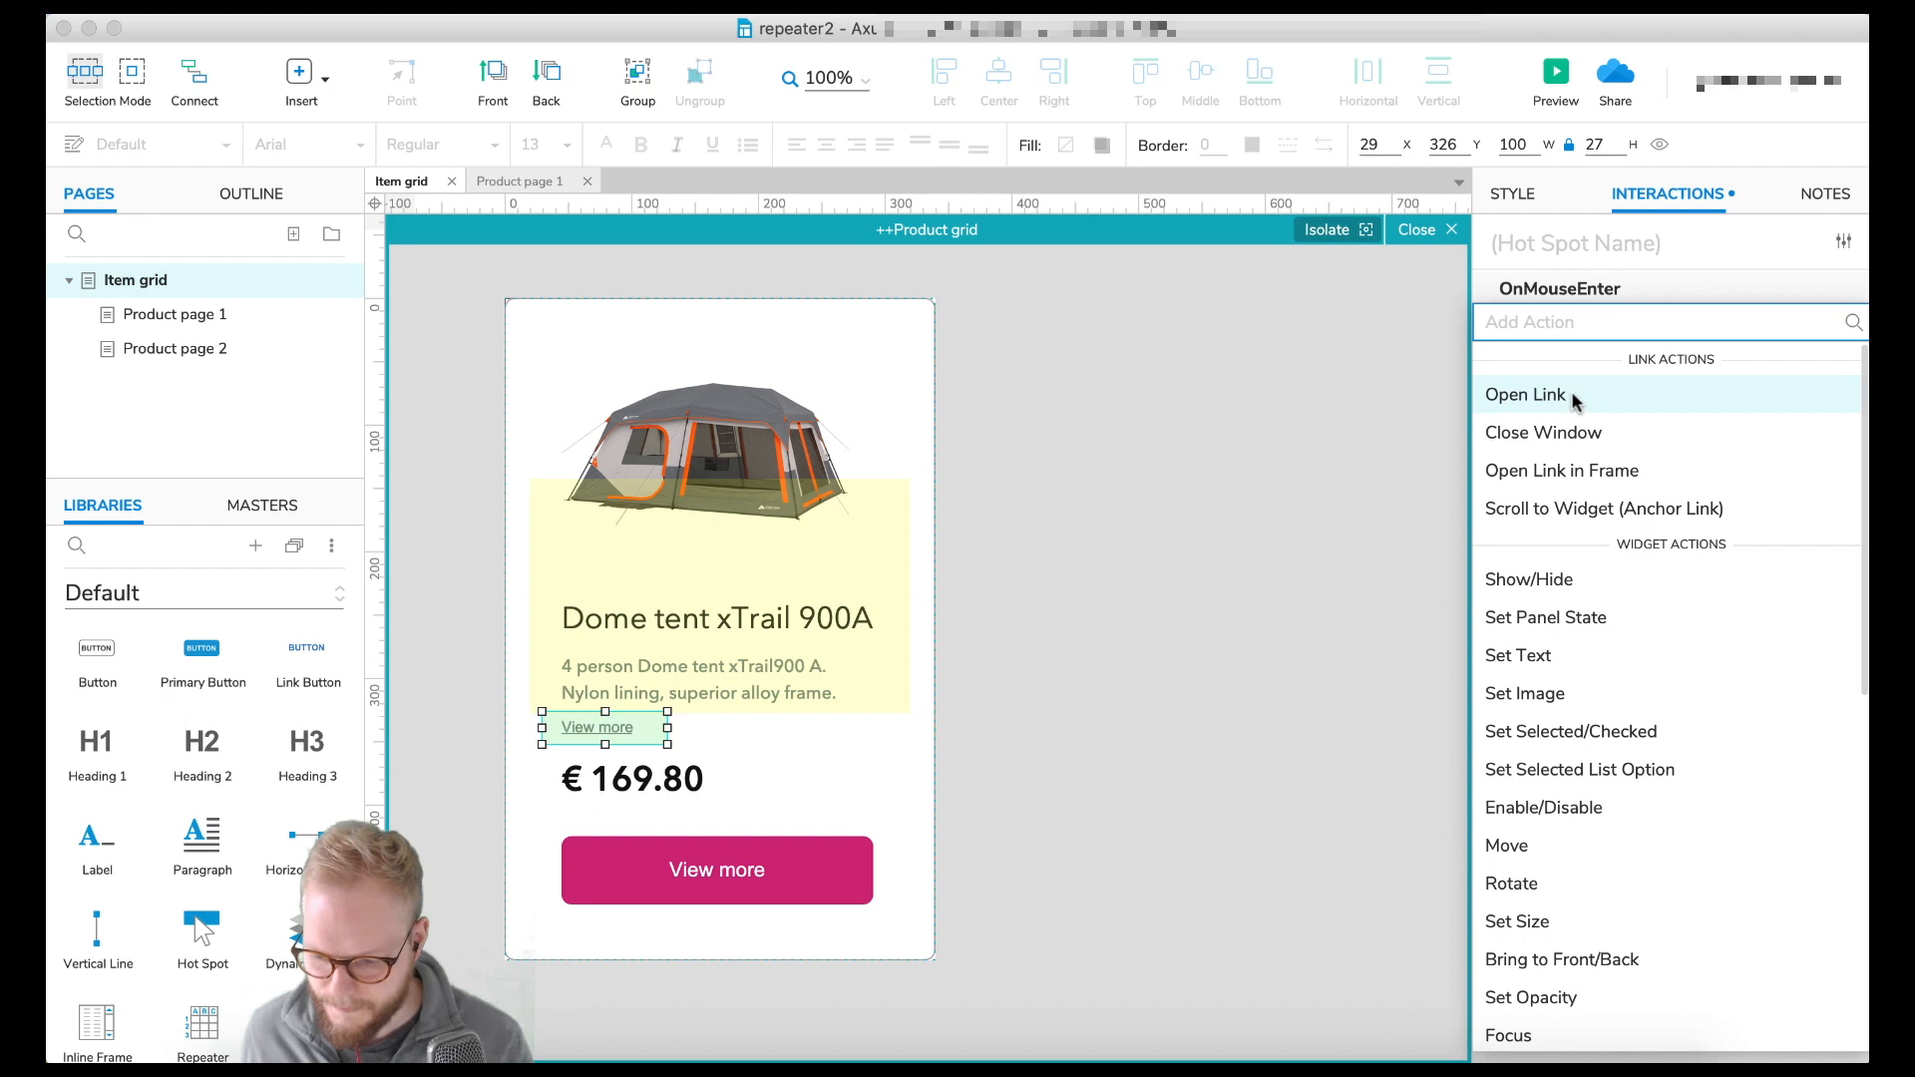
left_click(1596, 581)
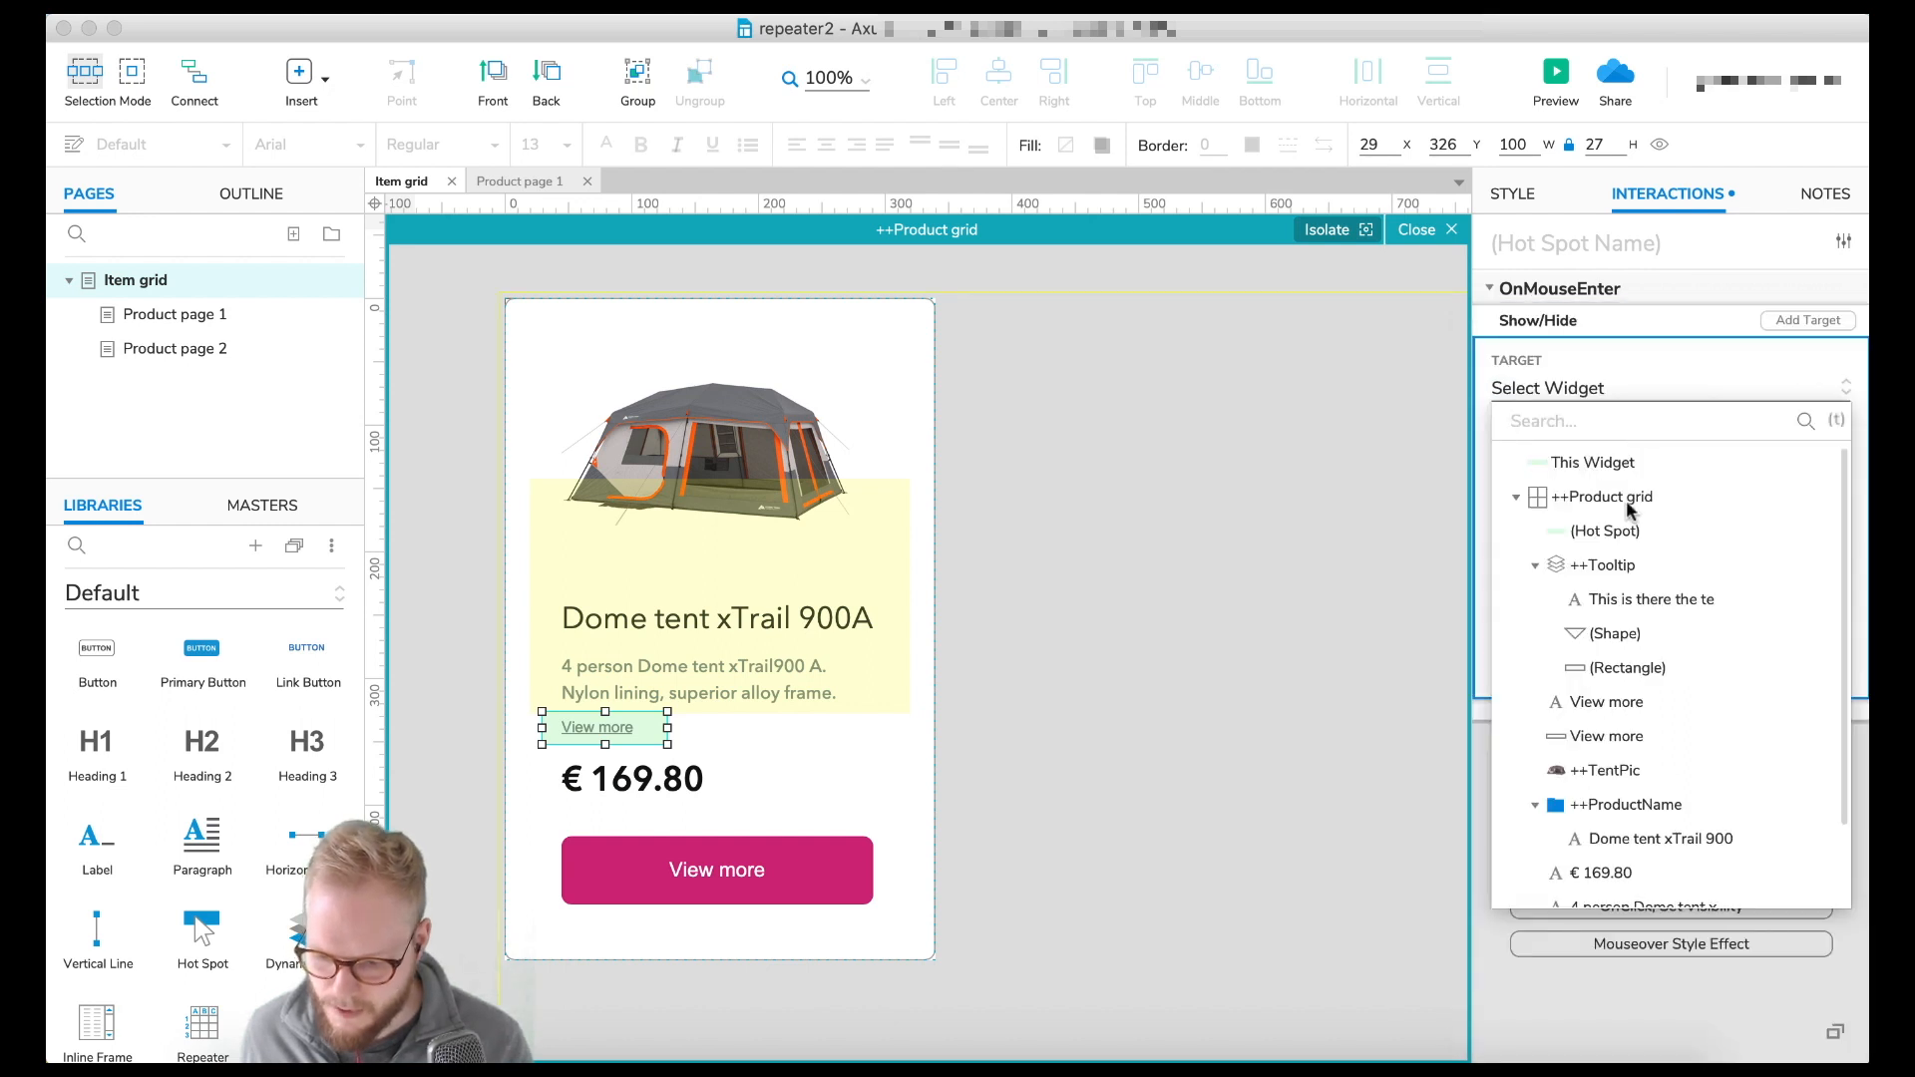
left_click(1617, 568)
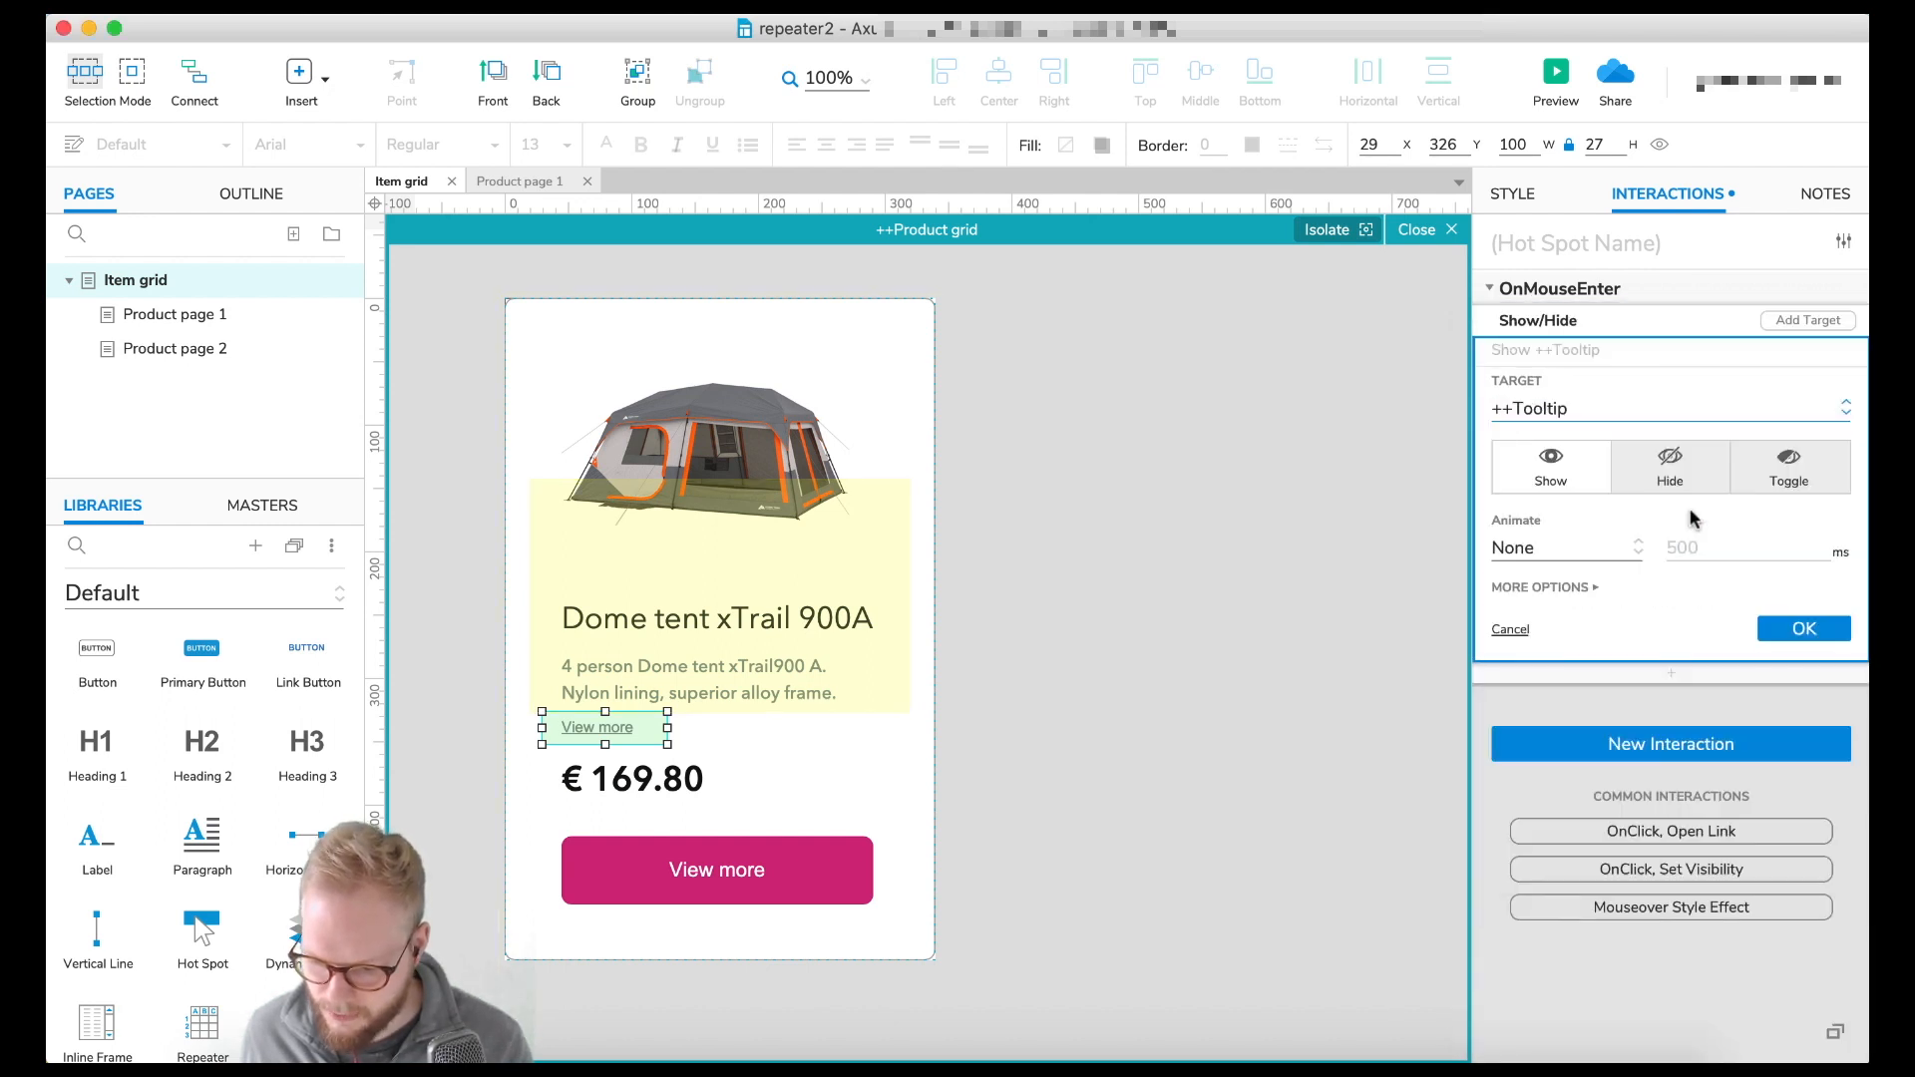
- Animate the tooltip's Show action with Slide Up over 400 ms and finish the action
left_click(1597, 556)
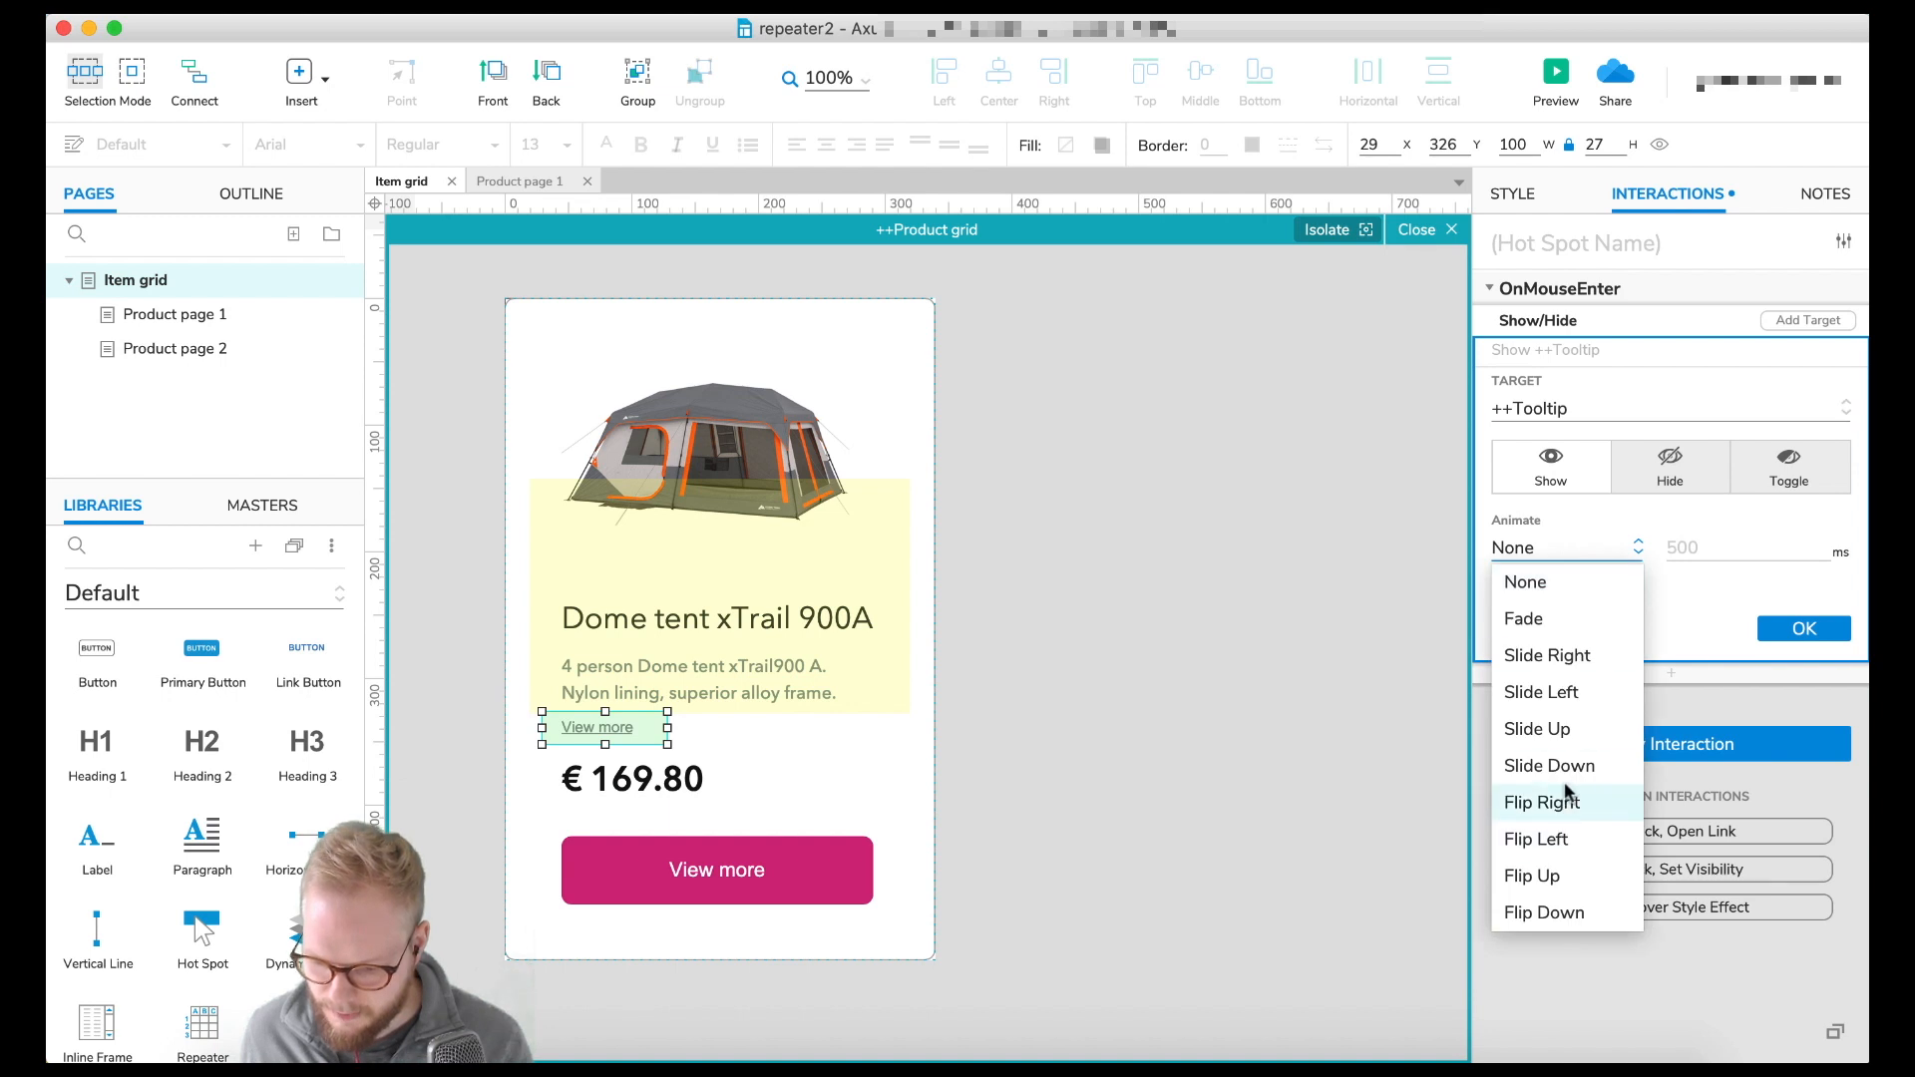
left_click(1541, 729)
double_click(1686, 548)
type("400")
left_click(1806, 664)
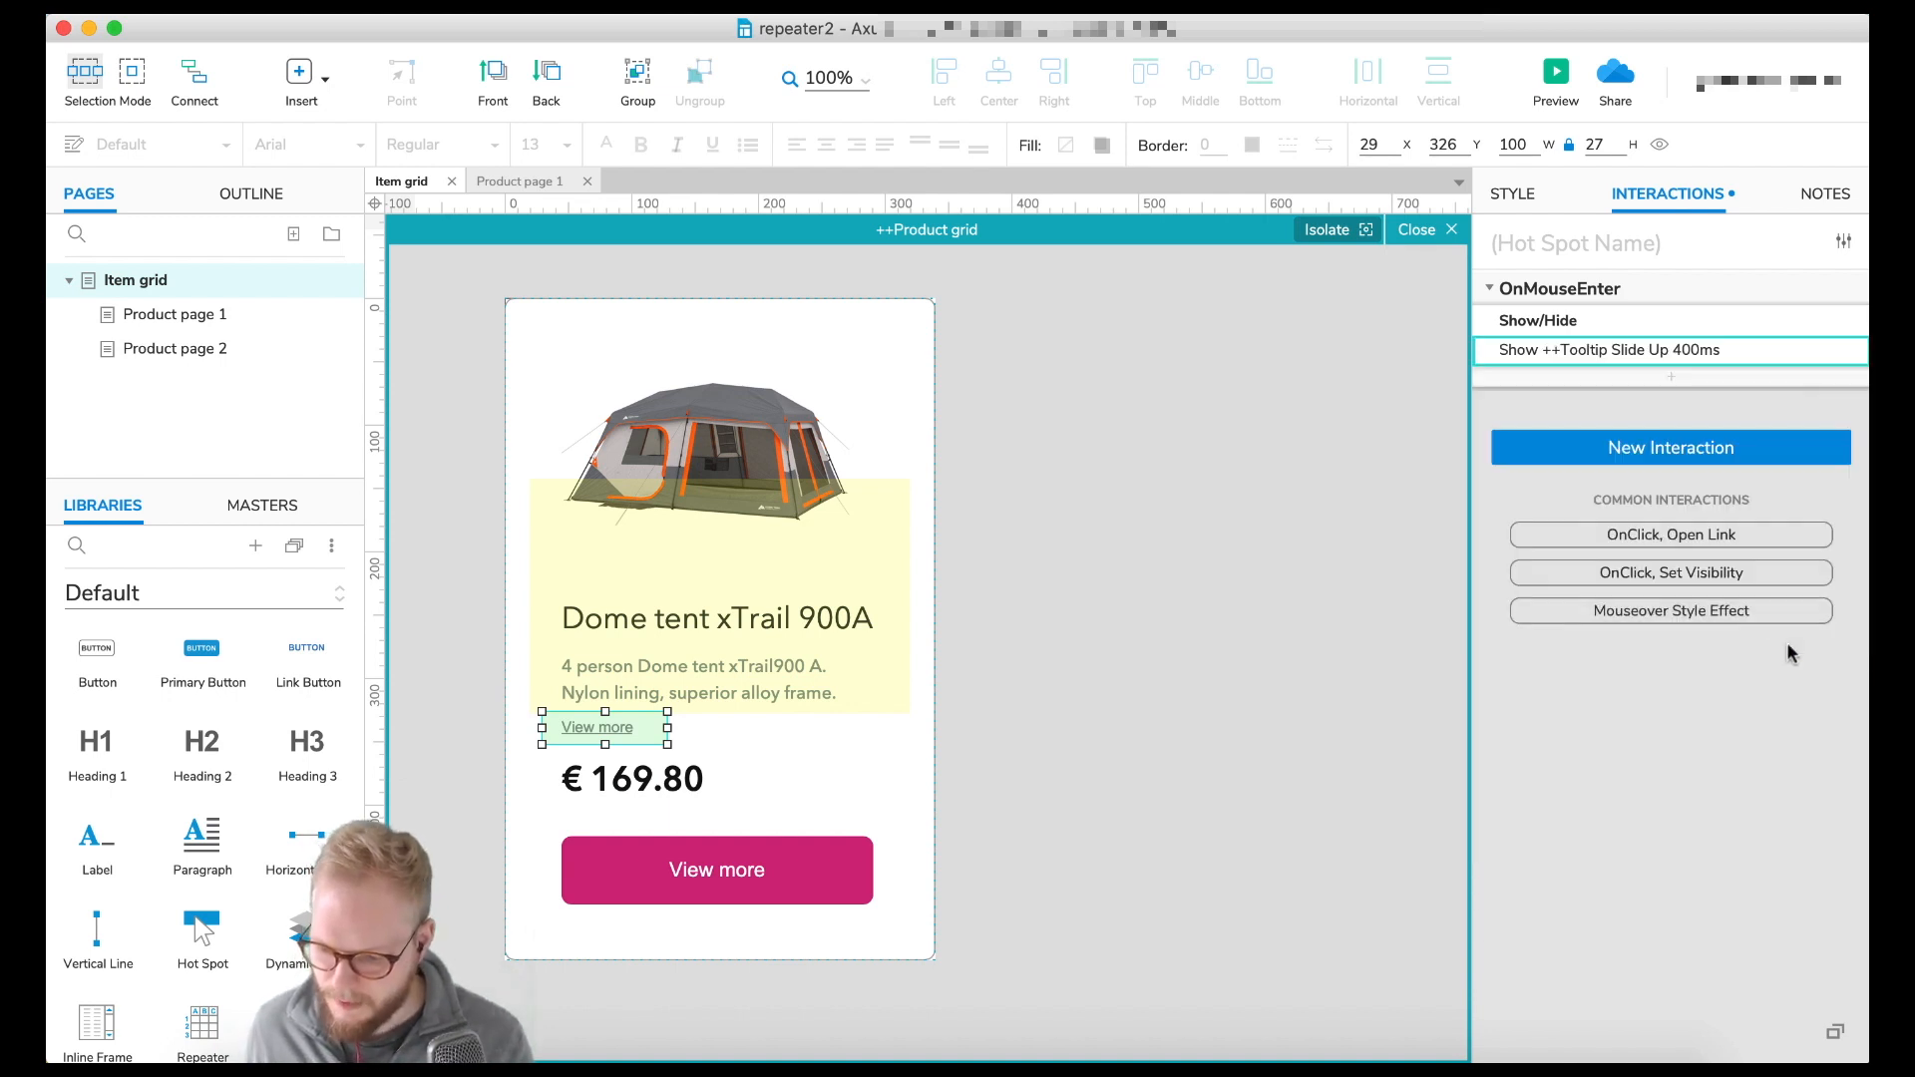
- Add an OnMouseOut interaction to the hot spot that hides ++Tooltip without animation, and deselect the hot spot
left_click(1677, 441)
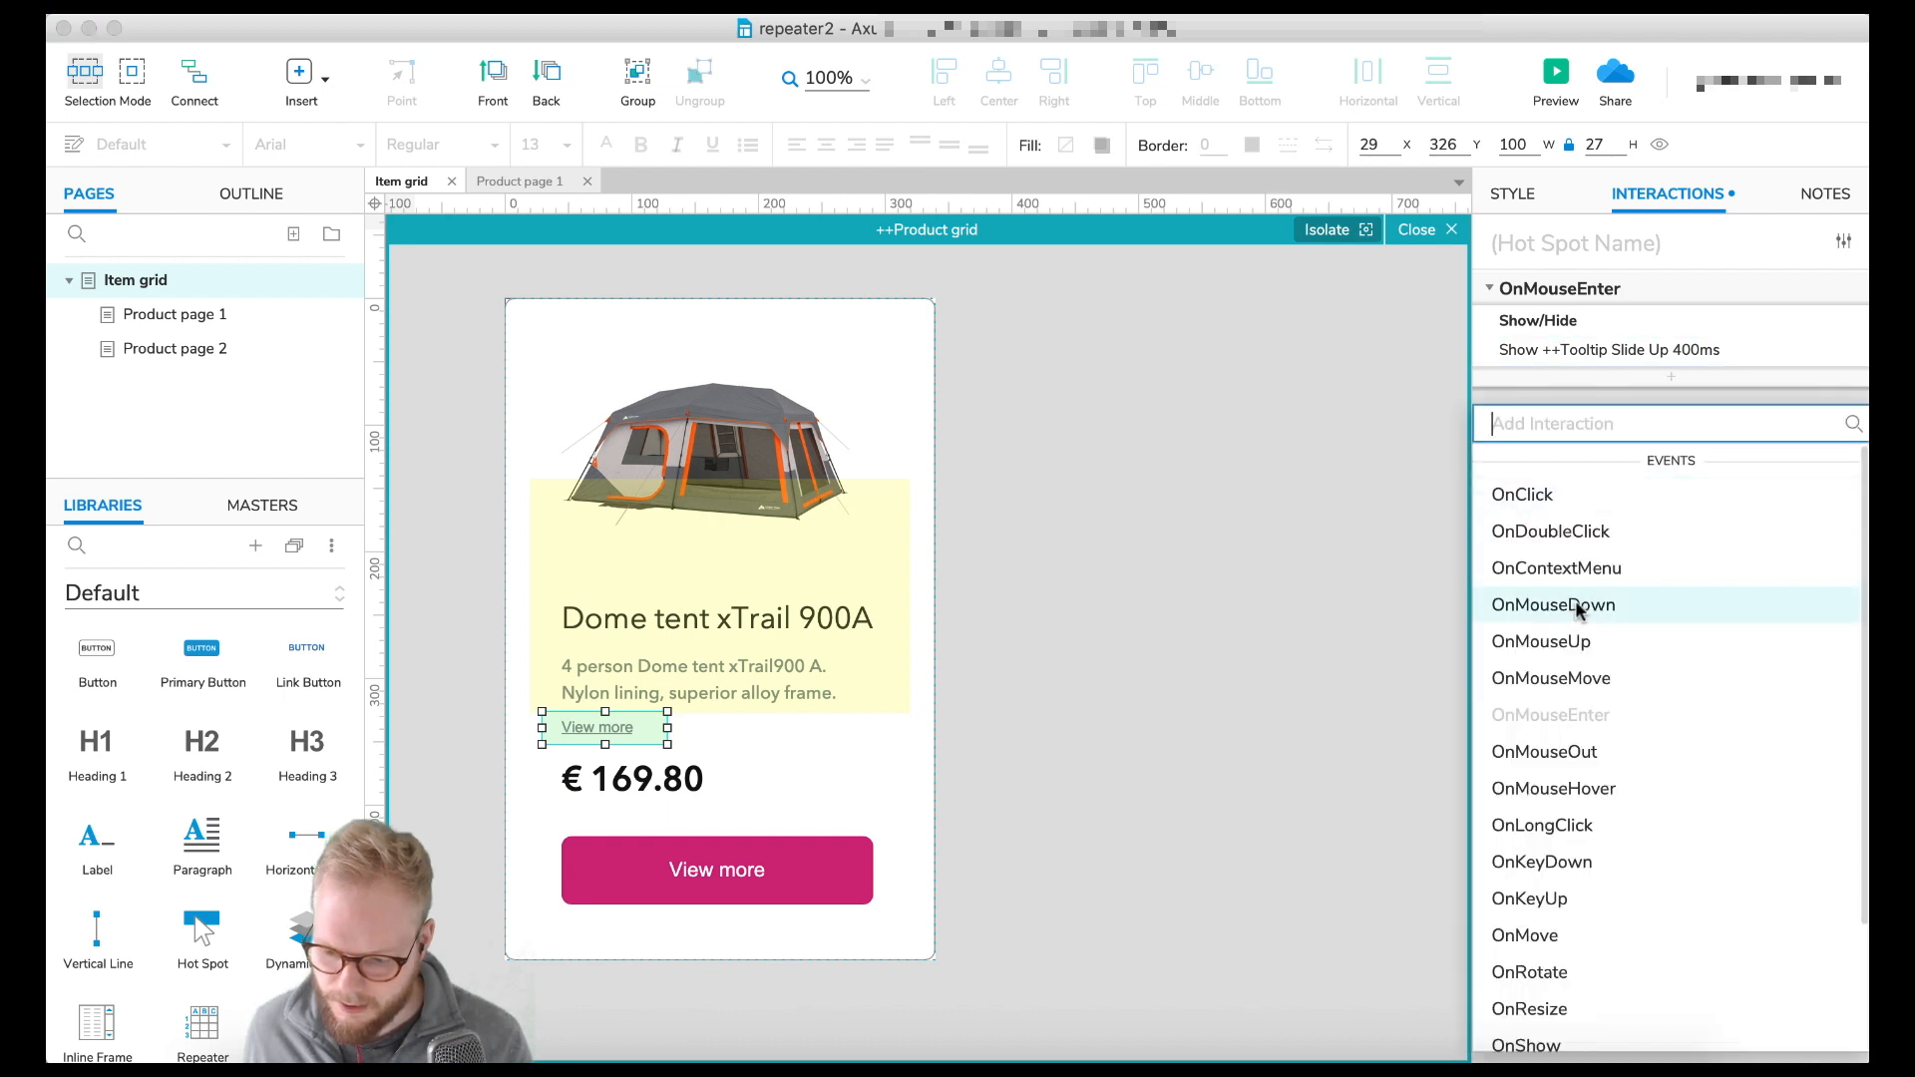
left_click(1578, 753)
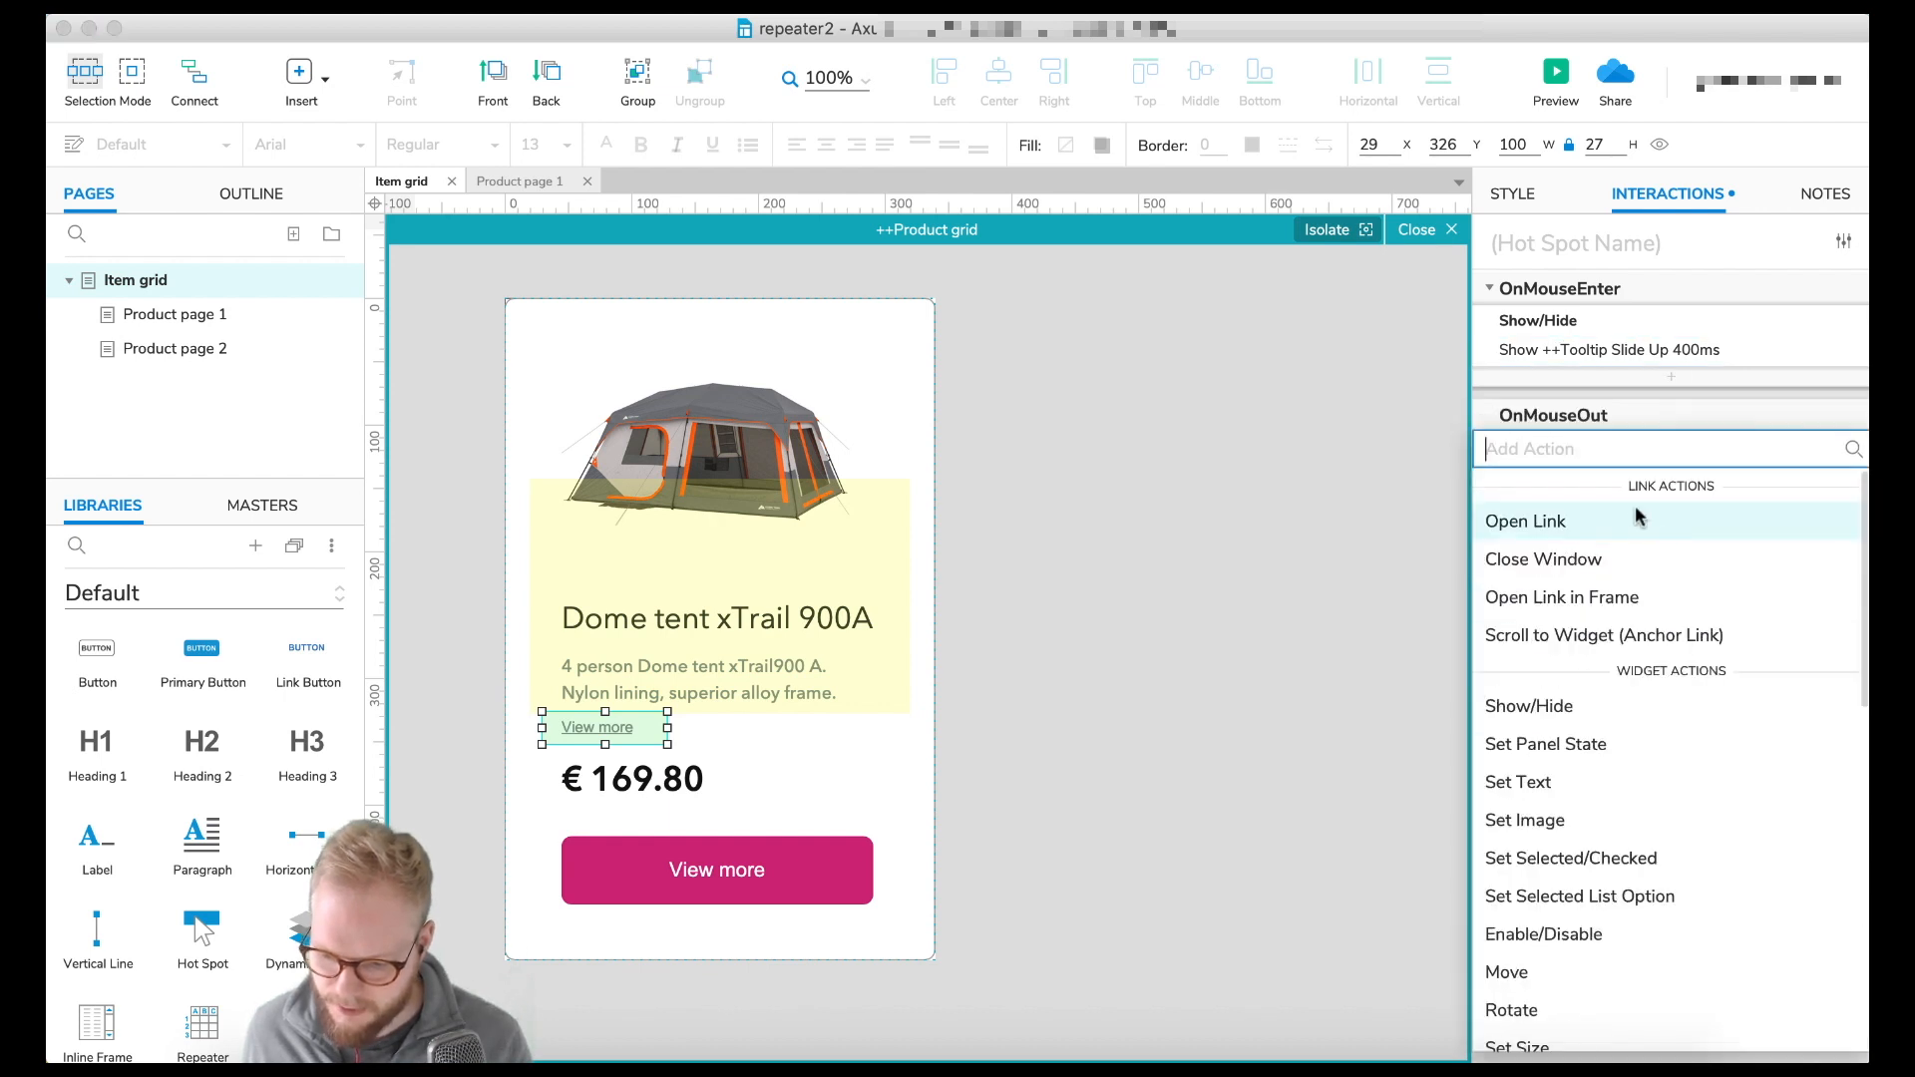
left_click(1584, 706)
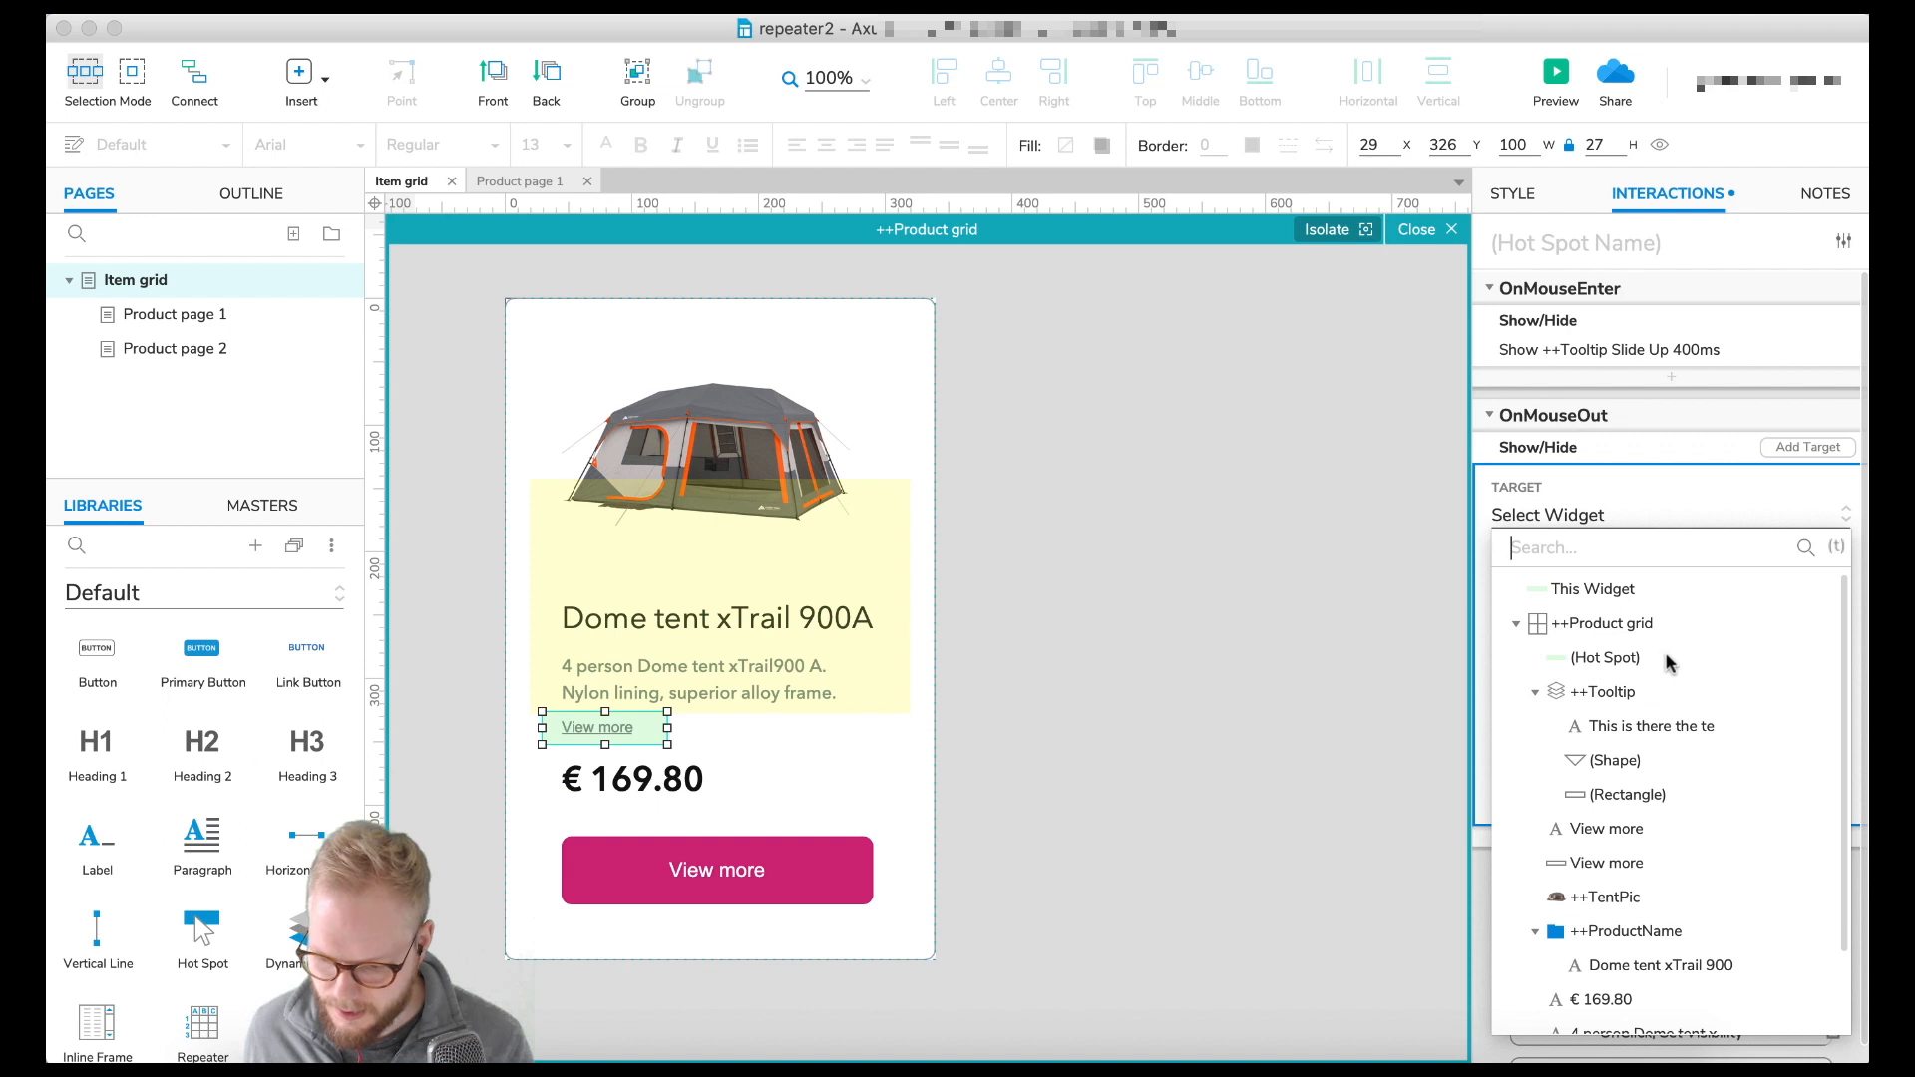
left_click(1601, 691)
left_click(1676, 608)
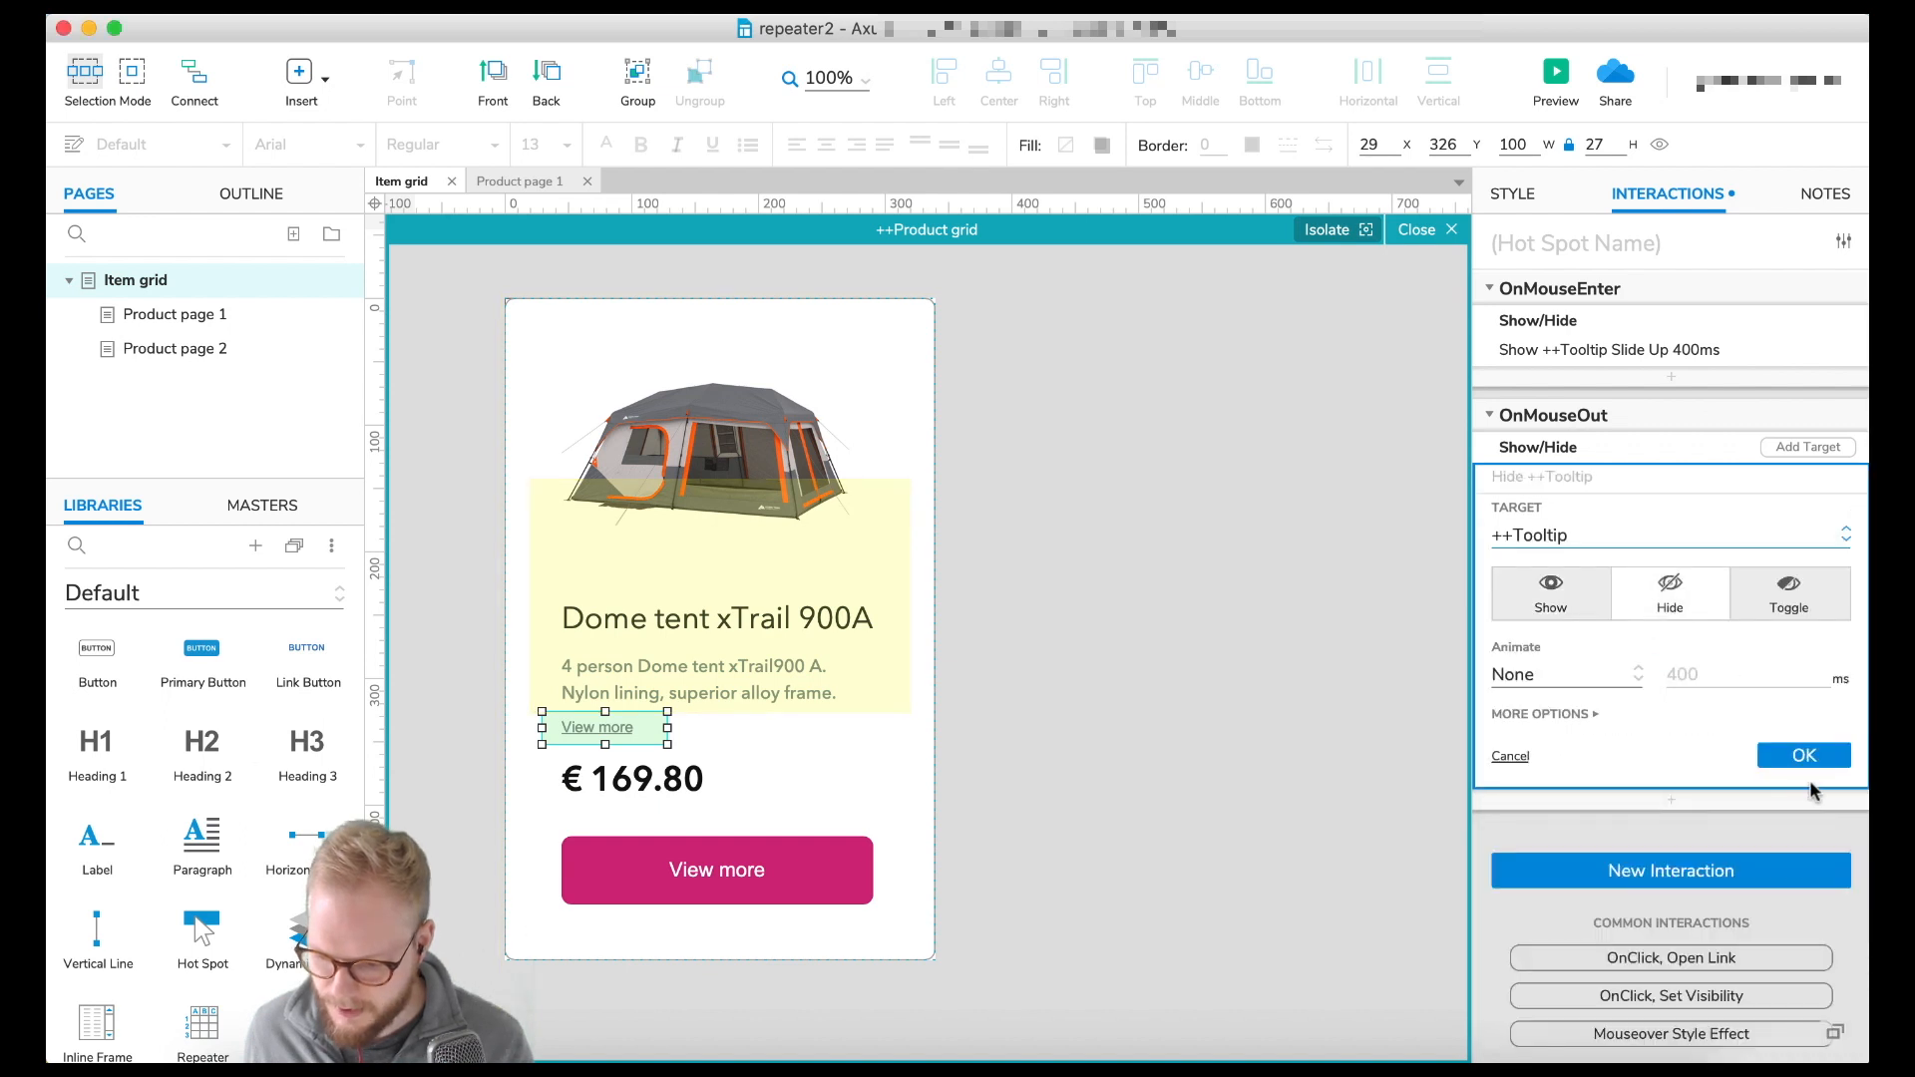
left_click(1804, 752)
left_click(1048, 518)
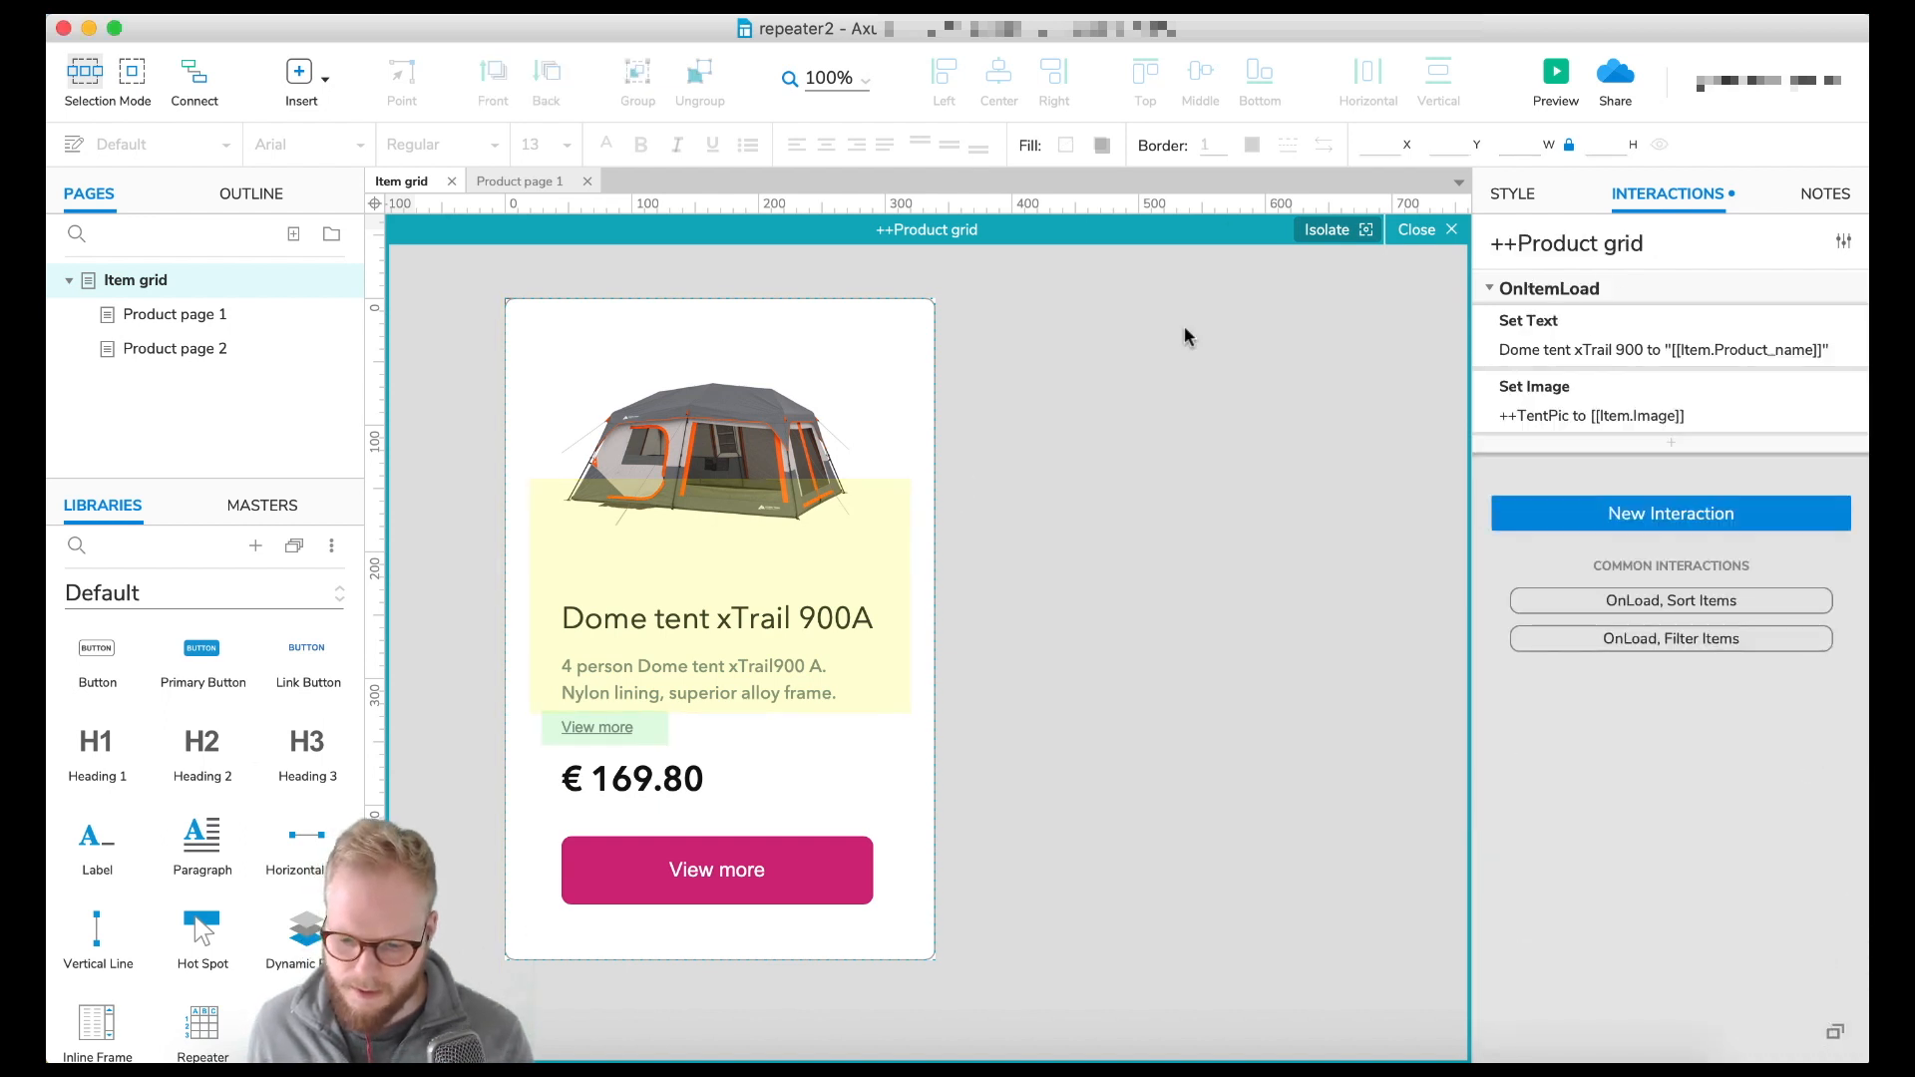
- Leave the item template, preview the Item grid page and test the tooltip on the cards' View more links
left_click(1450, 230)
left_click(1556, 73)
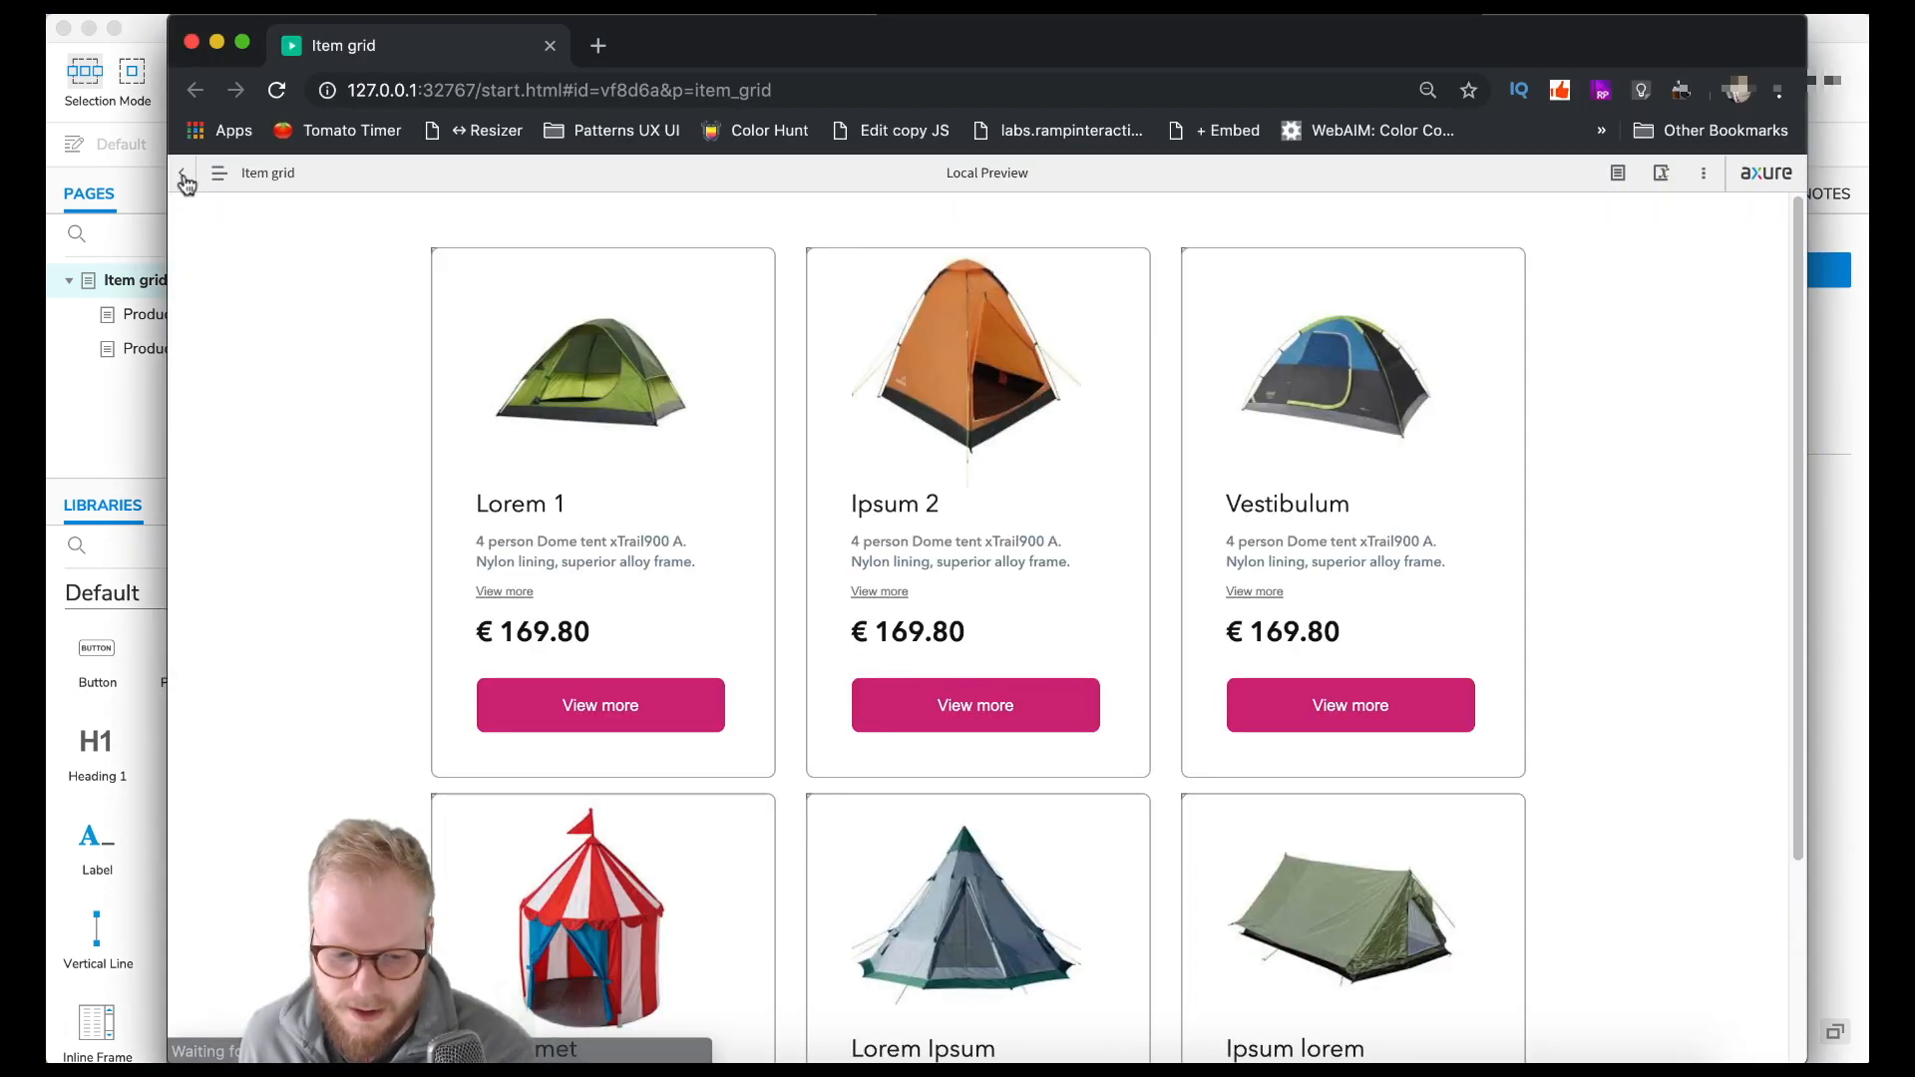
left_click(182, 173)
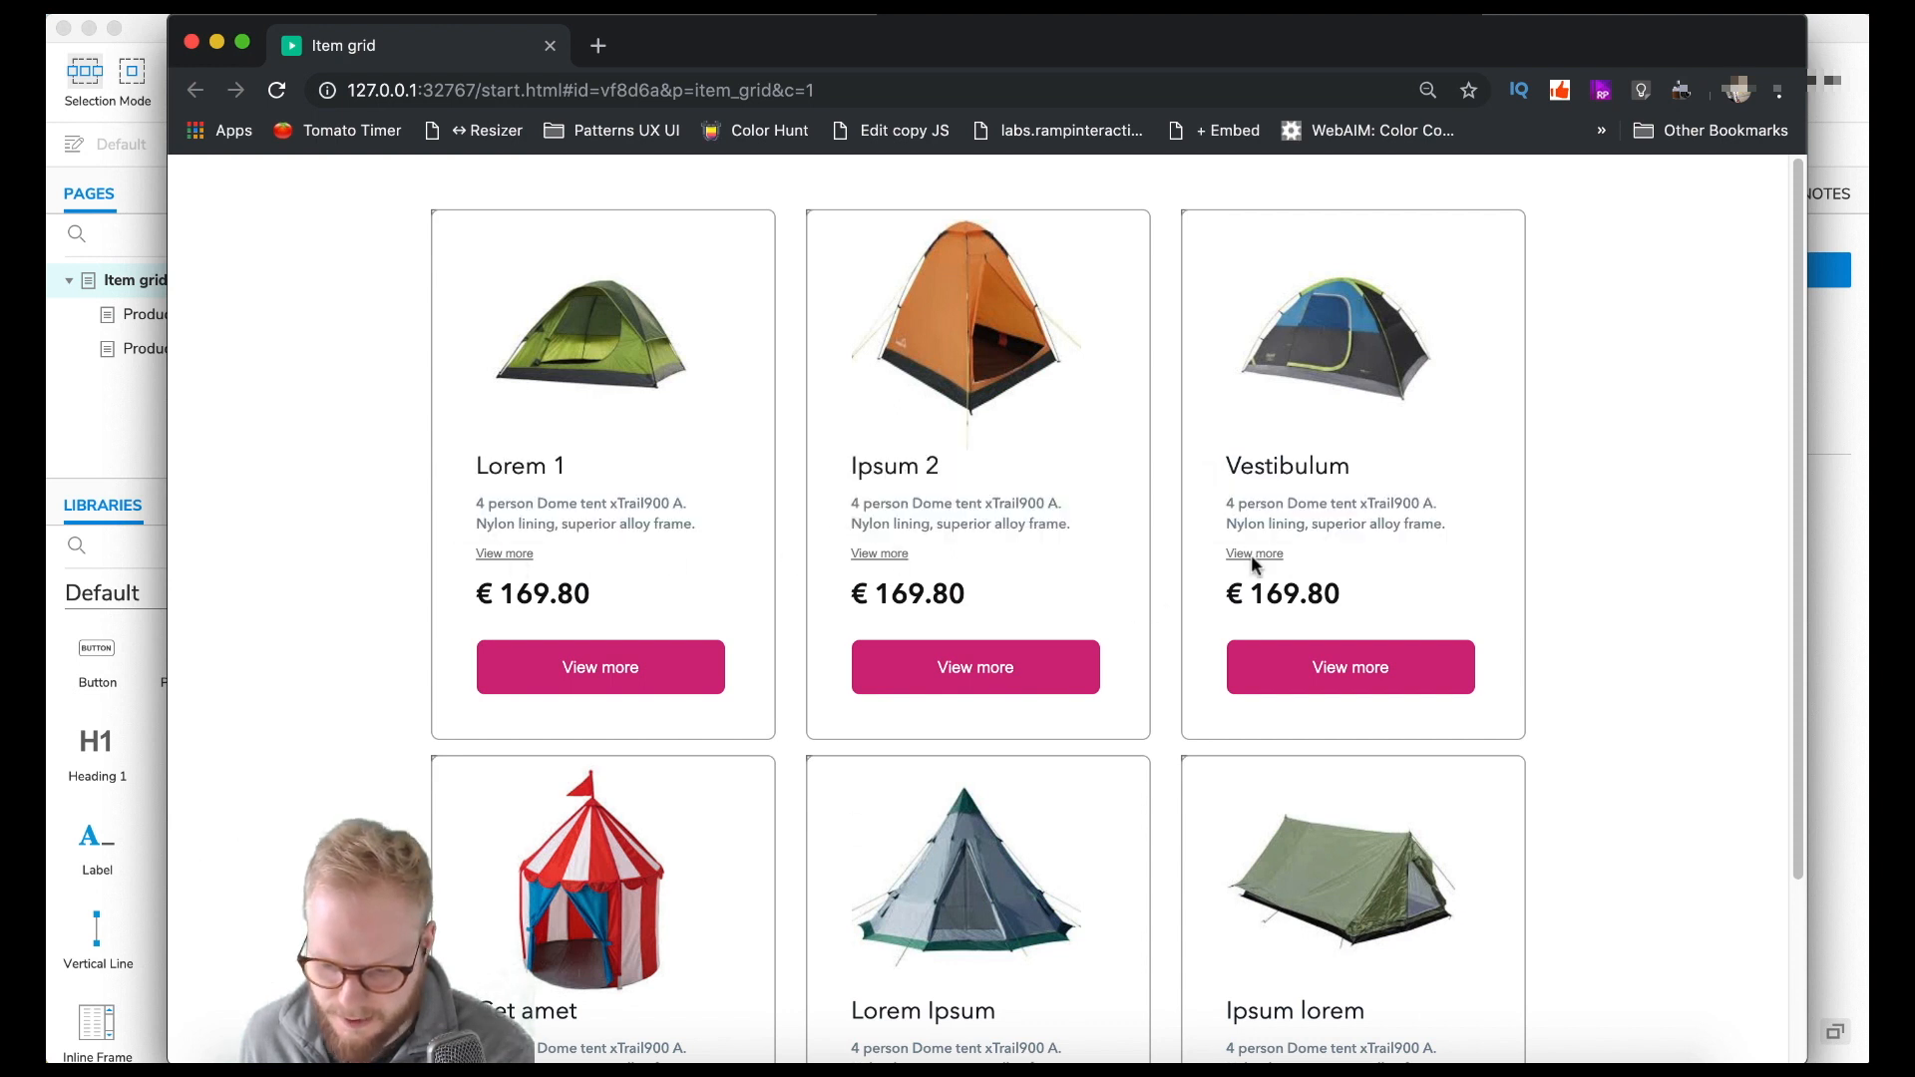
scroll(1170, 665, "down", 1)
scroll(877, 963, "down", 1)
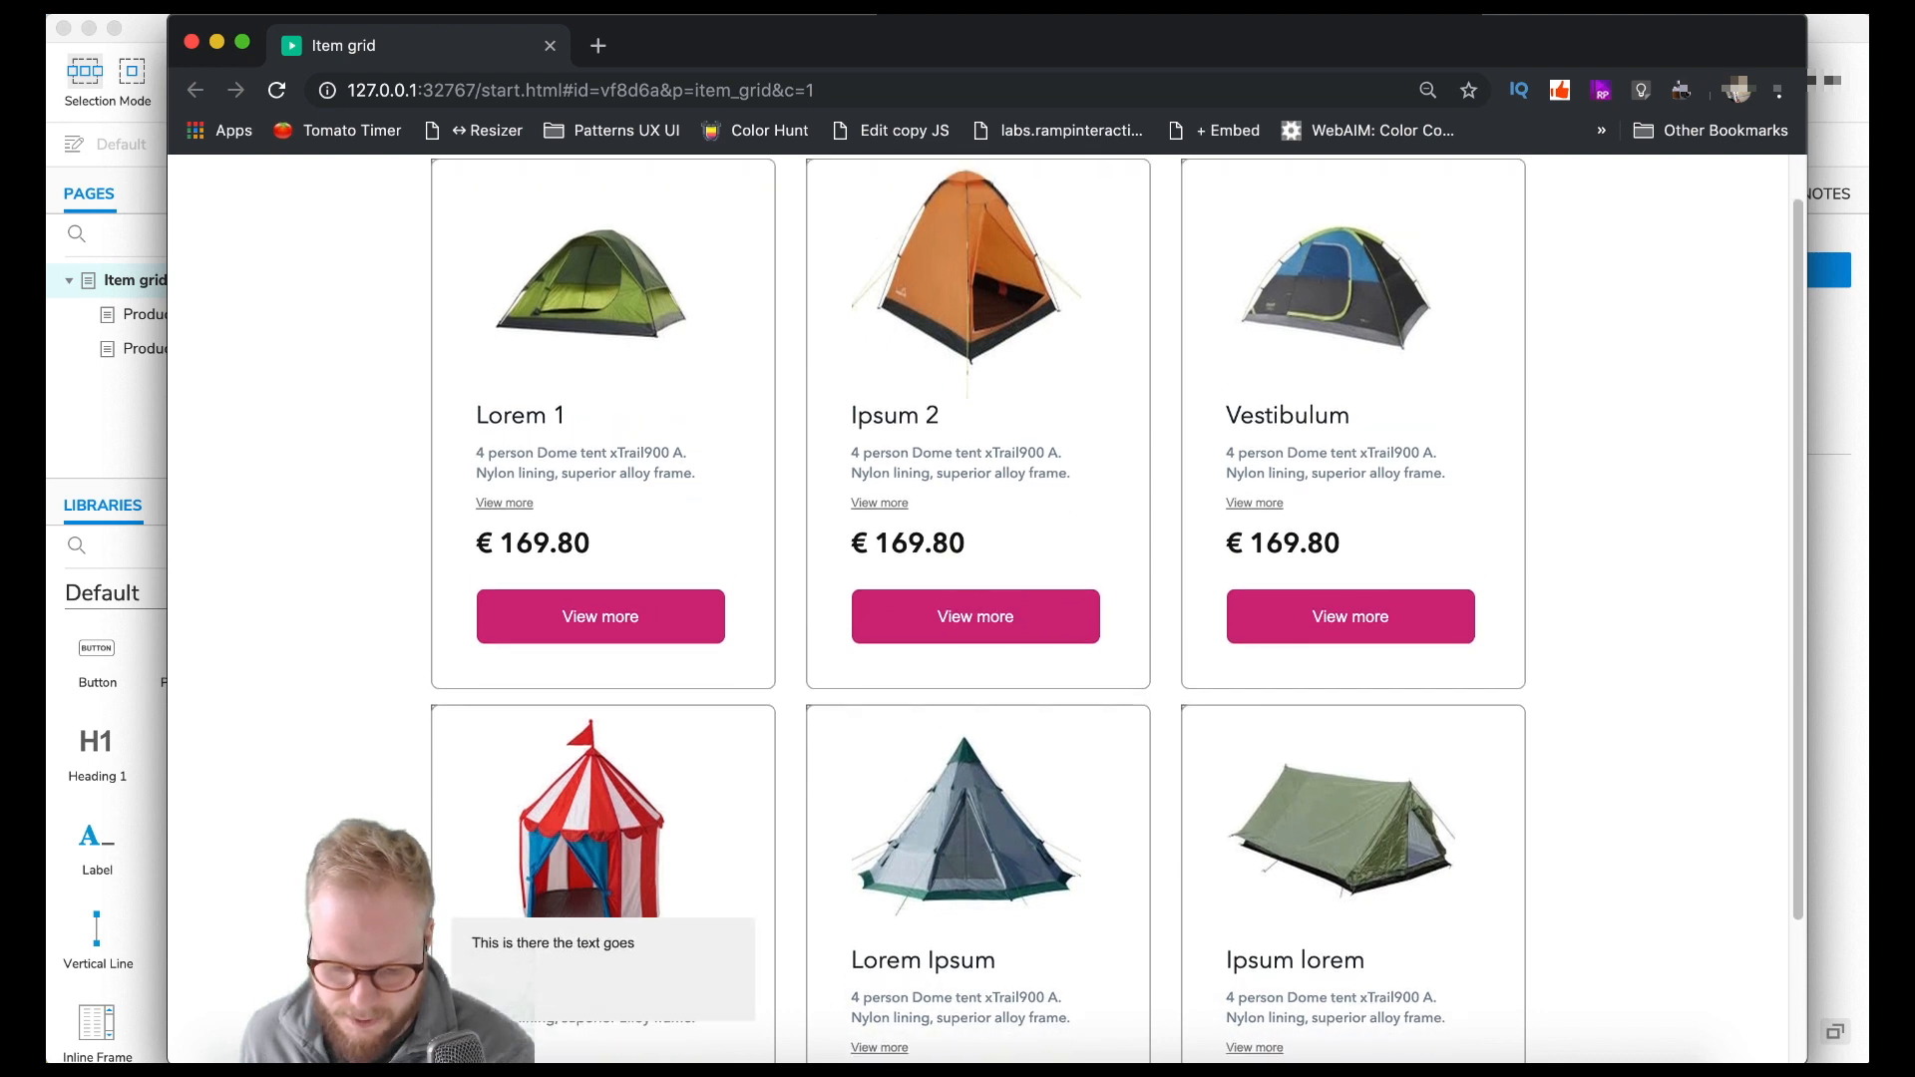
- Test the tooltip on the View more links of the Lorem 1 and Ipsum 2 cards and close the preview
mouse_move(518, 514)
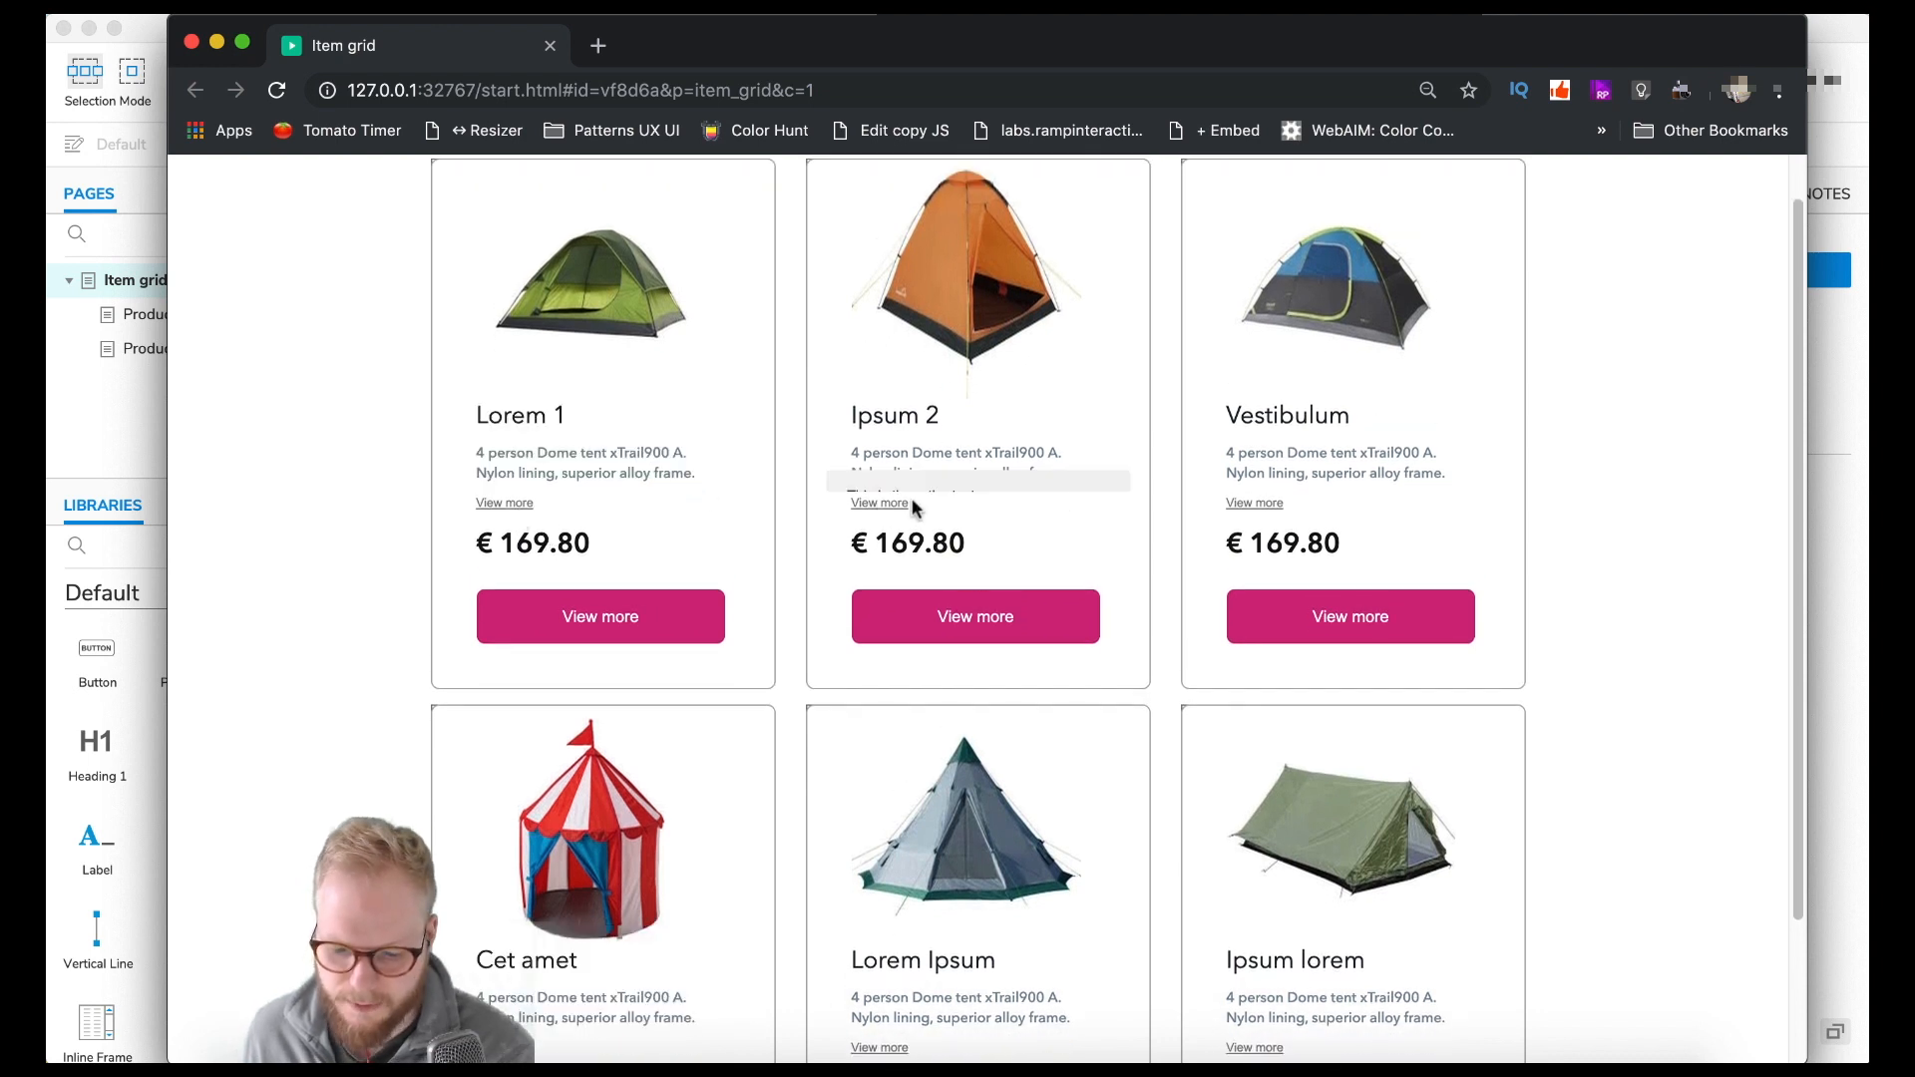
scroll(675, 496, "up", 1)
left_click(550, 46)
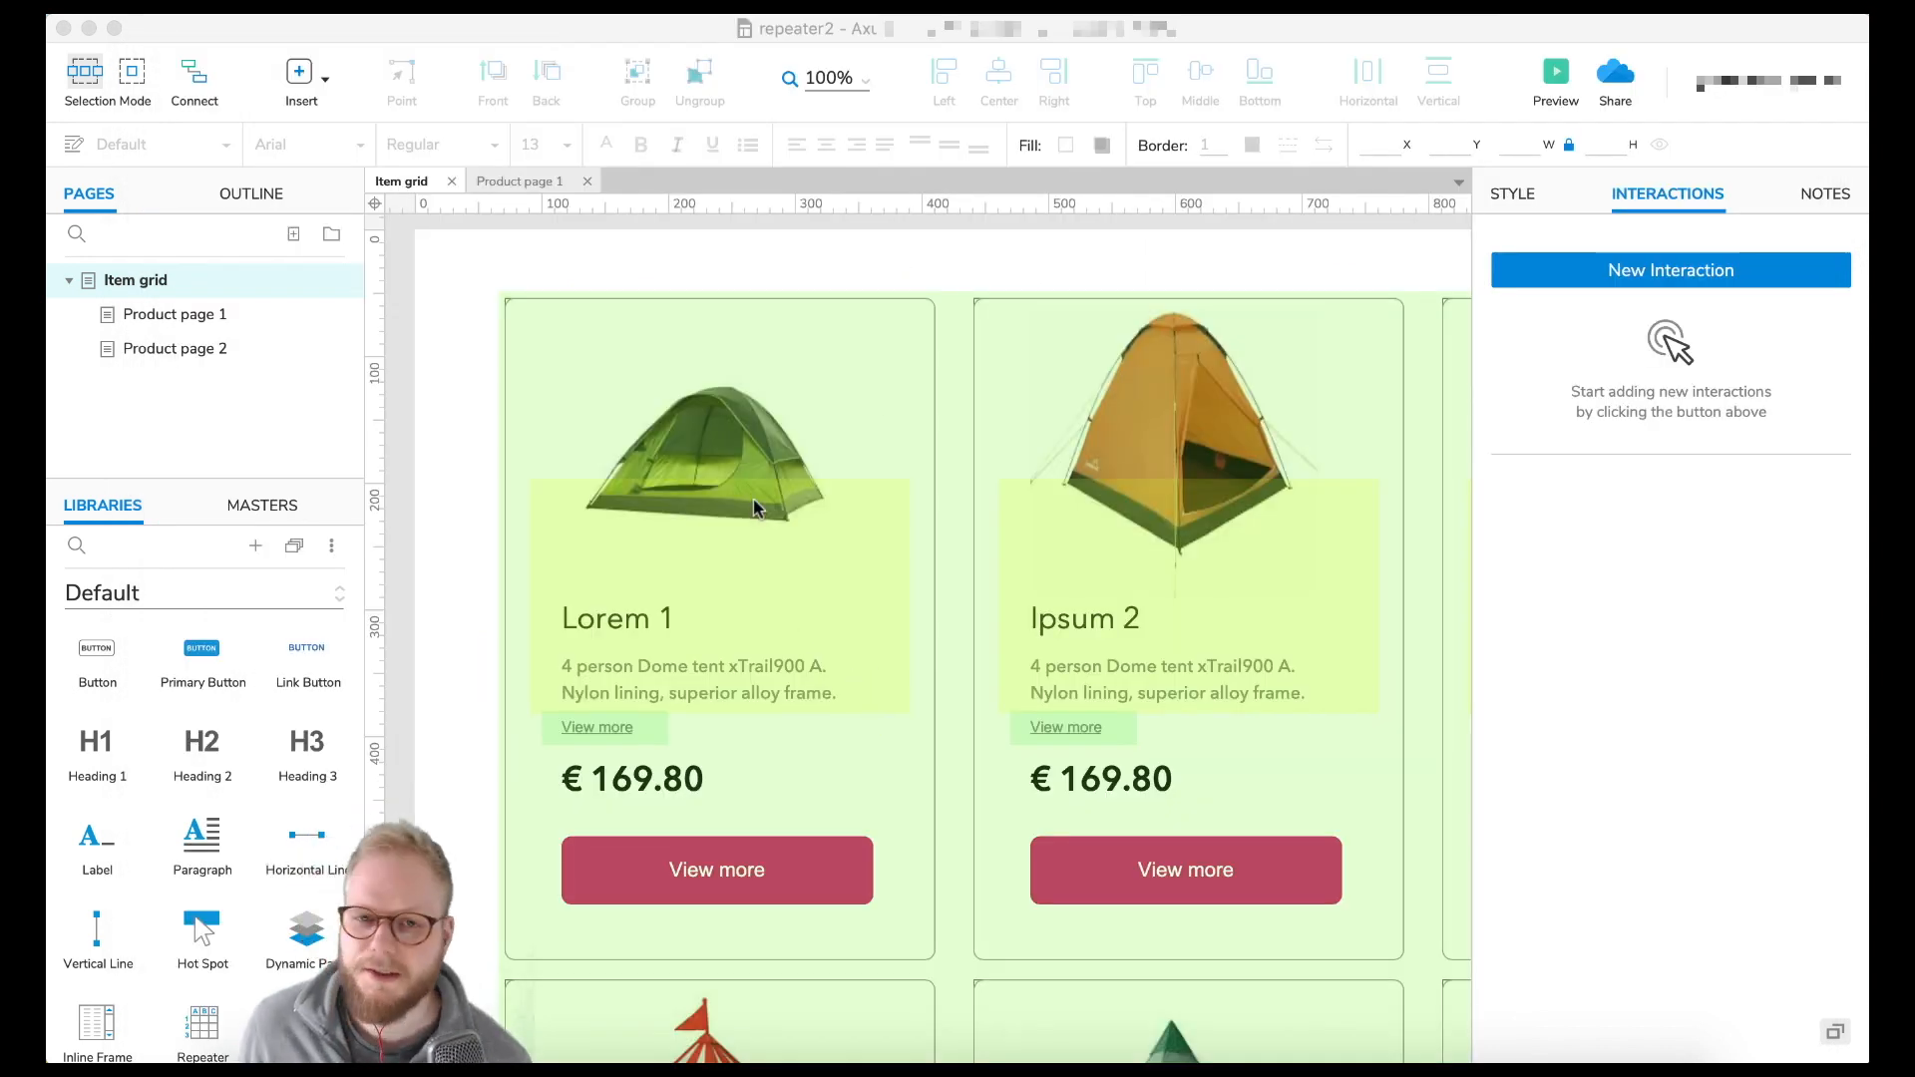
- Add a Tooltip column to the data table of the ++Product grid repeater
left_click(666, 511)
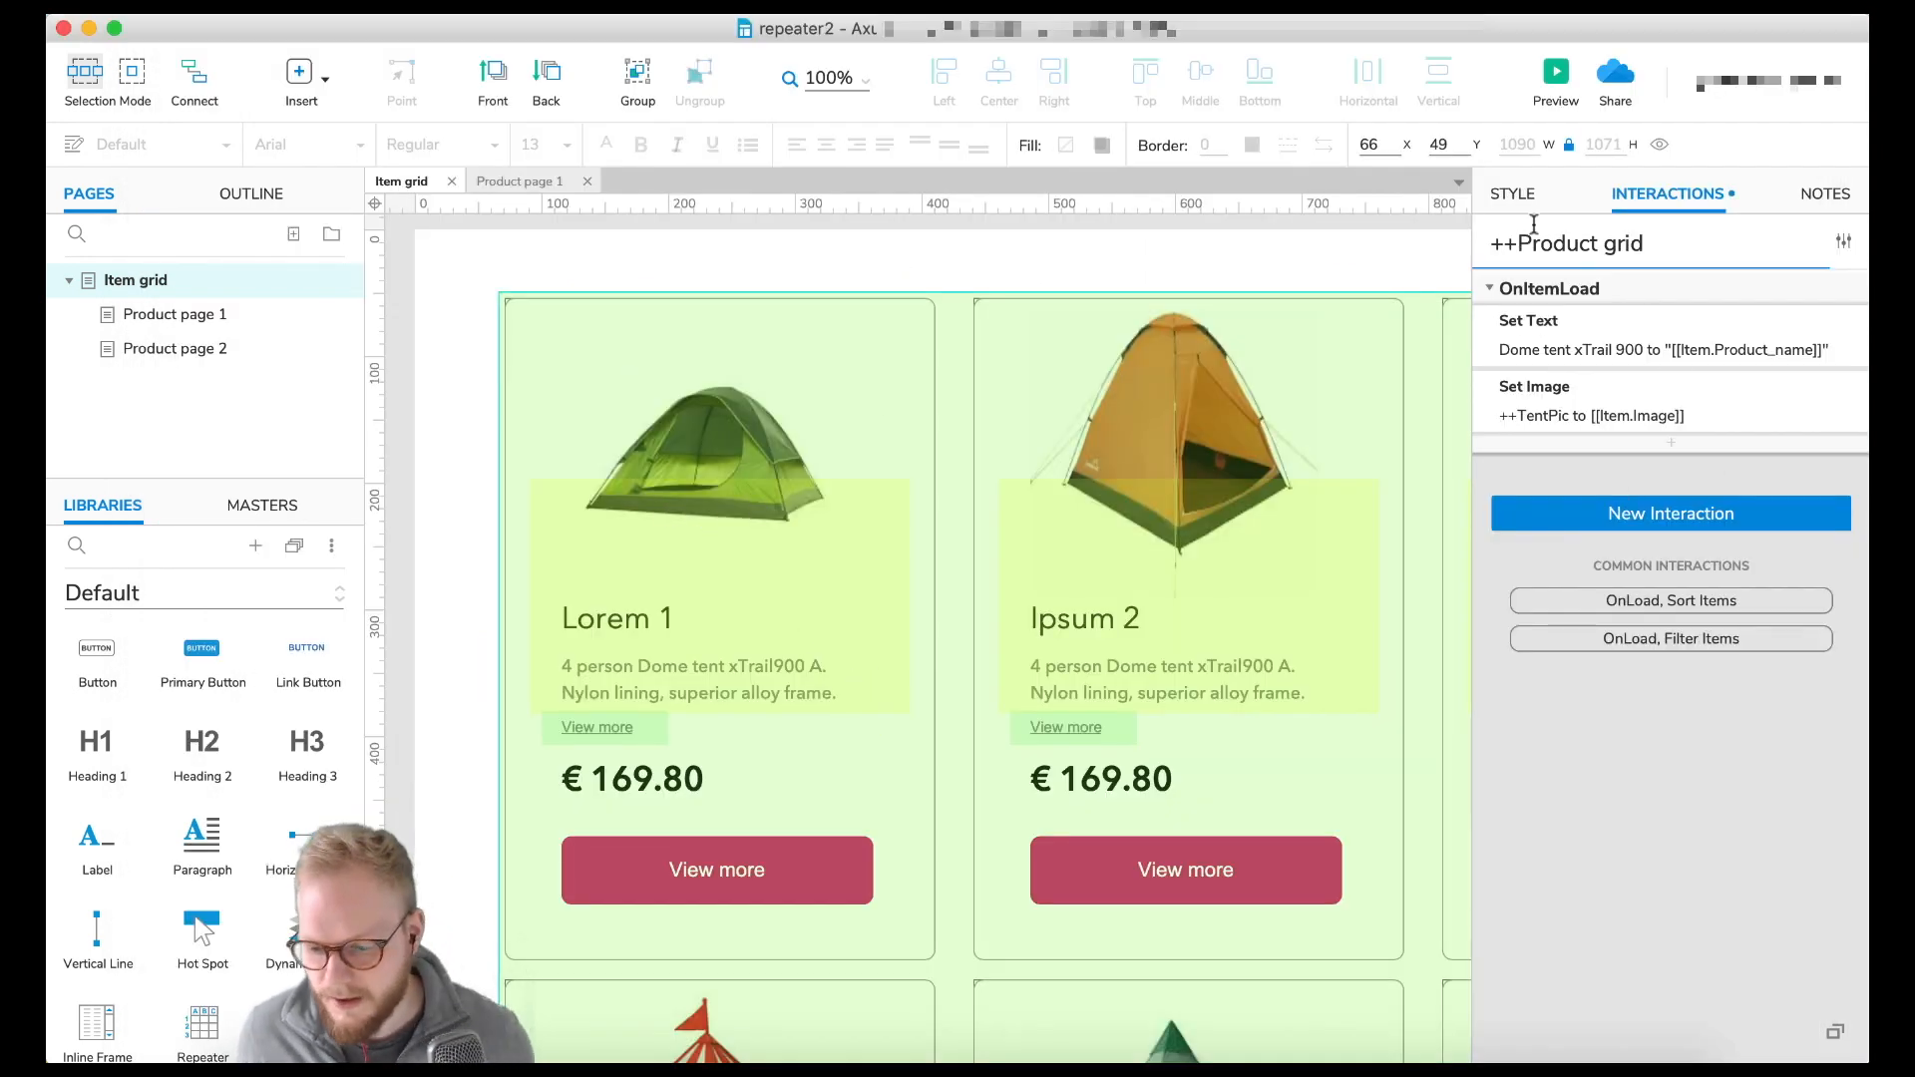
left_click(1512, 193)
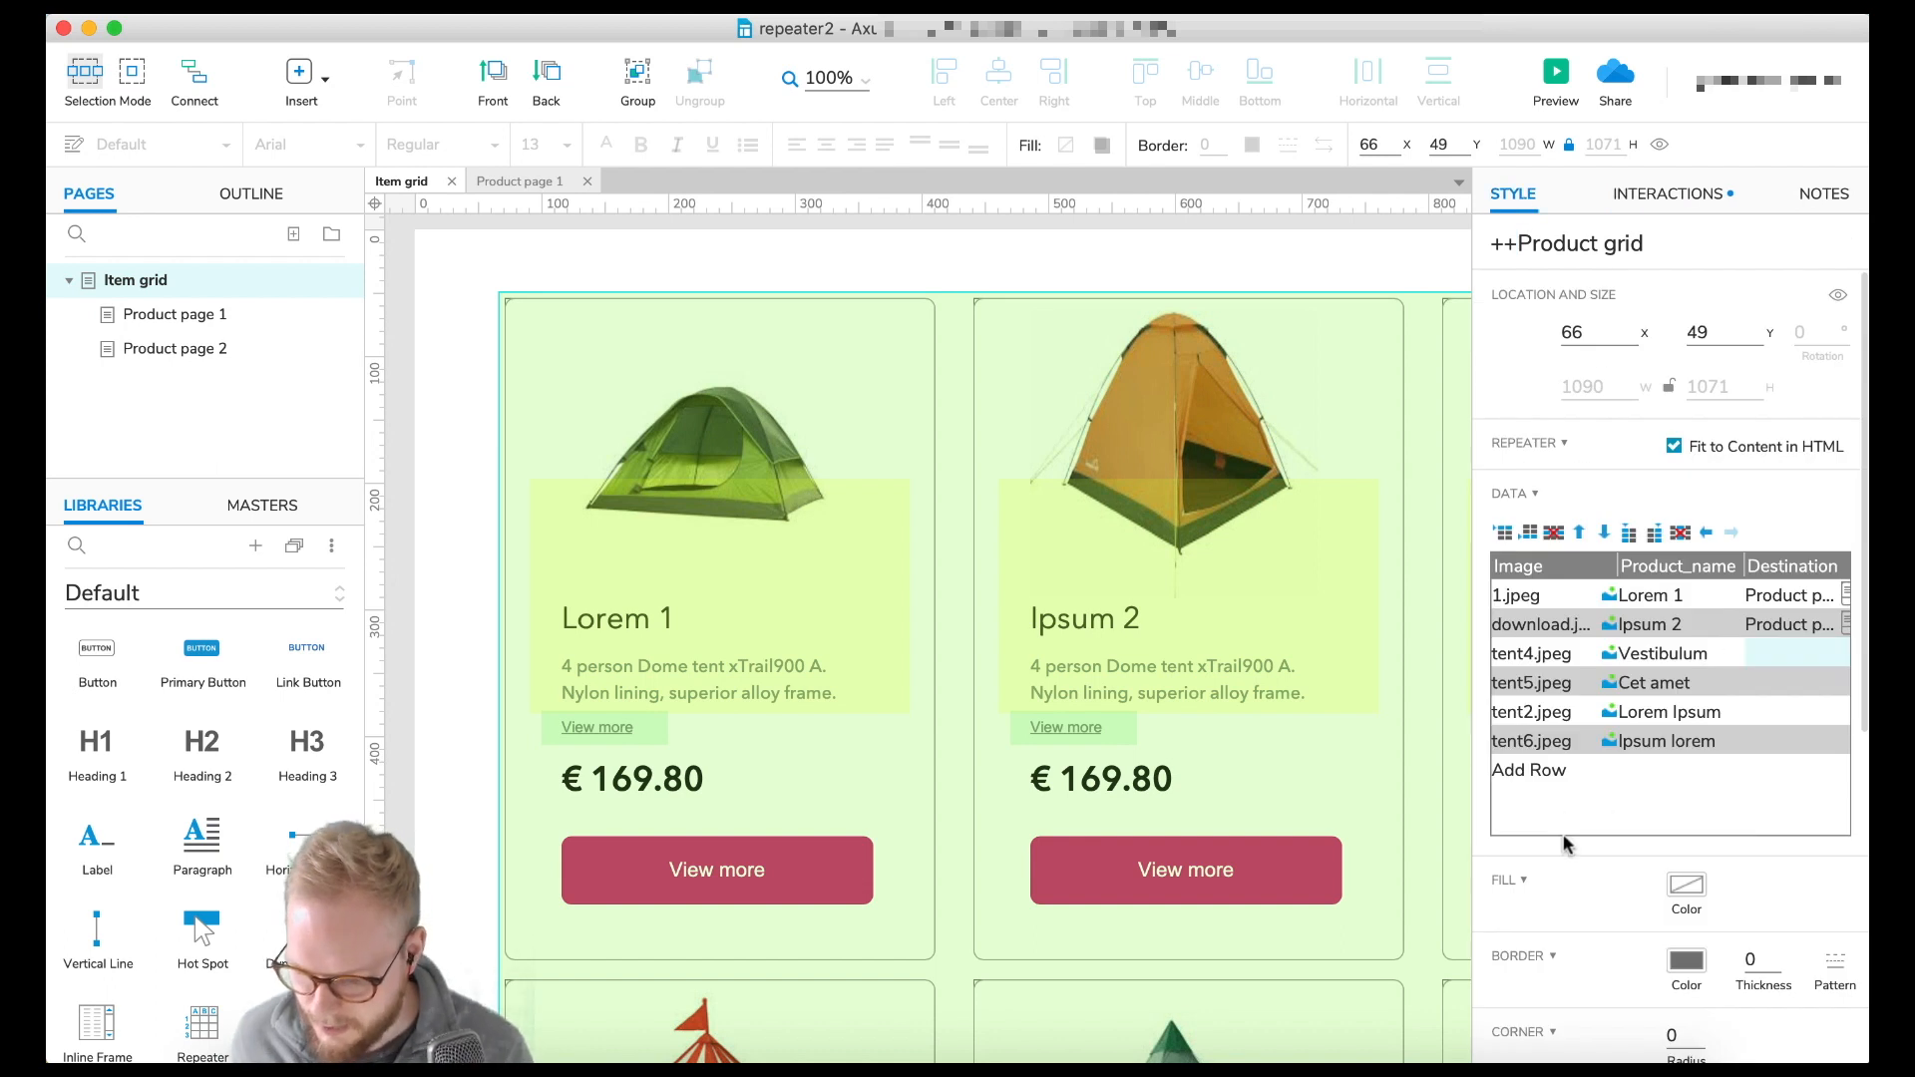
scroll(1646, 828, "right", 3)
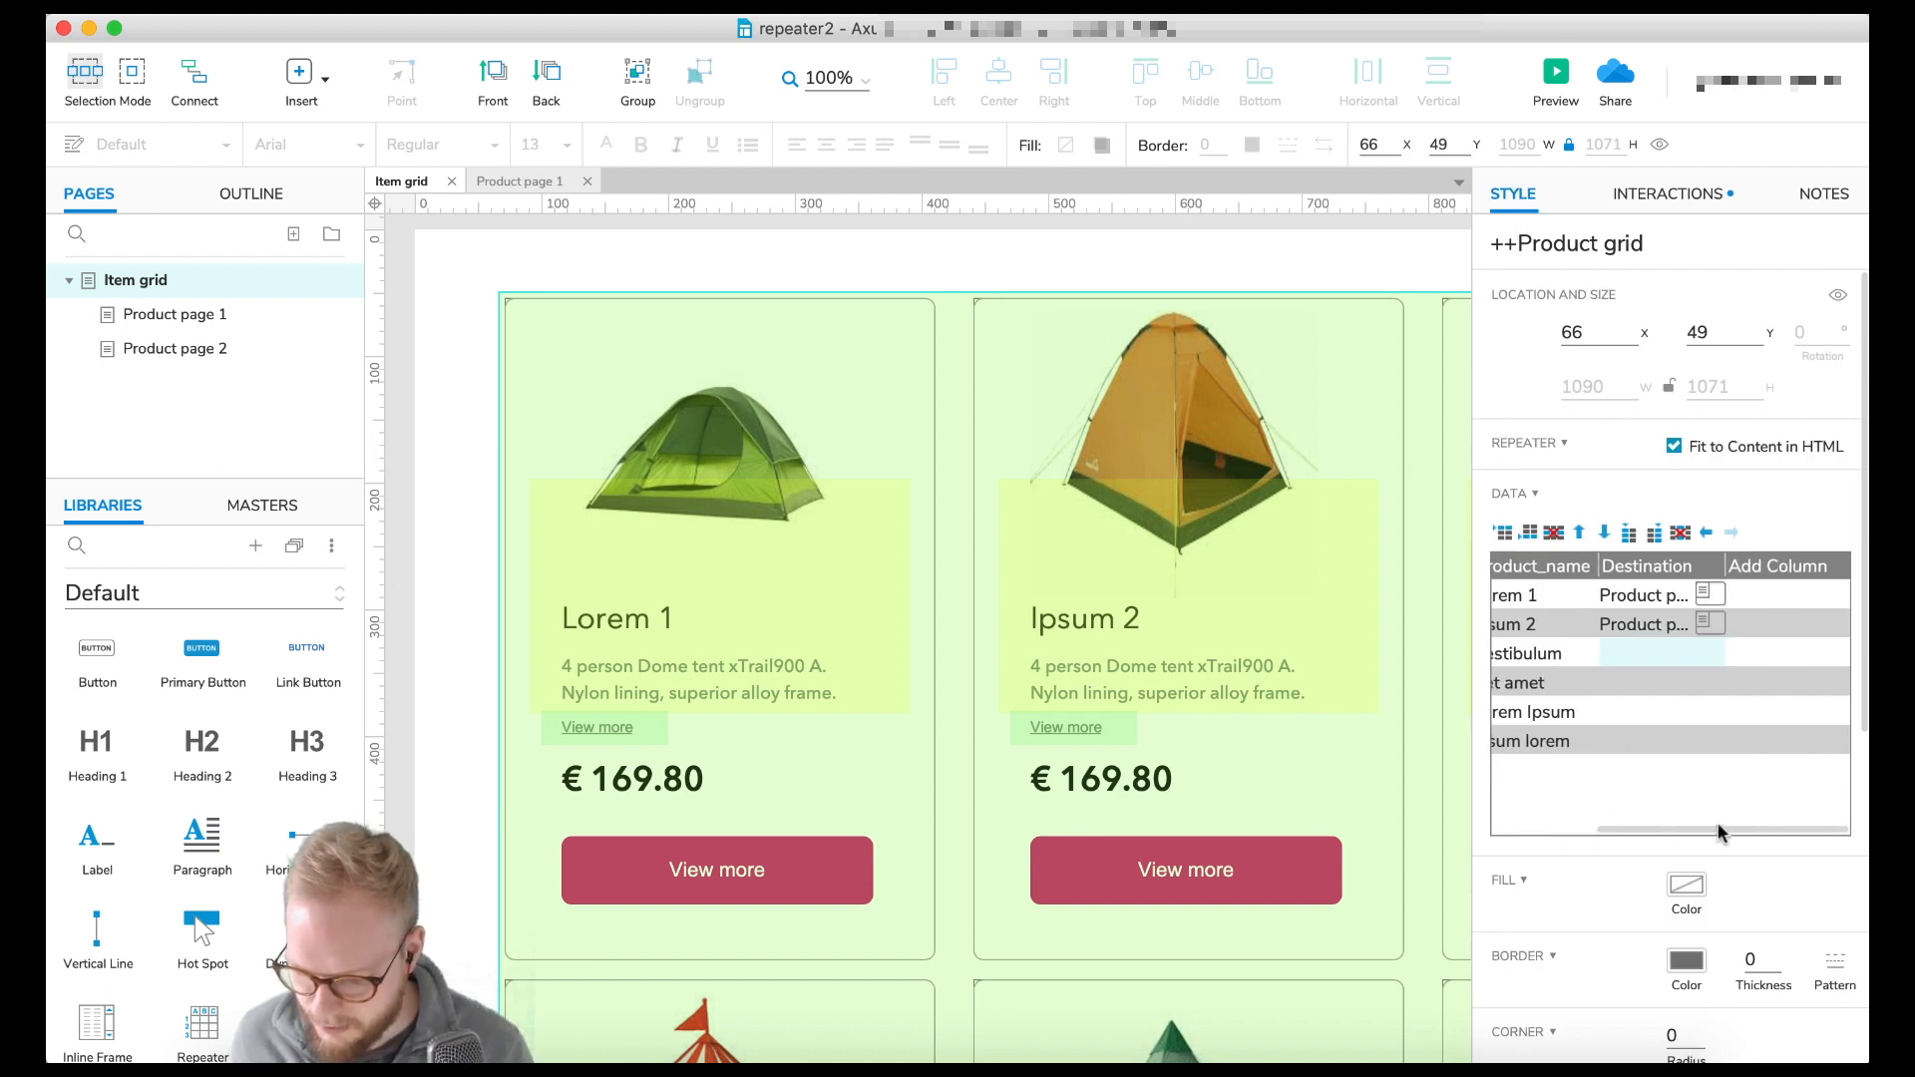
left_click(1762, 564)
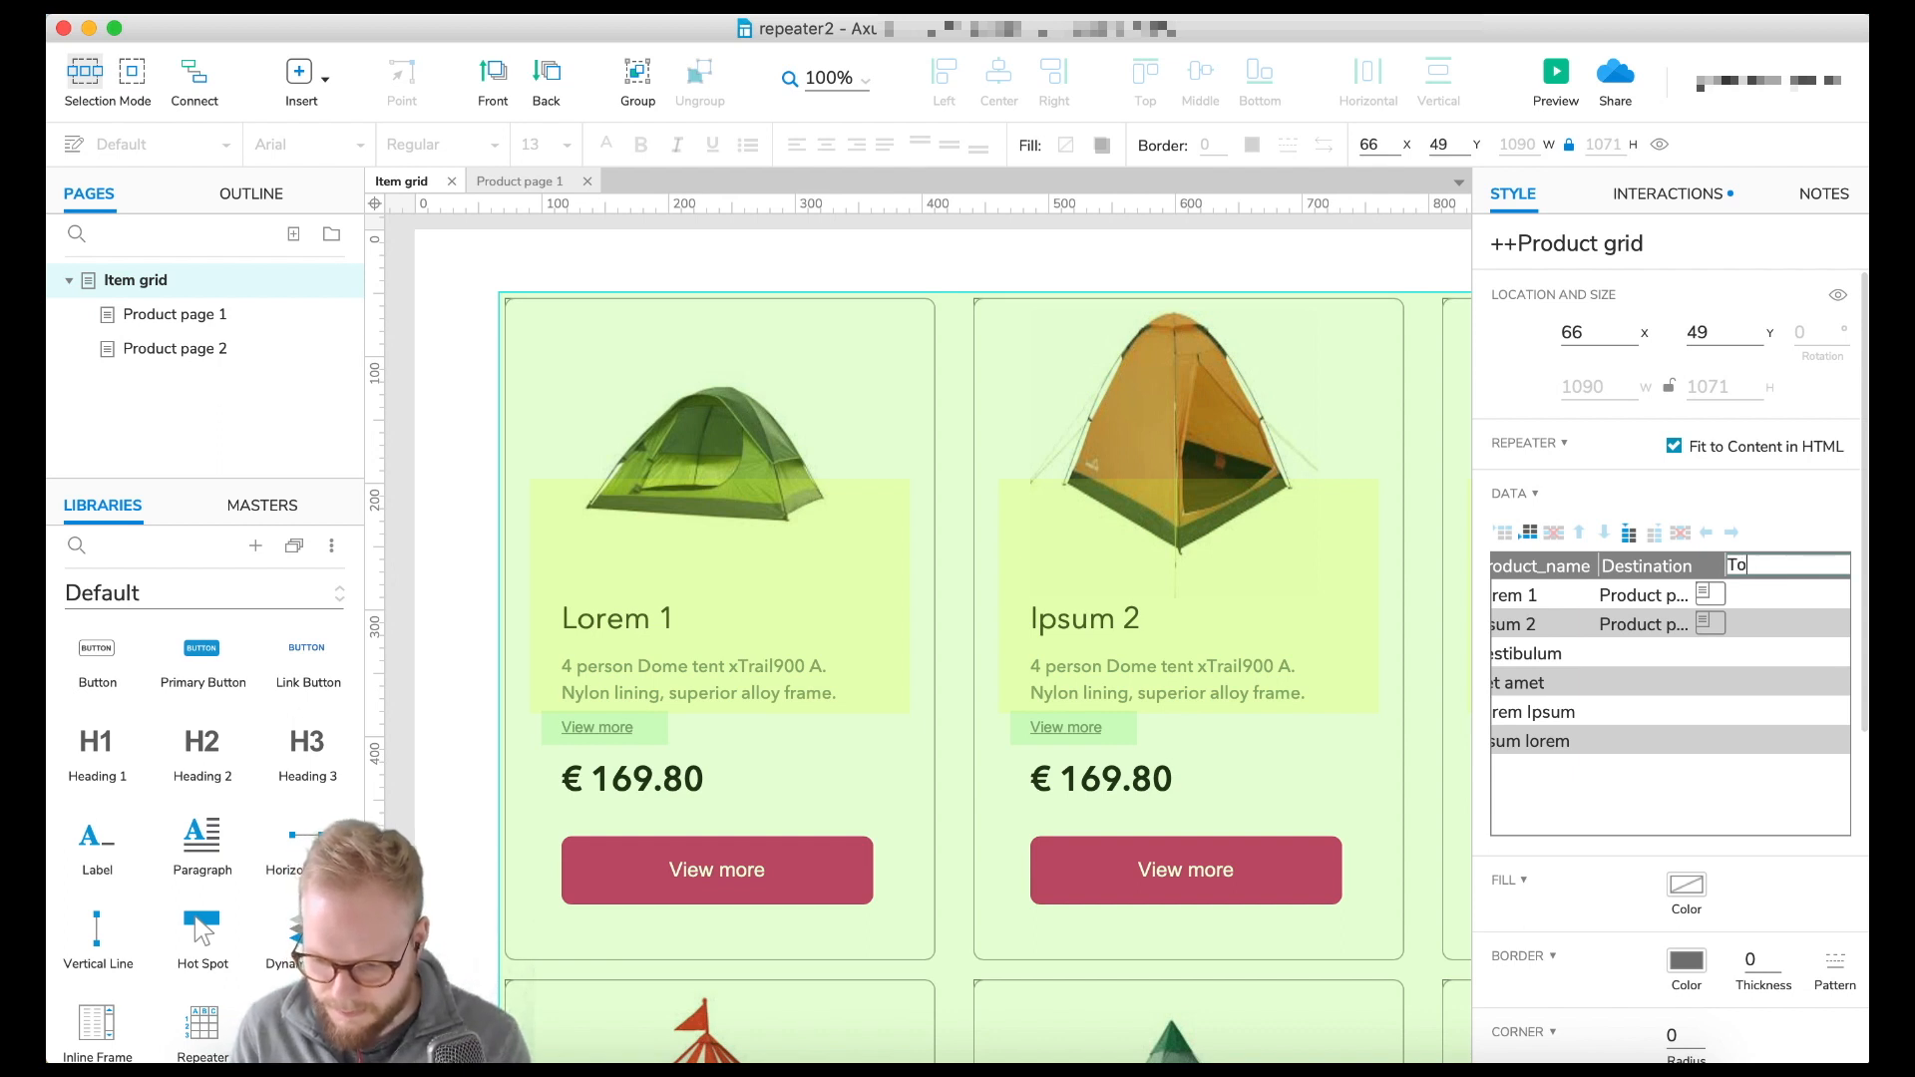
- Fill the first row's Tooltip cell with "Item 1. Lorem ipsum placeholder text"
left_click(1772, 596)
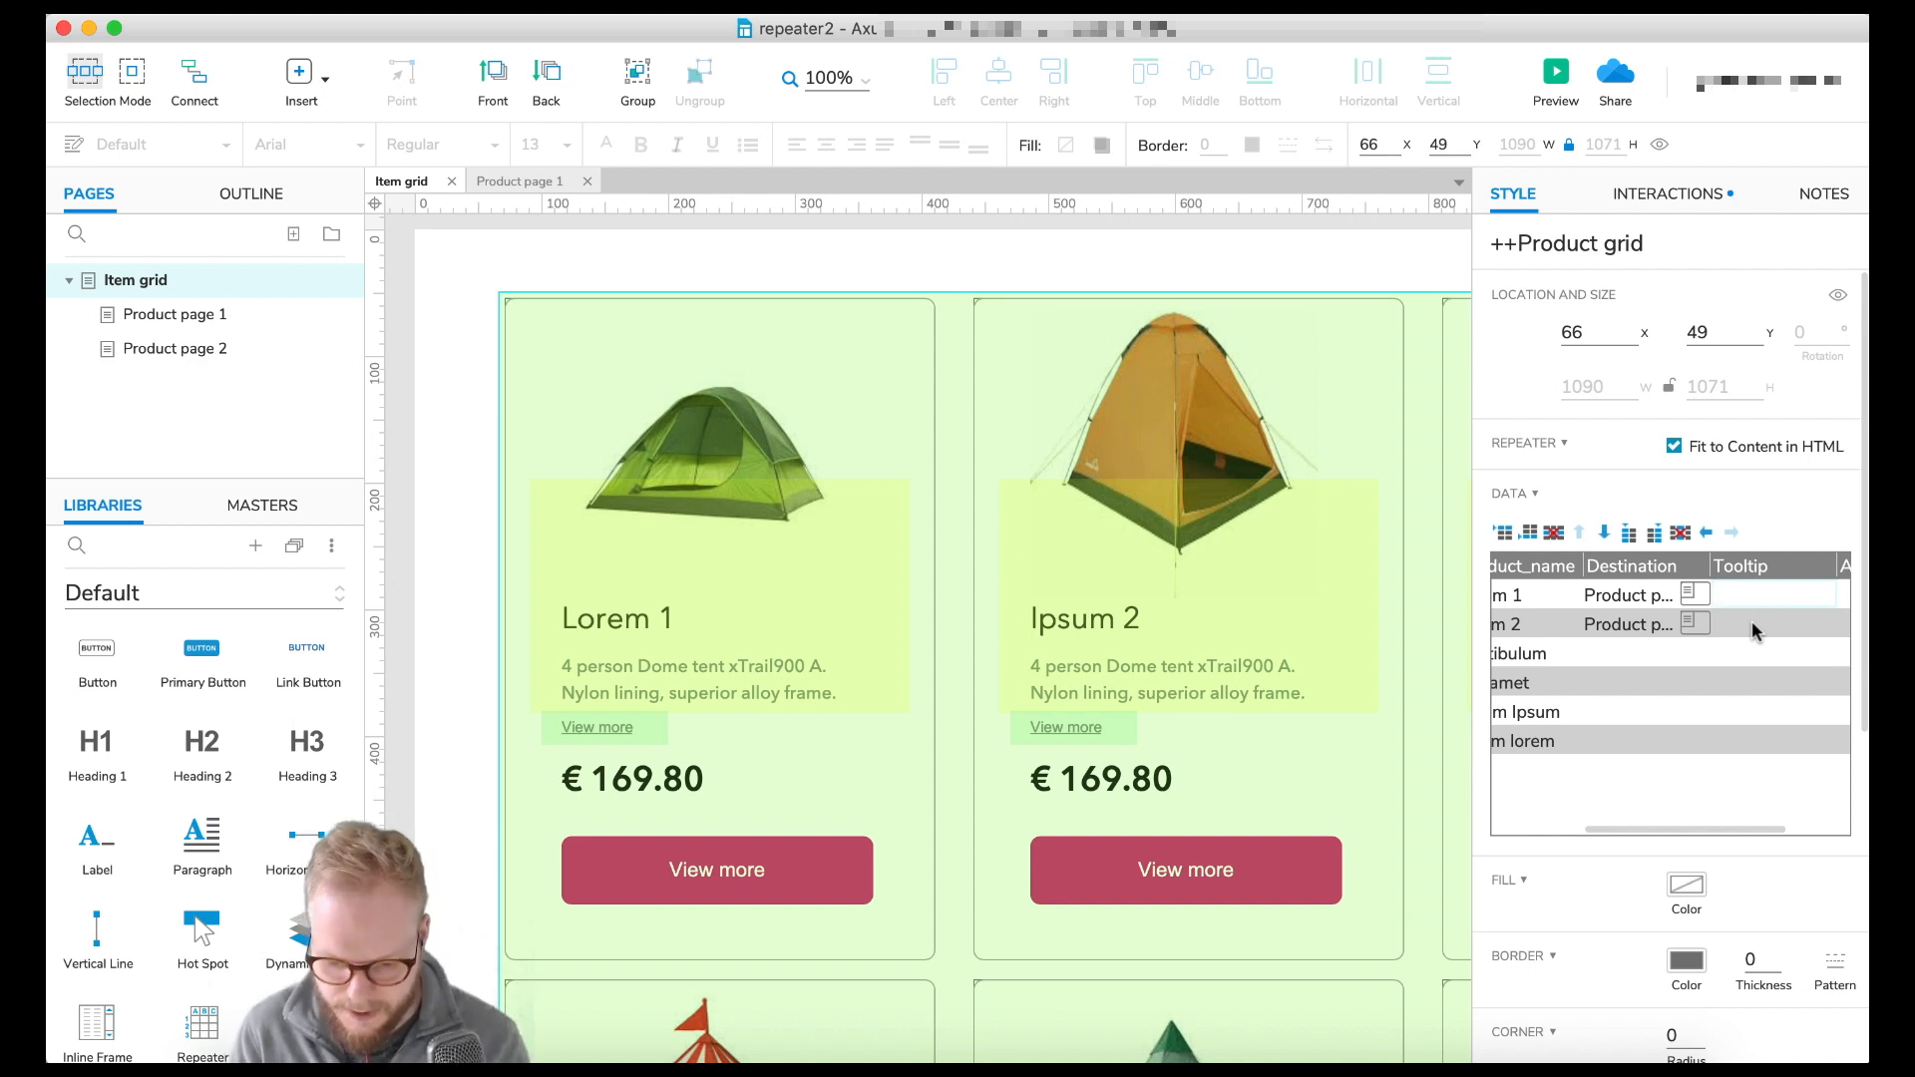
type("Item 1.")
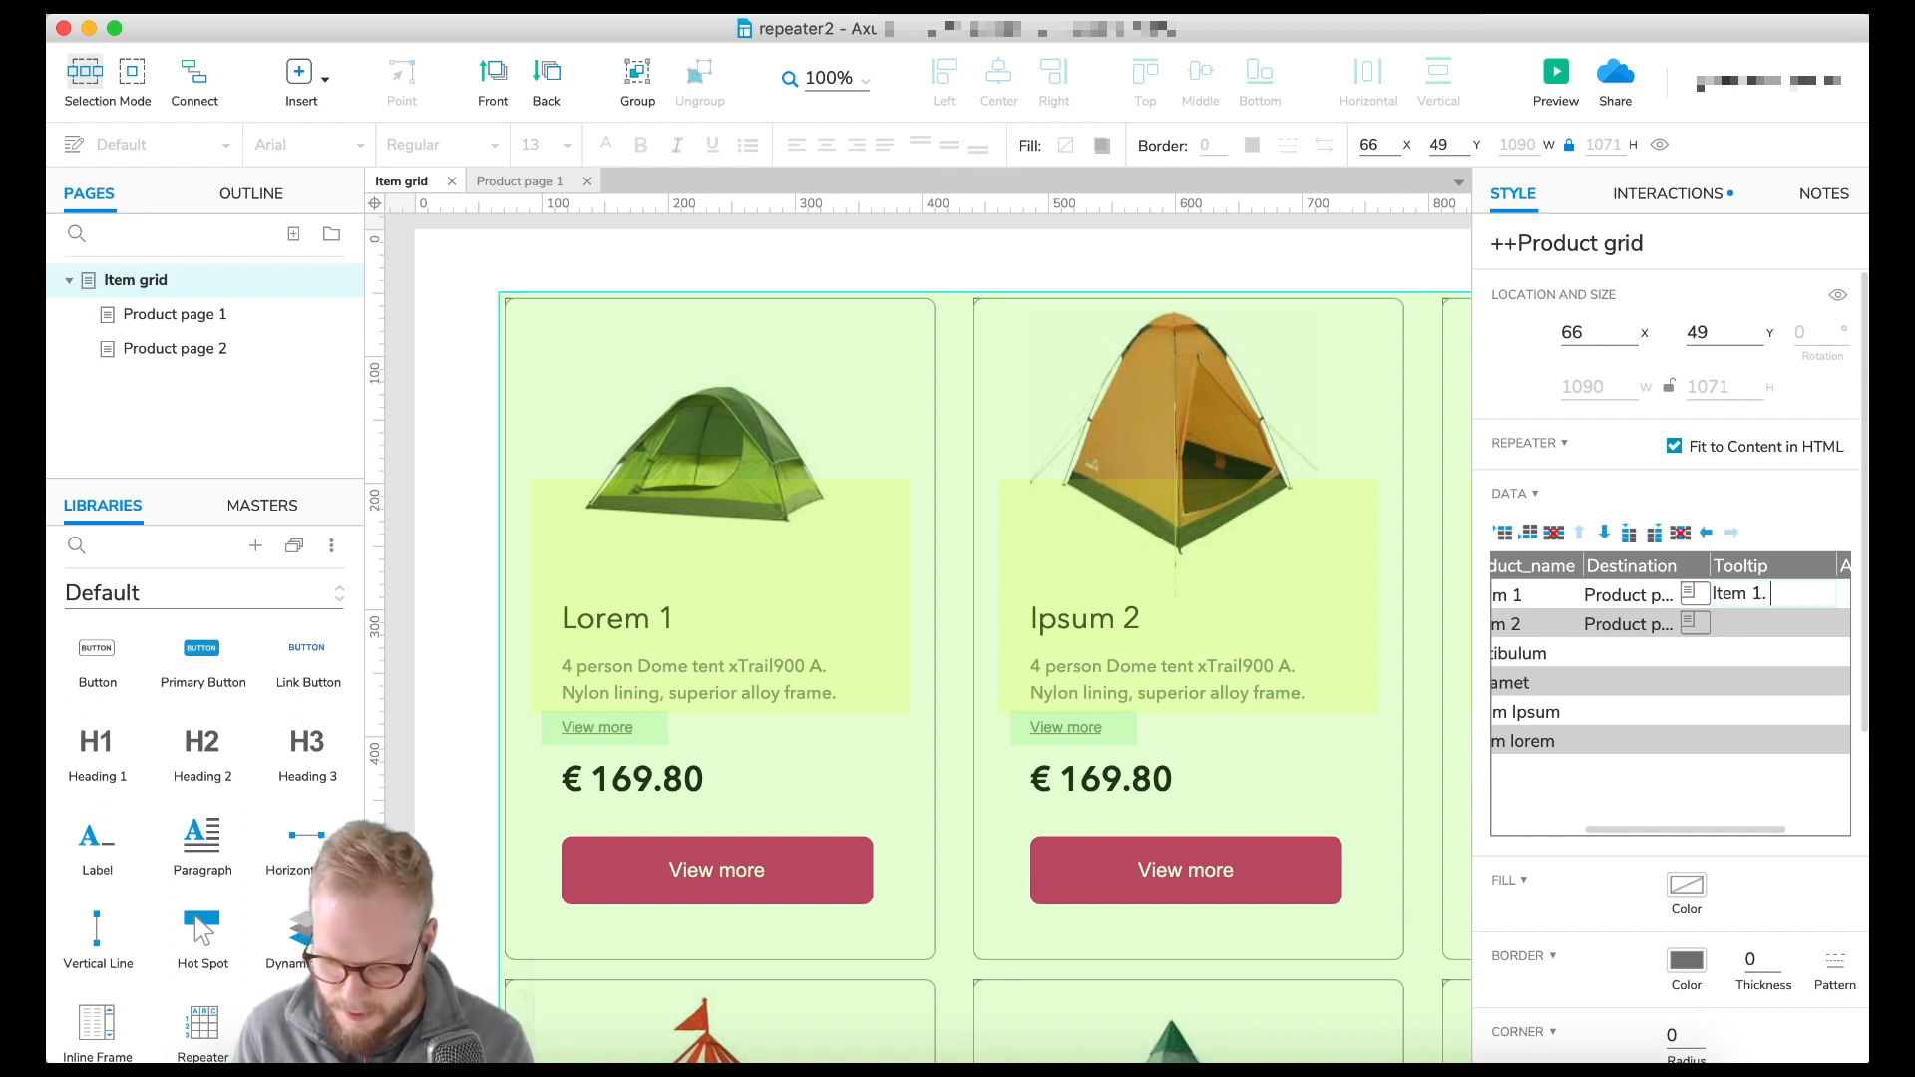
type(" Lorem ipsum pl")
type("aceholder text")
- Fill the second row's Tooltip cell with "Item 2. Cet amet vestibulum, Lorem ipsum."
left_click(1749, 635)
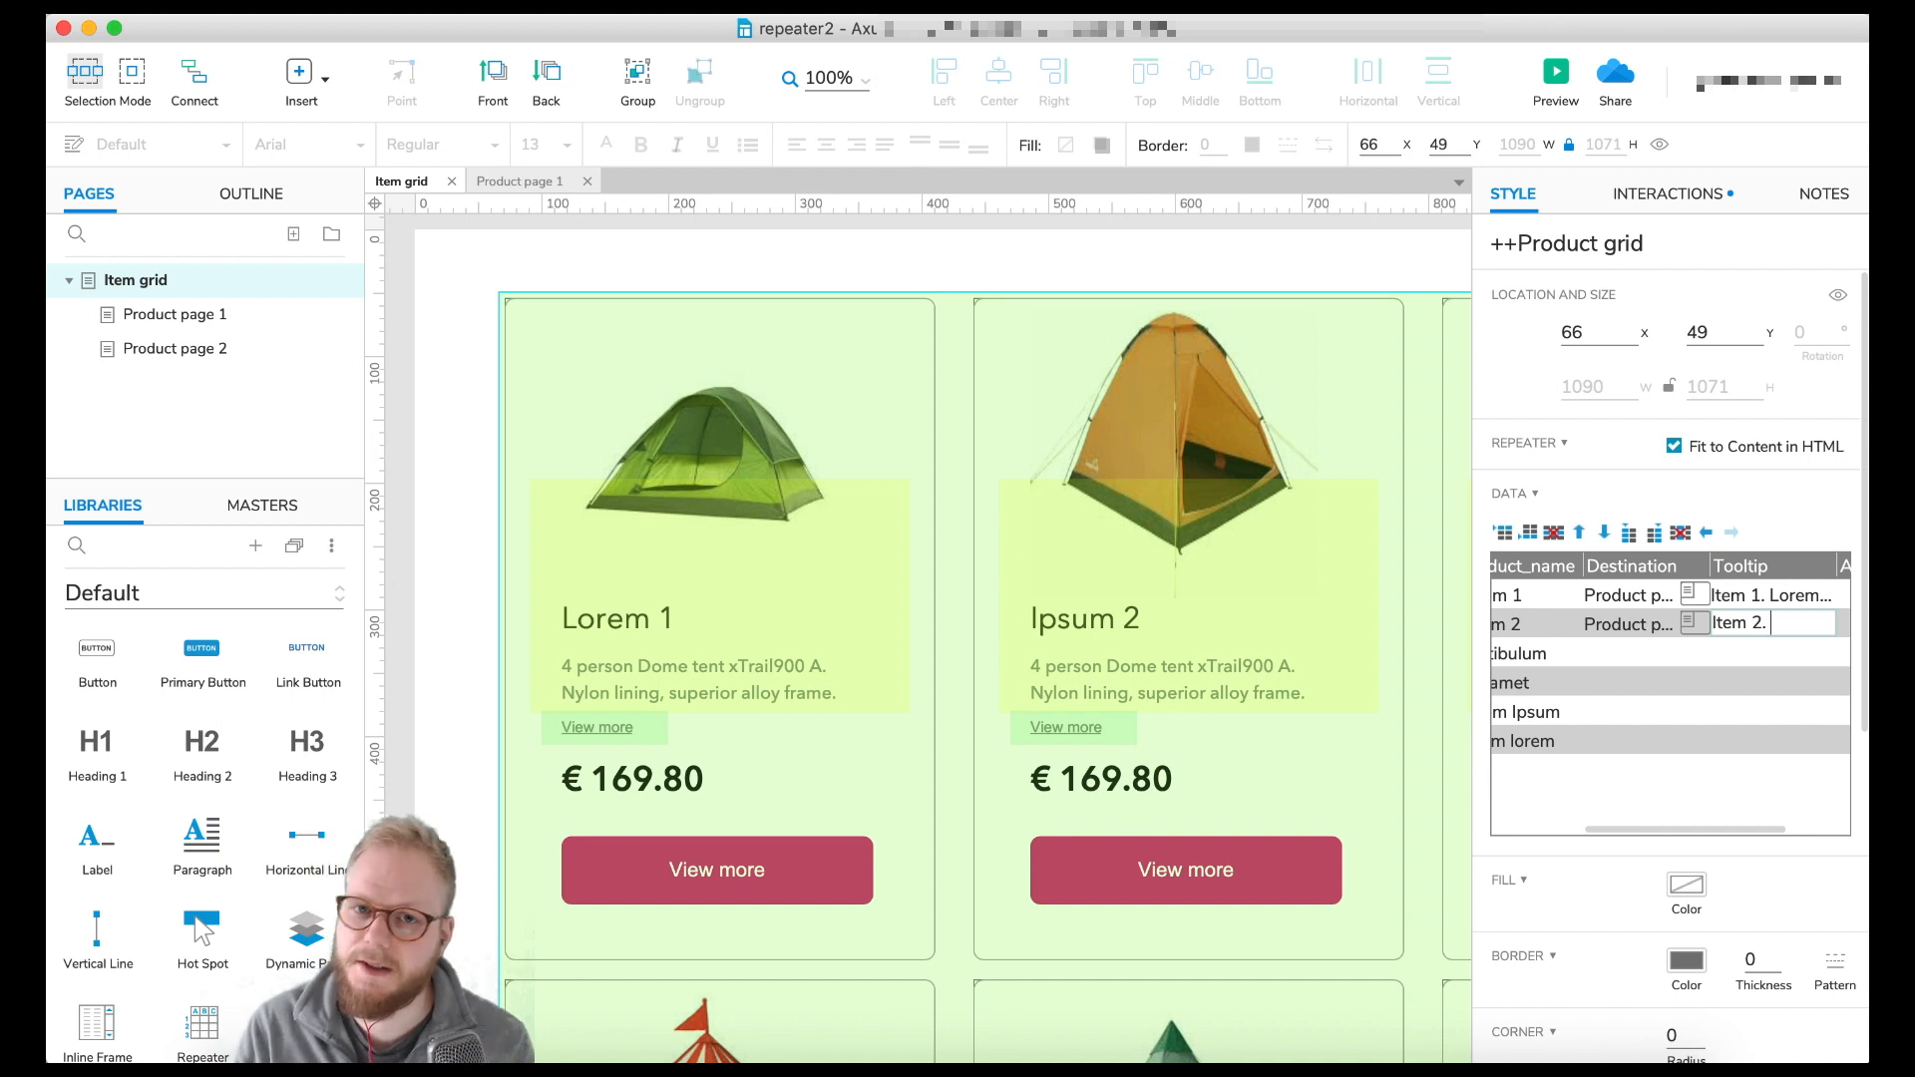
type("Item 2. Cet amet vestibuum")
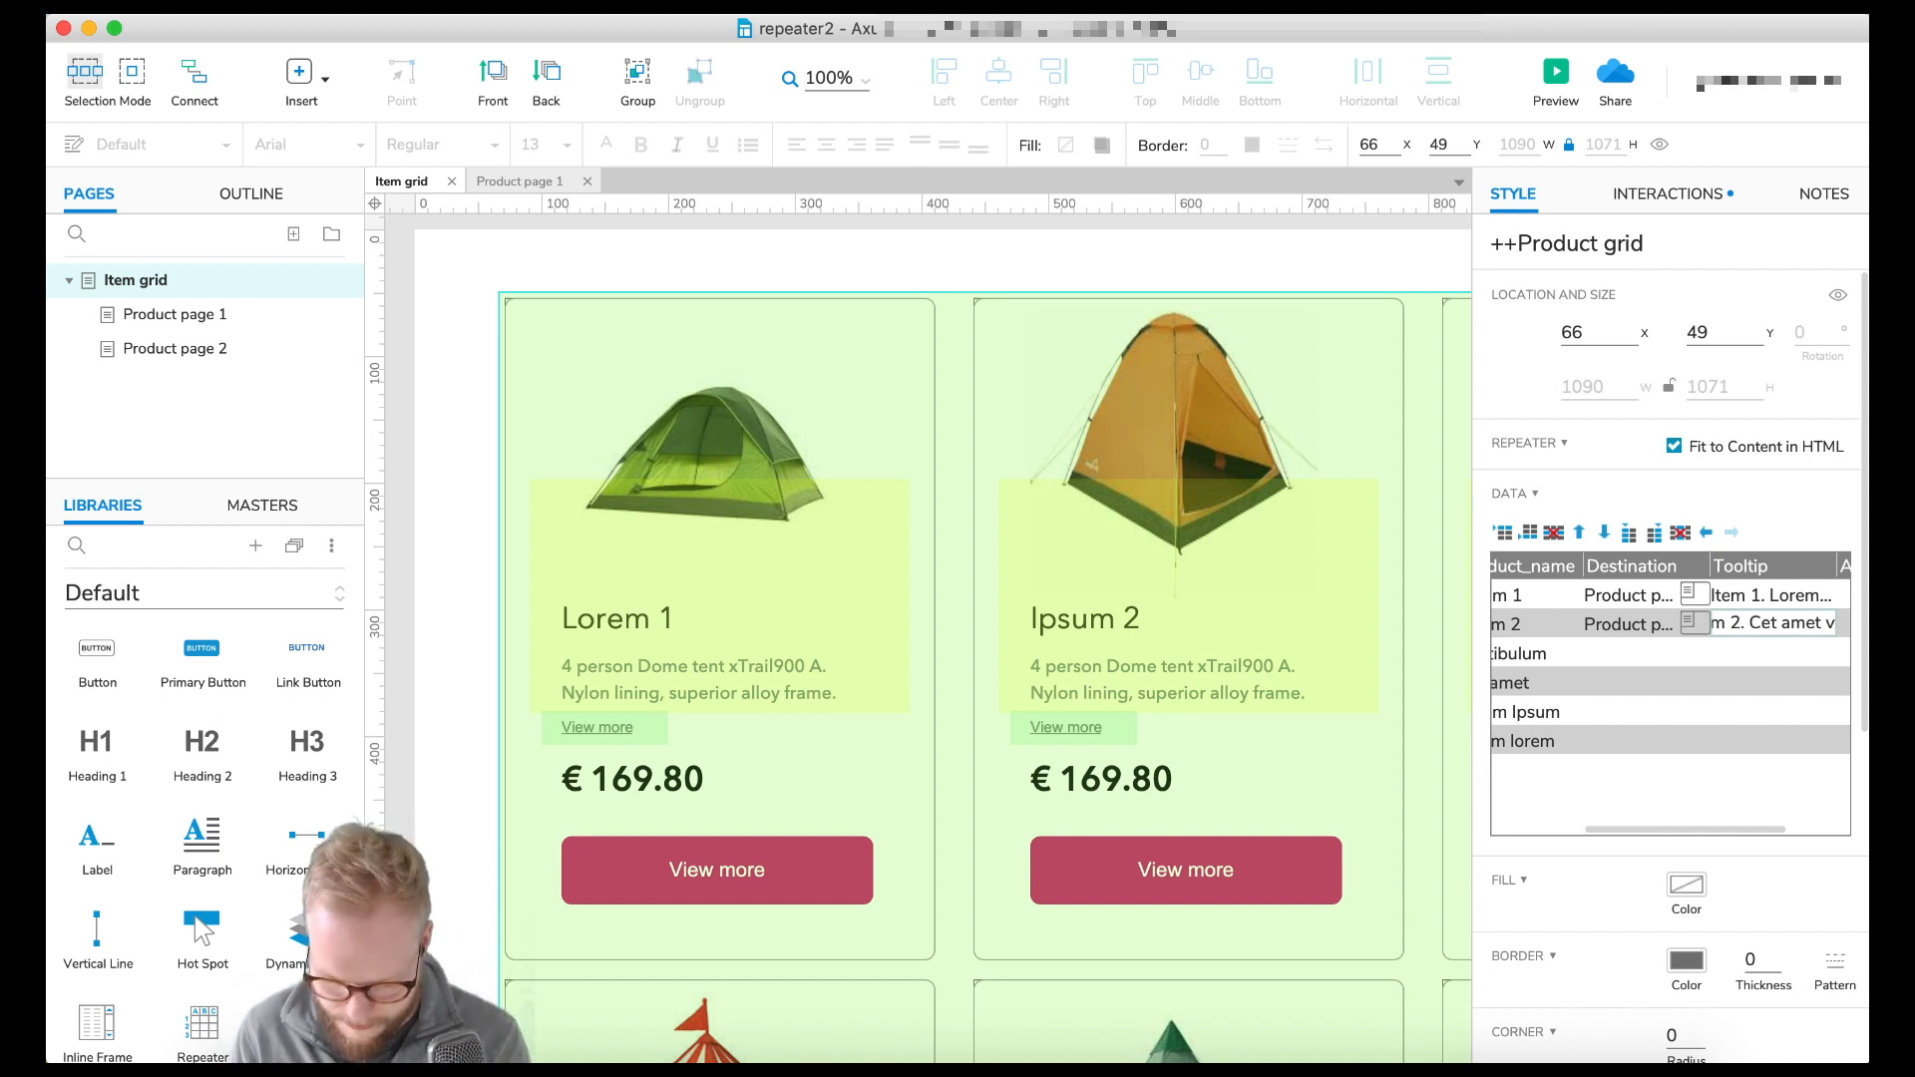
key("BackSpace")
key("BackSpace")
type("lum")
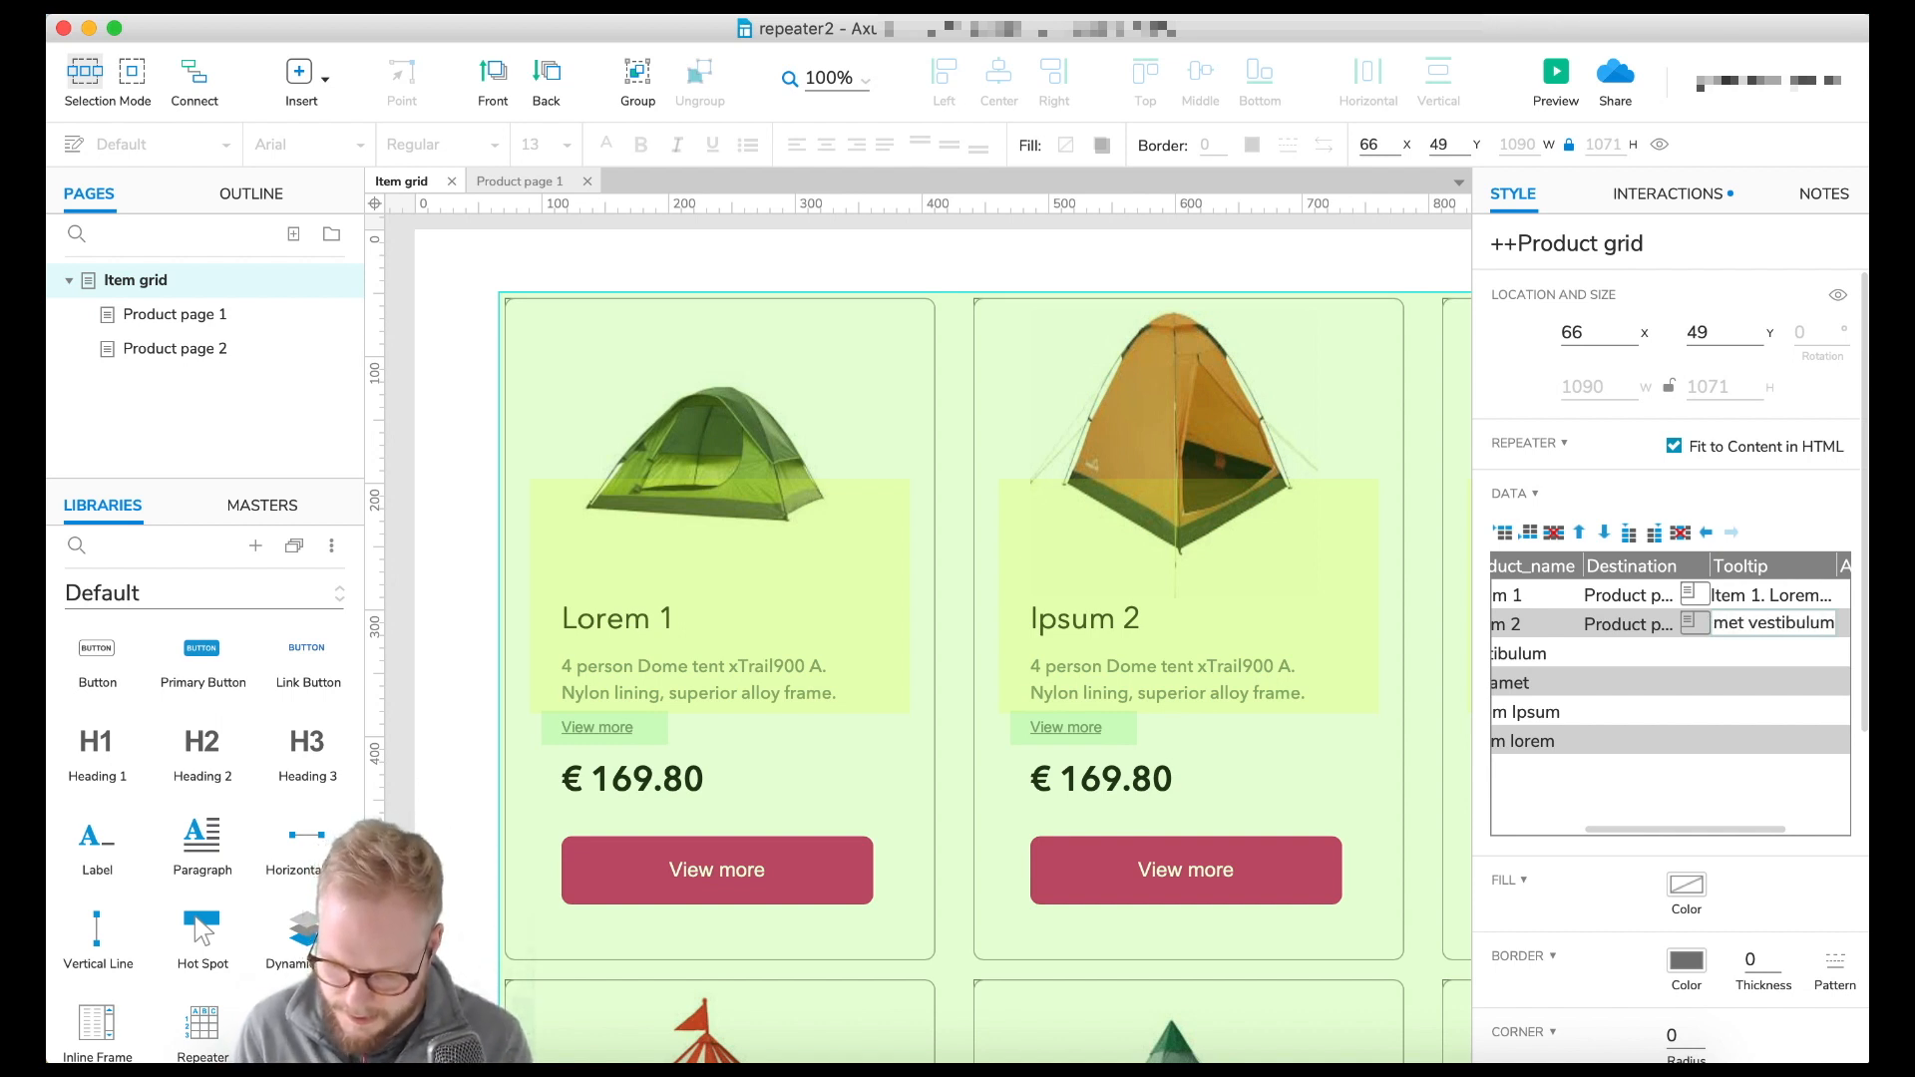
type(", Lorem ipsum.")
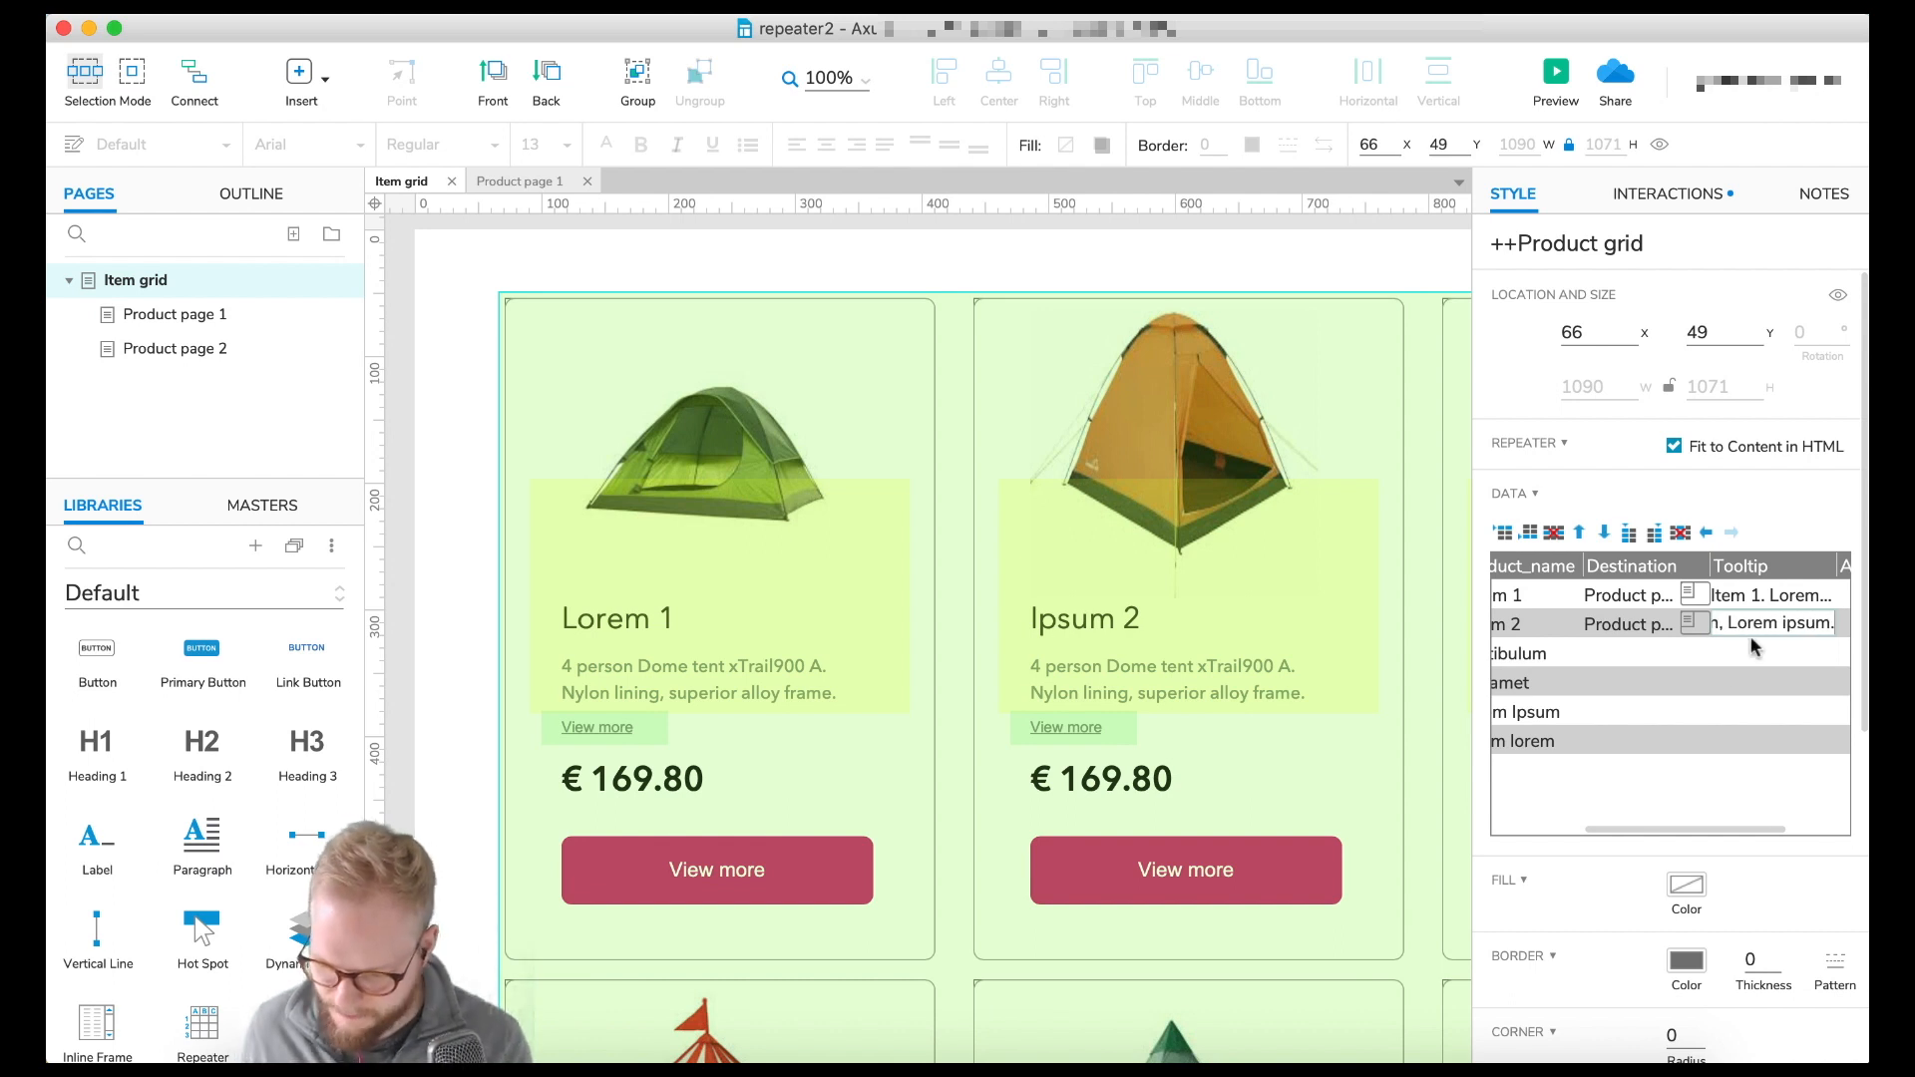
left_click(1751, 675)
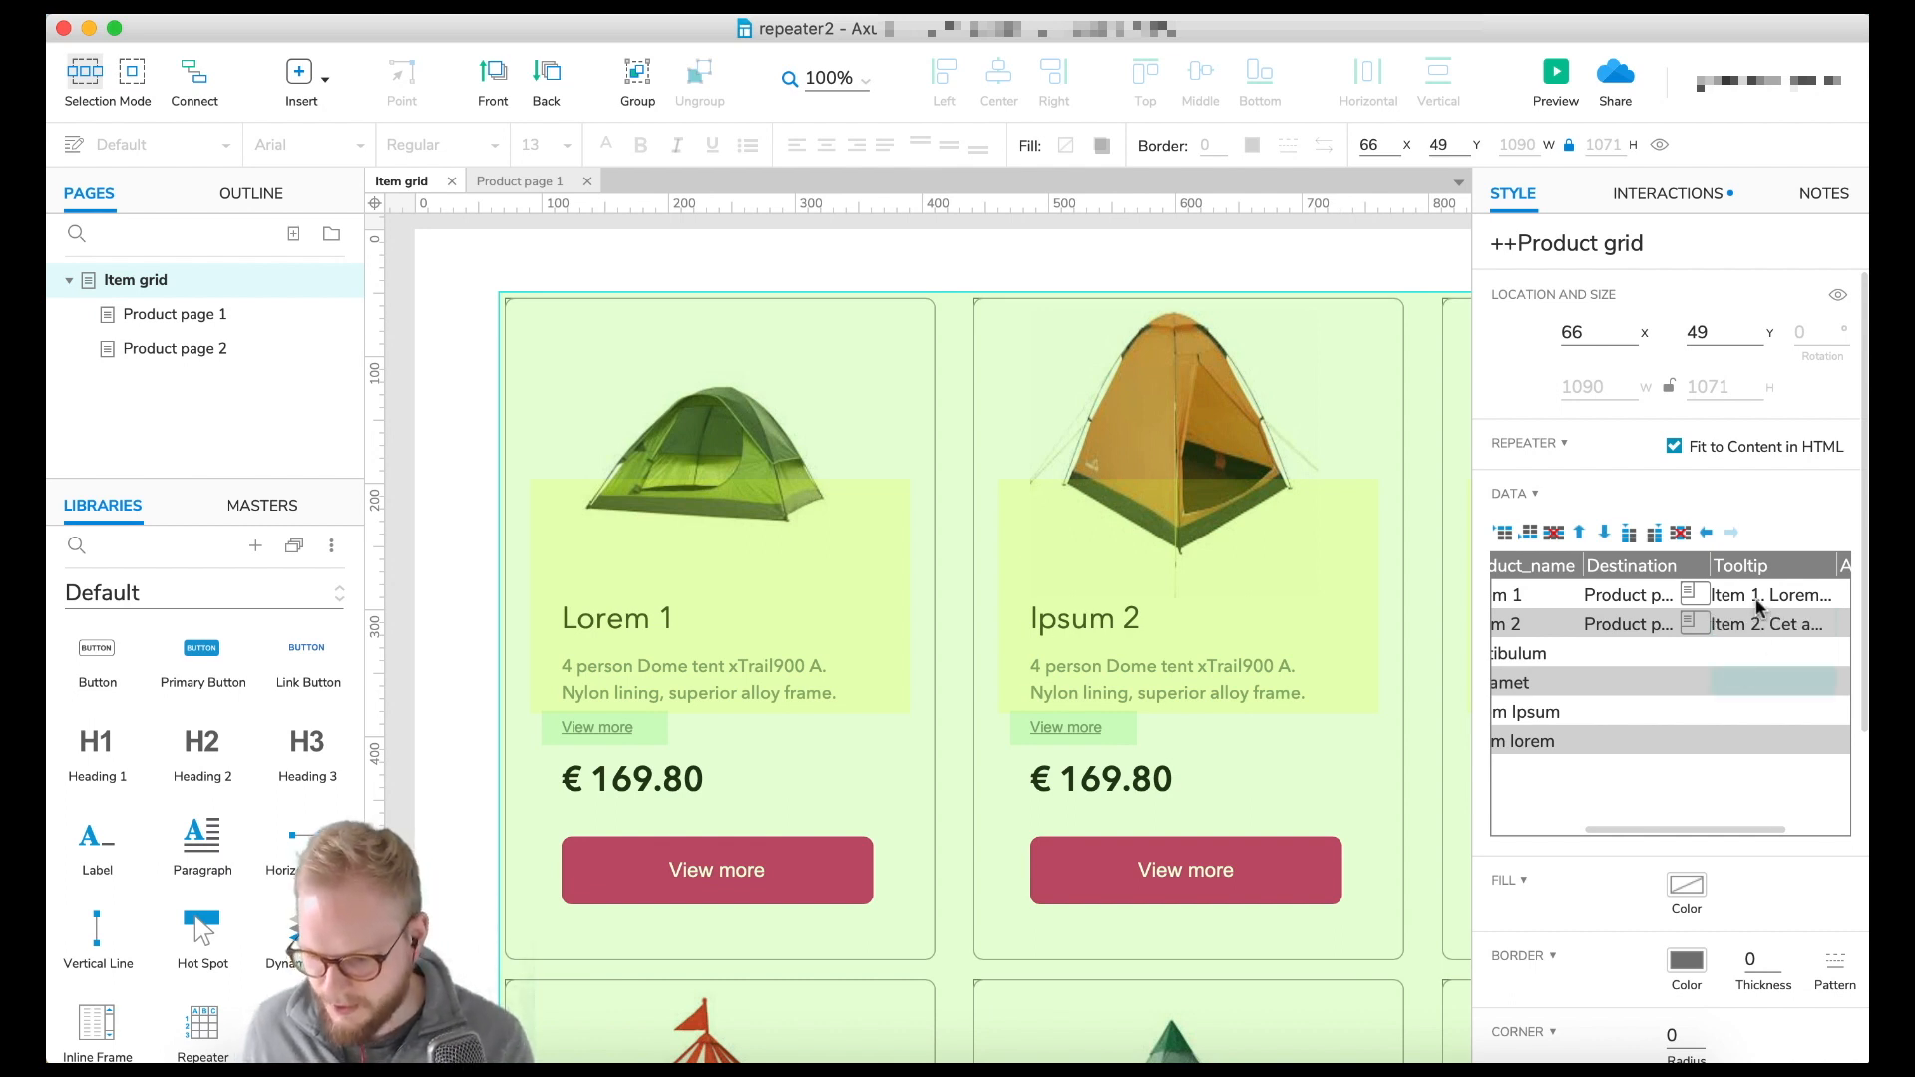
left_click(1746, 713)
left_click(1748, 654)
left_click(1744, 680)
left_click(1743, 710)
left_click(1744, 736)
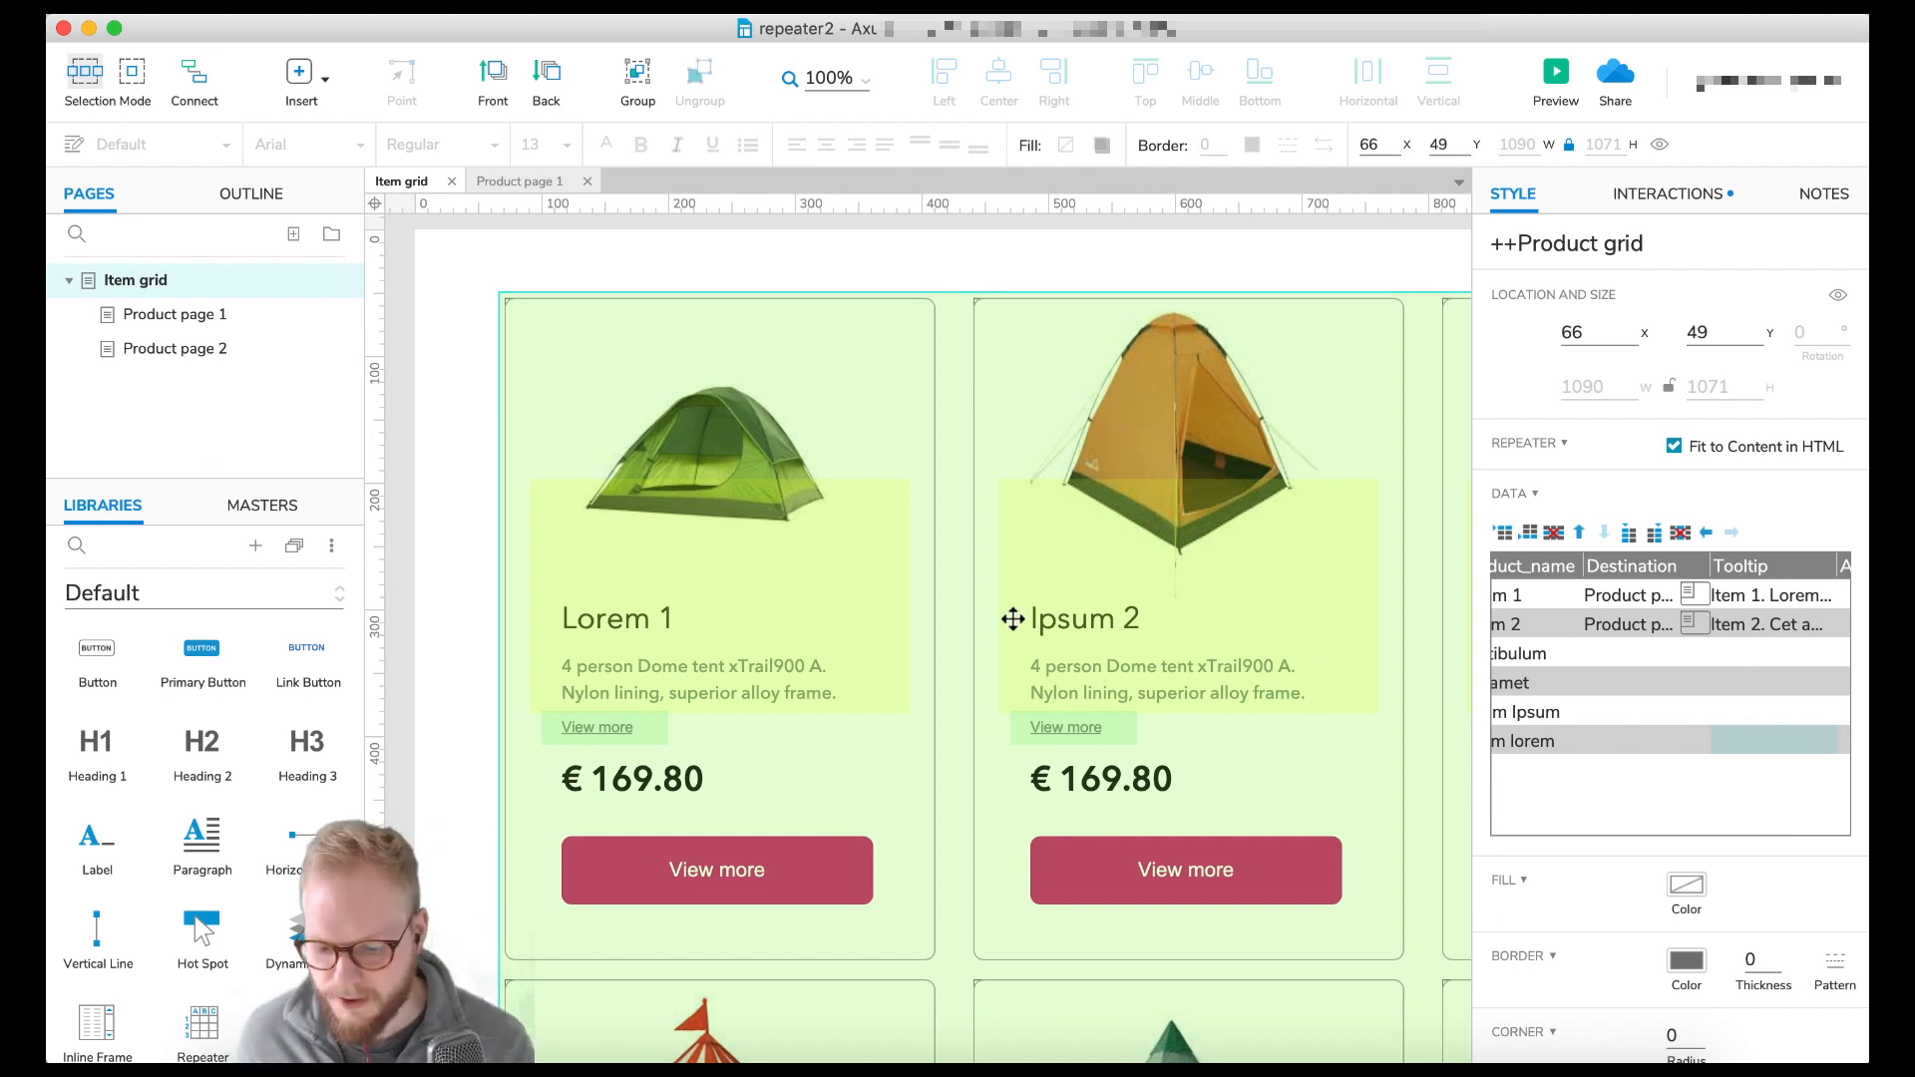
left_click(735, 269)
left_click(991, 445)
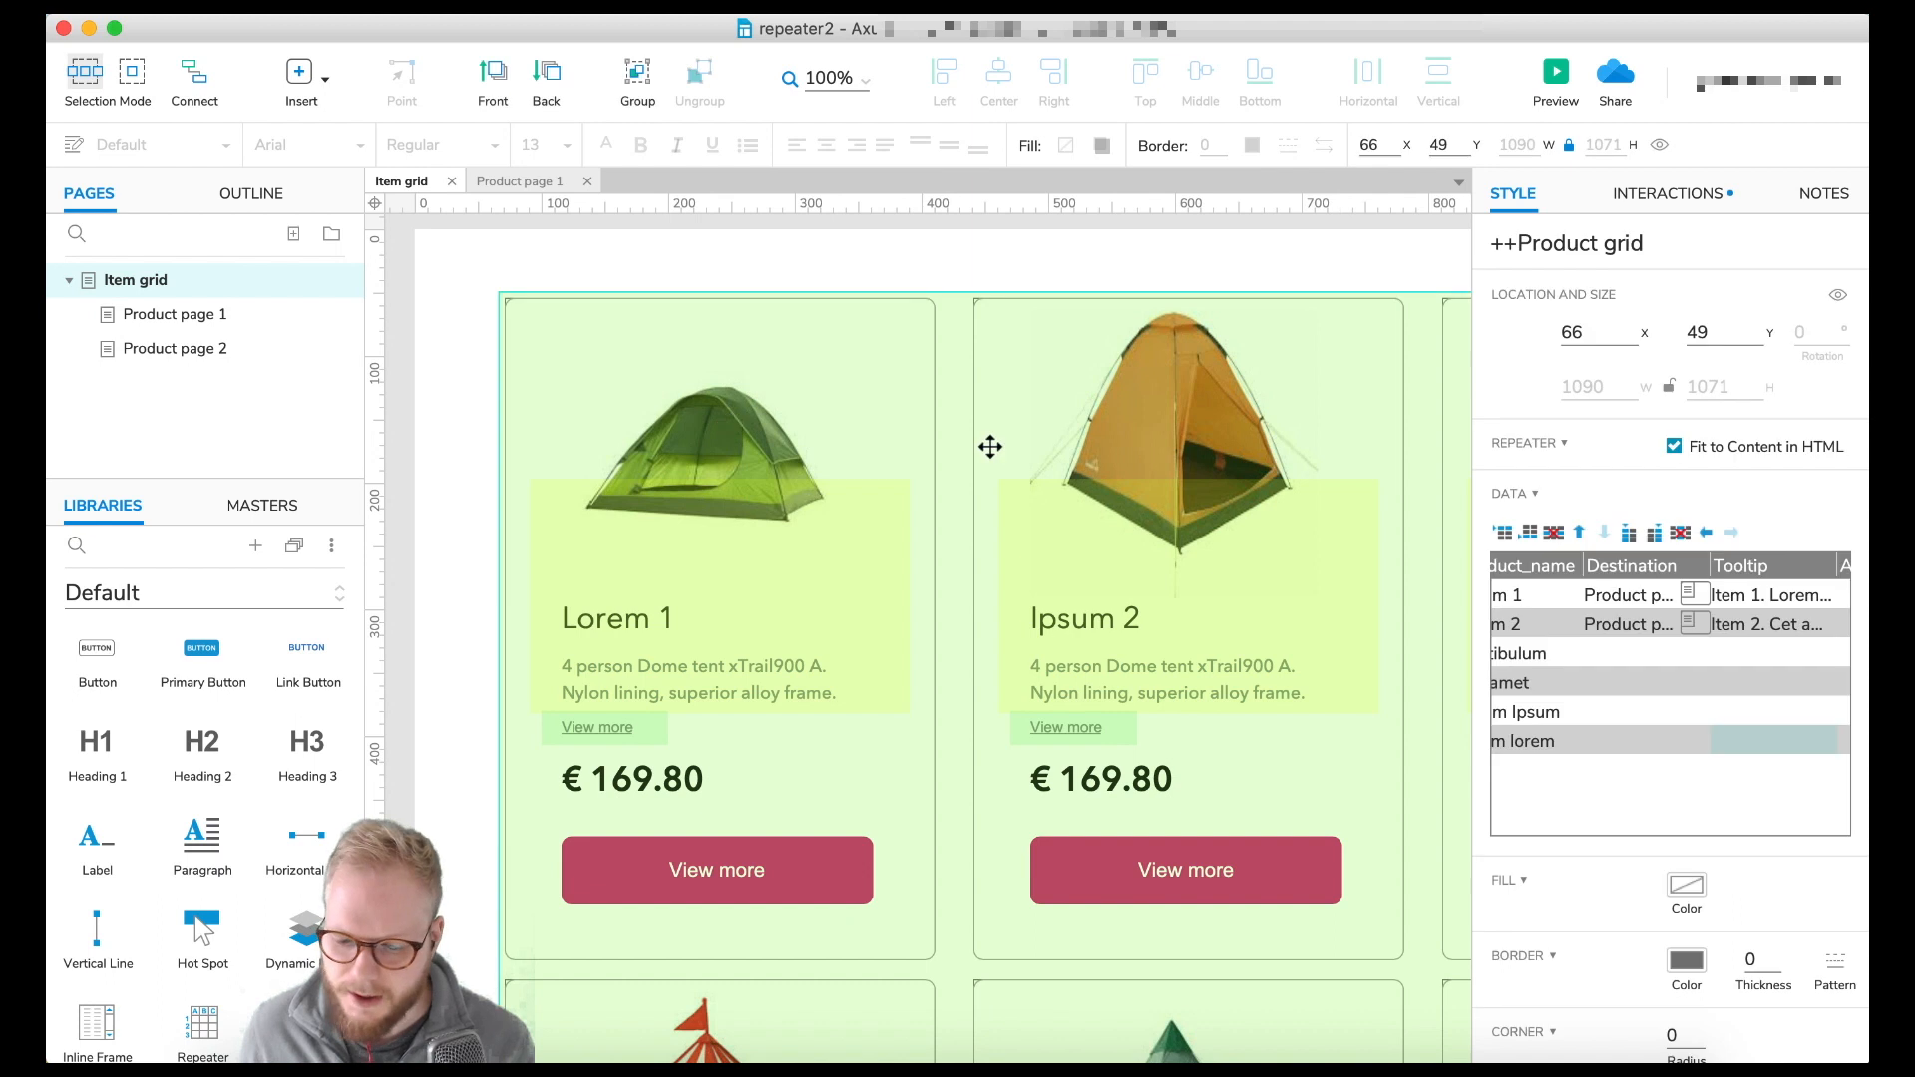
- Add a Set Text action to the repeater's OnItemLoad event, targeting the text label inside ++Tooltip
left_click(1681, 193)
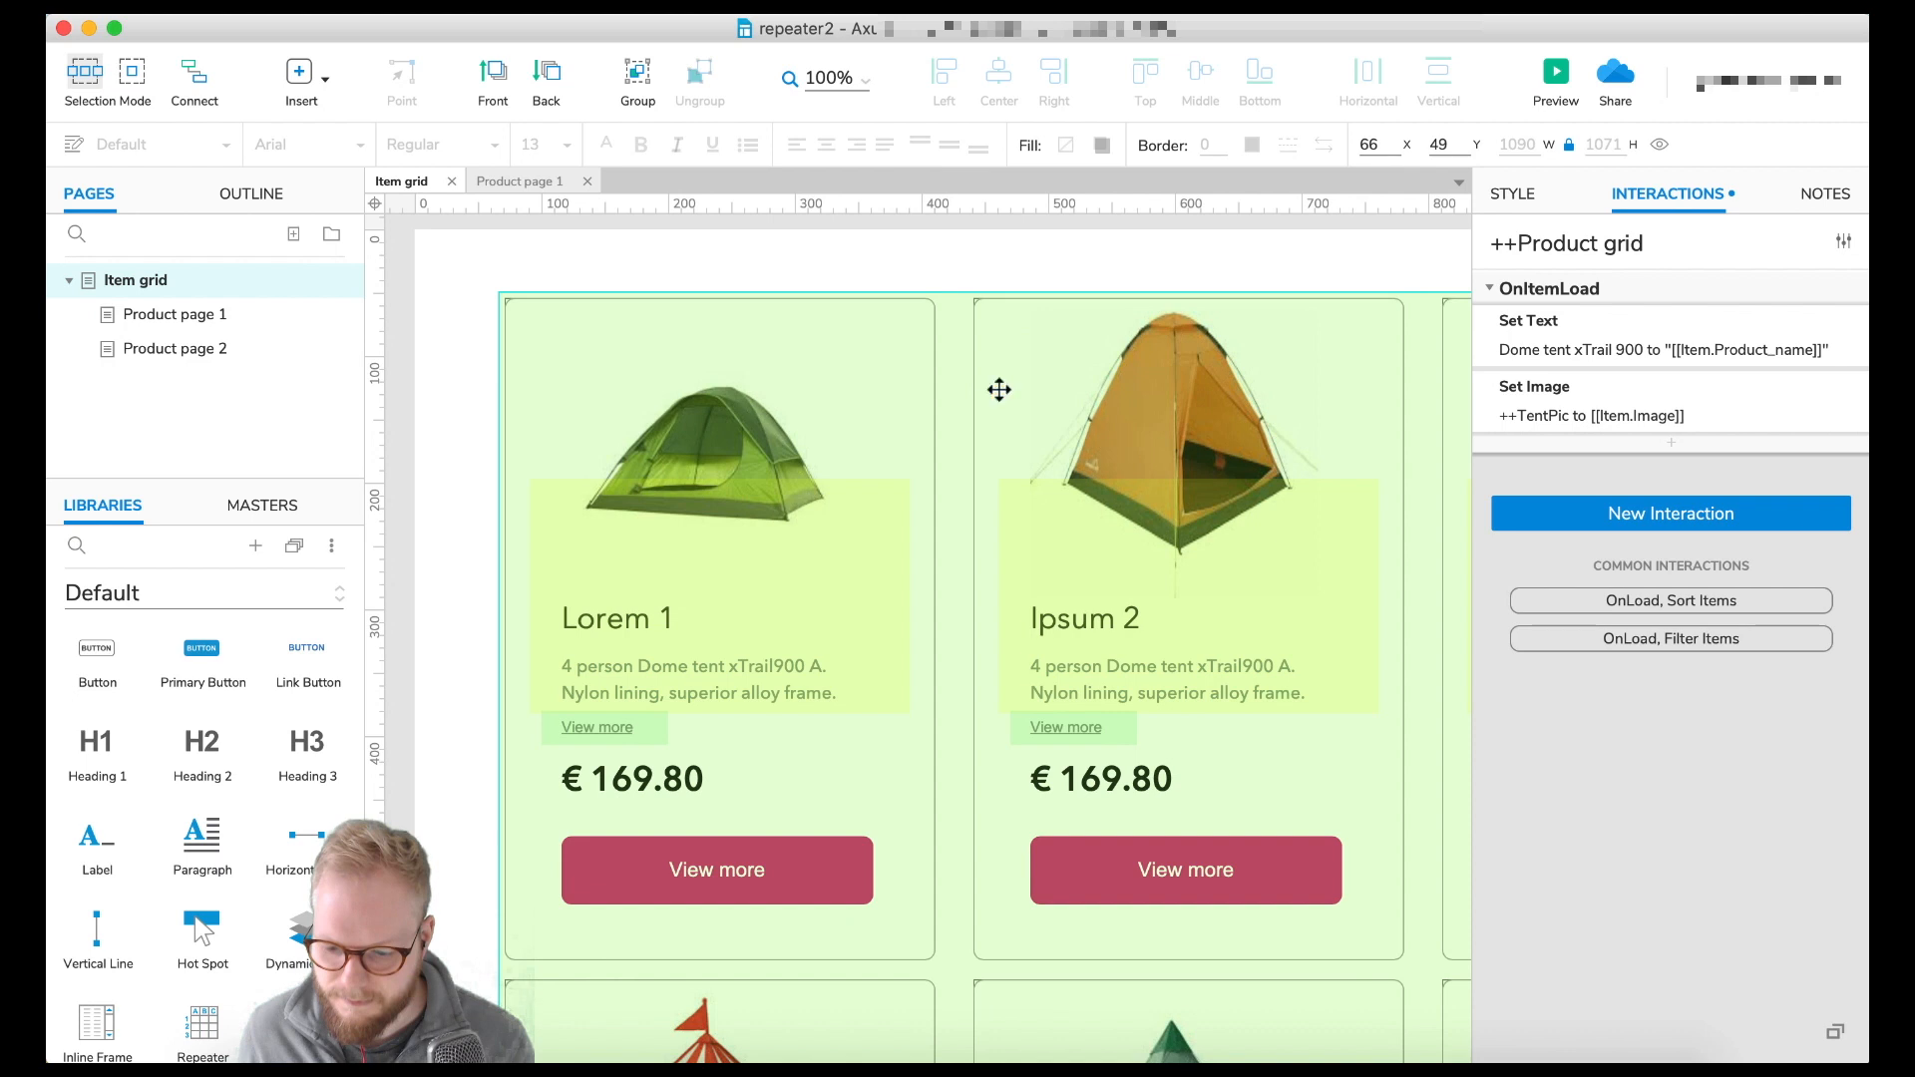
left_click(1671, 442)
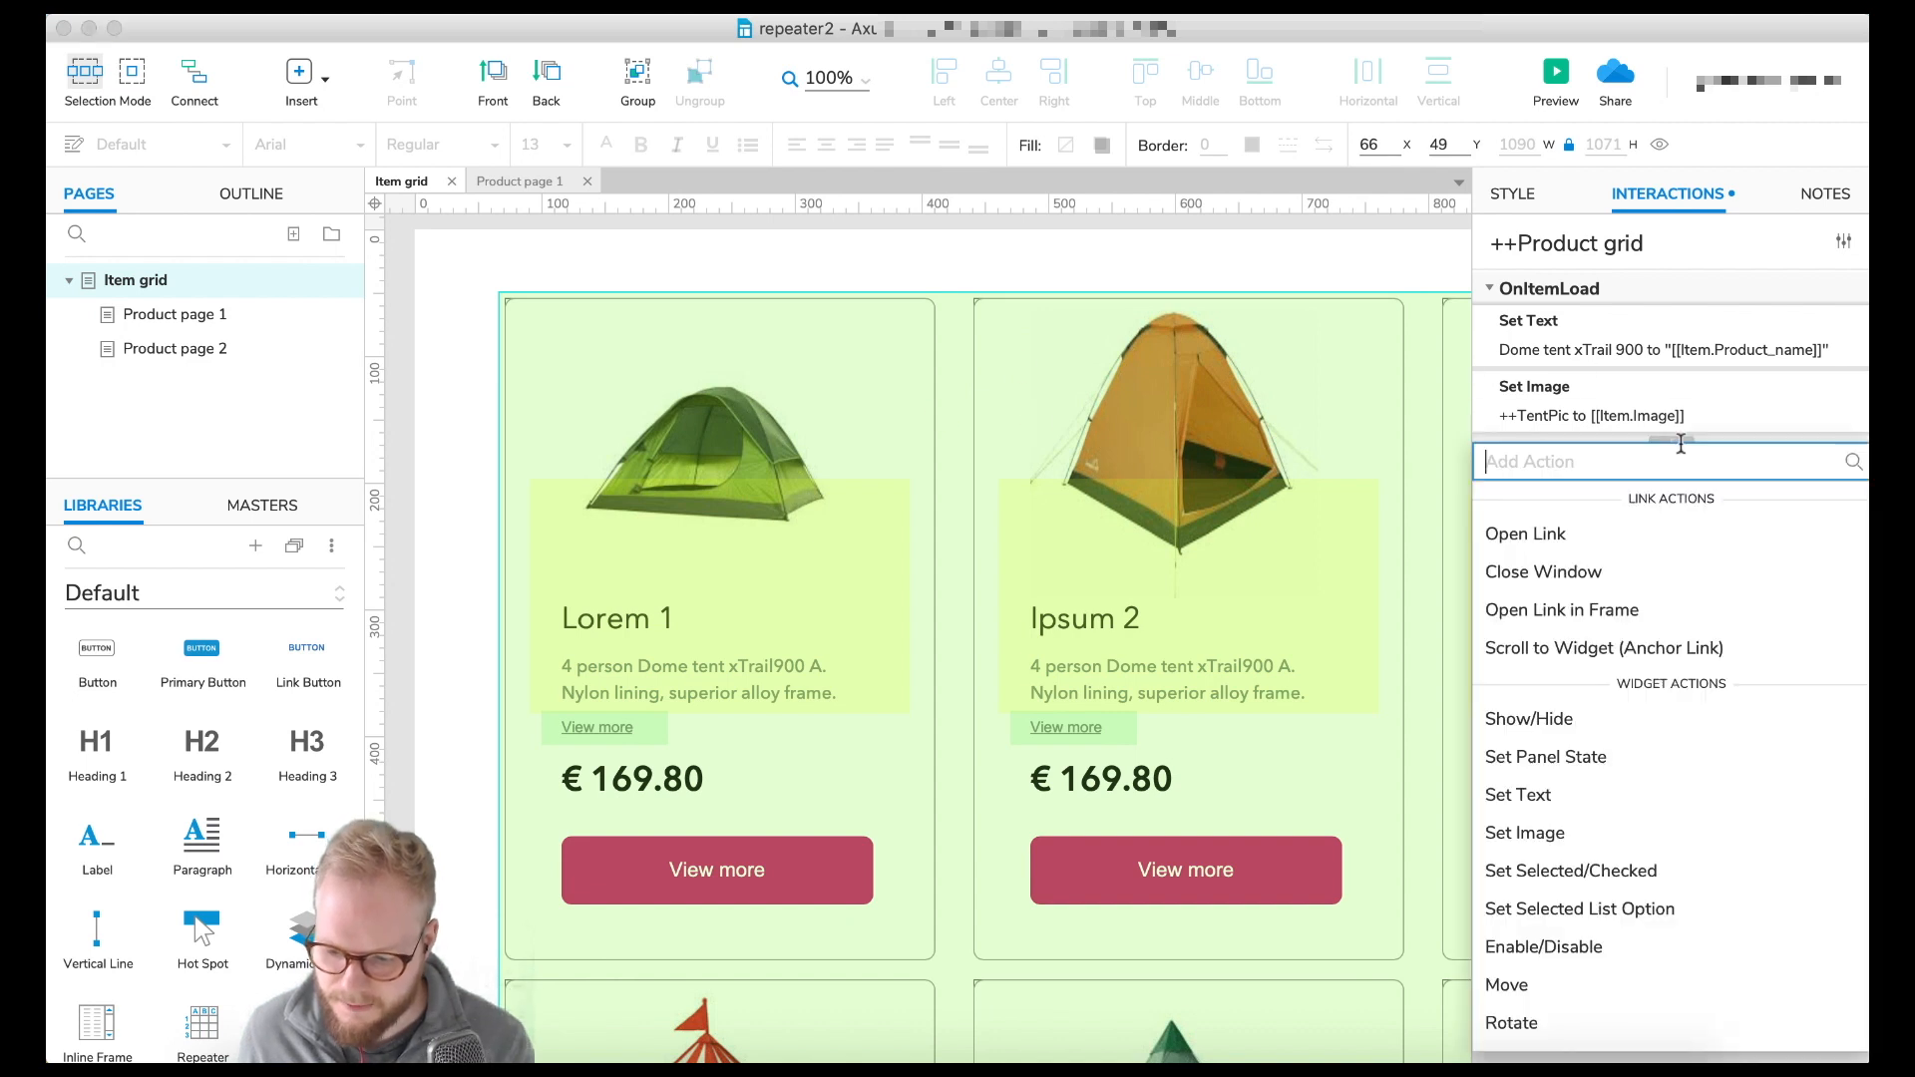
left_click(1541, 794)
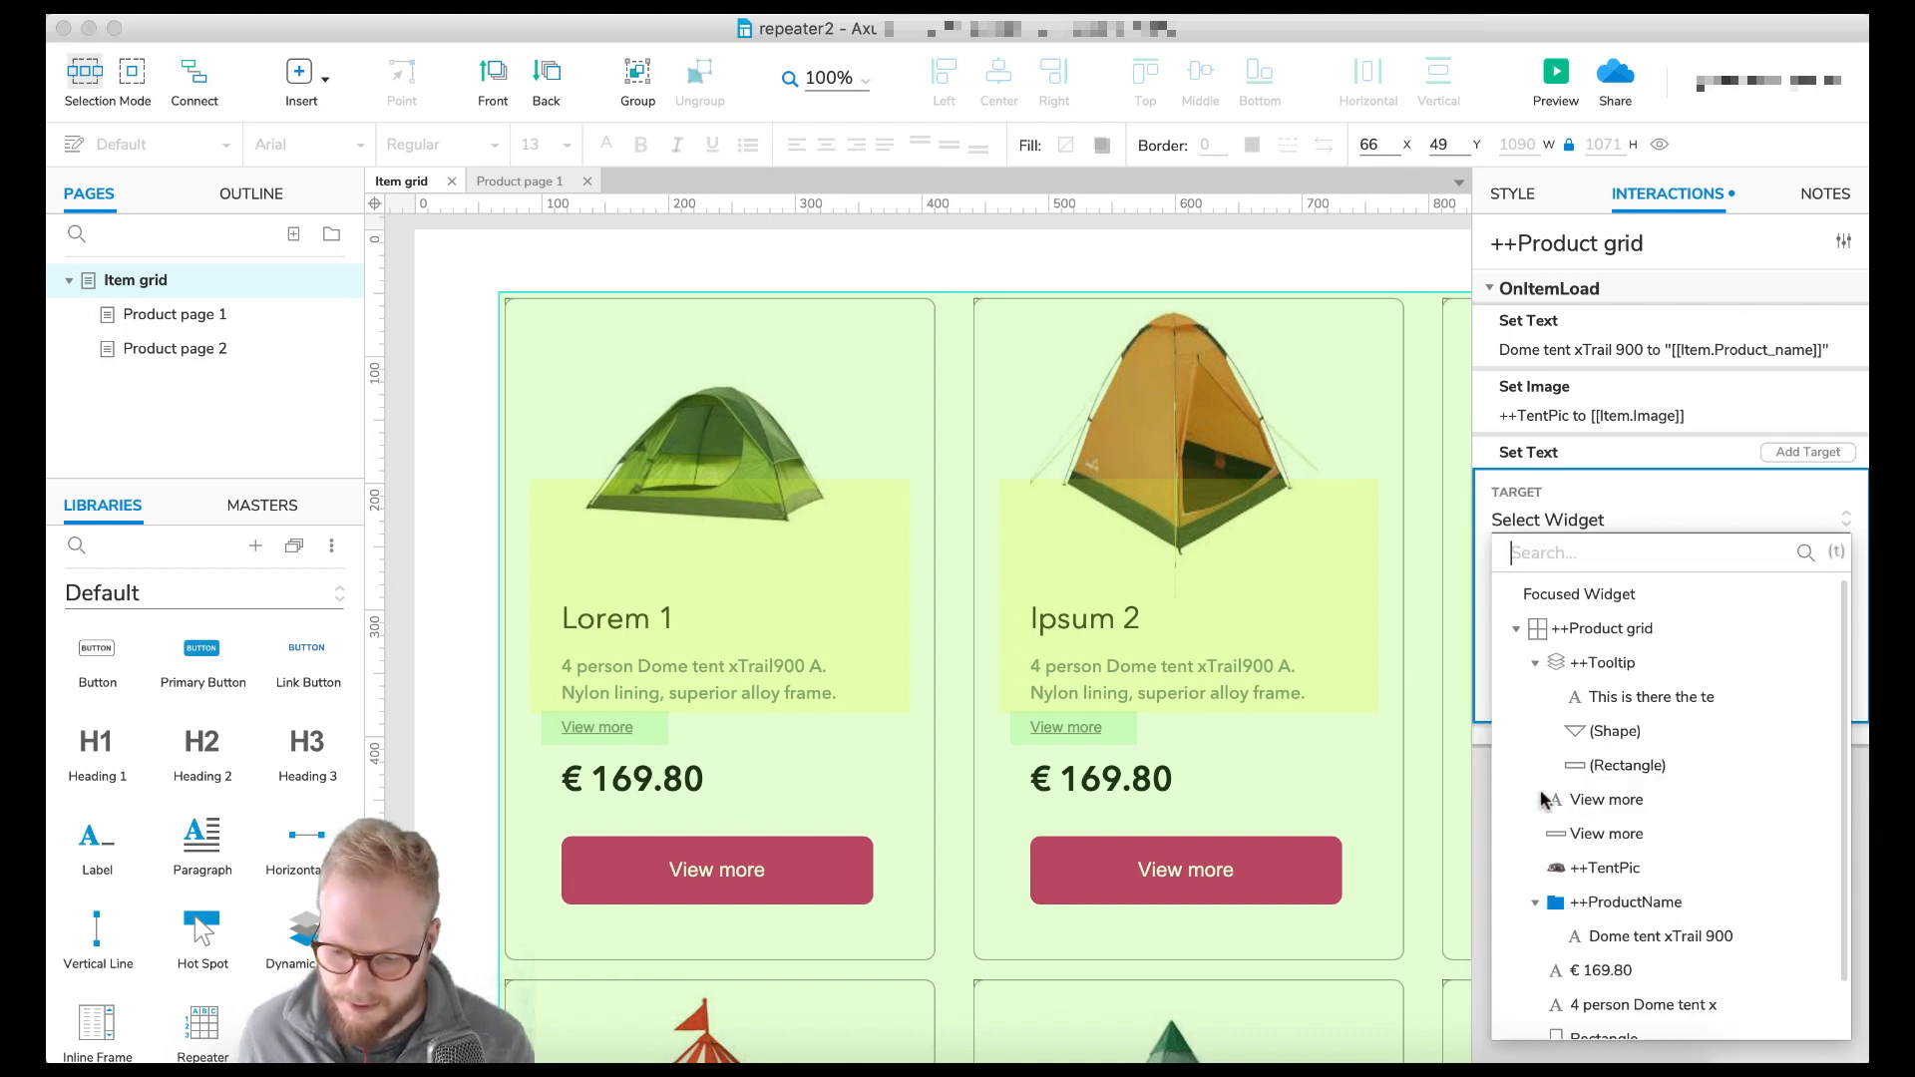
left_click(1623, 698)
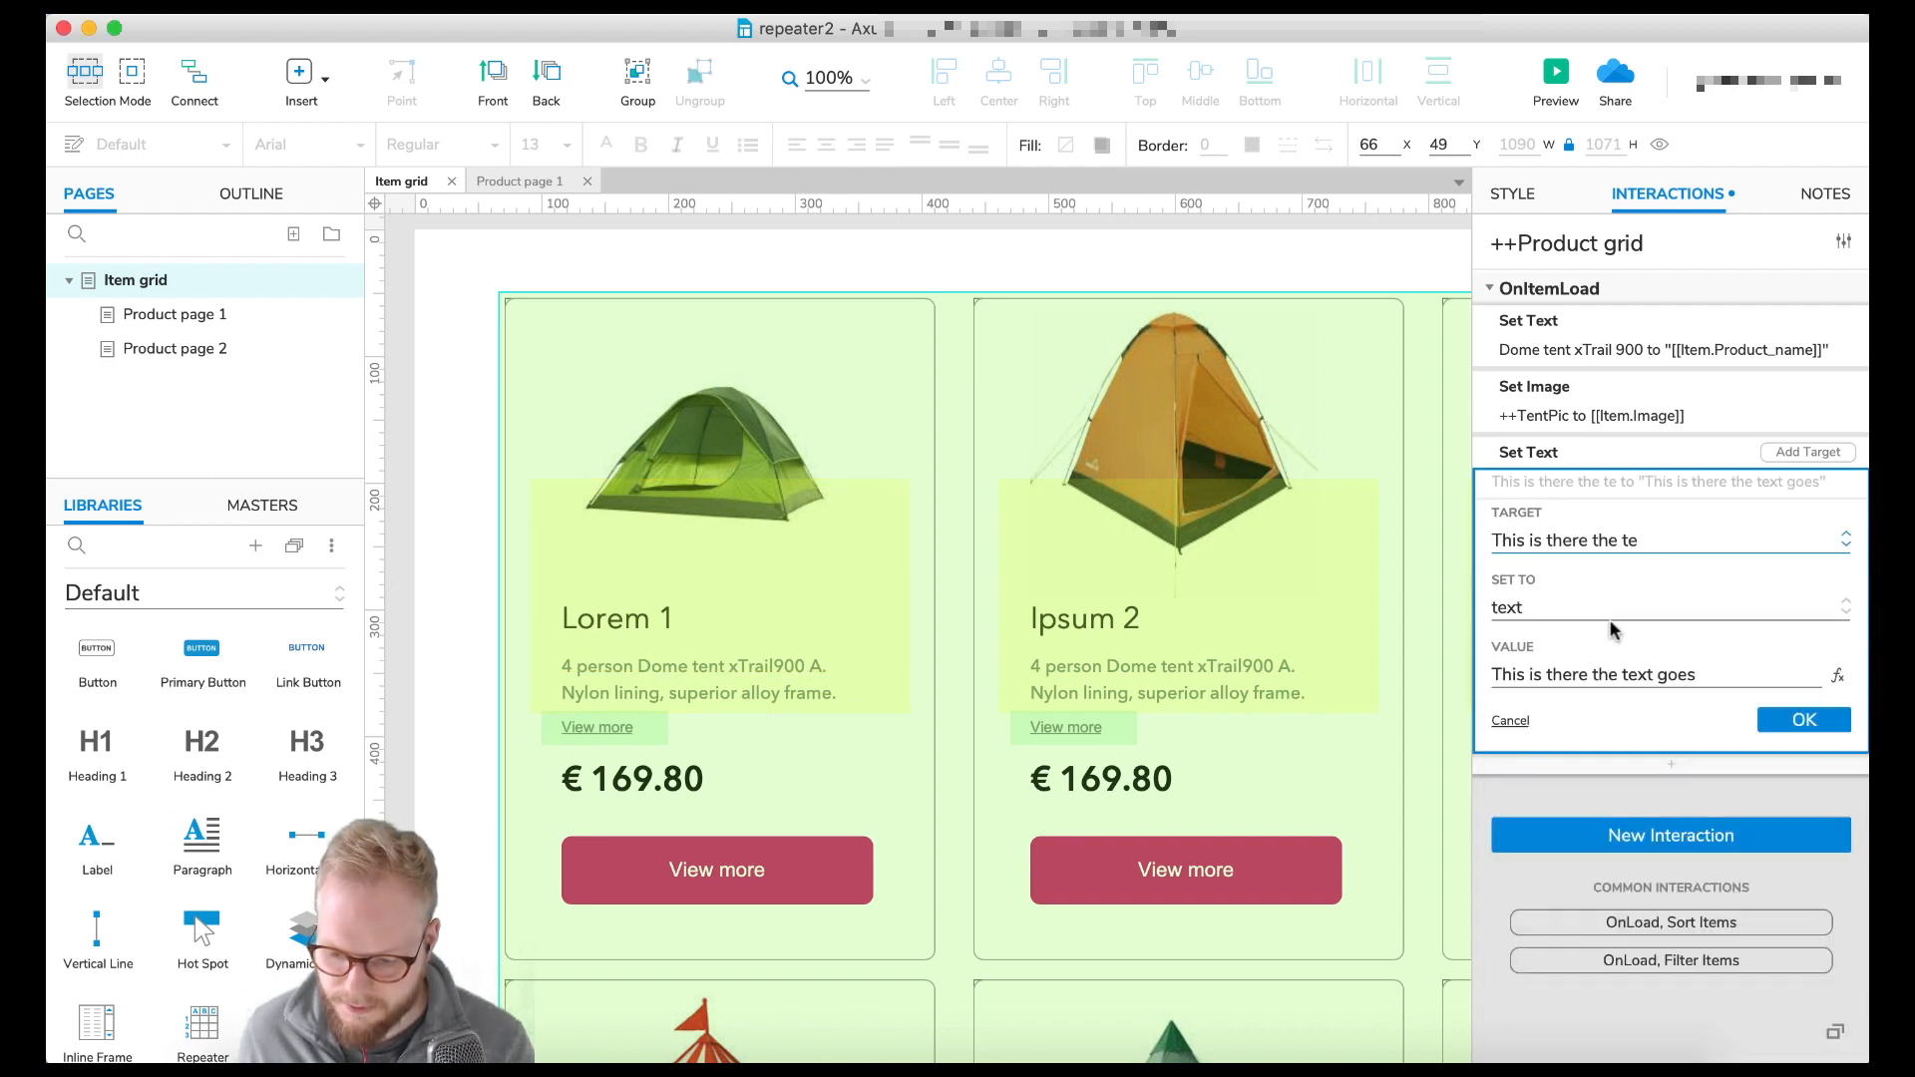
- Set the tooltip text's value to the repeater variable [[Item.Tooltip]] and finish the action
left_click(1837, 675)
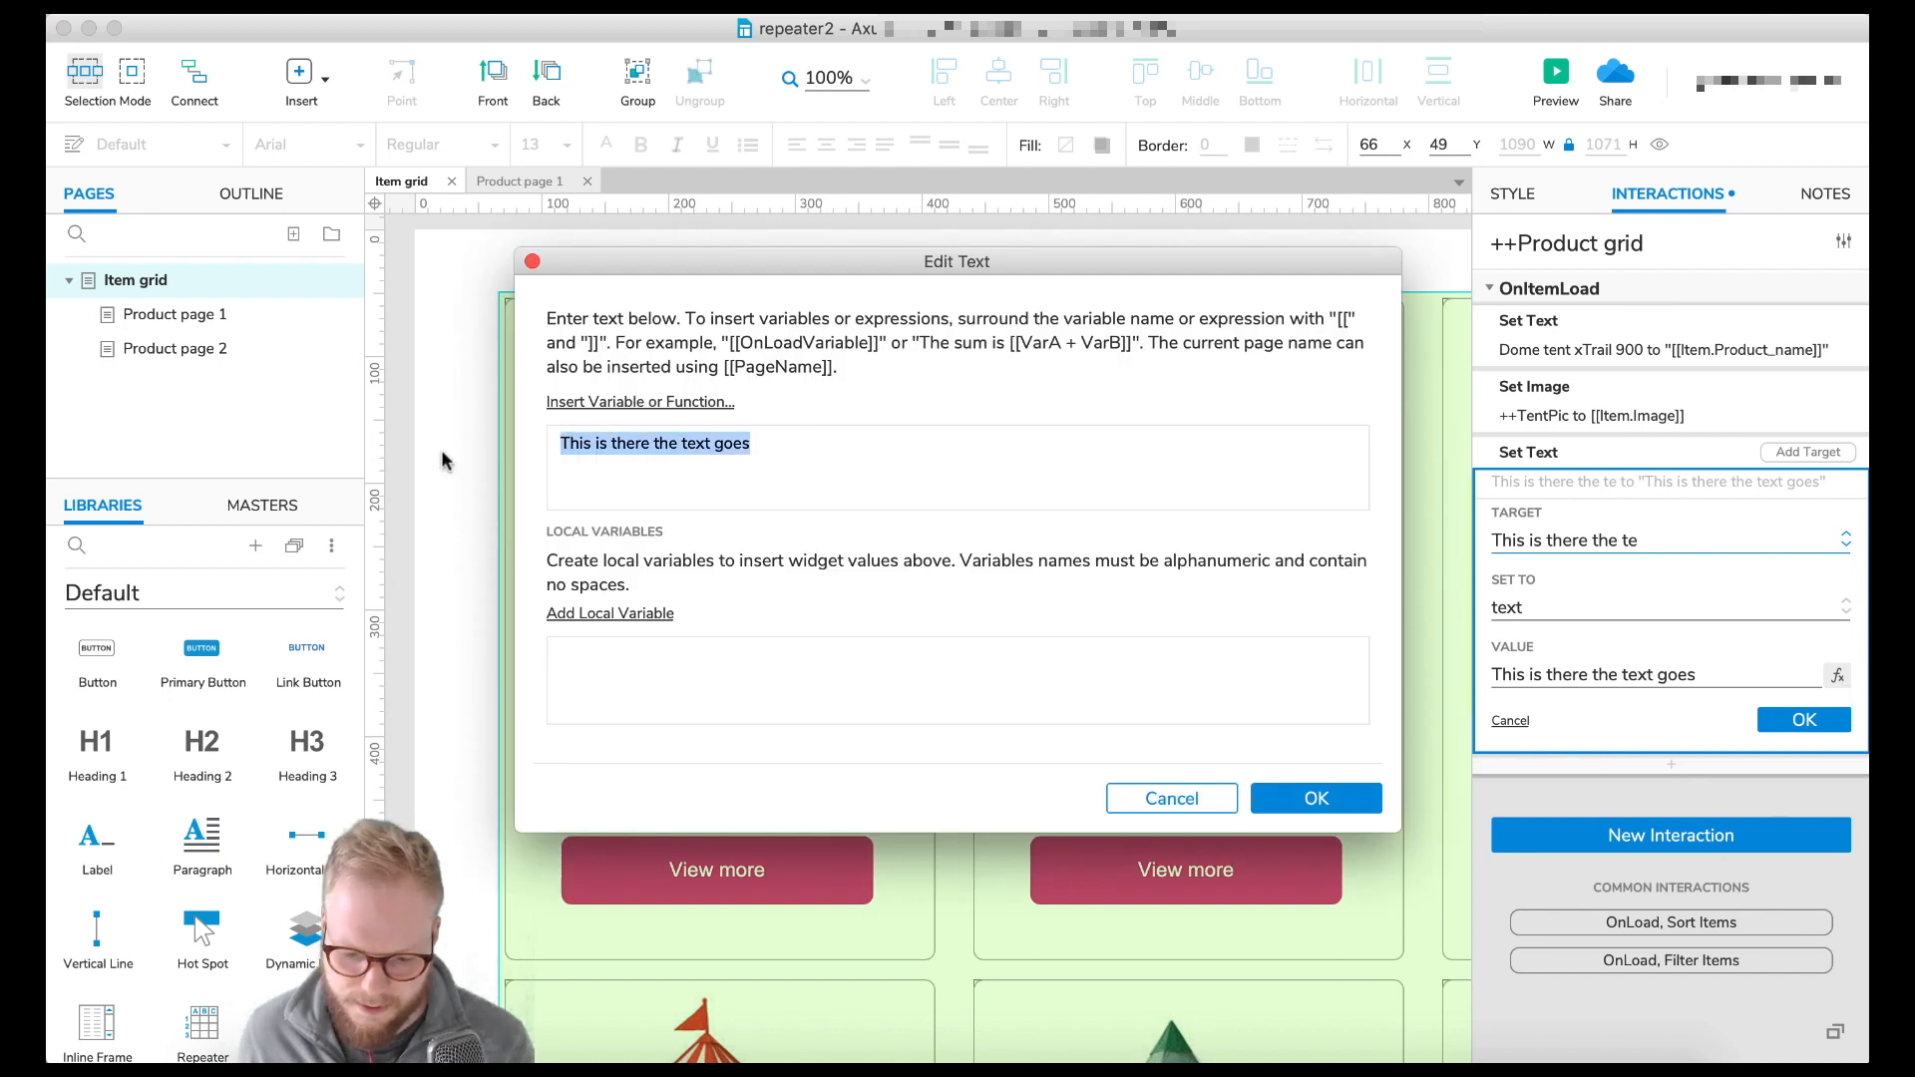
key("super+a")
key("BackSpace")
left_click(603, 401)
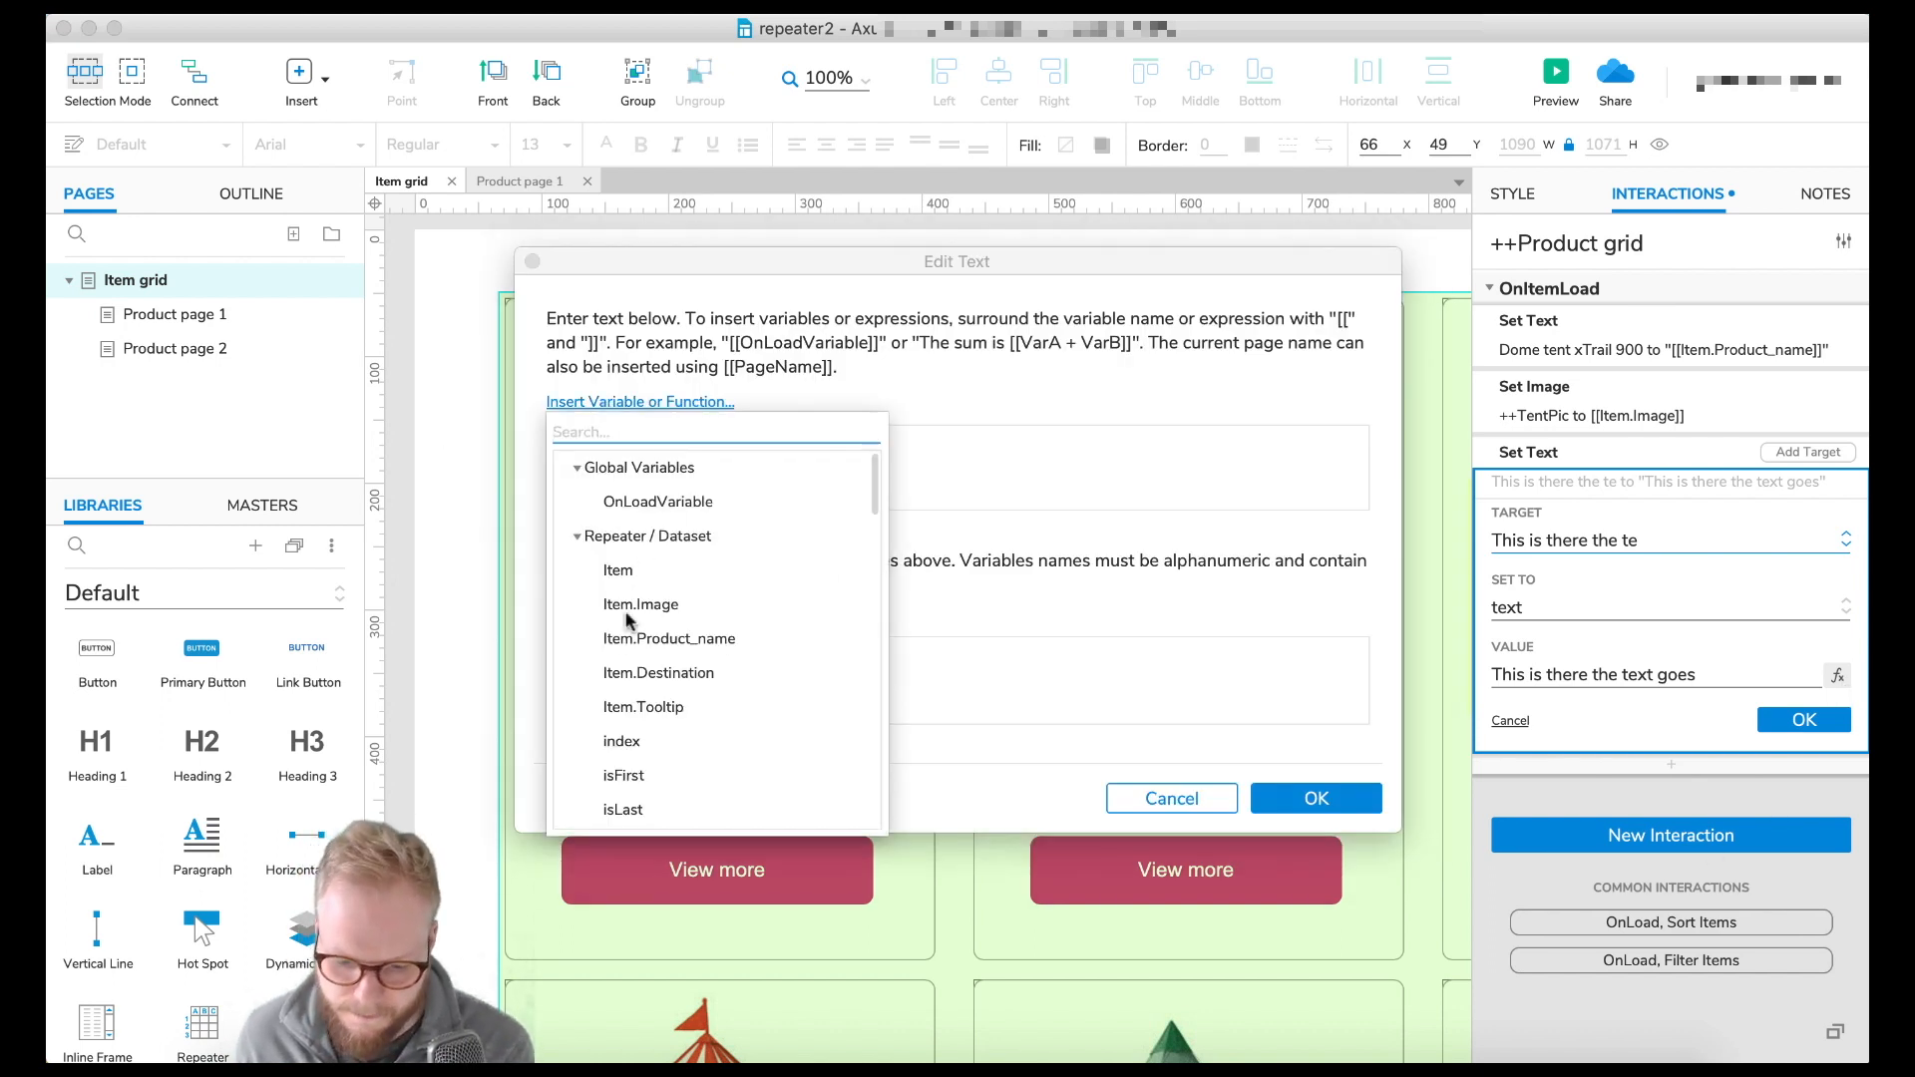
left_click(643, 708)
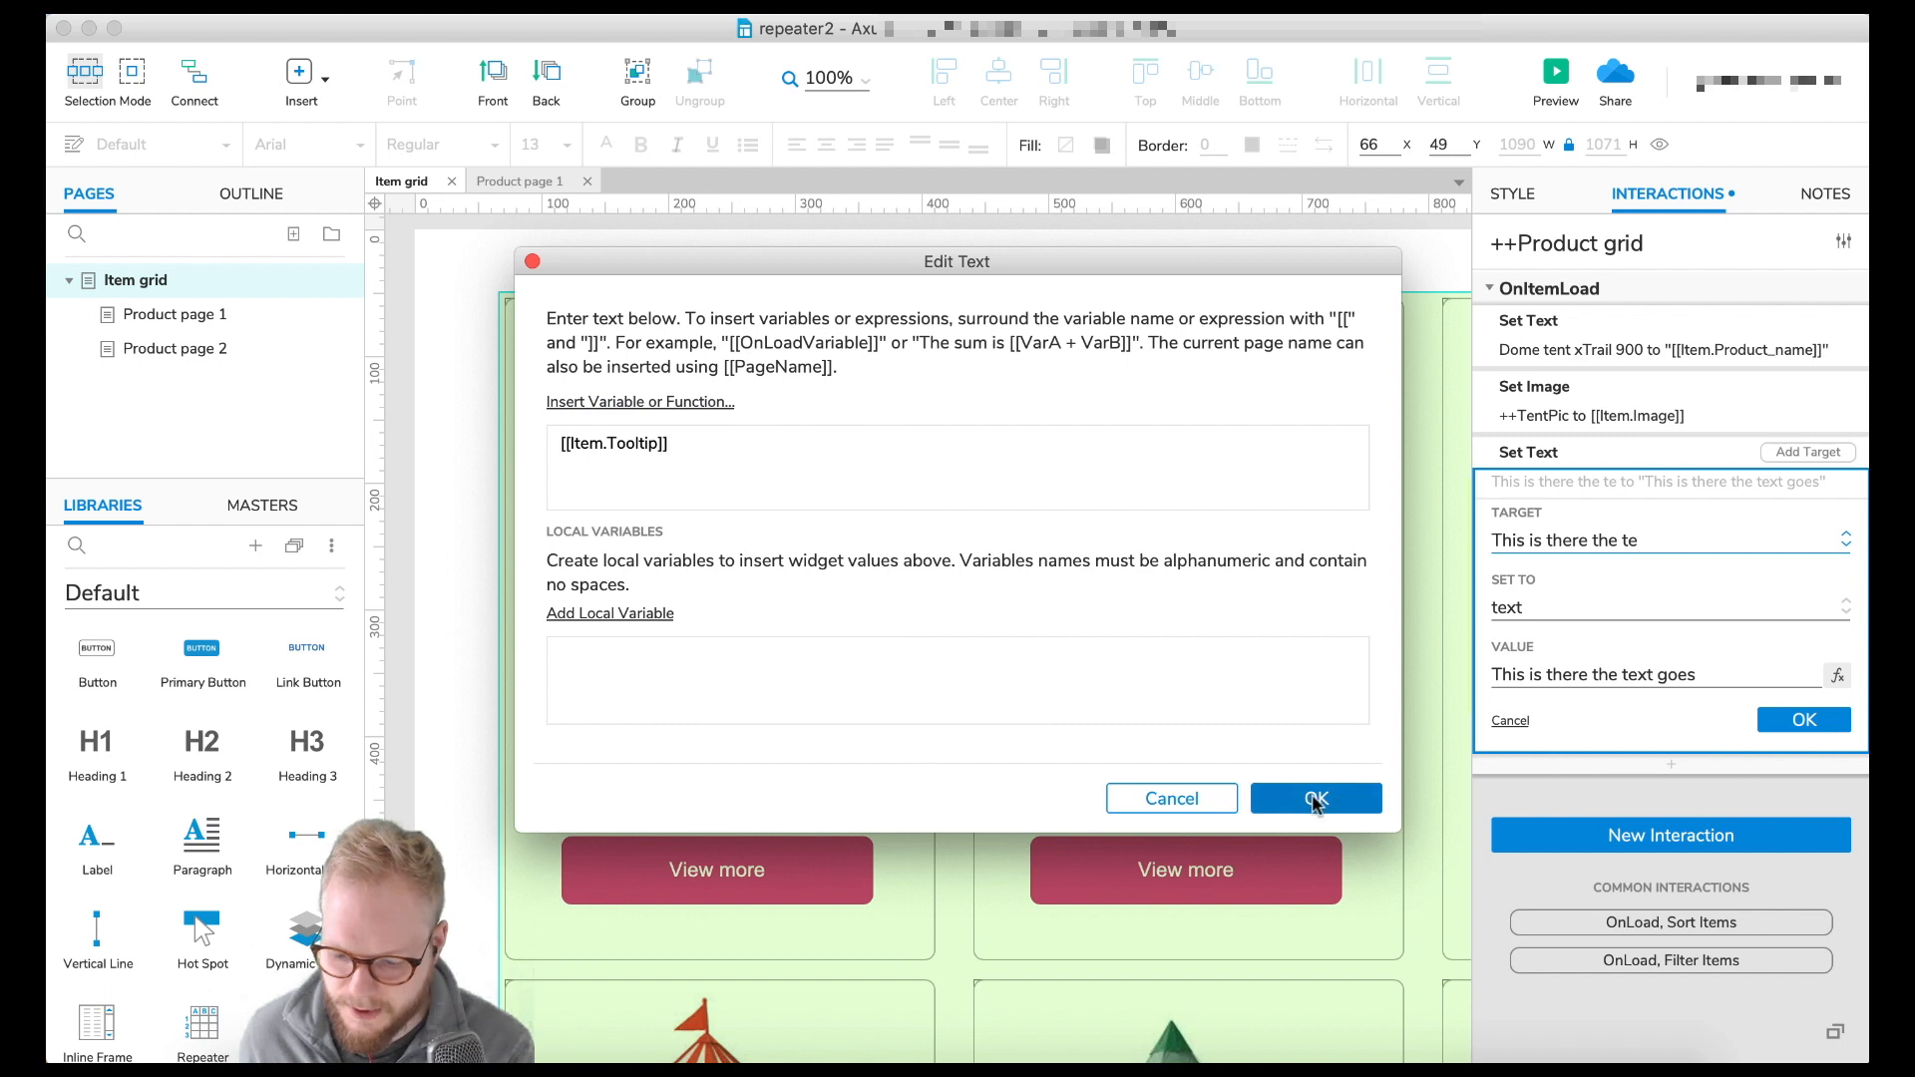
left_click(1313, 798)
left_click(1812, 718)
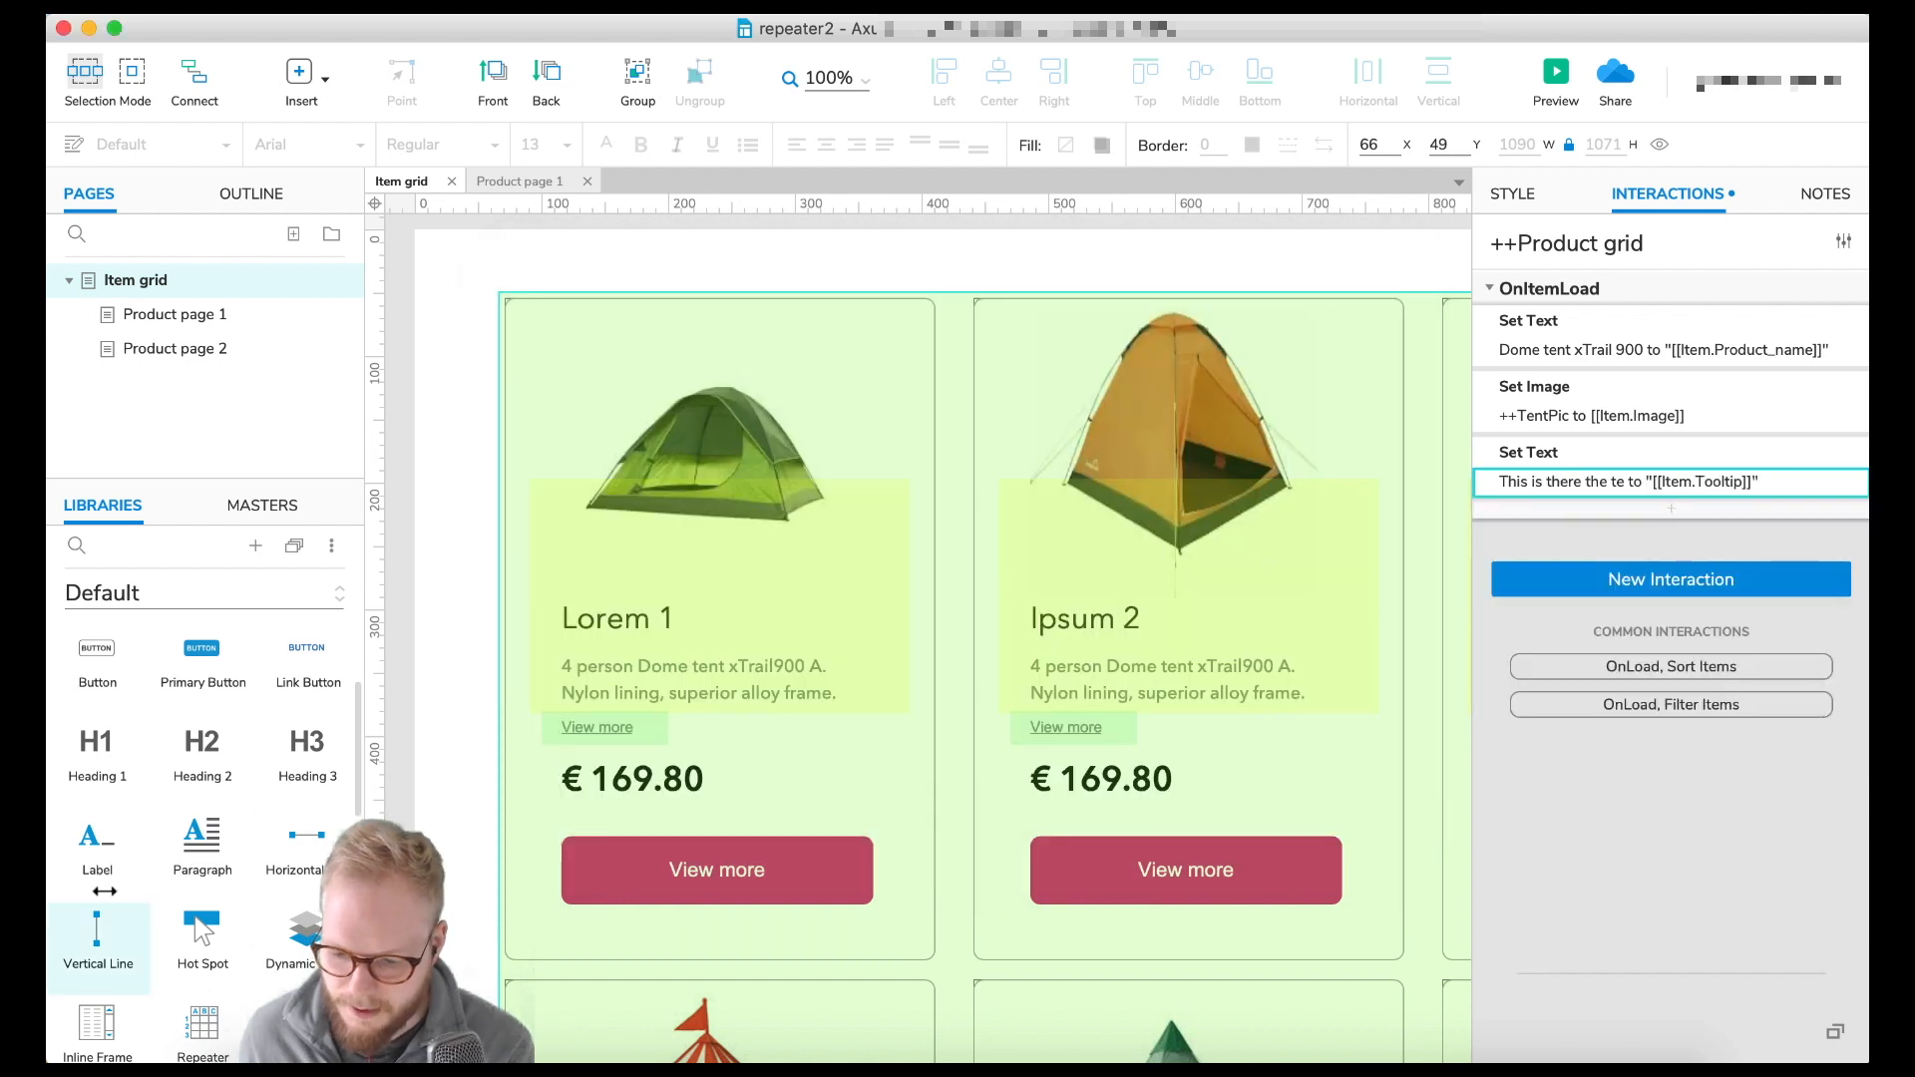
- Preview the Item grid page, test the tooltip texts on the cards' View more links and close the preview
left_click(1191, 282)
left_click(1558, 78)
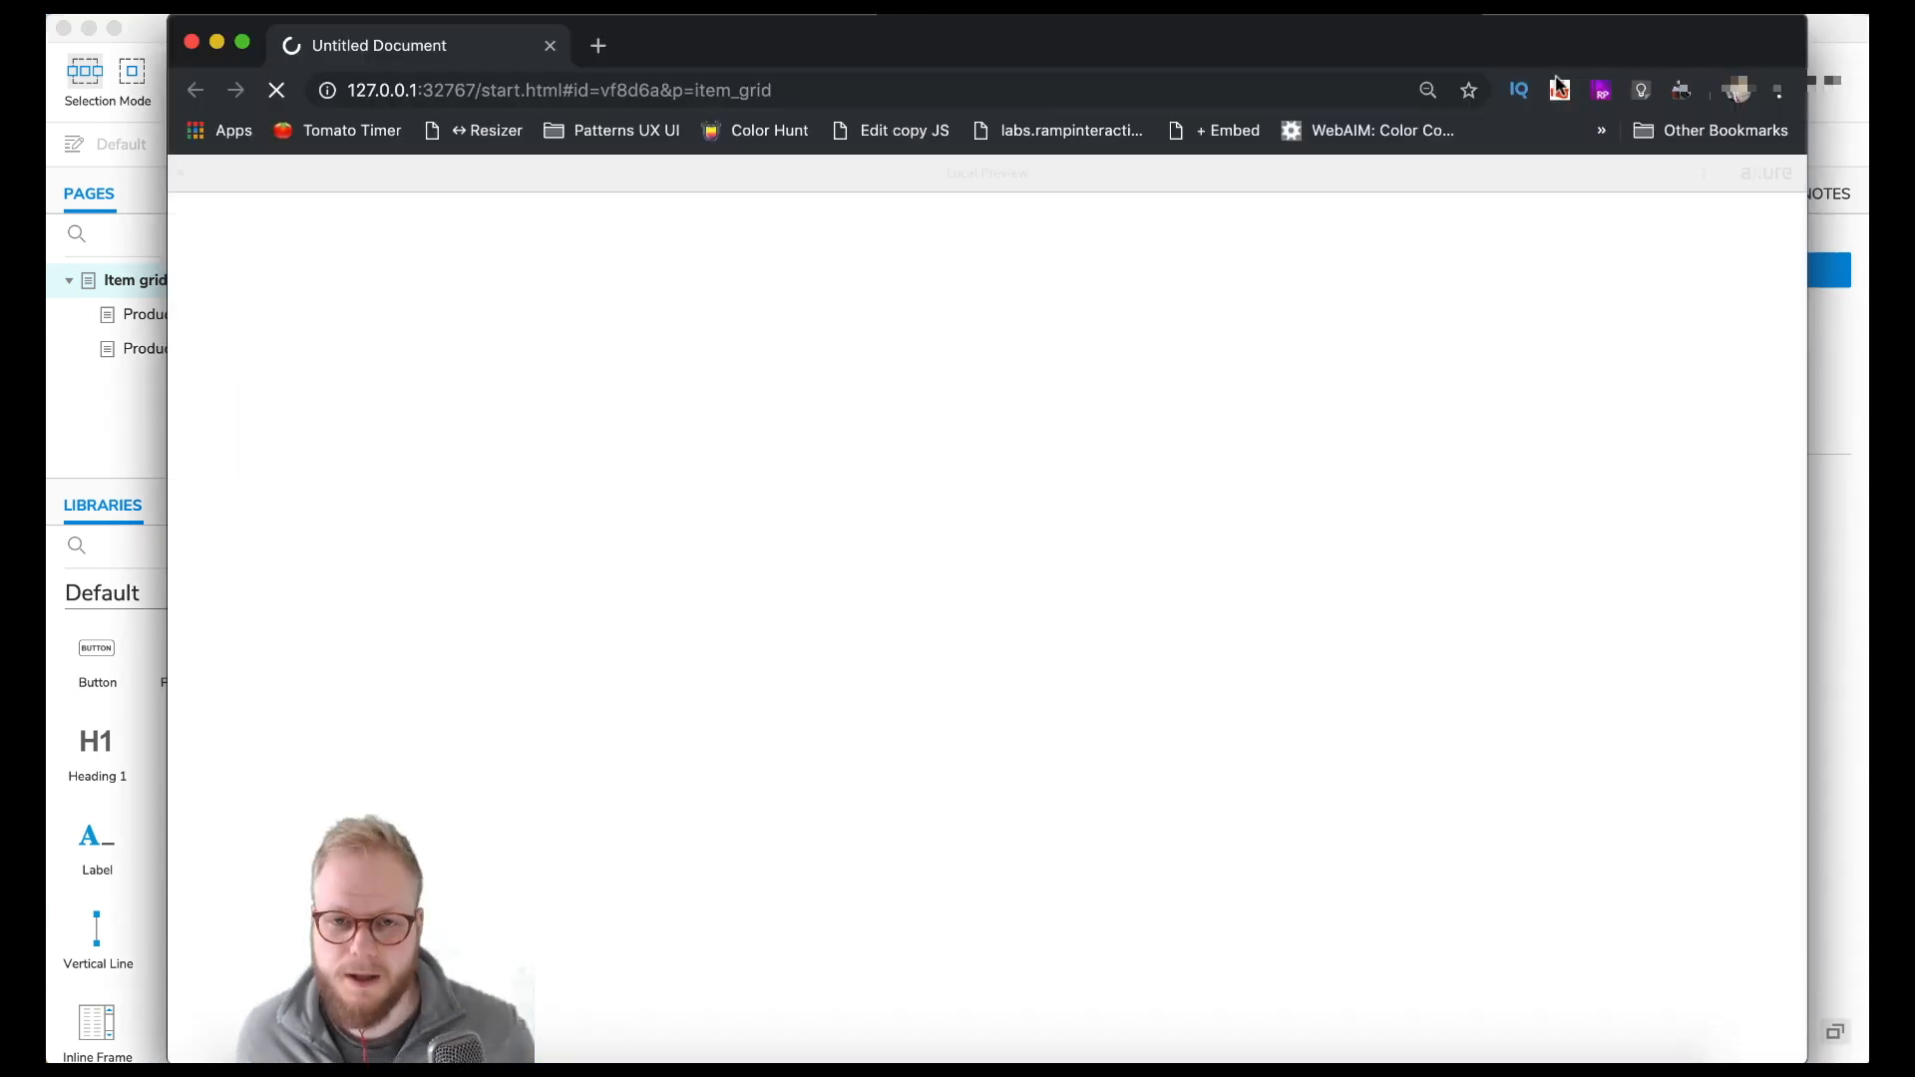
left_click(181, 174)
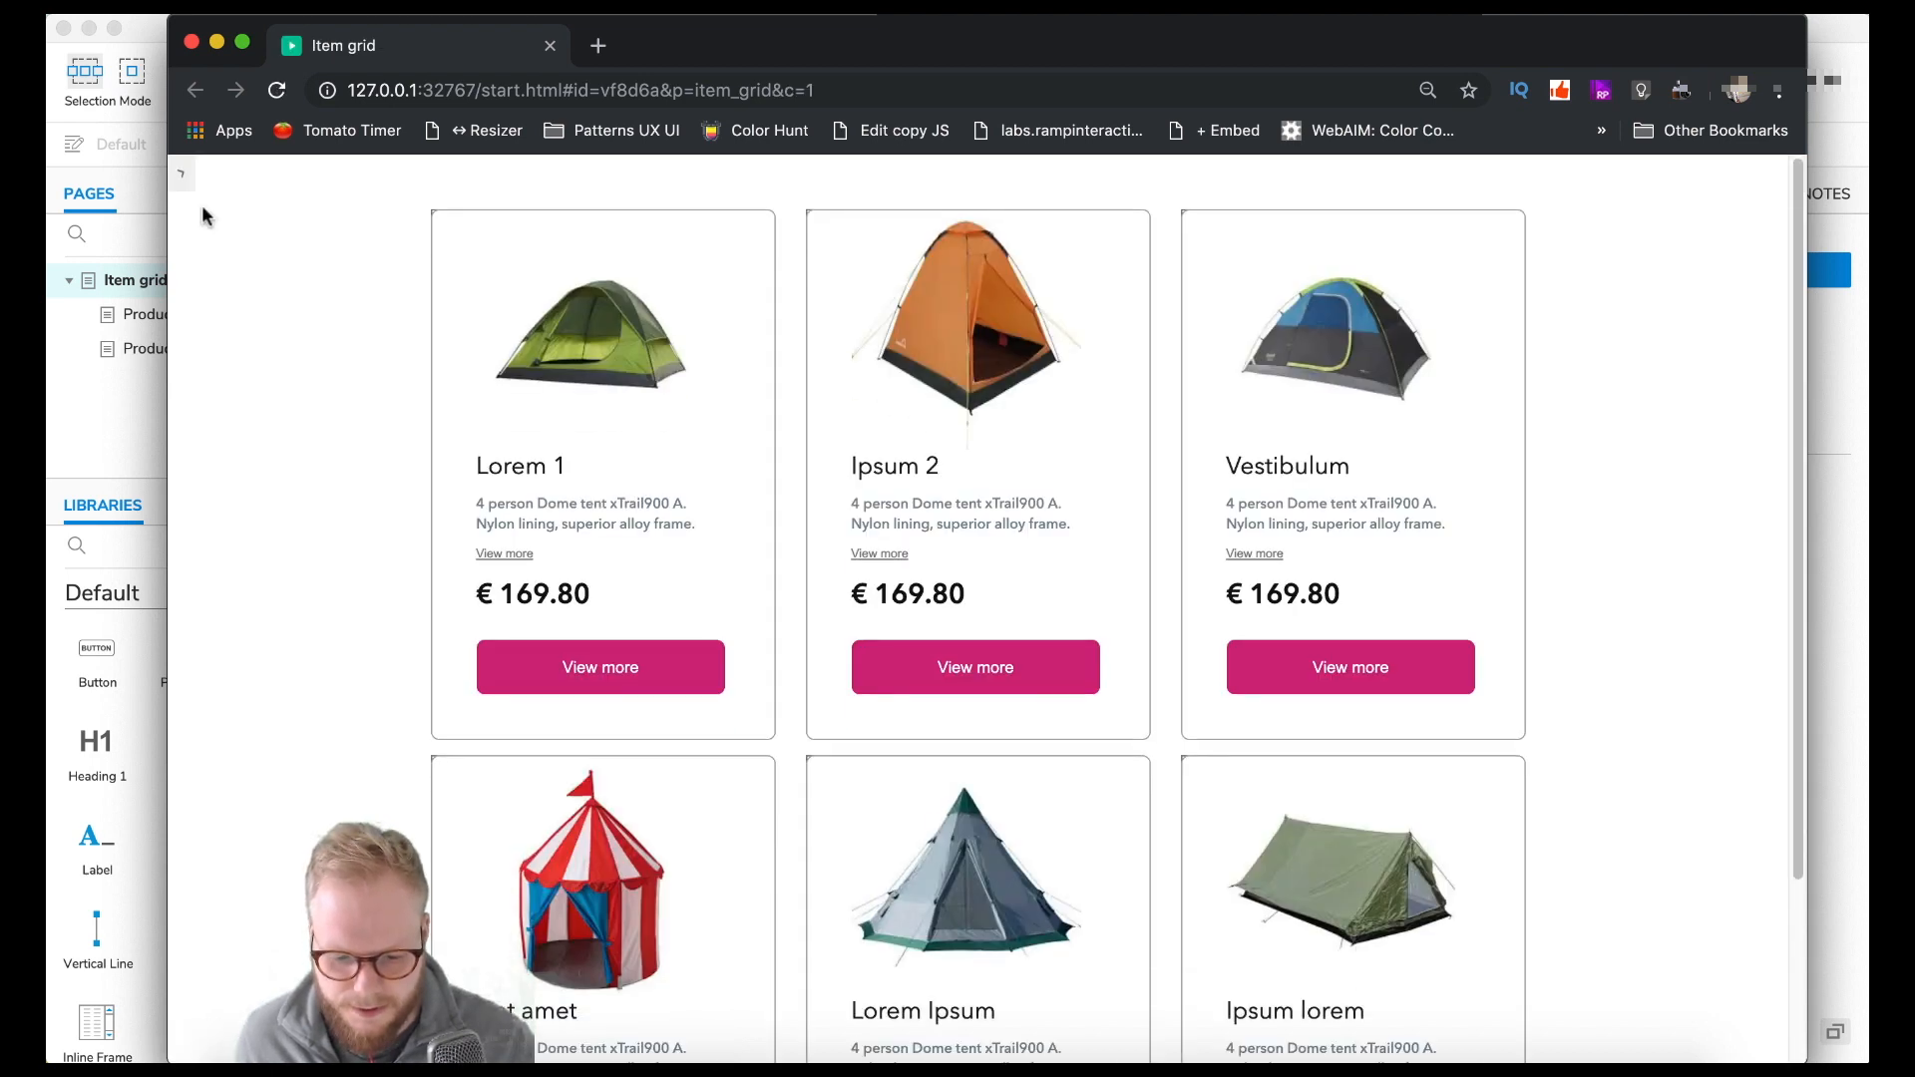
mouse_move(514, 557)
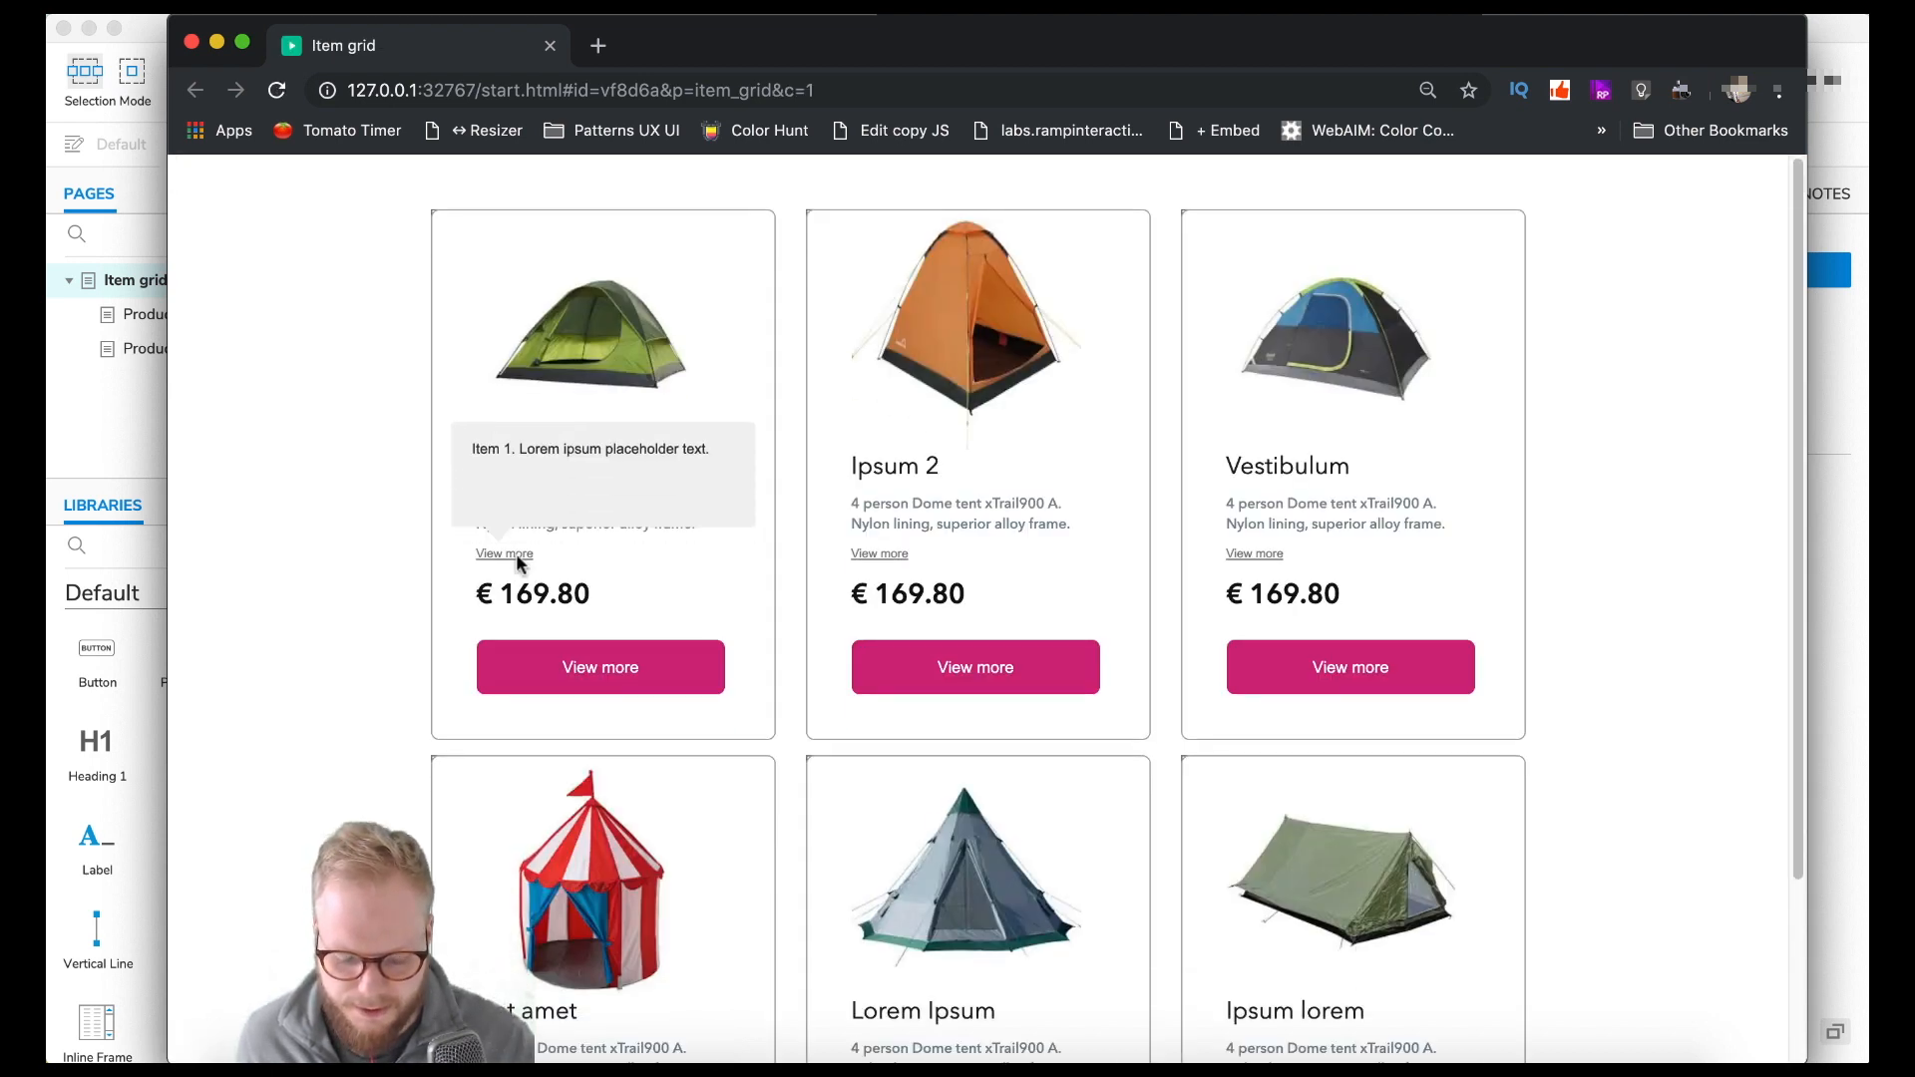
mouse_move(871, 554)
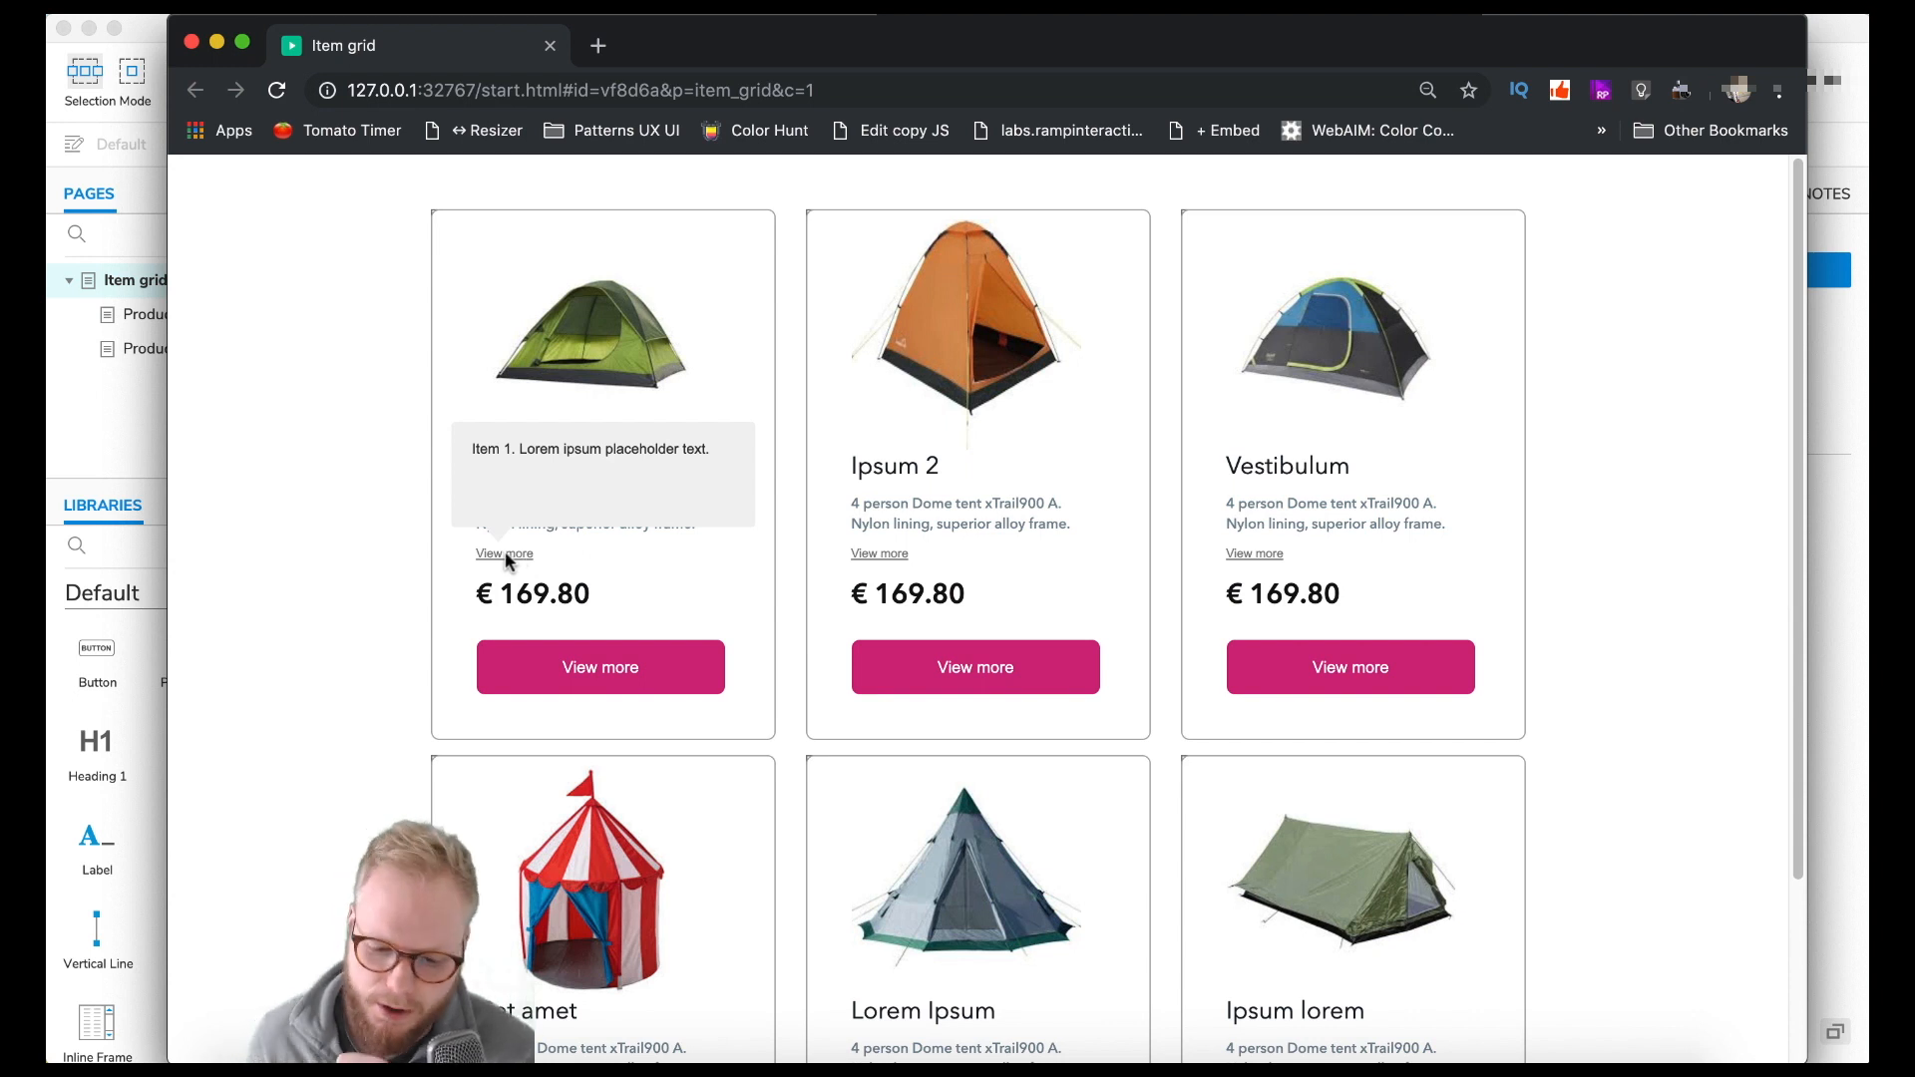
left_click(550, 45)
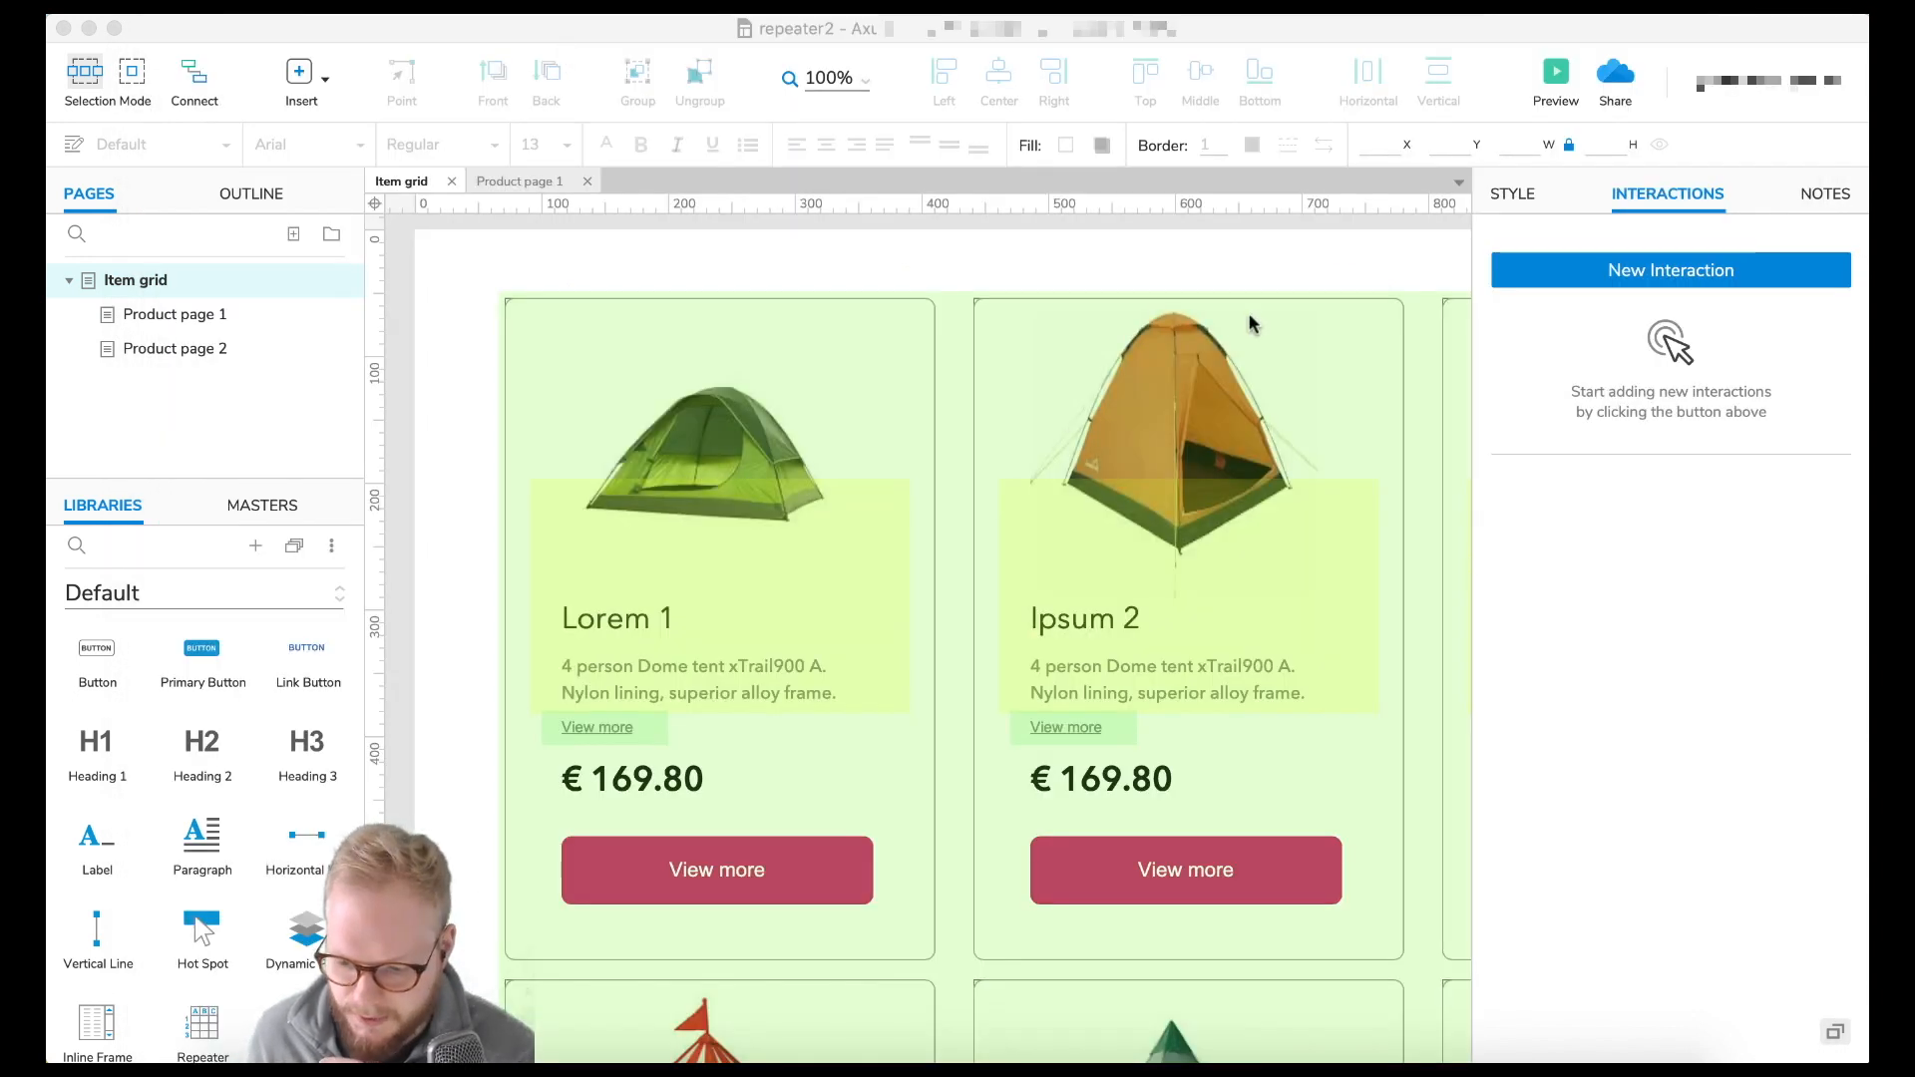
- Examine the ++Product grid repeater's data columns and its interactions
left_click(1278, 372)
left_click(1513, 193)
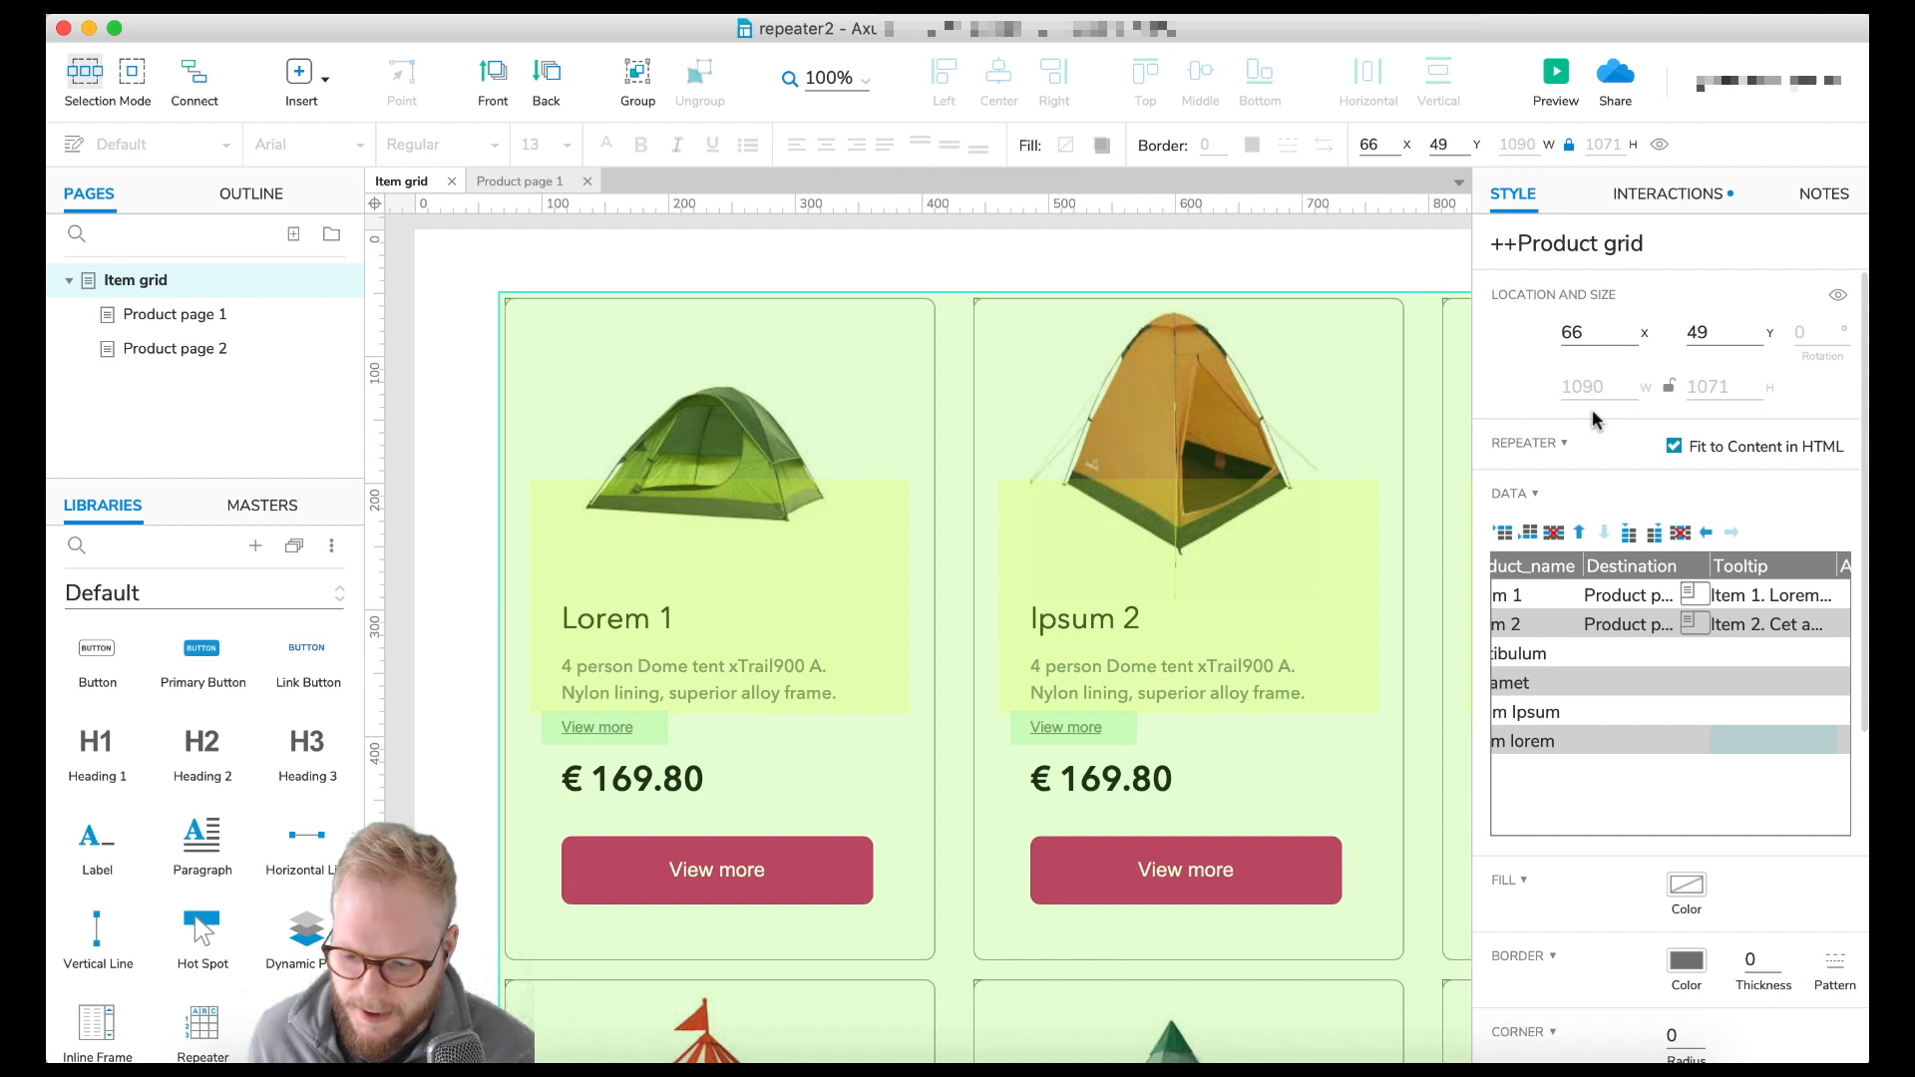
left_click_drag(1634, 832, 1544, 834)
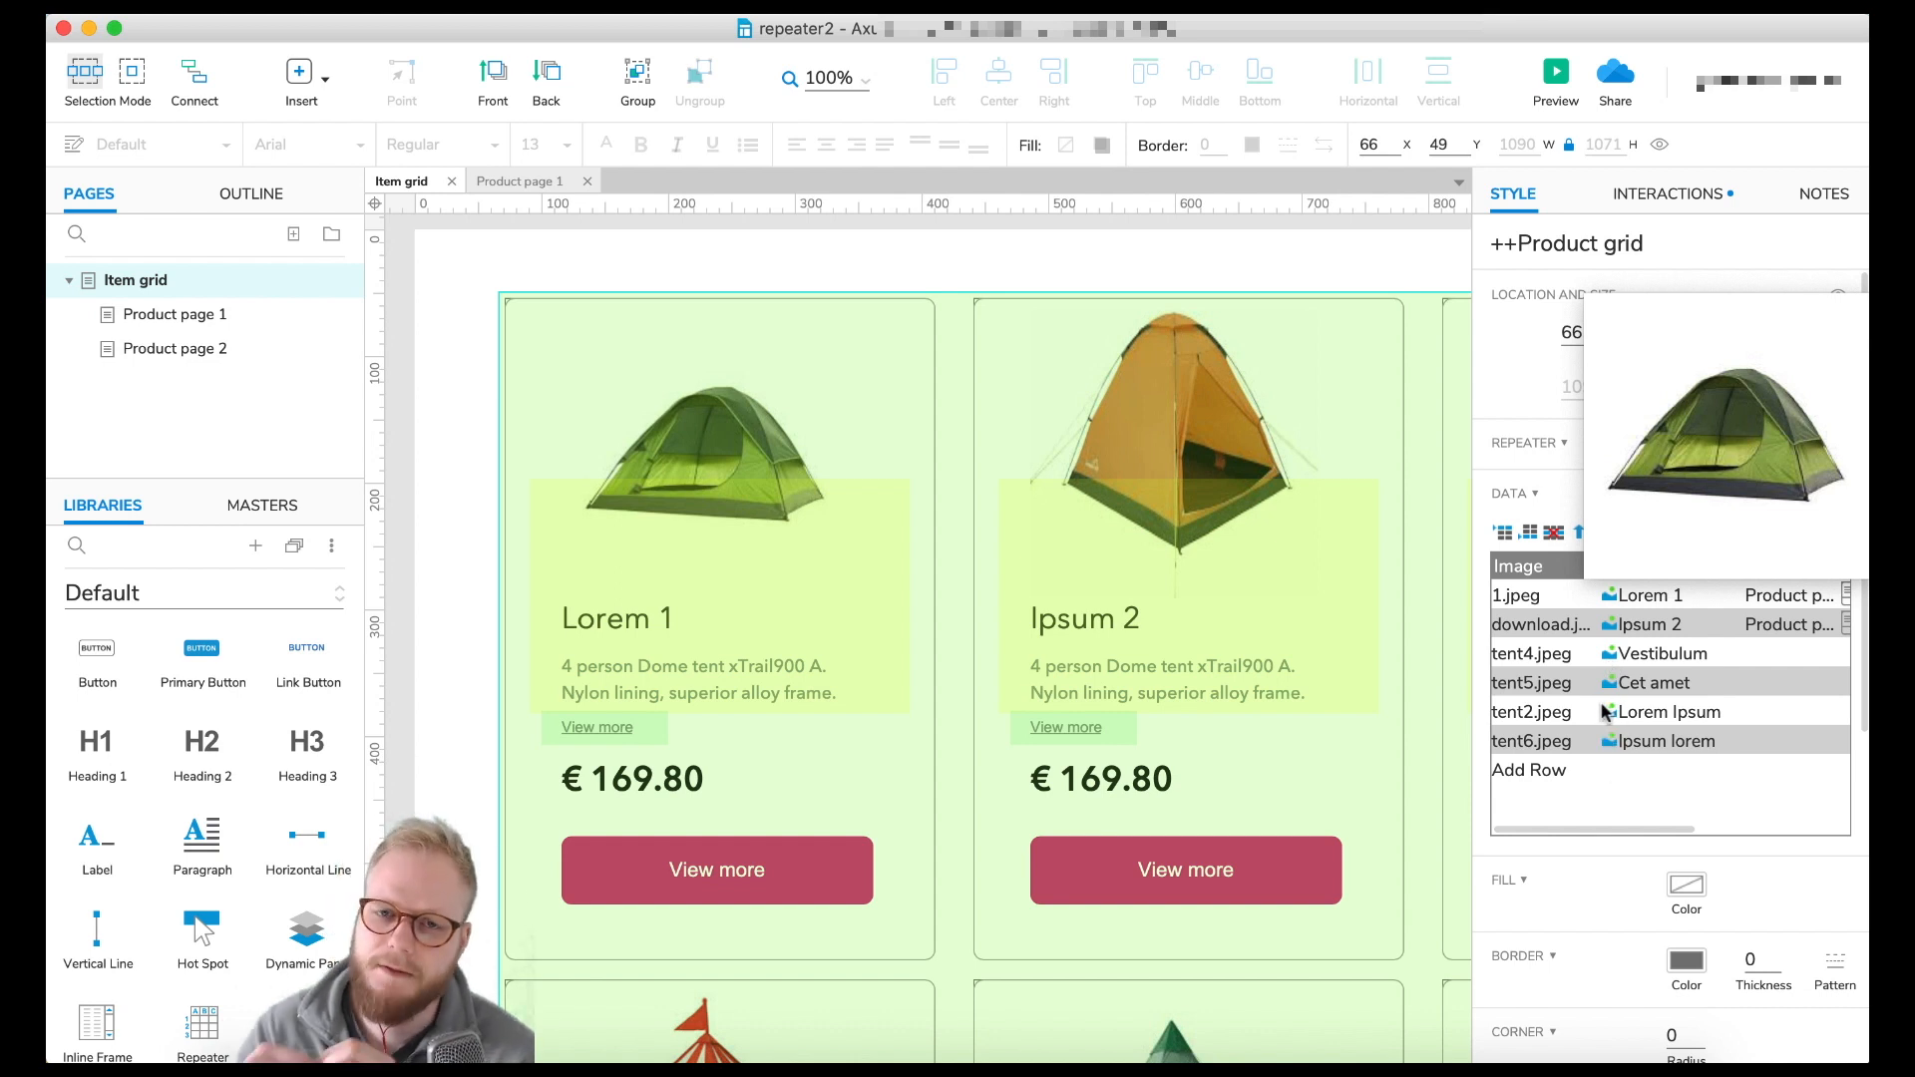
left_click(1666, 194)
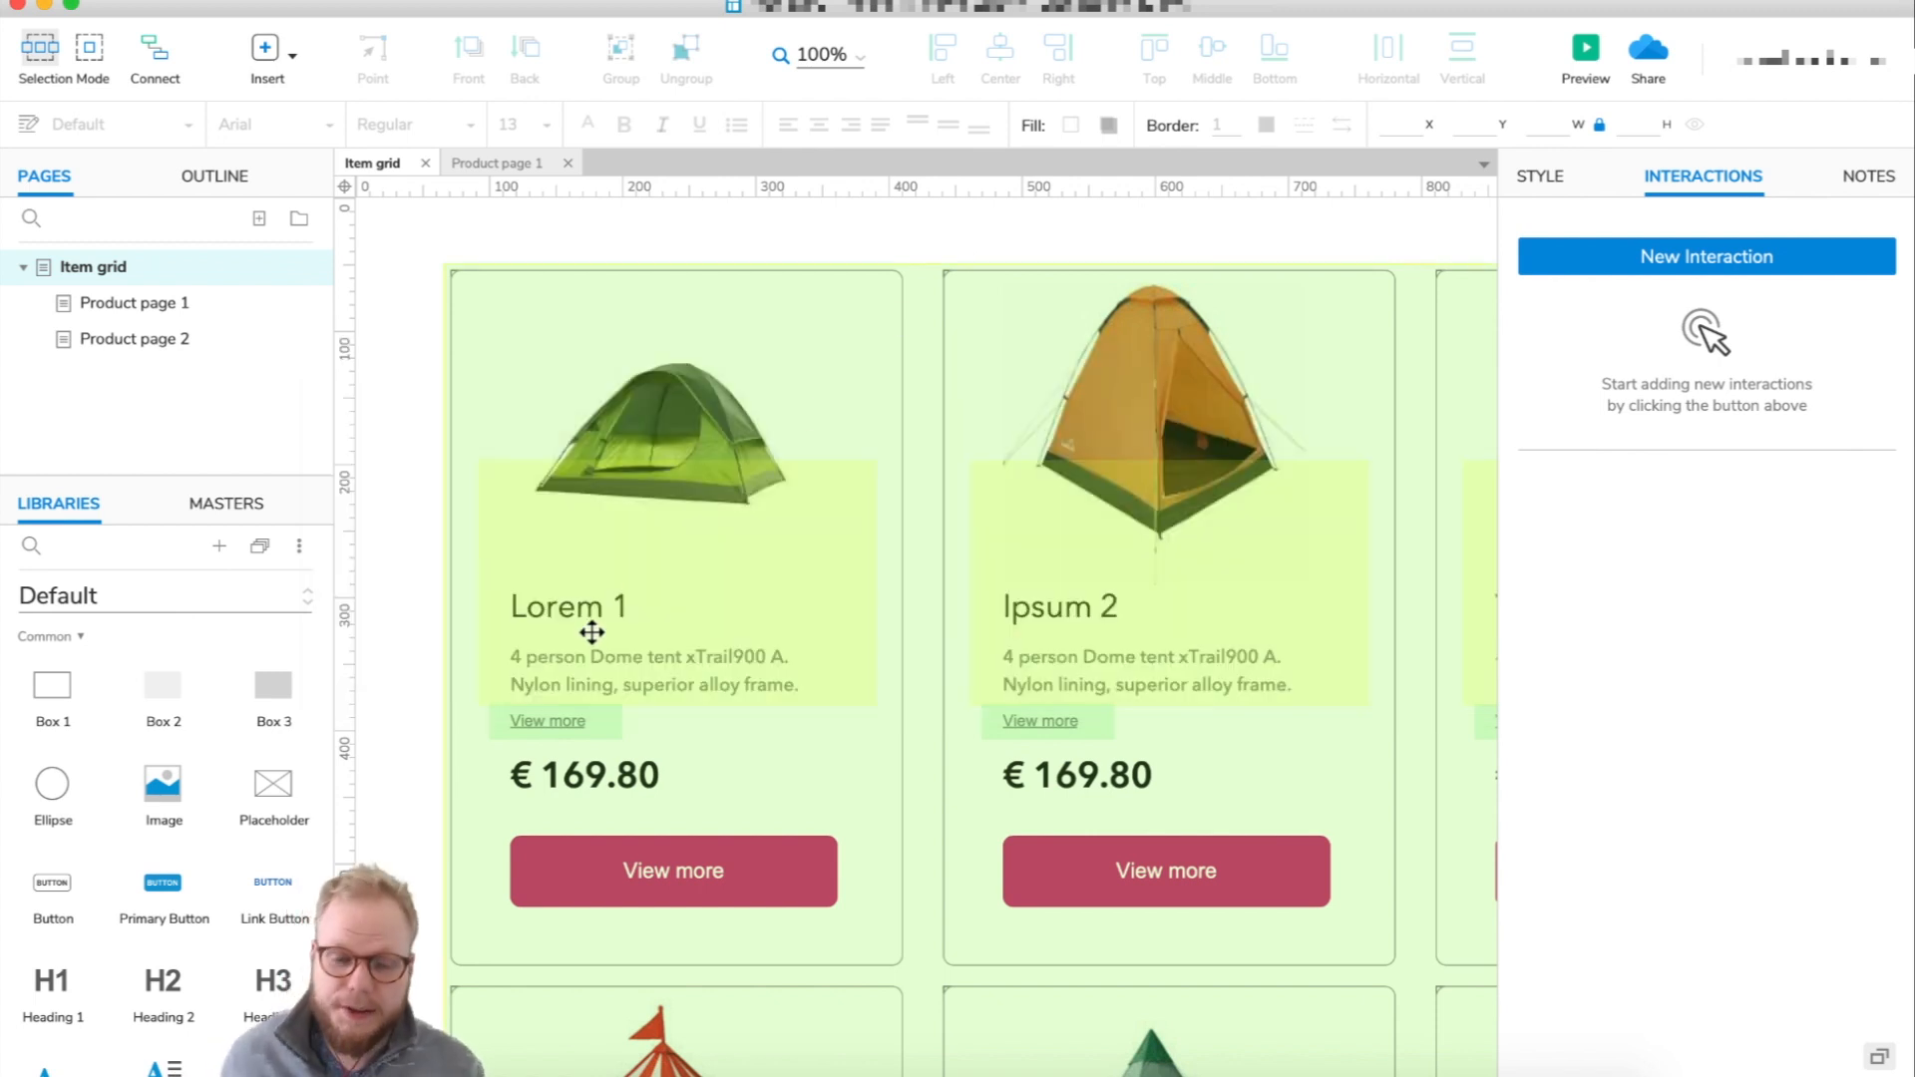
- Open the ++Product grid item template for editing and search Noun Project for water icons
left_click(697, 772)
double_click(697, 771)
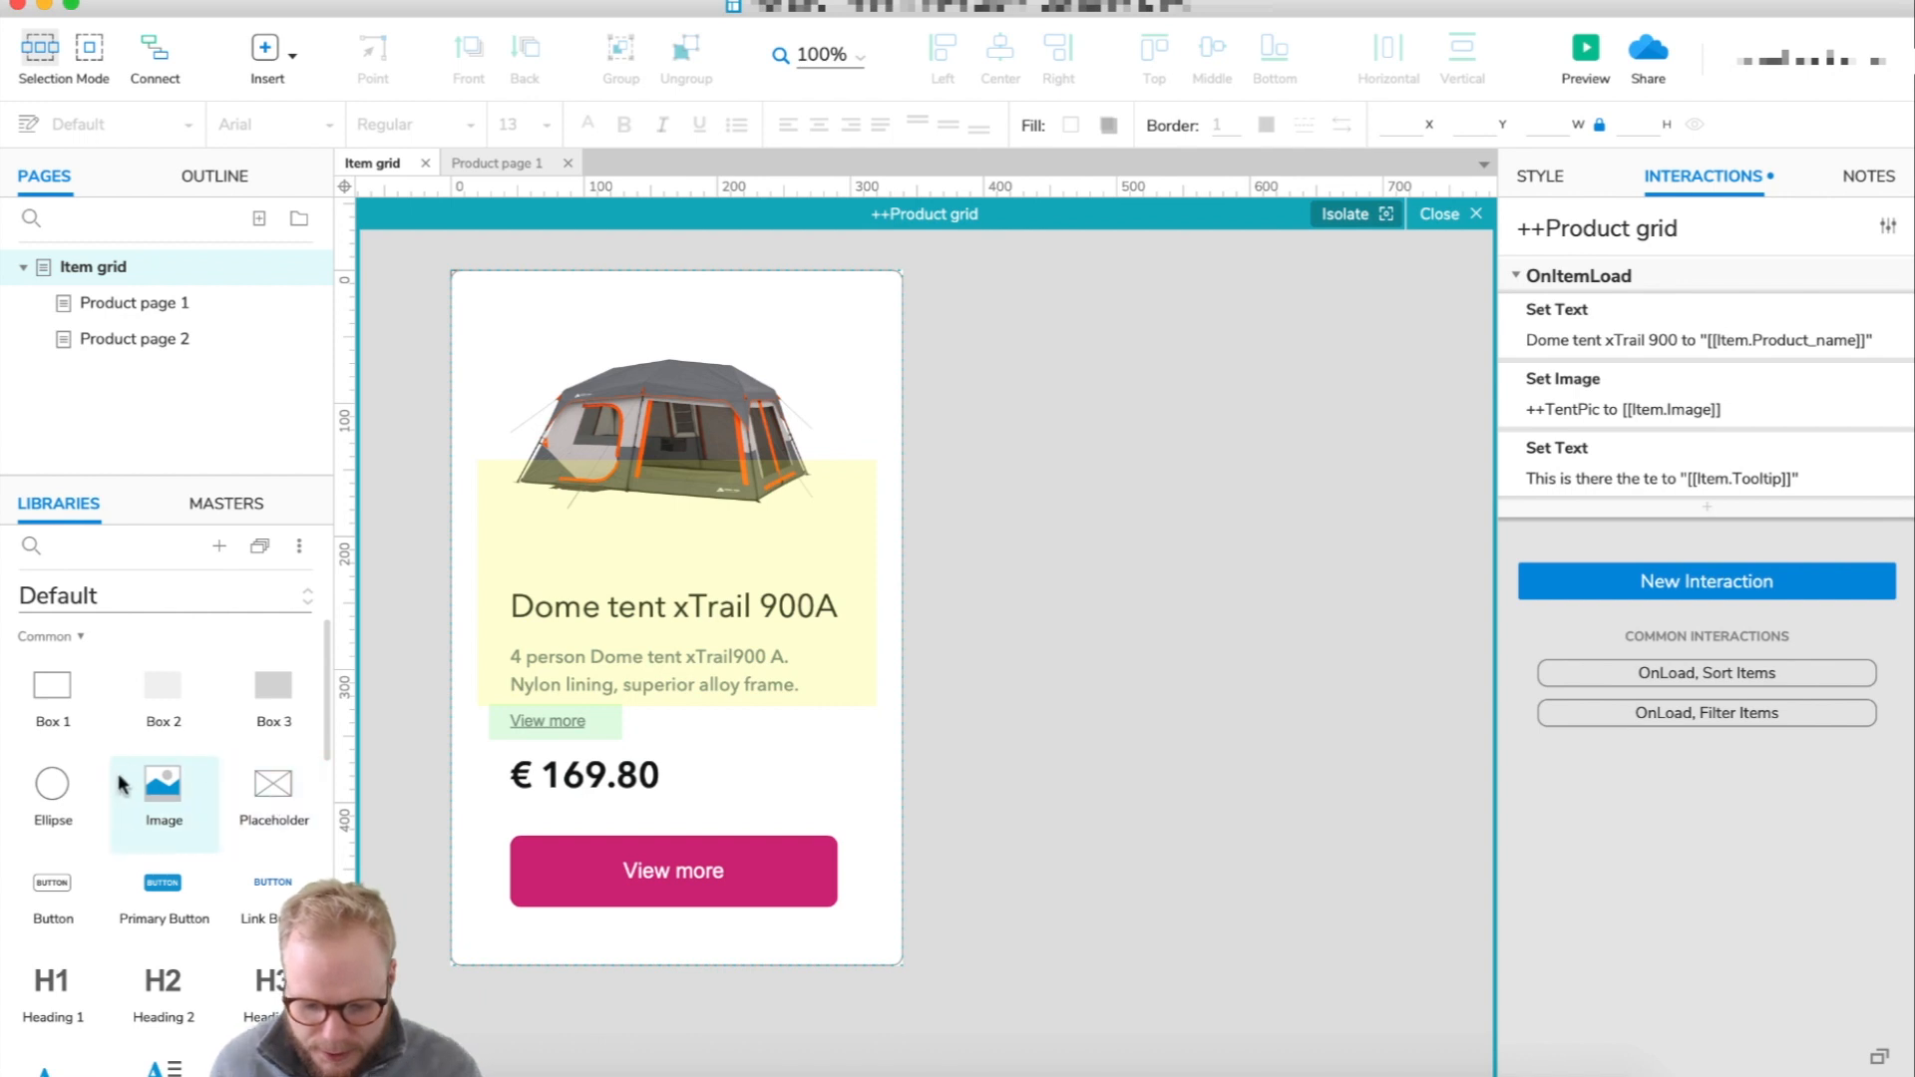
key("super+5")
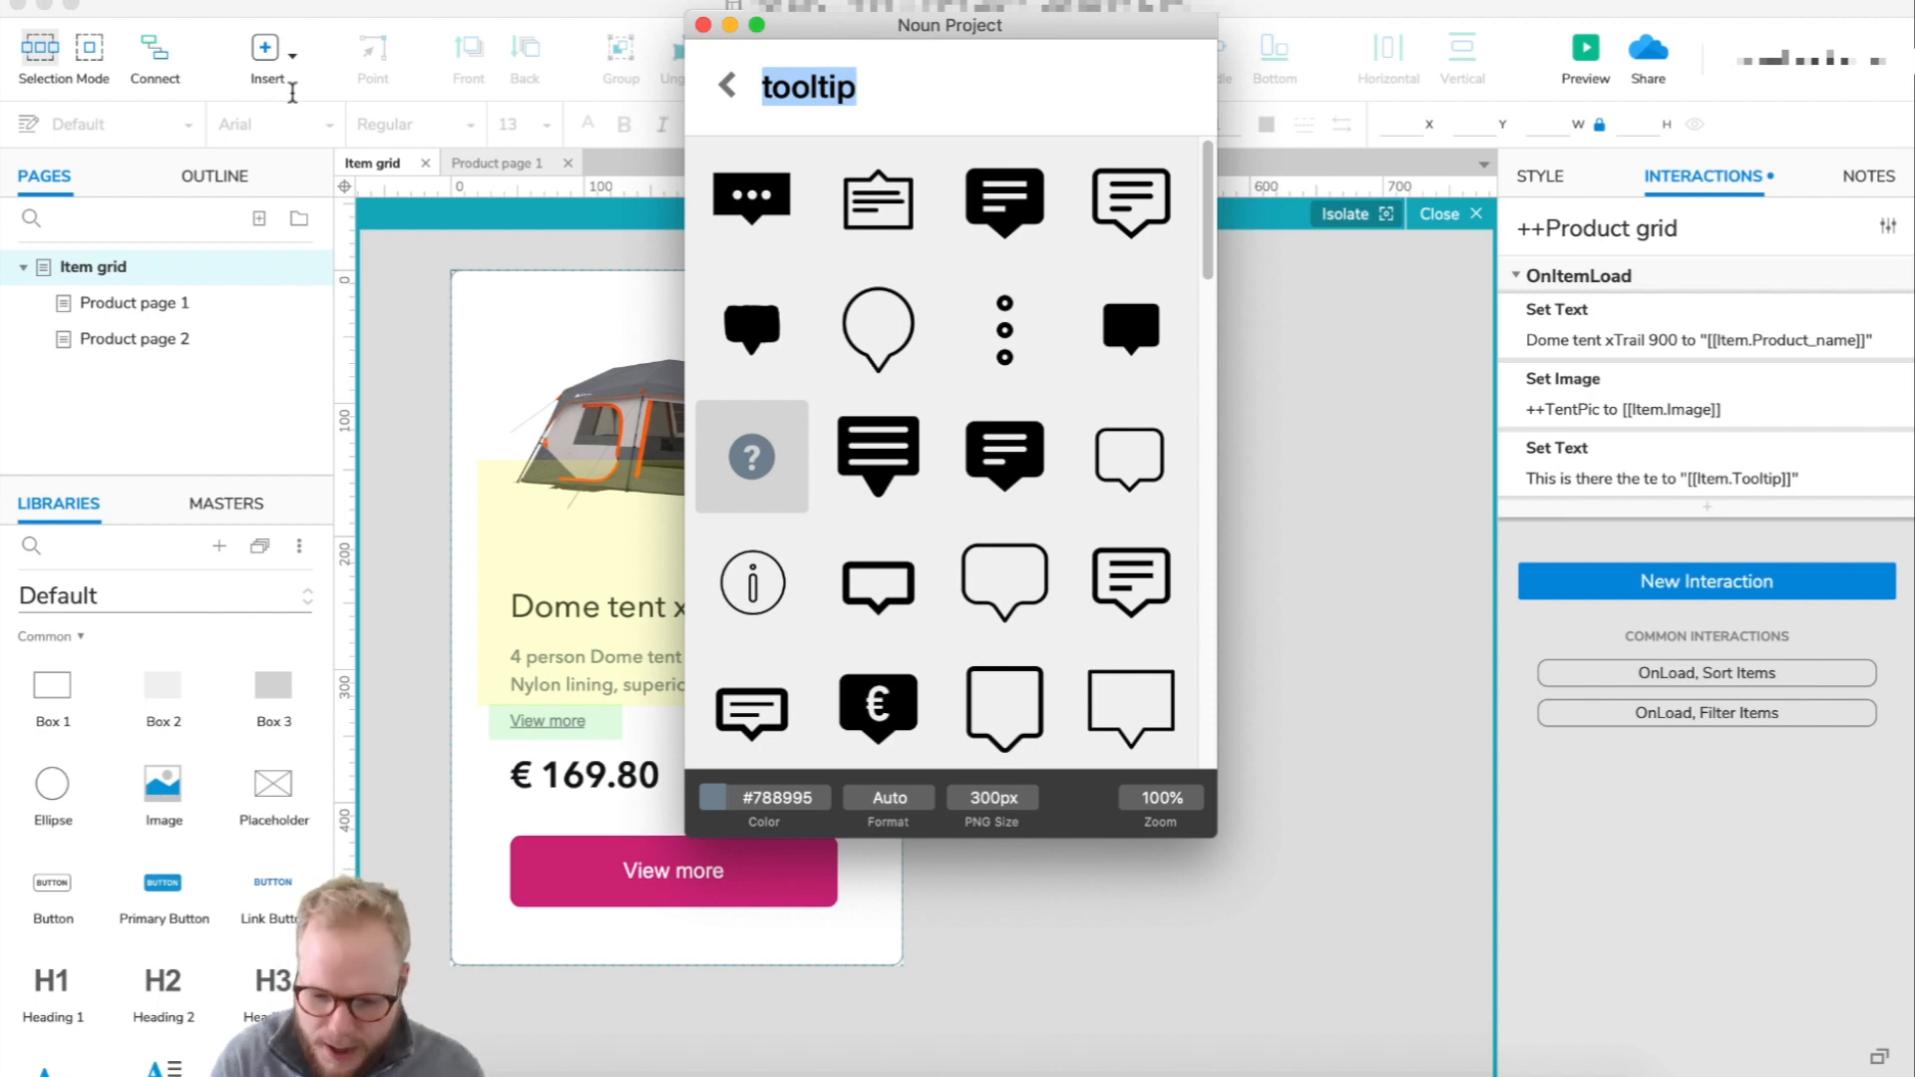
type("water")
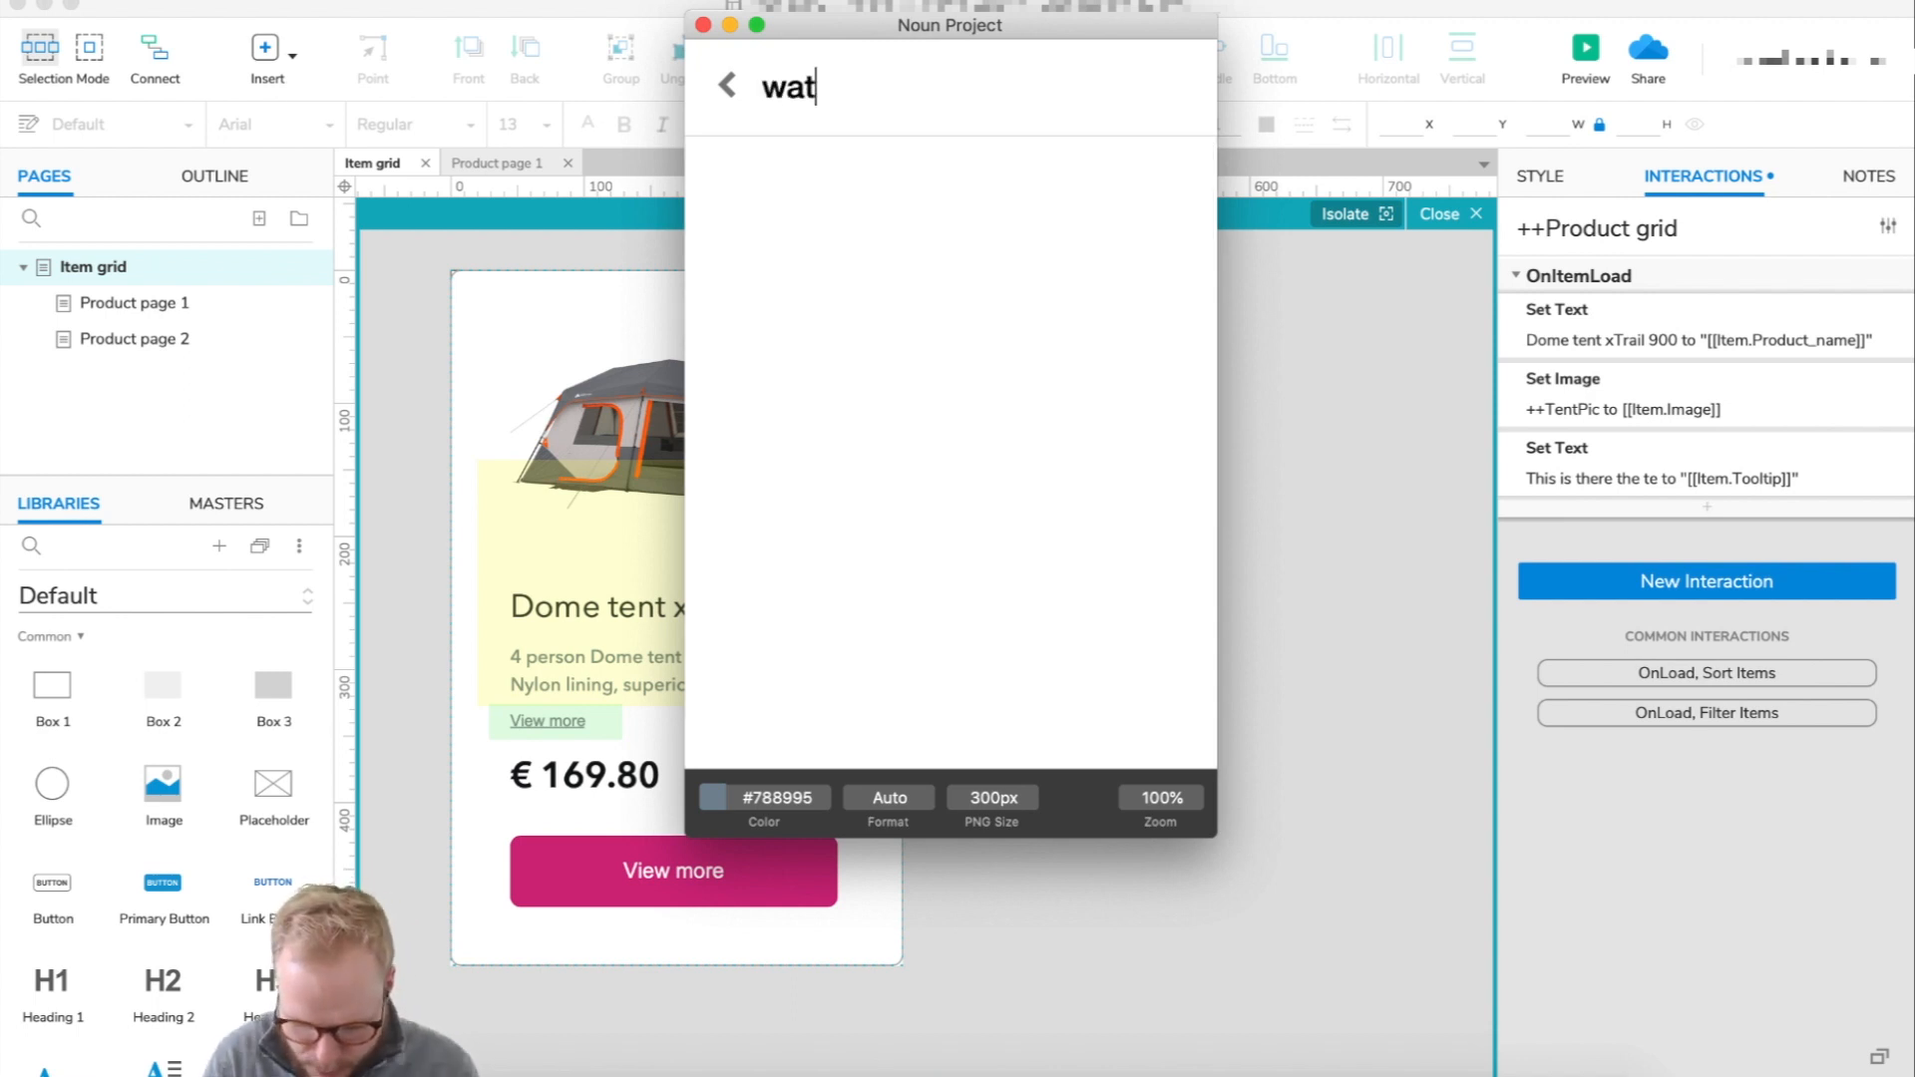
key("Return")
- Place water, toxic cloud and recycling icons from Noun Project in a small row beside the item template's underlined View more link
left_click_drag(826, 40, 1134, 117)
left_click_drag(1059, 279, 964, 964)
left_click(885, 859)
left_click_drag(1031, 1024, 727, 731)
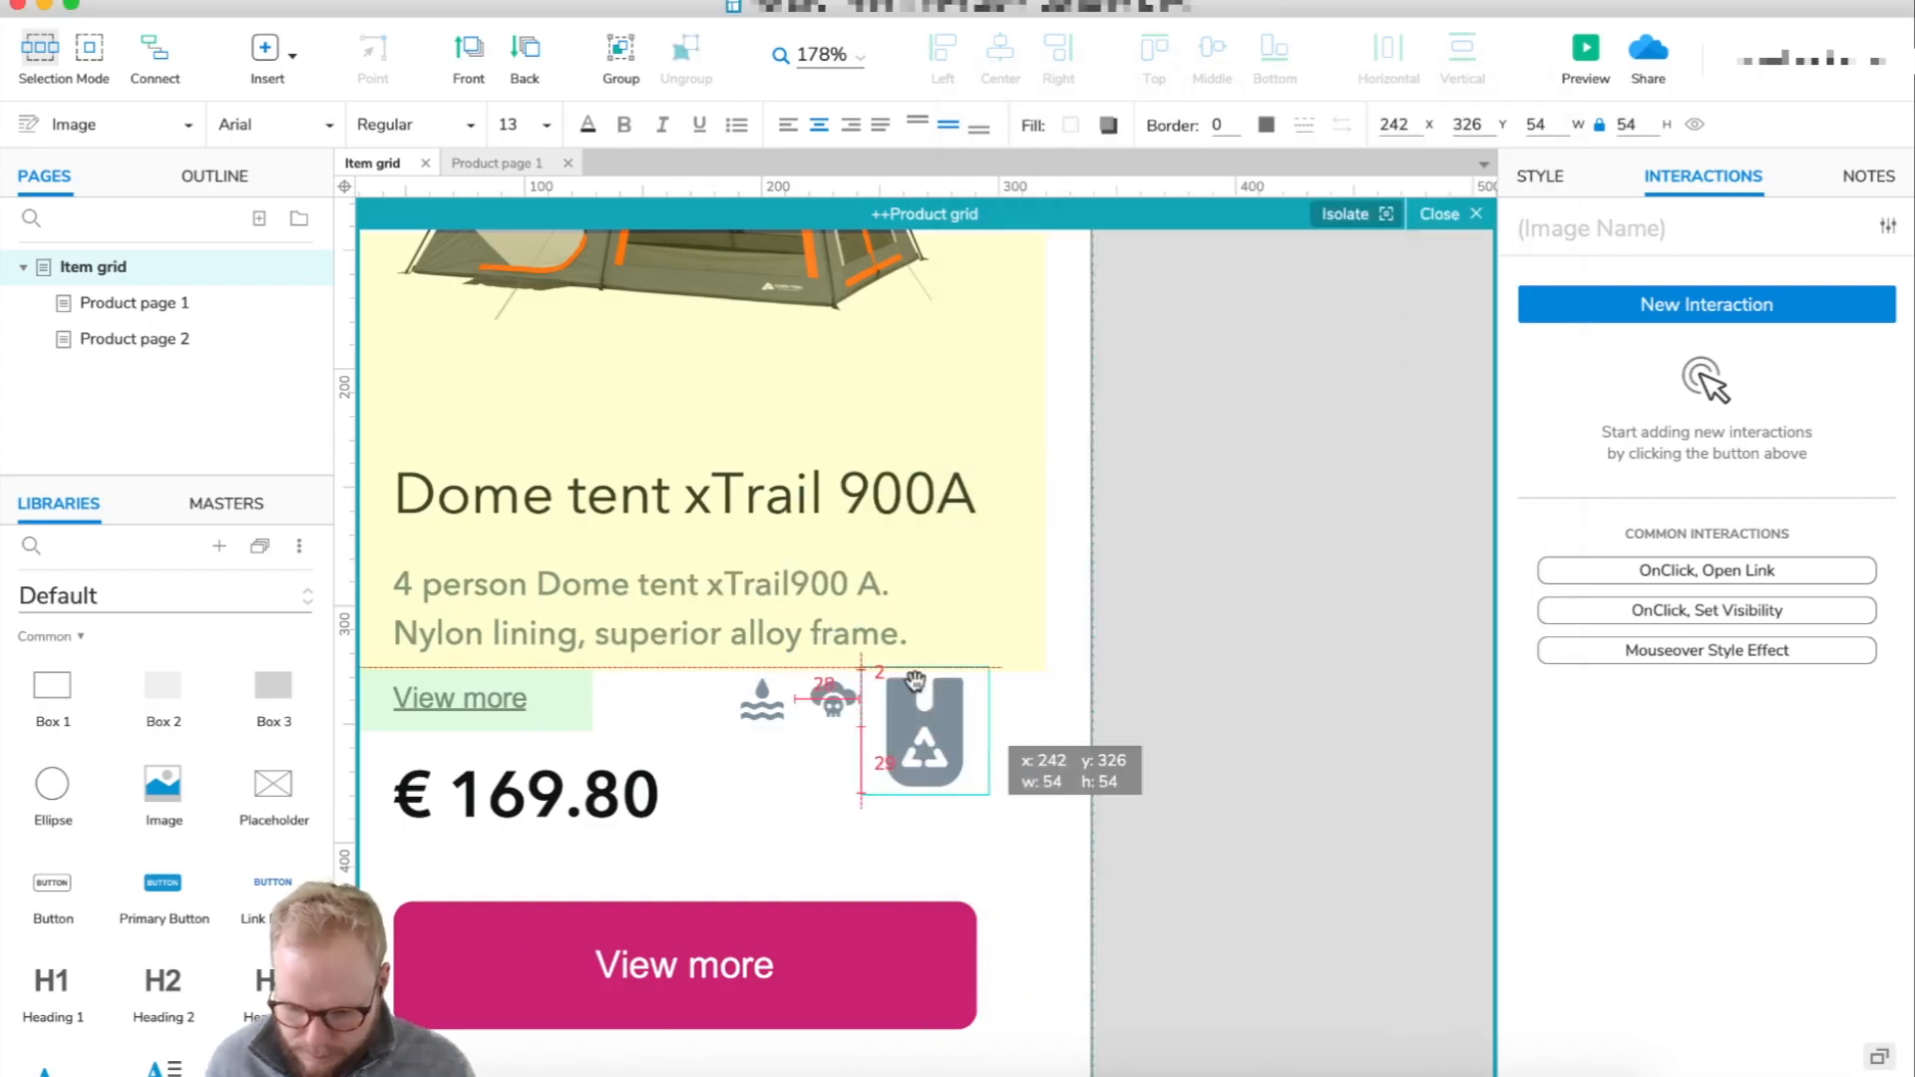
left_click_drag(1038, 773, 803, 678)
scroll(970, 728, "up", 1)
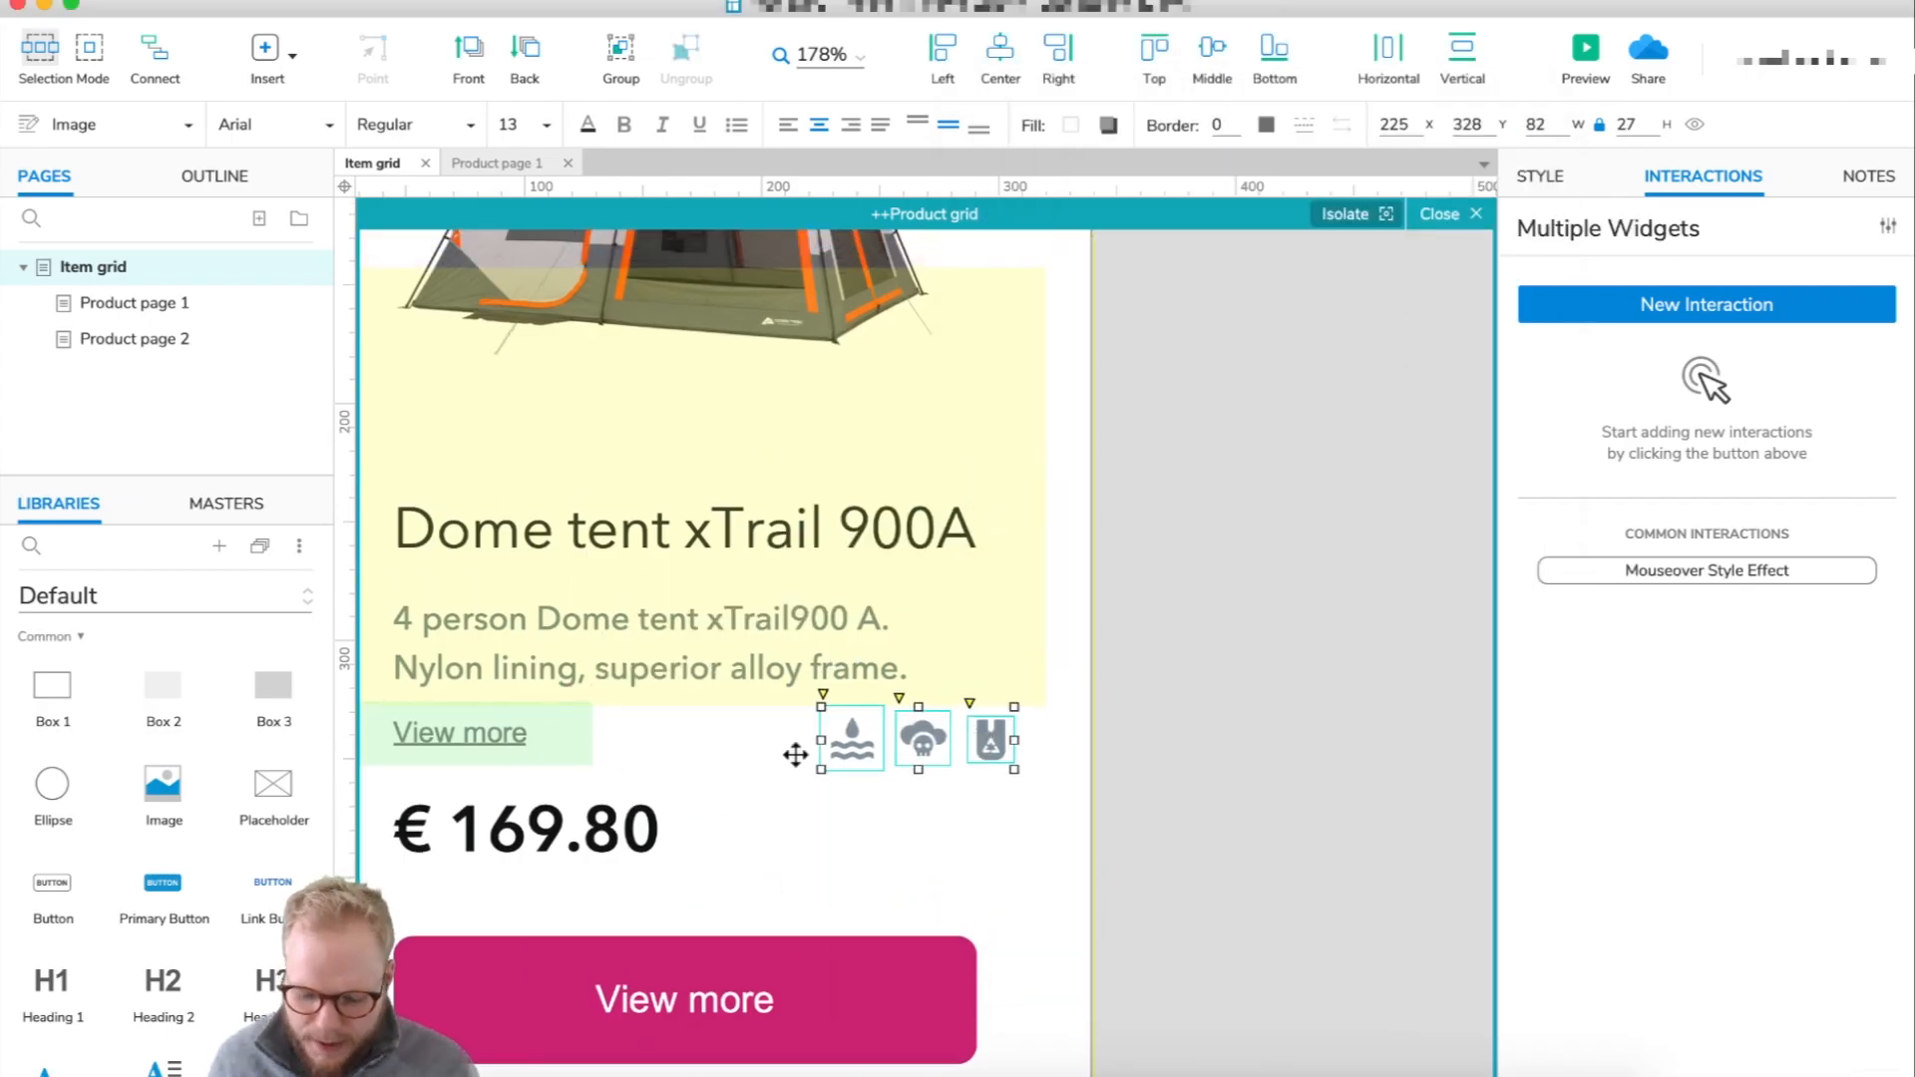
- Convert the three selected icons into a dynamic panel and name it ++icons
right_click(850, 743)
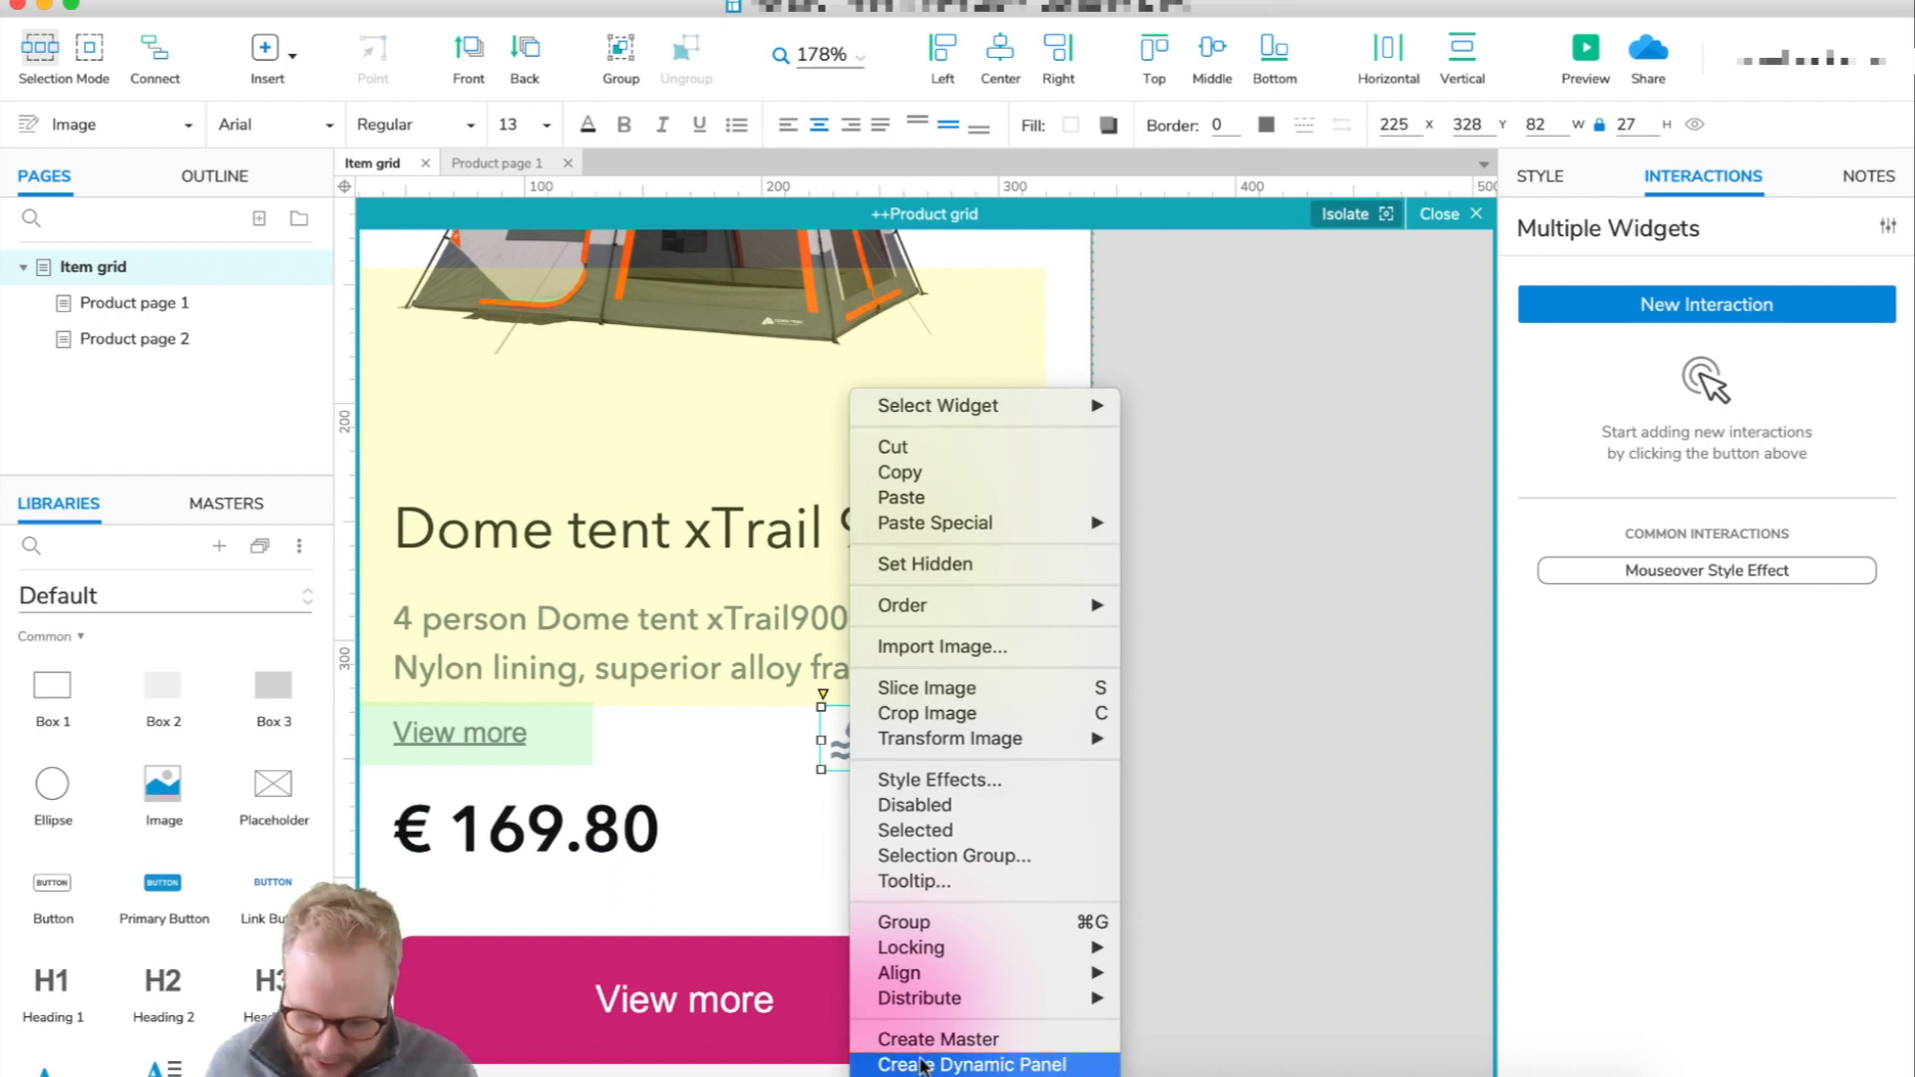
left_click(924, 1065)
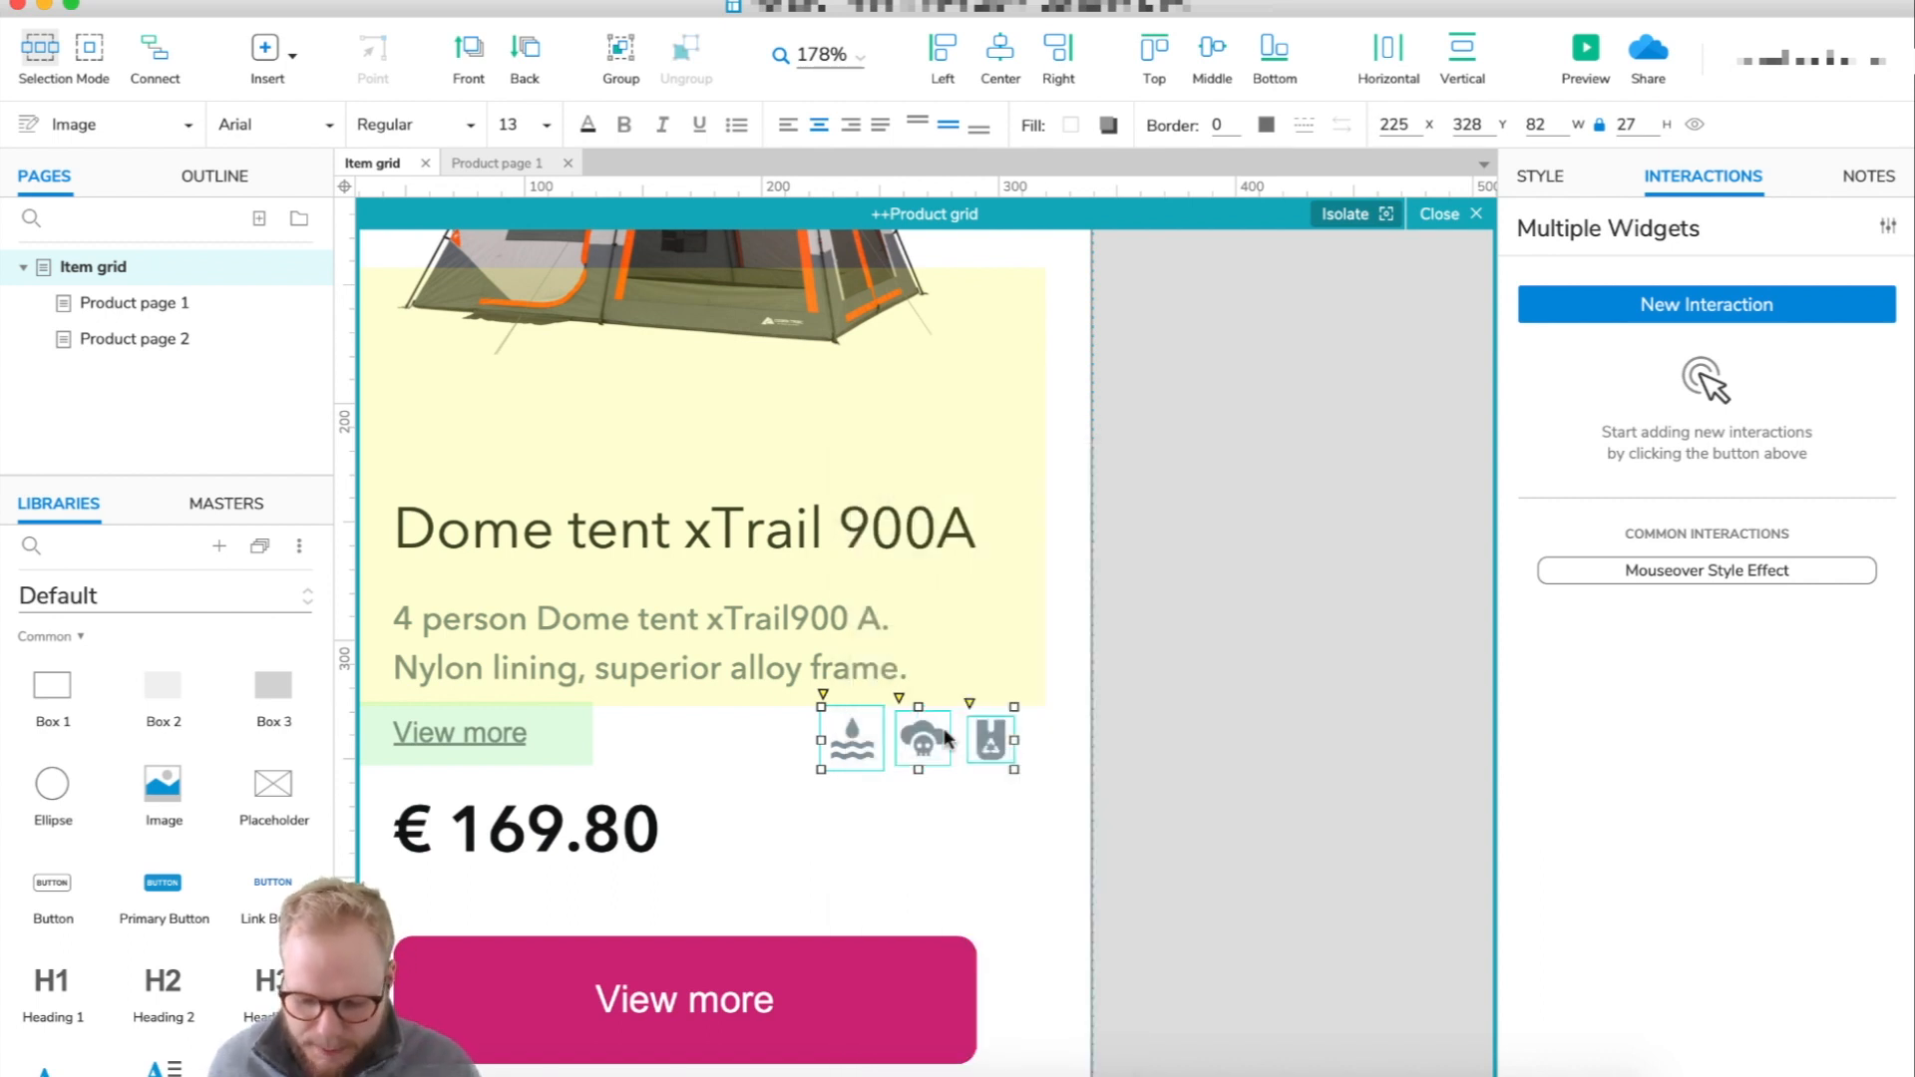
left_click(1692, 229)
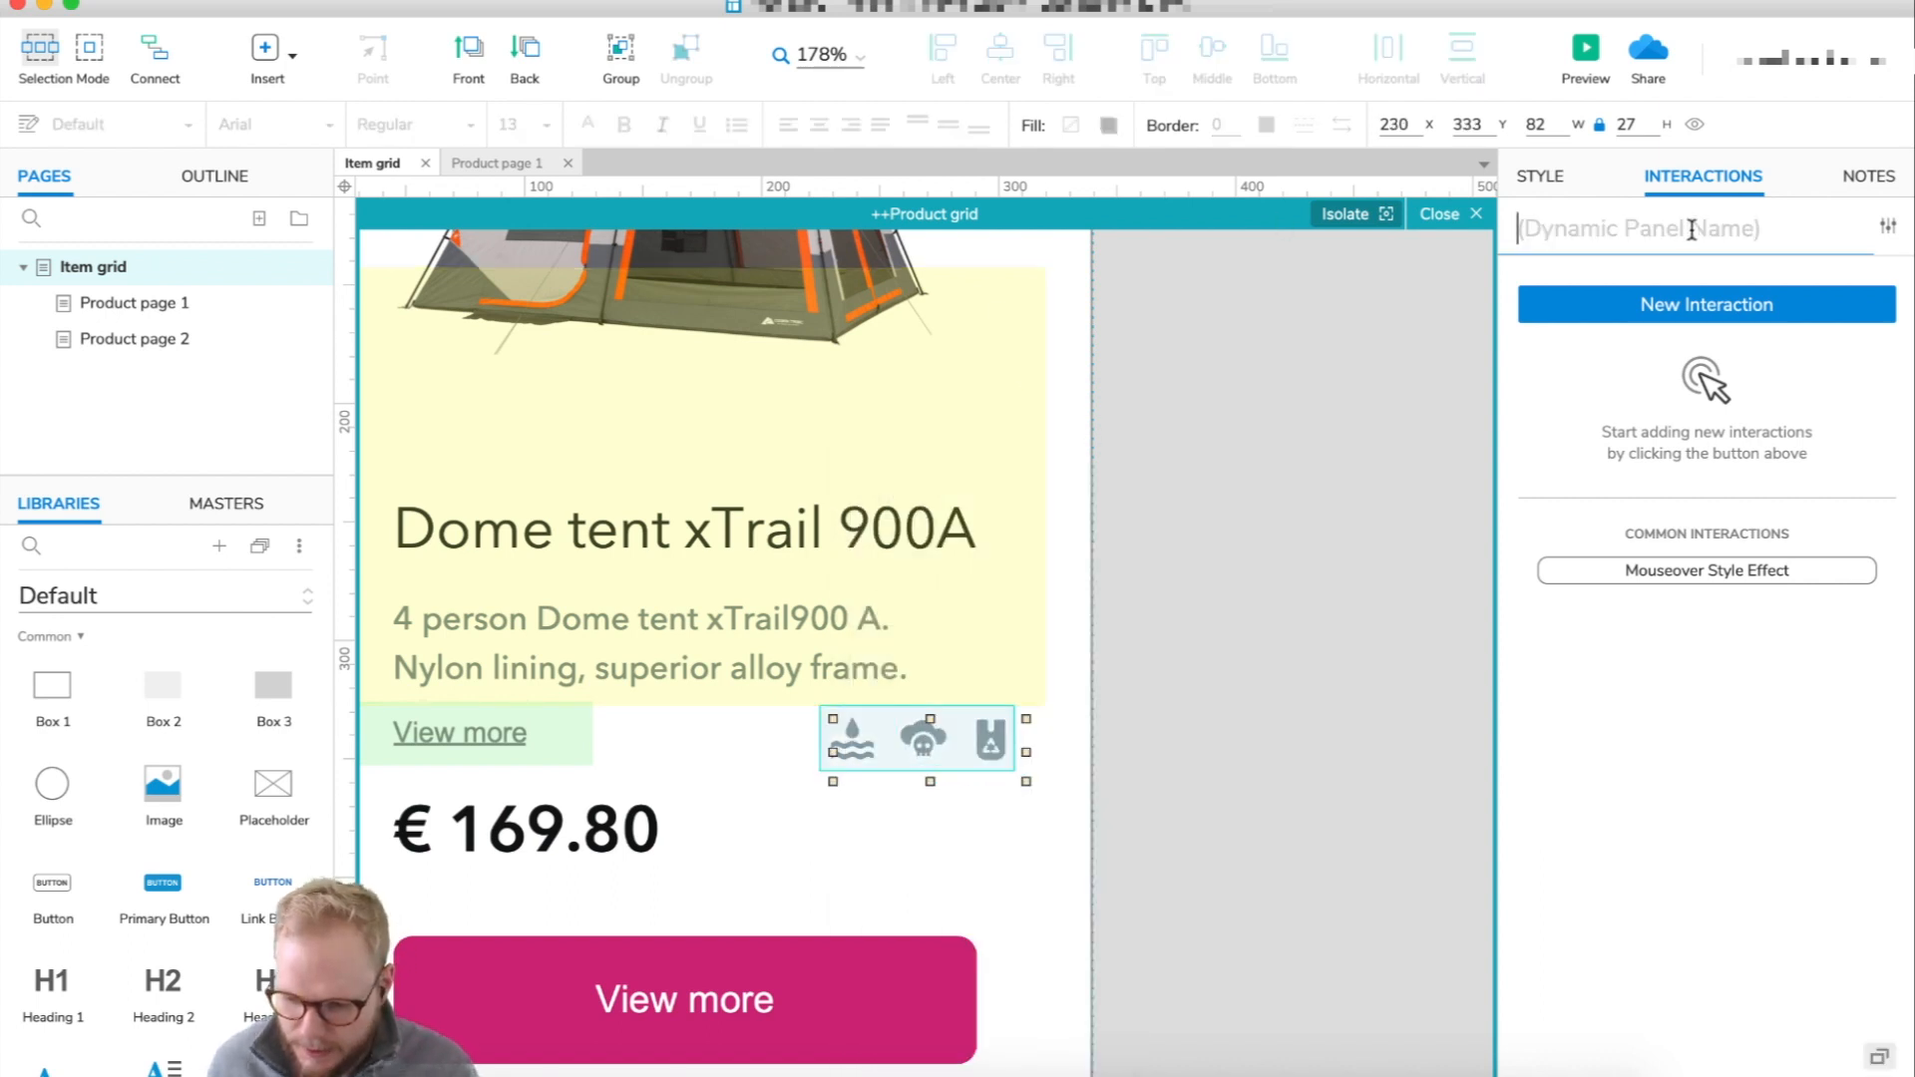
type("++icons")
left_click(1107, 804)
- Open the ++icons dynamic panel for editing and duplicate its State1
left_click(970, 743)
double_click(970, 743)
left_click(986, 220)
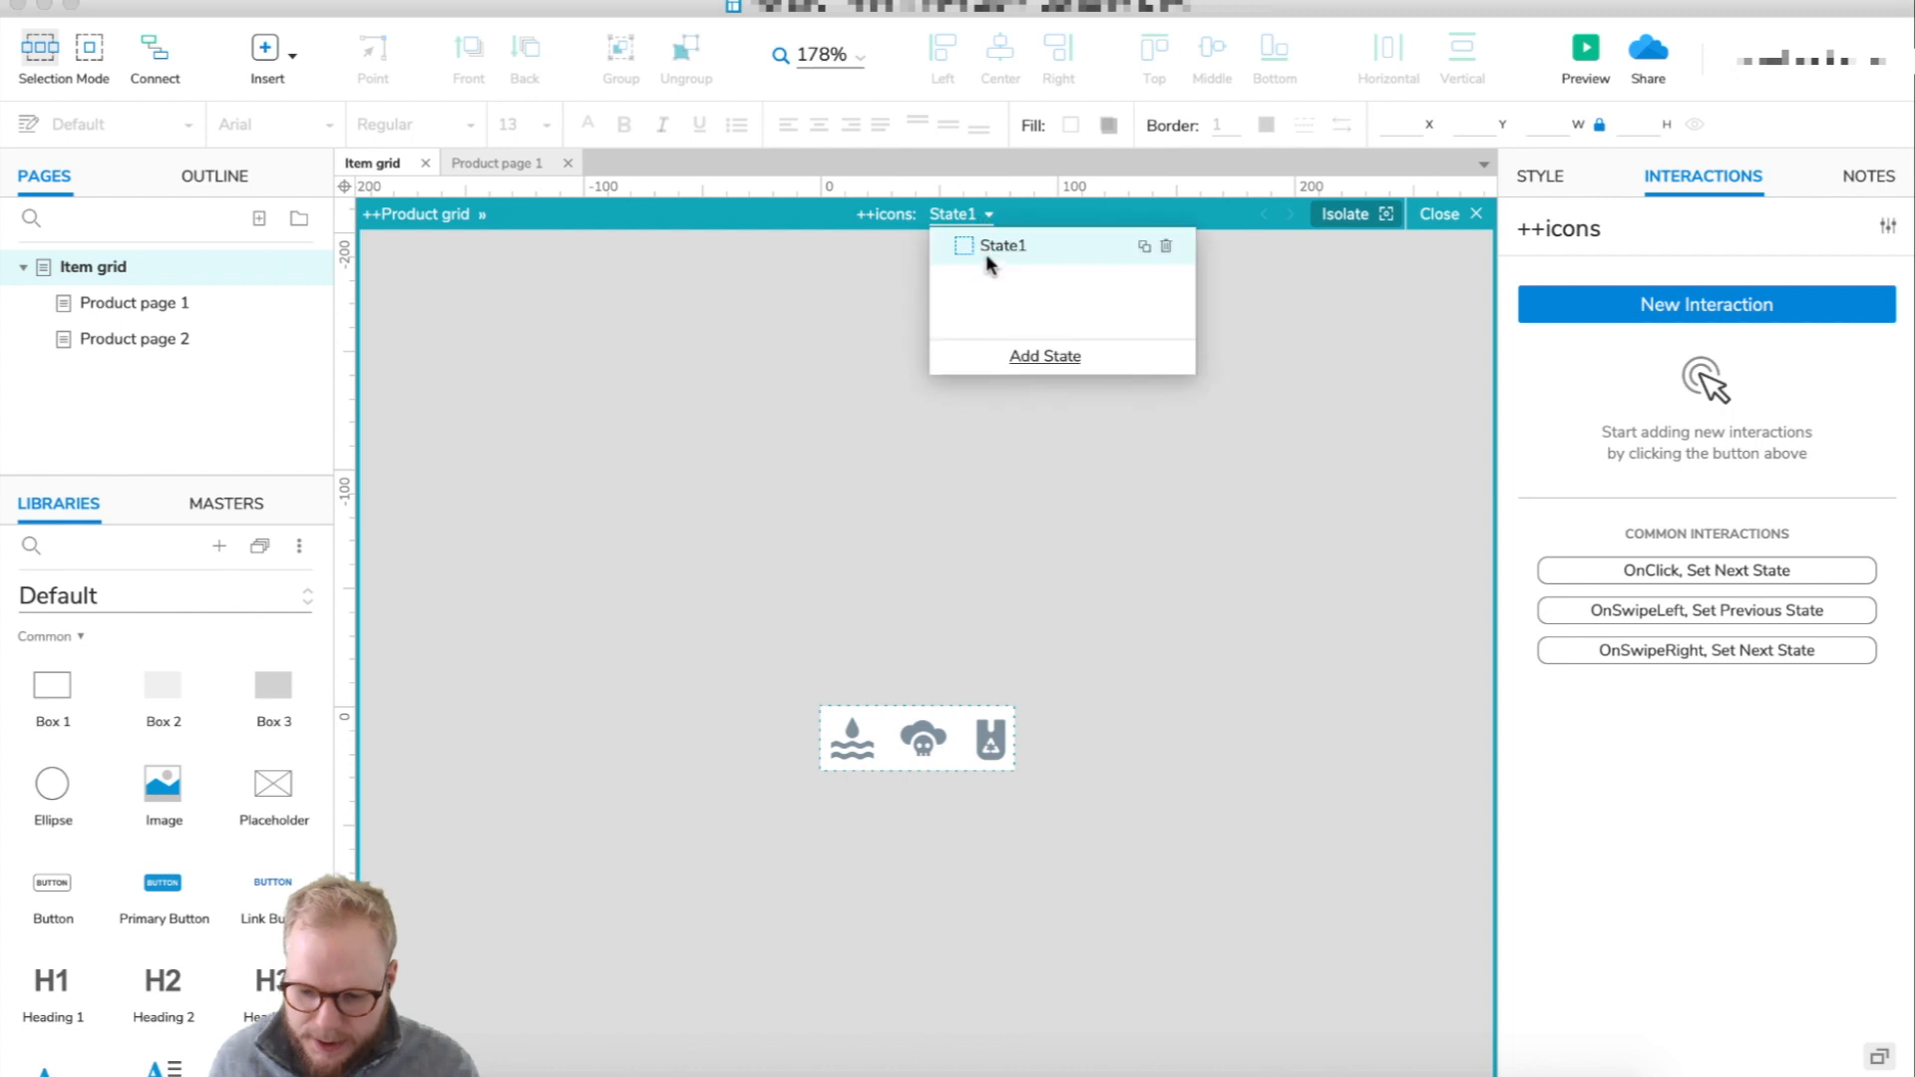
double_click(1003, 245)
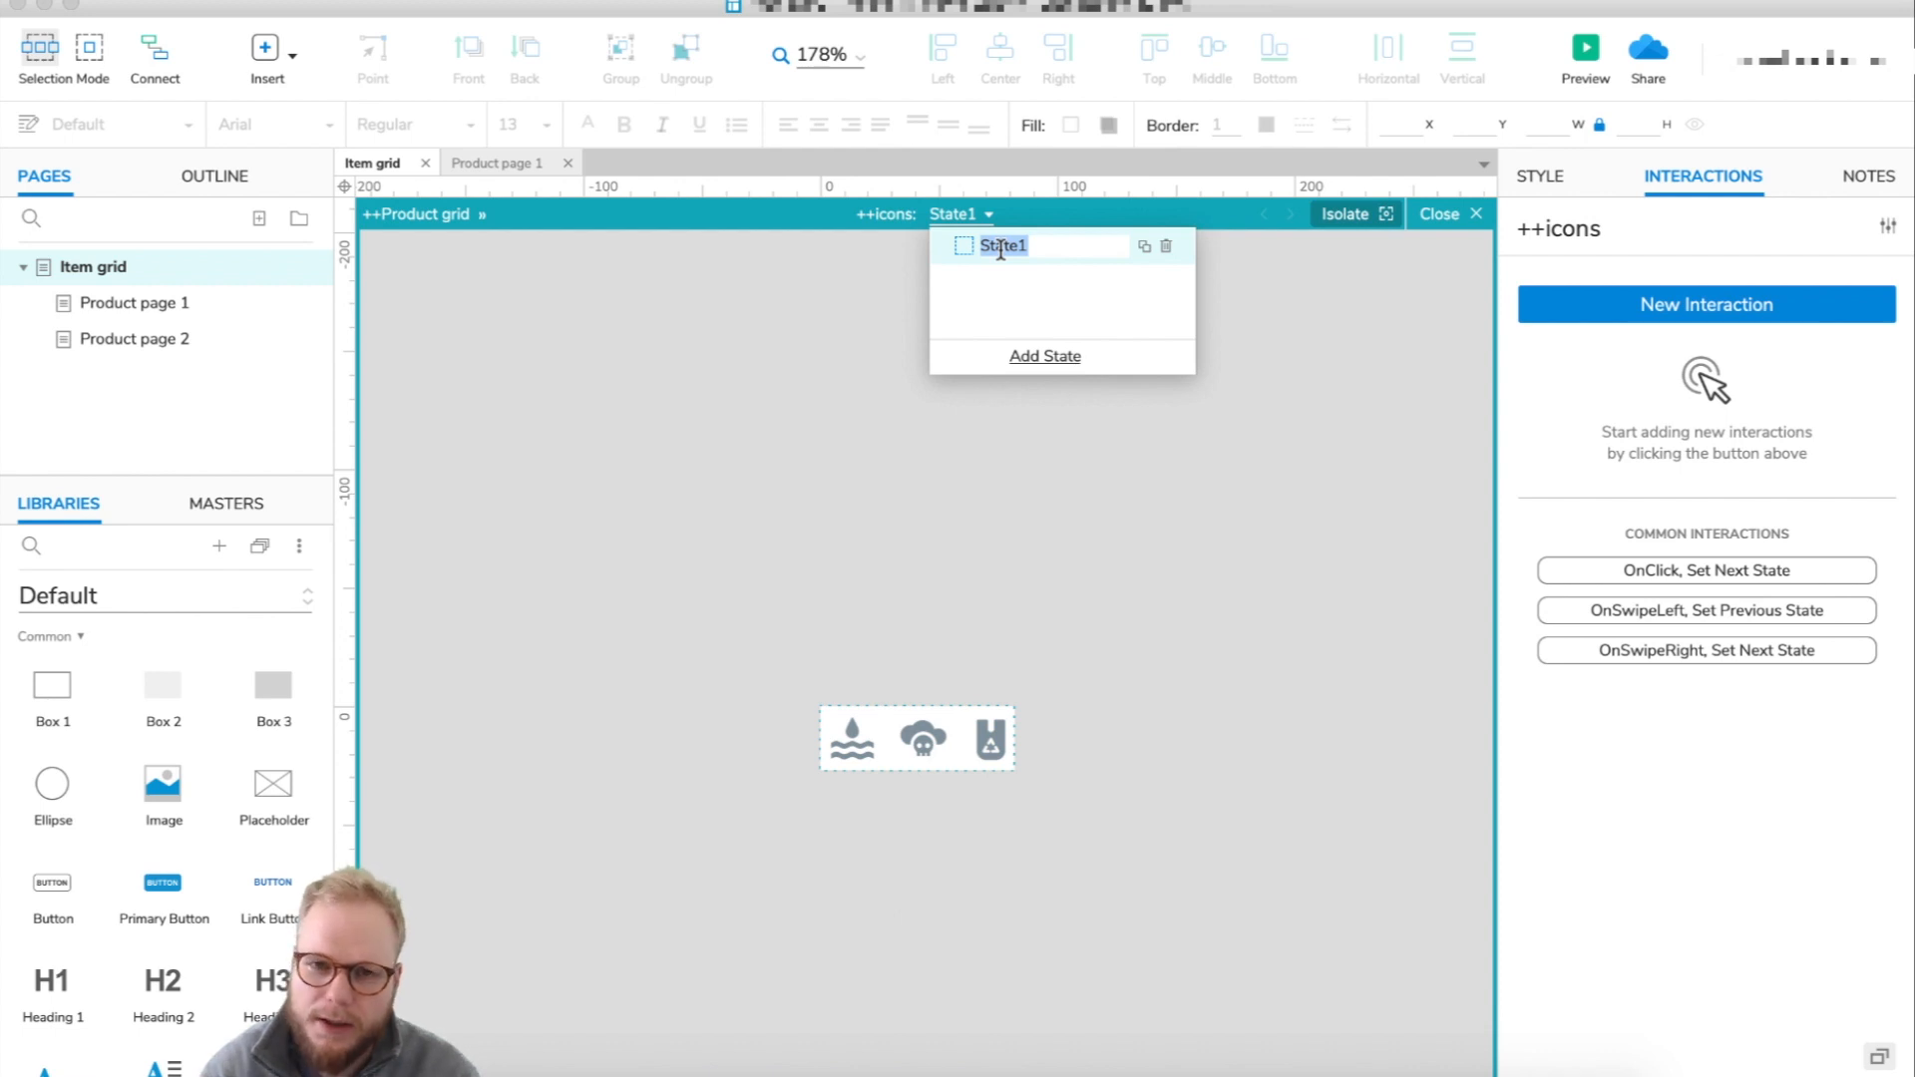
left_click(1025, 617)
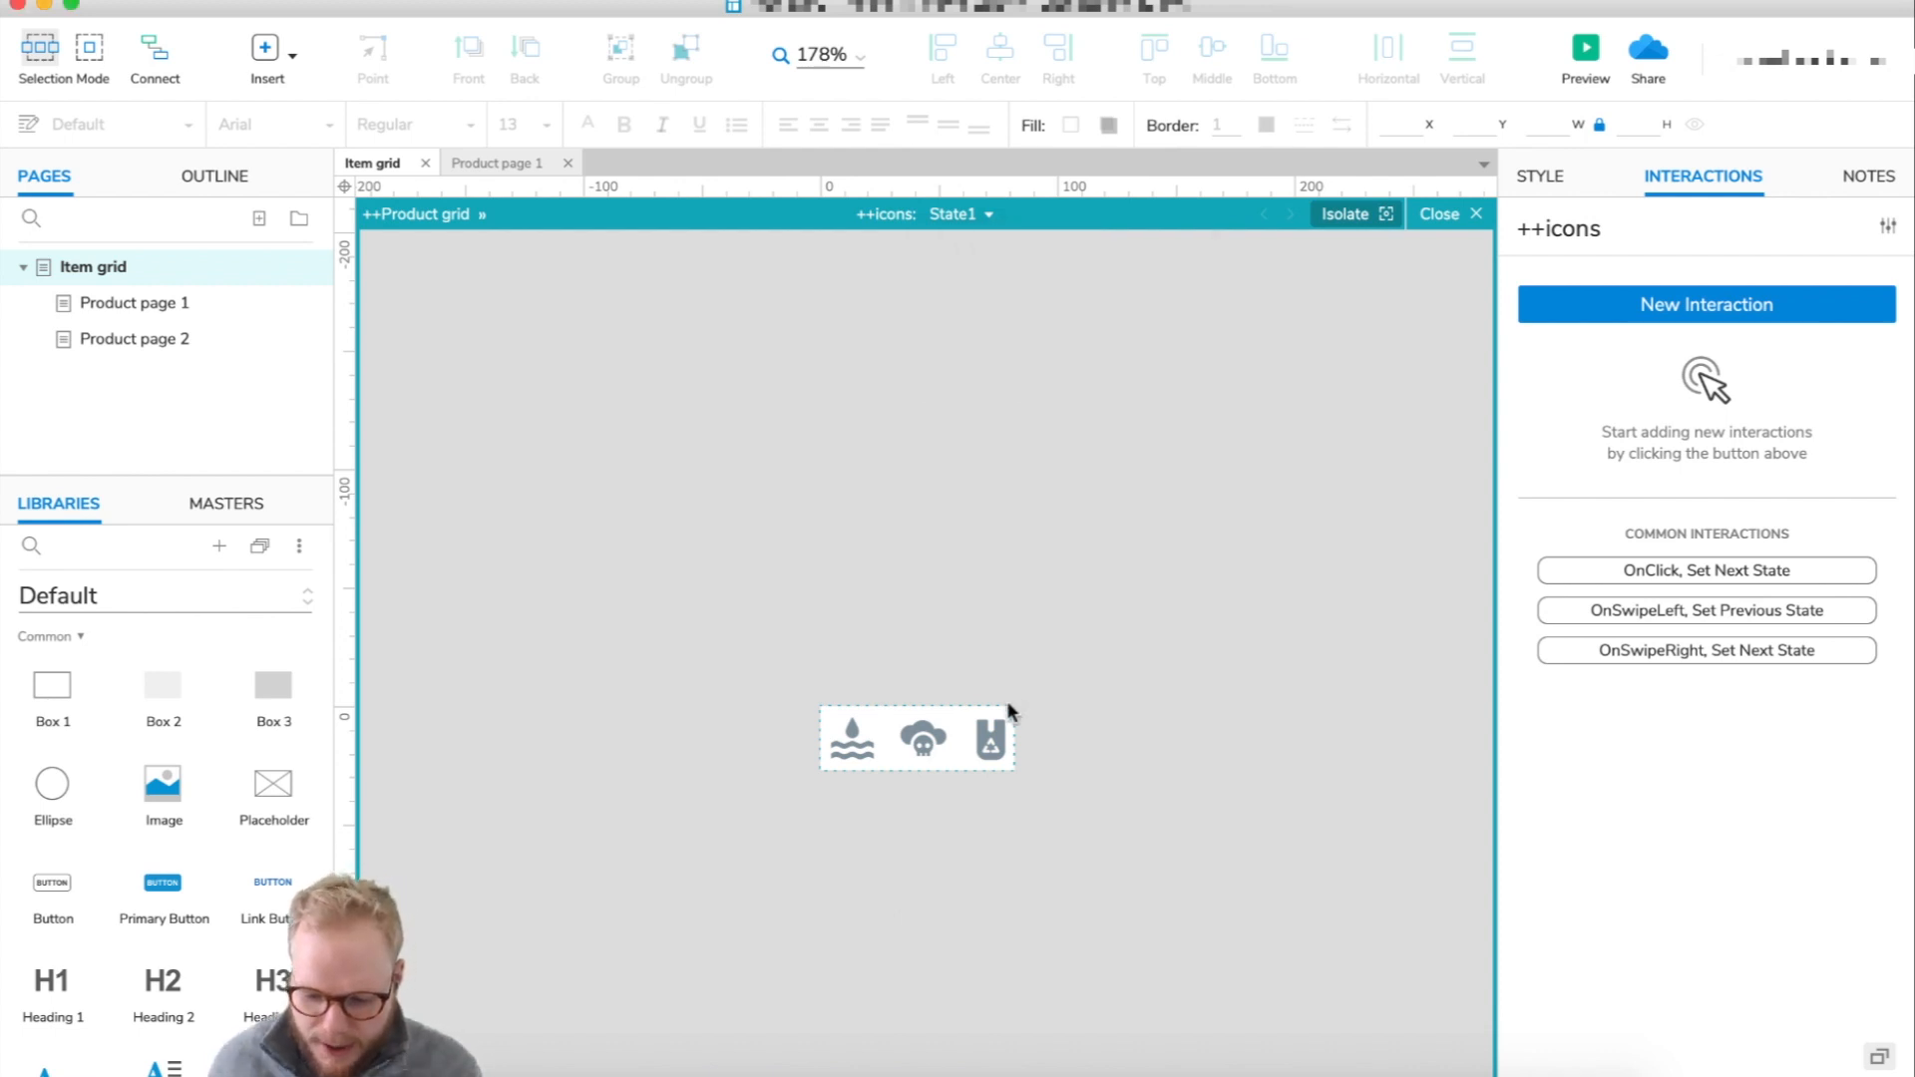
left_click(976, 220)
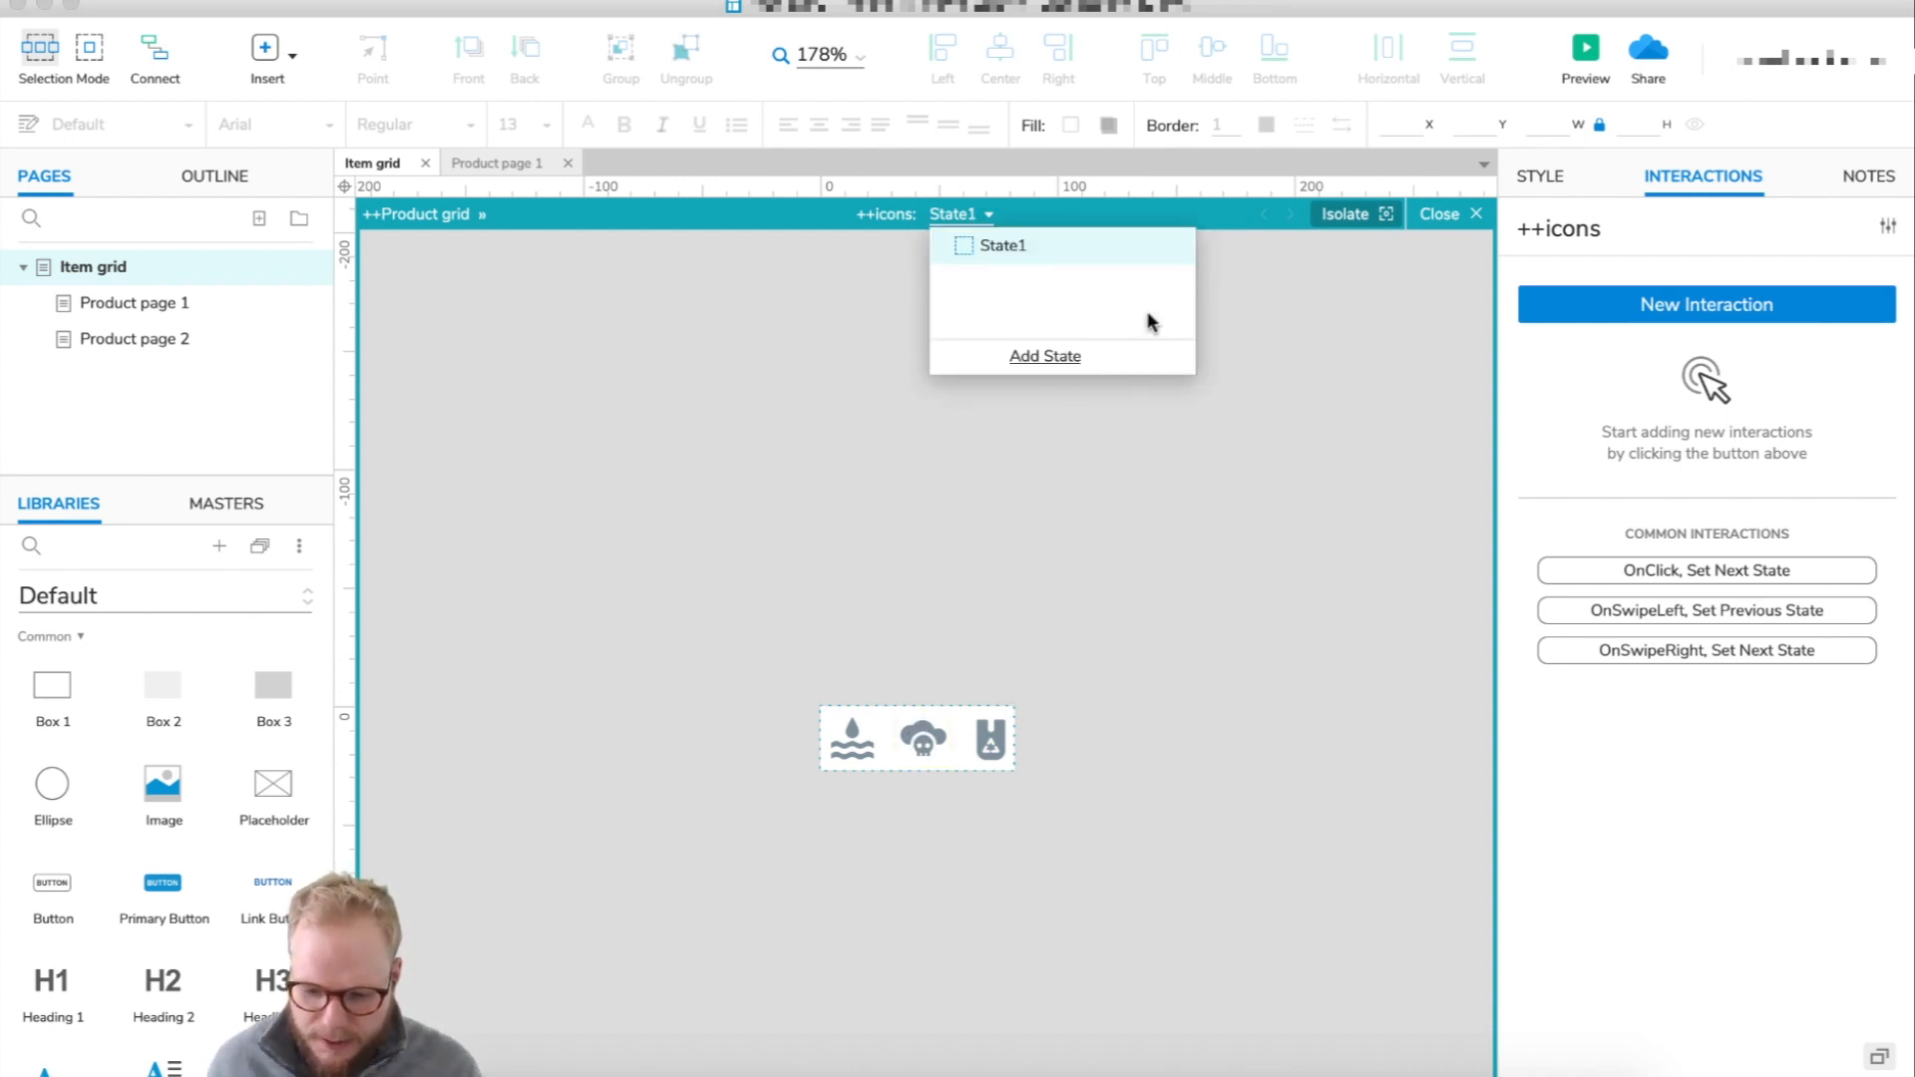
left_click(1146, 247)
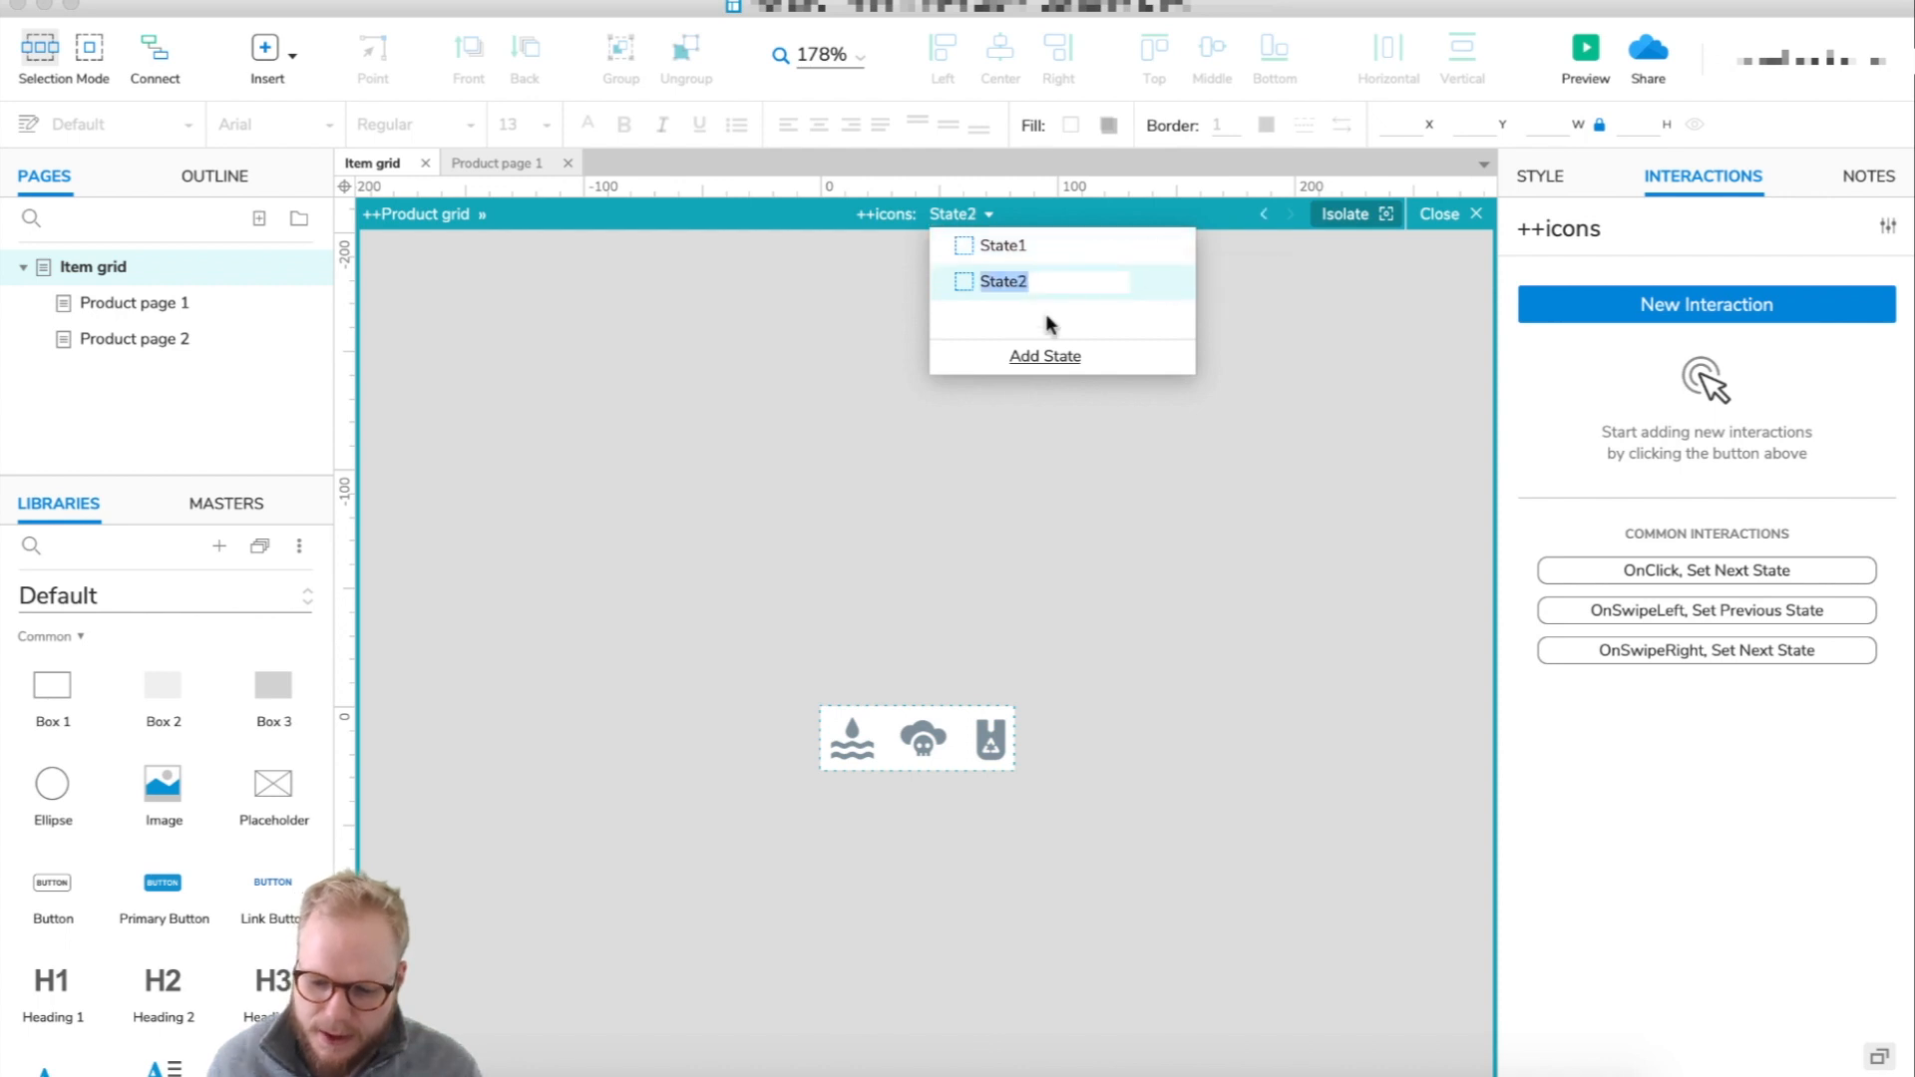
left_click(957, 635)
- Delete the recycling icon from State2 of the ++icons panel
left_click(906, 737)
left_click(998, 740)
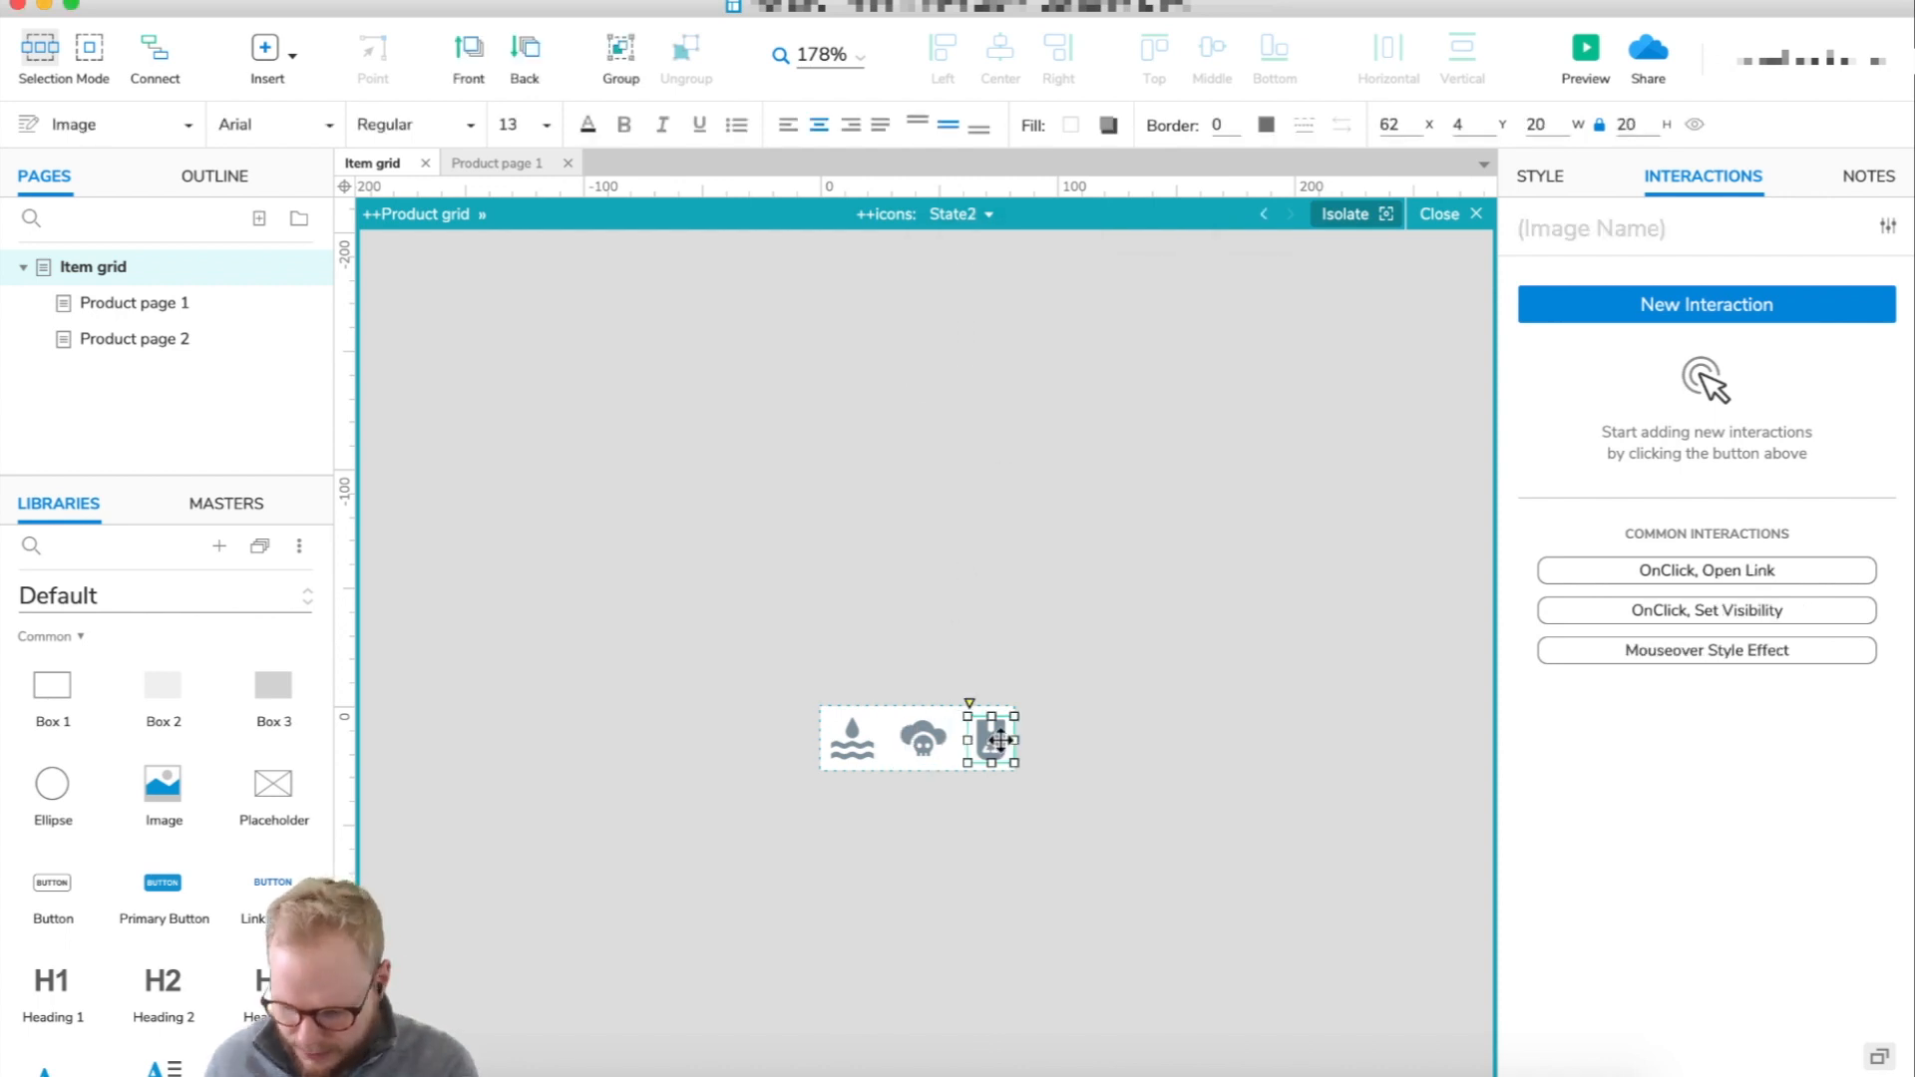
key("Delete")
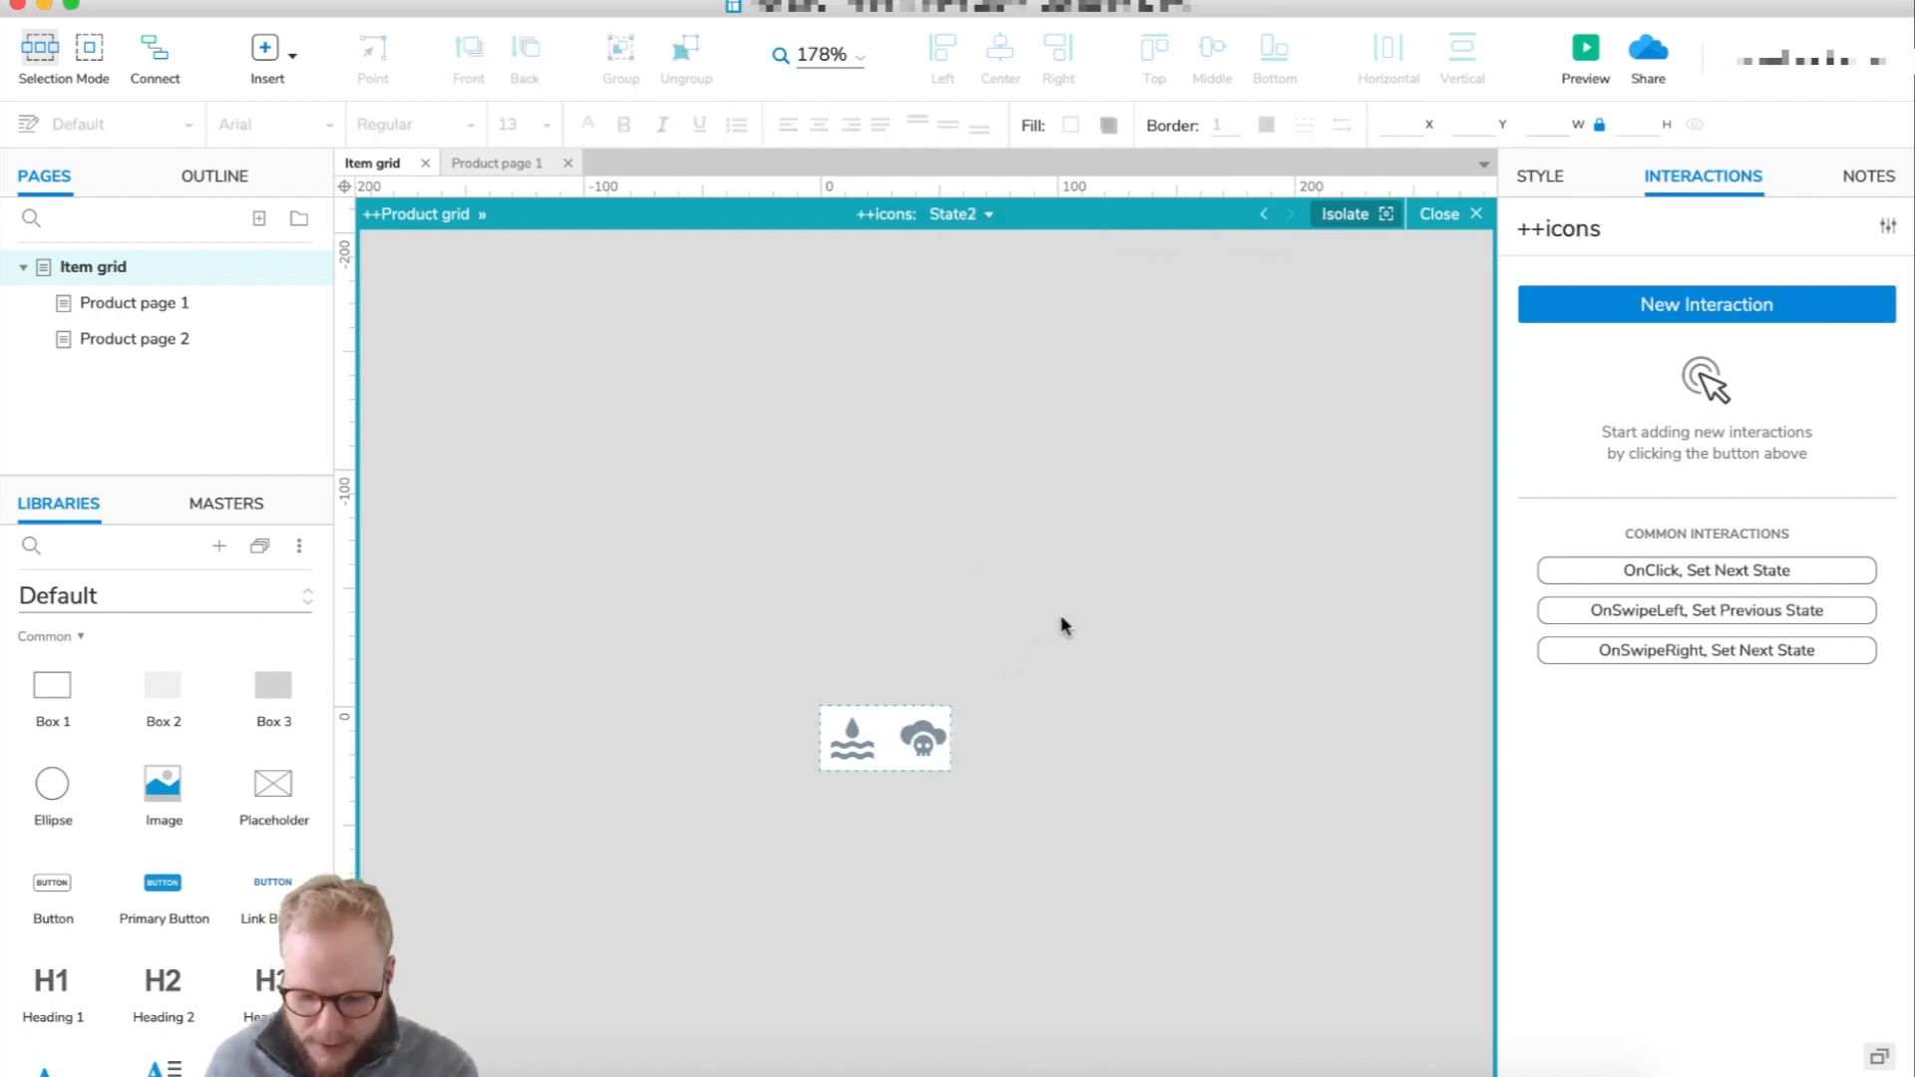
left_click(968, 215)
left_click_drag(1043, 318, 891, 320)
left_click(900, 485)
left_click(982, 240)
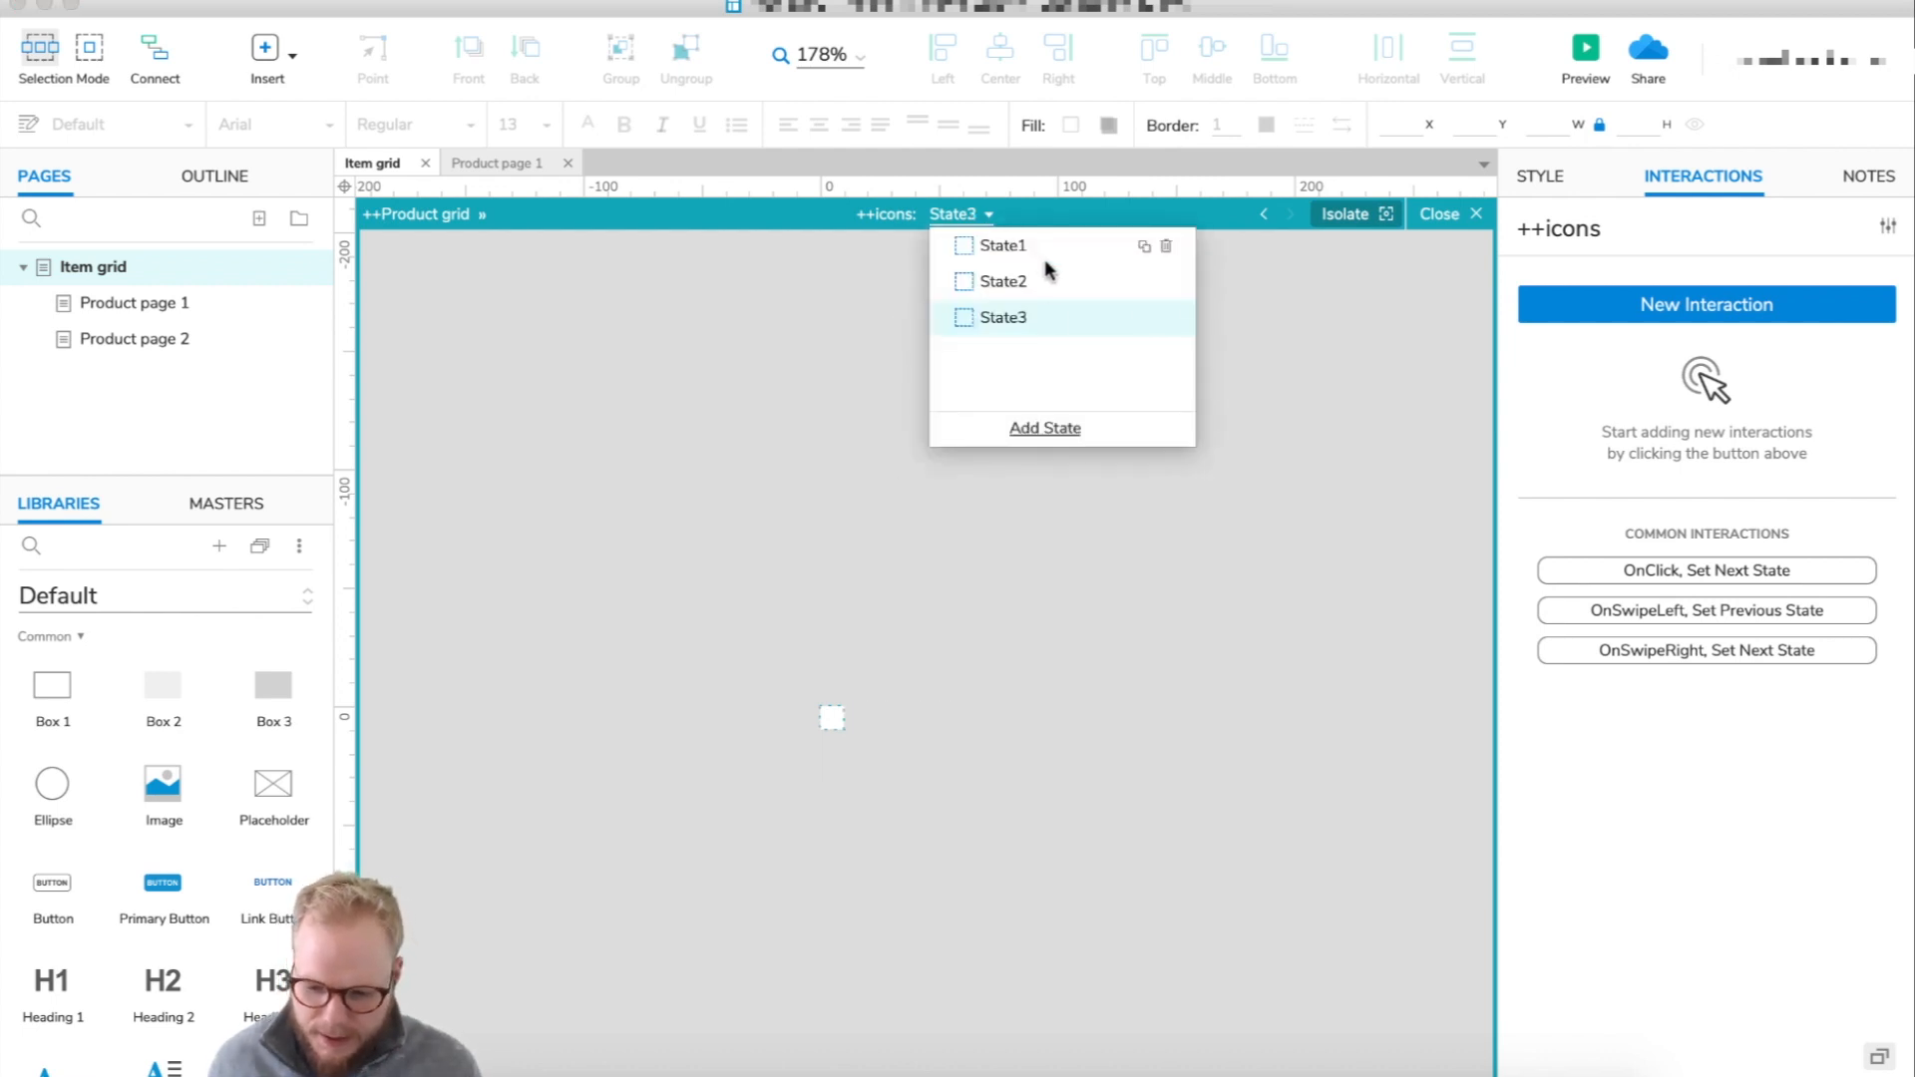
left_click(1165, 317)
- Duplicate State2 to make a third state of the ++icons panel, and switch back to State1
left_click(1145, 283)
key("Return")
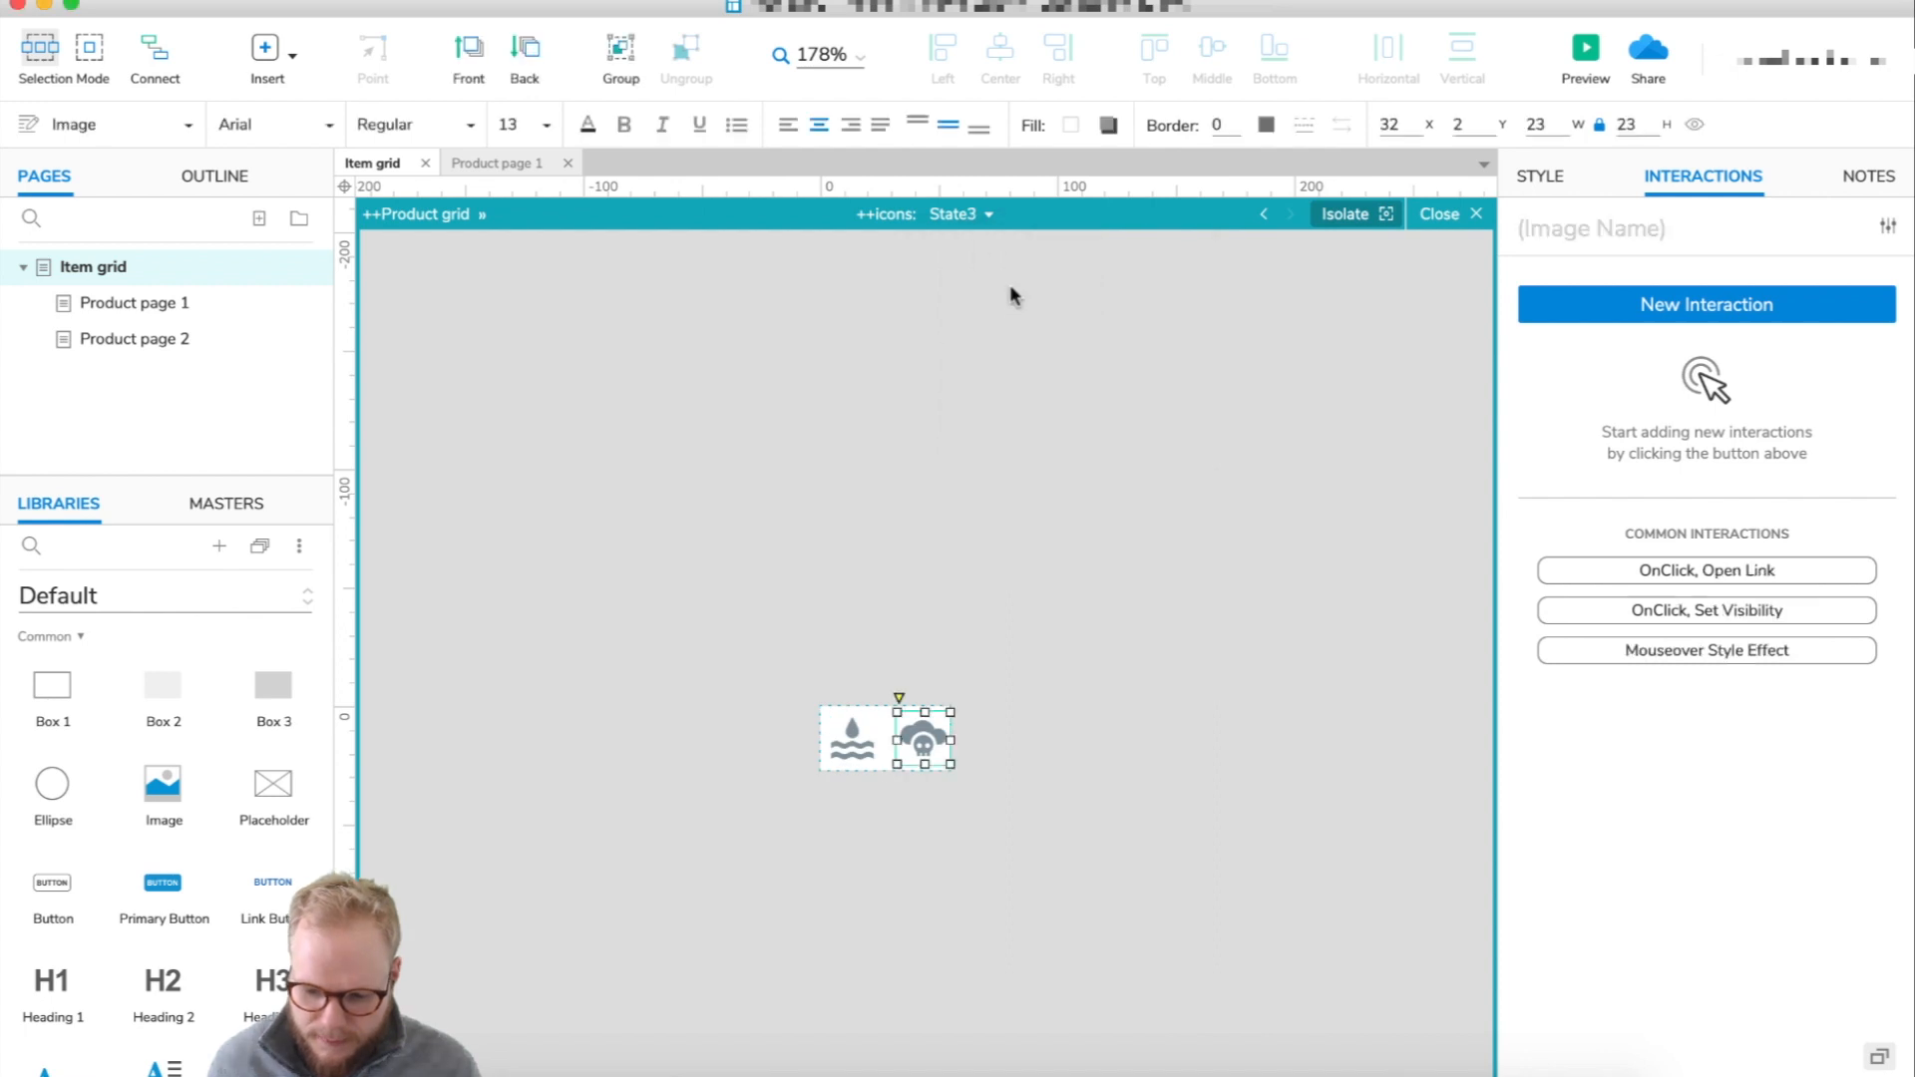
left_click(979, 213)
left_click(1045, 258)
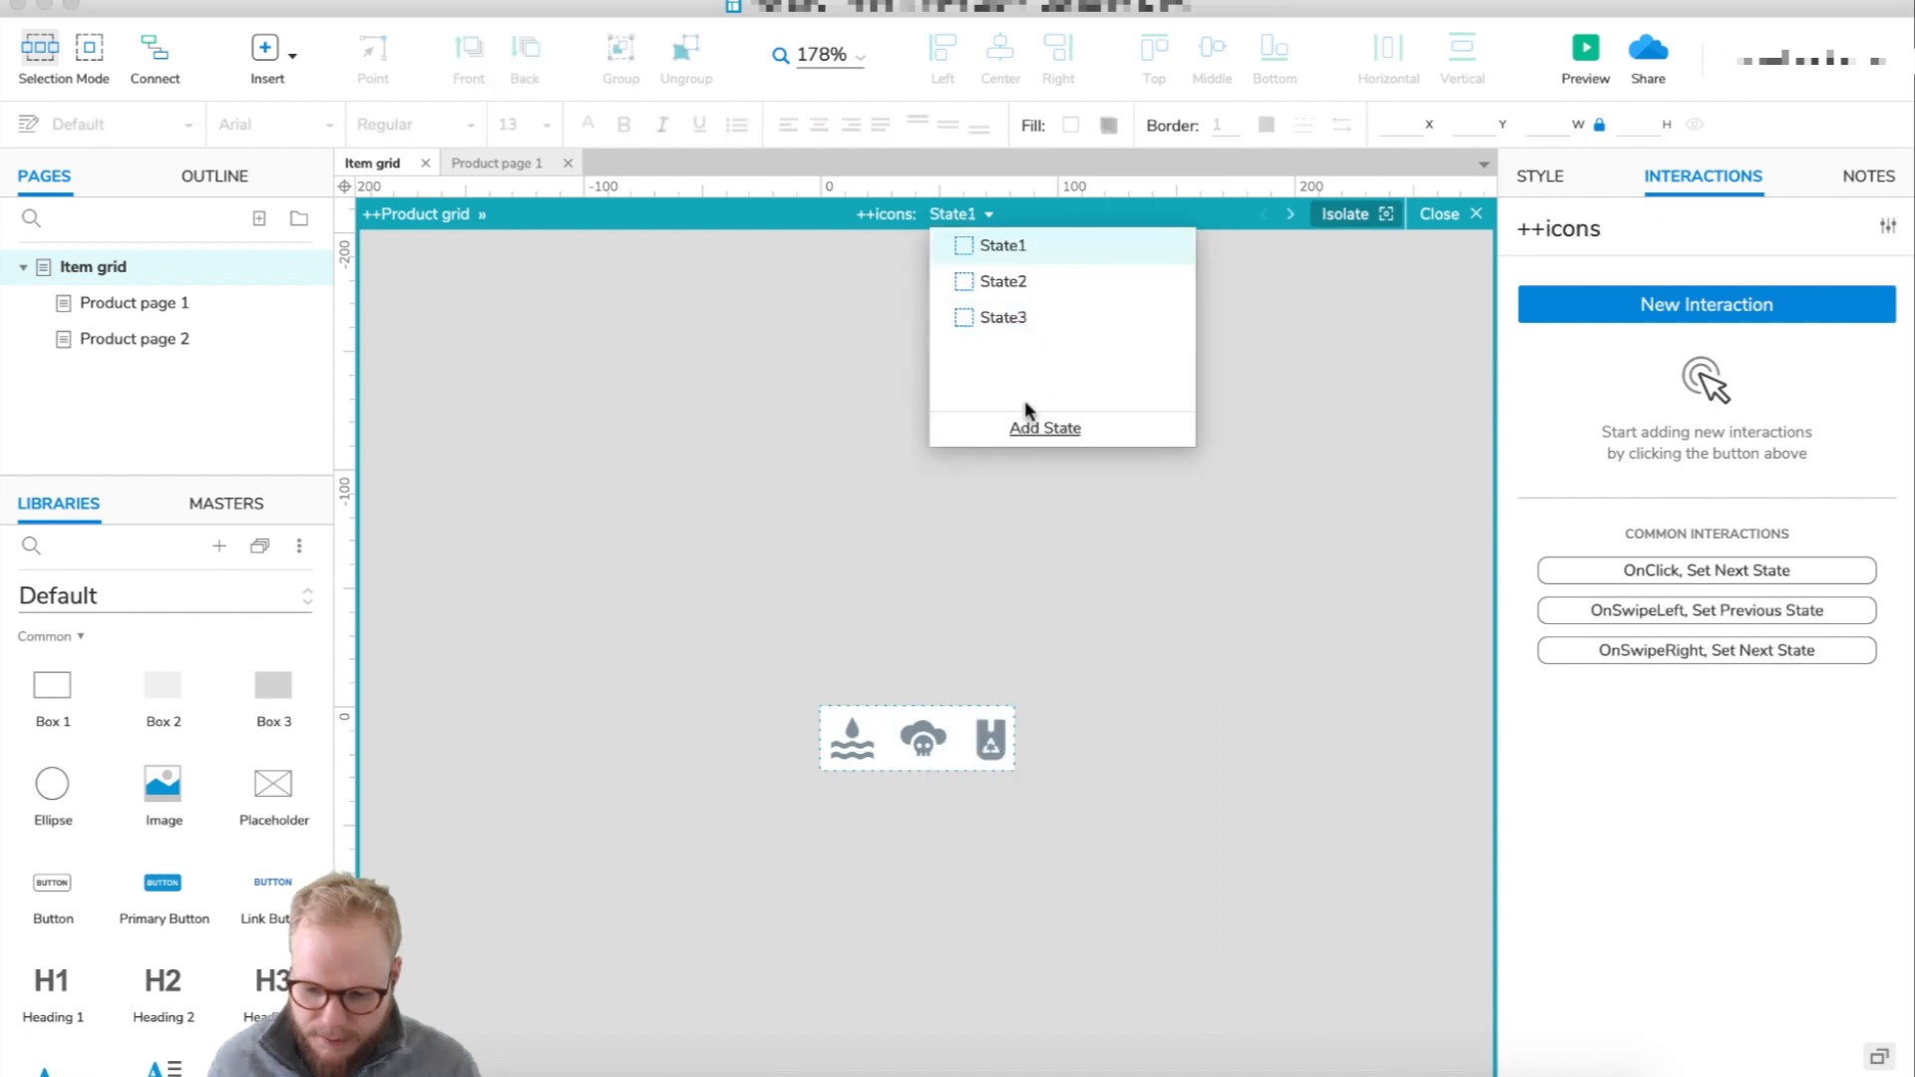
left_click(912, 736)
key("Delete")
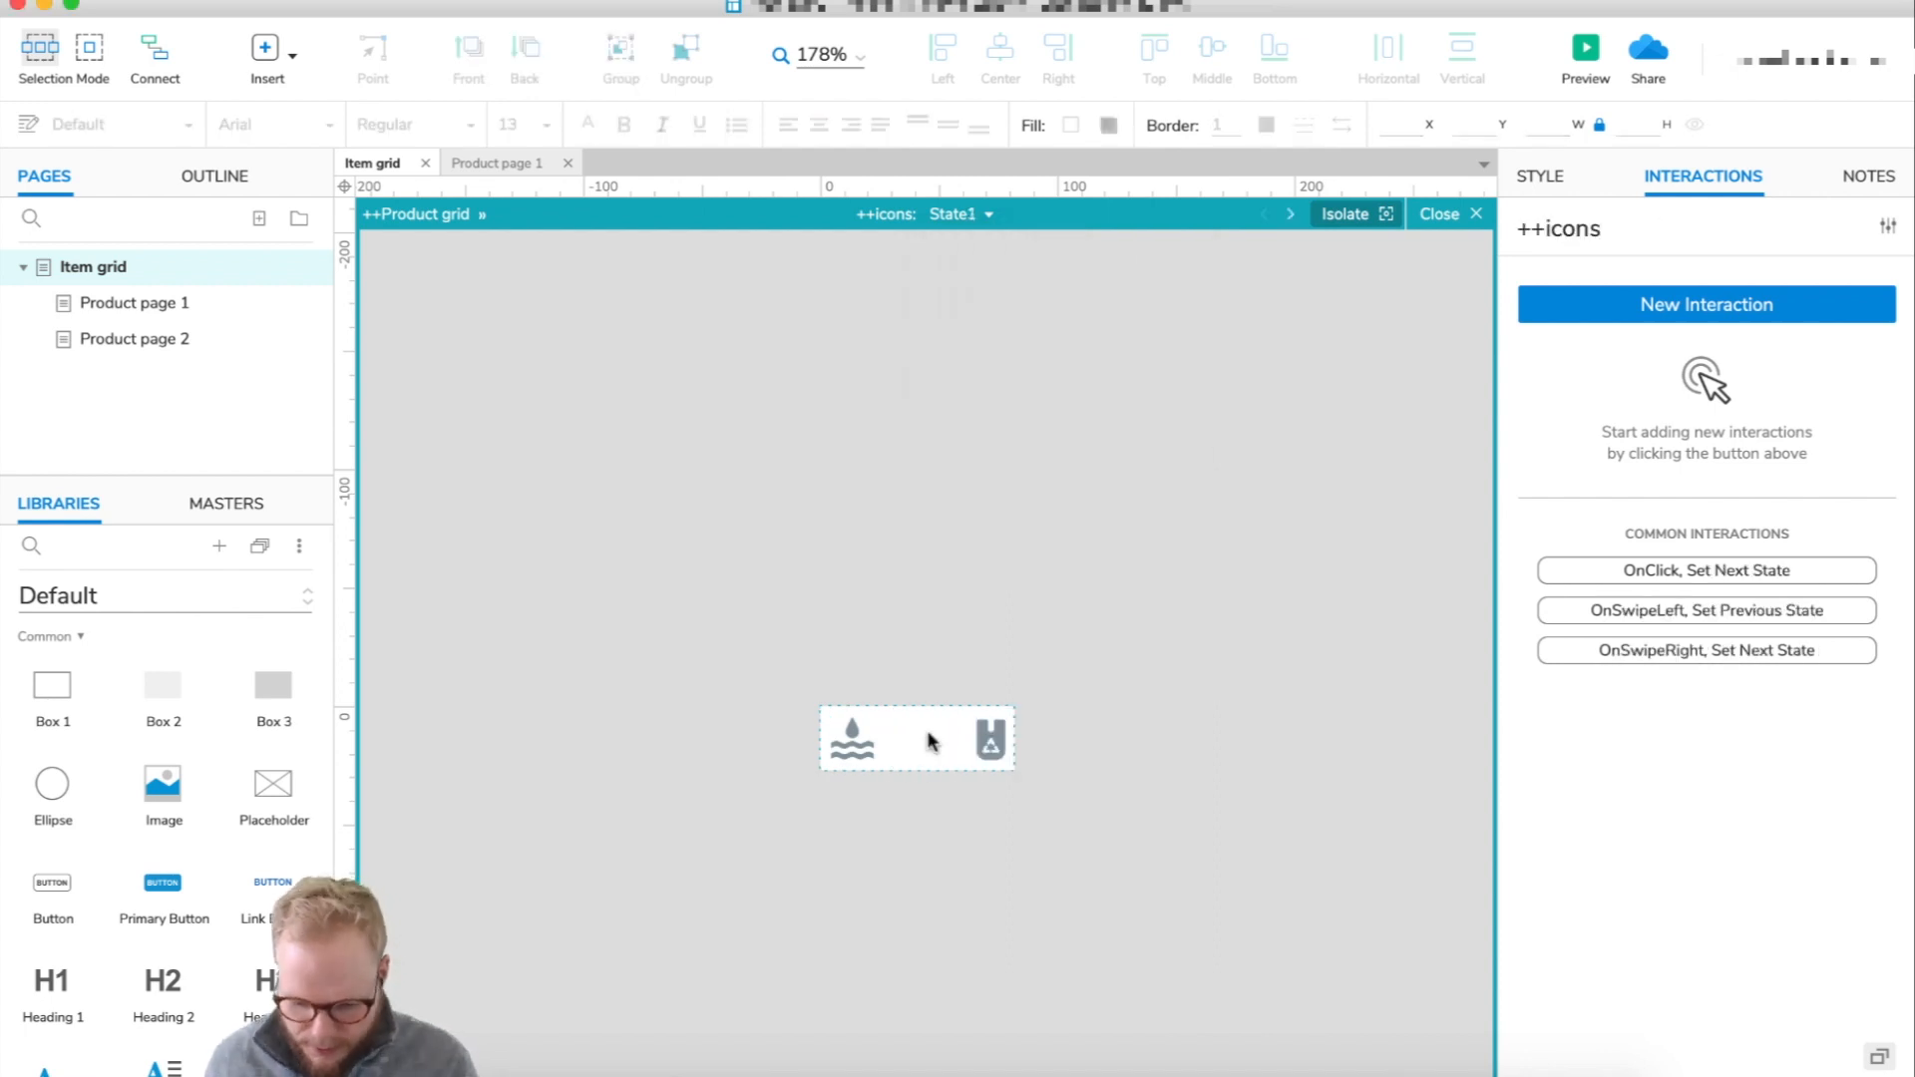
key("ctrl+z")
- Copy the water and recycling icons from State1 and replace State3's two icons with them
key("ctrl+a")
left_click(983, 214)
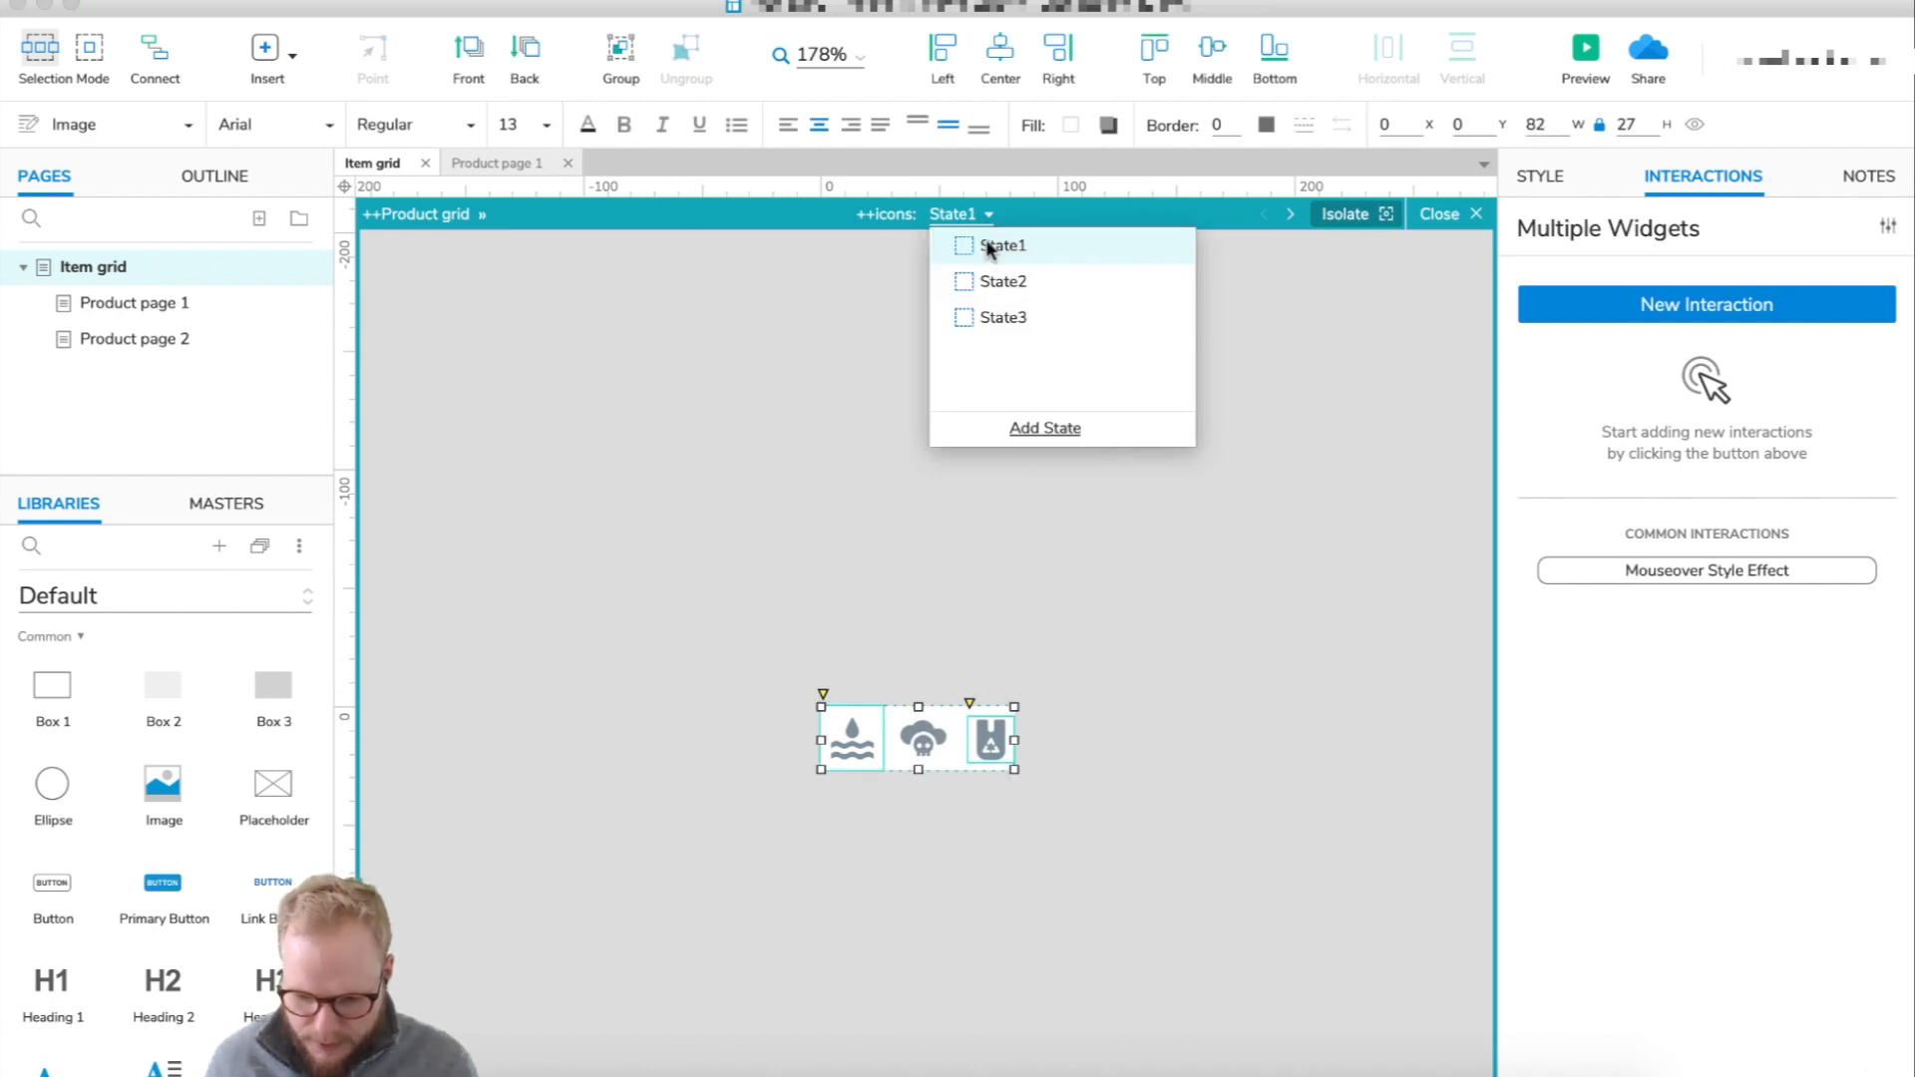
left_click(1002, 318)
left_click(922, 738)
key("Delete")
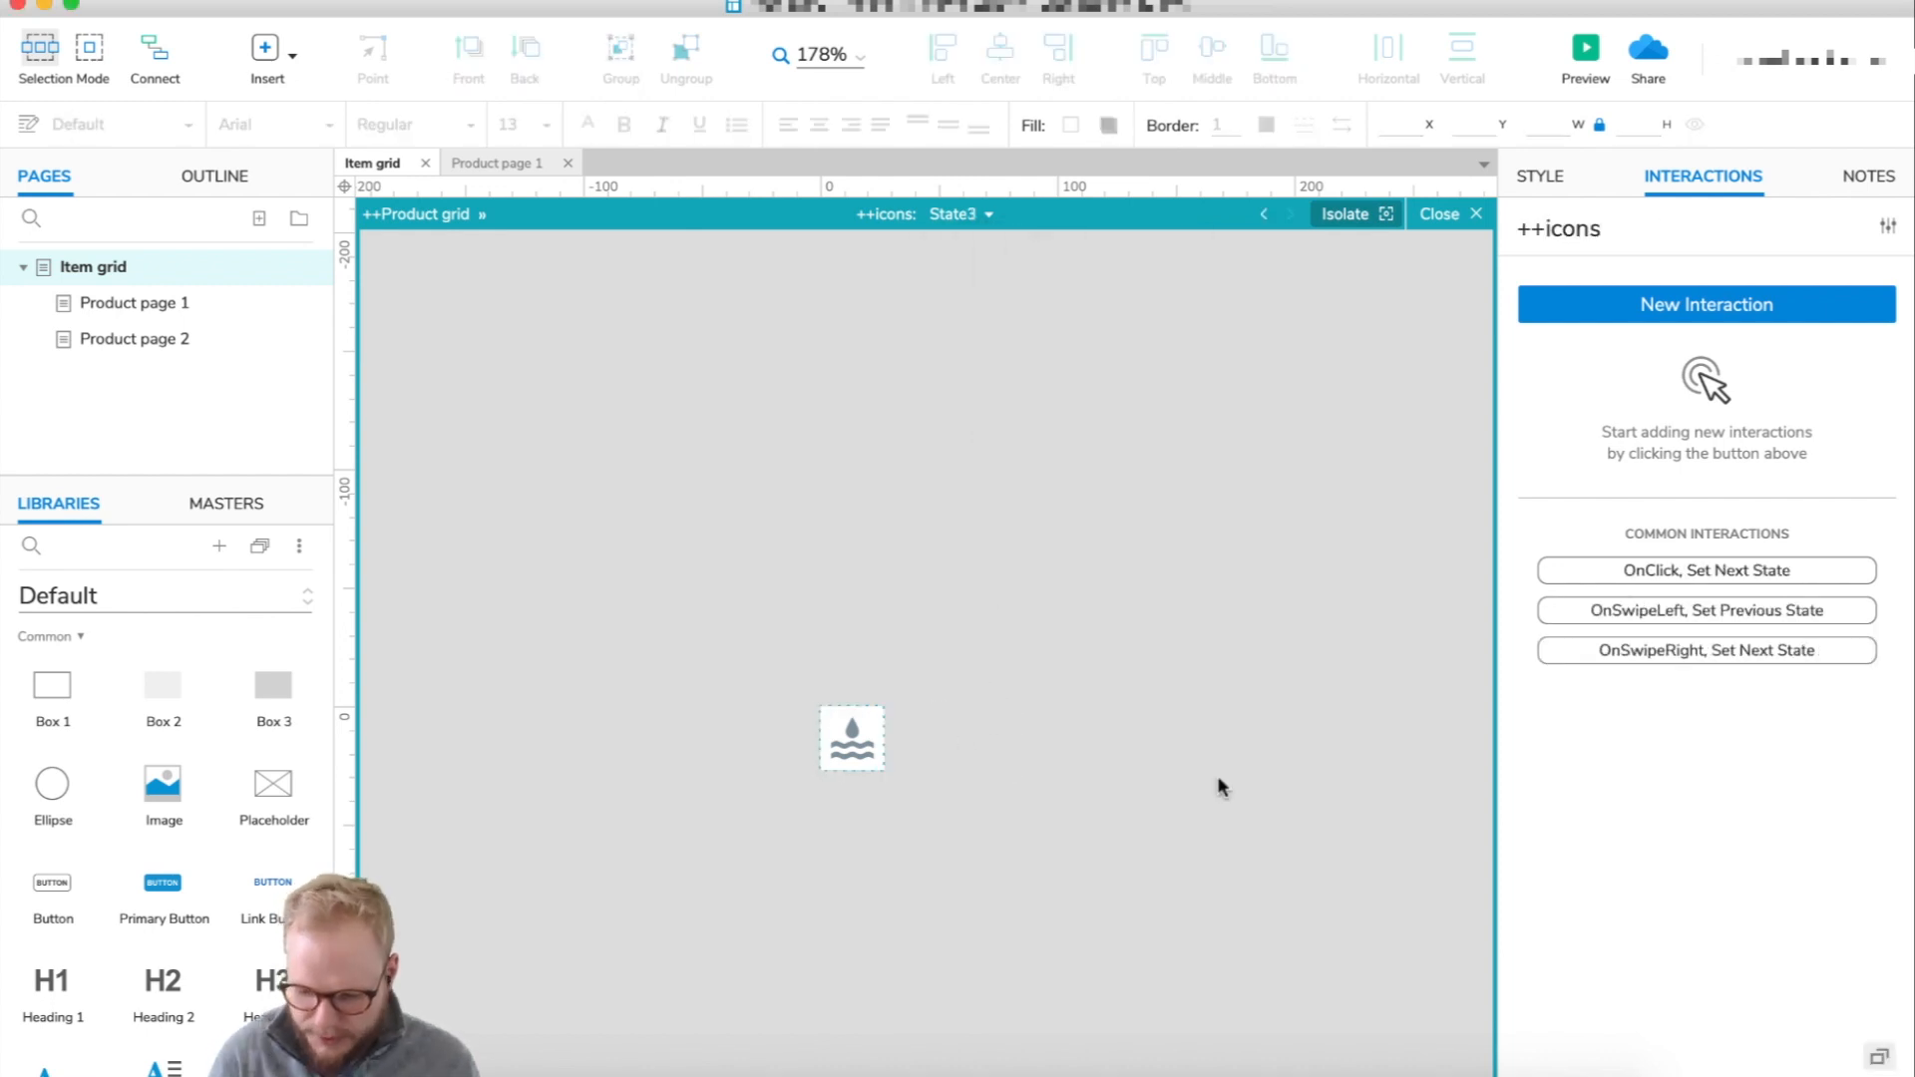
left_click(843, 733)
key("Delete")
key("super+v")
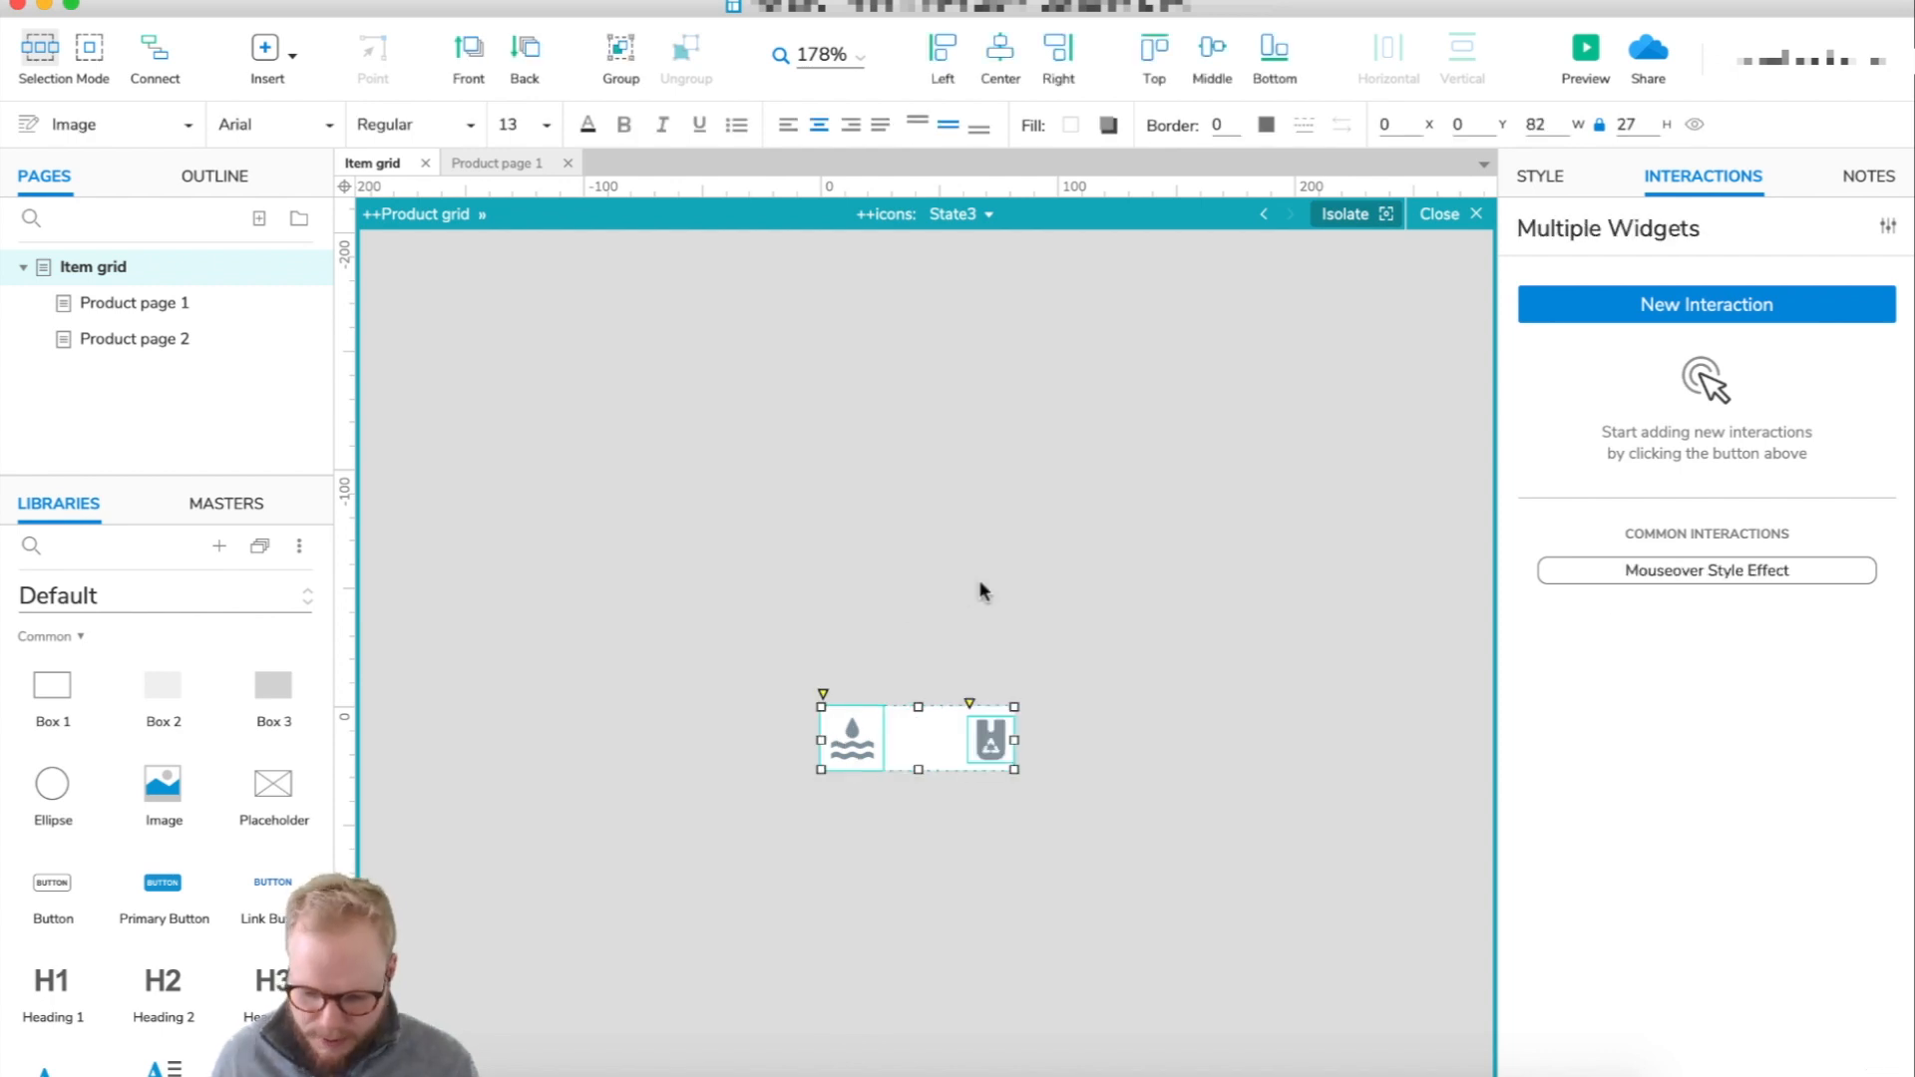
- Move State3's recycling icon next to the water icon, to about X 29, Y 3
left_click(928, 675)
left_click(991, 747)
left_click_drag(990, 747, 924, 732)
key("Up")
key("Right")
key("Right")
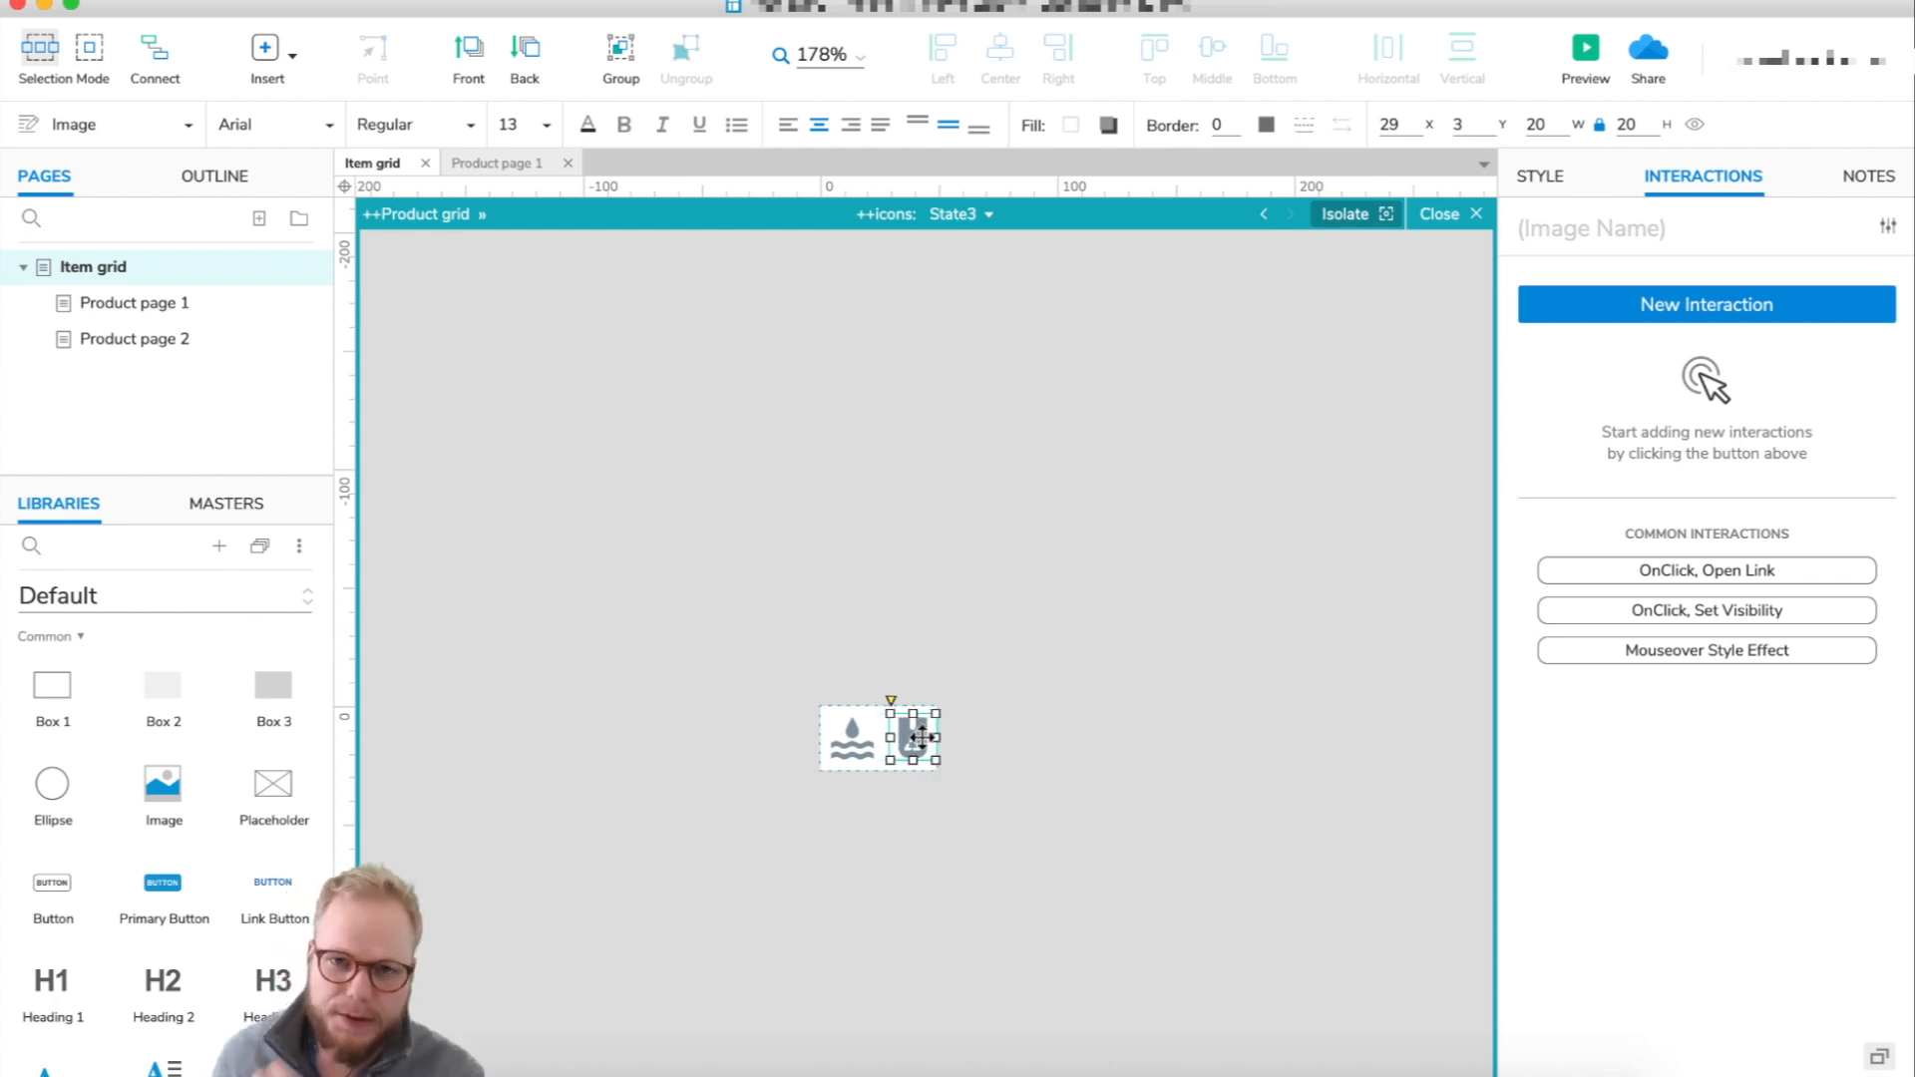
left_click(935, 650)
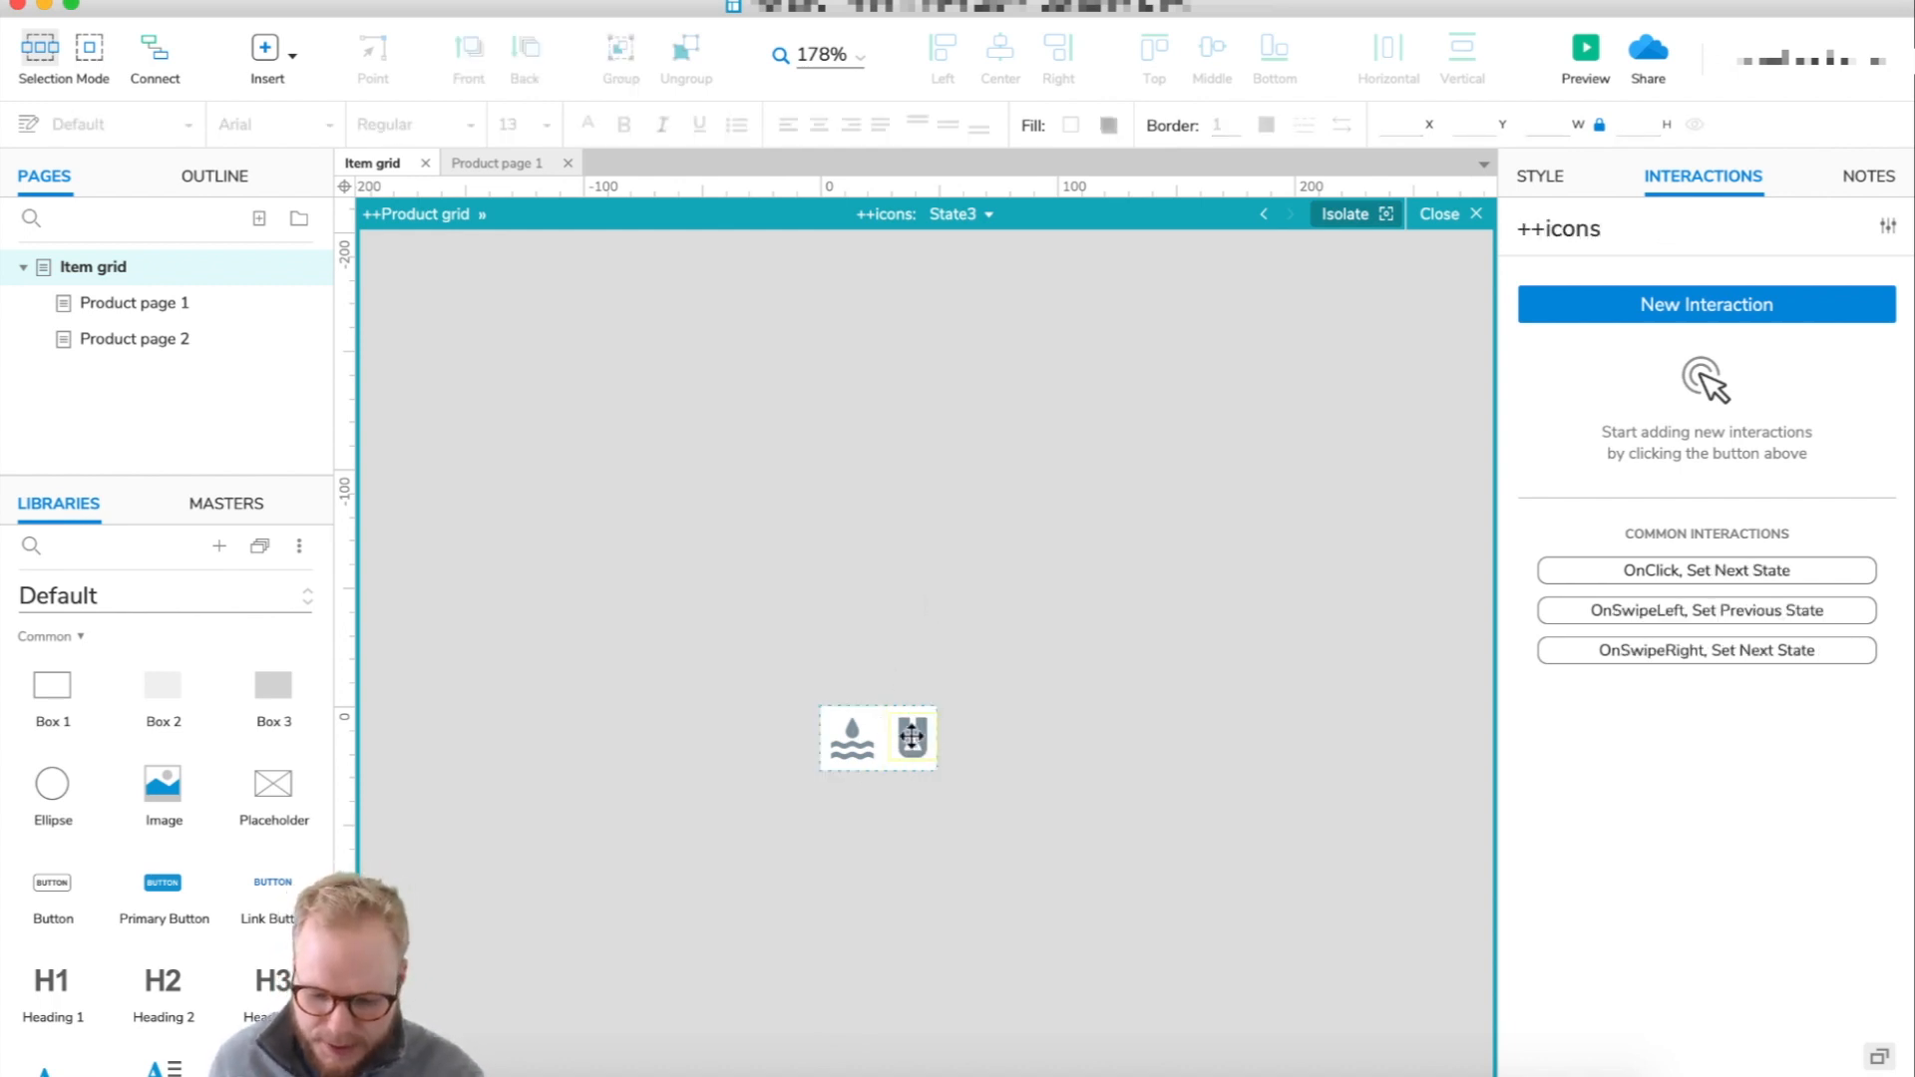
- Examine the icon combinations in State1, State2 and State3 of the ++icons panel
left_click(986, 215)
left_click(1001, 250)
left_click(1002, 282)
left_click(1003, 314)
left_click(1006, 254)
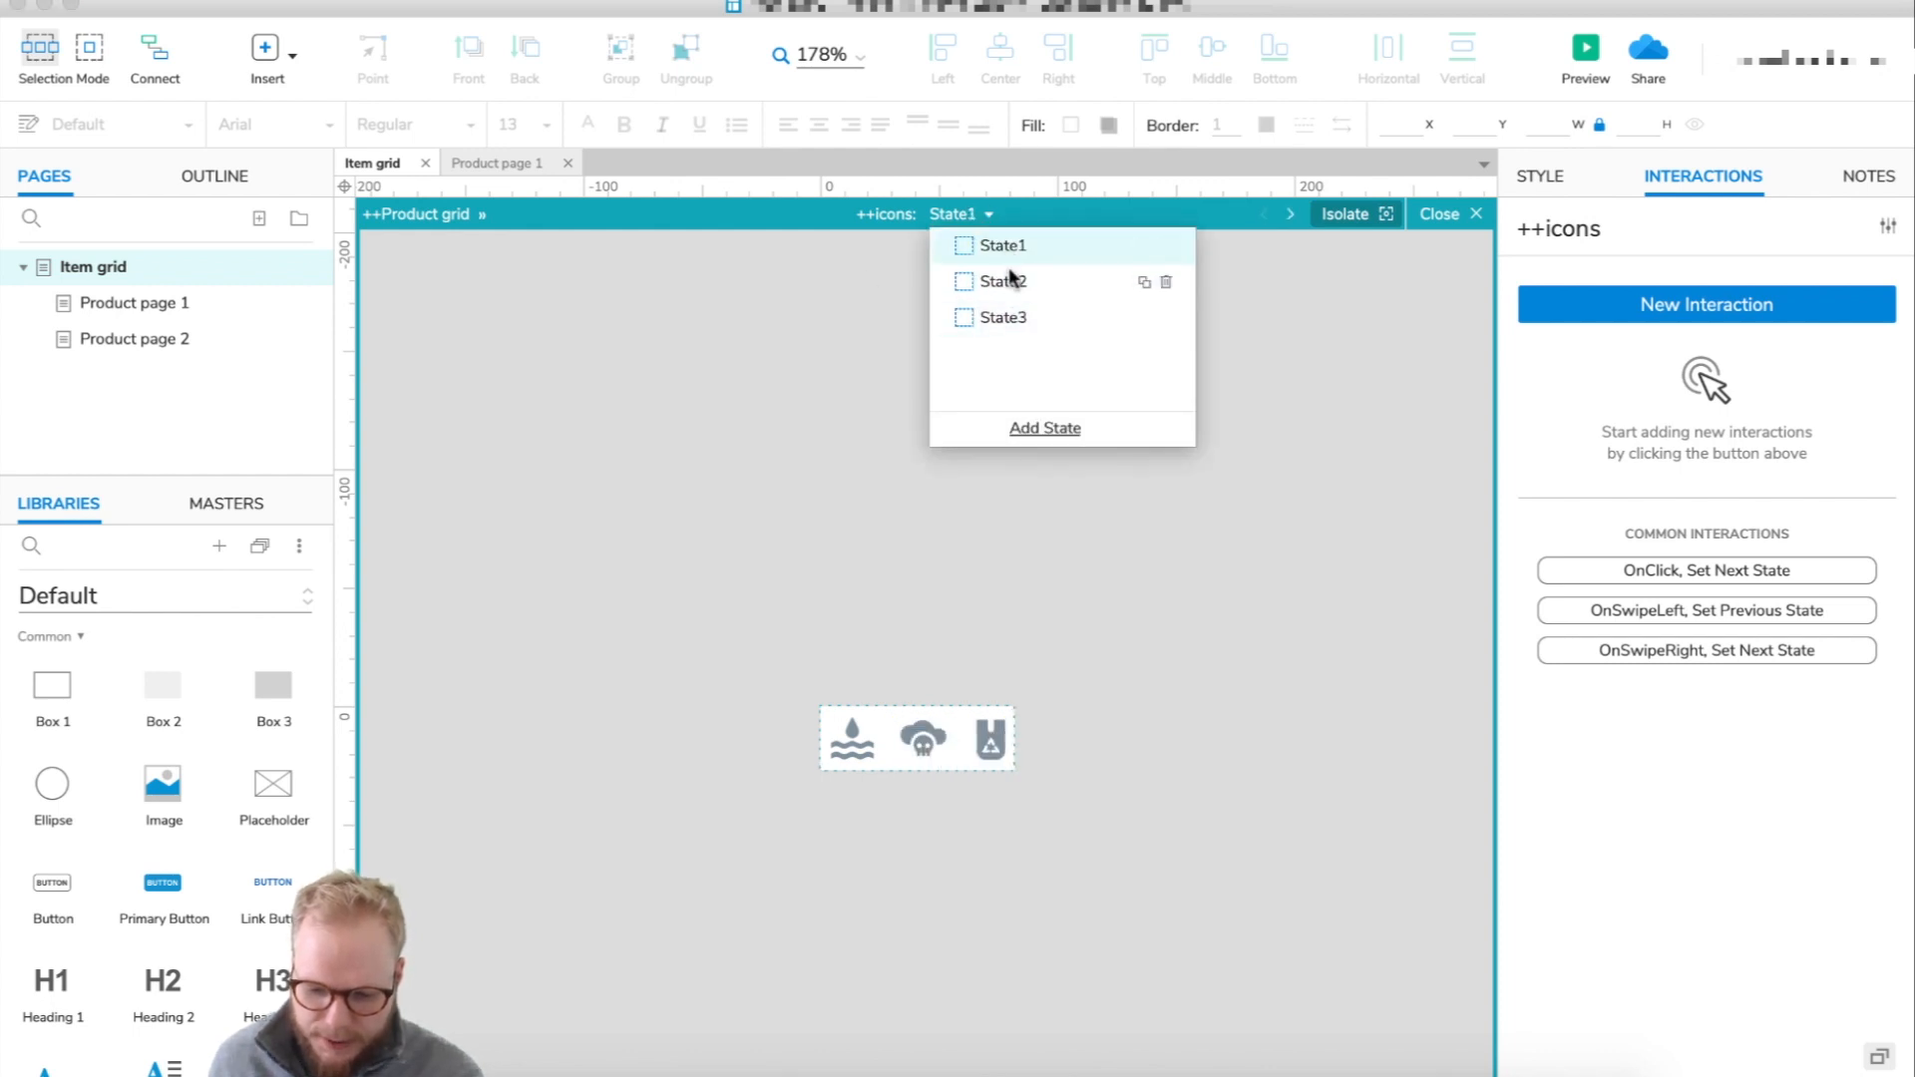
left_click(1010, 284)
left_click(1007, 320)
left_click(1002, 247)
left_click(1005, 282)
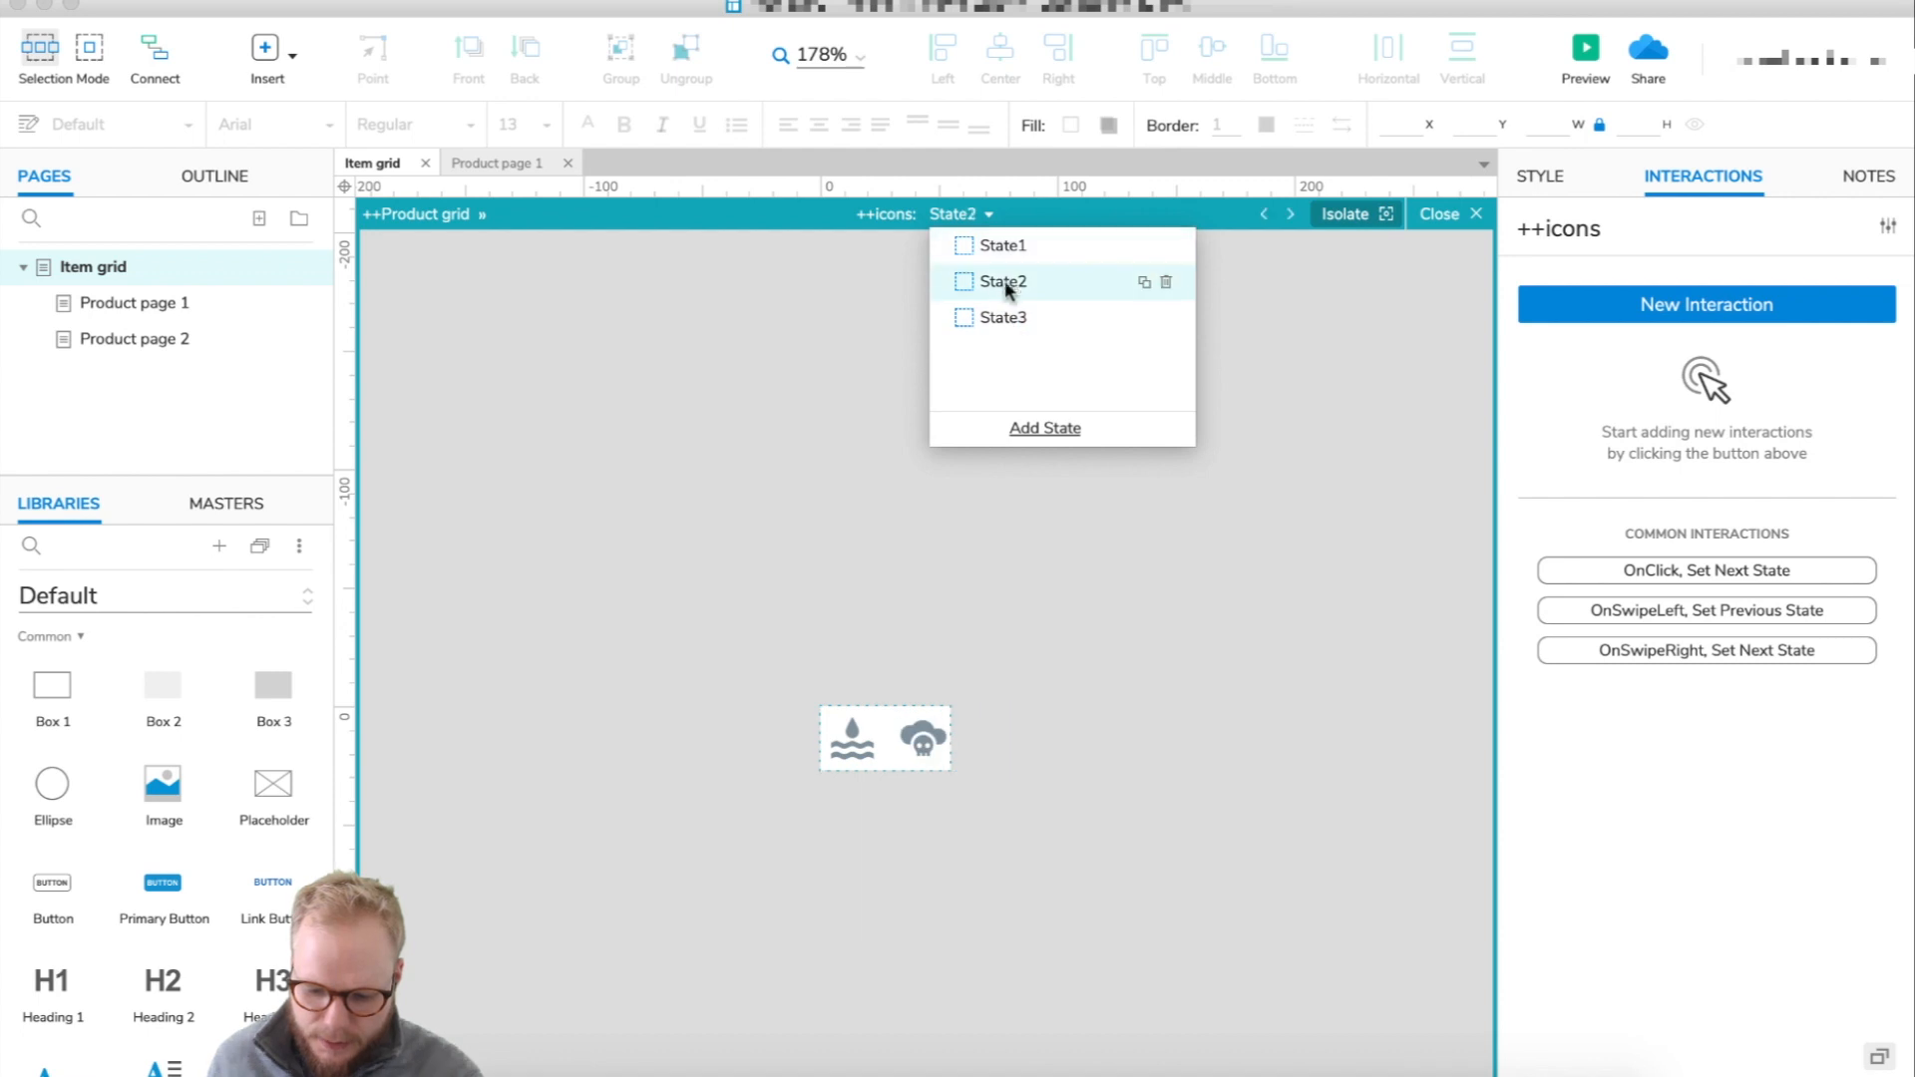
left_click(1009, 318)
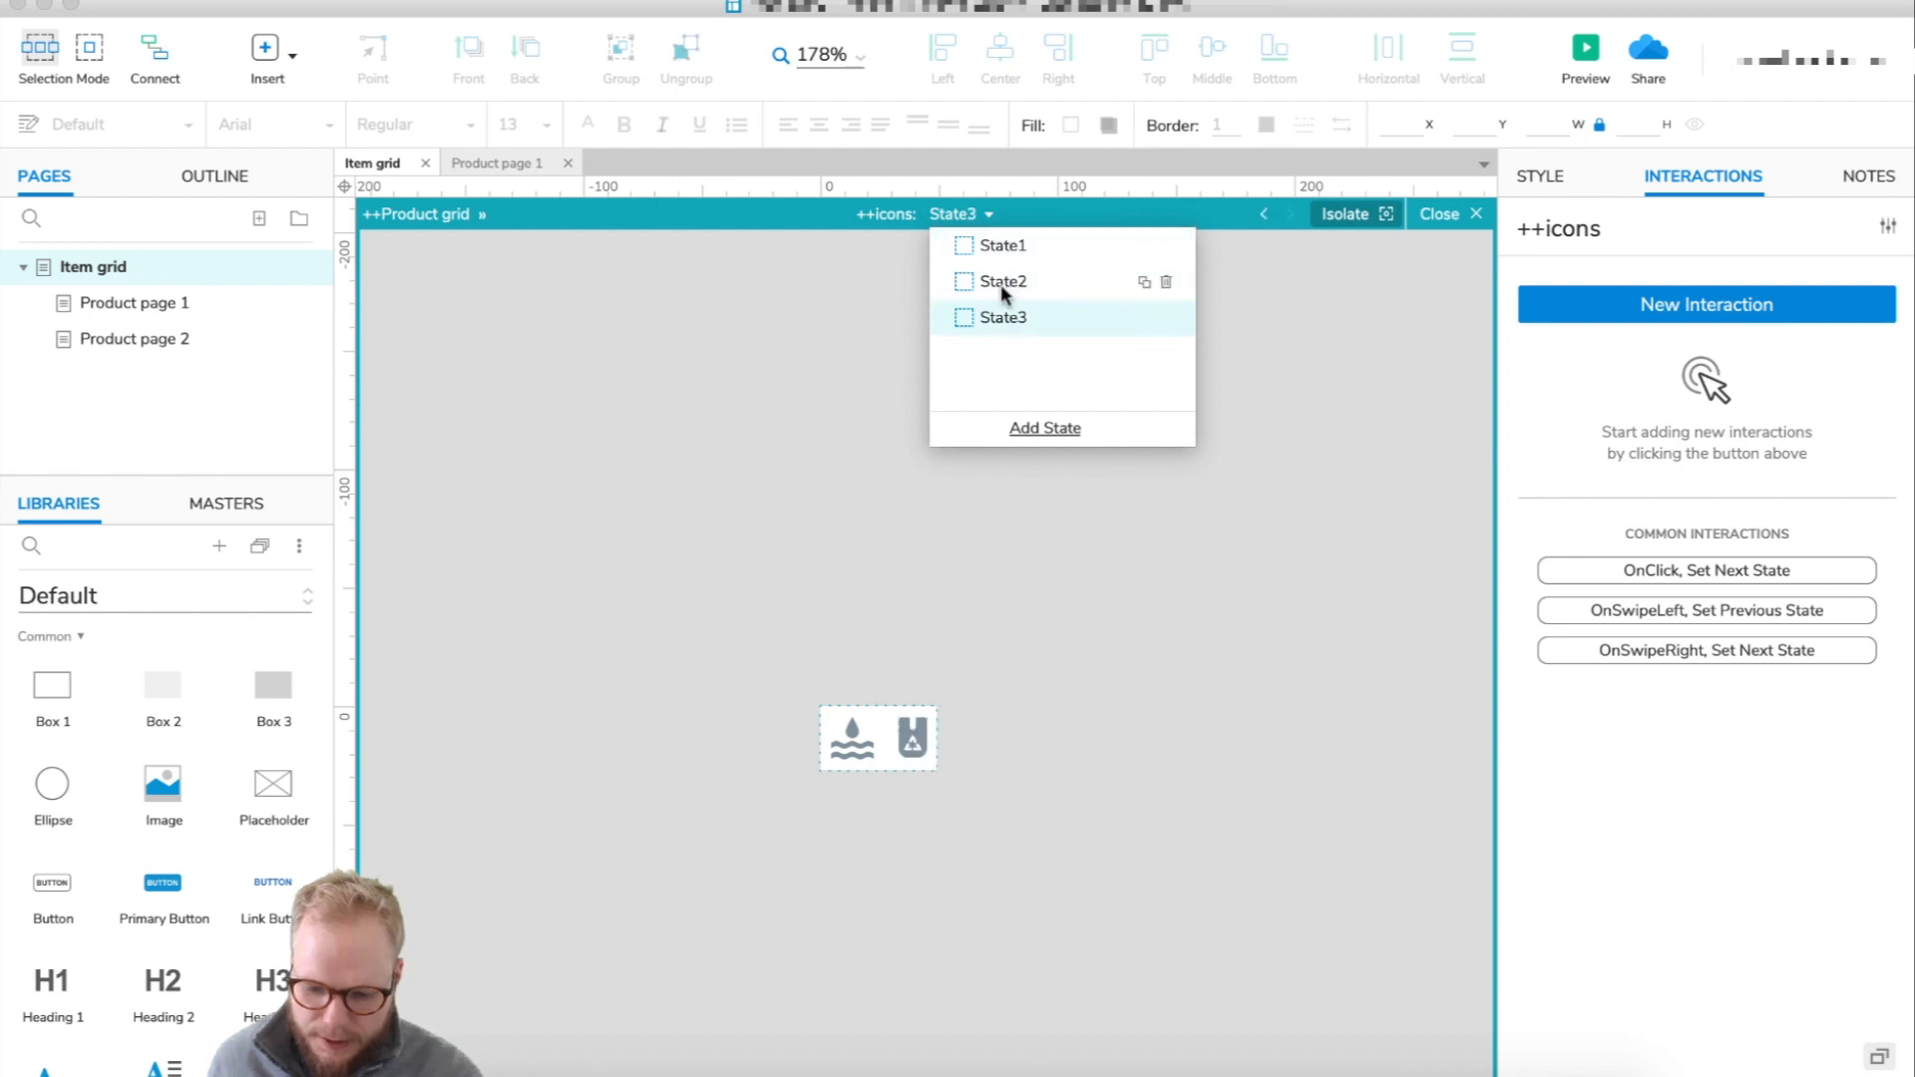
left_click(1010, 245)
left_click(1011, 282)
left_click(1008, 319)
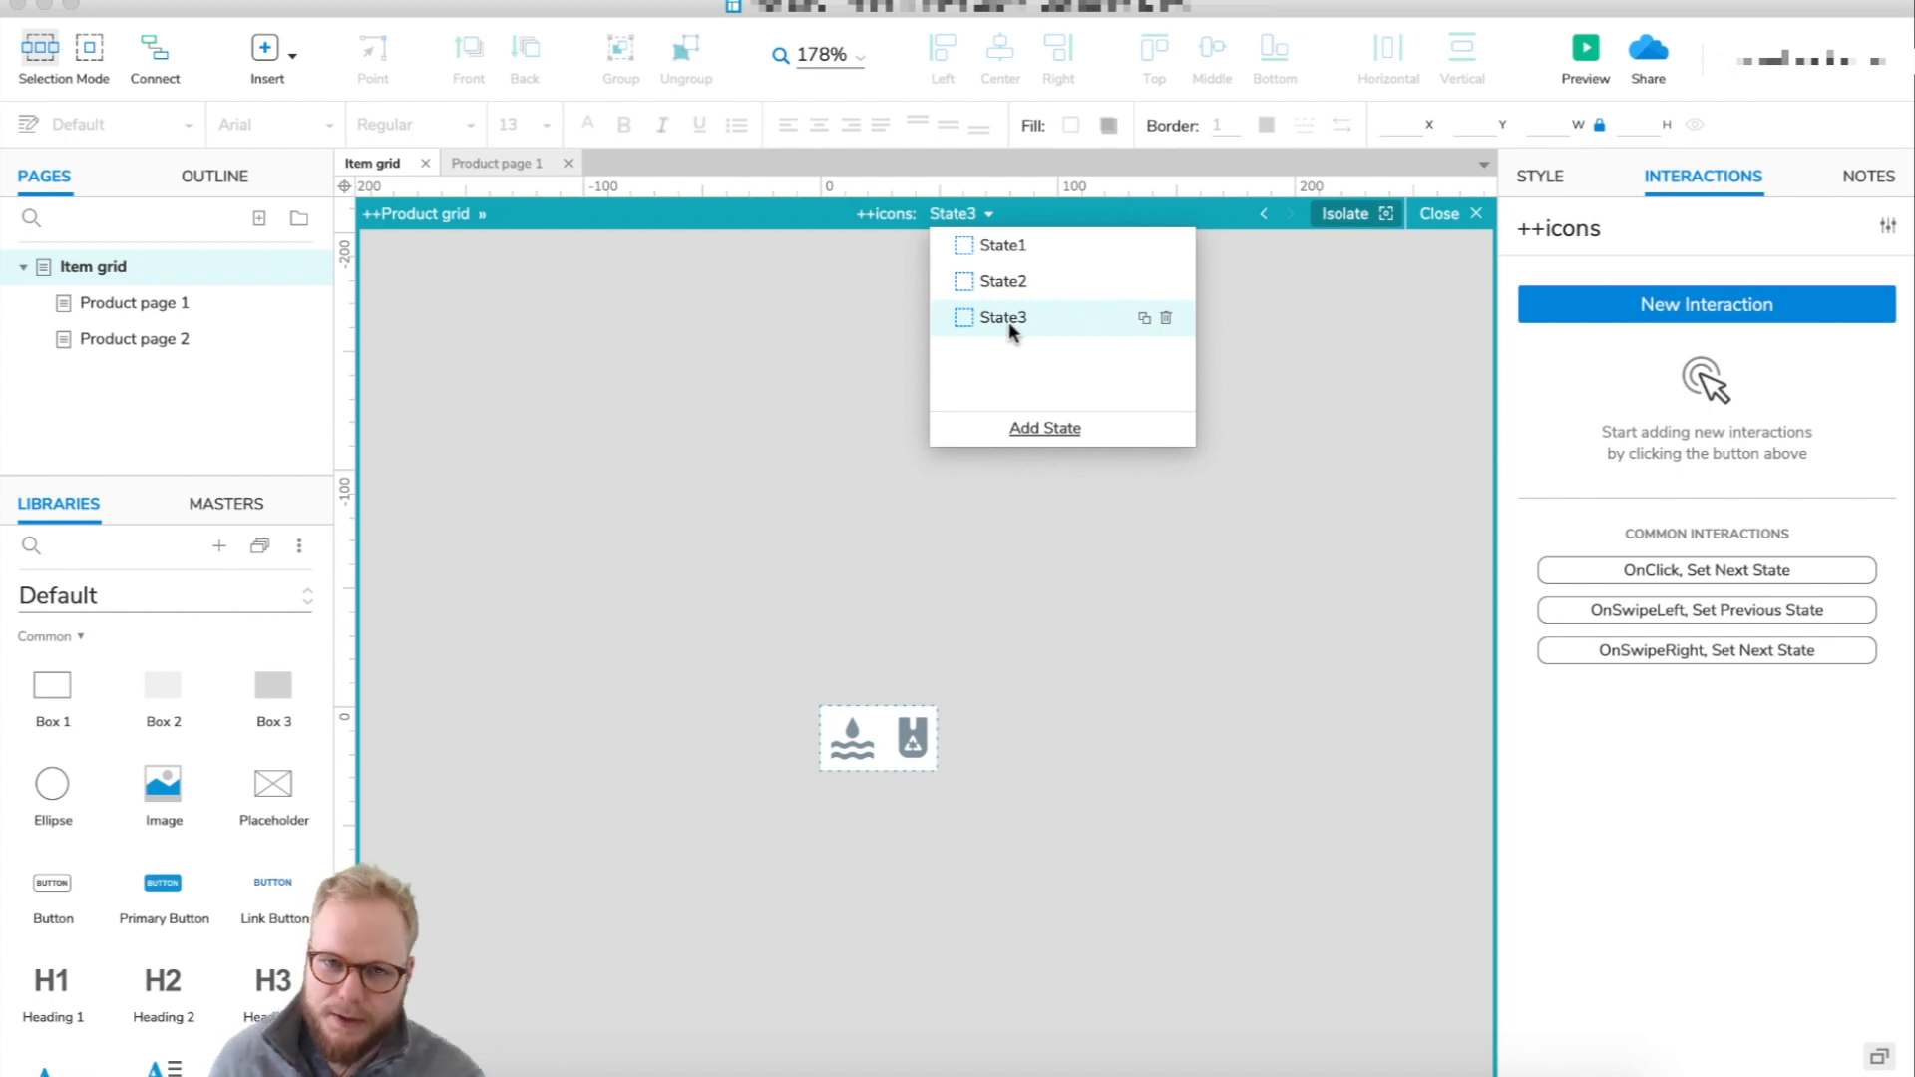
- Close the template editing and show the ++Product grid repeater's data table with more width
left_click(1476, 213)
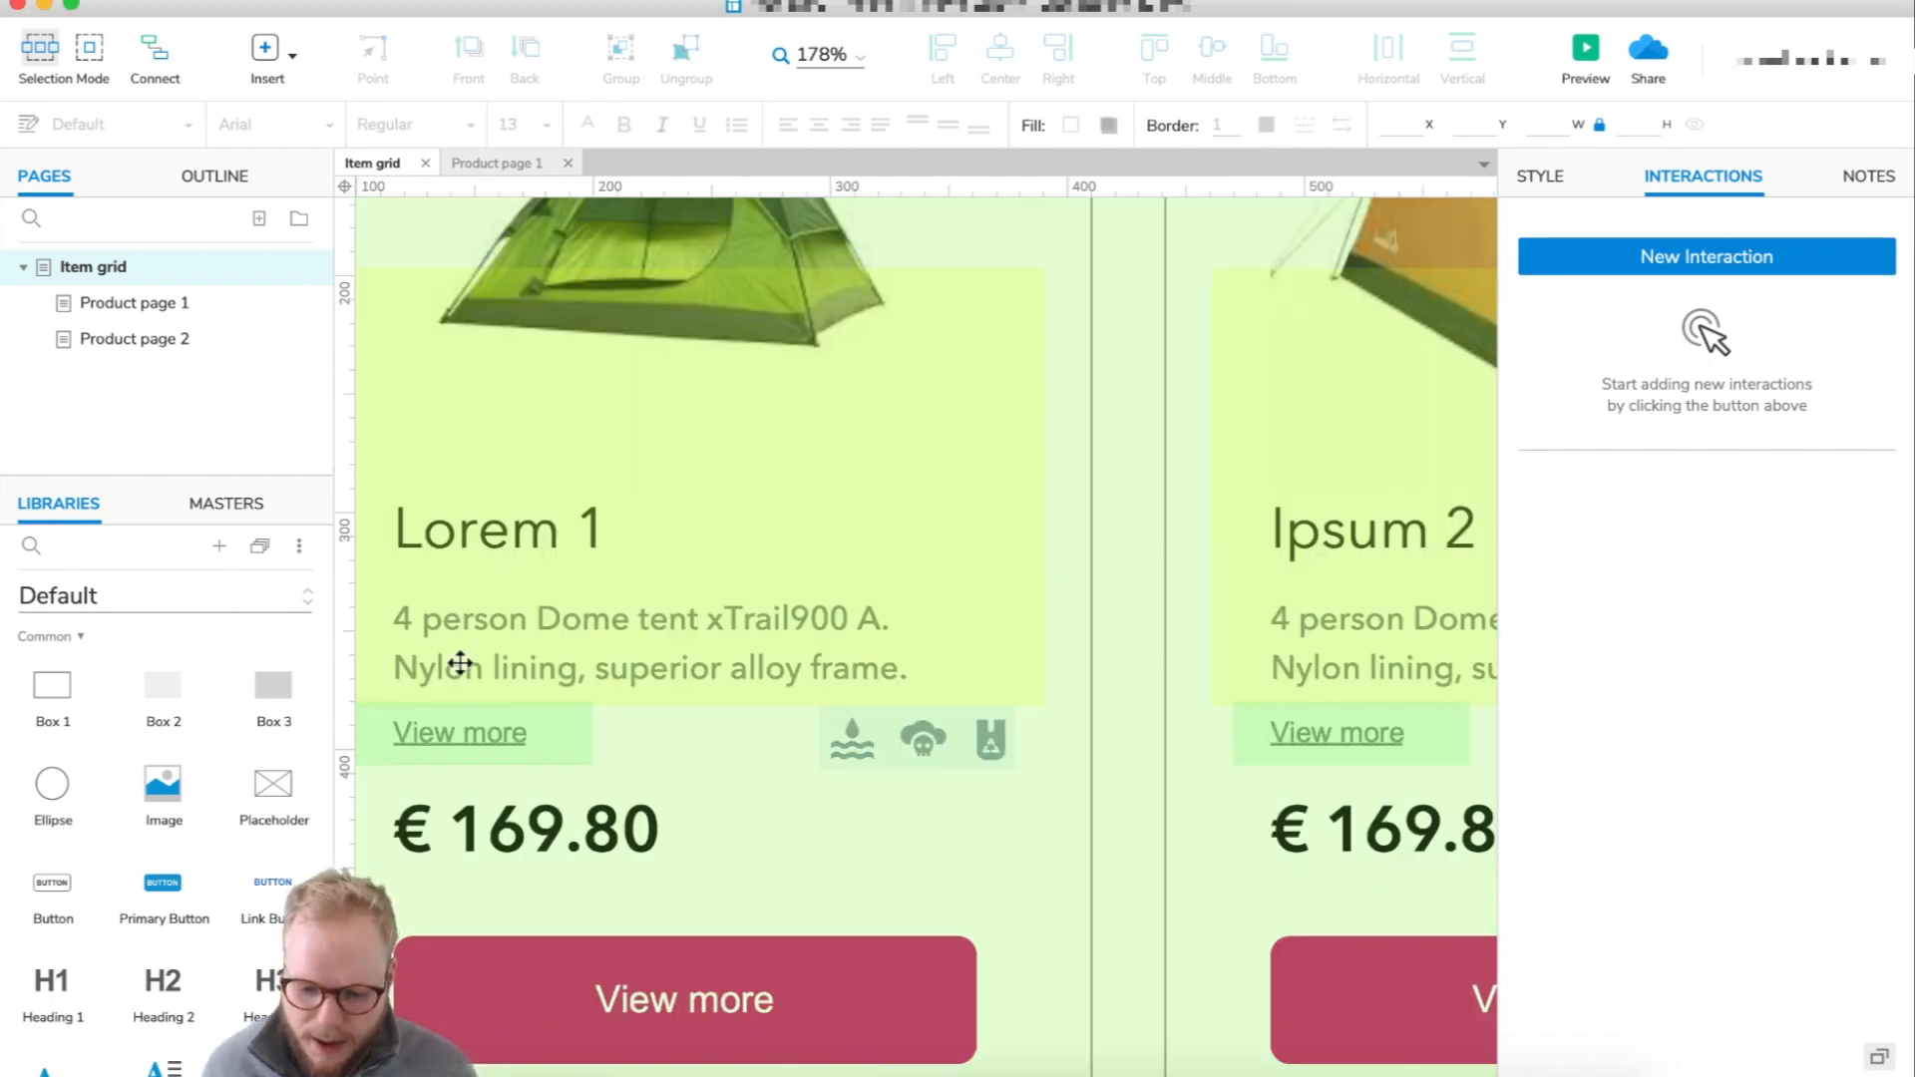
left_click(392, 560)
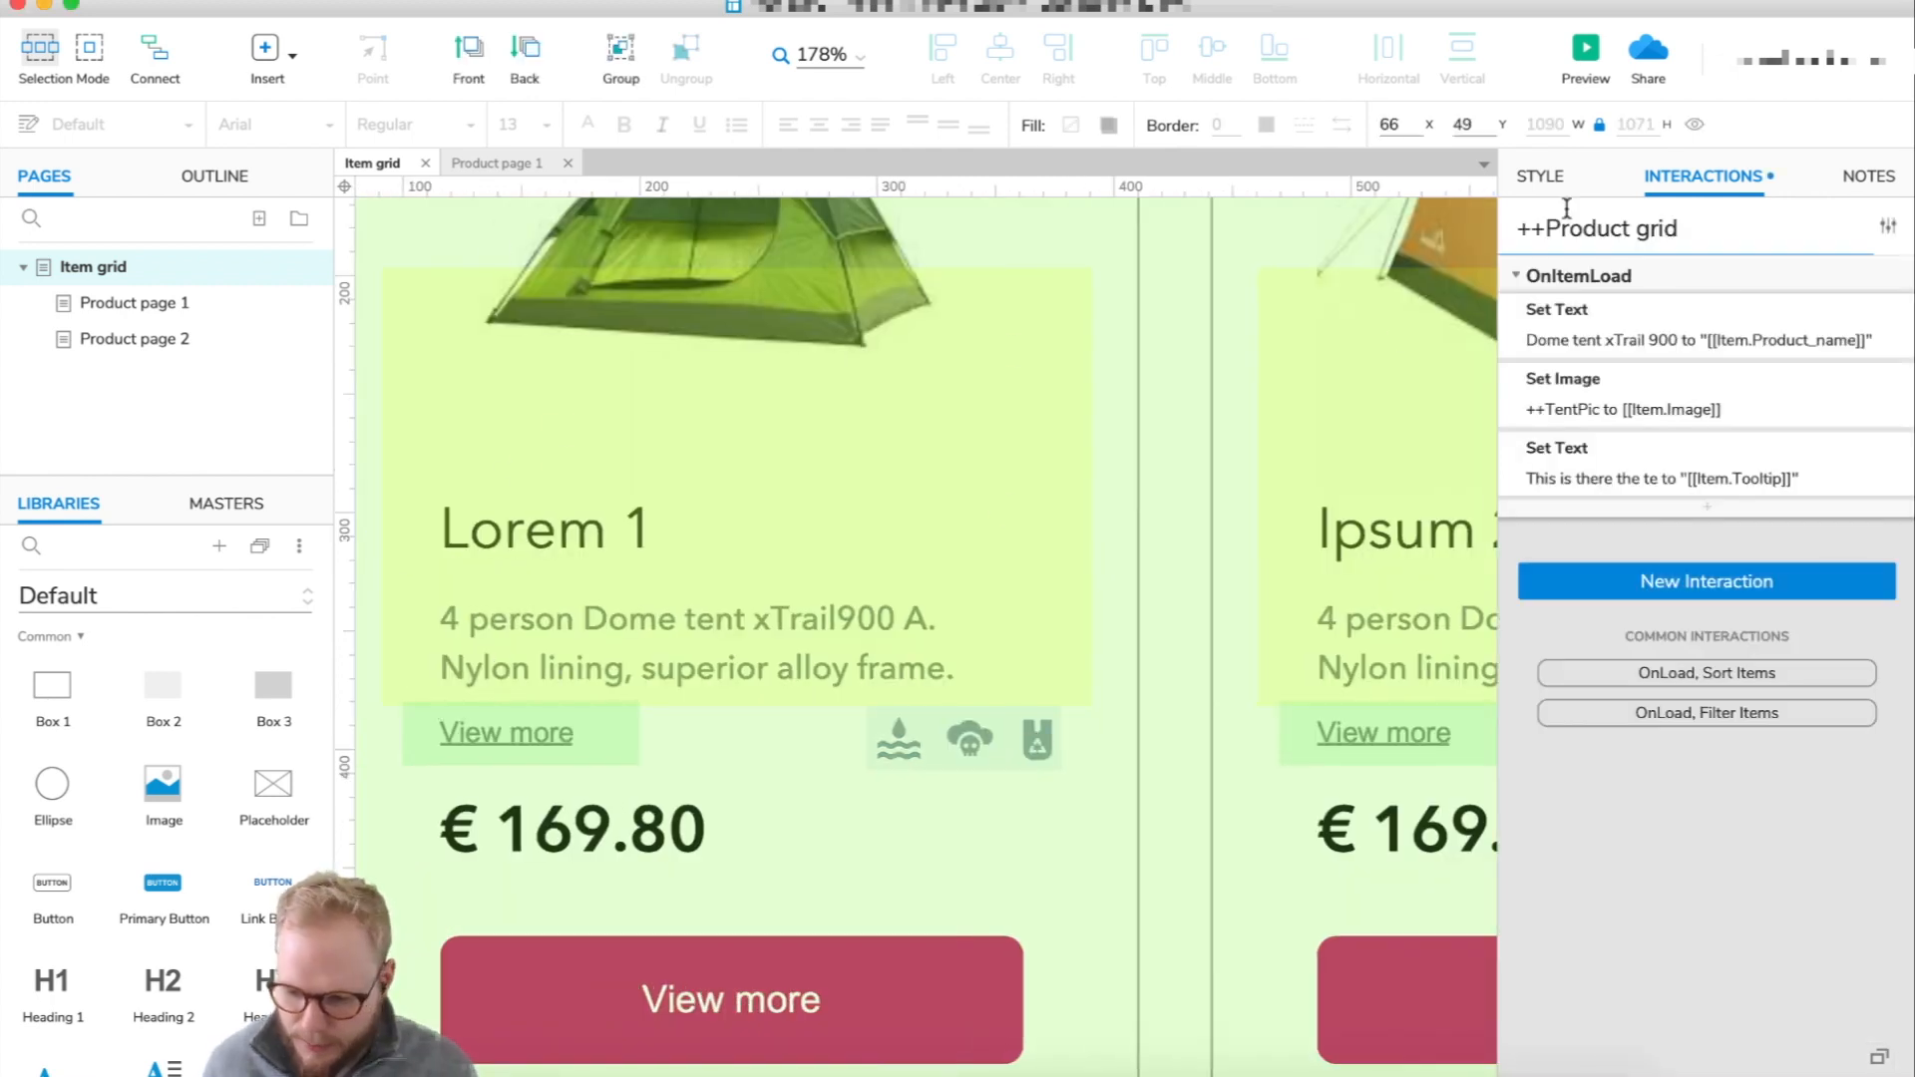
left_click(1540, 177)
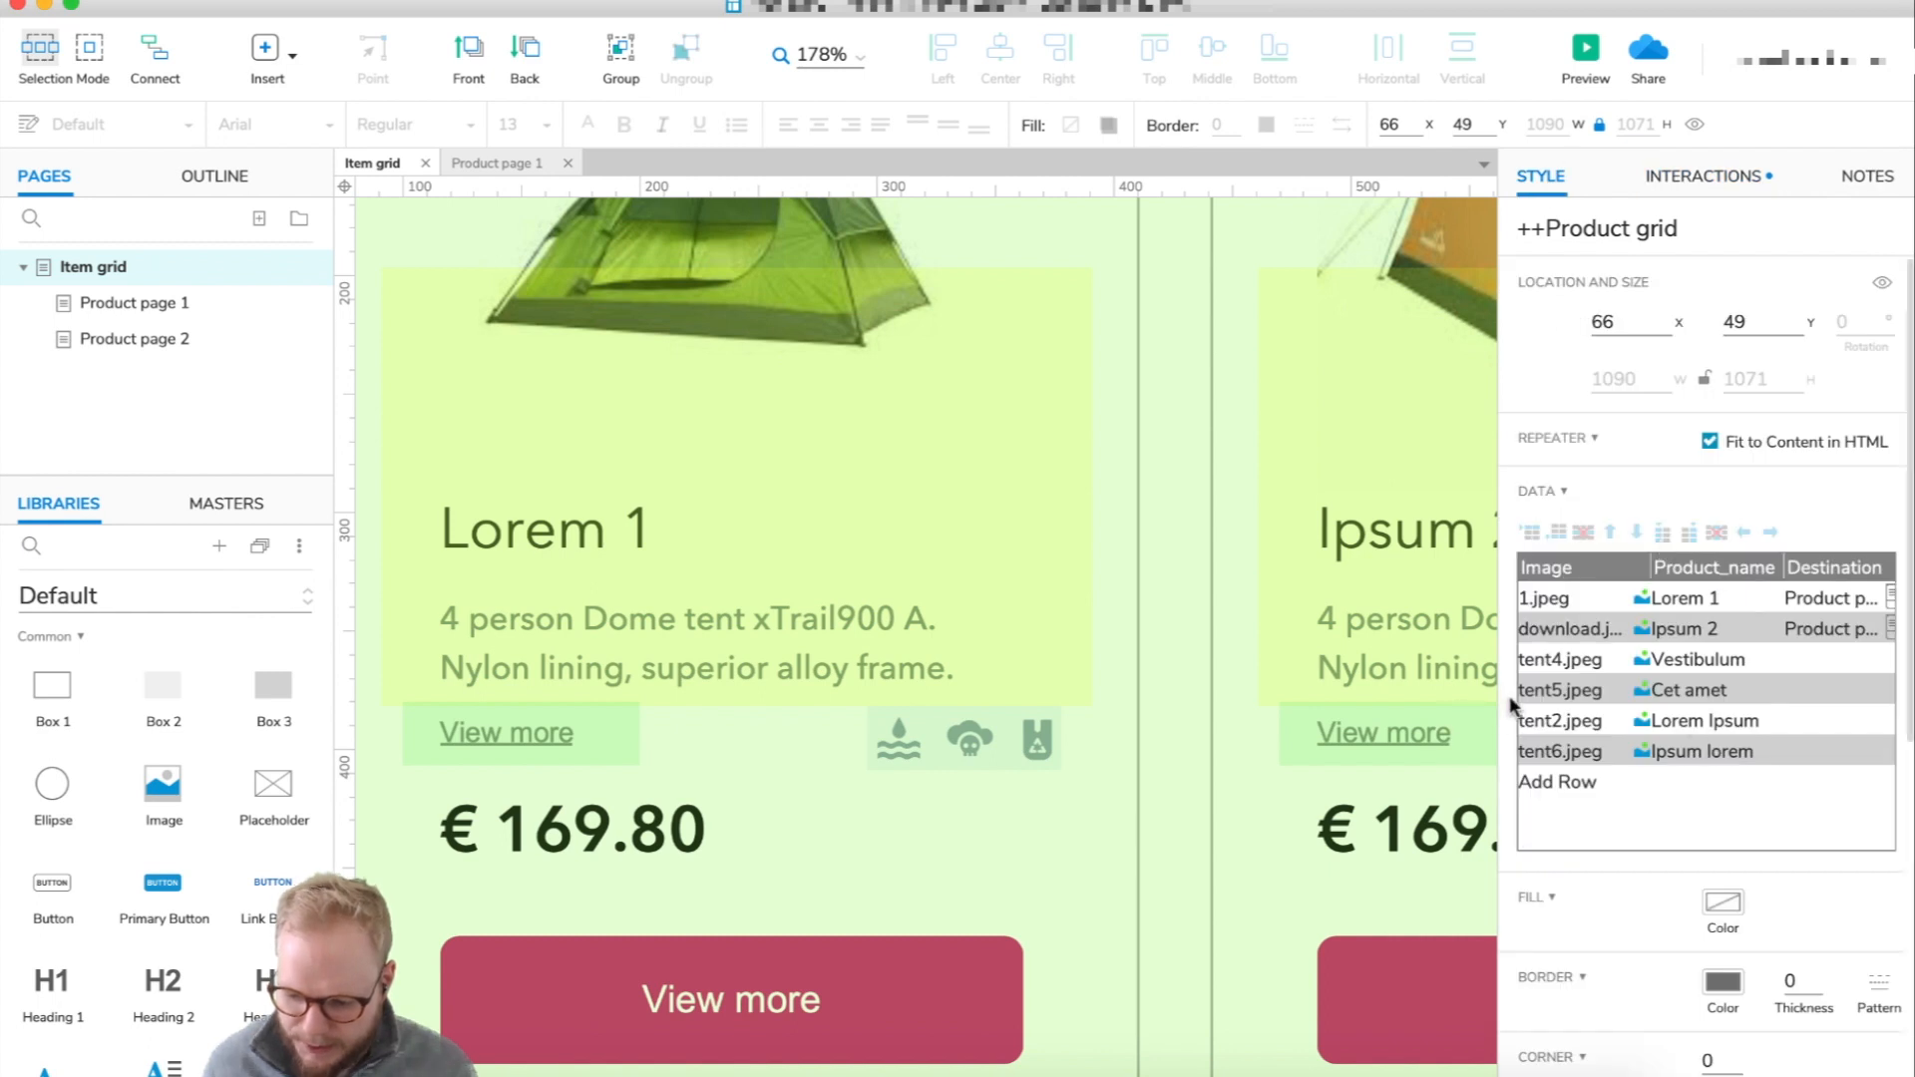
left_click_drag(1498, 691, 1071, 721)
- Add a column named Icons to the repeater's data after the Tooltip column
left_click(1713, 565)
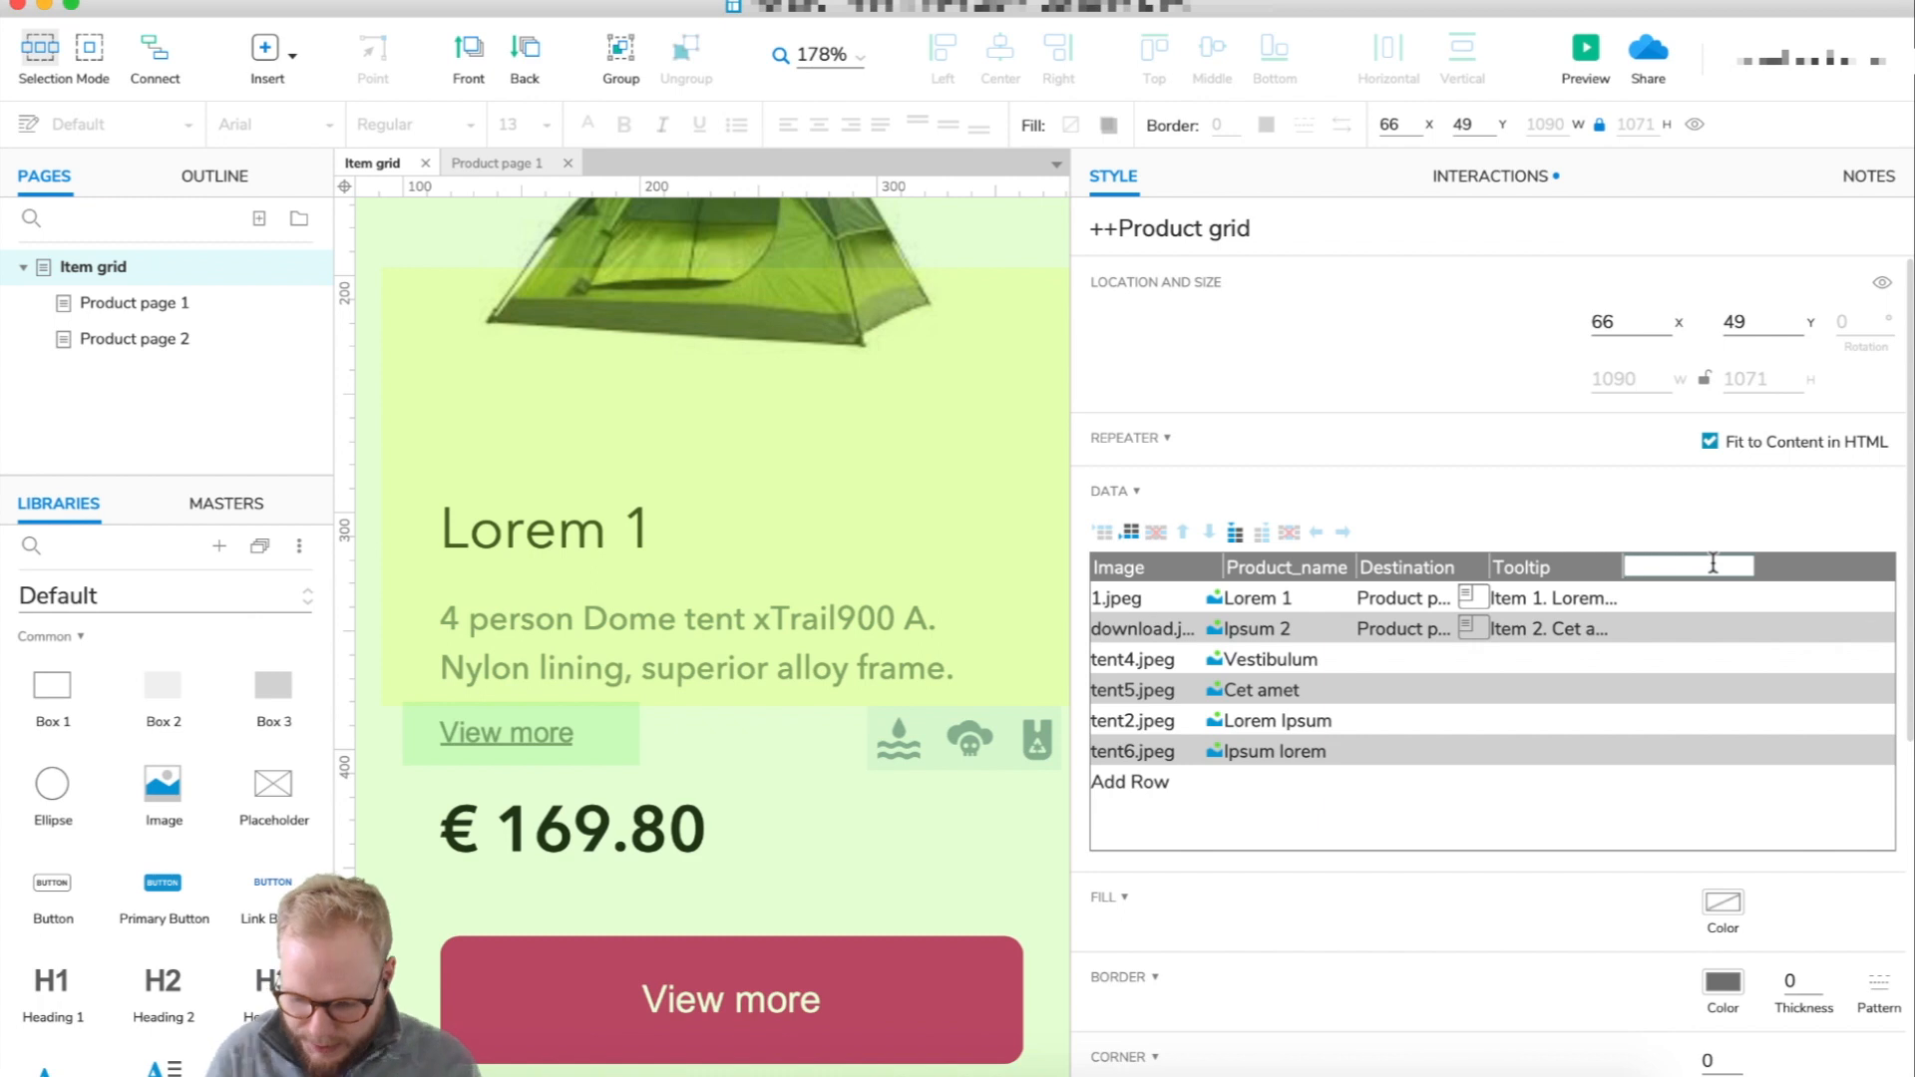
key("super+a")
key("BackSpace")
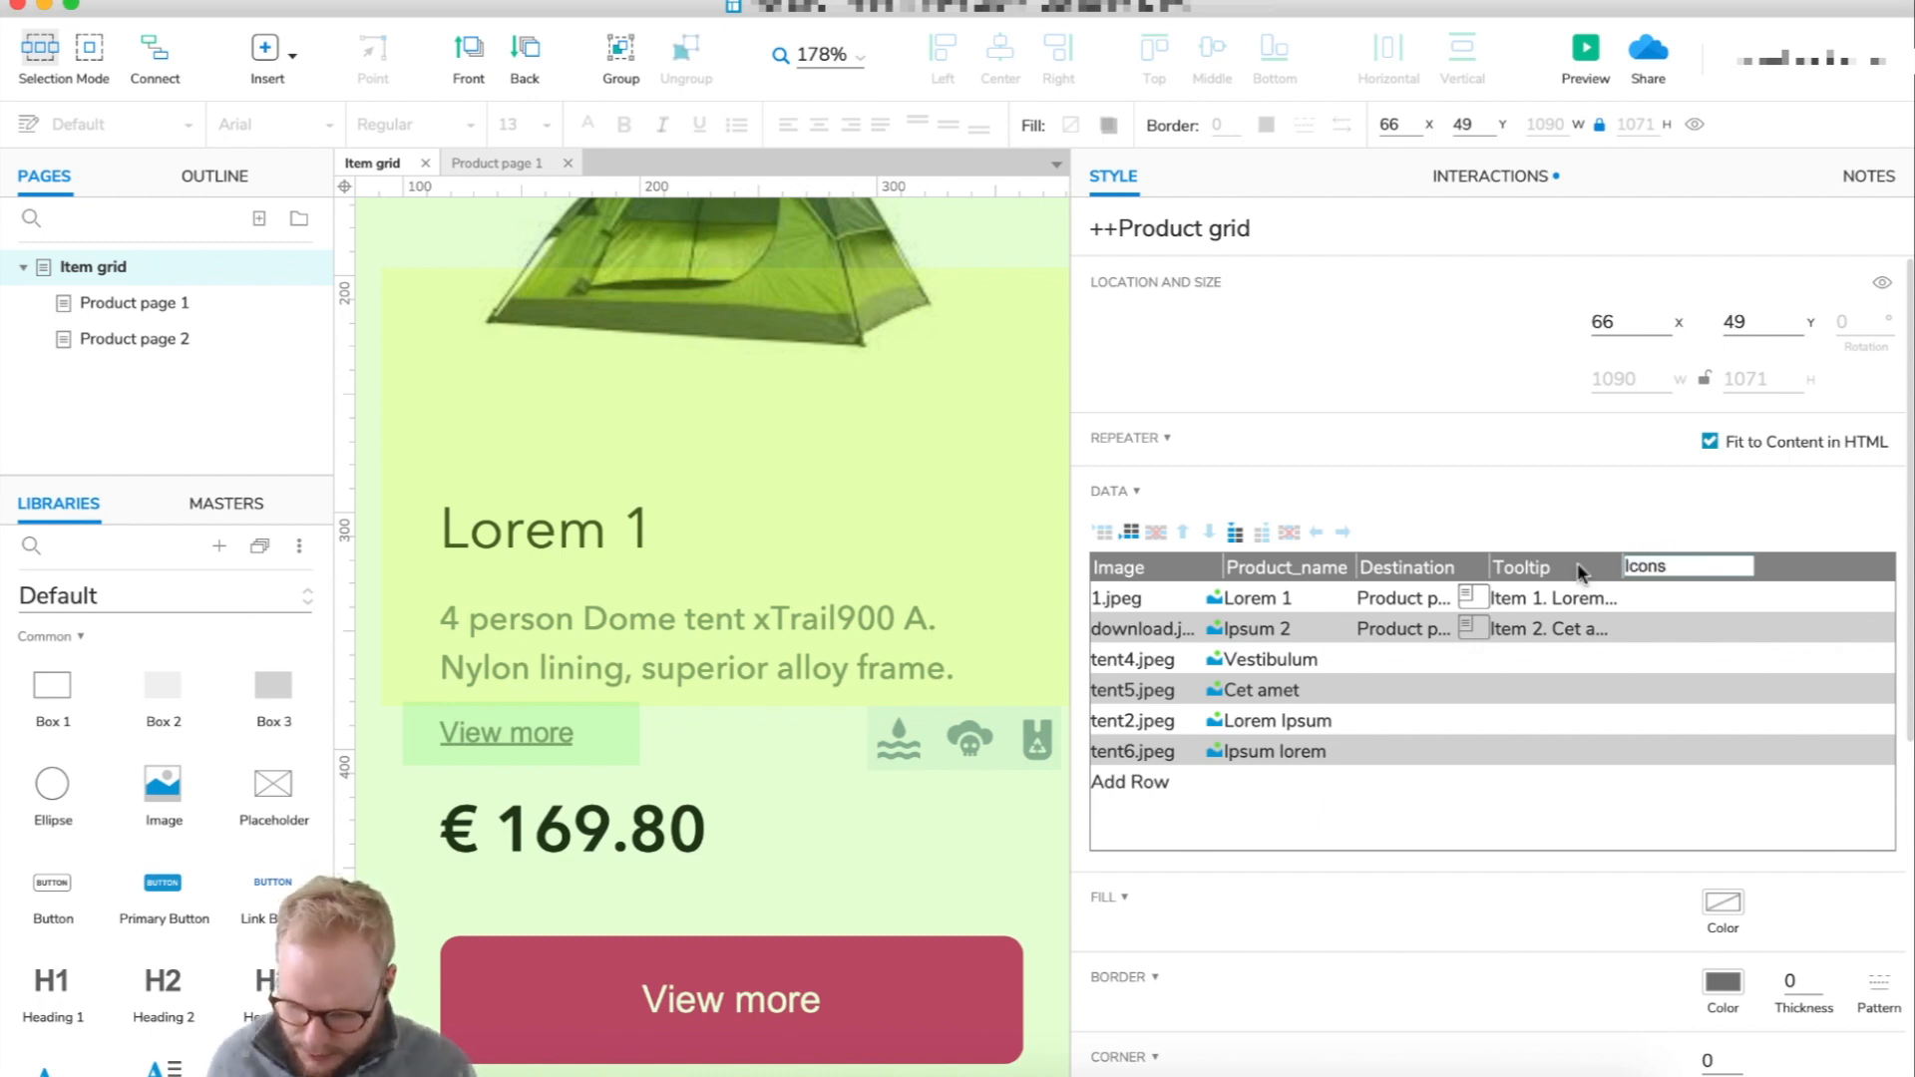
type("Icons")
key("Return")
- Enter the Icons values 1, 2 and 3 for the Lorem 1, Ipsum 2 and Vestibulum rows
left_click(1671, 599)
left_click(1677, 598)
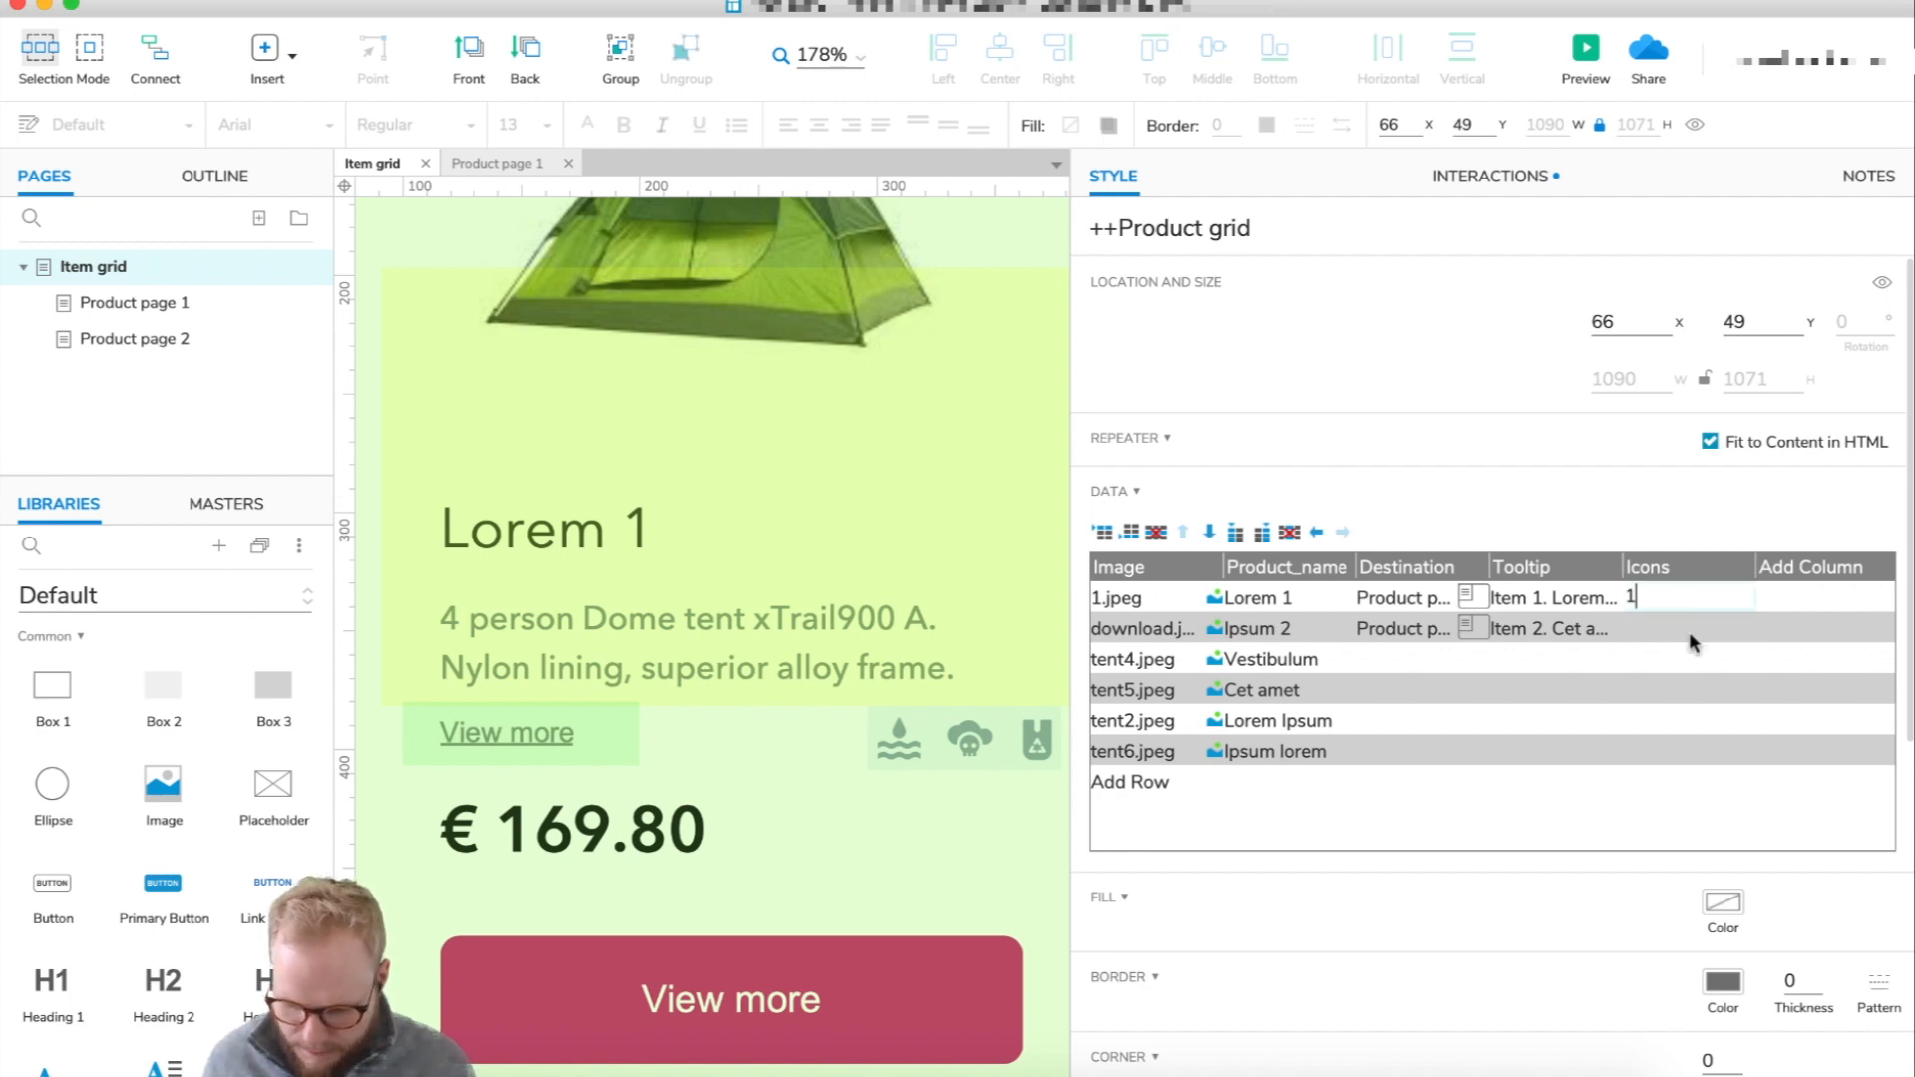
left_click(1680, 629)
left_click(1672, 628)
type("2")
left_click(1642, 659)
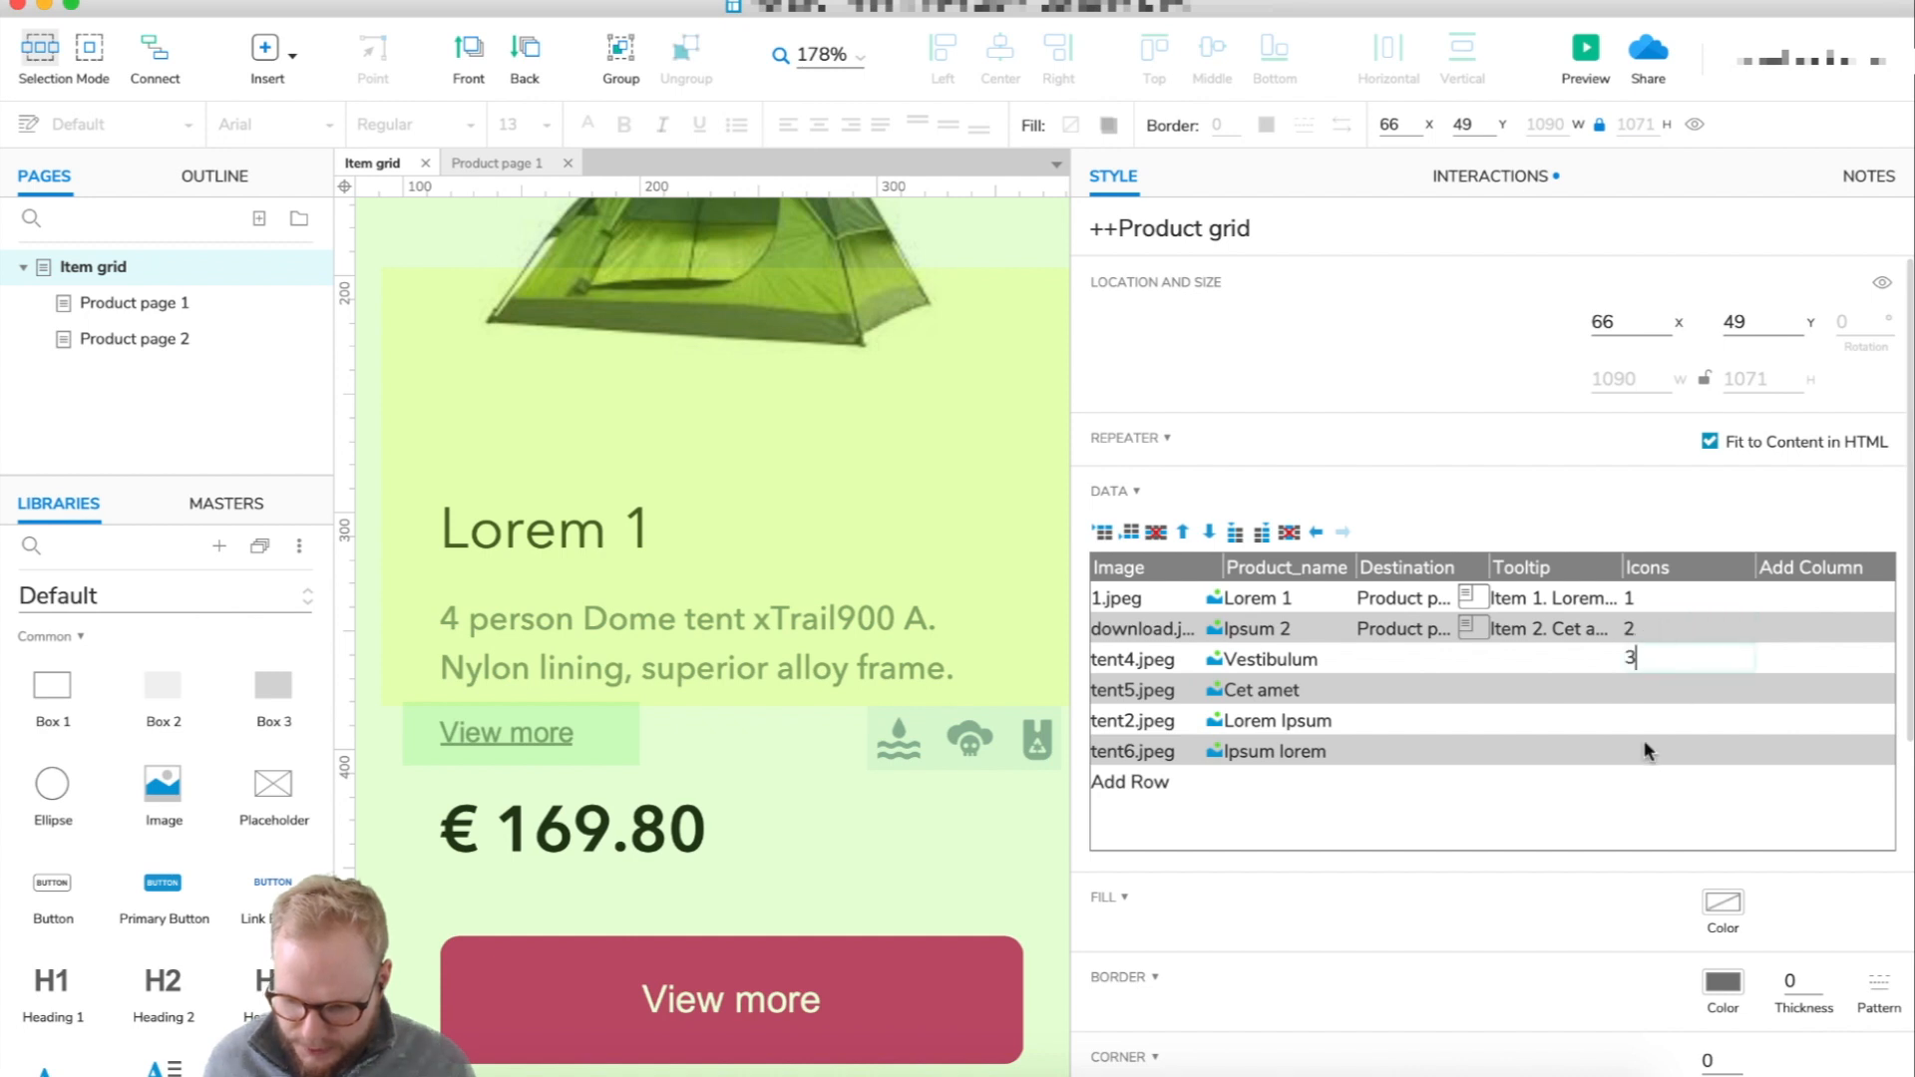
- Change the Icons values of the Lorem 1, Ipsum 2 and Vestibulum rows to icon set 1, icon set 2 and icon set 3
left_click(1656, 601)
left_click(1653, 605)
key("BackSpace")
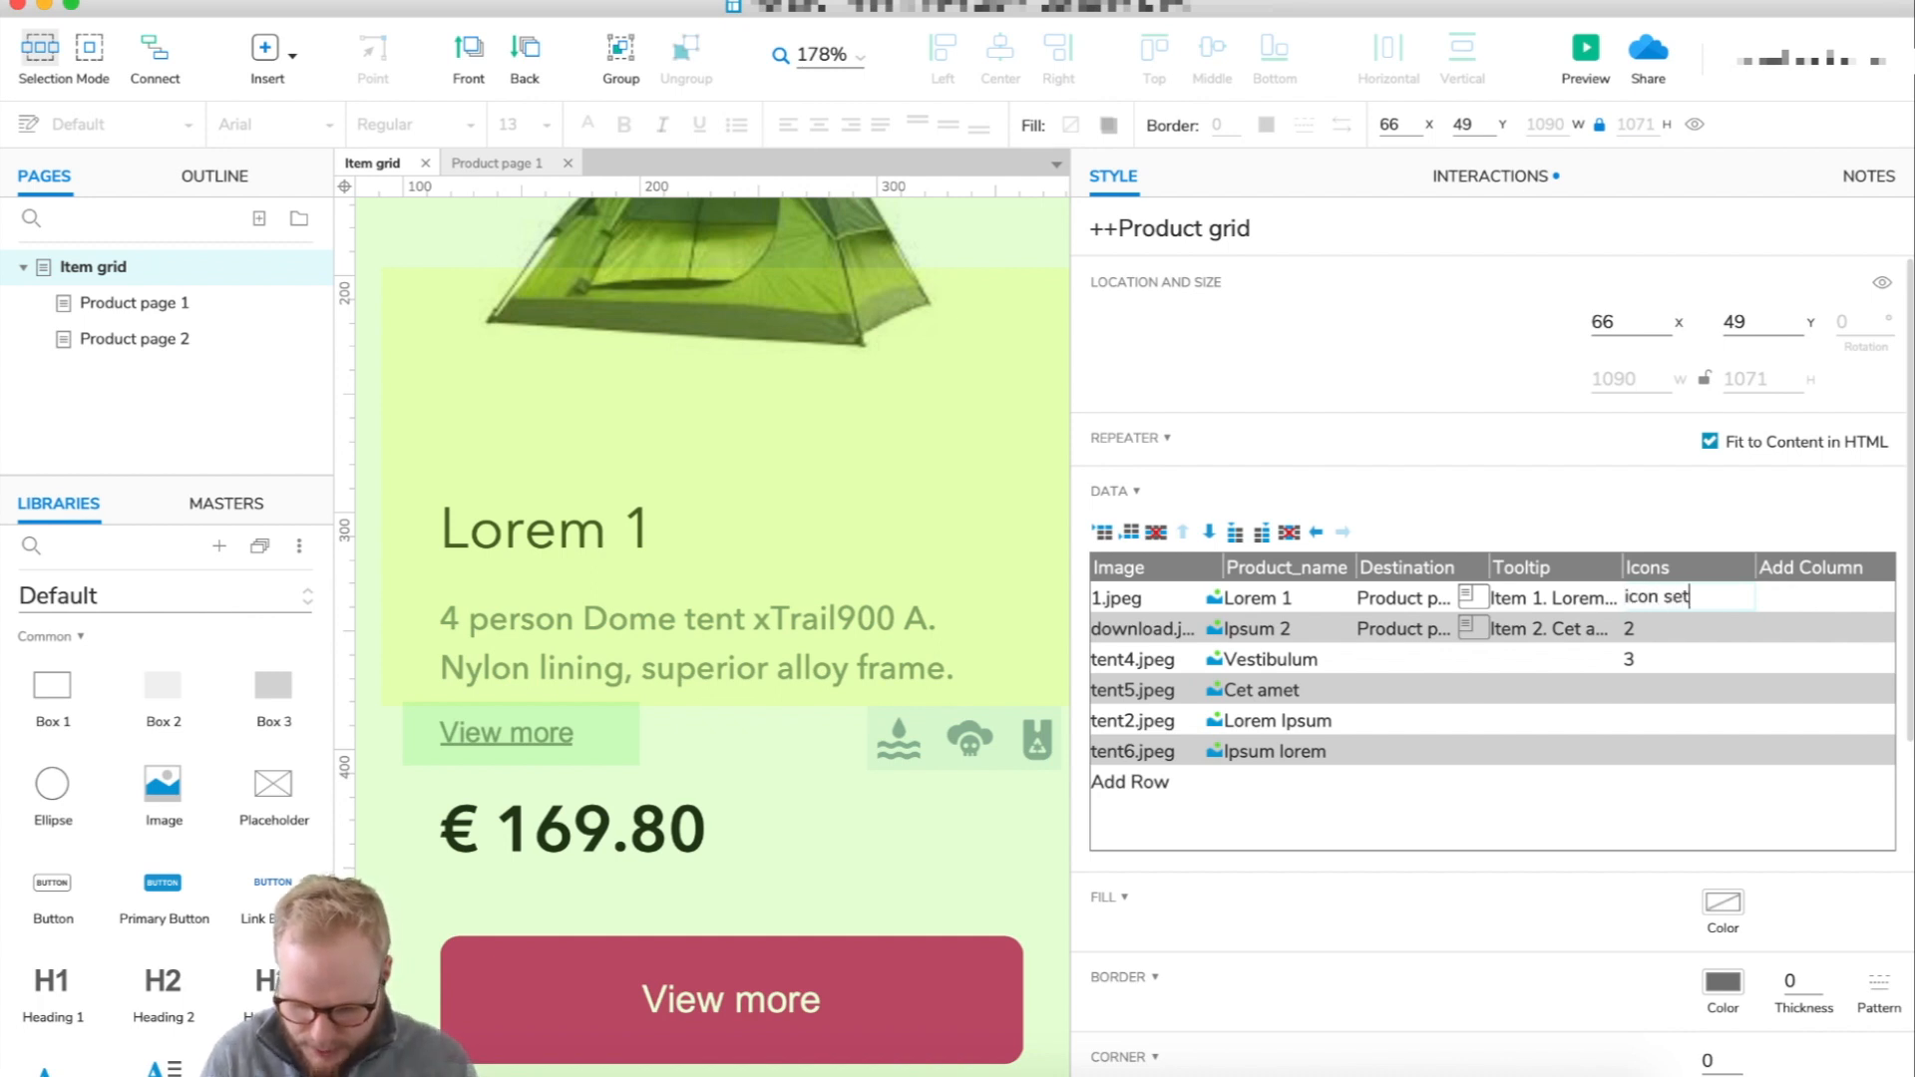
left_click(1686, 628)
type("icon set")
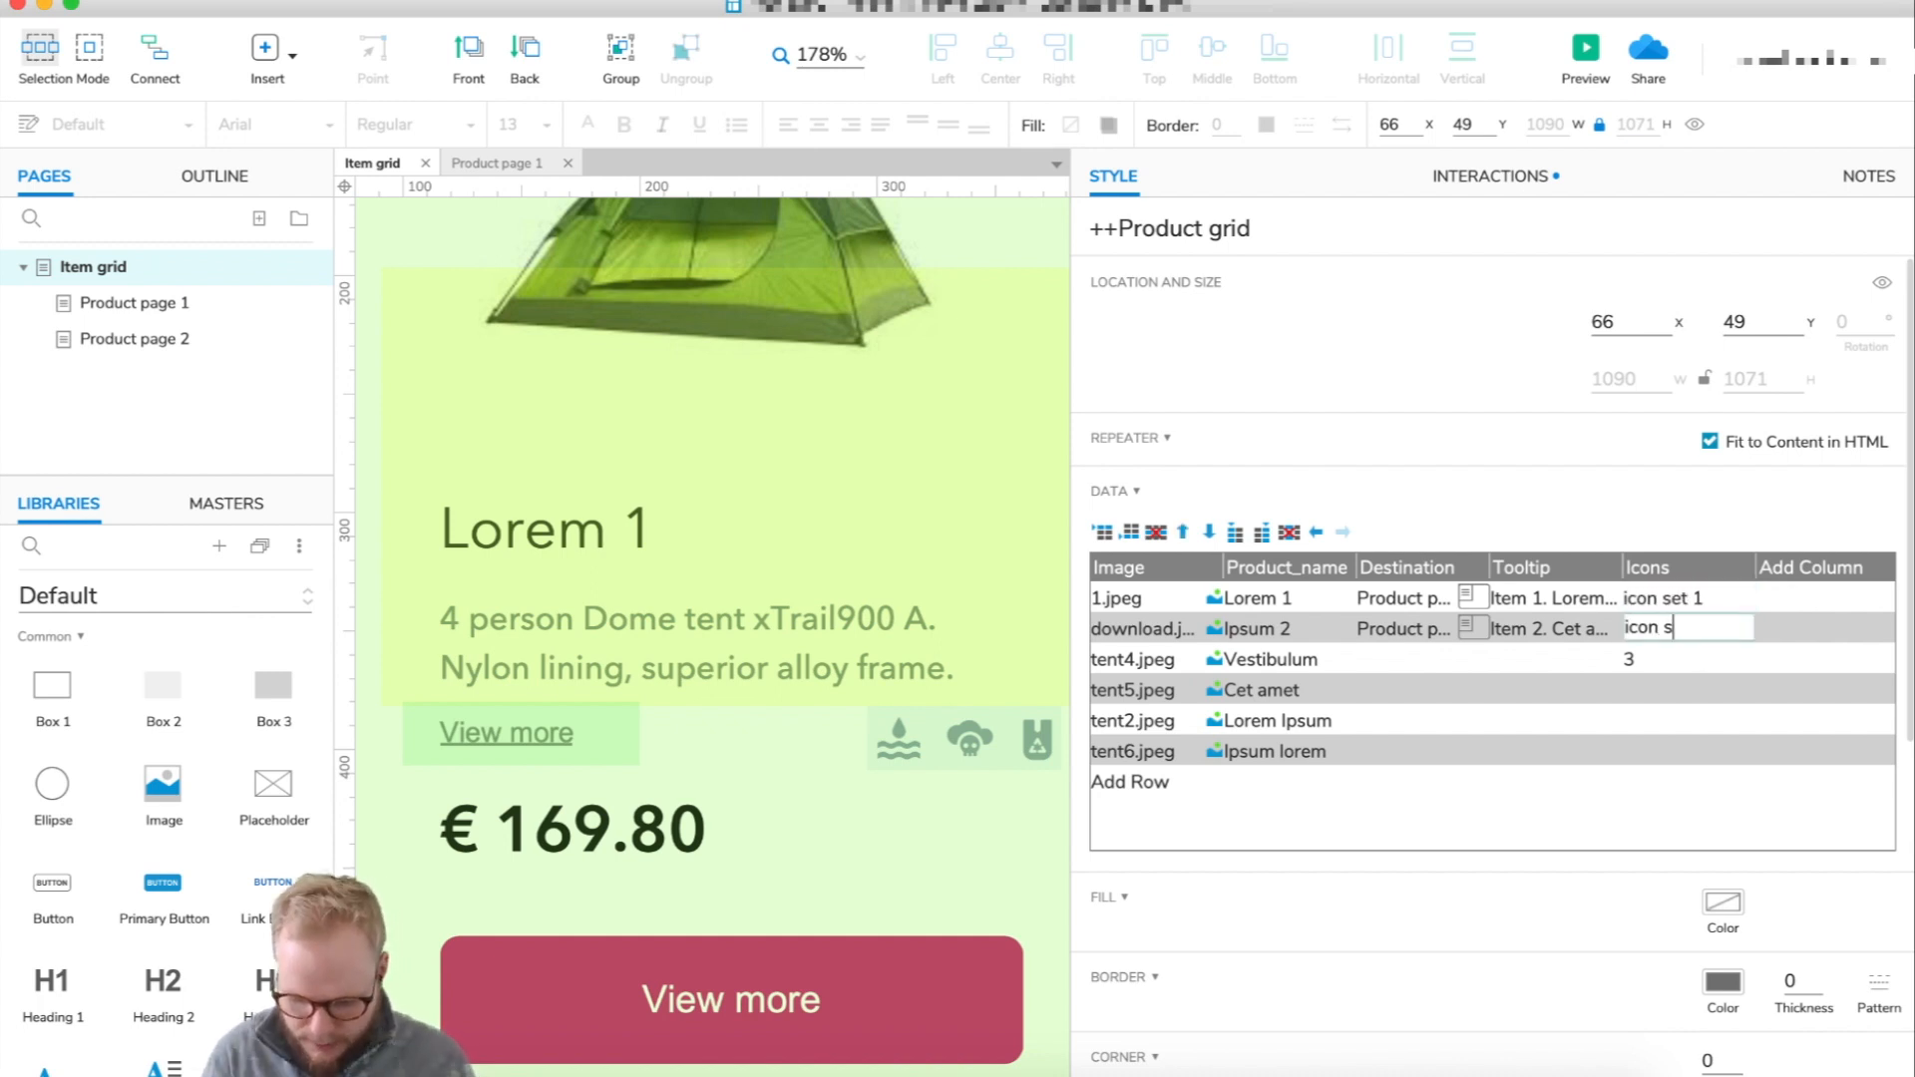
left_click(1646, 658)
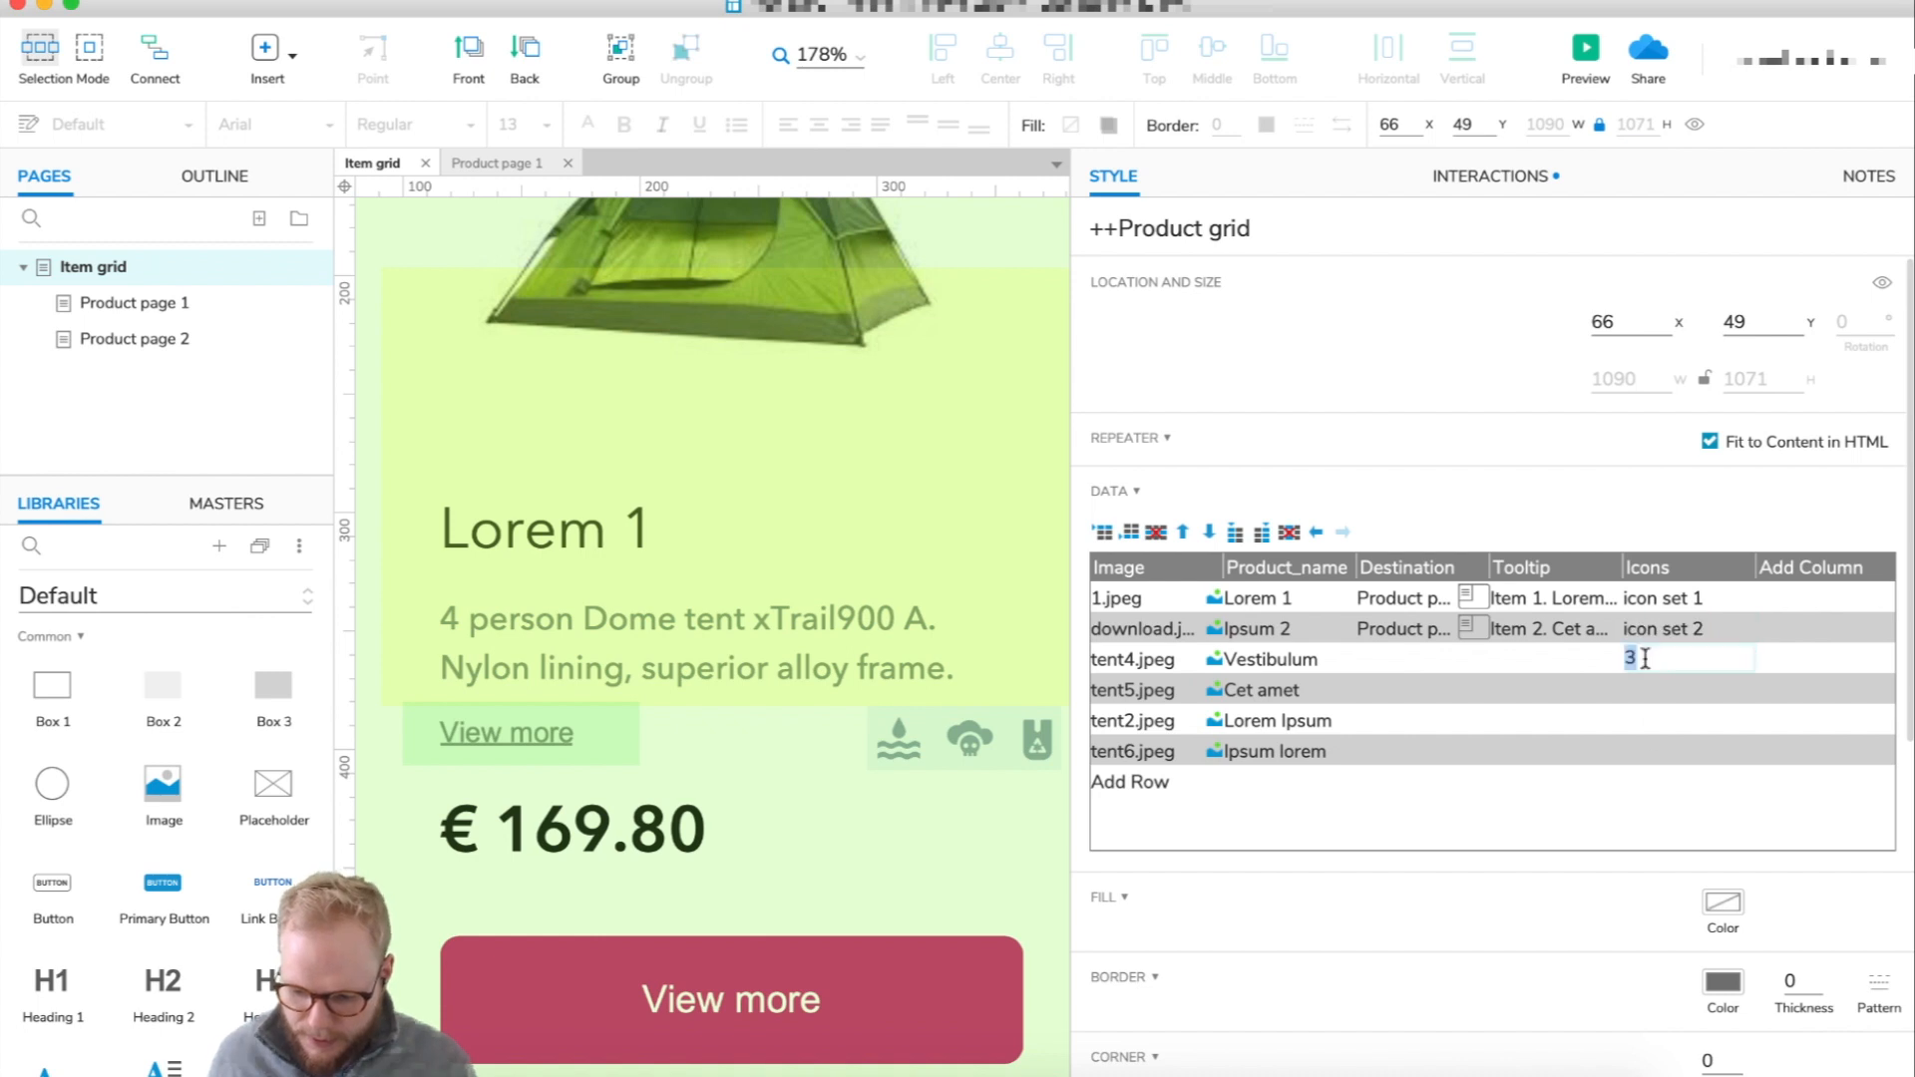
type("icon set 3")
key("Return")
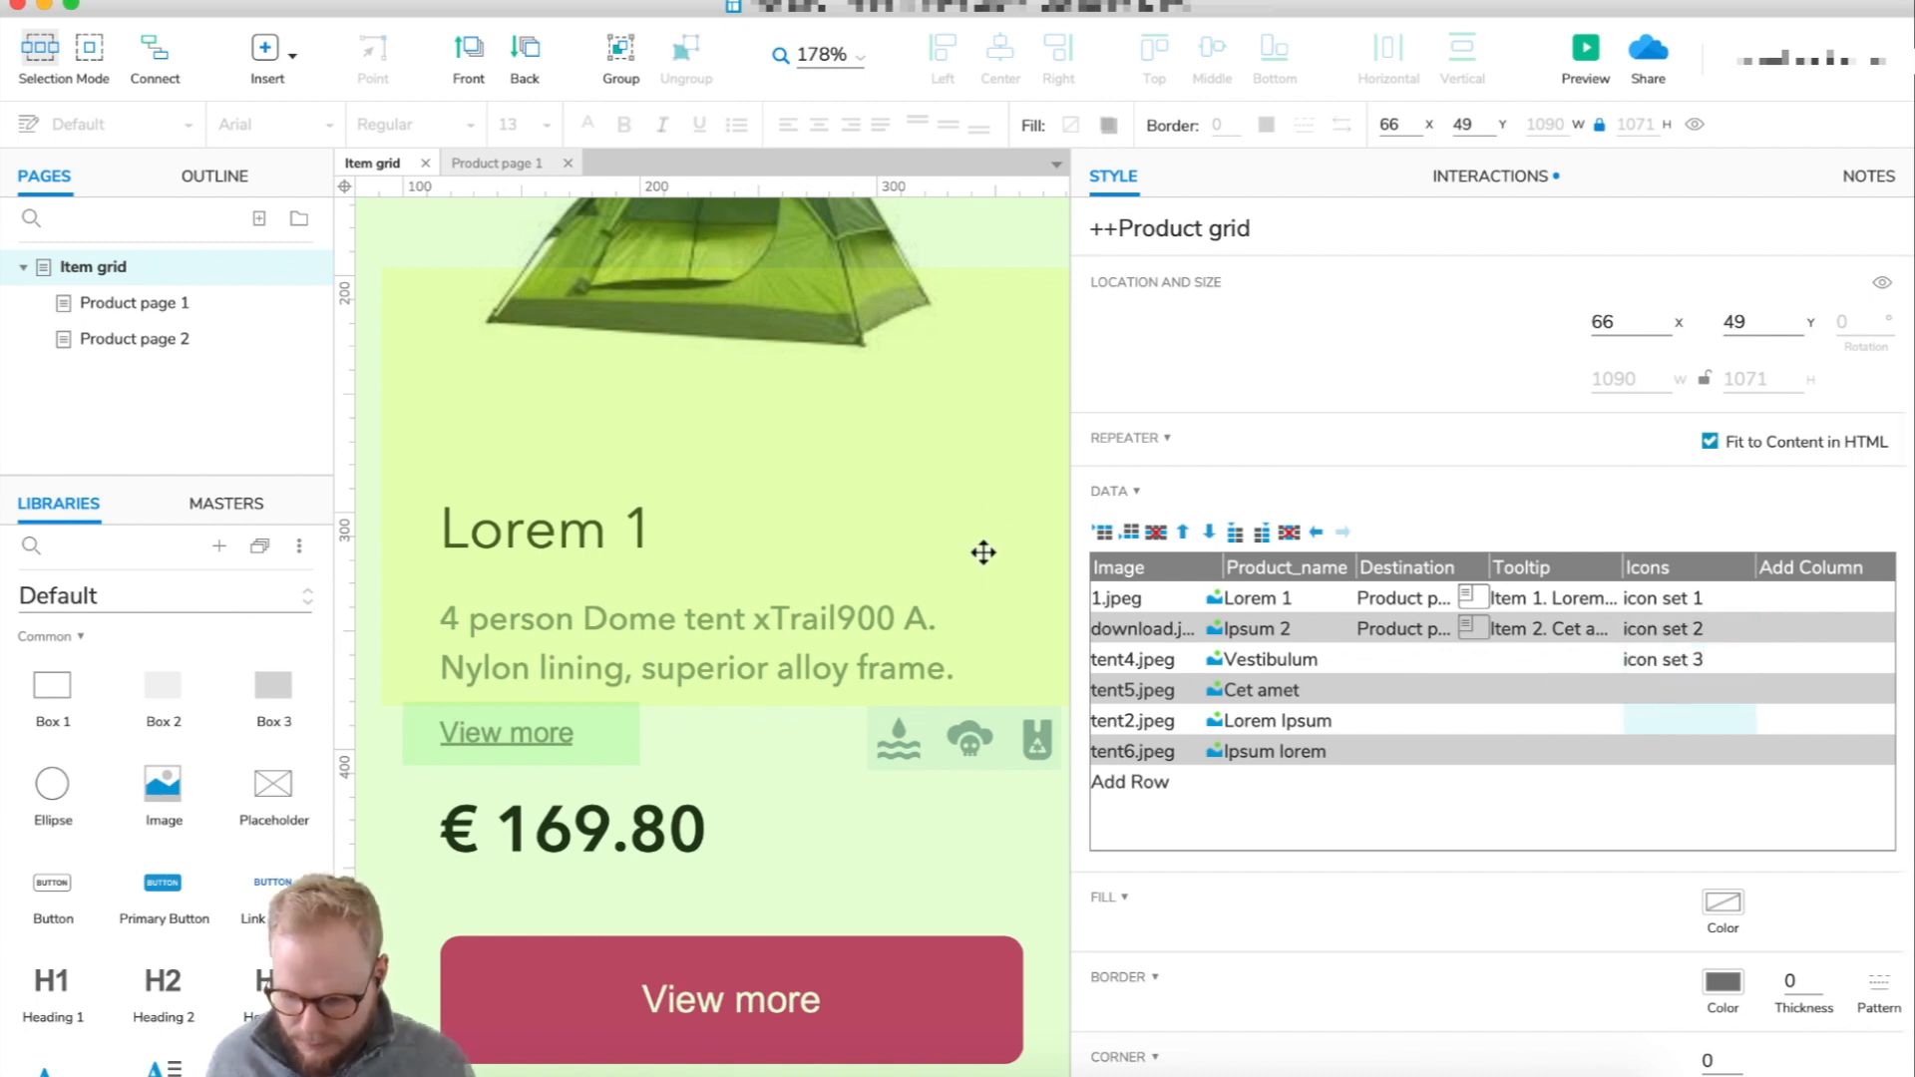
- Enable a case on the ++Product grid repeater's OnItemLoad event with a condition that compares a value
left_click_drag(1071, 470, 1385, 467)
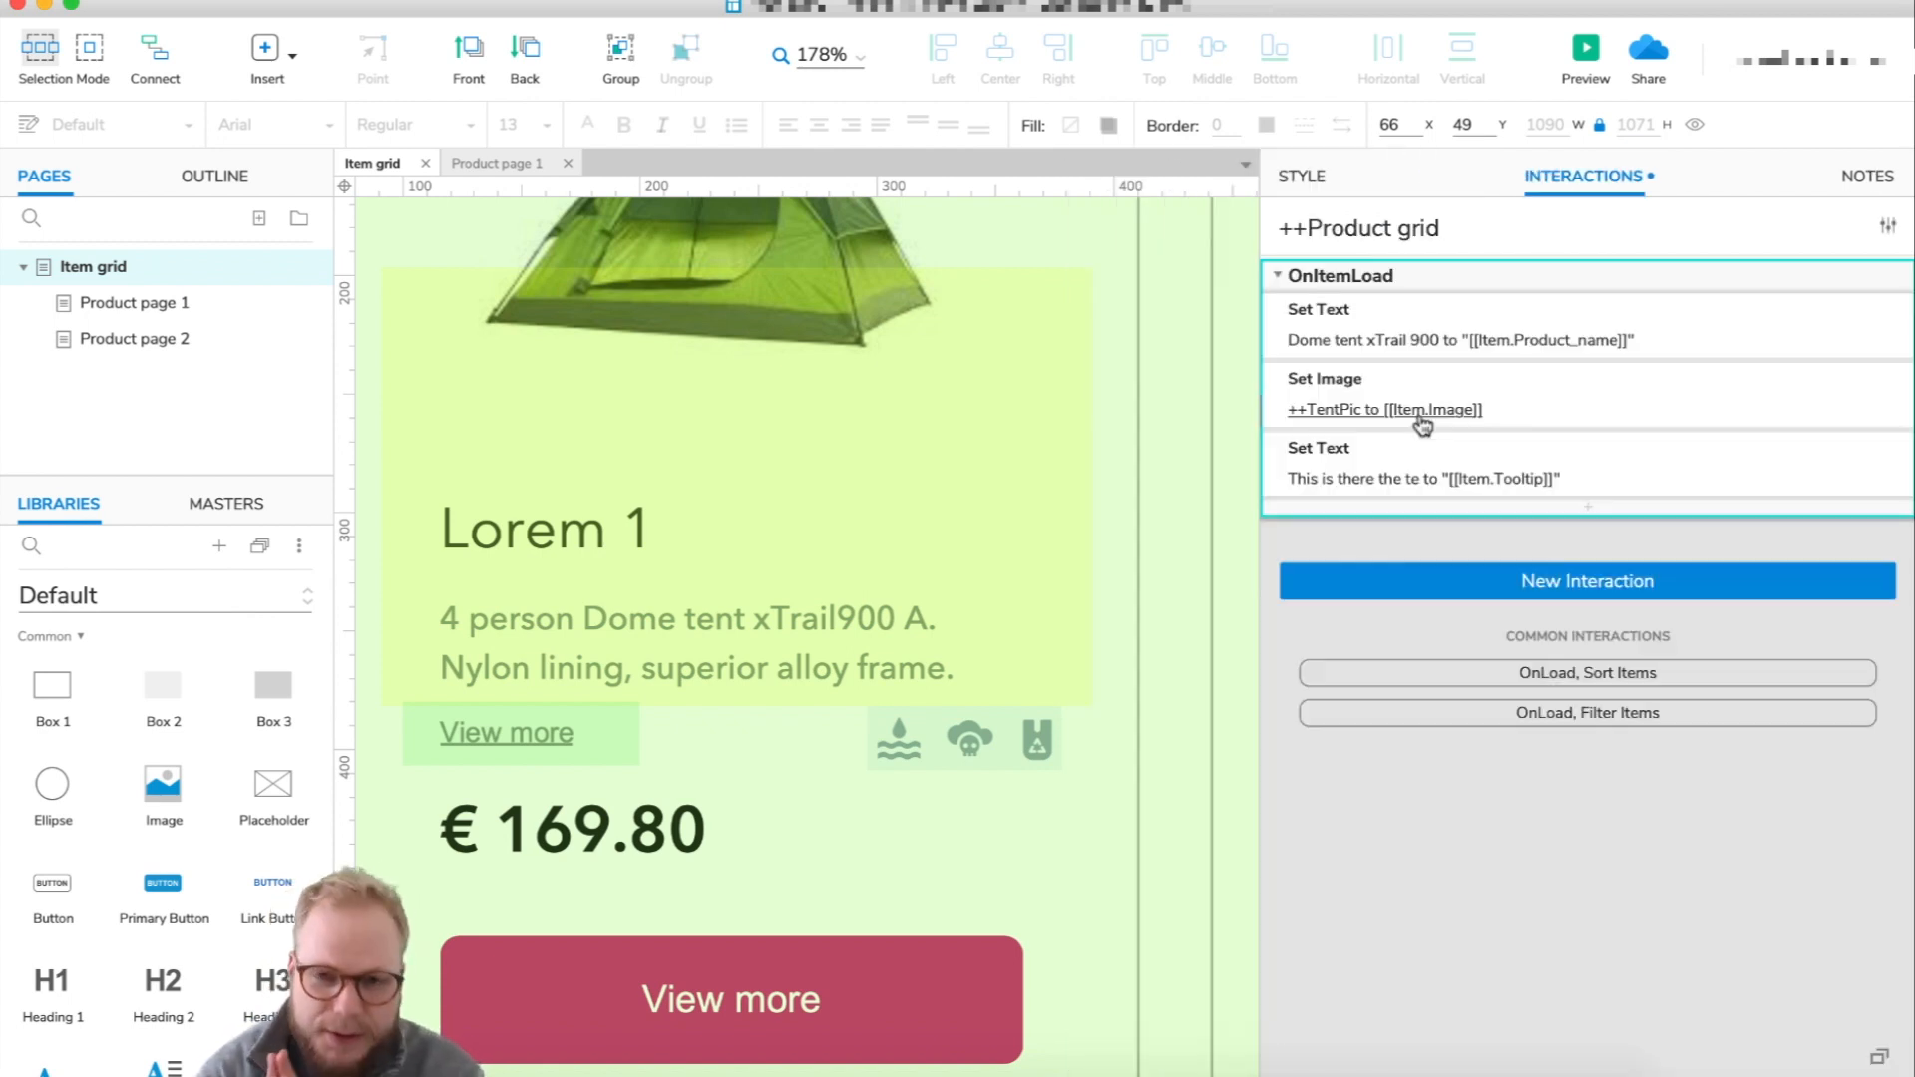
left_click(1581, 533)
left_click(1668, 275)
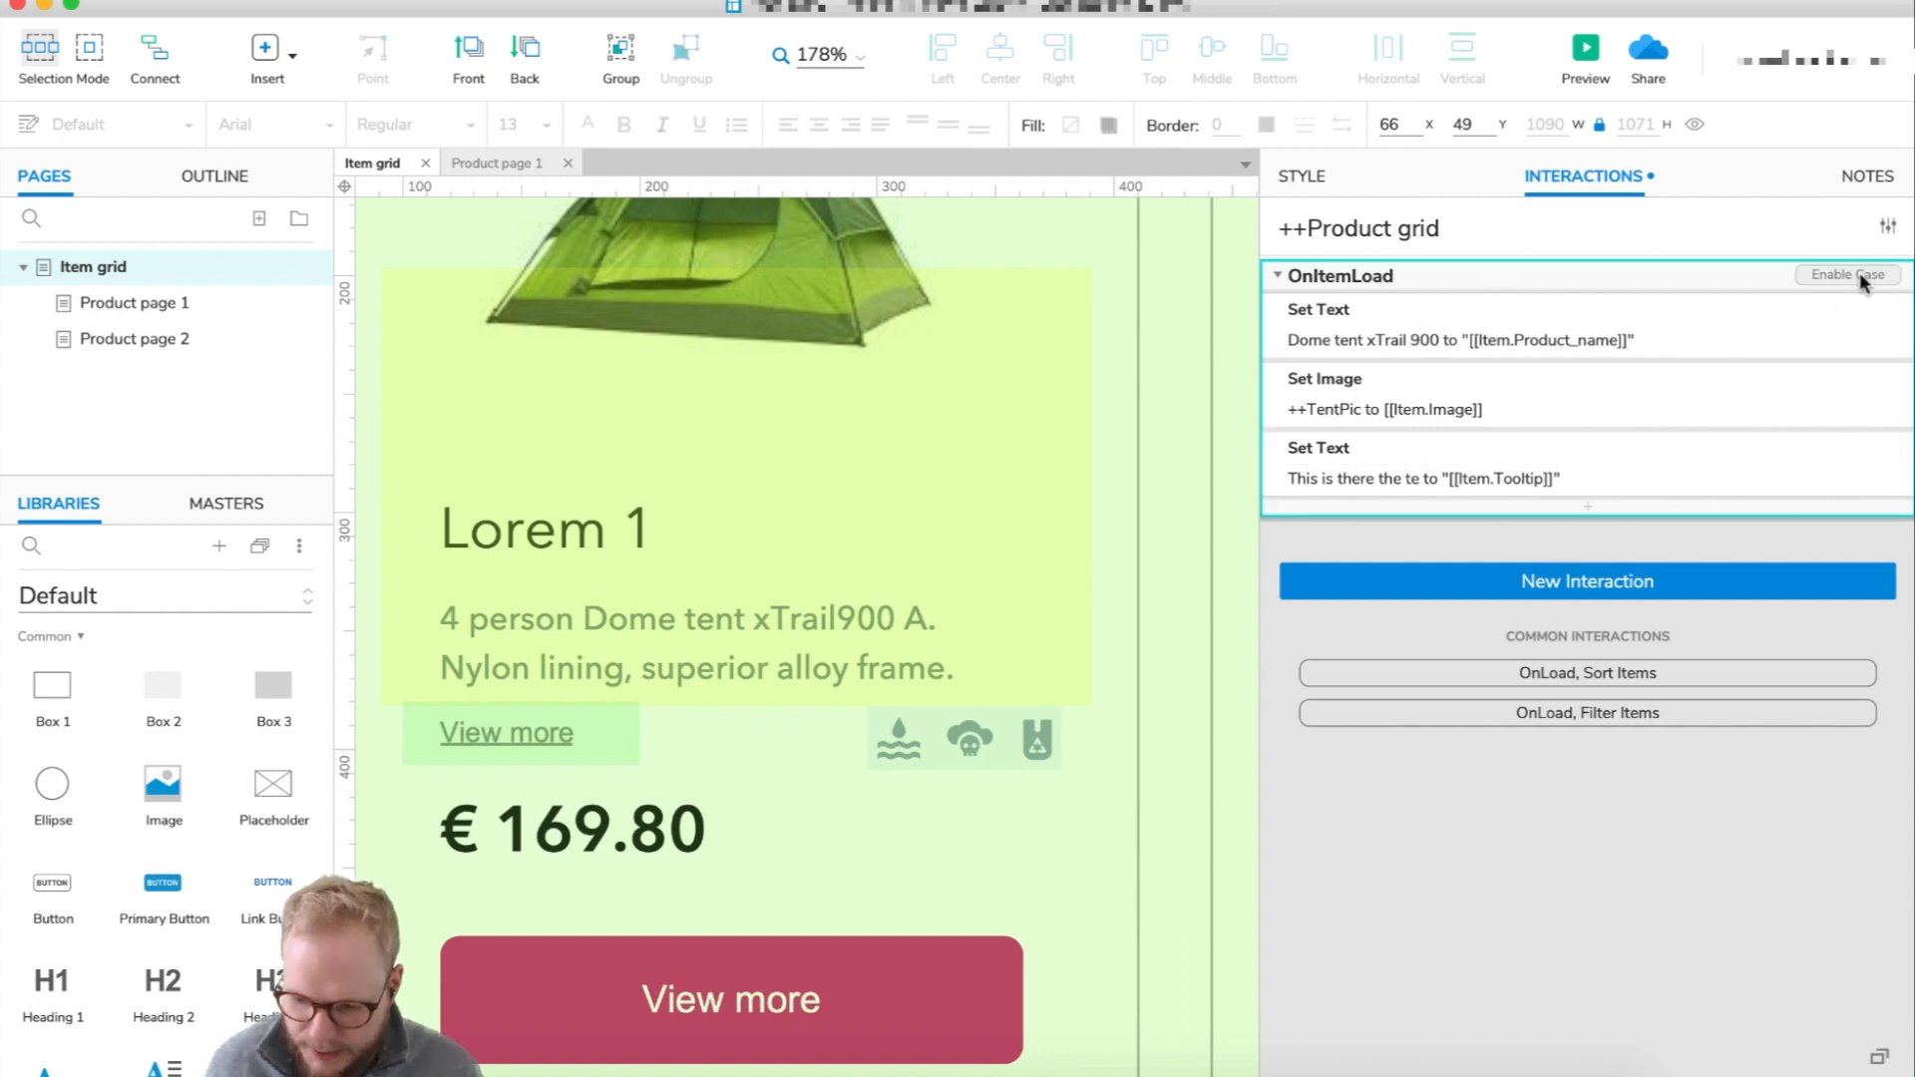
left_click(1848, 274)
left_click(513, 389)
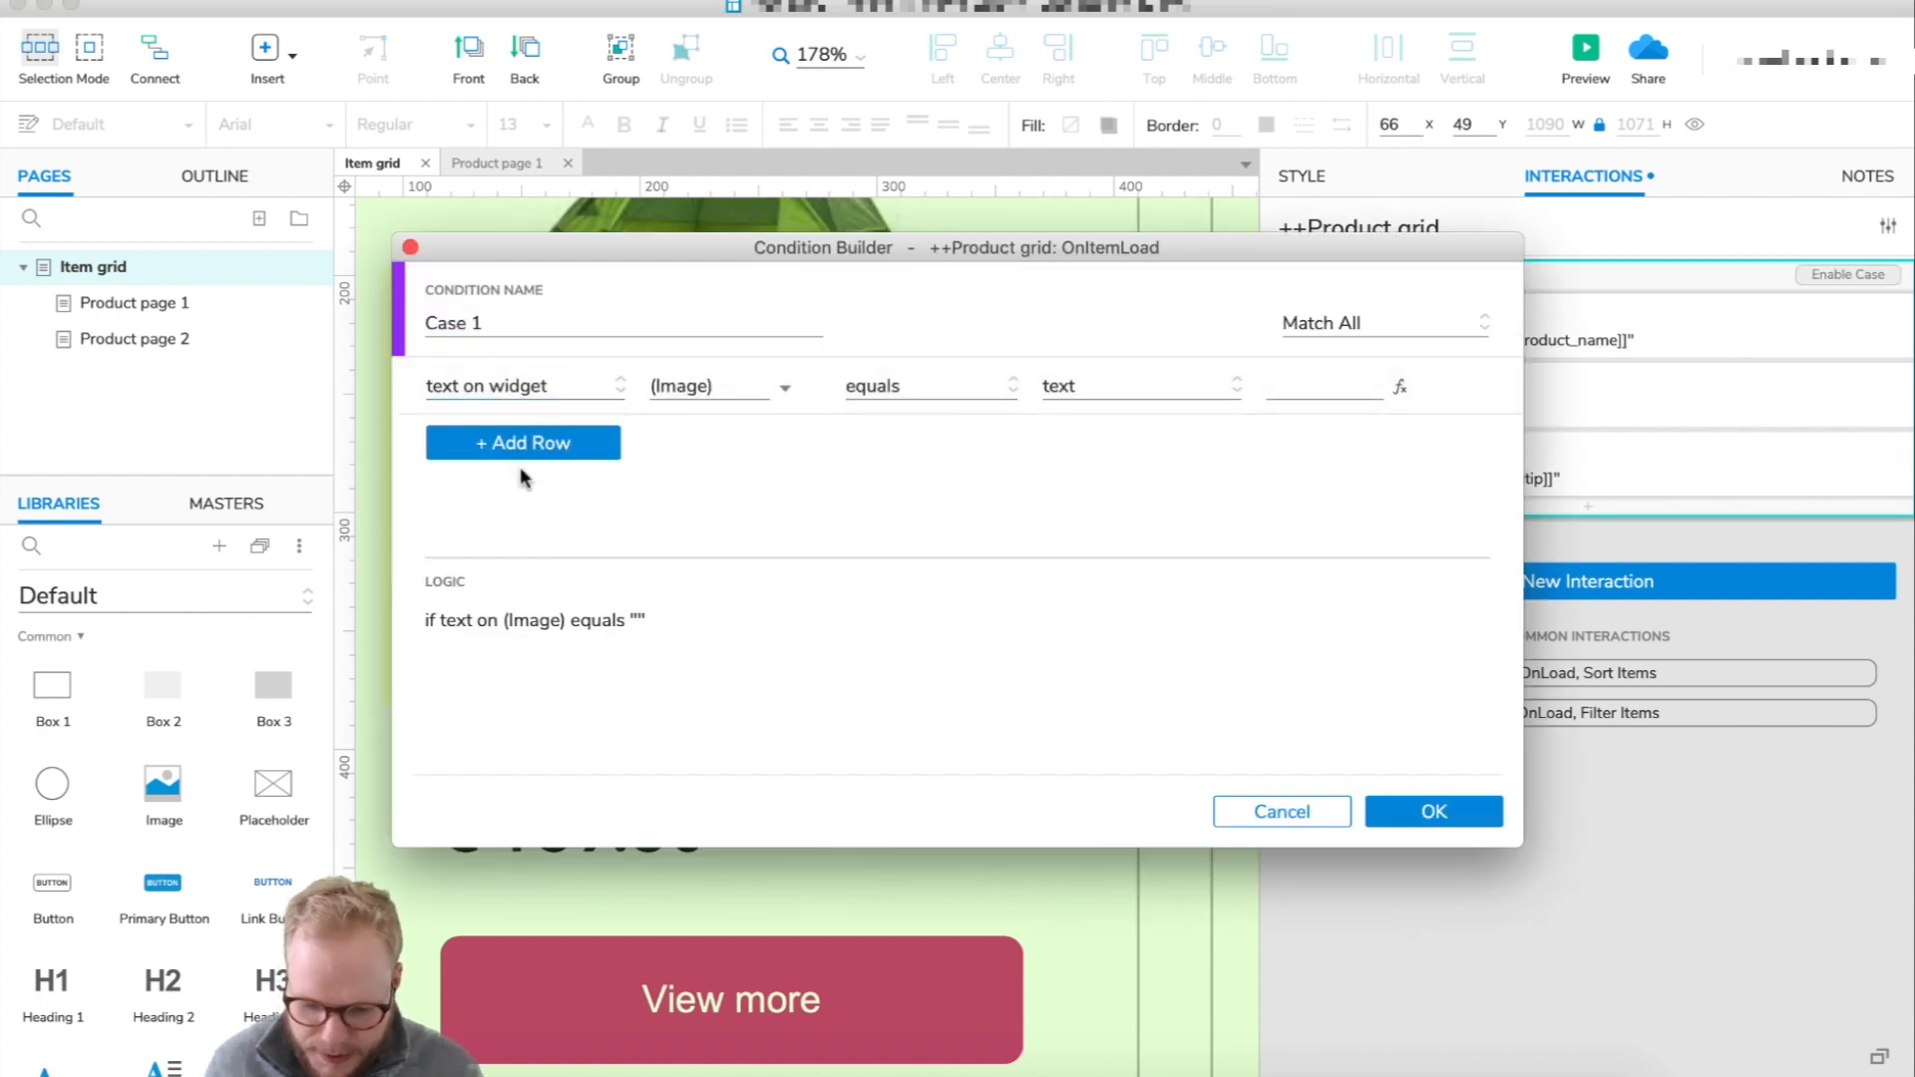
left_click(530, 391)
left_click(517, 423)
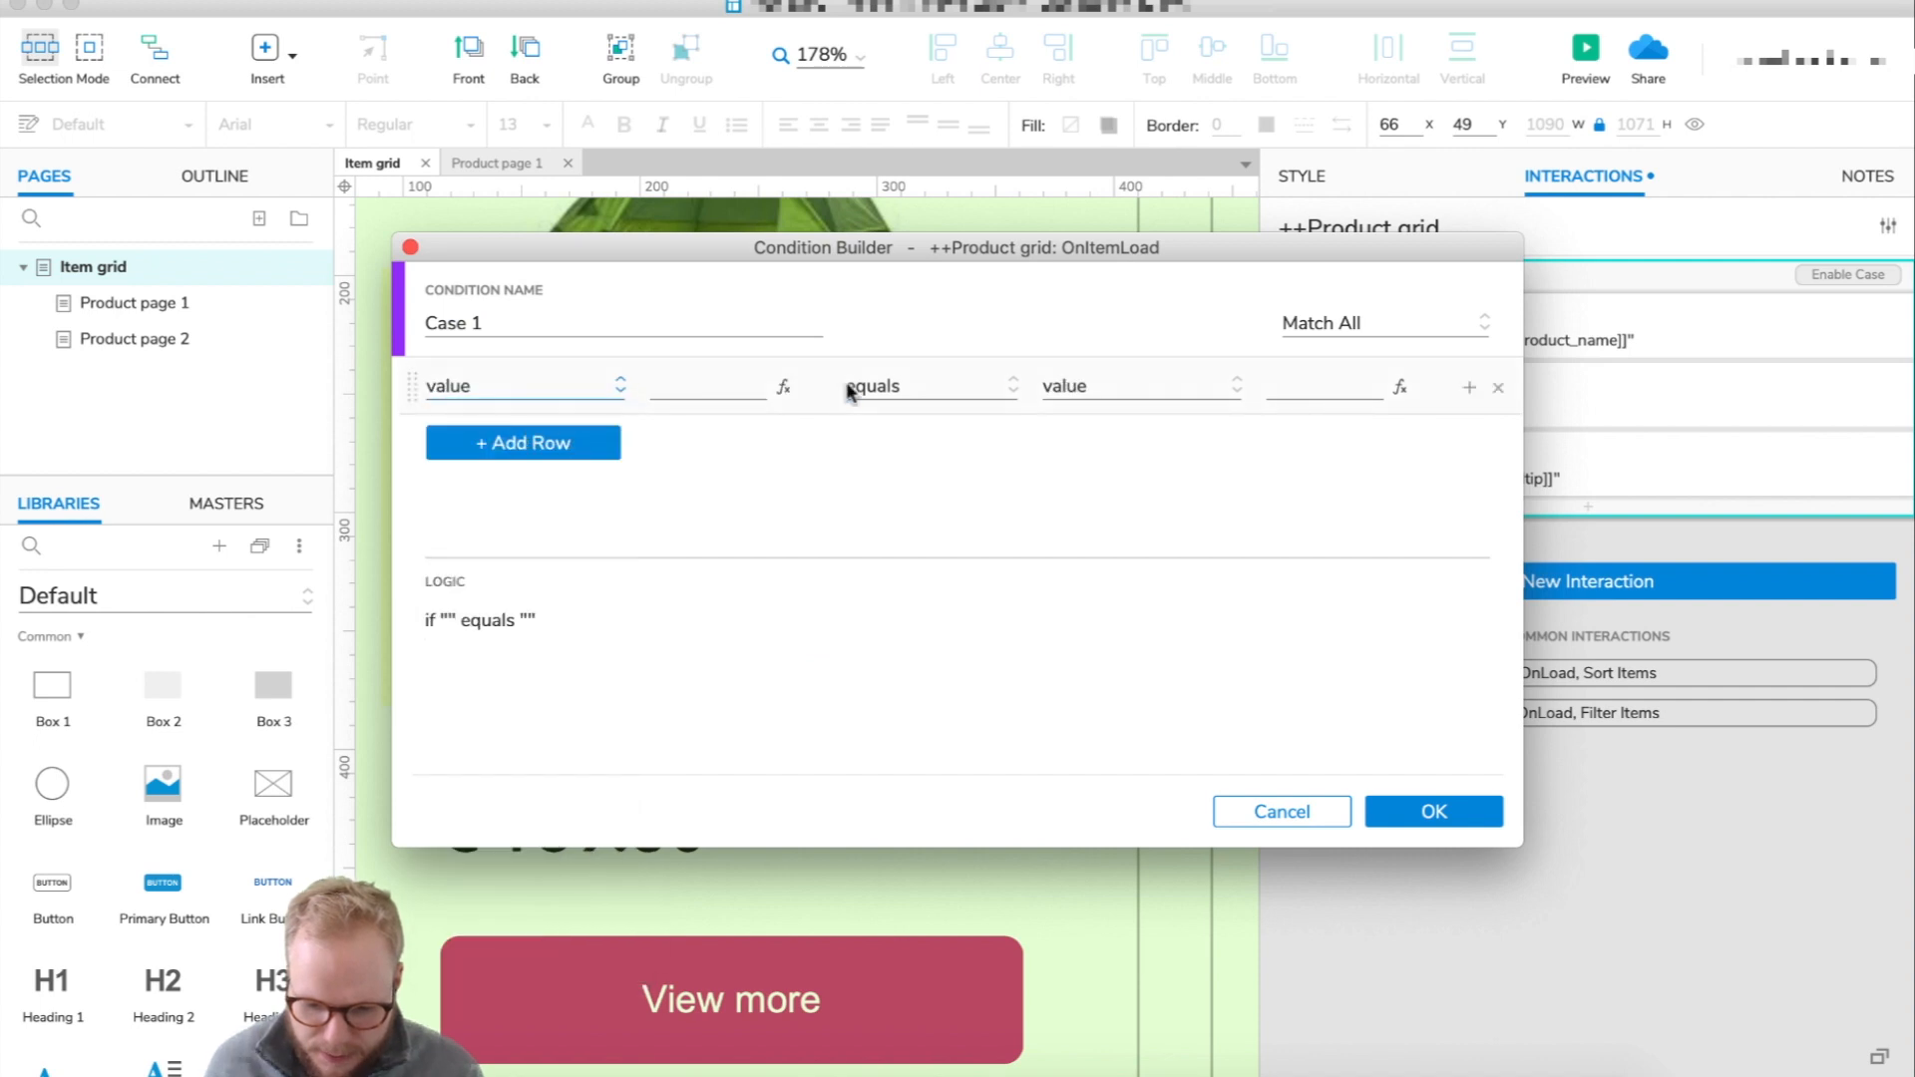
- Define the Case 1 condition as value [[Item.Icons]] equals value "icon set 1"
left_click(784, 391)
left_click(678, 396)
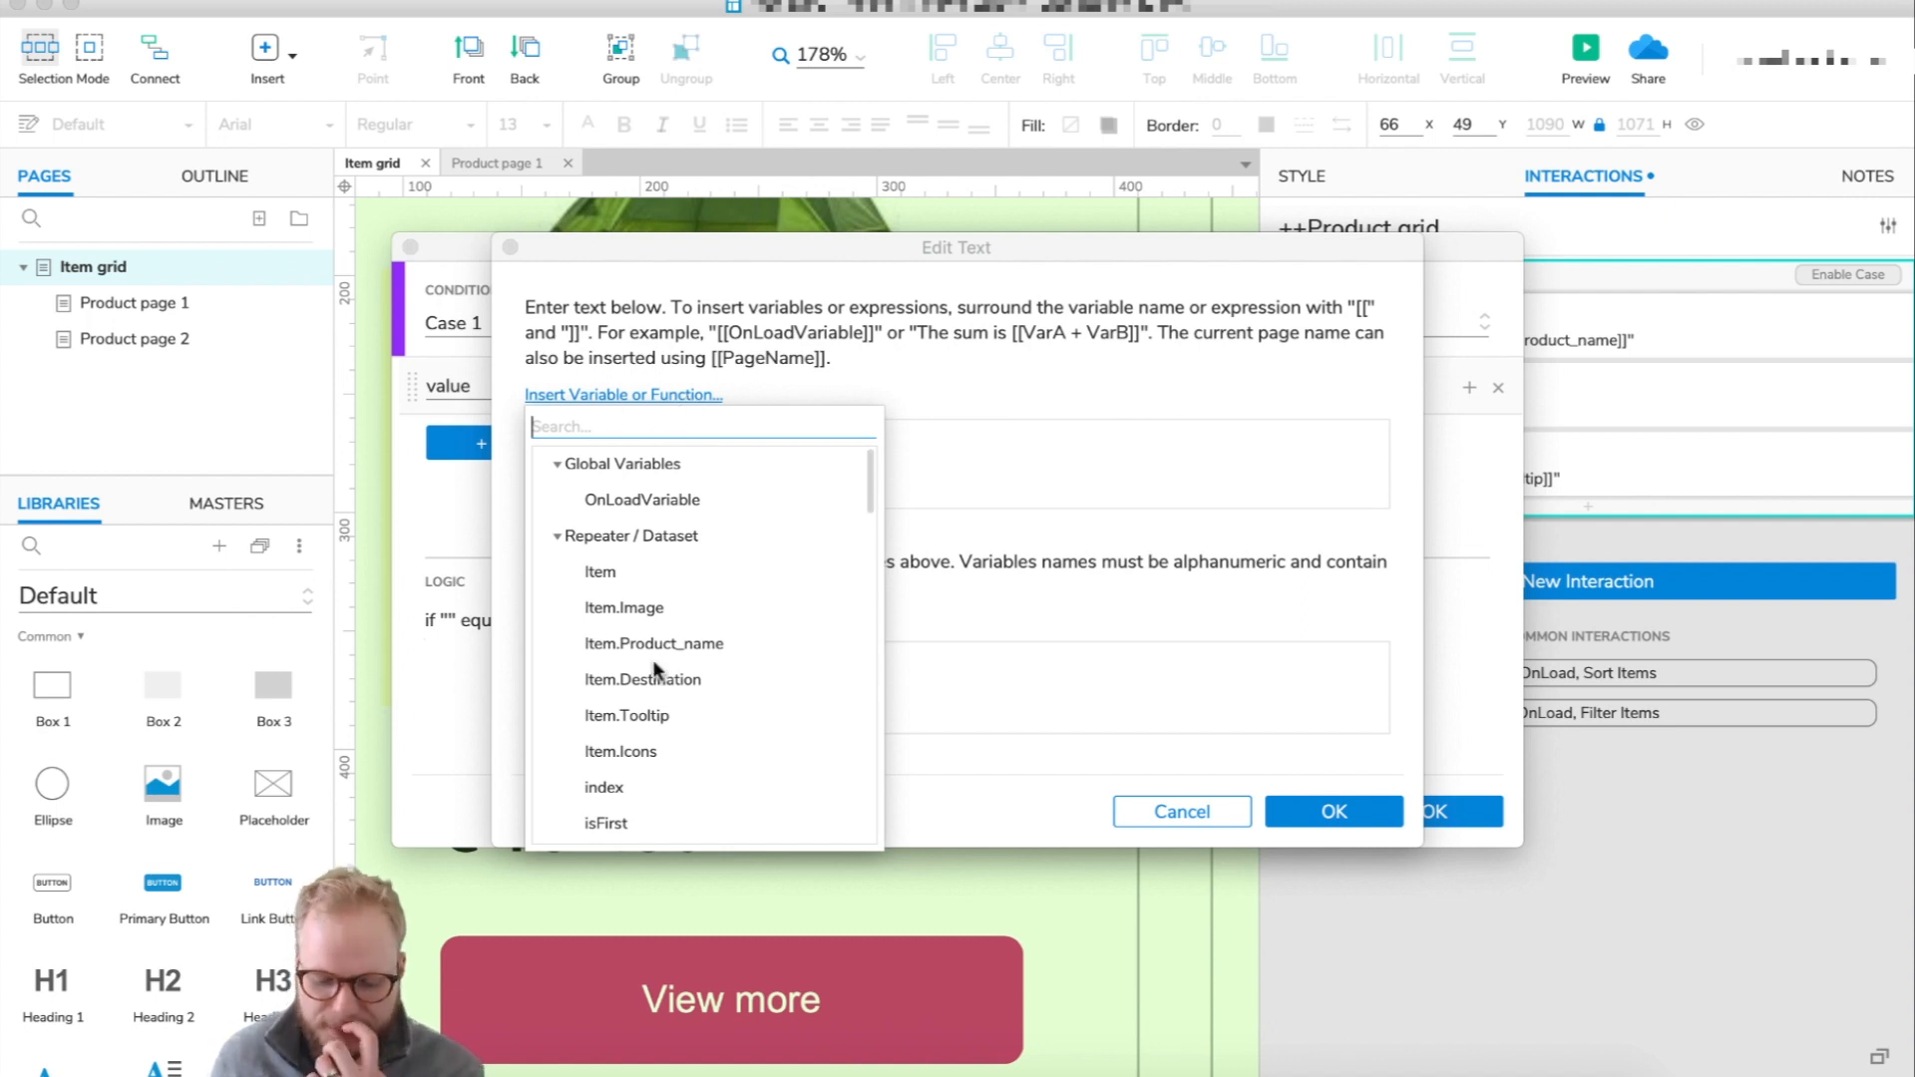
left_click(639, 750)
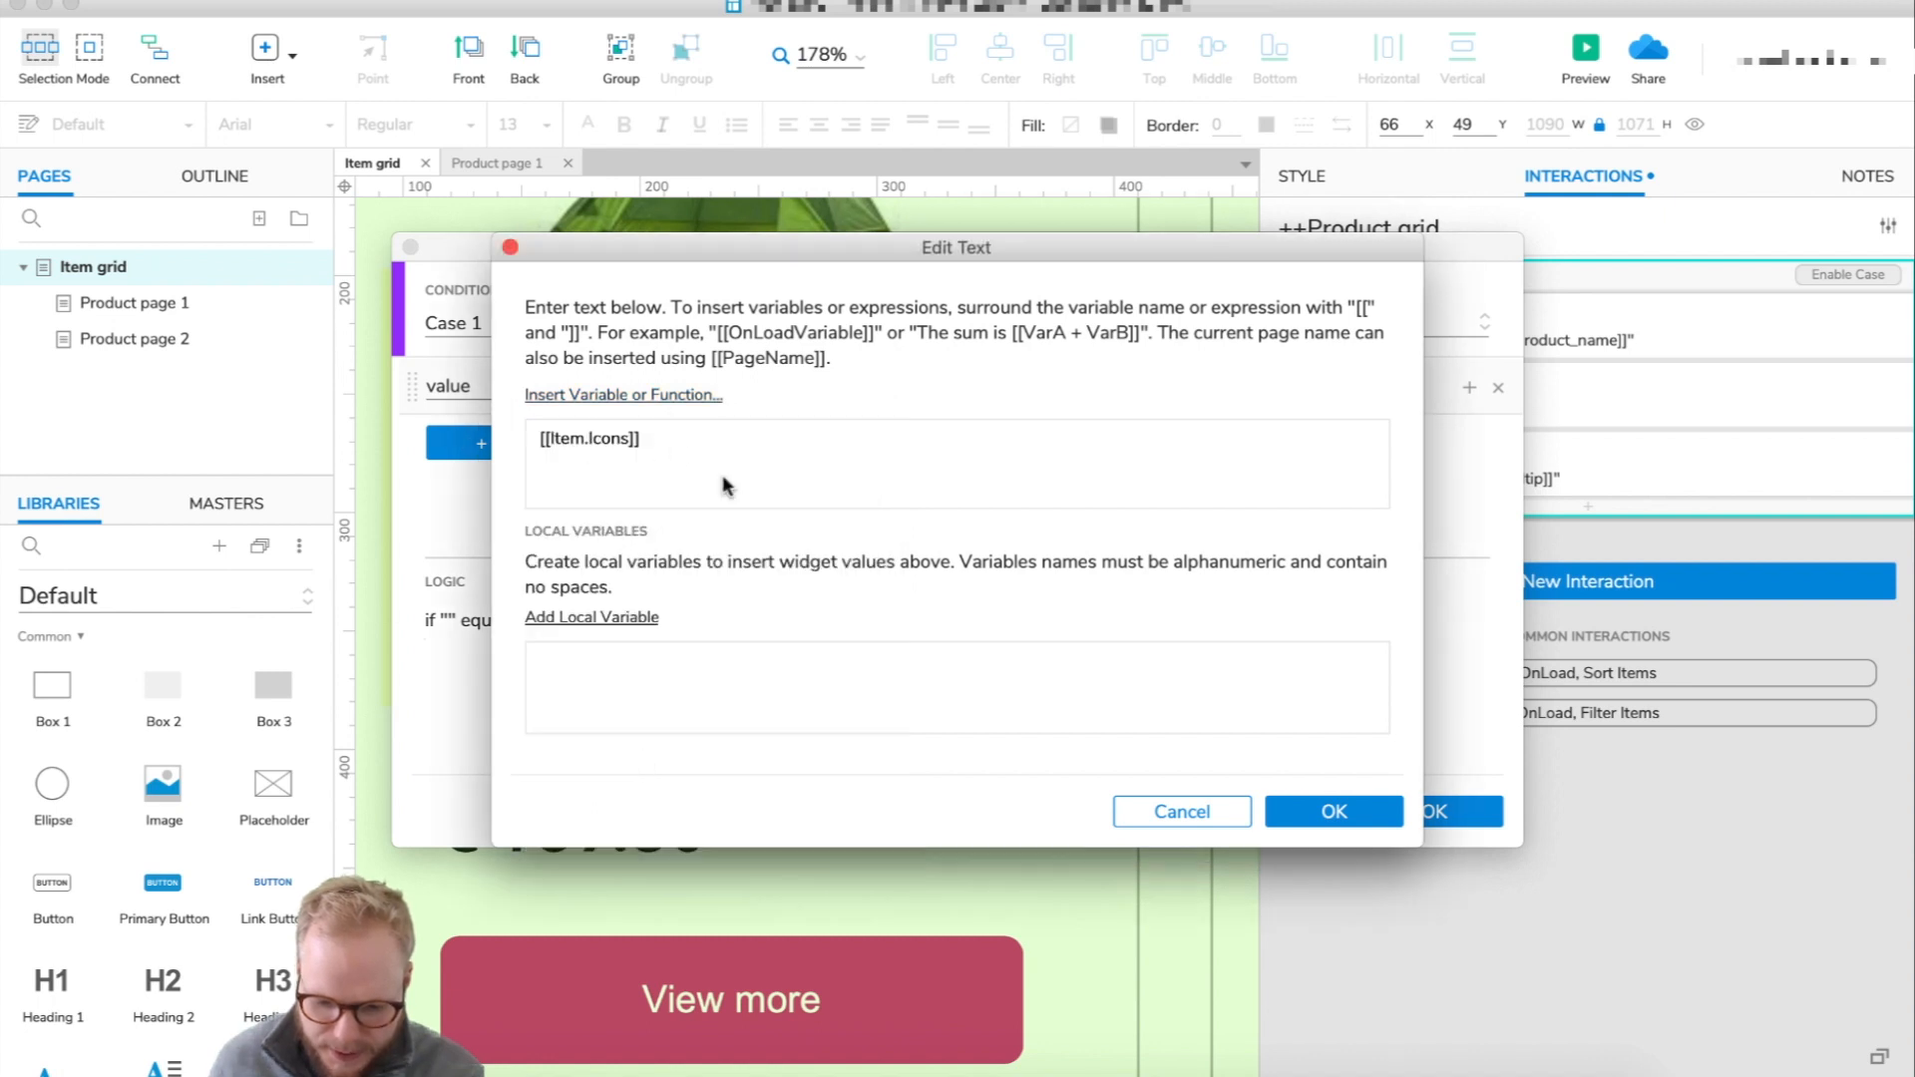
left_click(1327, 812)
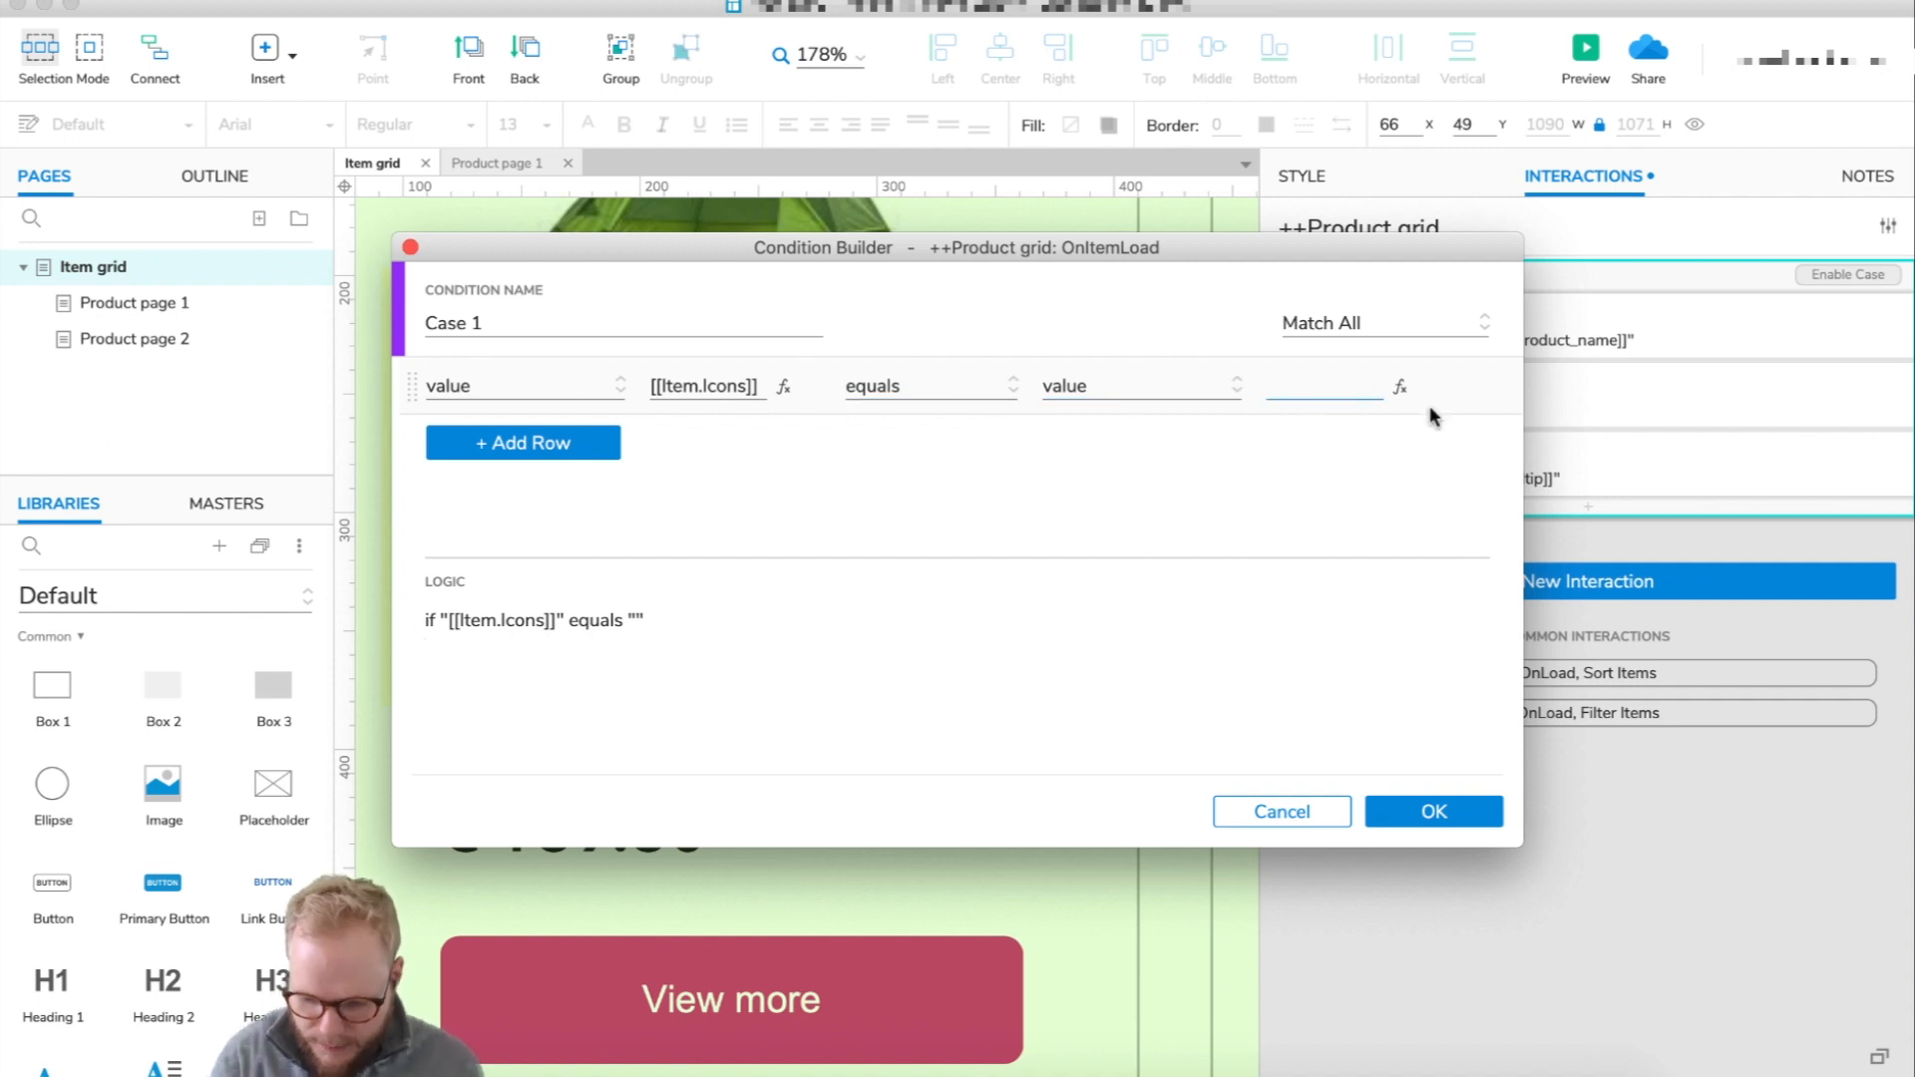
type("ic")
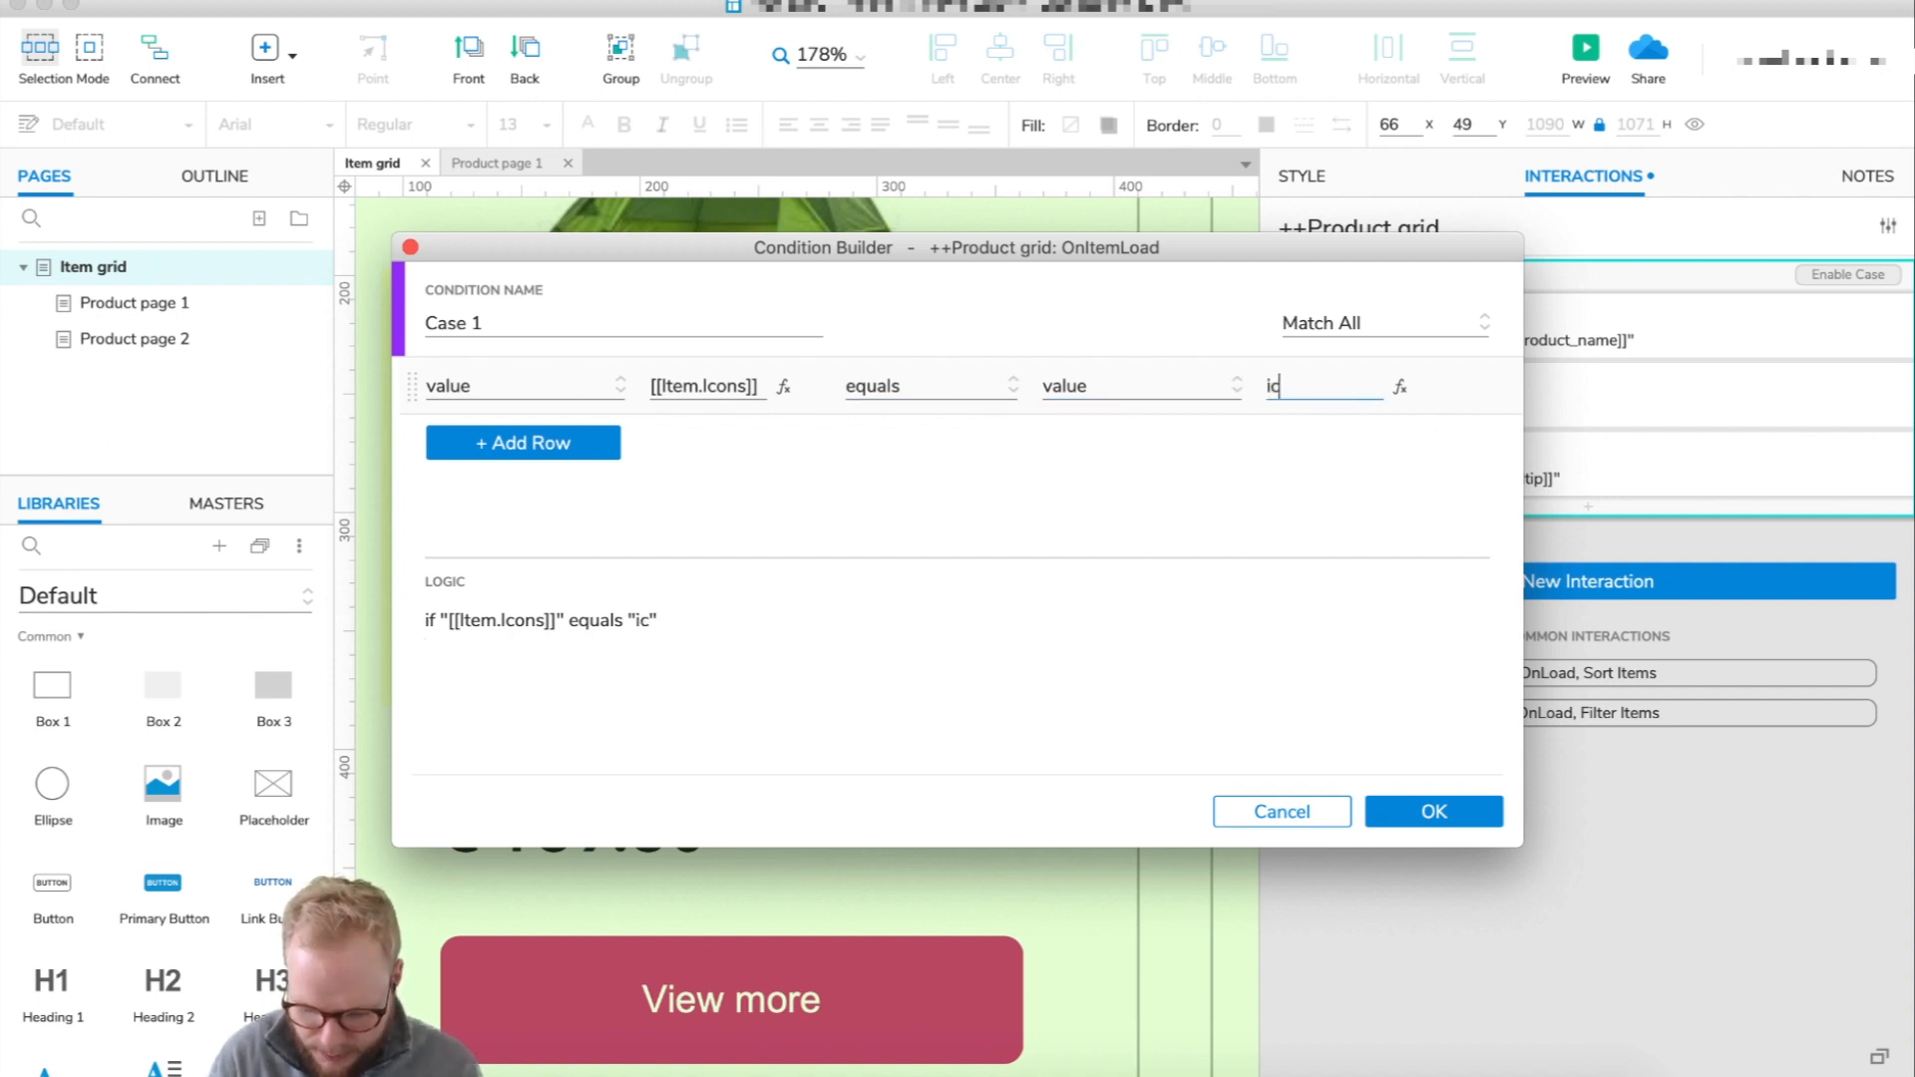
type("on set 1")
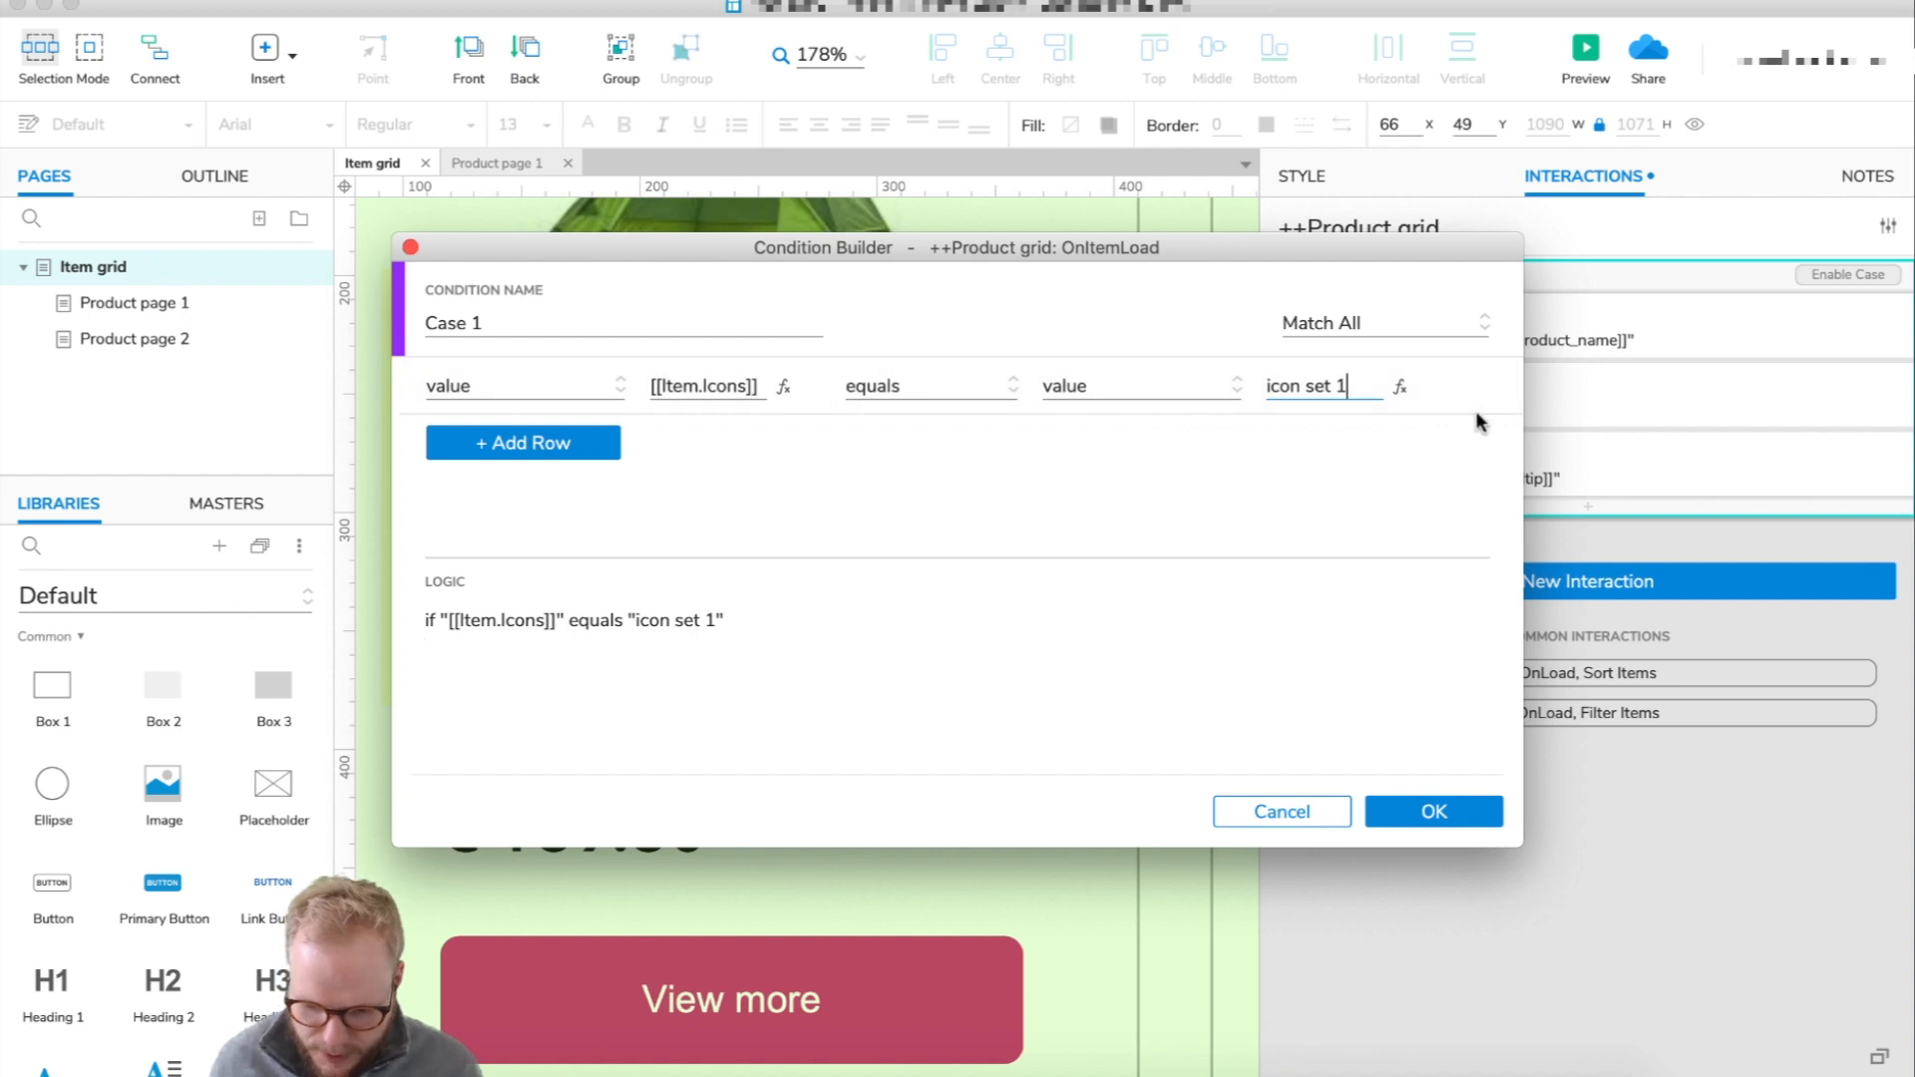
left_click(1417, 809)
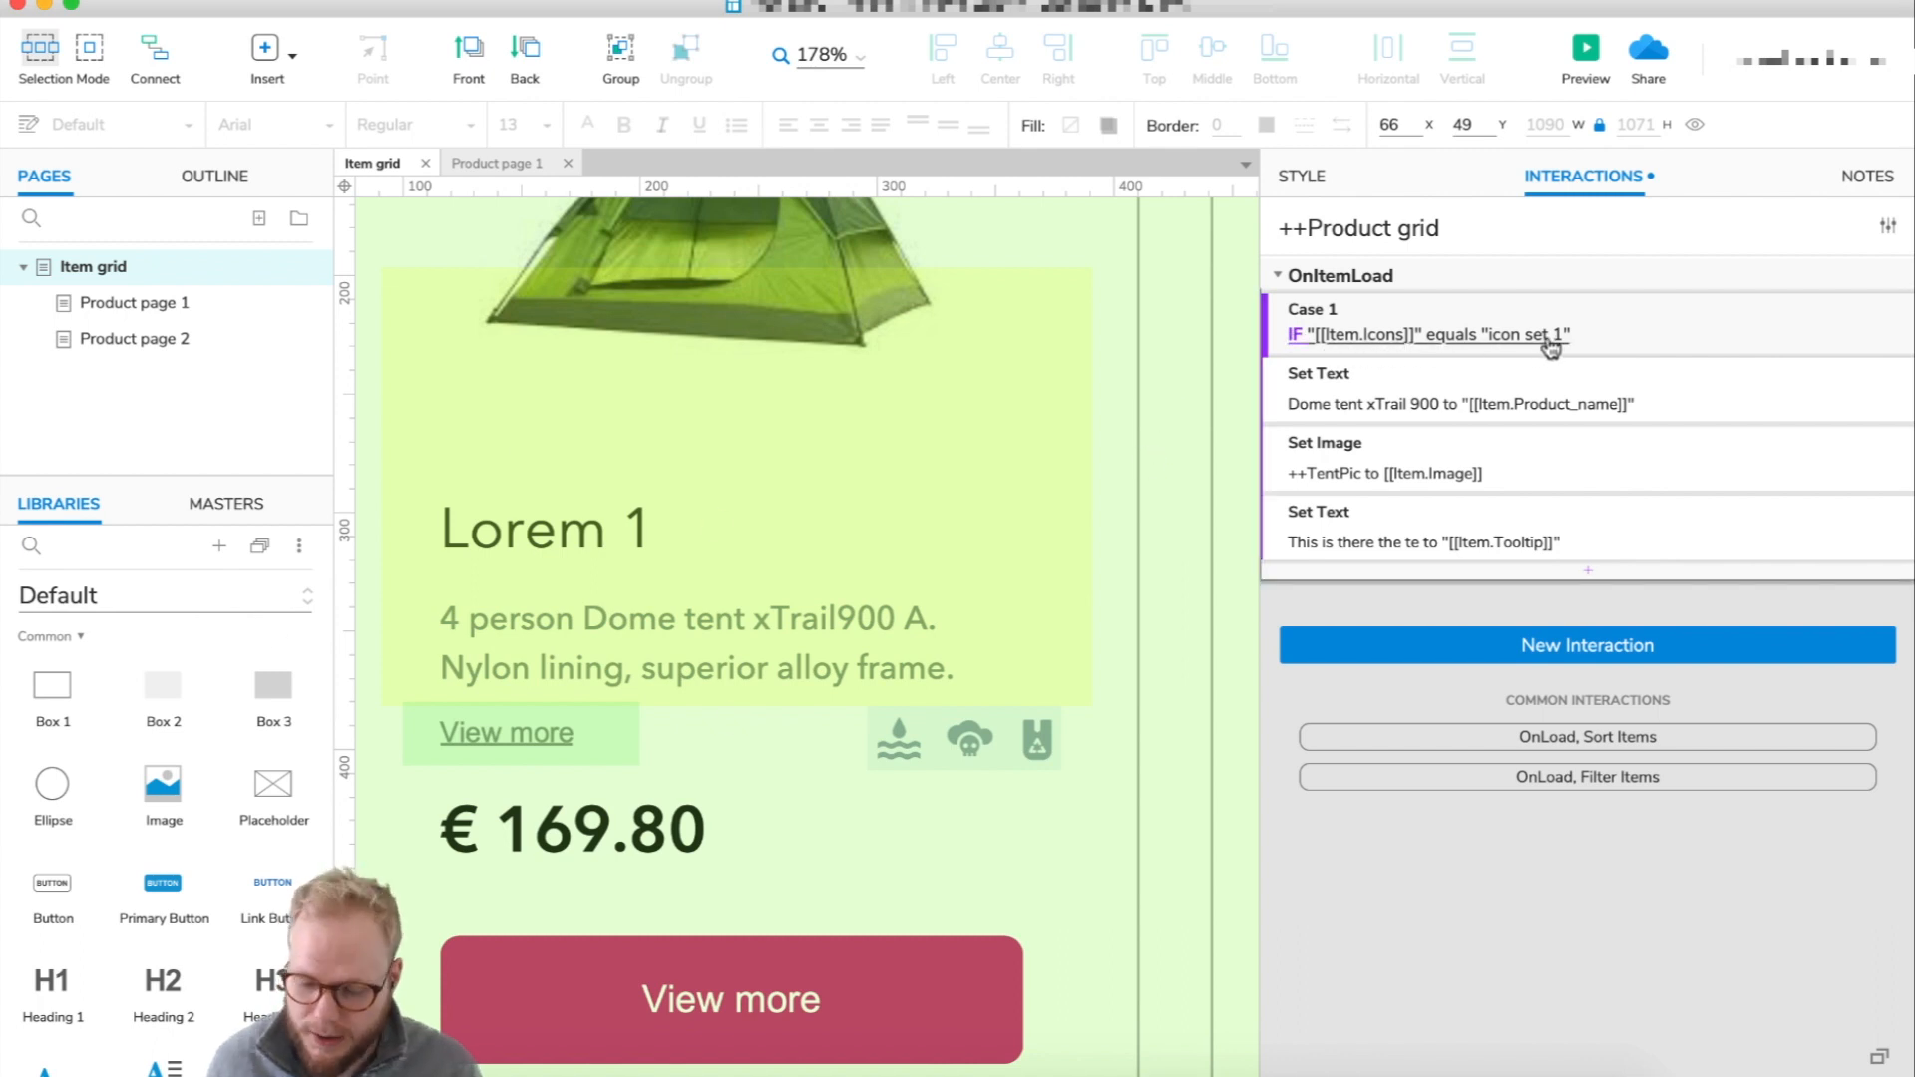
- Add a Set Panel State action to Case 1 that sets the ++icons panel to State1
left_click(1588, 571)
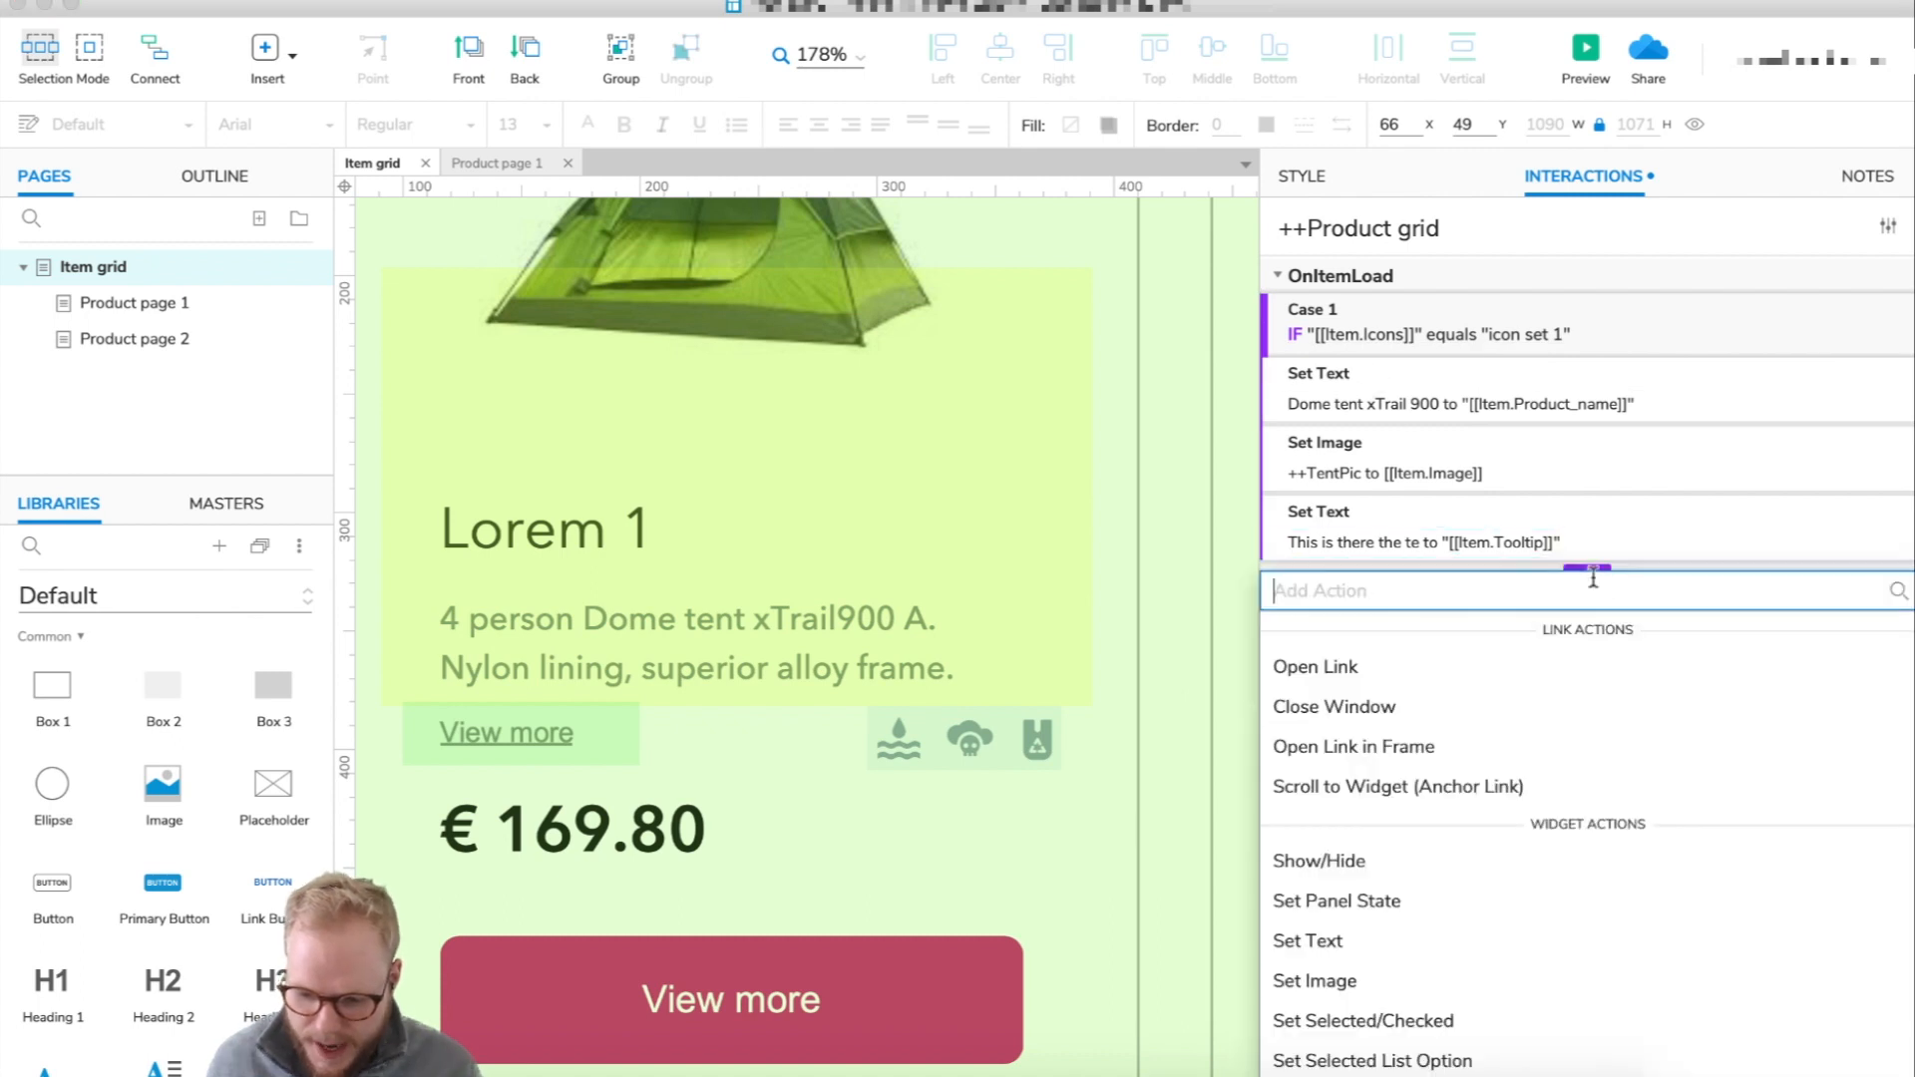
left_click(1332, 902)
left_click(1398, 766)
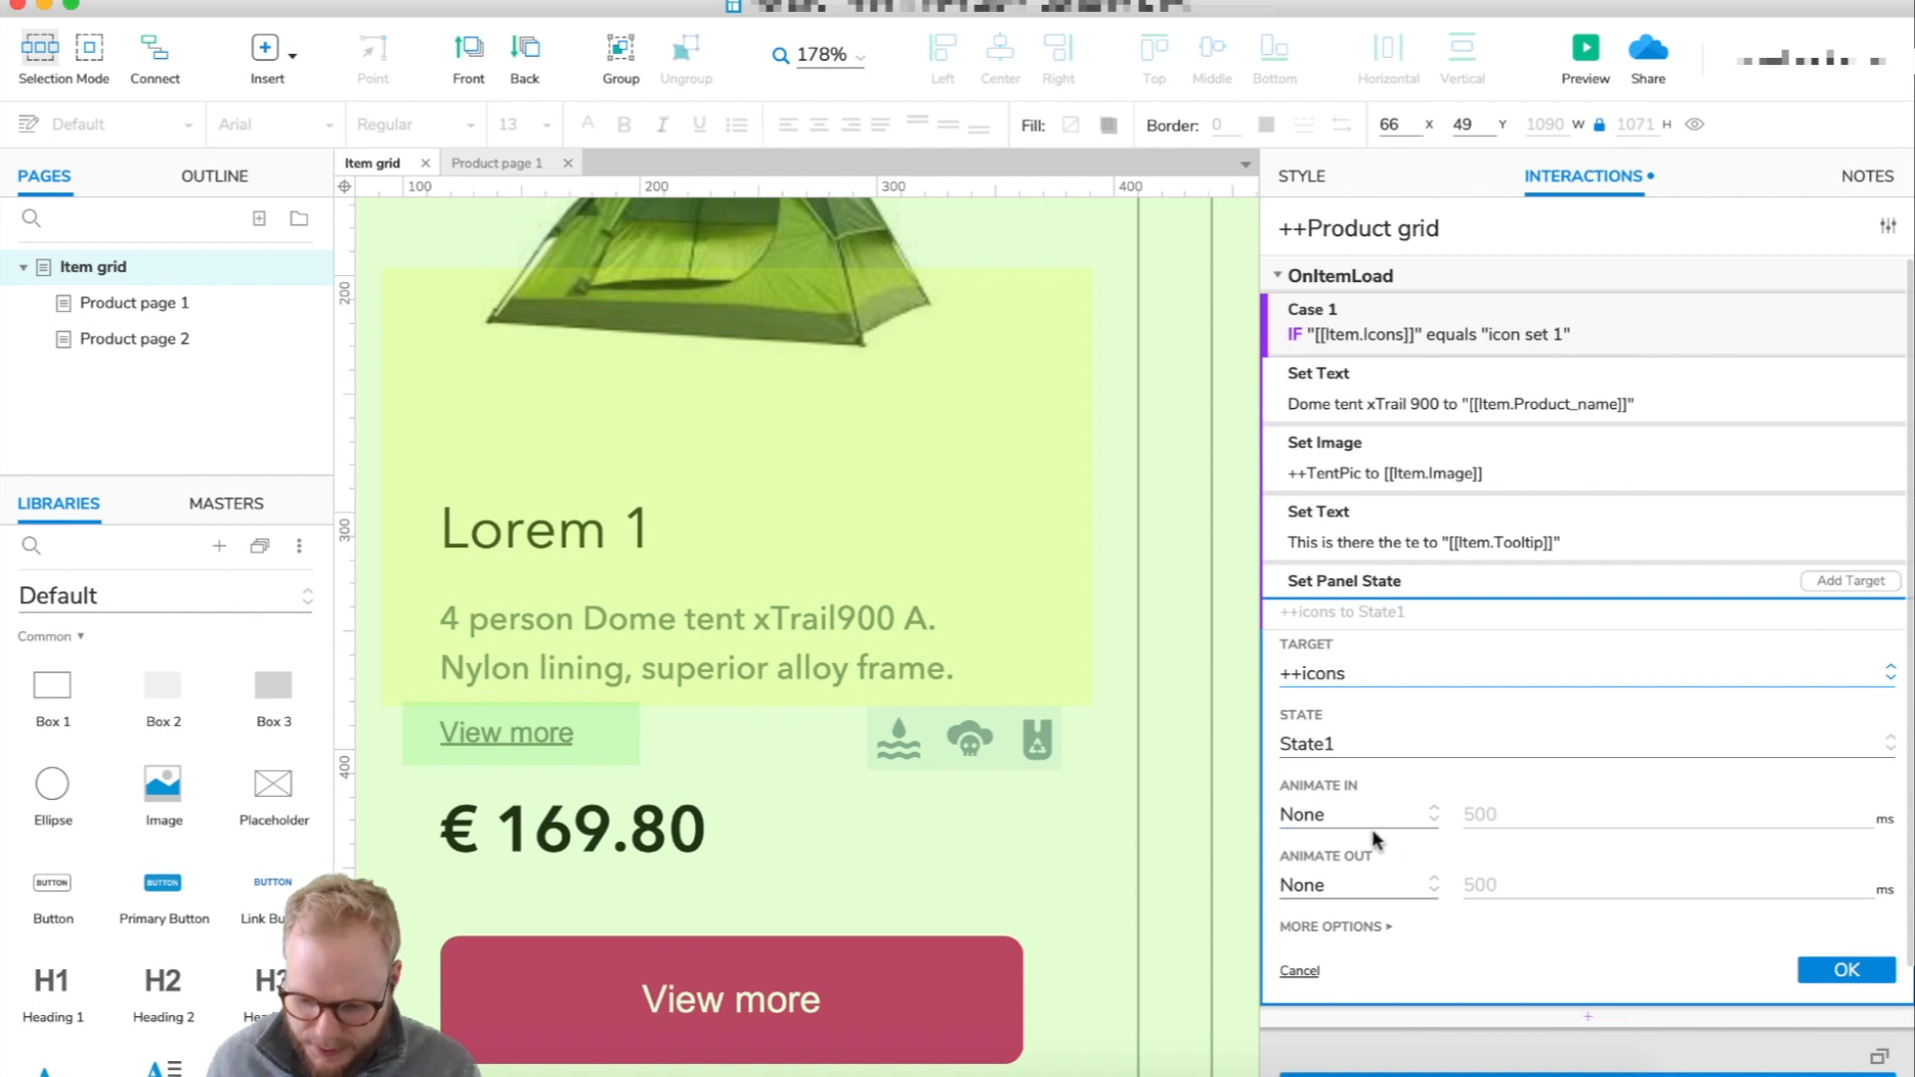
left_click(1846, 969)
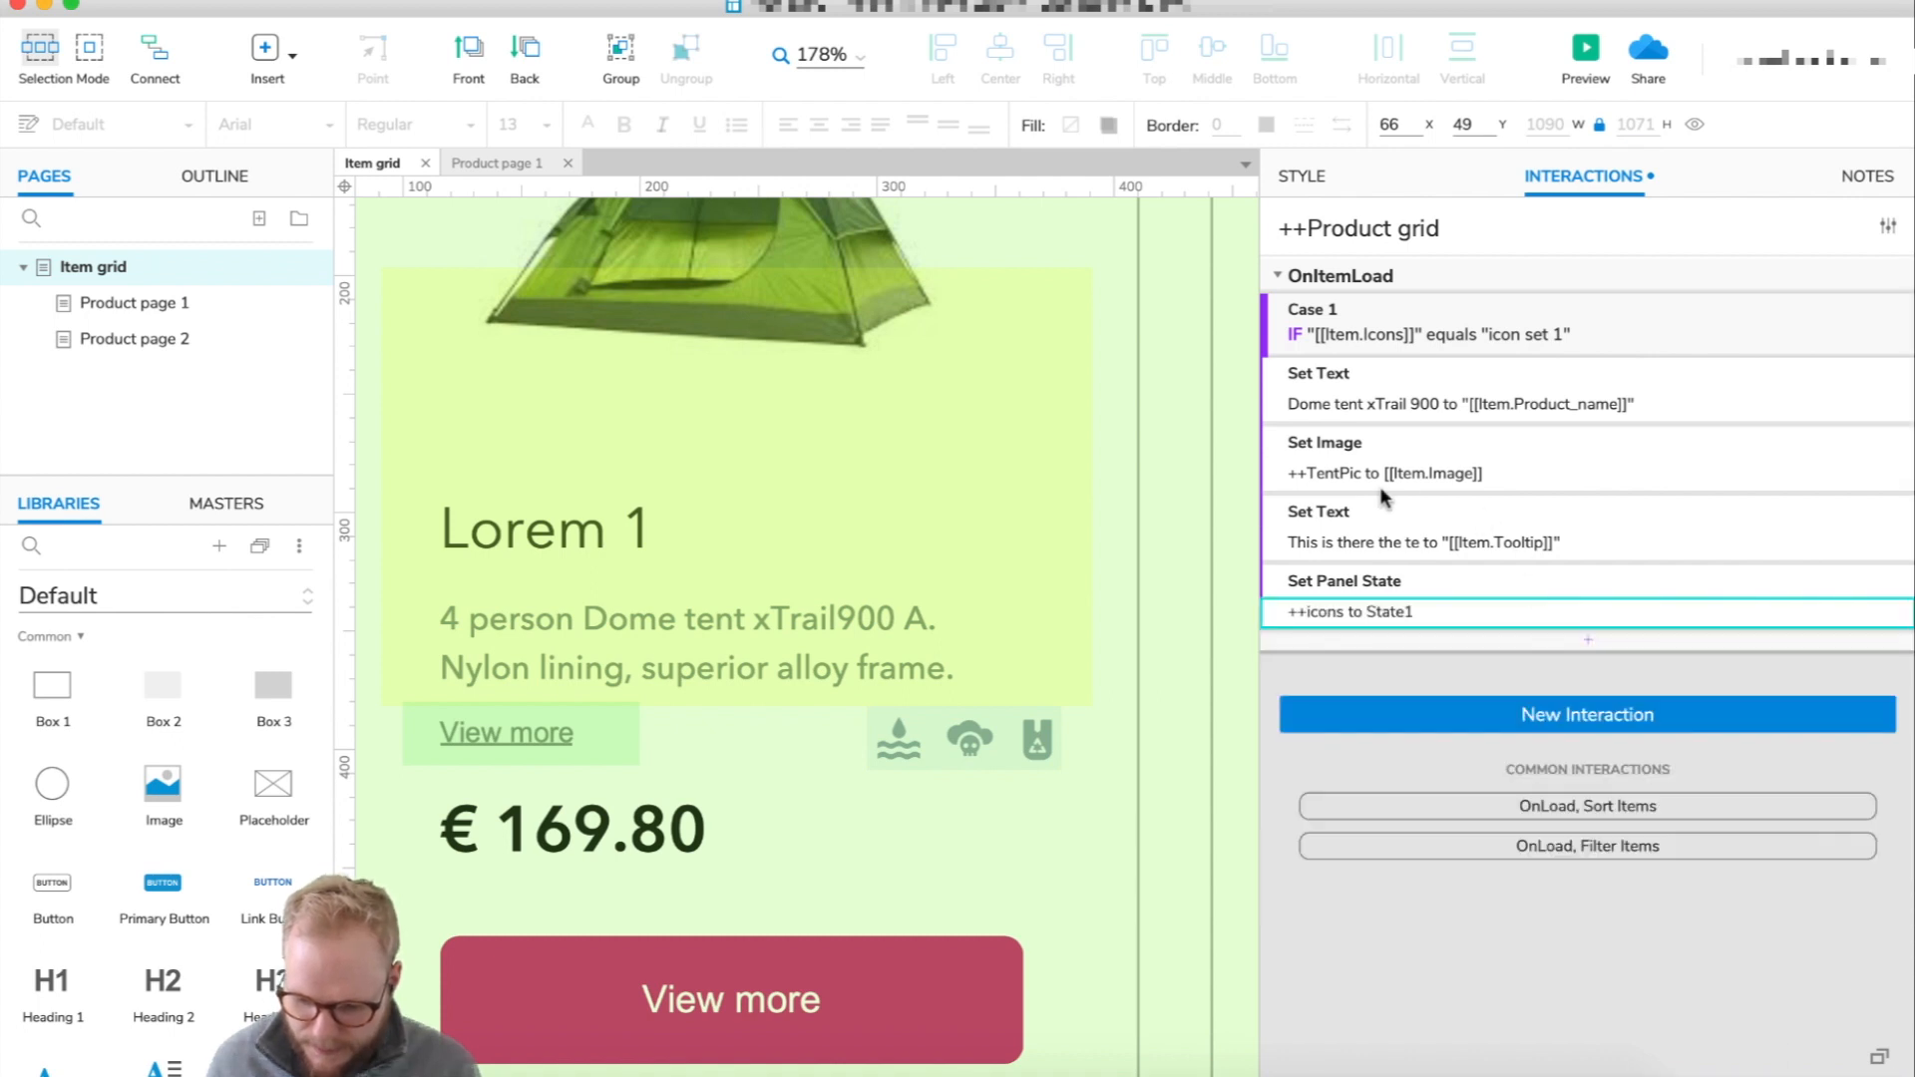
- Duplicate Case 1 within OnItemLoad and switch the copy's condition from ELSE IF to IF
left_click(1689, 319)
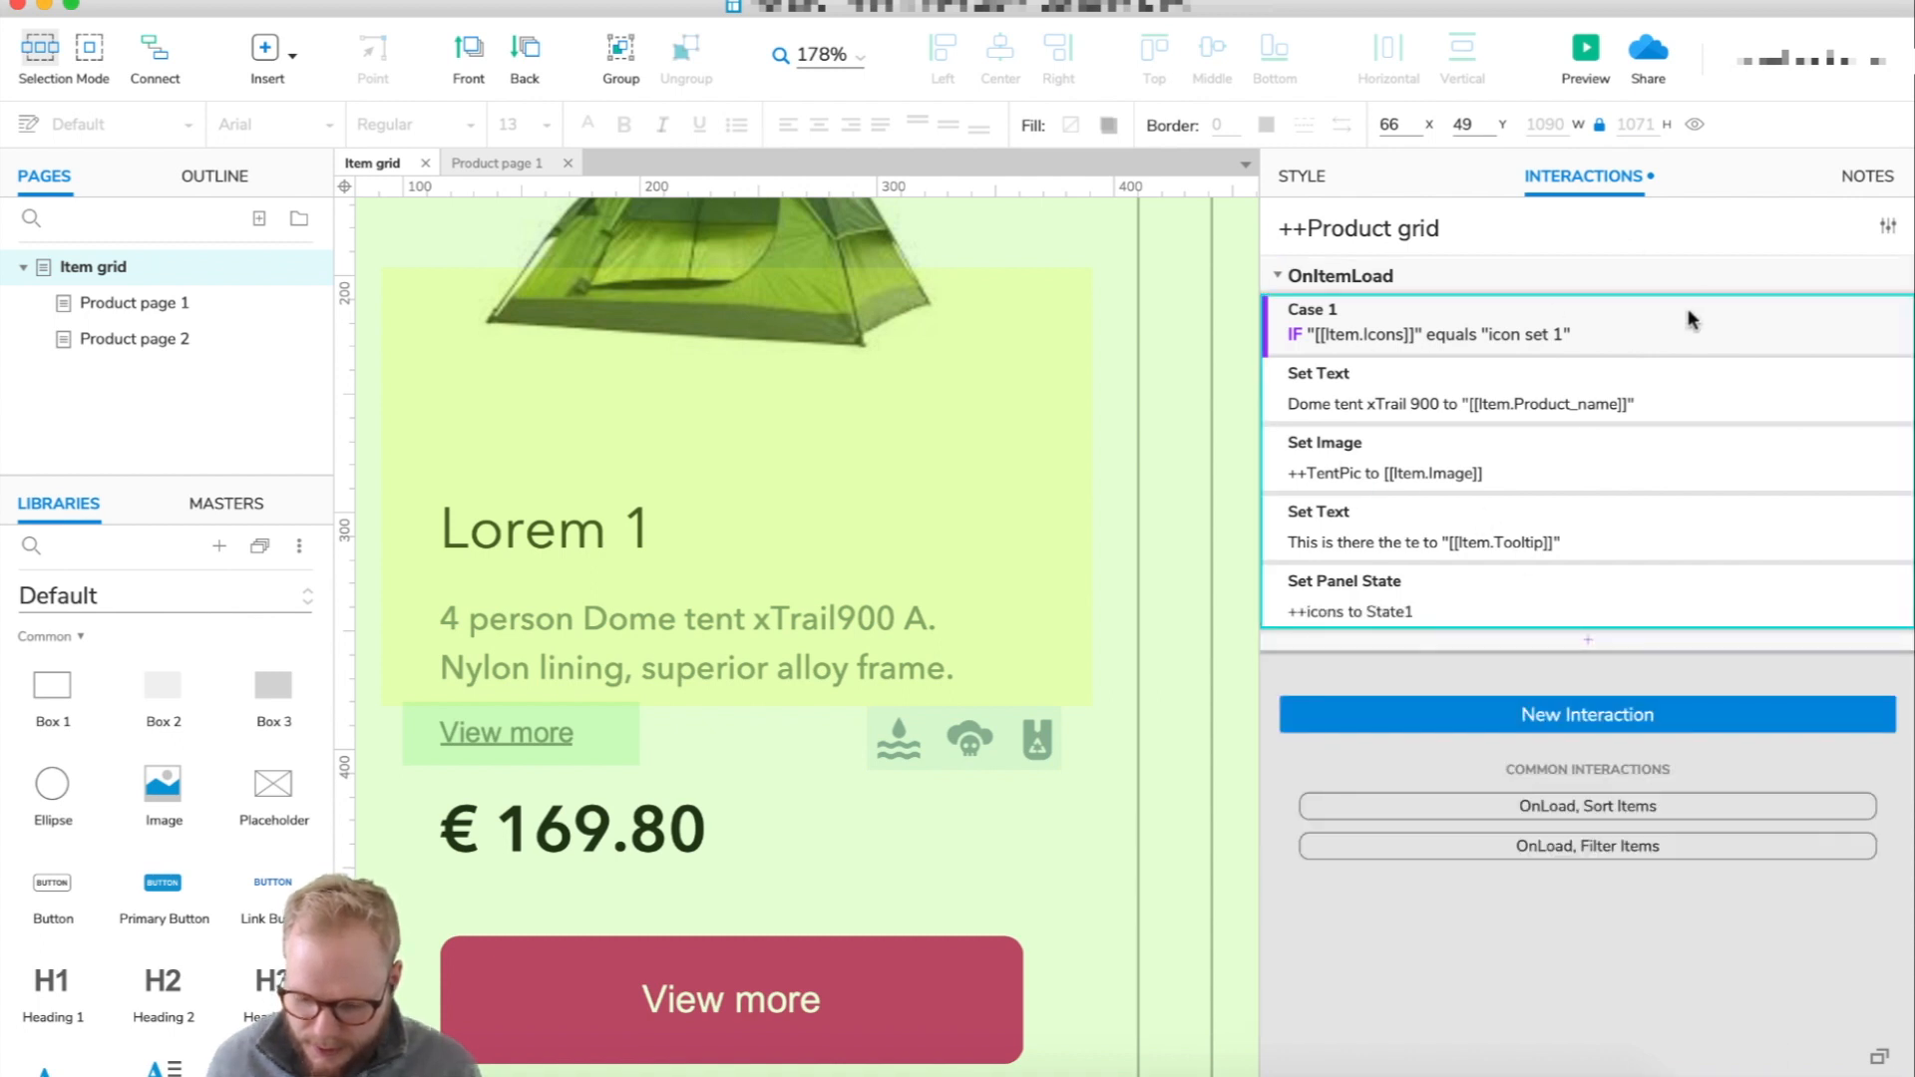
left_click(1582, 269)
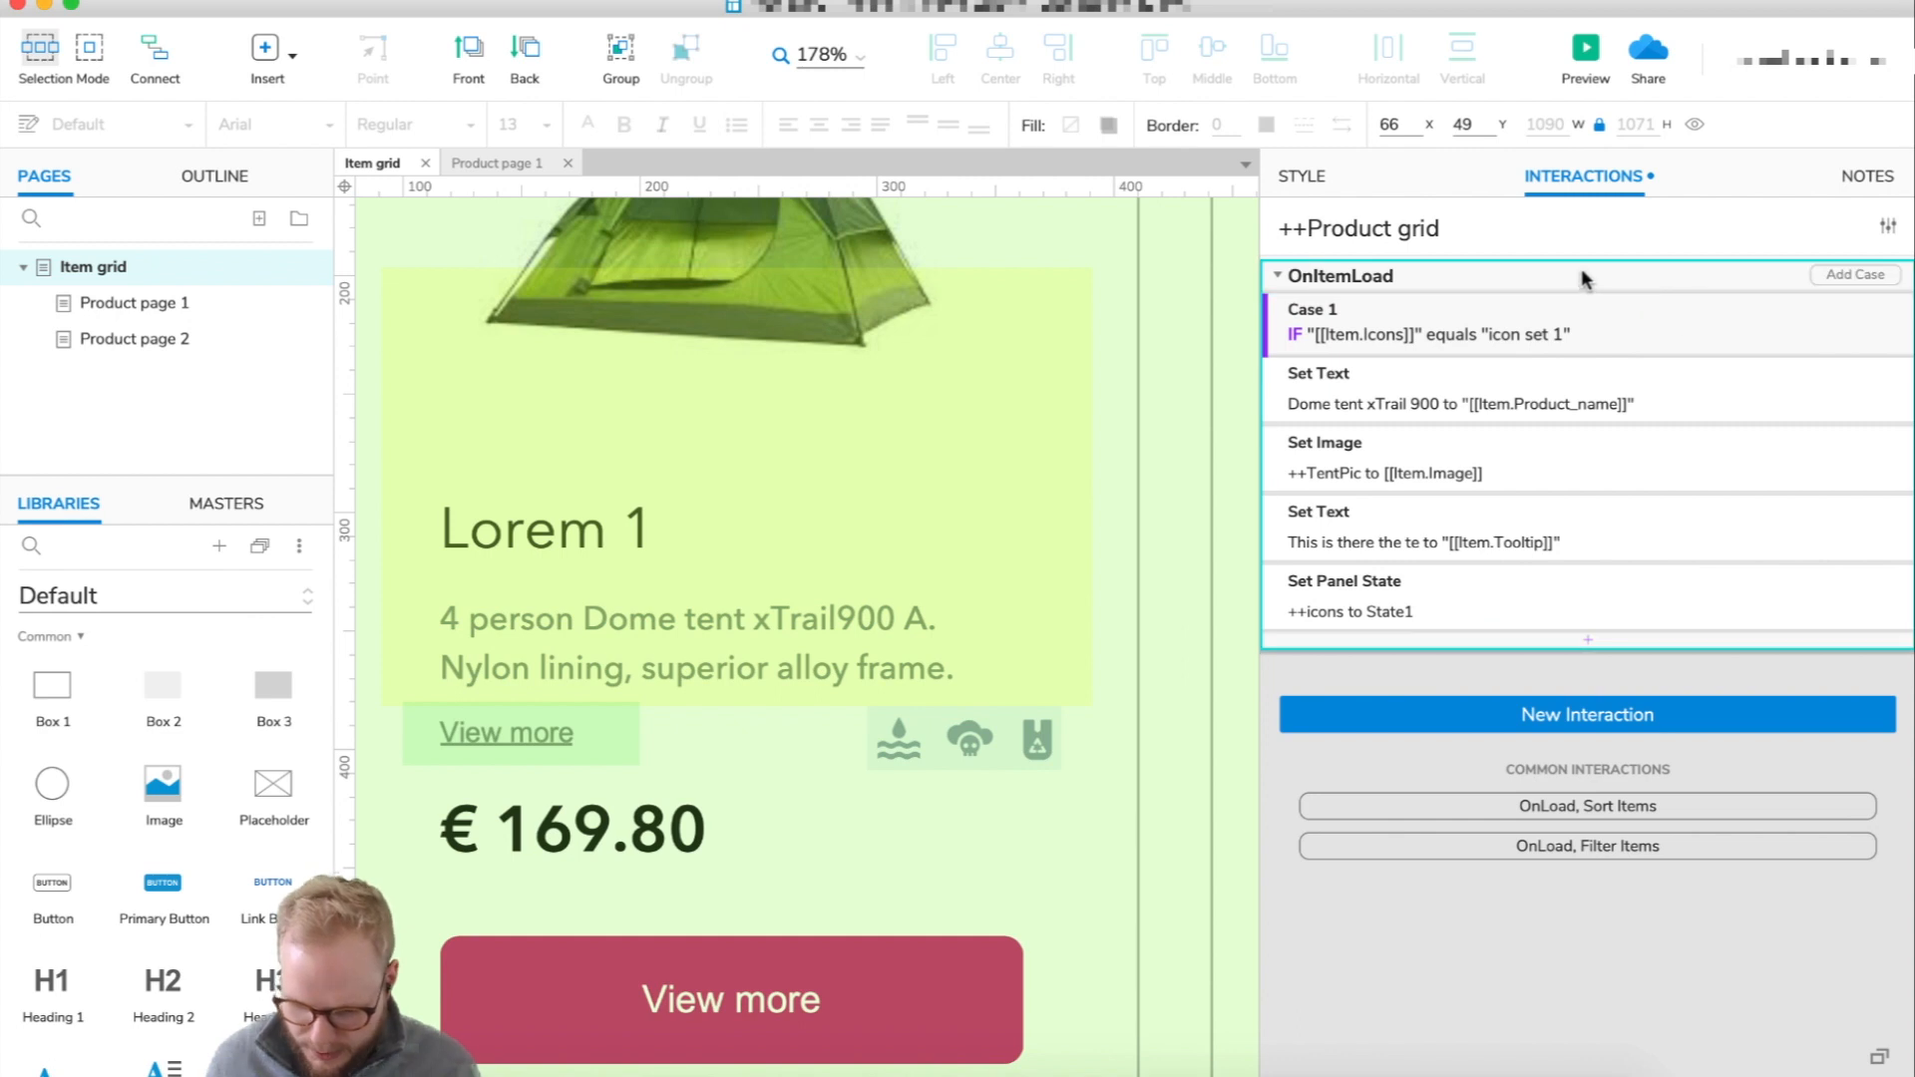
key("super+c")
key("super+v")
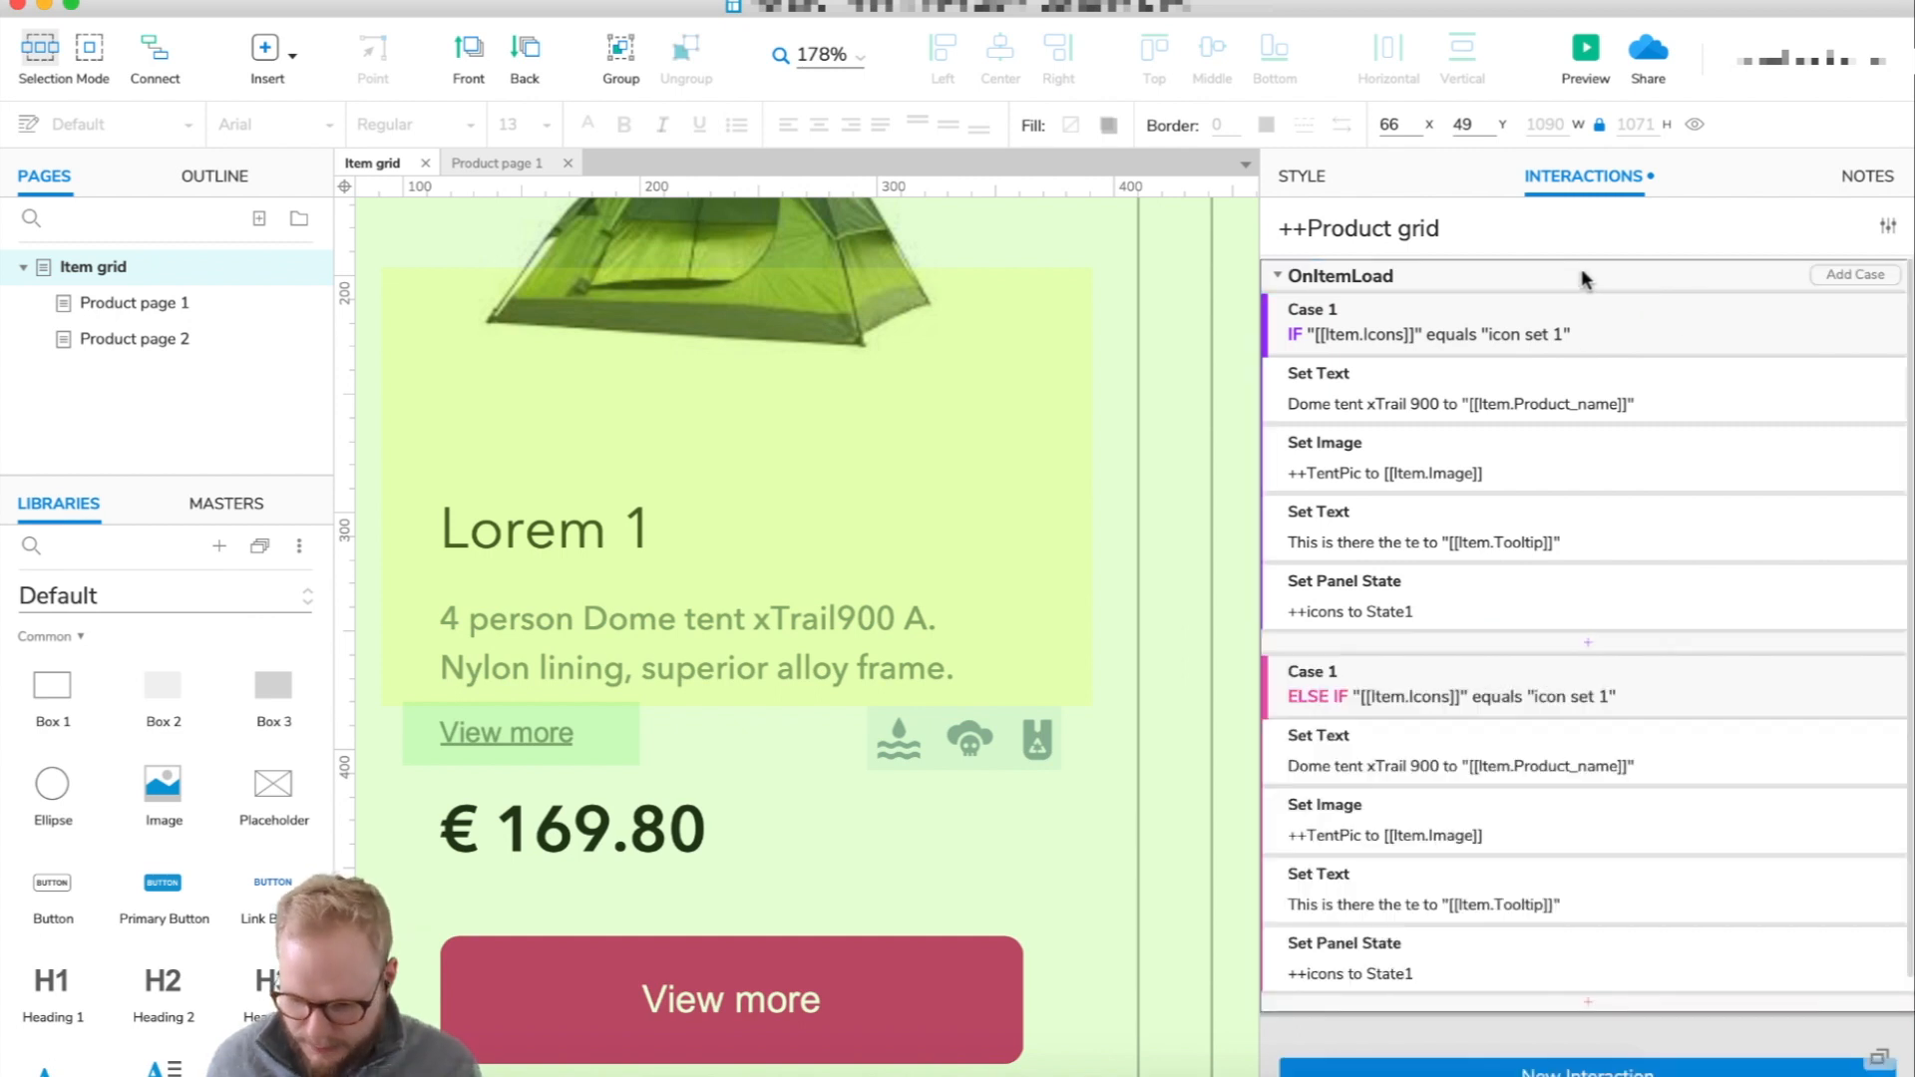
right_click(1356, 718)
left_click(1407, 891)
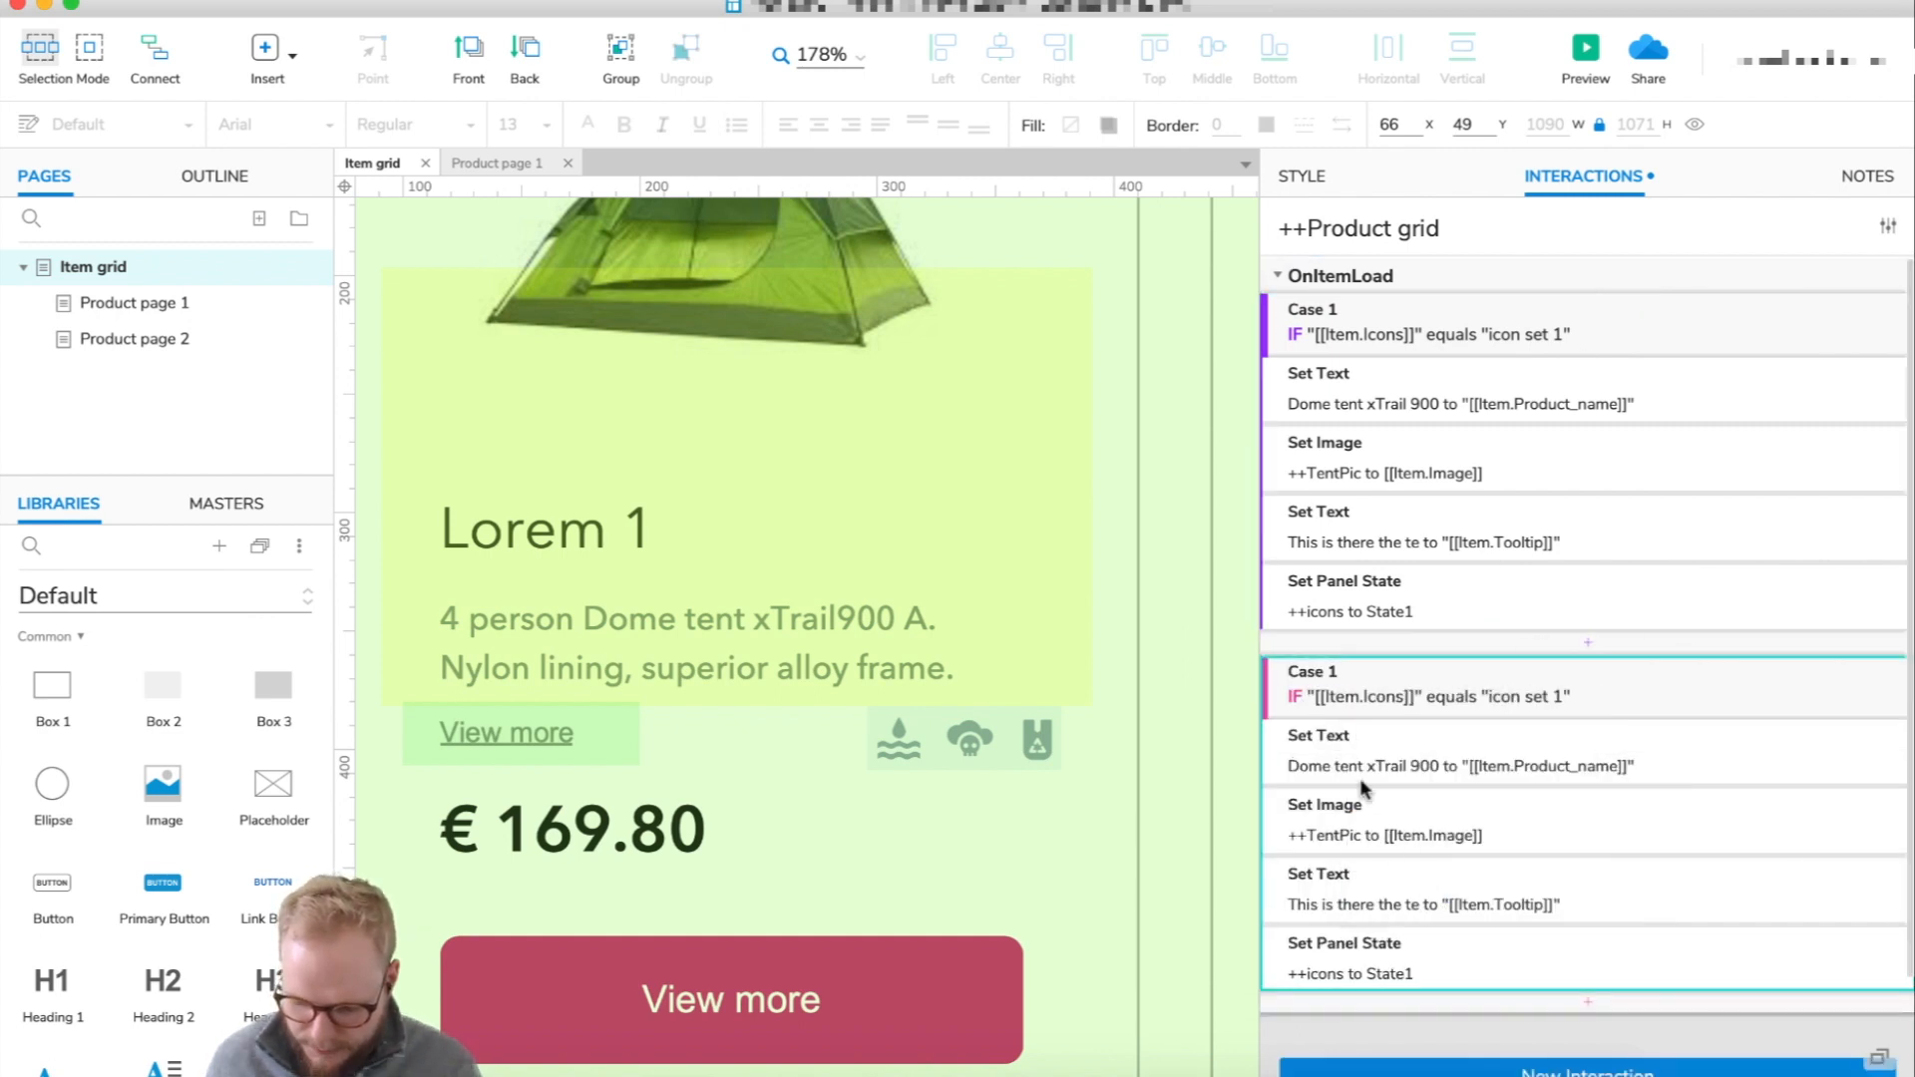
- Rename the copied case to Case 2 and make its condition check for "icon set 2"
scroll(1358, 698, "down", 1)
double_click(1333, 638)
left_click(1334, 638)
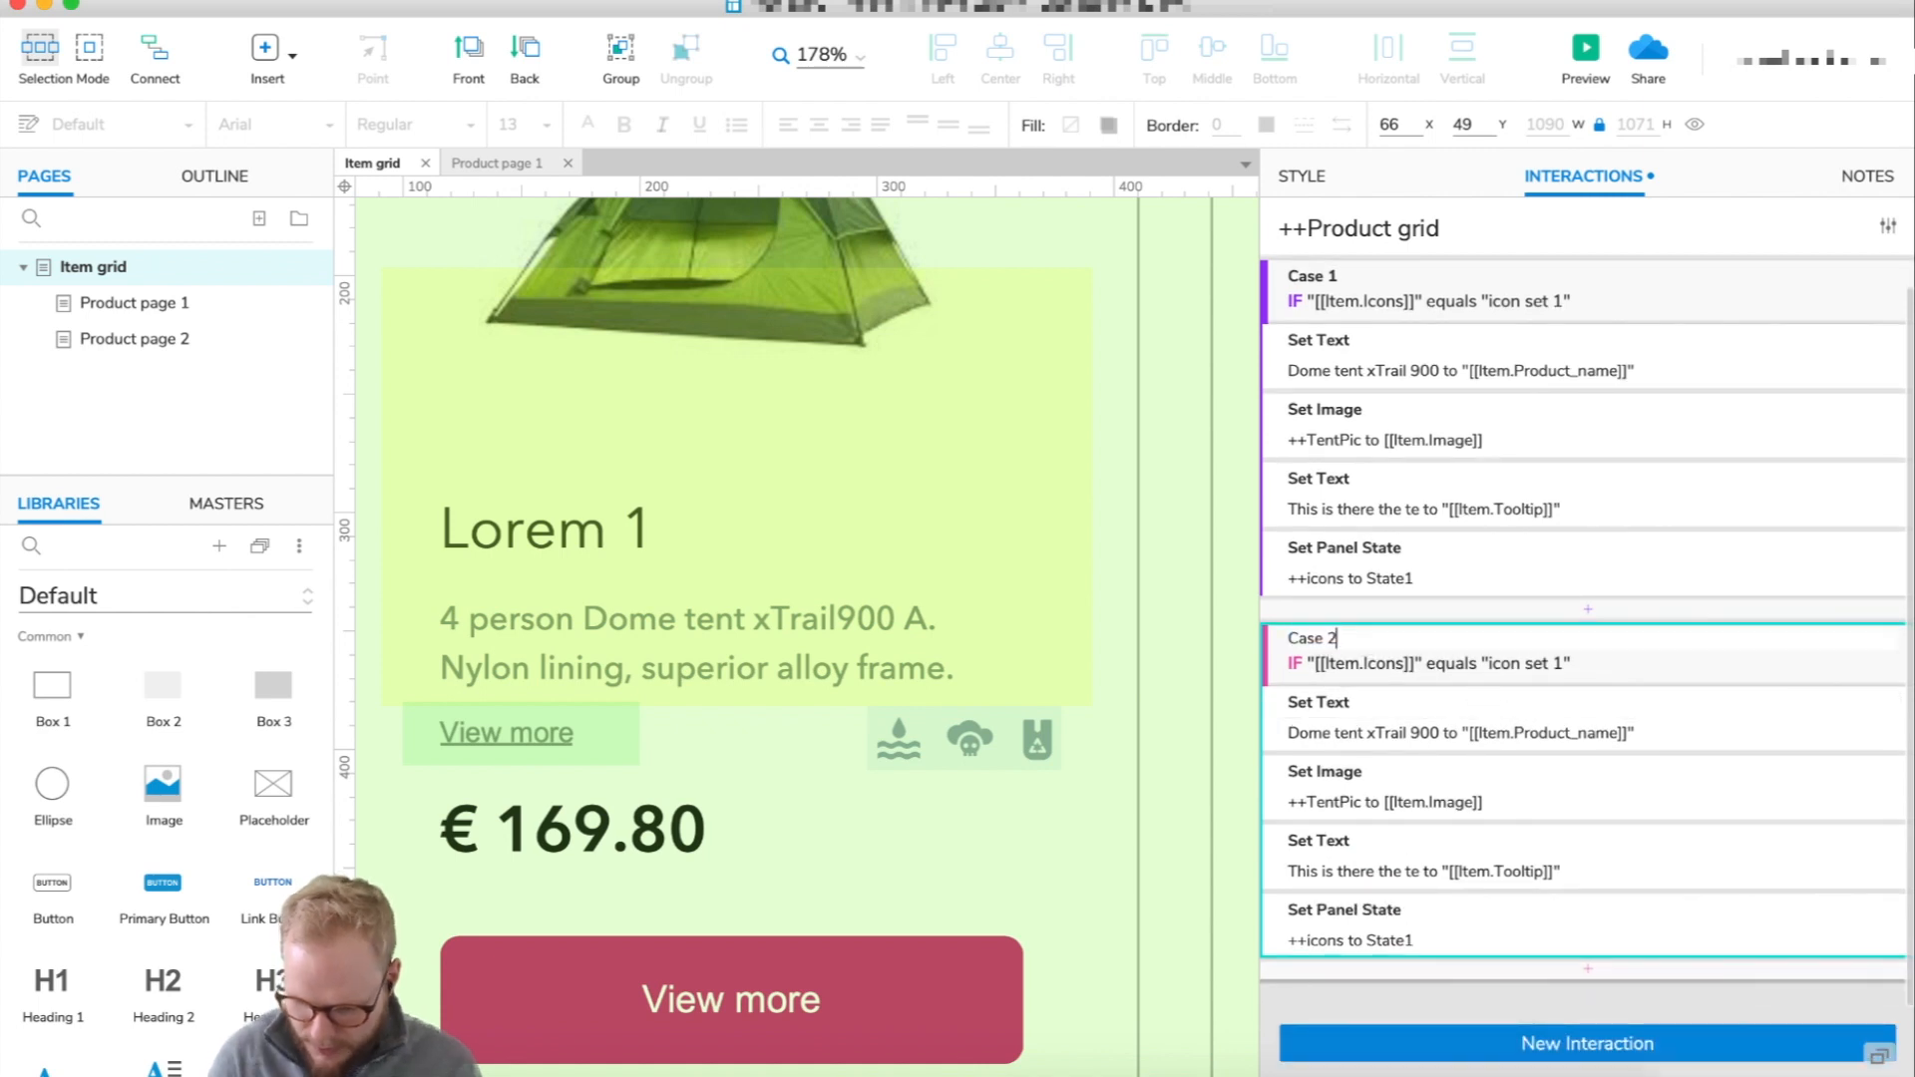
double_click(1417, 667)
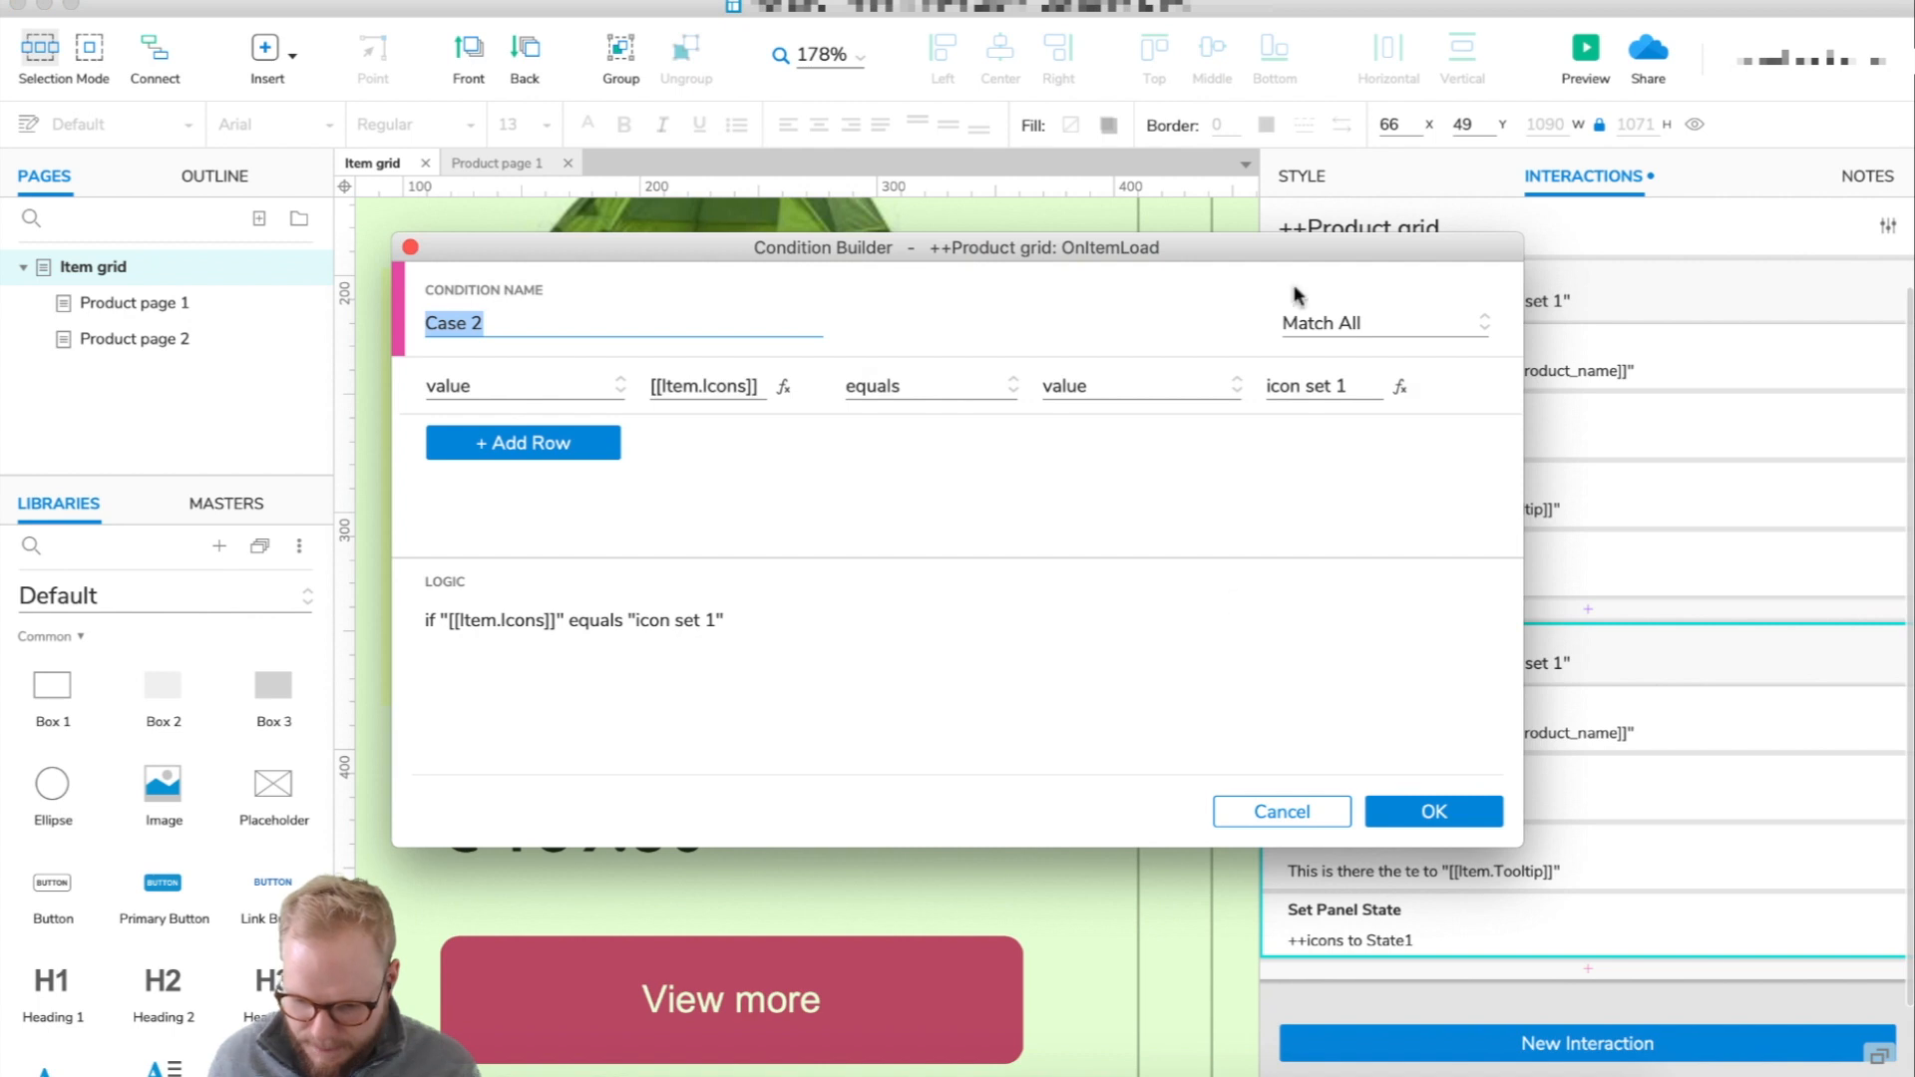
left_click(1347, 385)
left_click(1433, 810)
- Set the ++icons panel to State2 in Case 2's Set Panel State action
left_click(1385, 943)
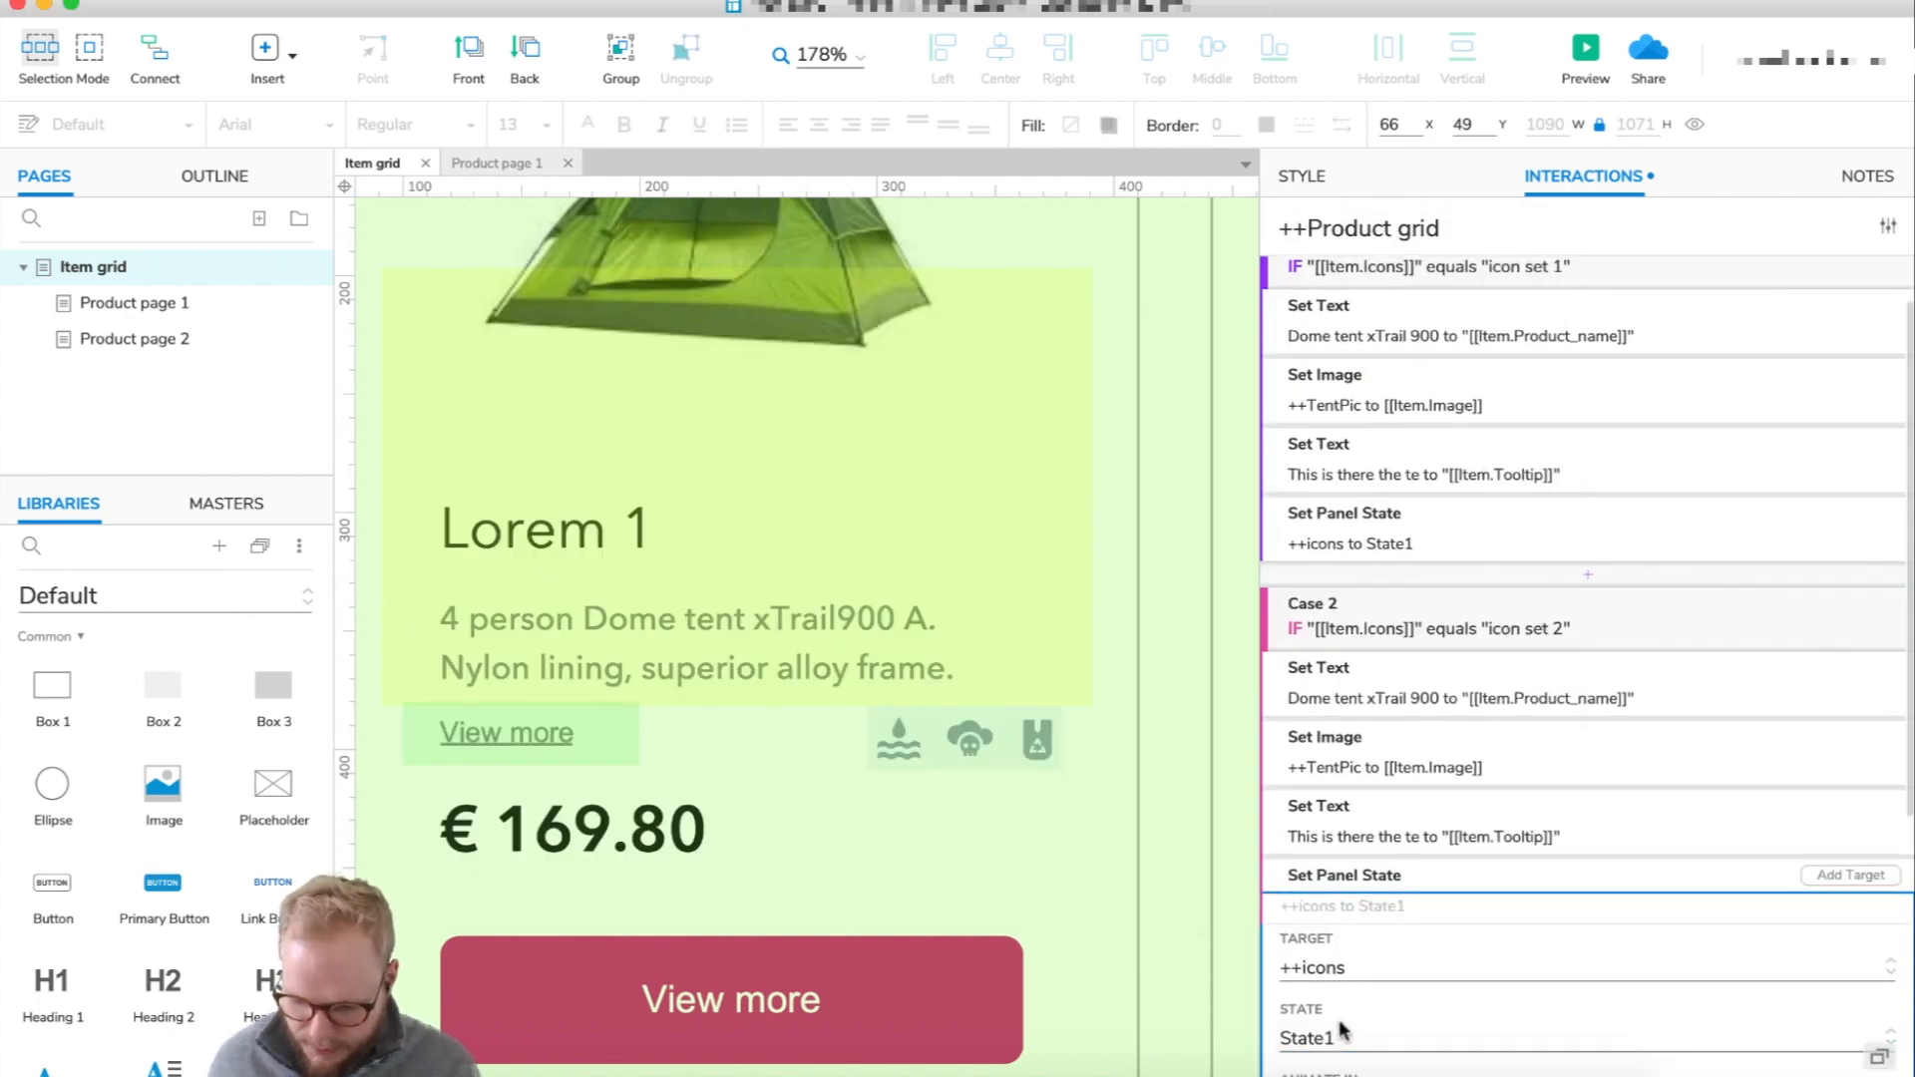
left_click(1346, 1028)
left_click(1352, 878)
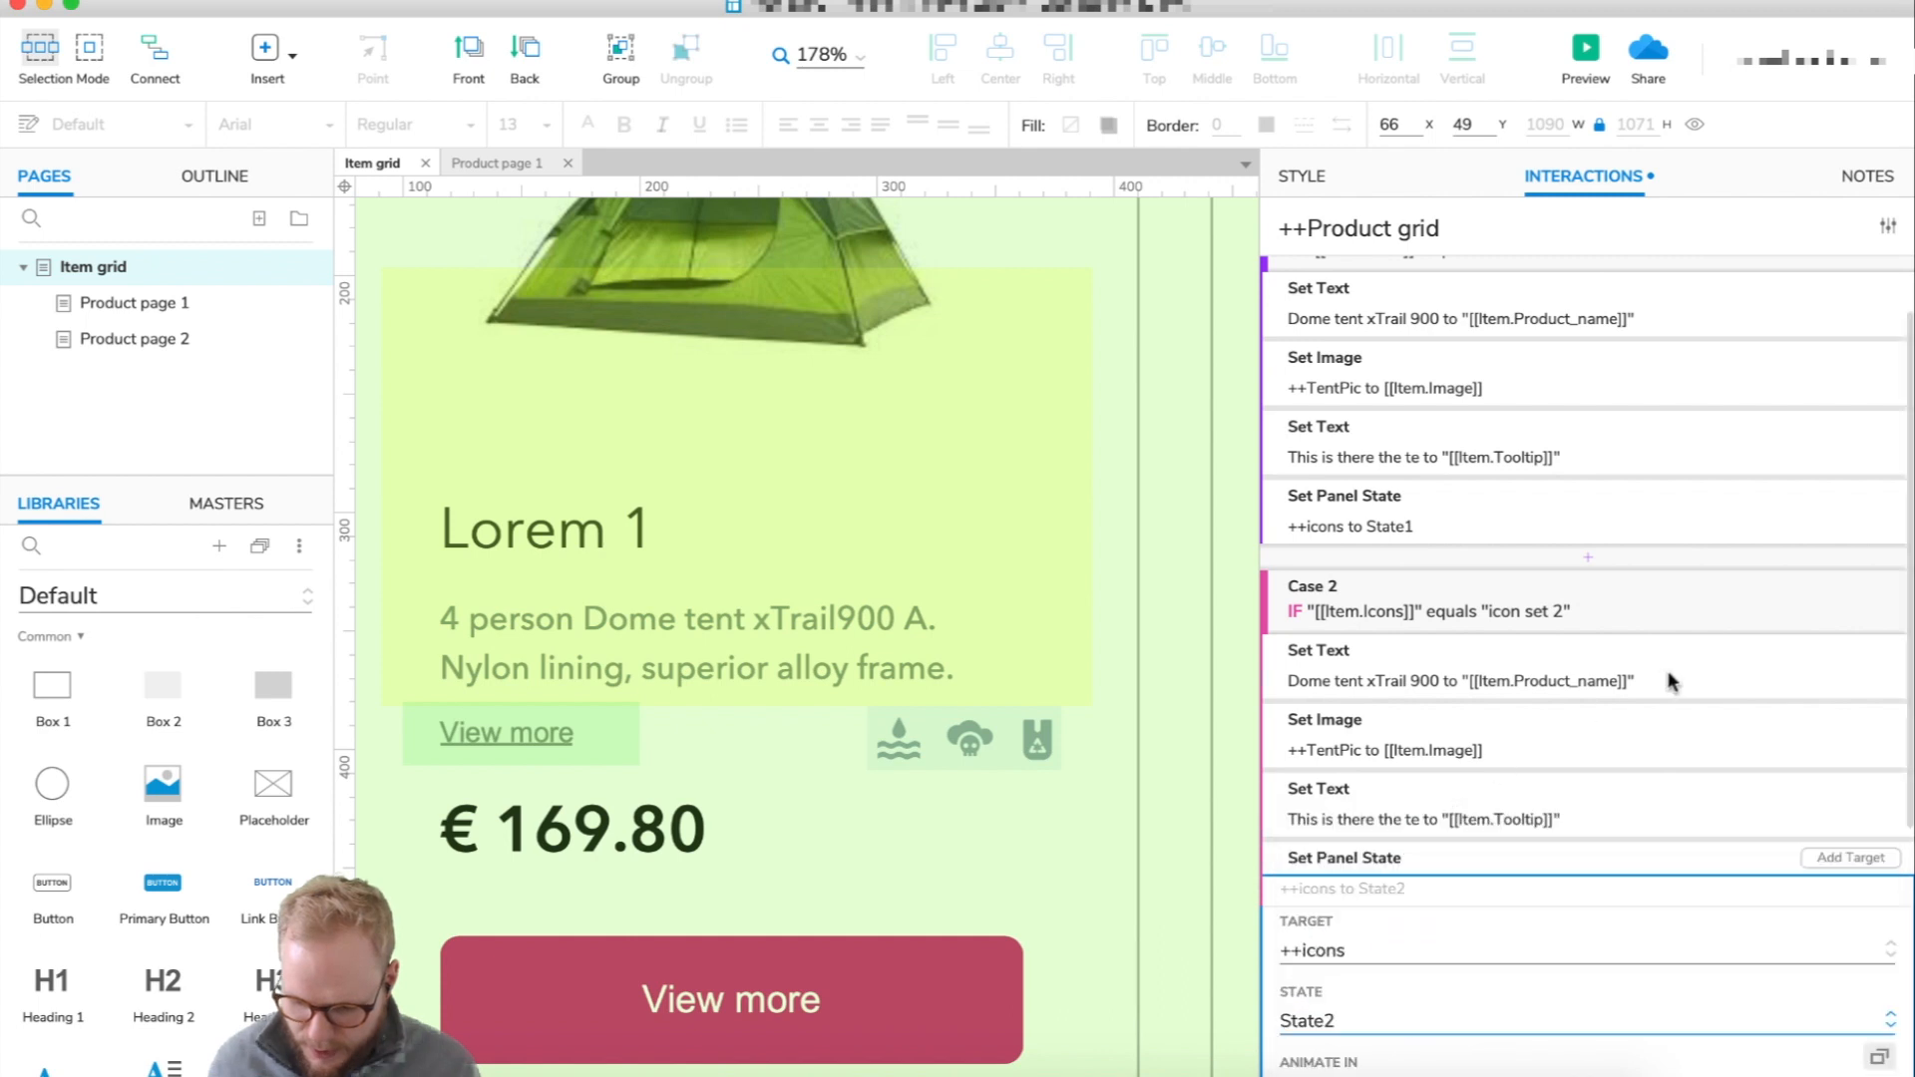
left_click(1847, 894)
- Duplicate Case 2 with all its actions as a separate IF case below it
scroll(1577, 631, "up", 2)
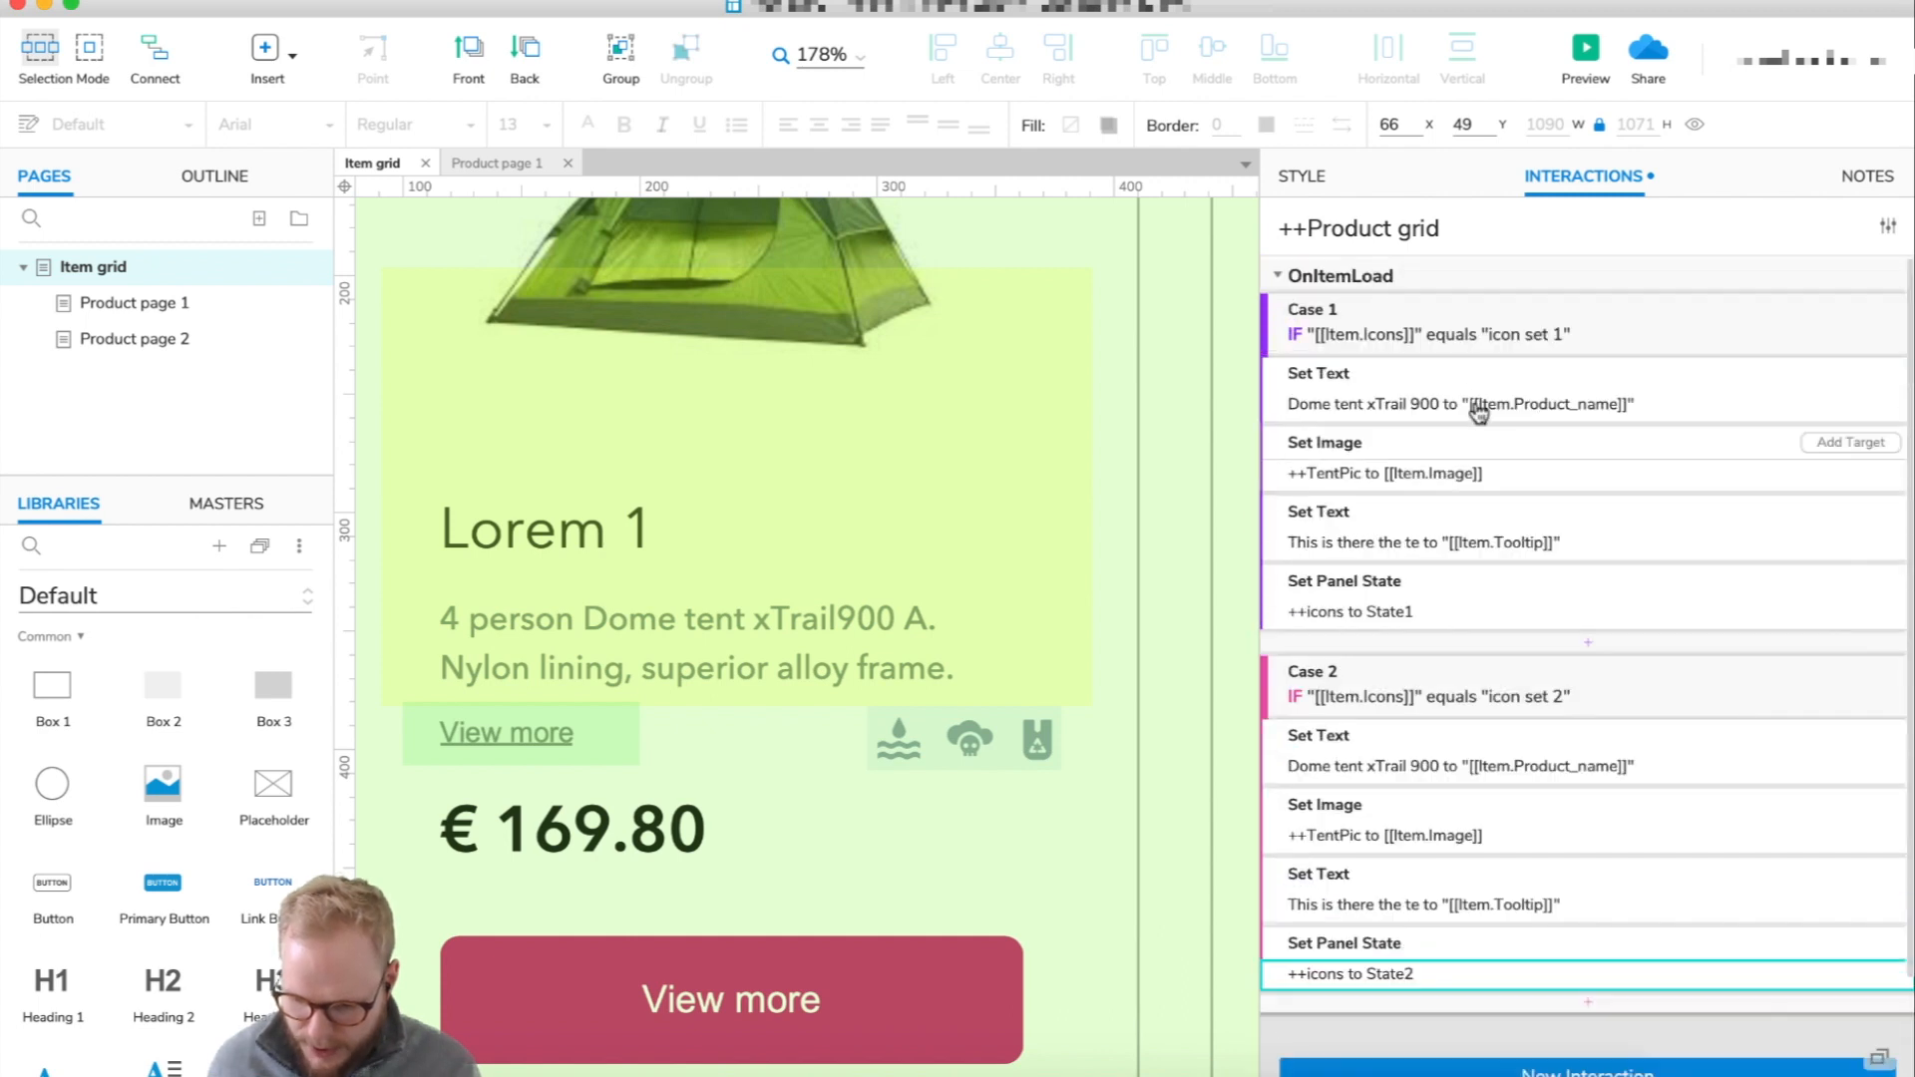
left_click(1512, 676)
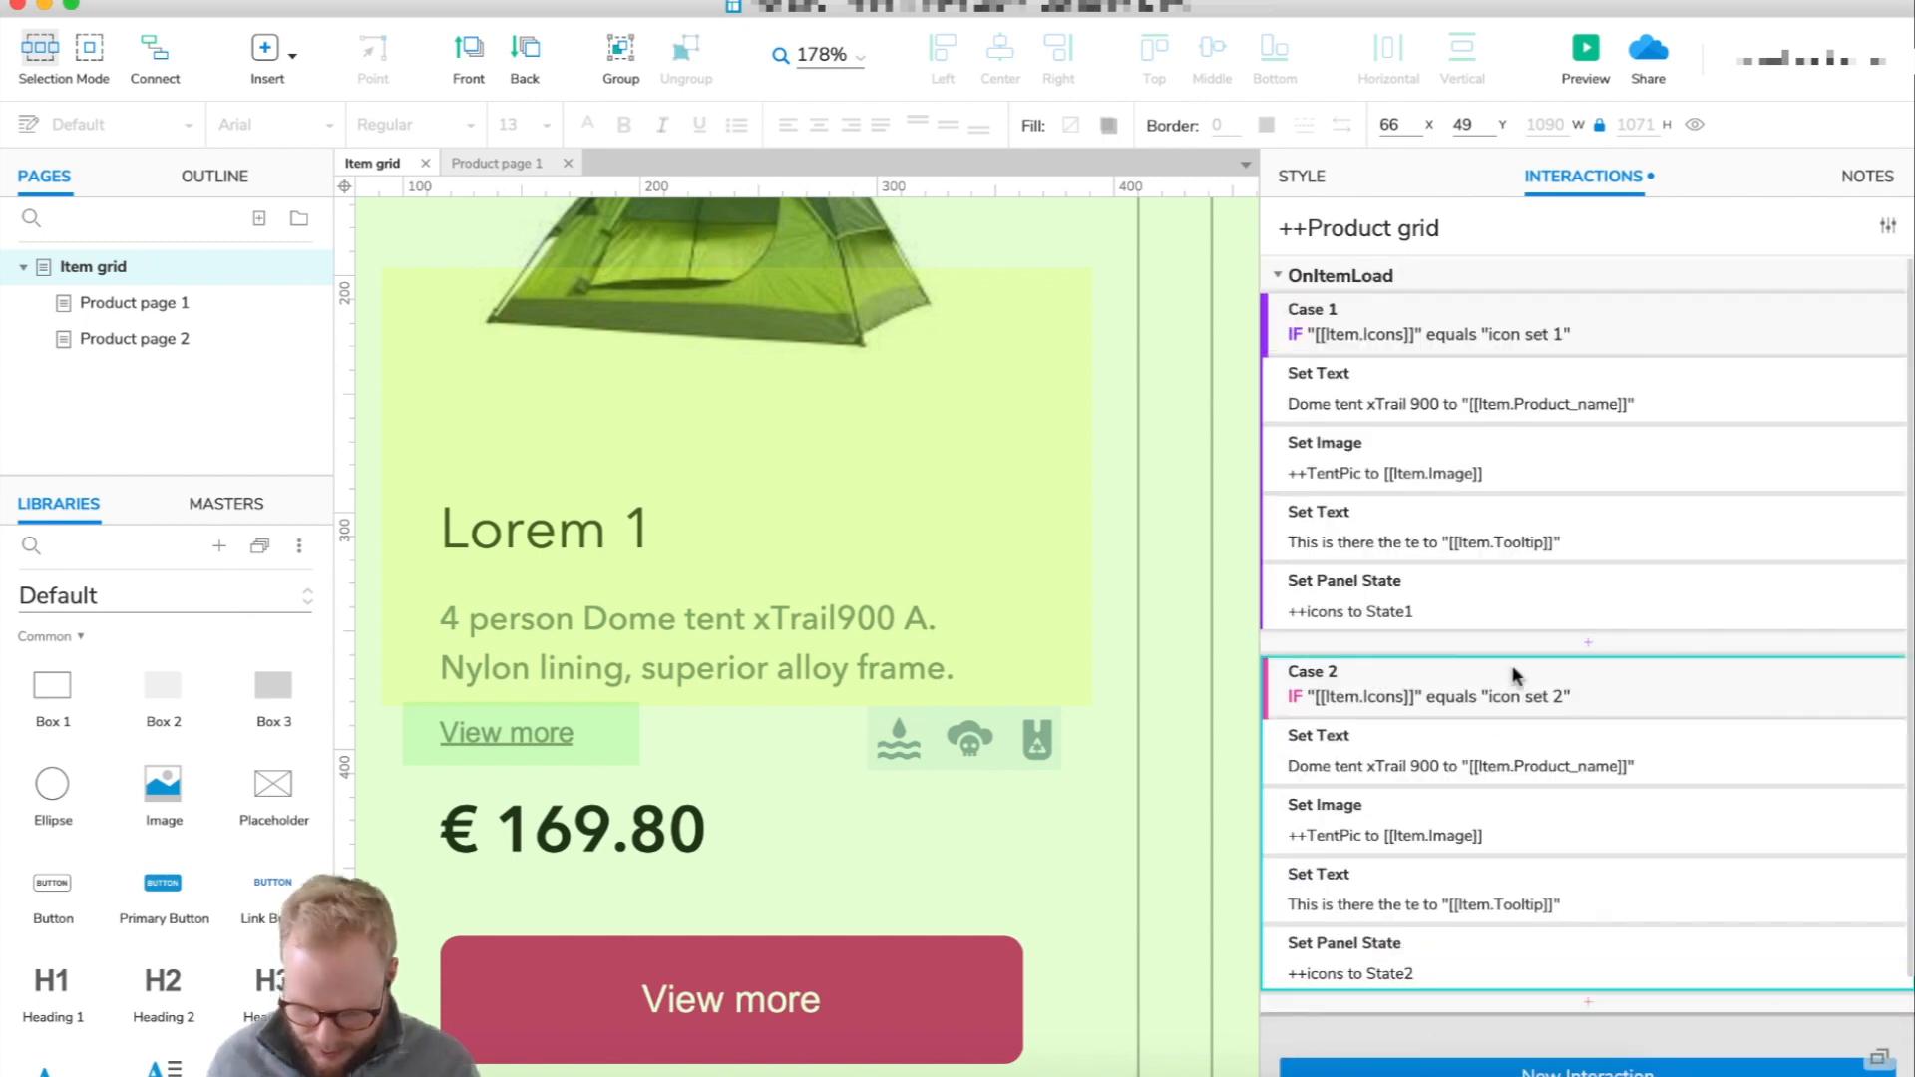
key("ctrl+v")
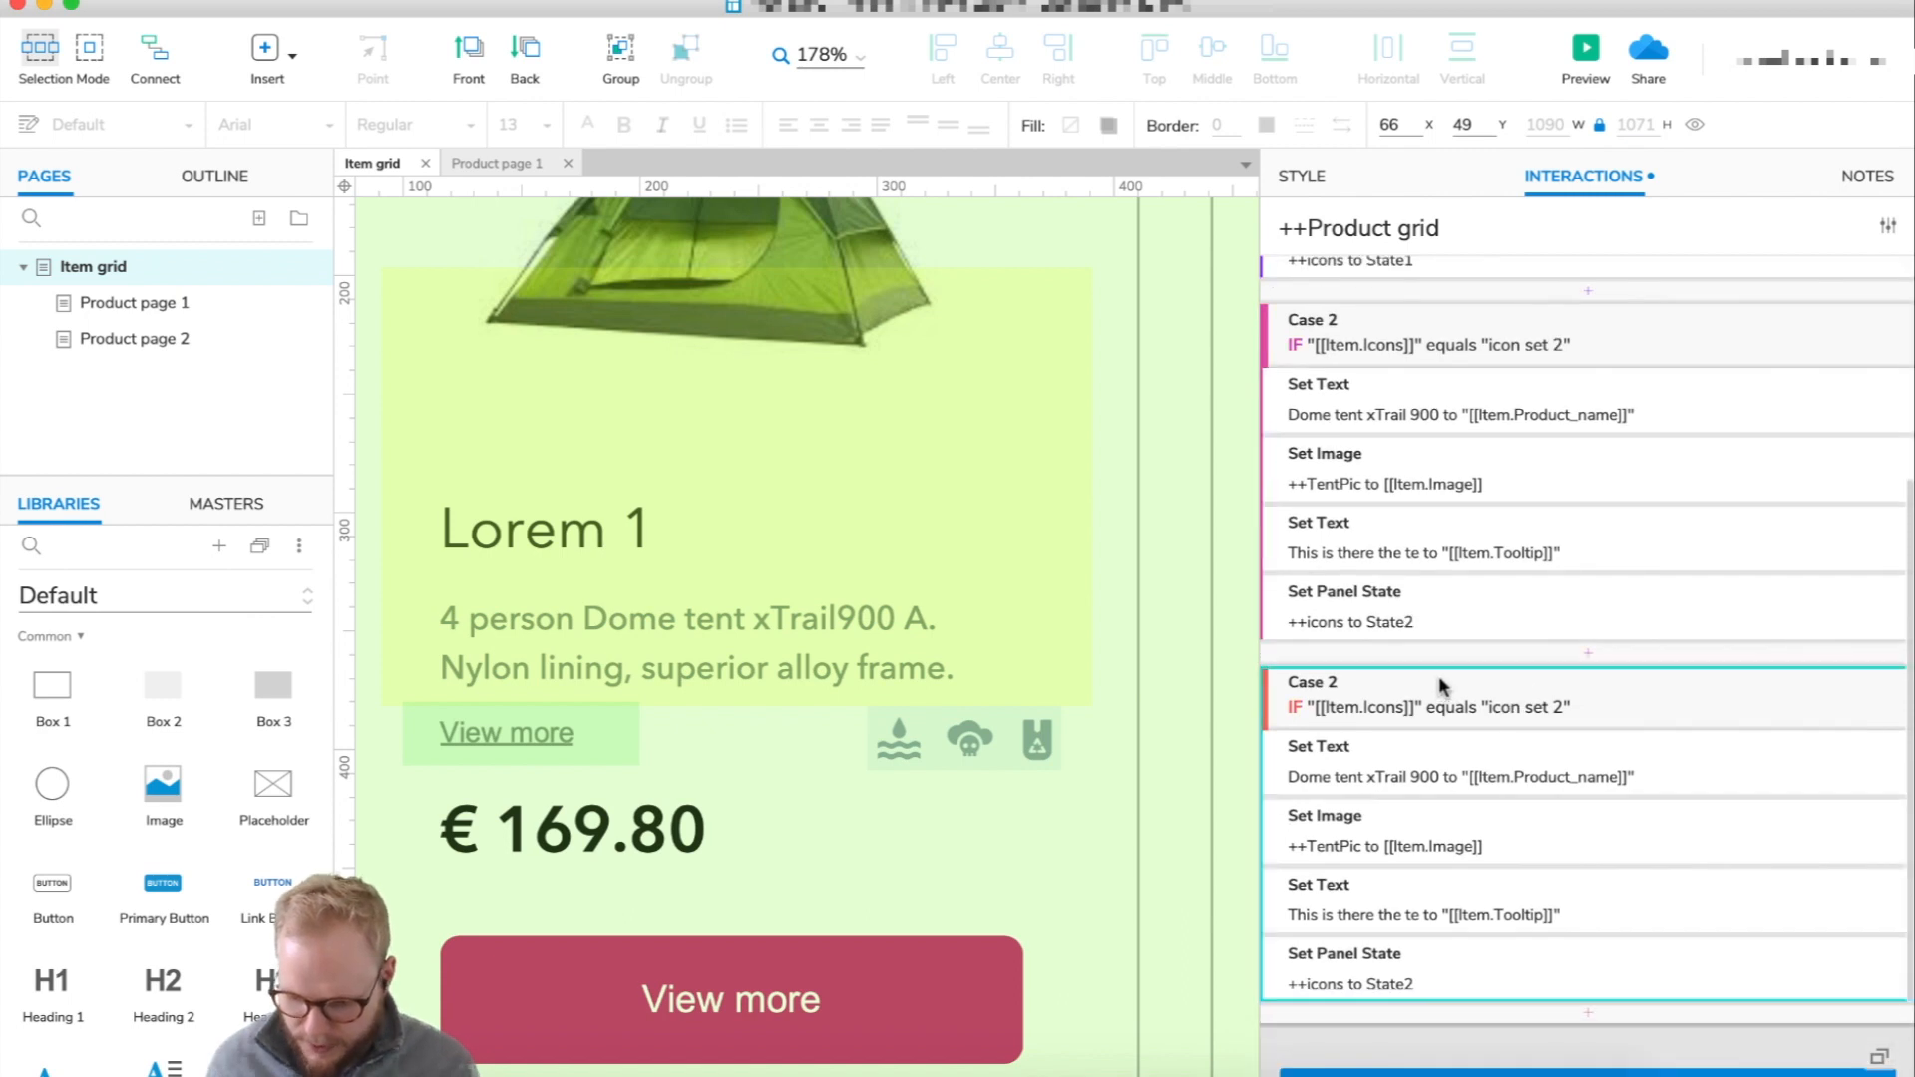
- Make the condition of the copied Case 2 check [[Item.Icons]] for "icon set 3"
left_click(1422, 711)
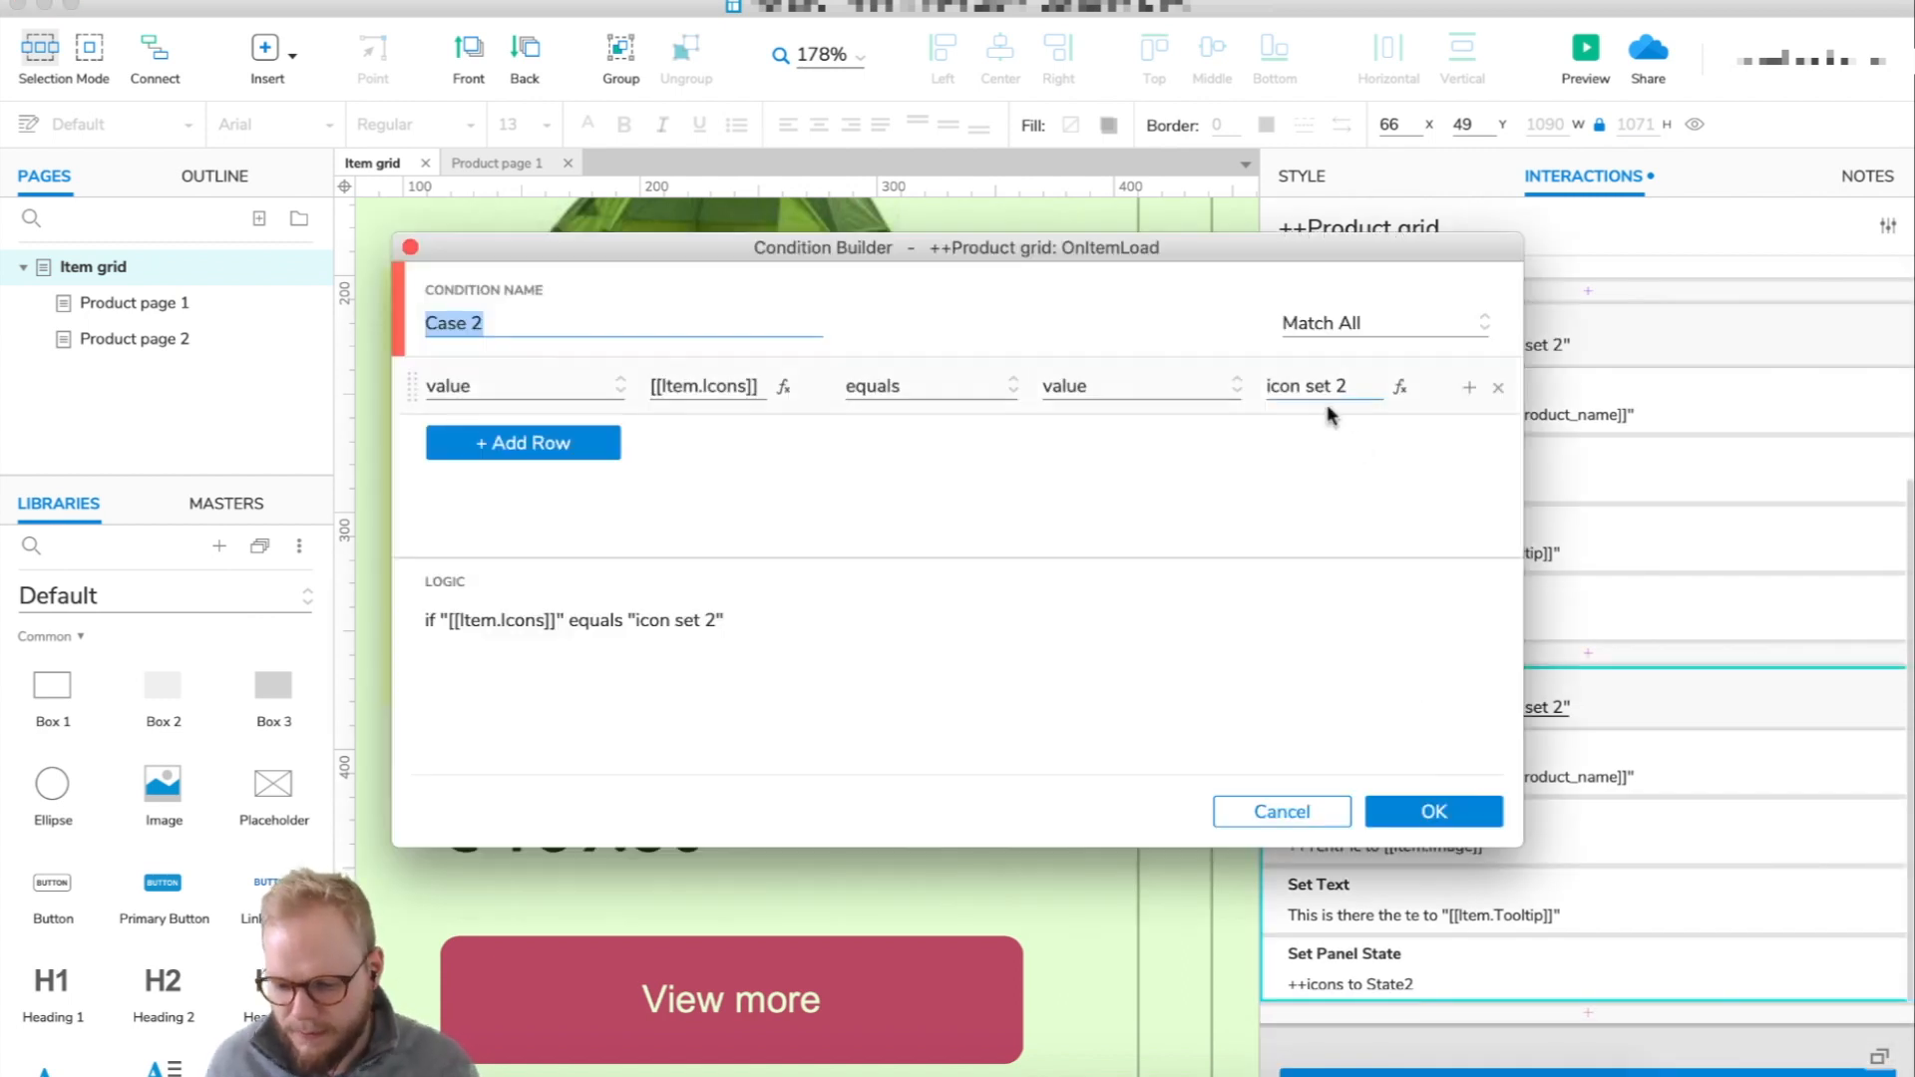
left_click(1351, 385)
key("BackSpace")
type("3")
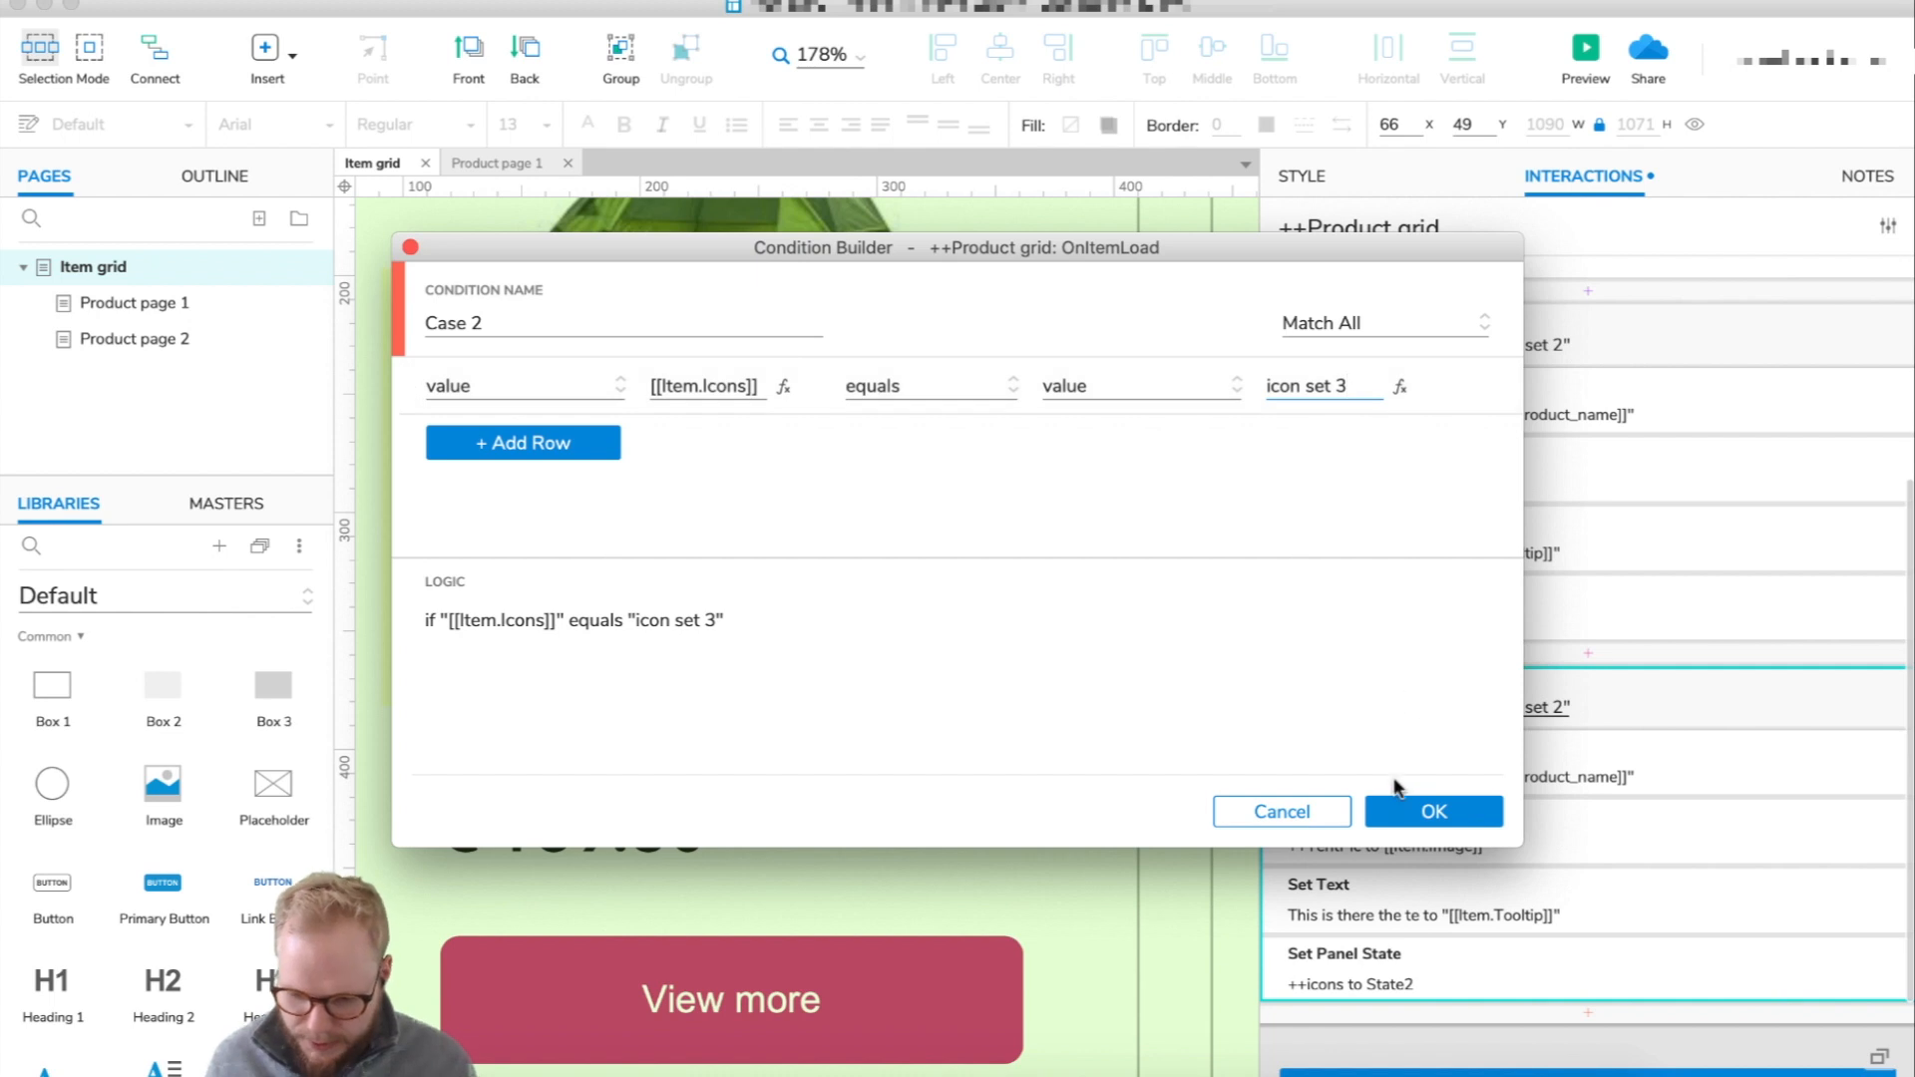
key("Return")
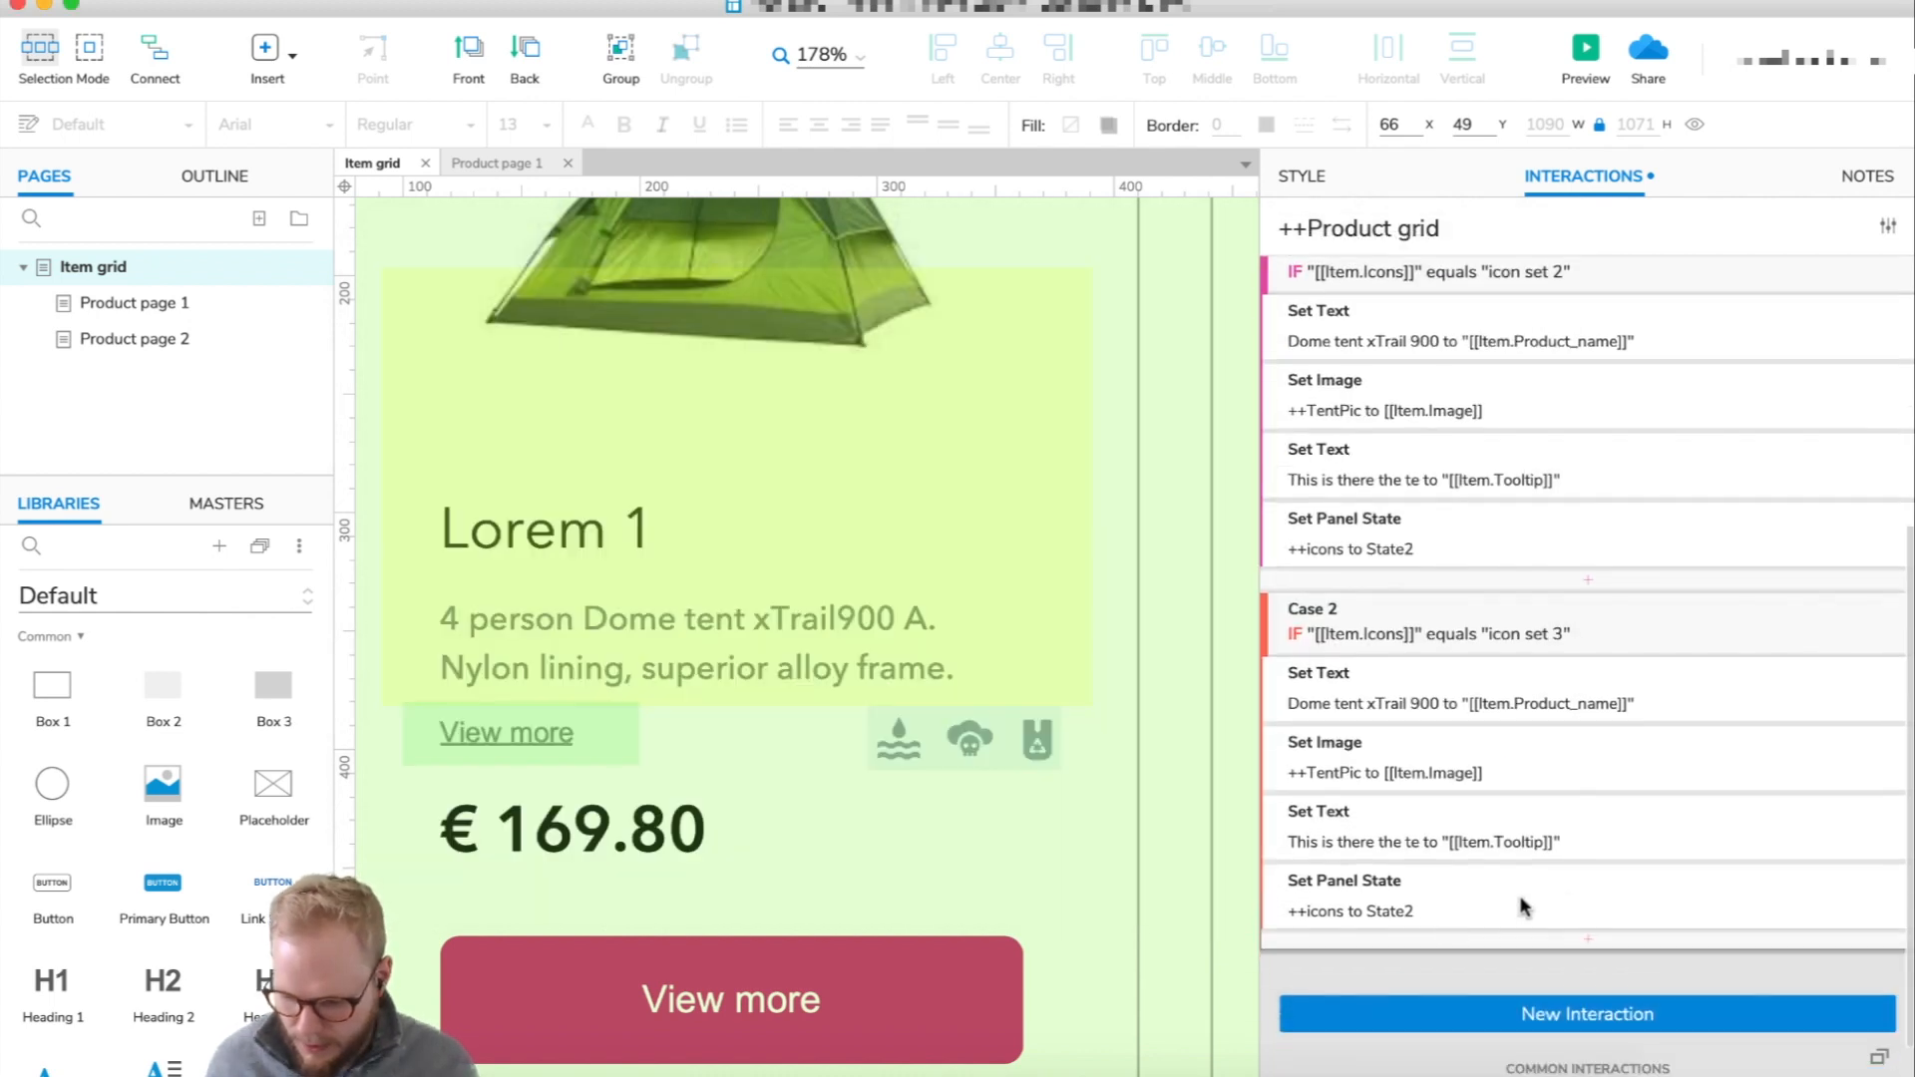
- Set the ++icons panel to State3 in the Set Panel State action of the icon set 3 case
left_click(1386, 909)
left_click(1413, 984)
left_click(1356, 904)
scroll(1729, 927, "down", 3)
left_click(1846, 898)
- Check the View more tooltips of the Ipsum 2 and Lorem 1 items in the browser preview of Item grid
scroll(1600, 638, "up", 5)
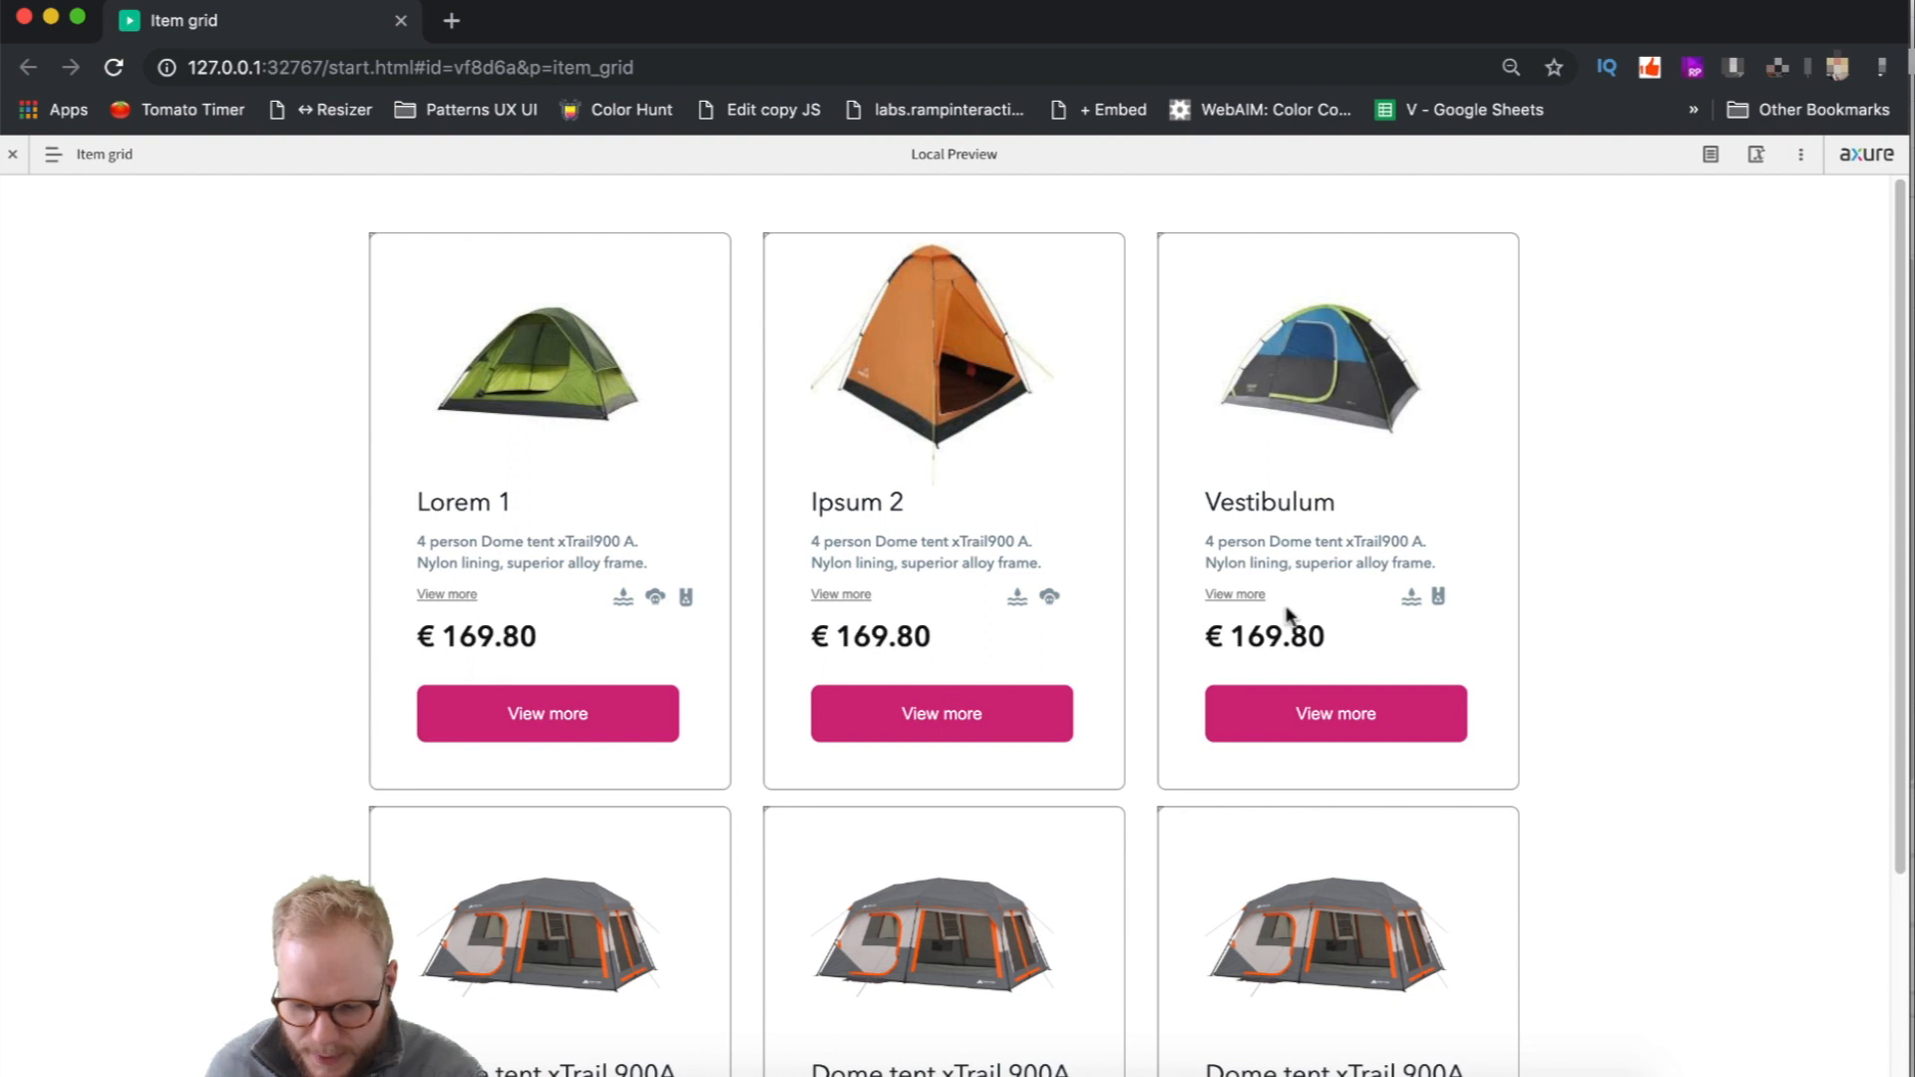
mouse_move(862, 595)
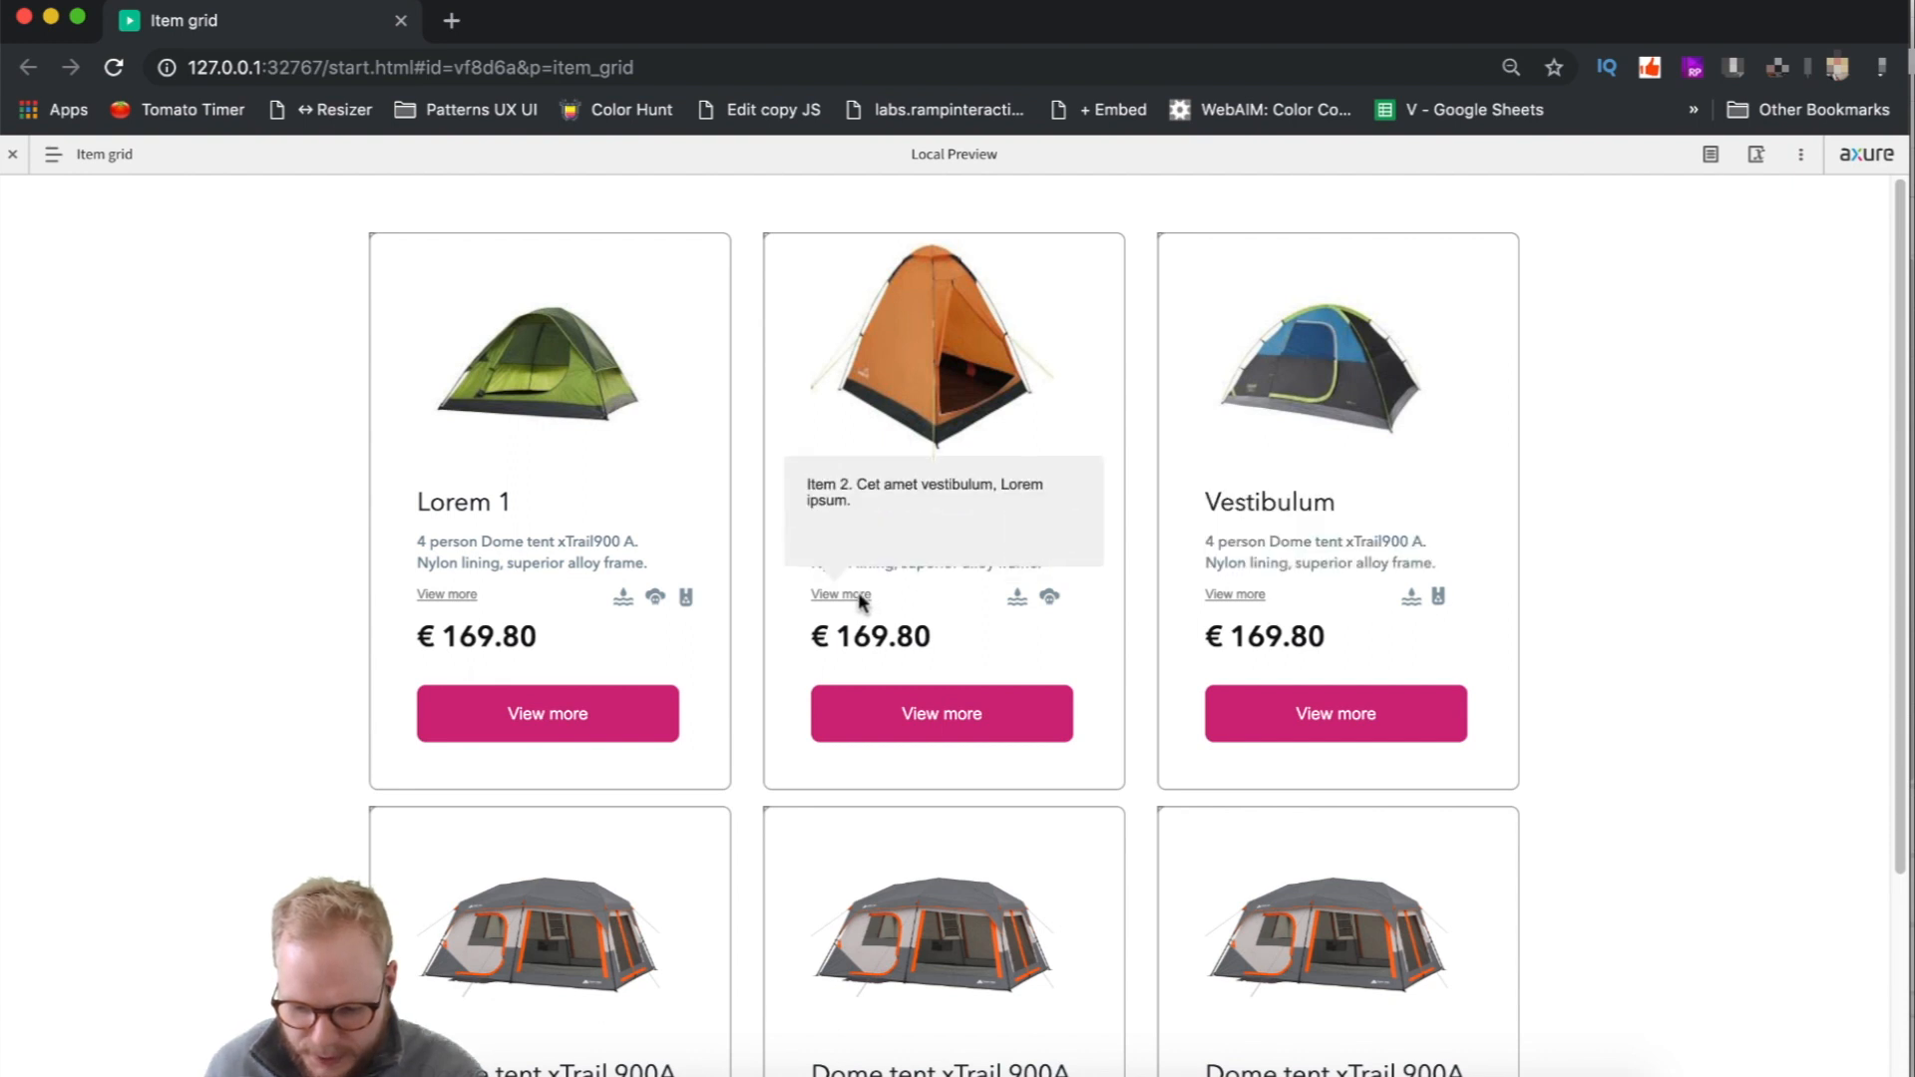
mouse_move(445, 599)
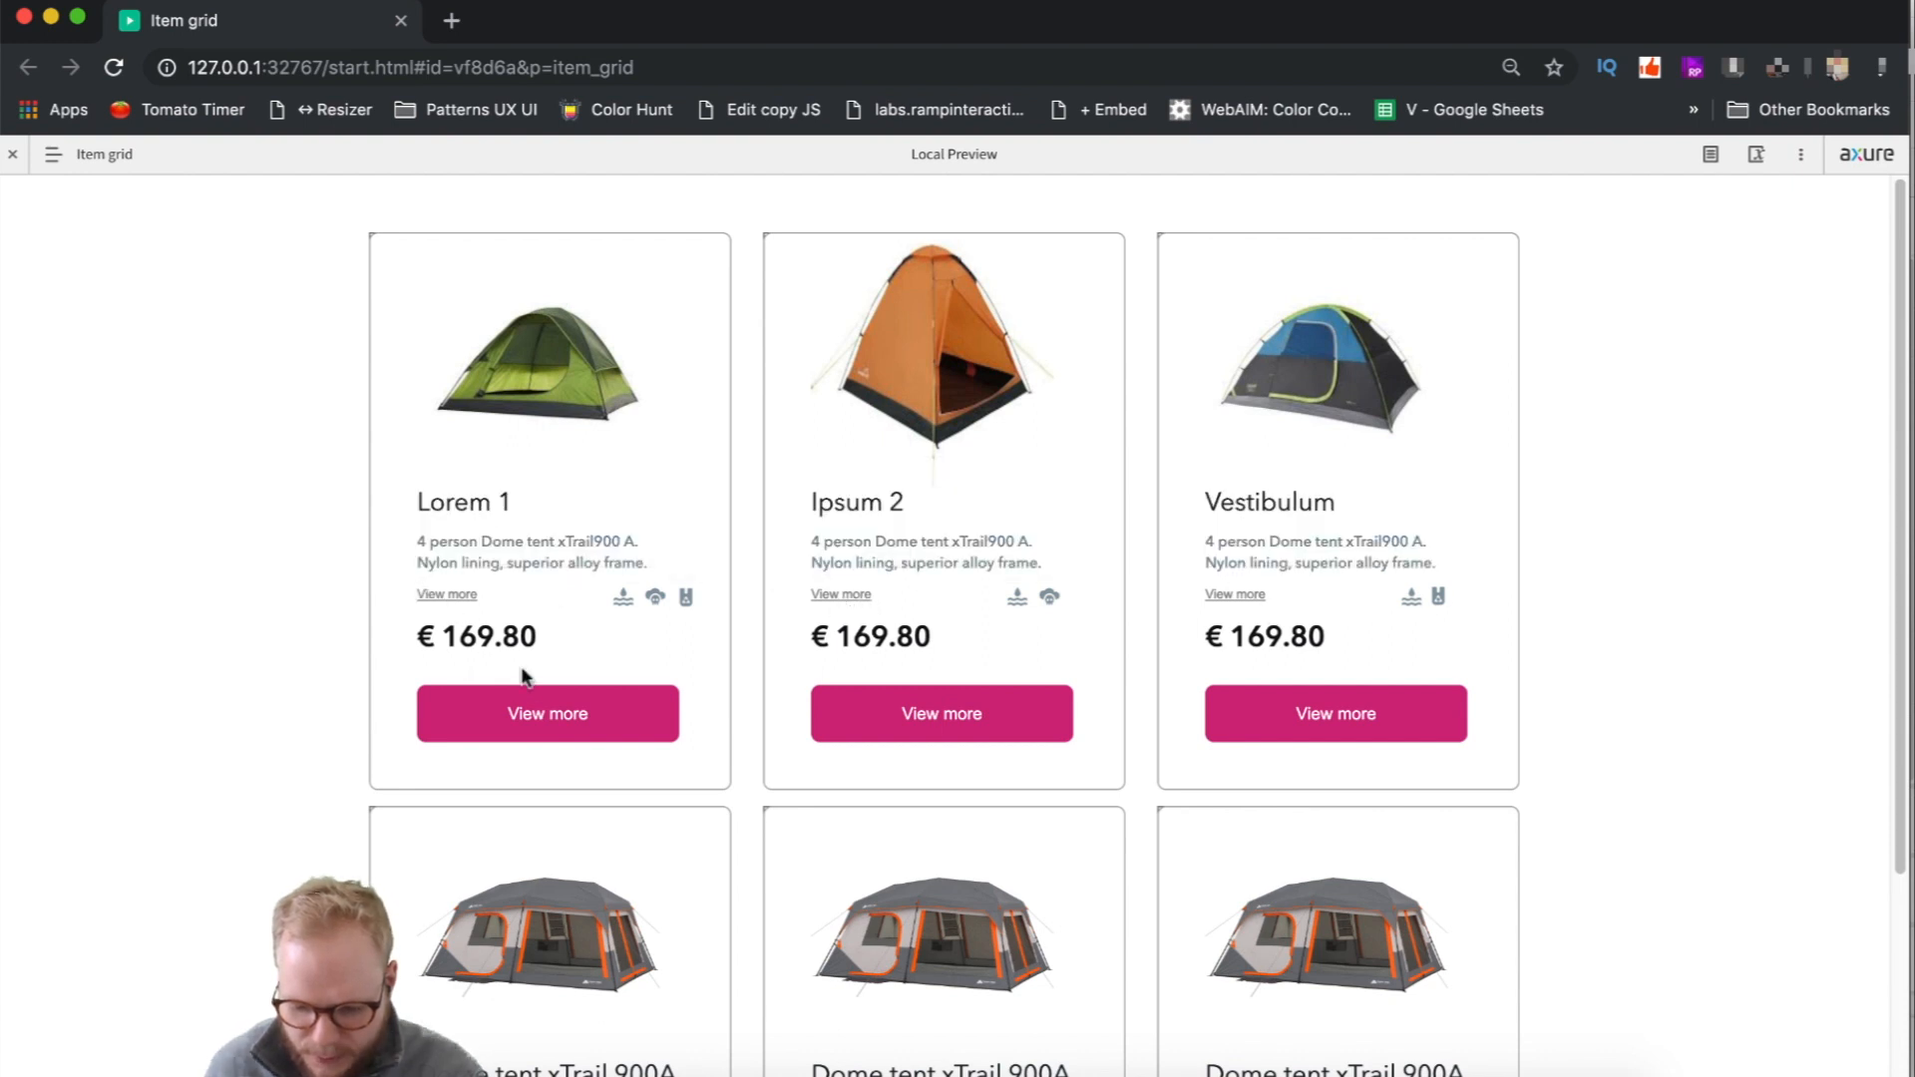